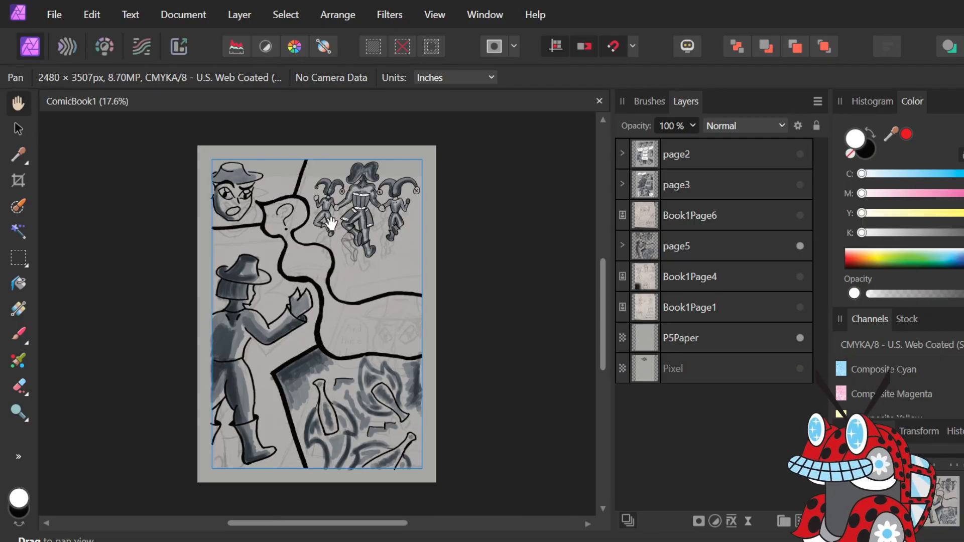
scroll(331, 223, up, 5)
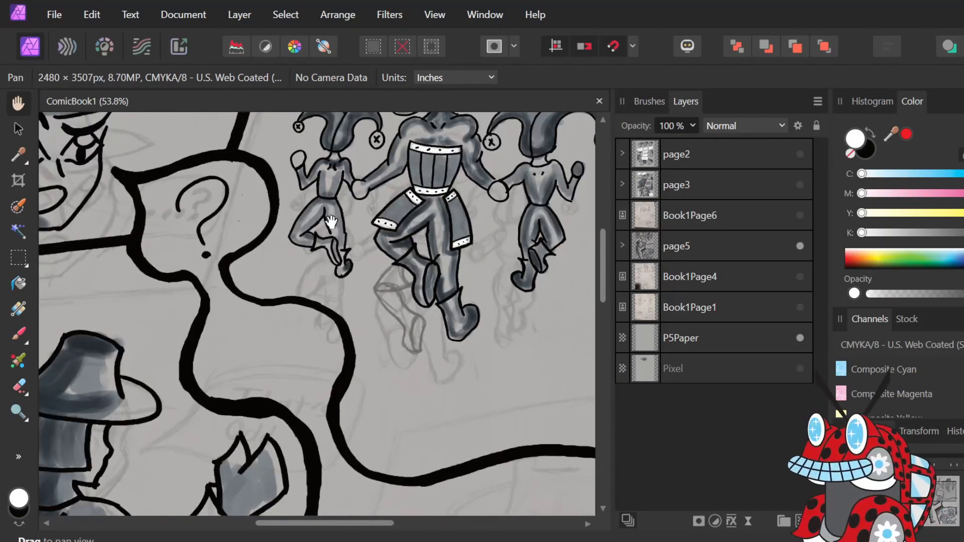
scroll(331, 222, down, 2)
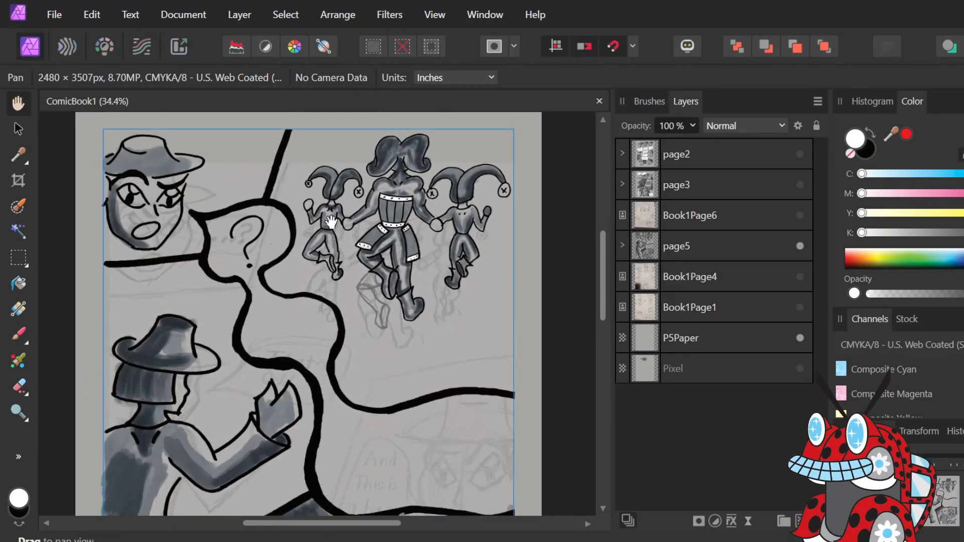
scroll(336, 273, up, 8)
scroll(347, 279, down, 8)
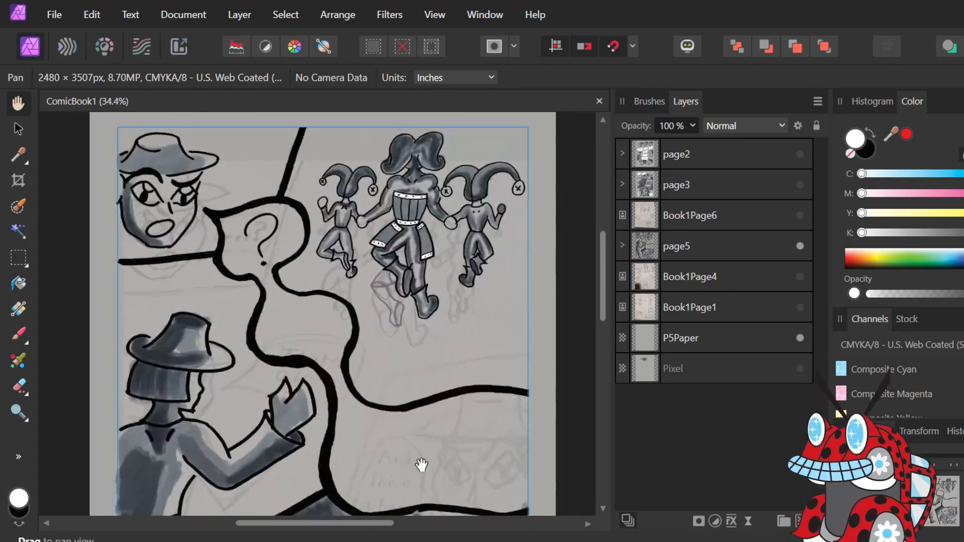
scroll(416, 436, down, 3)
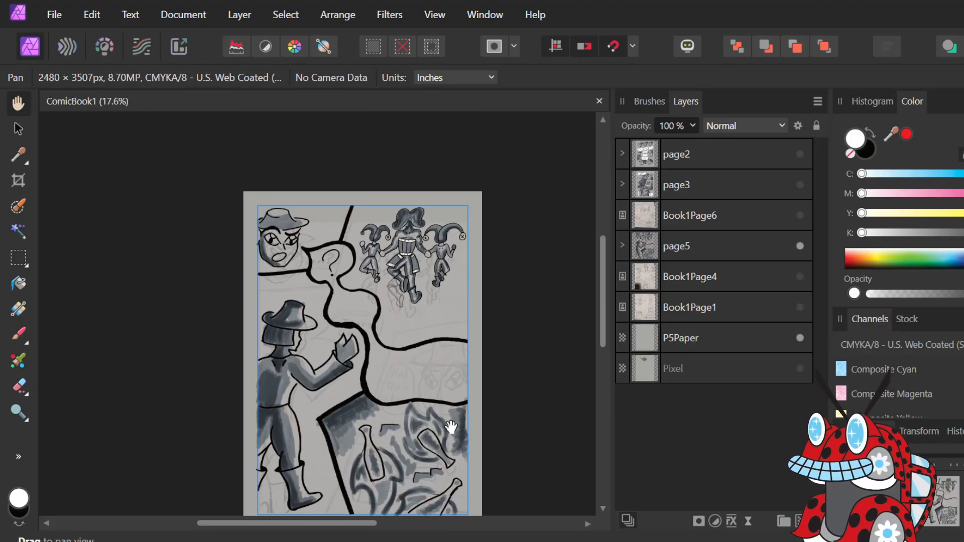
scroll(364, 283, down, 2)
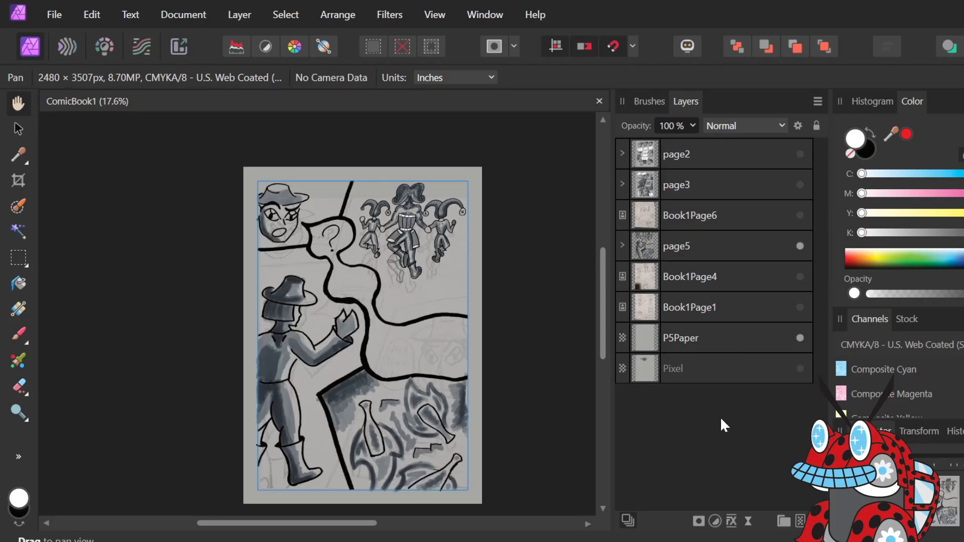
Undo the grey test stroke made with the Paint Brush and choose the Round Felt Pen from the MyComic brushes.
key(b)
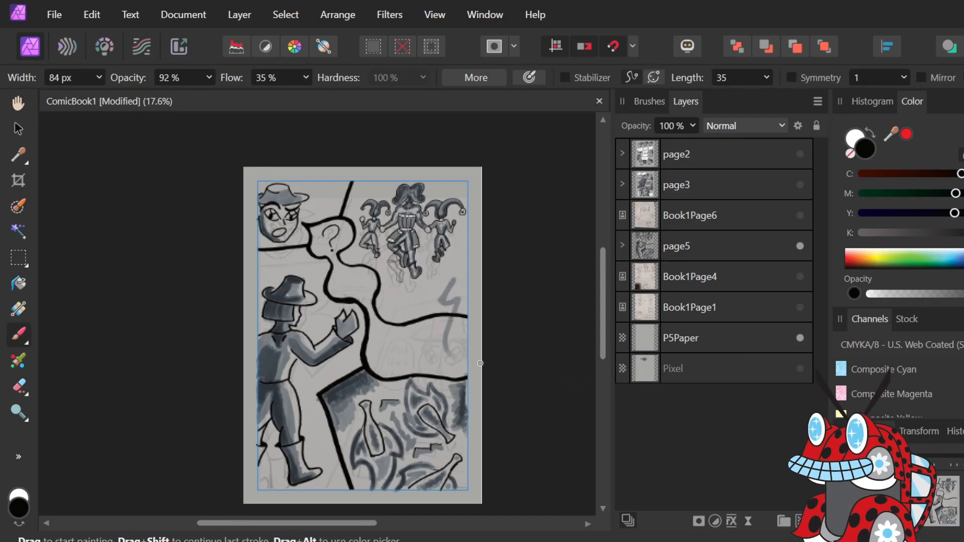
key(ctrl+z)
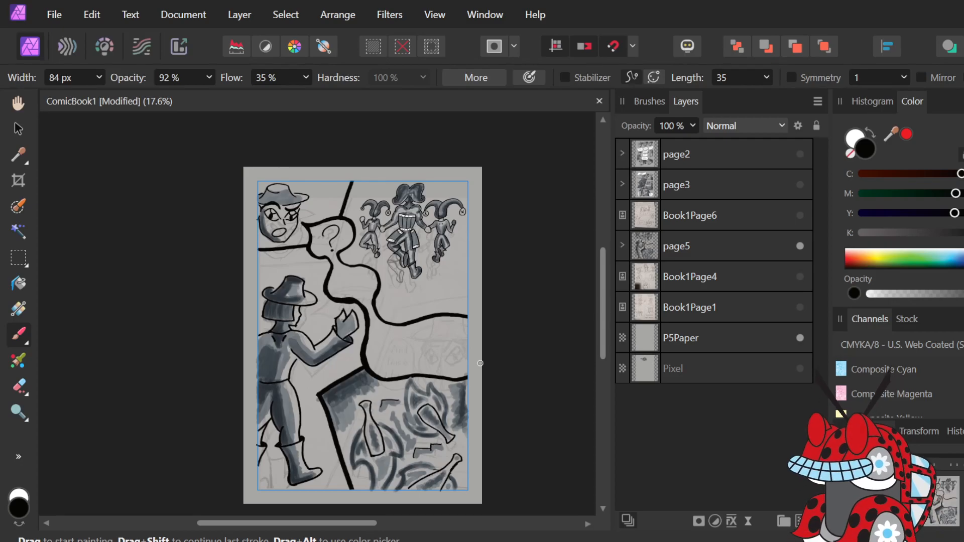
click(648, 102)
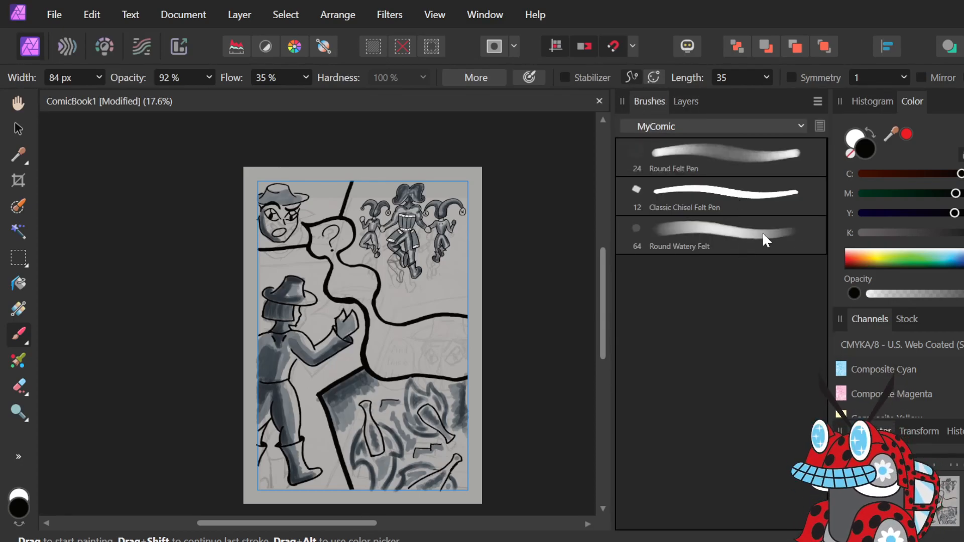
click(715, 166)
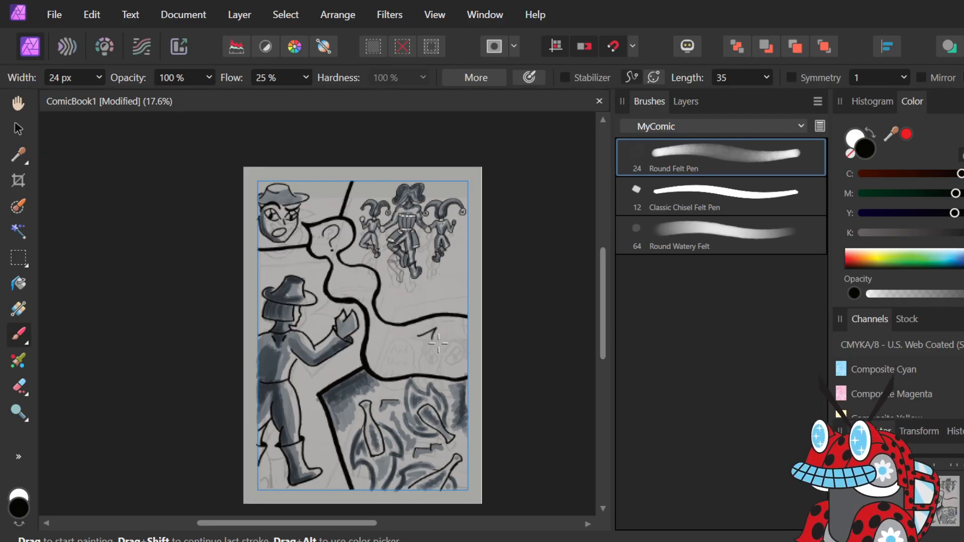
Switch the painting colour to white and set the brush width to 99 px.
click(93, 76)
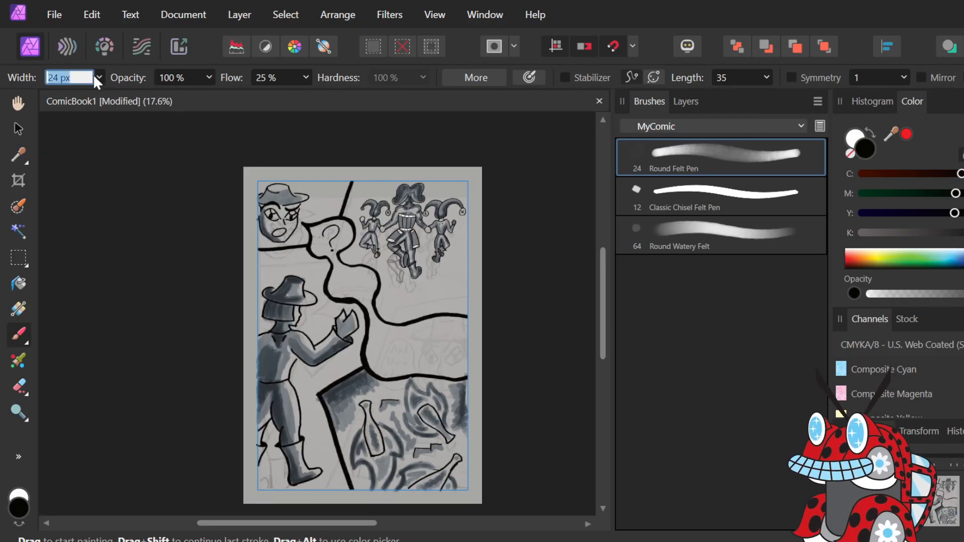
click(99, 78)
drag(86, 95, 149, 96)
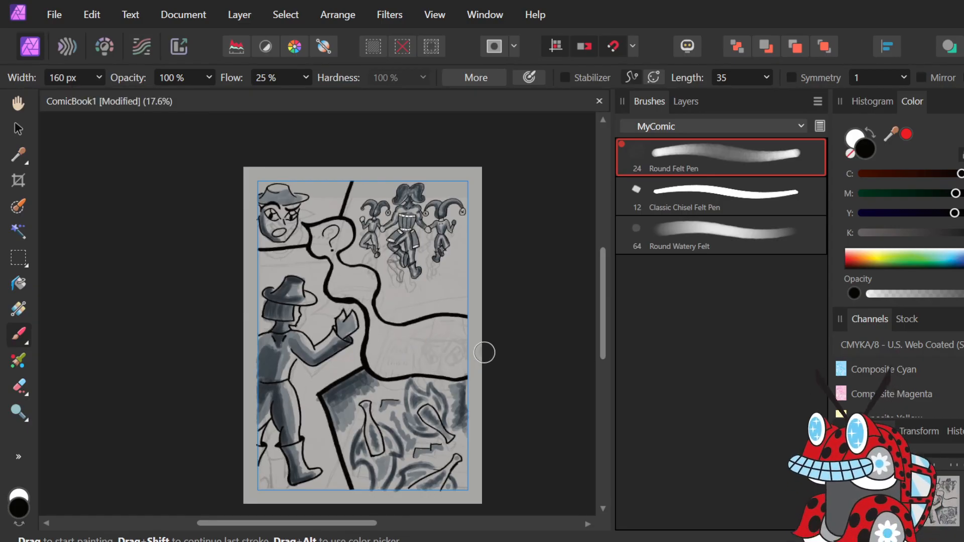
click(871, 132)
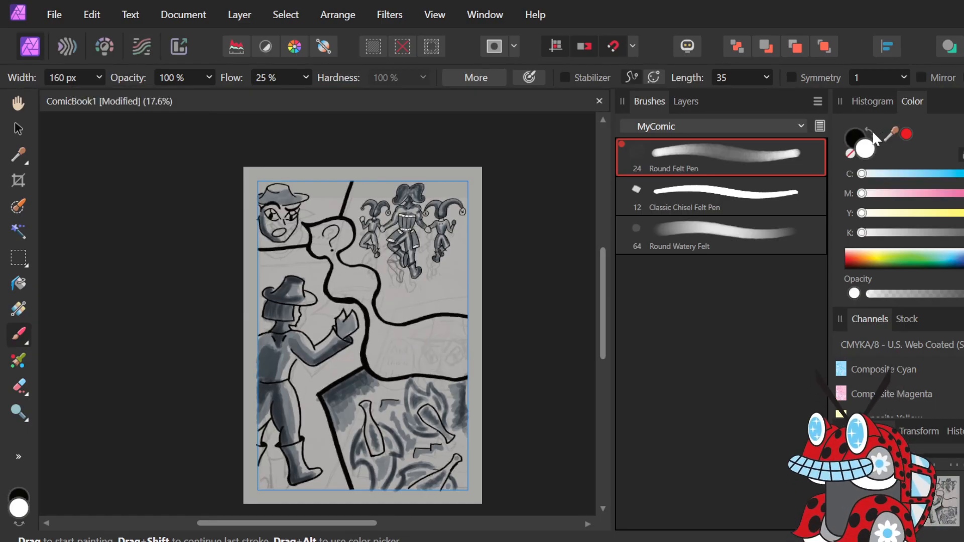
click(98, 78)
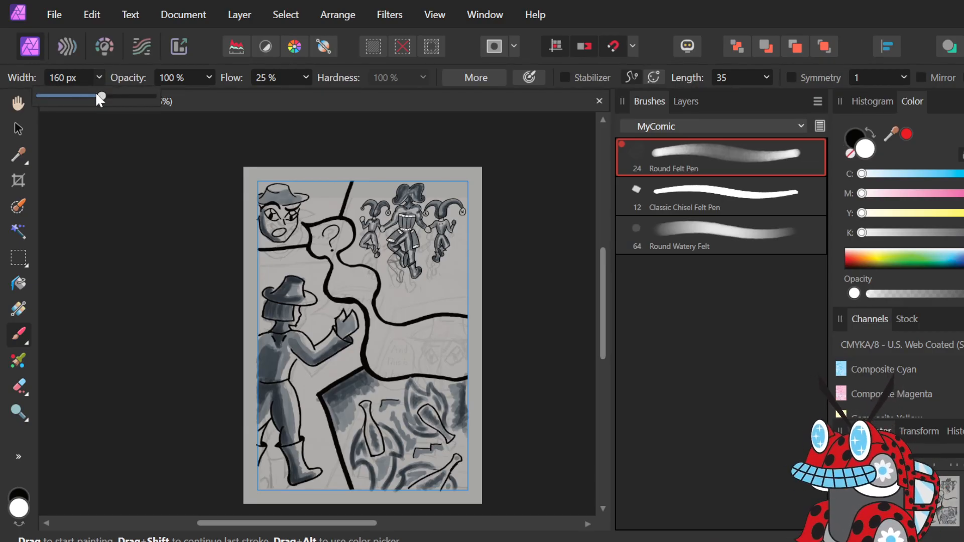
drag(95, 96, 92, 96)
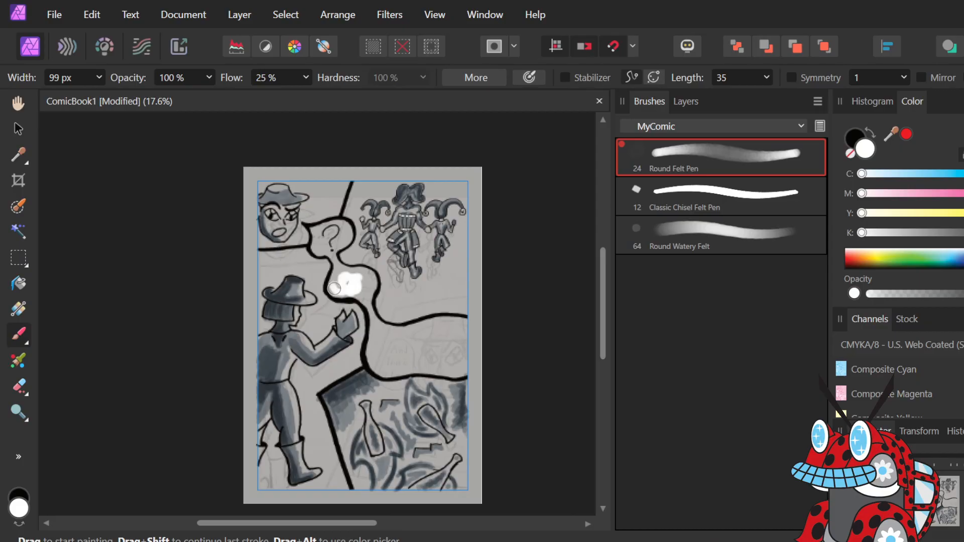
Paint the inside of the question-mark bubble white and erase the white spill outside its upper outline.
mouse_move(335, 288)
mouse_down()
mouse_move(335, 247)
mouse_move(333, 260)
mouse_move(330, 242)
mouse_move(311, 228)
mouse_move(316, 248)
mouse_move(322, 233)
mouse_move(321, 248)
mouse_move(333, 235)
mouse_move(330, 249)
mouse_move(321, 236)
mouse_move(338, 256)
mouse_move(327, 247)
mouse_move(327, 258)
mouse_move(322, 247)
mouse_move(345, 231)
mouse_move(338, 247)
mouse_move(345, 228)
mouse_move(350, 239)
mouse_move(349, 225)
mouse_move(348, 241)
mouse_move(341, 221)
mouse_move(346, 232)
mouse_move(339, 221)
mouse_move(343, 230)
mouse_move(331, 233)
mouse_move(340, 226)
mouse_move(338, 236)
mouse_move(325, 228)
mouse_move(336, 223)
mouse_move(314, 227)
mouse_up()
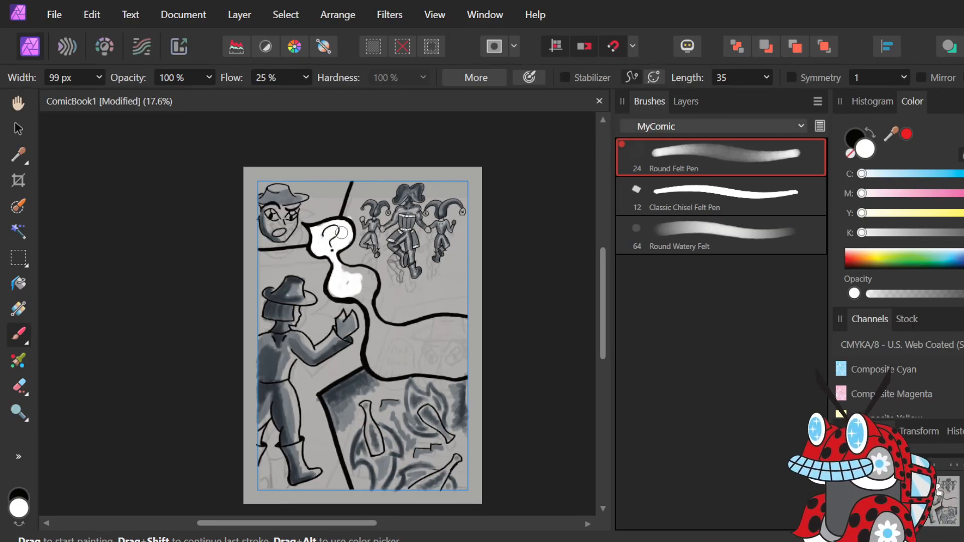
scroll(404, 227, up, 4)
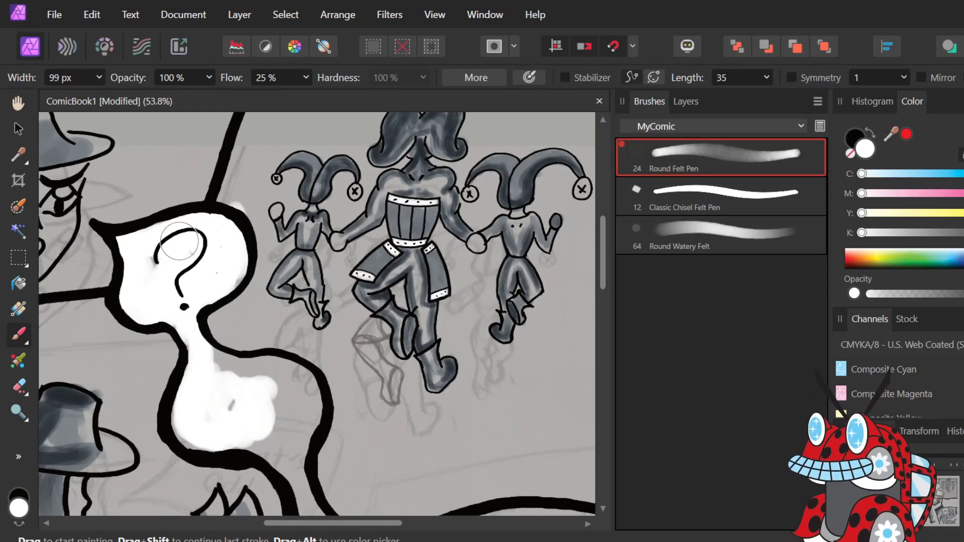
key(e)
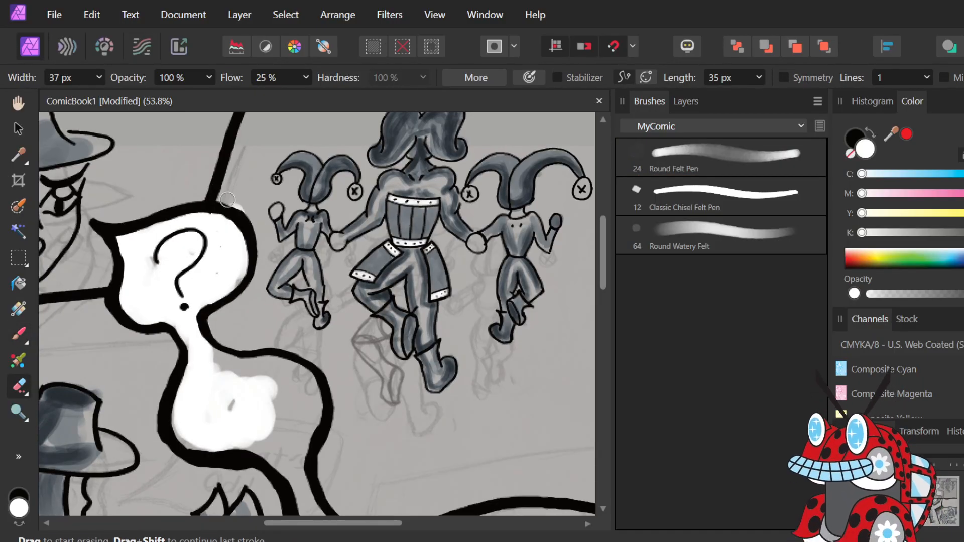
Fill the narrow neck and the rounded section below the question-mark bubble with white brush strokes.
key(b)
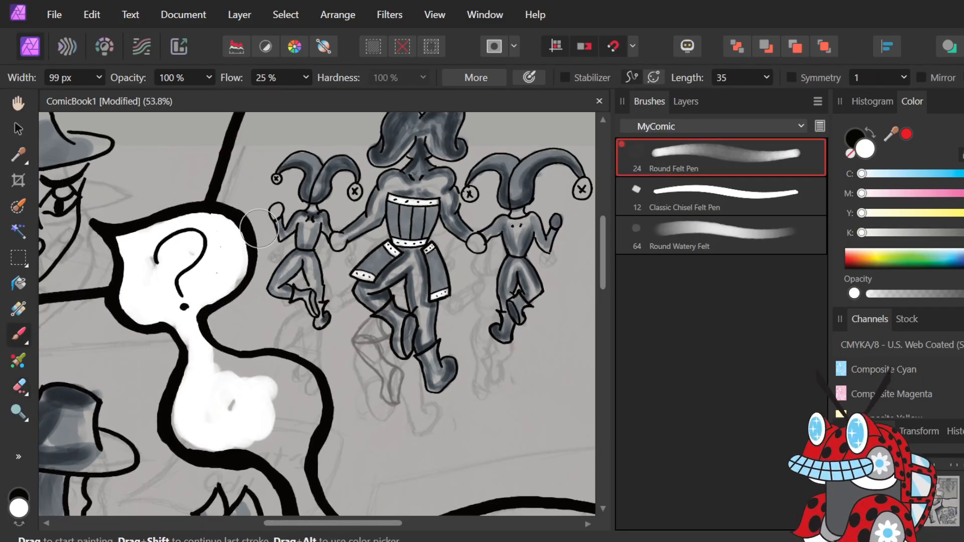
mouse_move(215, 366)
mouse_down()
mouse_move(197, 338)
mouse_move(257, 368)
mouse_move(200, 346)
mouse_move(216, 361)
mouse_up()
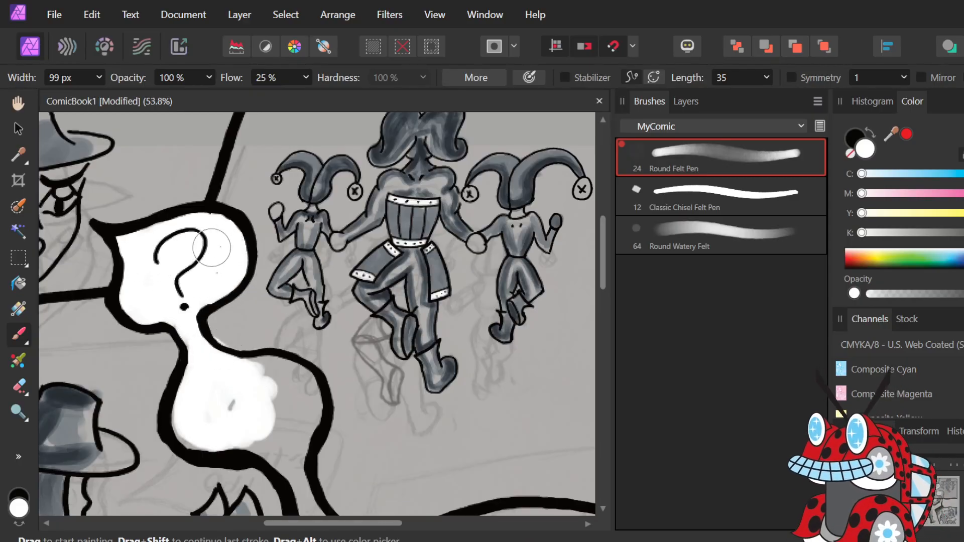
mouse_move(224, 369)
mouse_down()
mouse_move(265, 366)
mouse_move(240, 368)
mouse_move(300, 388)
mouse_move(276, 375)
mouse_move(308, 379)
mouse_move(300, 387)
mouse_move(296, 375)
mouse_move(296, 432)
mouse_move(307, 398)
mouse_move(301, 448)
mouse_move(310, 404)
mouse_move(288, 448)
mouse_move(298, 442)
mouse_move(289, 394)
mouse_move(283, 452)
mouse_move(282, 402)
mouse_move(272, 448)
mouse_move(255, 429)
mouse_move(263, 448)
mouse_move(278, 421)
mouse_move(266, 406)
mouse_move(225, 415)
mouse_move(217, 428)
mouse_move(190, 416)
mouse_move(178, 427)
mouse_move(220, 414)
mouse_move(182, 419)
mouse_move(230, 438)
mouse_move(255, 412)
mouse_move(252, 440)
mouse_move(234, 436)
mouse_move(266, 448)
mouse_up()
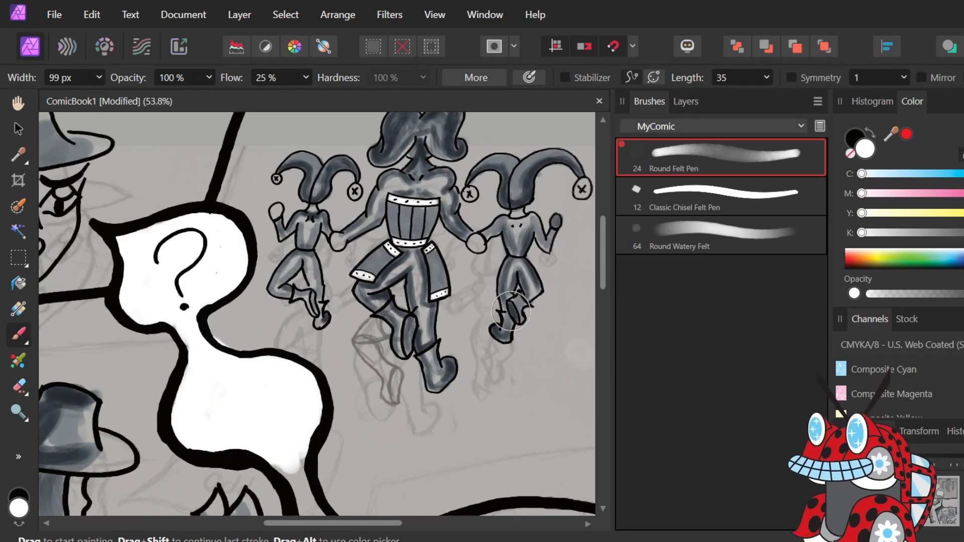
Continue the white fill through the lower neck into the wide panel, painting toward the page's right edge.
scroll(507, 310, down, 3)
scroll(507, 311, down, 4)
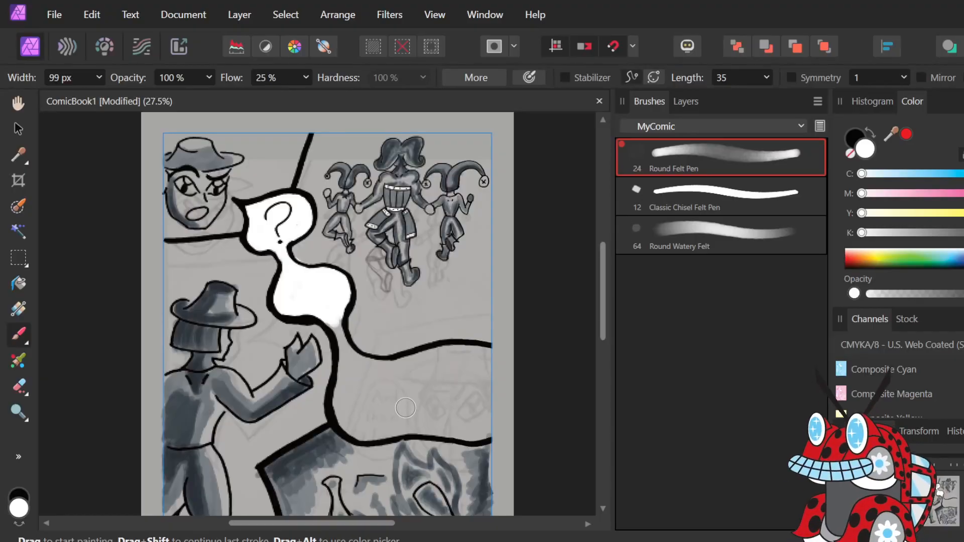
scroll(405, 407, up, 4)
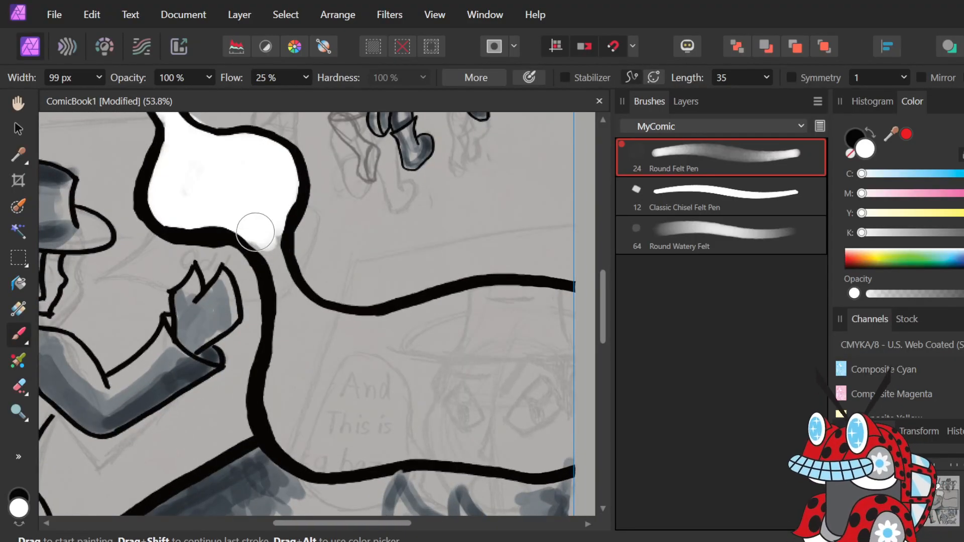
drag(255, 220, 267, 275)
mouse_move(267, 216)
mouse_down()
mouse_move(300, 321)
mouse_move(289, 285)
mouse_move(322, 335)
mouse_move(309, 313)
mouse_move(441, 315)
mouse_move(364, 328)
mouse_move(442, 302)
mouse_move(392, 325)
mouse_move(509, 309)
mouse_move(425, 323)
mouse_move(501, 296)
mouse_move(506, 318)
mouse_move(441, 317)
mouse_move(534, 320)
mouse_move(404, 348)
mouse_move(513, 339)
mouse_move(375, 357)
mouse_move(417, 367)
mouse_move(325, 349)
mouse_move(378, 380)
mouse_move(334, 336)
mouse_move(326, 374)
mouse_move(296, 325)
mouse_move(284, 355)
mouse_move(297, 362)
mouse_move(281, 358)
mouse_move(286, 309)
mouse_move(287, 438)
mouse_move(279, 378)
mouse_move(275, 409)
mouse_move(278, 367)
mouse_move(283, 435)
mouse_move(292, 425)
mouse_move(312, 458)
mouse_move(334, 465)
mouse_move(311, 445)
mouse_move(317, 423)
mouse_move(300, 362)
mouse_move(317, 438)
mouse_move(312, 372)
mouse_move(353, 455)
mouse_move(372, 425)
mouse_move(343, 401)
mouse_move(354, 420)
mouse_move(354, 363)
mouse_move(365, 445)
mouse_move(372, 375)
mouse_move(373, 437)
mouse_move(401, 371)
mouse_move(392, 421)
mouse_move(422, 371)
mouse_move(388, 397)
mouse_move(443, 351)
mouse_move(353, 357)
mouse_move(452, 329)
mouse_move(338, 340)
mouse_move(501, 343)
mouse_move(414, 363)
mouse_move(487, 360)
mouse_up()
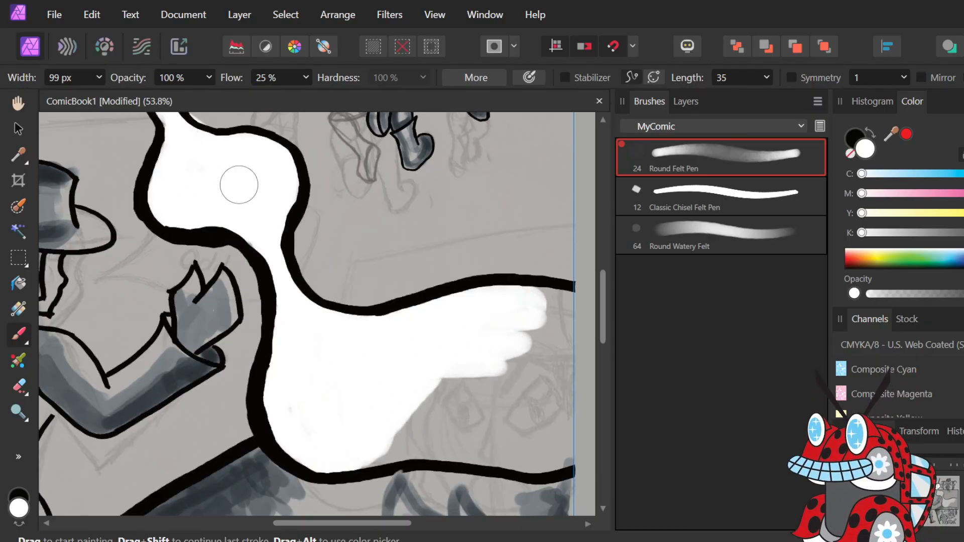
mouse_move(433, 387)
mouse_down()
mouse_move(499, 363)
mouse_move(379, 430)
mouse_move(496, 382)
mouse_move(387, 443)
mouse_move(441, 438)
mouse_move(302, 441)
mouse_move(295, 380)
mouse_move(298, 442)
mouse_move(315, 391)
mouse_move(328, 427)
mouse_move(423, 376)
mouse_move(402, 423)
mouse_move(472, 452)
mouse_move(424, 442)
mouse_move(477, 452)
mouse_move(414, 446)
mouse_move(491, 455)
mouse_move(402, 444)
mouse_move(520, 459)
mouse_move(500, 440)
mouse_move(496, 454)
mouse_move(552, 445)
mouse_move(528, 467)
mouse_move(532, 441)
mouse_move(489, 438)
mouse_move(538, 424)
mouse_move(531, 442)
mouse_move(575, 429)
mouse_up()
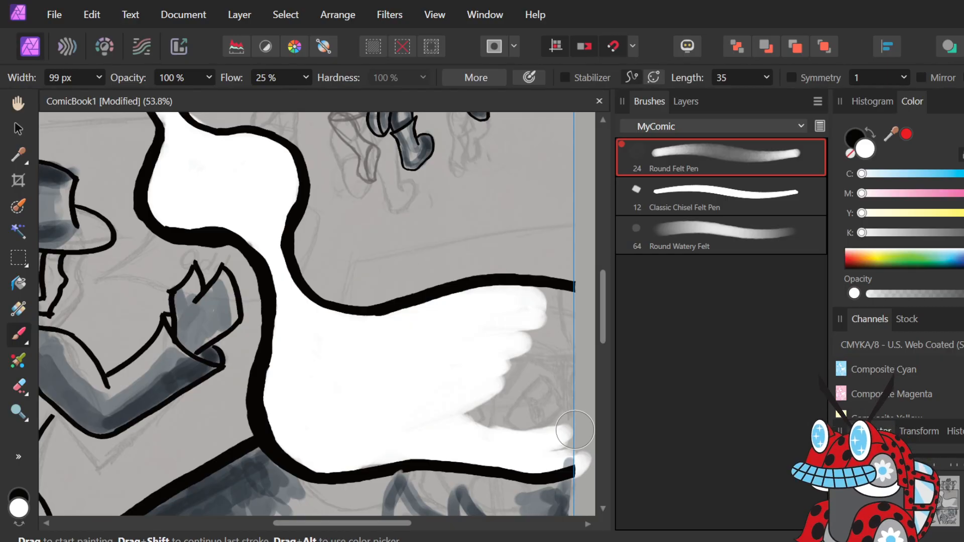
Undo the white strokes that spill past the wide panel's right edge and repaint white short of that edge.
scroll(559, 427, down, 5)
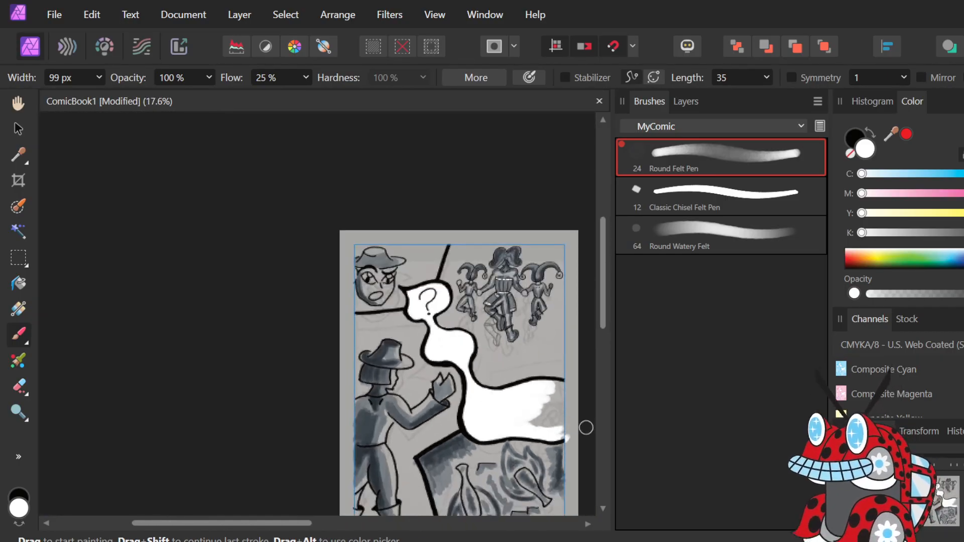
scroll(582, 424, up, 6)
scroll(583, 401, down, 3)
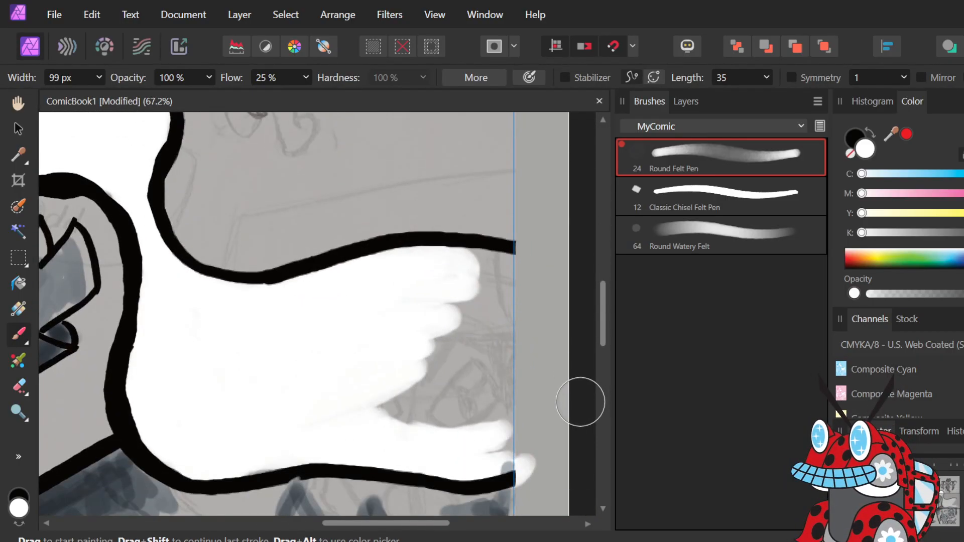
drag(502, 460, 520, 455)
key(ctrl+z)
key(ctrl+z)
key(ctrl+z)
key(ctrl+z)
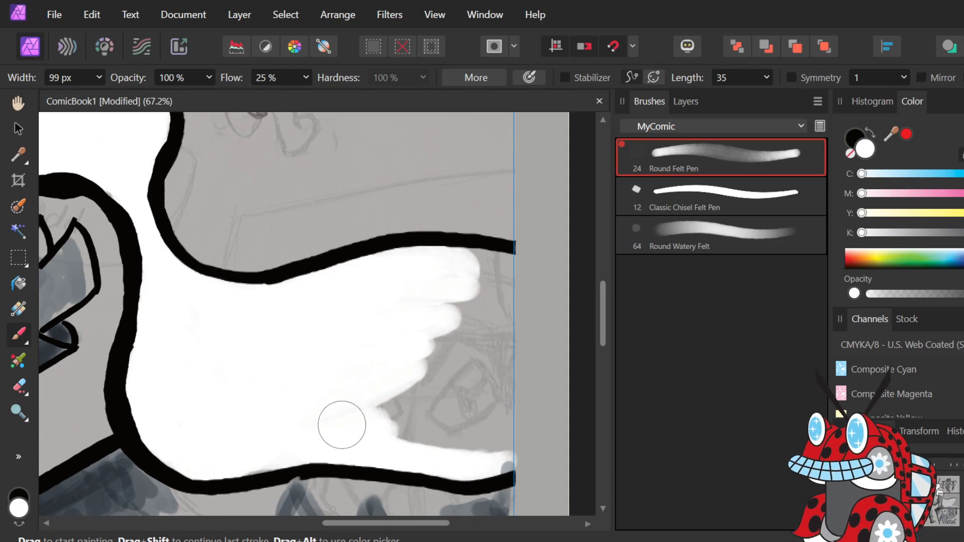
drag(299, 426, 424, 402)
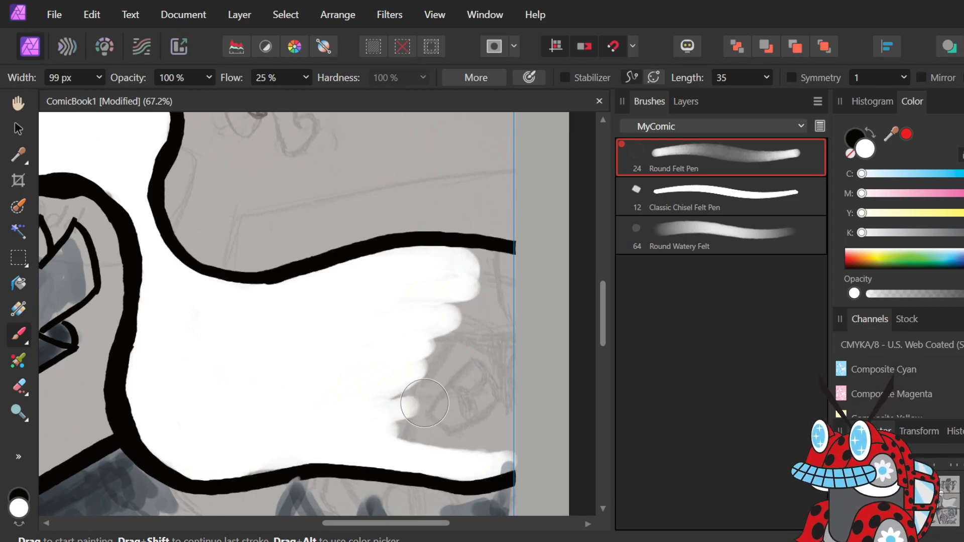
On the page5 group's P5Shade layer, fill the wide panel's remaining gap with white up to the page's right edge.
click(699, 105)
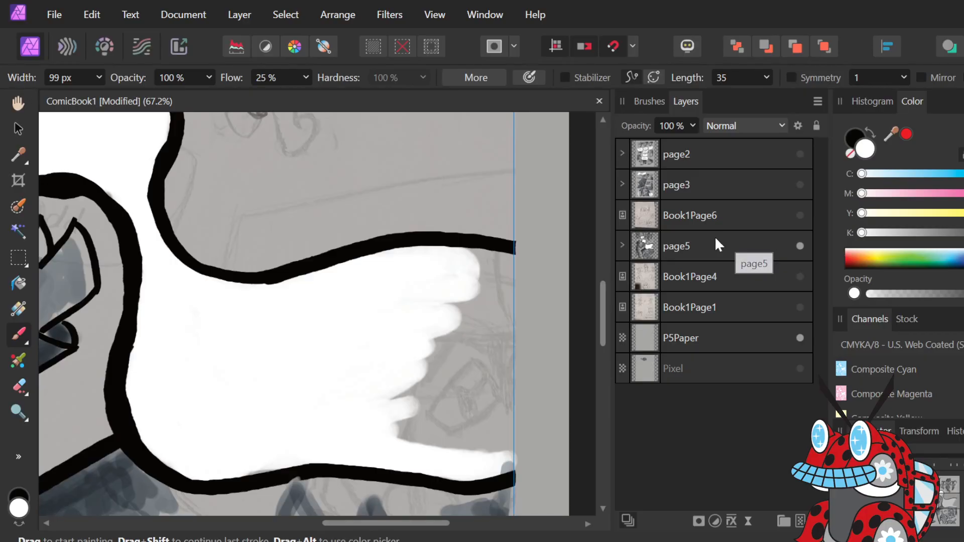
scroll(536, 268, down, 2)
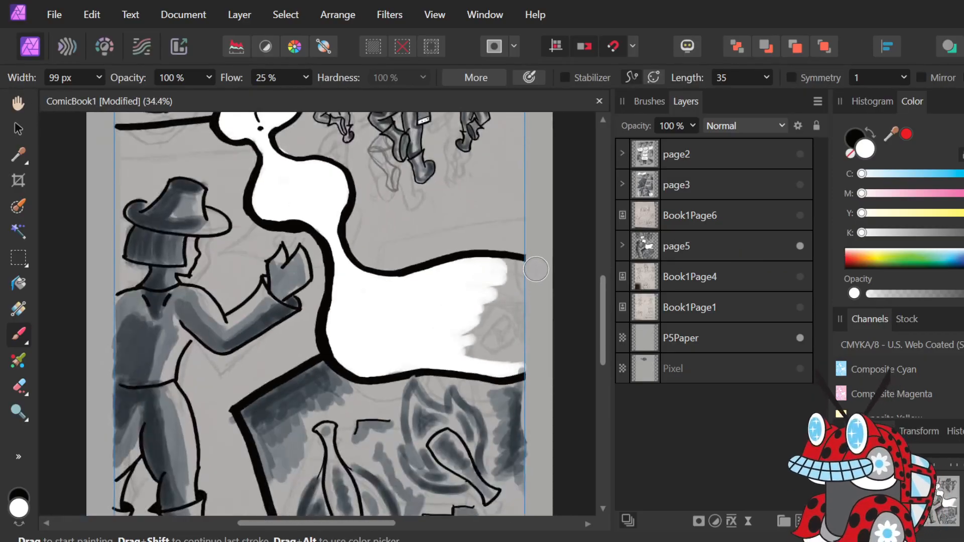
scroll(537, 269, up, 2)
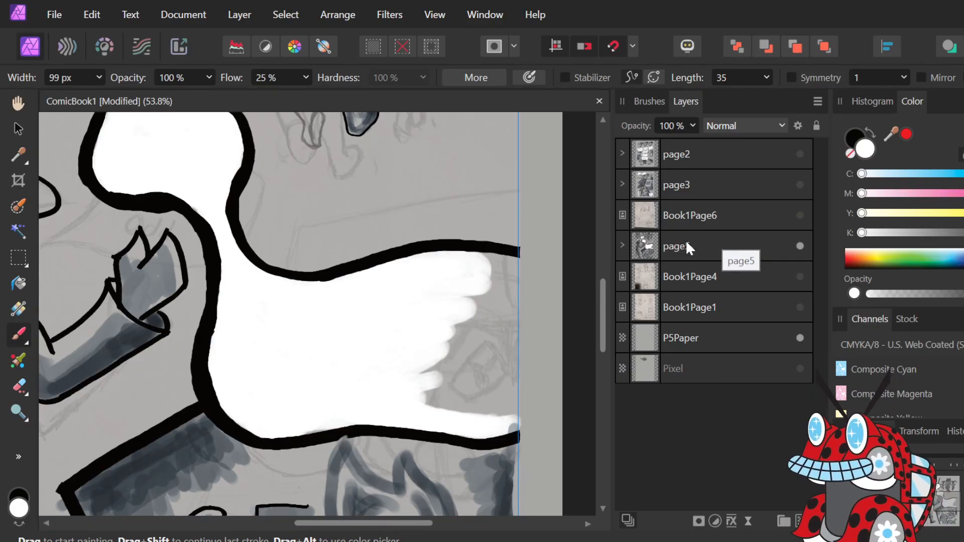
click(622, 246)
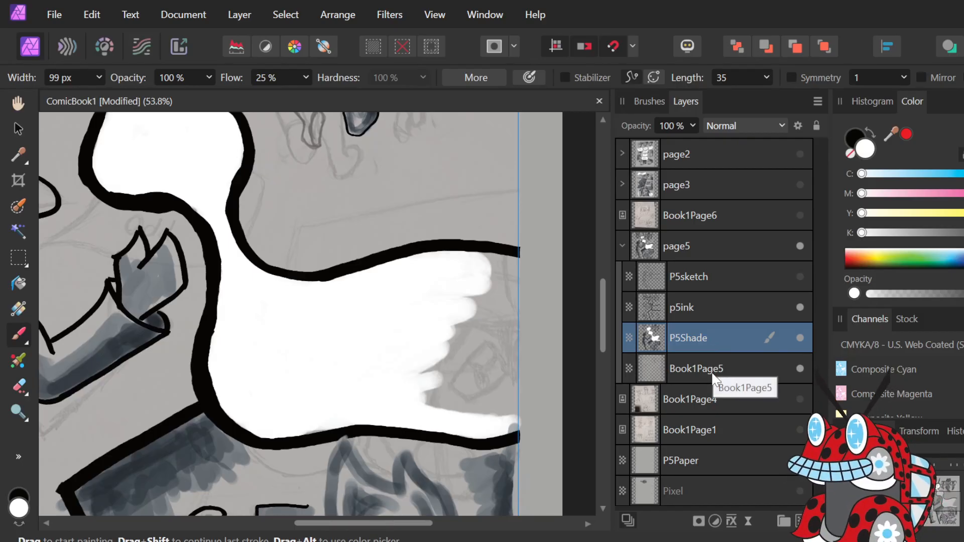
click(703, 306)
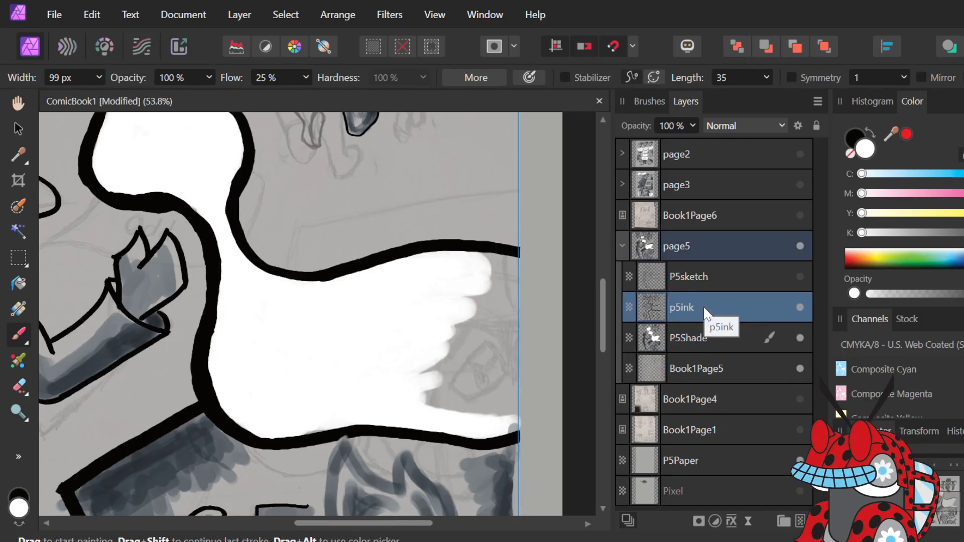
key(e)
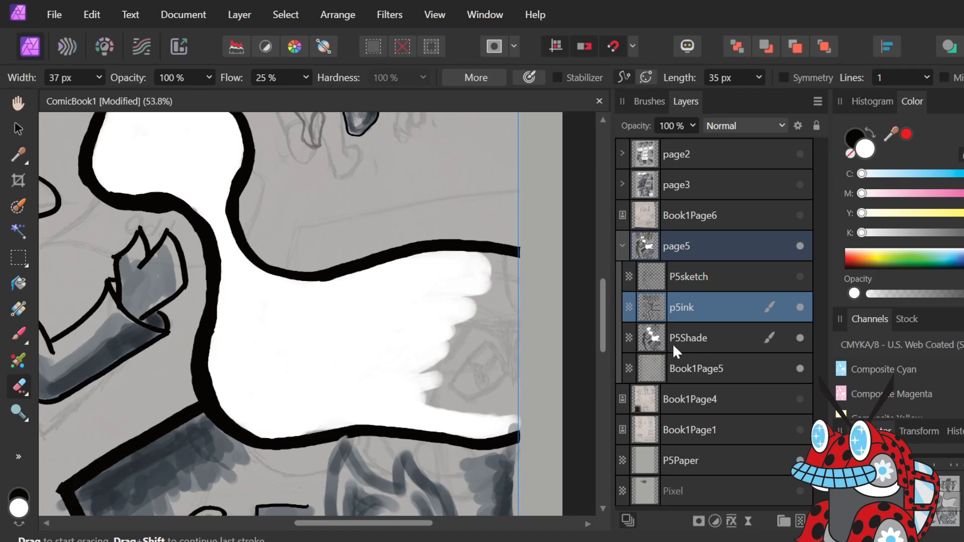
click(709, 338)
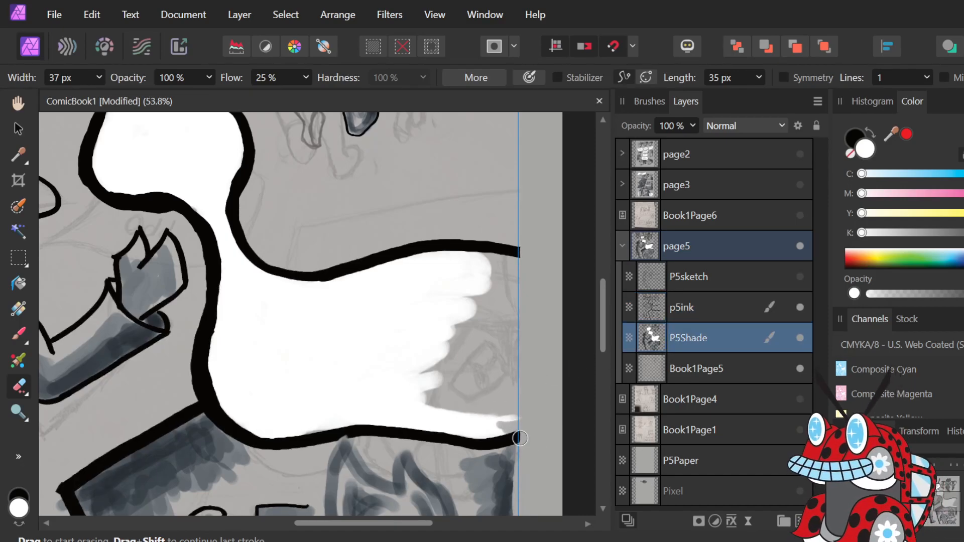
key(b)
mouse_move(502, 429)
mouse_down()
mouse_move(498, 397)
mouse_move(508, 409)
mouse_move(507, 426)
mouse_move(507, 260)
mouse_move(490, 284)
mouse_move(493, 259)
mouse_move(476, 270)
mouse_move(497, 297)
mouse_move(481, 345)
mouse_move(485, 397)
mouse_move(463, 402)
mouse_move(458, 319)
mouse_move(455, 412)
mouse_move(463, 380)
mouse_move(462, 390)
mouse_move(440, 381)
mouse_move(435, 401)
mouse_up()
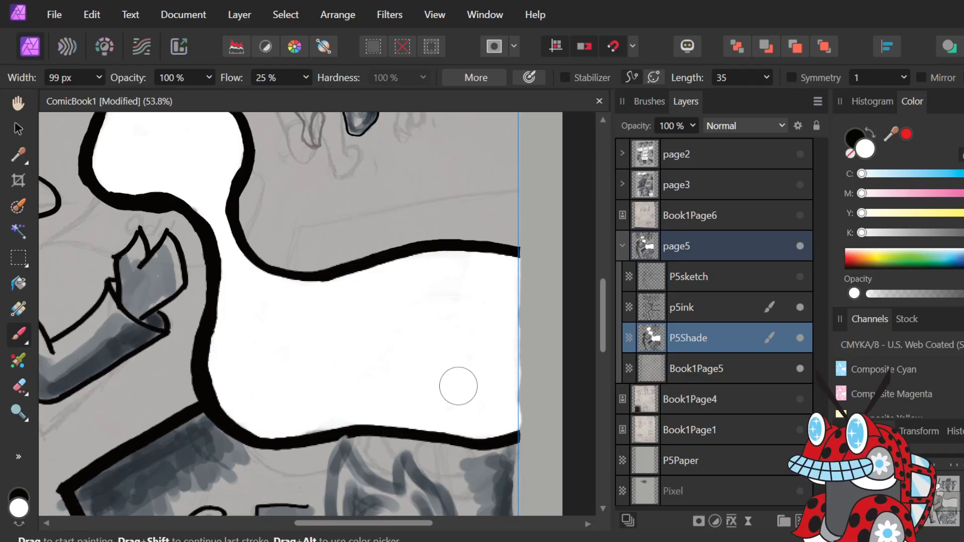
Erase the white spill outside the right outline of the neck just below the question-mark bubble.
scroll(456, 383, down, 5)
scroll(403, 238, down, 2)
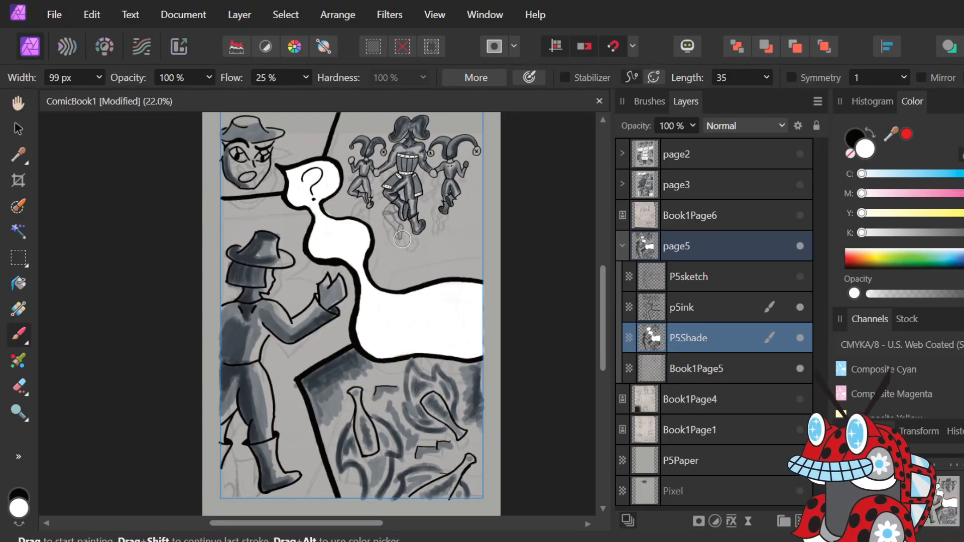
scroll(428, 399, up, 1)
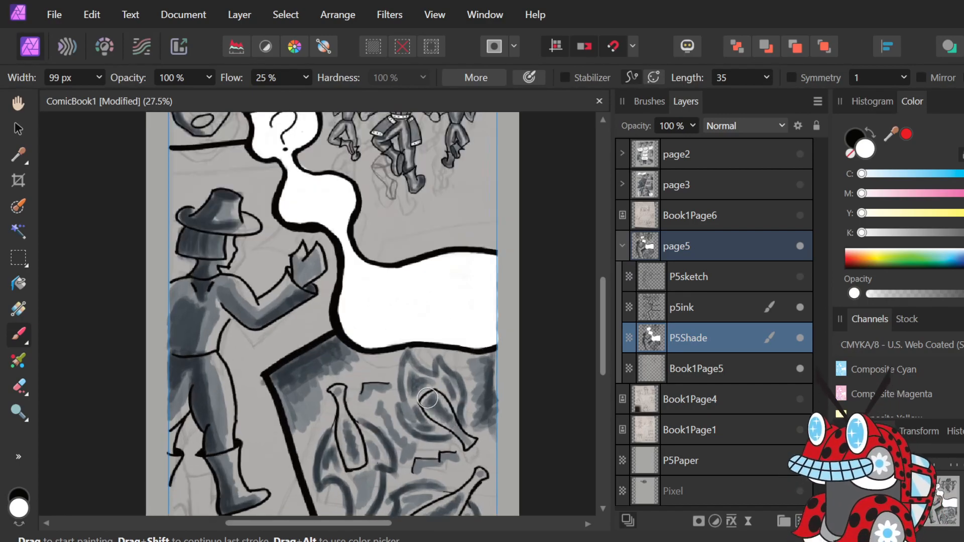
scroll(427, 399, down, 2)
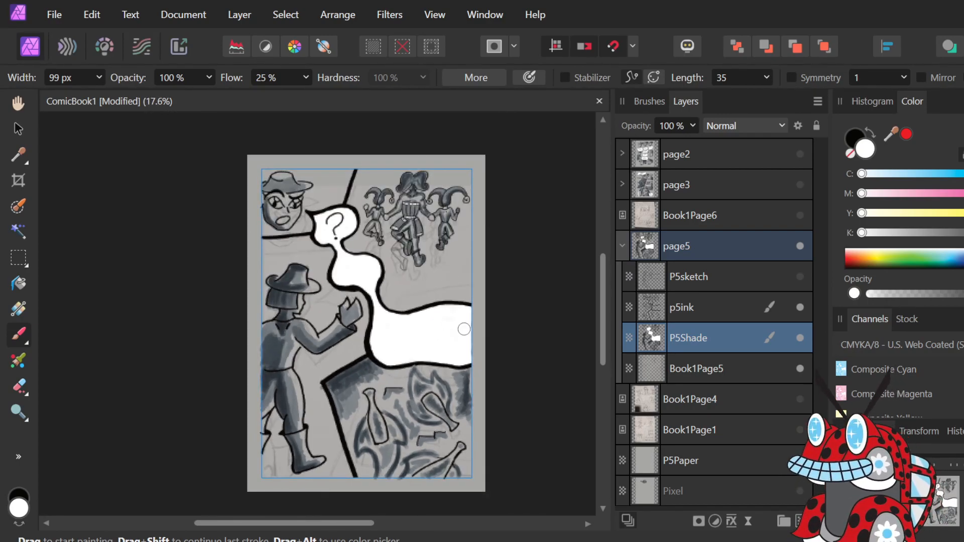
scroll(464, 328, up, 3)
scroll(422, 327, up, 3)
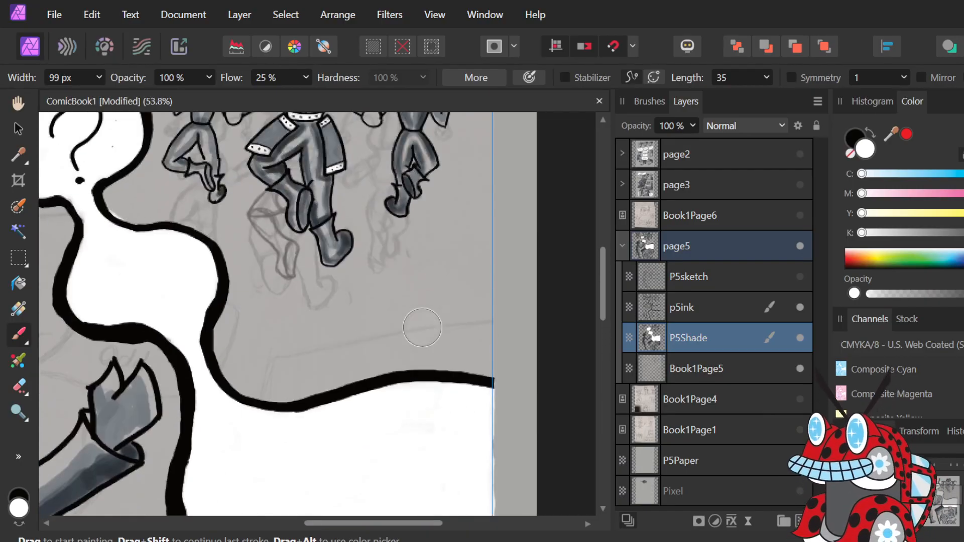
scroll(422, 328, left, 3)
scroll(315, 184, down, 2)
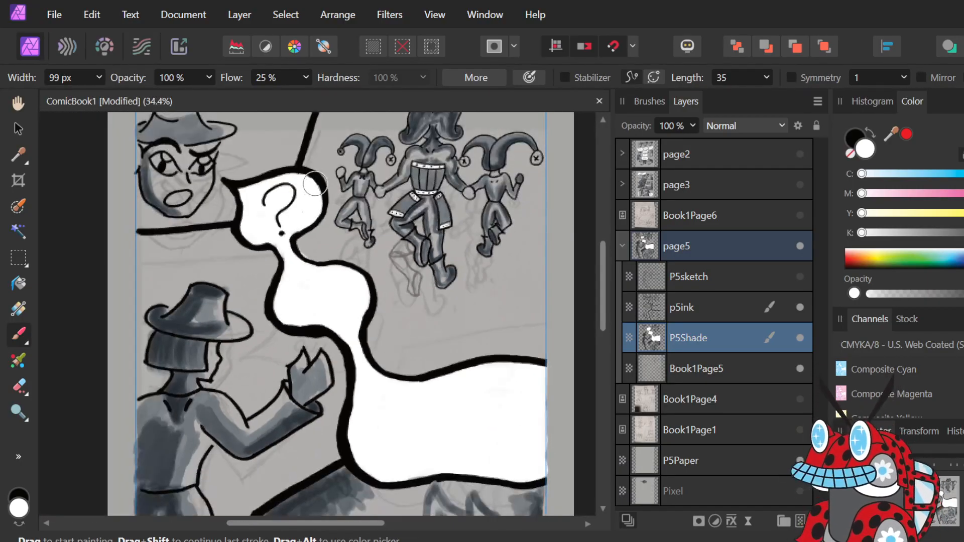
scroll(315, 185, up, 3)
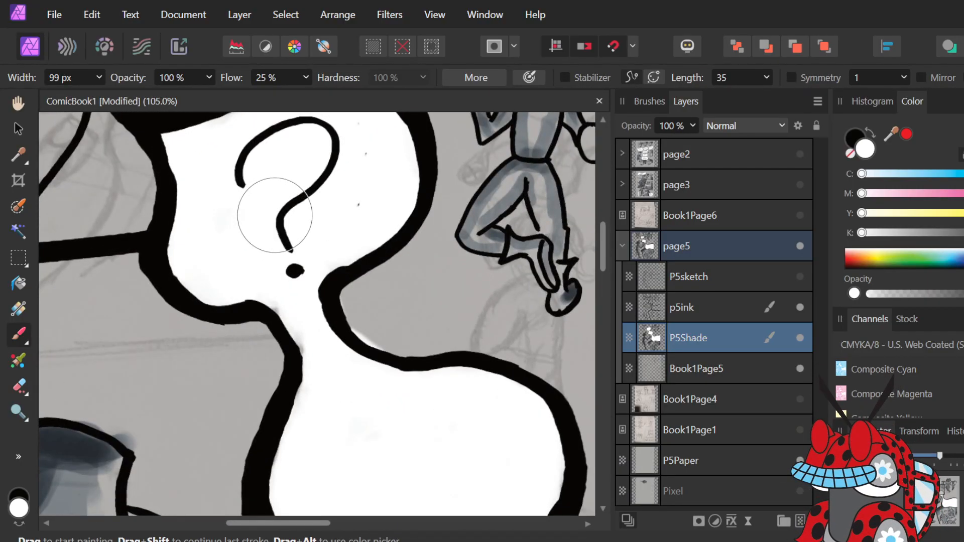
key(e)
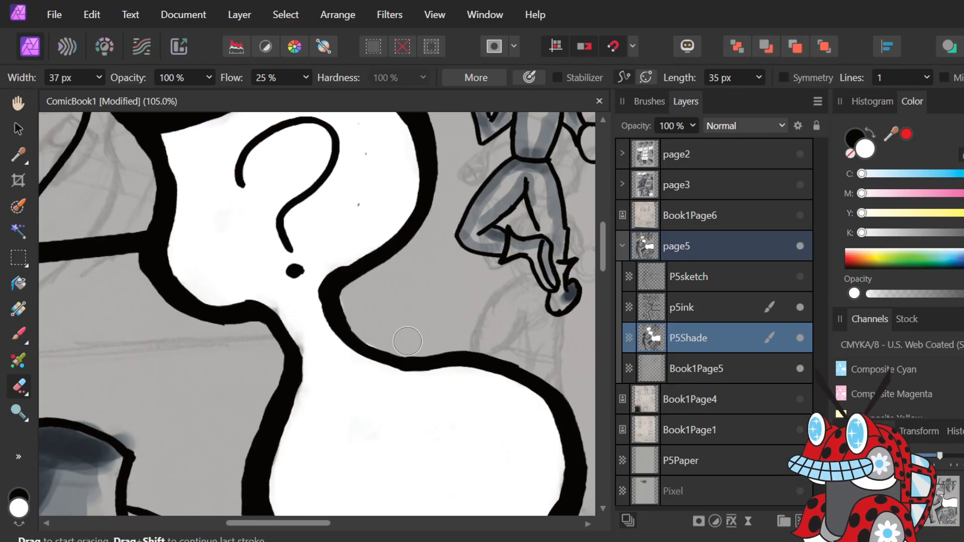
Paint the left bottle in the lower panel white around its dark centre shading, staying inside the ink outline.
scroll(368, 270, down, 4)
scroll(398, 301, down, 1)
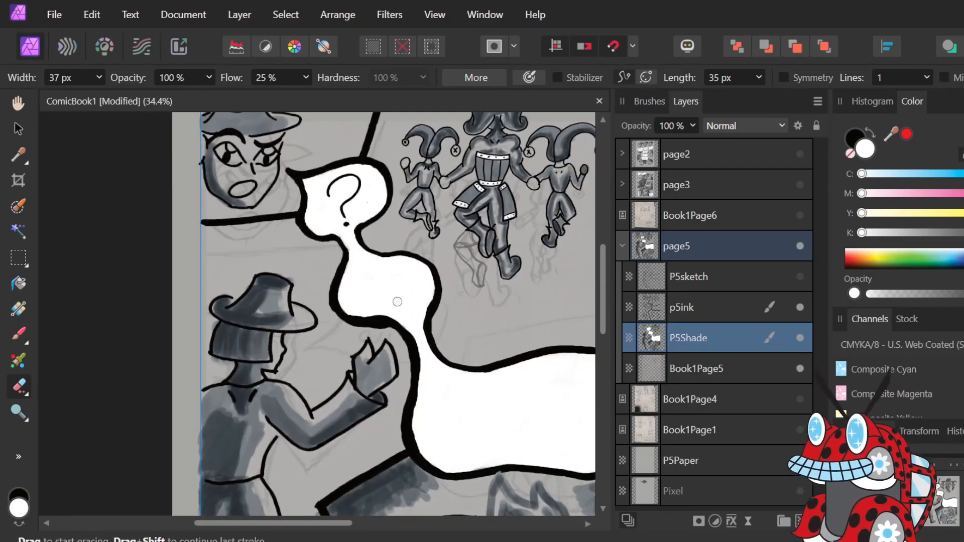
scroll(397, 301, right, 2)
scroll(397, 301, right, 1)
scroll(397, 301, down, 3)
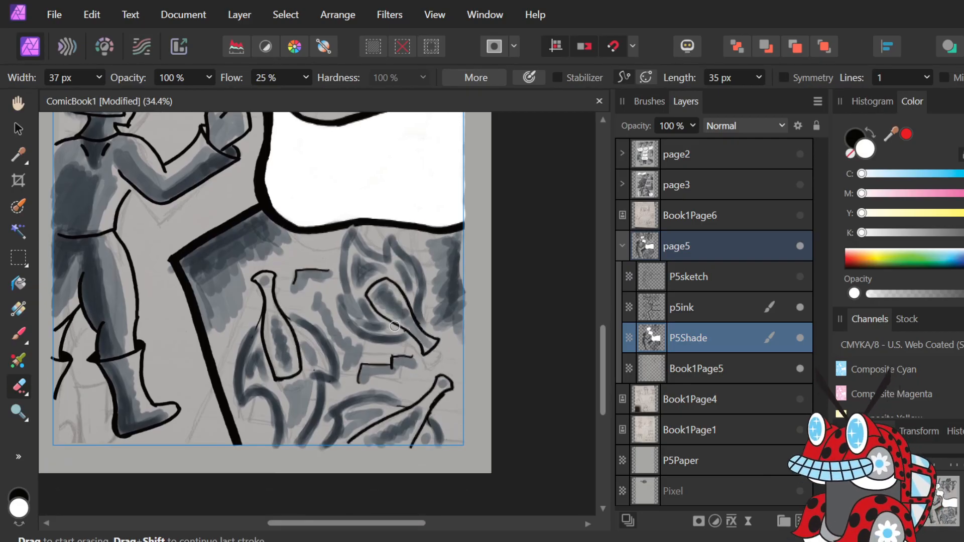
scroll(267, 298, up, 4)
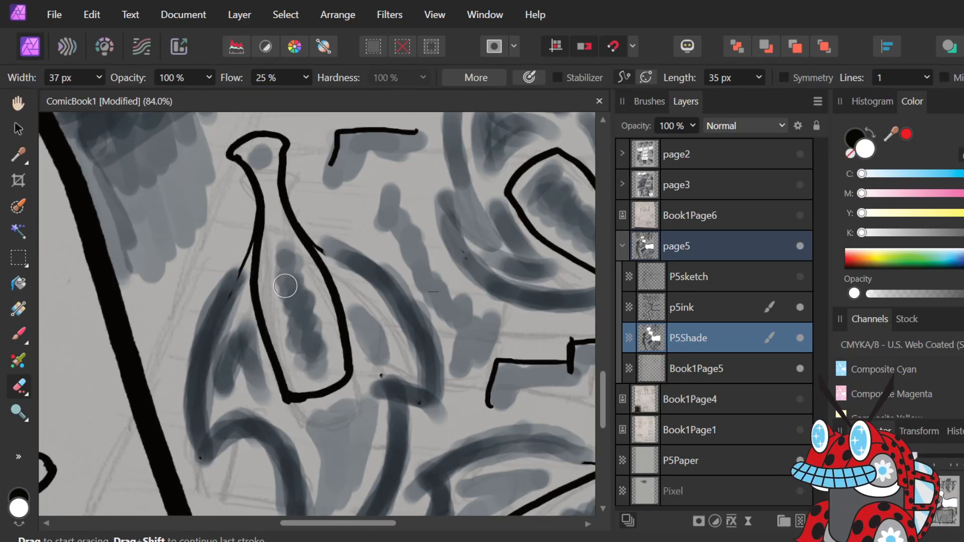
key(b)
mouse_move(279, 261)
mouse_down()
mouse_move(312, 382)
mouse_move(282, 244)
mouse_move(340, 364)
mouse_move(306, 301)
mouse_move(281, 281)
mouse_move(261, 153)
mouse_move(277, 223)
mouse_up()
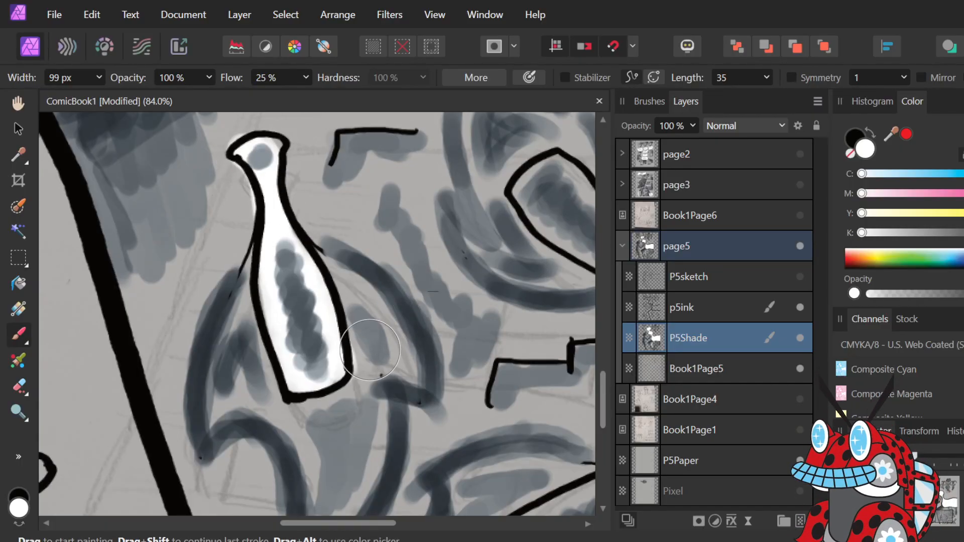
Switch to the Round Watery Felt brush and paint pale highlights in the flame area right of the white bottle.
click(653, 102)
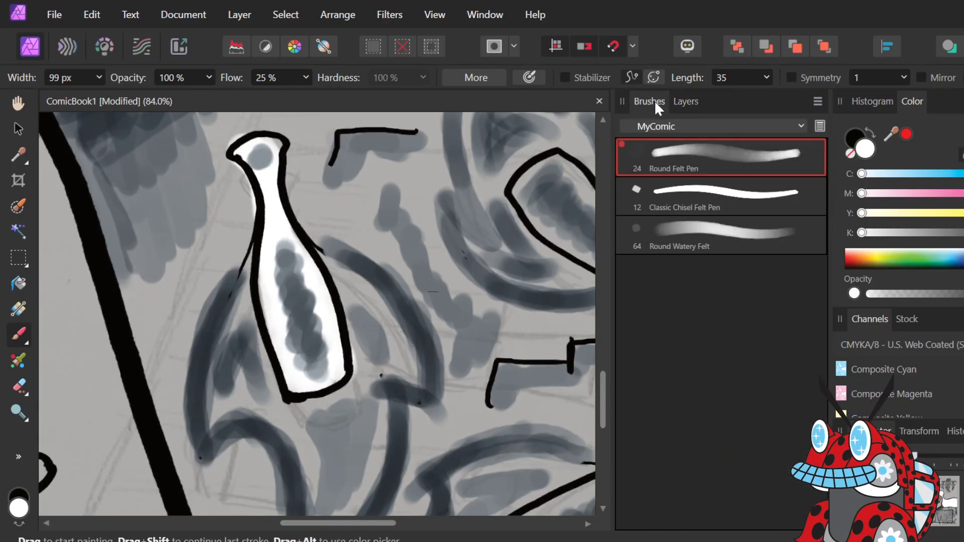
click(728, 235)
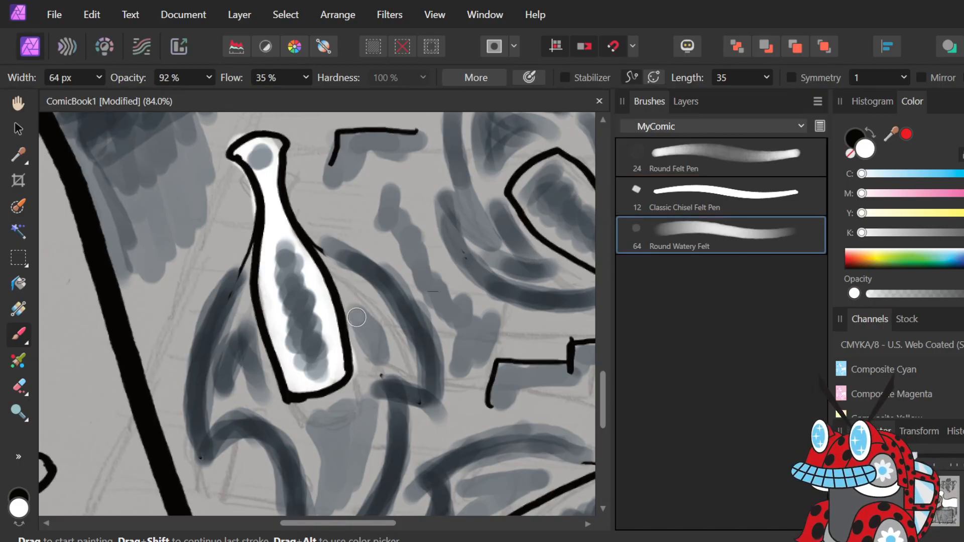
mouse_move(357, 317)
mouse_down()
mouse_move(370, 369)
mouse_move(358, 284)
mouse_move(387, 377)
mouse_move(376, 311)
mouse_move(407, 370)
mouse_up()
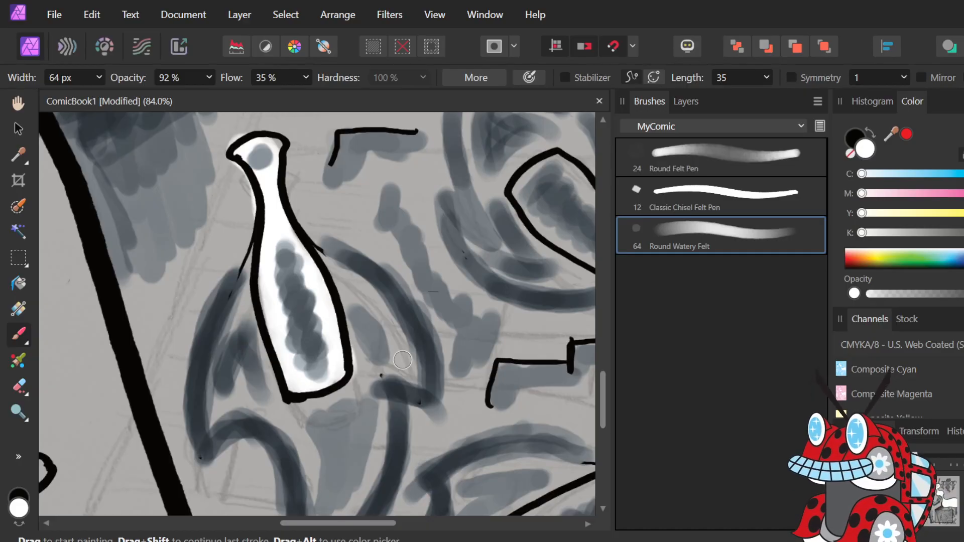
mouse_move(355, 296)
mouse_down()
mouse_move(386, 312)
mouse_move(382, 303)
mouse_move(408, 360)
mouse_move(404, 372)
mouse_move(365, 380)
mouse_move(359, 350)
mouse_move(357, 408)
mouse_up()
key(ctrl+z)
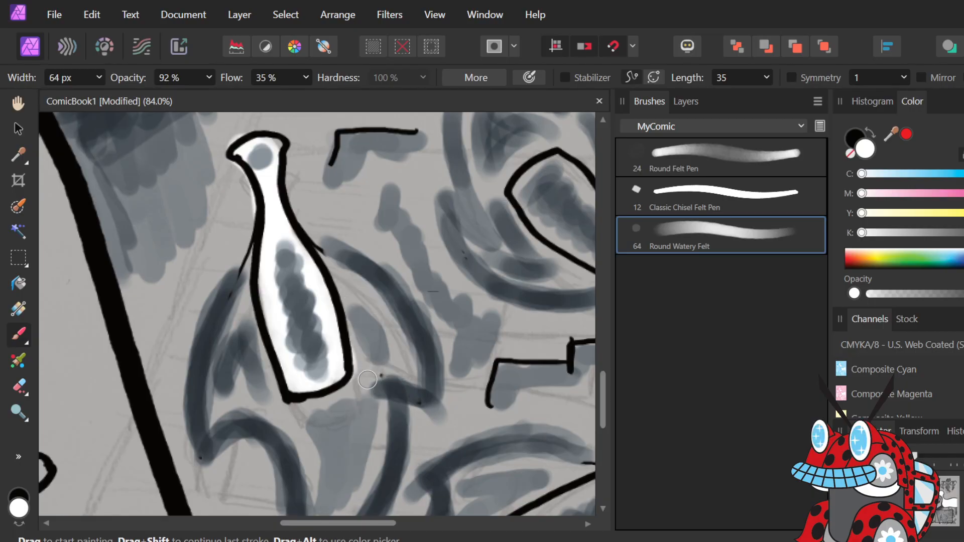
mouse_move(367, 363)
mouse_down()
mouse_move(390, 370)
mouse_move(363, 367)
mouse_move(334, 264)
mouse_move(401, 332)
mouse_move(385, 307)
mouse_move(406, 362)
mouse_move(411, 345)
mouse_move(413, 380)
mouse_up()
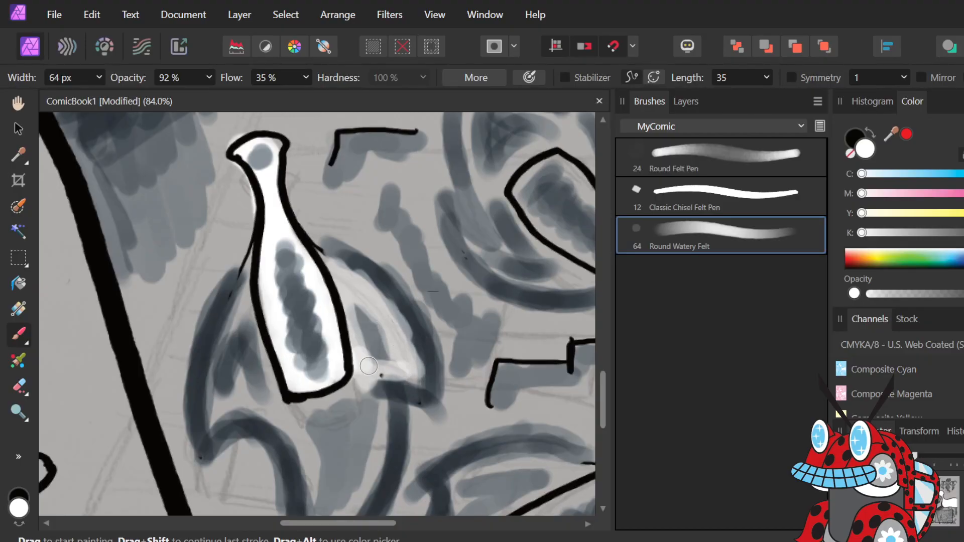
Continue the pale watery highlights beneath the bottle and through the left part of its flame.
mouse_move(357, 403)
mouse_down()
mouse_move(360, 393)
mouse_move(303, 409)
mouse_move(297, 430)
mouse_up()
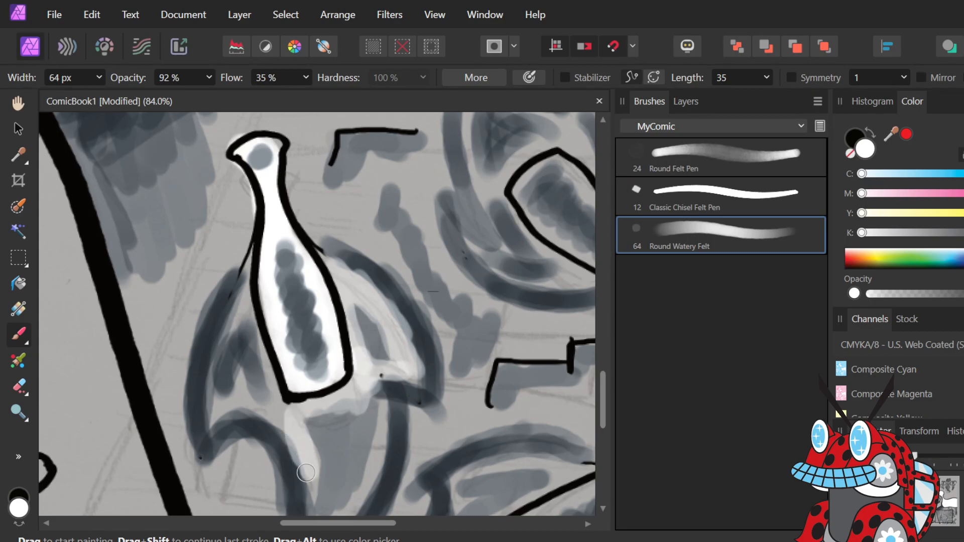
drag(307, 473, 315, 495)
mouse_move(289, 429)
mouse_down()
mouse_move(271, 398)
mouse_move(284, 425)
mouse_move(248, 290)
mouse_move(225, 344)
mouse_move(210, 423)
mouse_move(240, 385)
mouse_up()
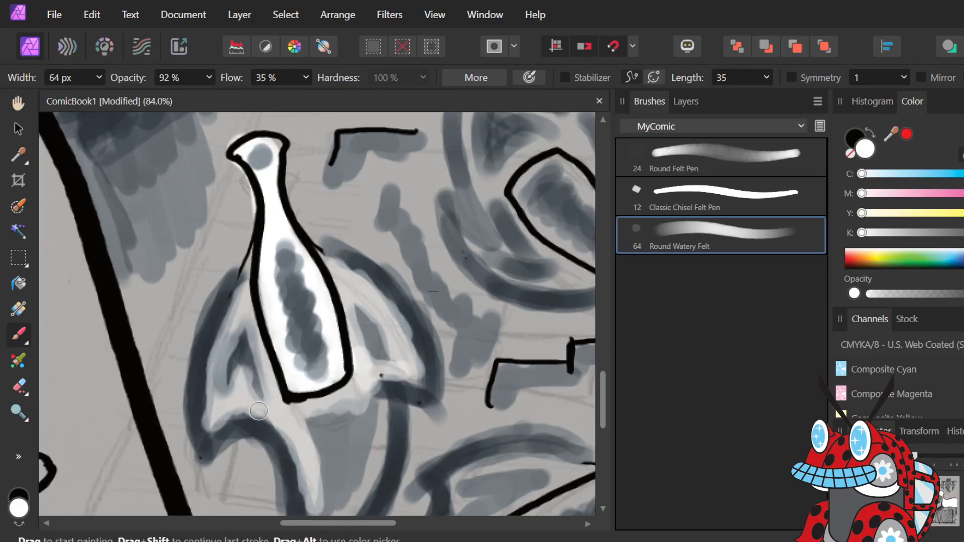
mouse_move(218, 417)
mouse_down()
mouse_move(266, 418)
mouse_move(280, 461)
mouse_up()
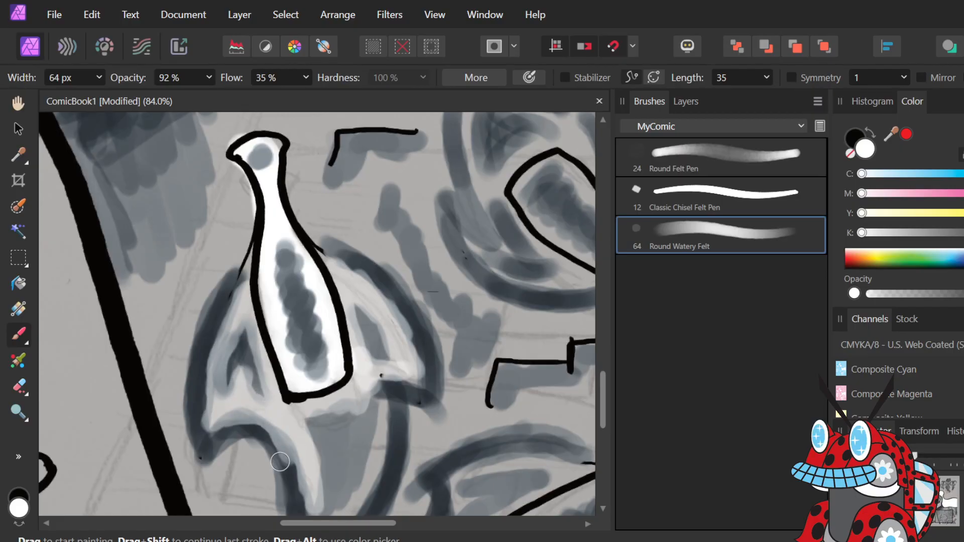
Undo the first highlight strokes in the flame's lower tail and repaint them along its right inner edge to the tip.
scroll(419, 353, down, 3)
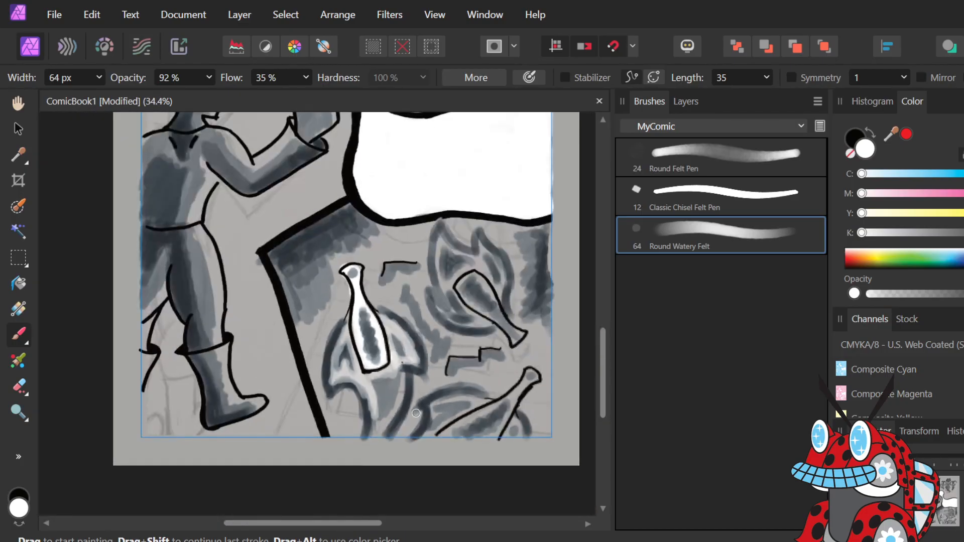
scroll(407, 415, up, 3)
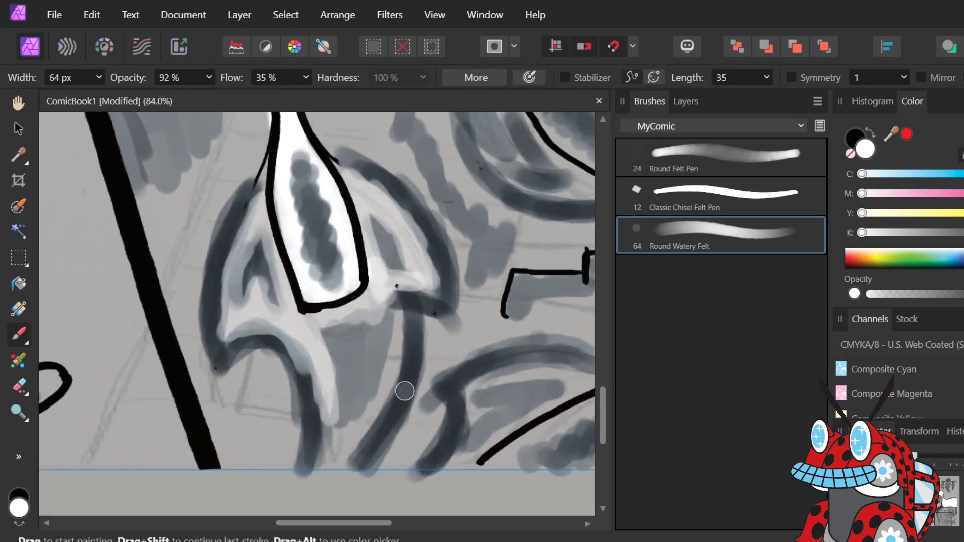
mouse_move(394, 298)
mouse_down()
mouse_move(399, 325)
mouse_move(390, 329)
mouse_move(394, 299)
mouse_move(381, 400)
mouse_move(356, 422)
mouse_move(382, 390)
mouse_move(338, 458)
mouse_move(374, 414)
mouse_move(340, 454)
mouse_move(318, 425)
mouse_up()
key(ctrl+z)
key(ctrl+z)
key(ctrl+z)
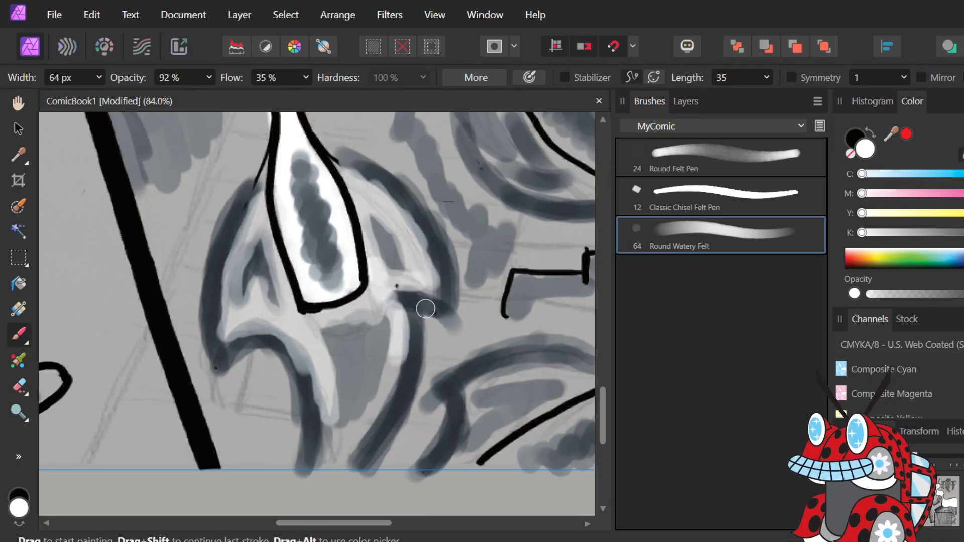
mouse_move(396, 306)
mouse_down()
mouse_move(394, 387)
mouse_move(334, 464)
mouse_move(321, 432)
mouse_move(328, 411)
mouse_move(324, 423)
mouse_up()
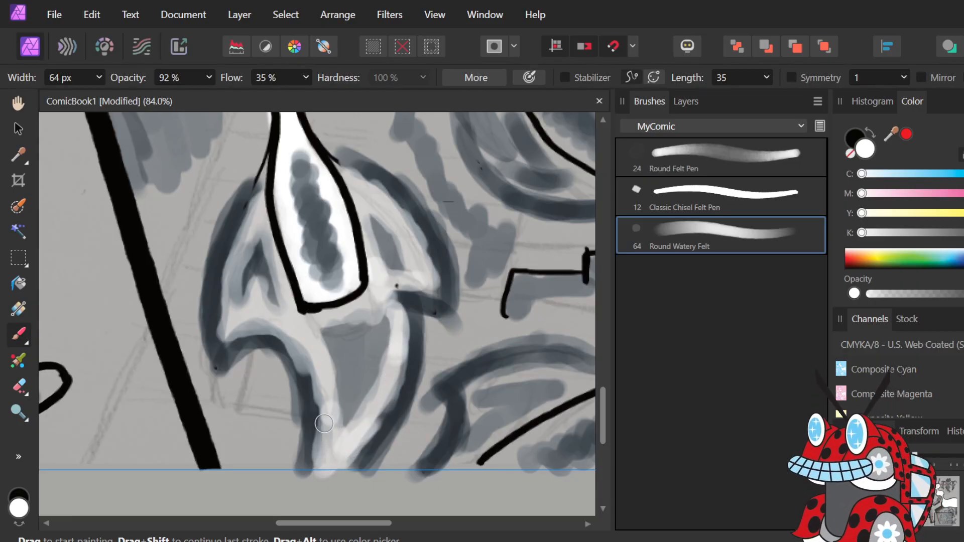
Try painting the inside of the upper-right bottle white with the Round Felt Pen, and undo the trial strokes.
scroll(324, 424, right, 3)
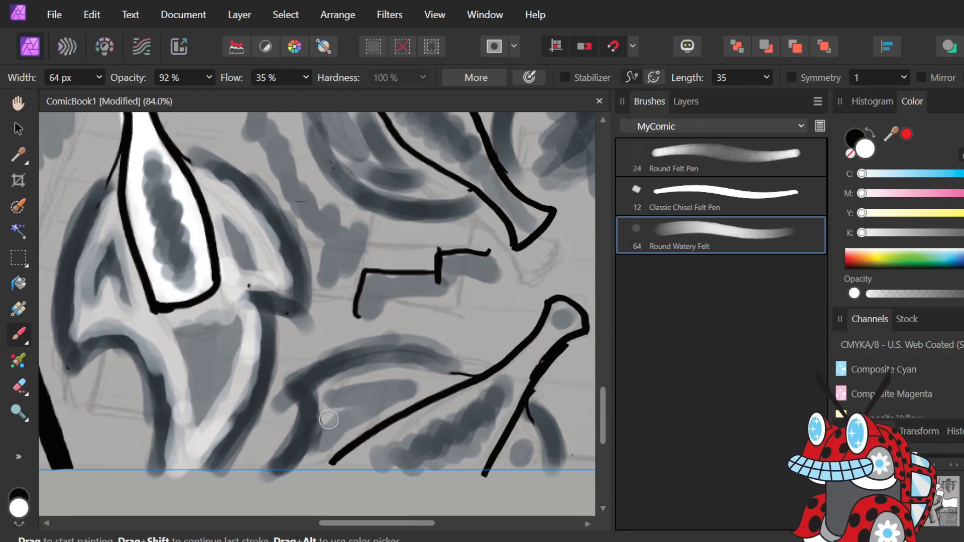
scroll(326, 421, down, 4)
scroll(384, 237, up, 1)
scroll(381, 238, up, 1)
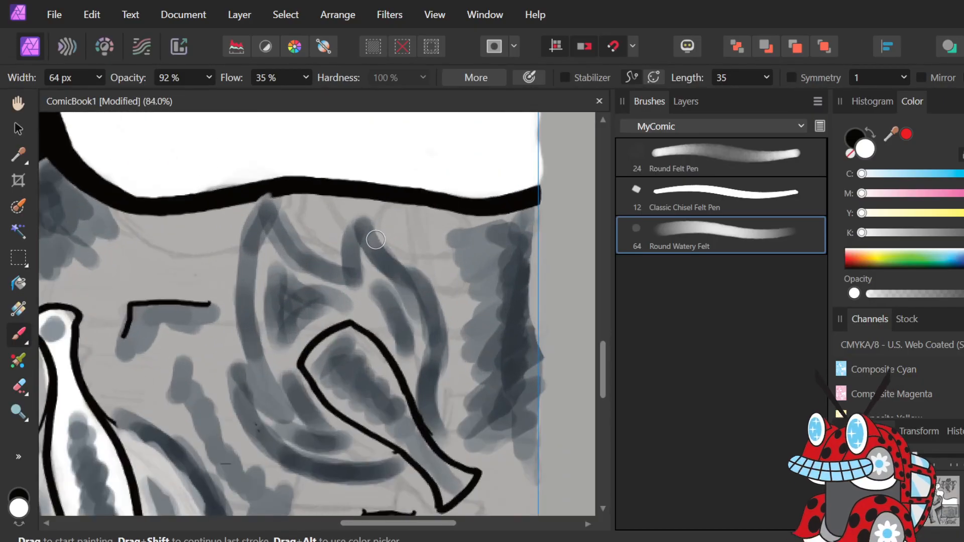
scroll(375, 240, up, 1)
scroll(376, 239, down, 4)
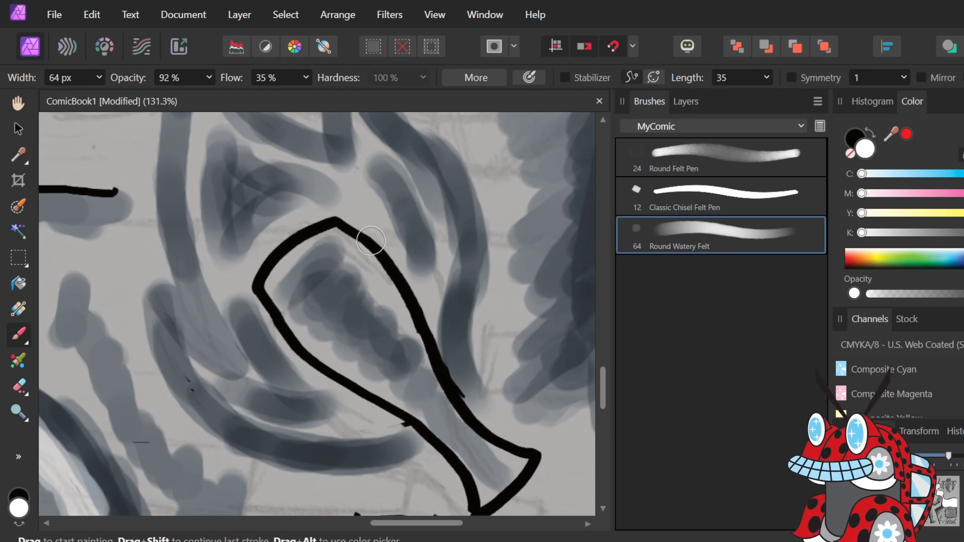
click(716, 170)
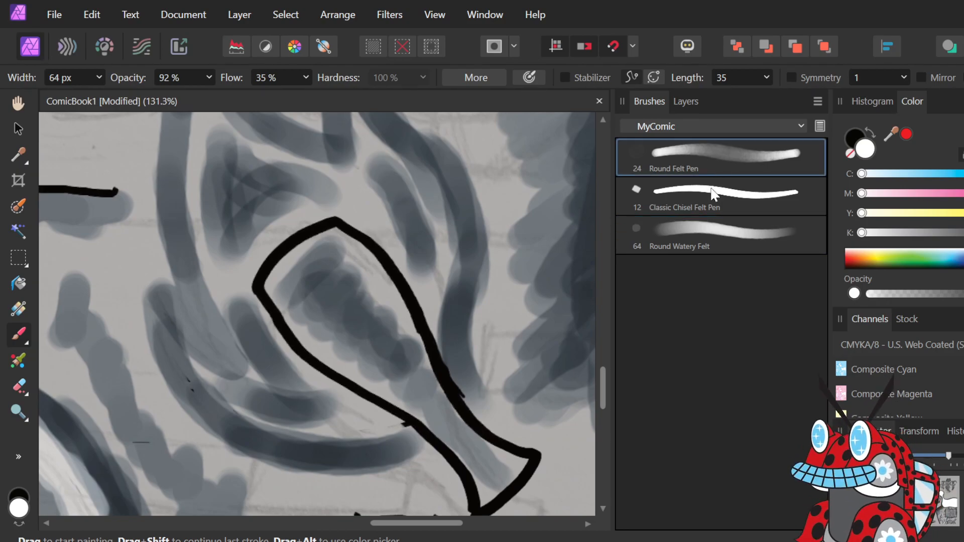
mouse_move(397, 396)
mouse_down()
mouse_move(387, 324)
mouse_move(407, 390)
mouse_move(391, 313)
mouse_move(424, 404)
mouse_move(451, 442)
mouse_up()
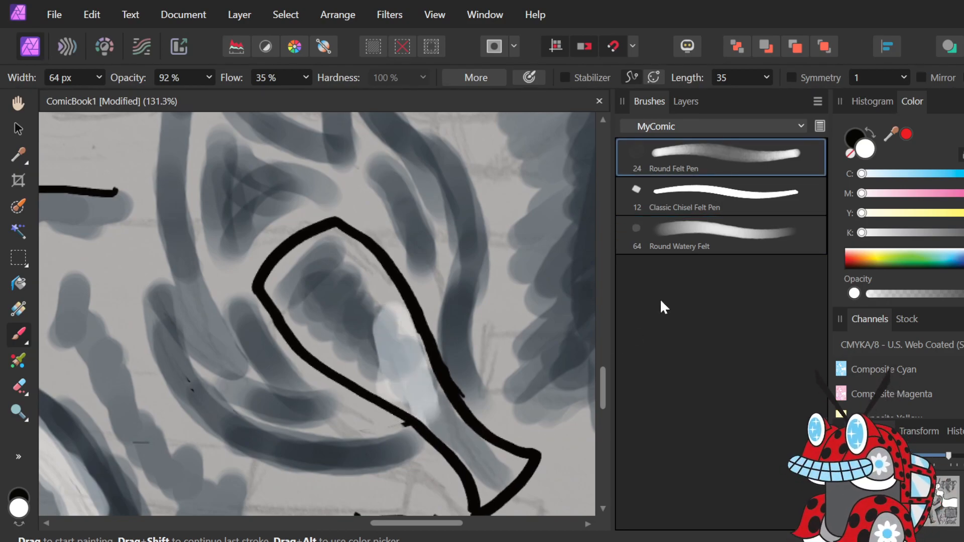
click(721, 164)
mouse_move(378, 350)
mouse_down()
mouse_move(364, 290)
mouse_move(350, 312)
mouse_move(352, 356)
mouse_move(357, 302)
mouse_up()
key(ctrl+z)
key(ctrl+z)
key(ctrl+z)
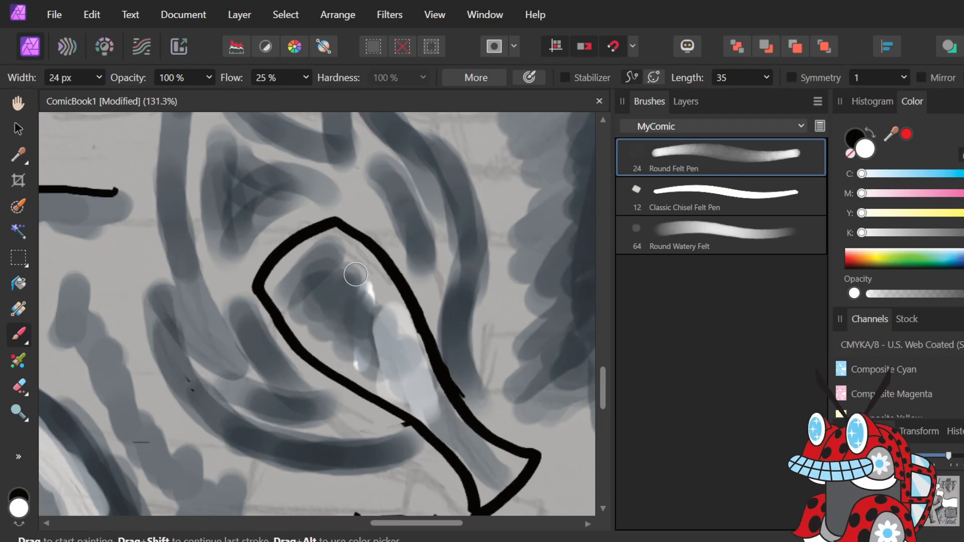
mouse_move(347, 247)
mouse_down()
mouse_move(288, 267)
mouse_move(297, 256)
mouse_move(292, 301)
mouse_up()
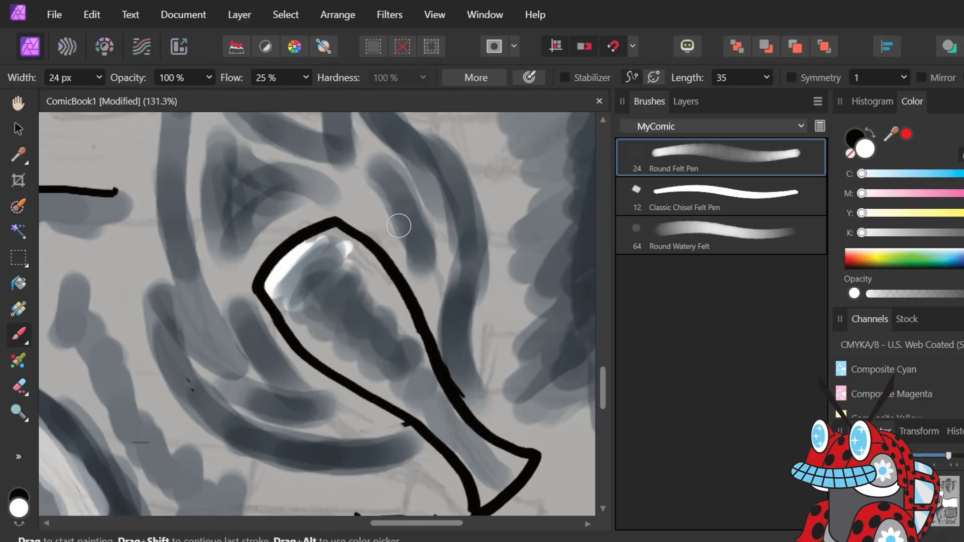
key(ctrl+z)
key(ctrl+z)
Set the Round Felt Pen width to 32 px and paint the upper-right bottle white around its dark centre shading.
click(99, 77)
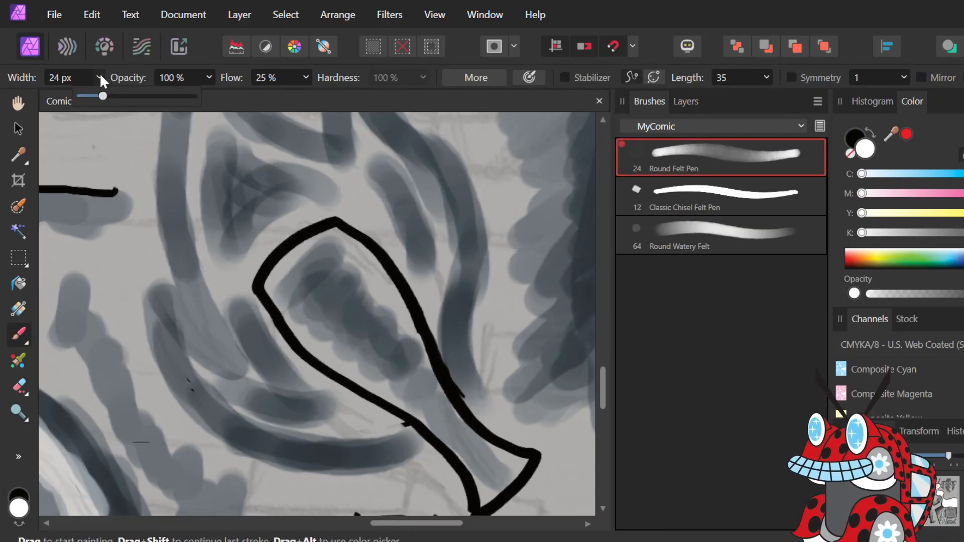
drag(103, 96, 109, 97)
mouse_move(296, 284)
mouse_down()
mouse_move(302, 248)
mouse_move(304, 260)
mouse_move(278, 281)
mouse_move(293, 288)
mouse_move(329, 254)
mouse_move(281, 274)
mouse_move(327, 352)
mouse_move(276, 285)
mouse_move(356, 371)
mouse_move(317, 297)
mouse_move(312, 242)
mouse_move(342, 239)
mouse_move(406, 323)
mouse_move(369, 252)
mouse_move(380, 298)
mouse_up()
mouse_move(414, 344)
mouse_down()
mouse_move(390, 321)
mouse_move(425, 398)
mouse_move(351, 334)
mouse_move(404, 400)
mouse_move(356, 376)
mouse_move(404, 389)
mouse_move(449, 439)
mouse_move(434, 416)
mouse_move(488, 484)
mouse_move(487, 501)
mouse_move(516, 464)
mouse_move(437, 402)
mouse_up()
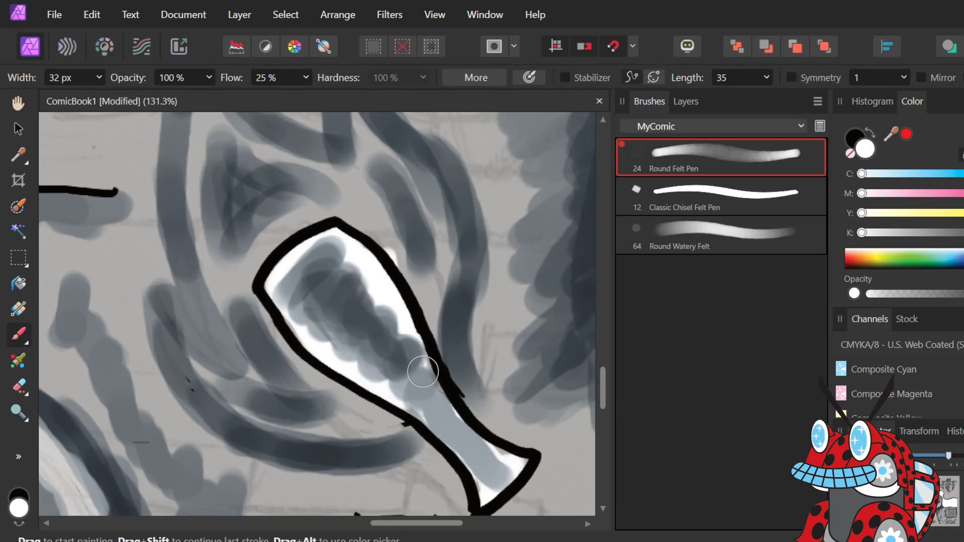
Switch to the Round Watery Felt brush and paint pale highlights through the flame around the upper-right bottle, from its tip to its lower curve.
click(712, 232)
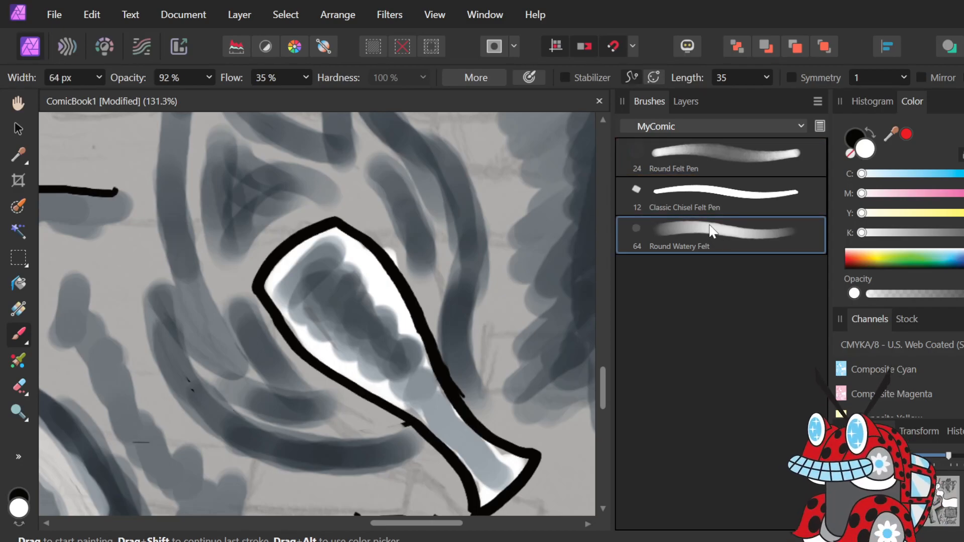
mouse_move(434, 275)
mouse_down()
mouse_move(424, 187)
mouse_move(414, 171)
mouse_move(439, 233)
mouse_move(417, 174)
mouse_move(355, 117)
mouse_move(401, 267)
mouse_move(342, 207)
mouse_move(345, 220)
mouse_move(354, 211)
mouse_move(331, 178)
mouse_move(199, 106)
mouse_move(207, 241)
mouse_move(231, 299)
mouse_move(241, 267)
mouse_move(277, 227)
mouse_move(251, 271)
mouse_up()
mouse_move(278, 230)
mouse_down()
mouse_move(252, 203)
mouse_move(276, 226)
mouse_move(294, 215)
mouse_move(263, 202)
mouse_move(306, 208)
mouse_move(273, 222)
mouse_move(246, 203)
mouse_move(248, 226)
mouse_up()
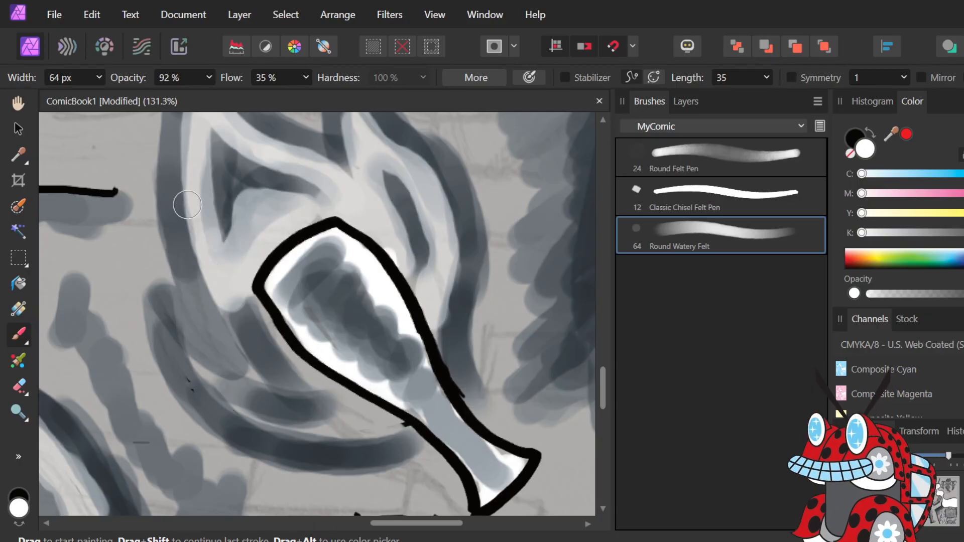
scroll(187, 204, up, 4)
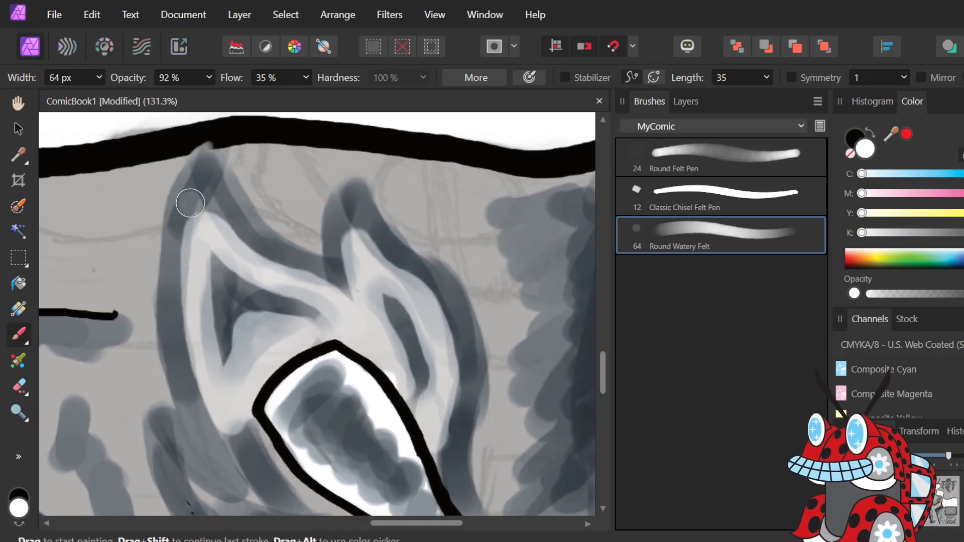
mouse_move(202, 196)
mouse_down()
mouse_move(202, 219)
mouse_move(215, 179)
mouse_up()
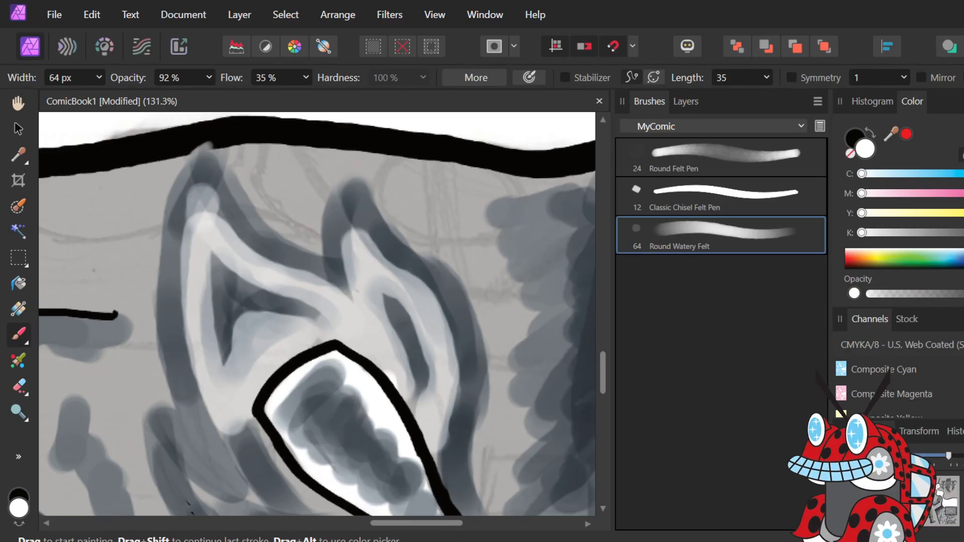
scroll(181, 260, down, 5)
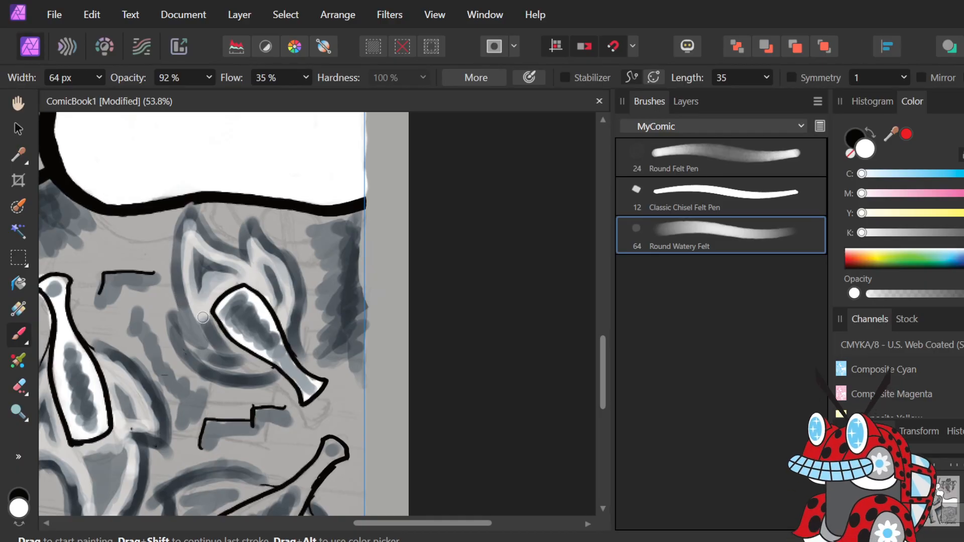
mouse_move(196, 308)
mouse_down()
mouse_move(212, 354)
mouse_move(206, 336)
mouse_move(211, 349)
mouse_move(181, 335)
mouse_move(191, 348)
mouse_move(218, 368)
mouse_move(204, 361)
mouse_move(251, 369)
mouse_move(215, 321)
mouse_up()
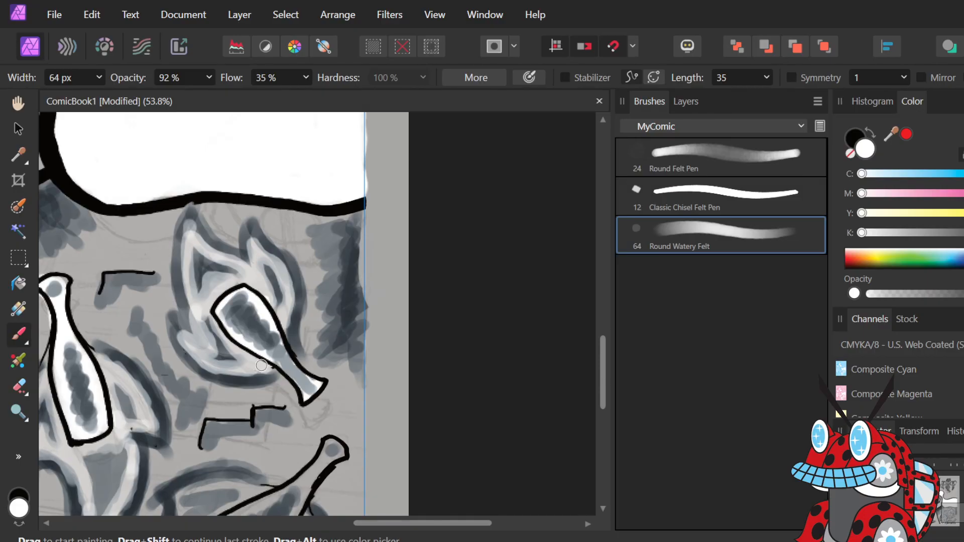
Paint the bottle at the panel's lower edge white around its dark shading with the Round Felt Pen, widening the brush to 41 px.
scroll(402, 281, down, 4)
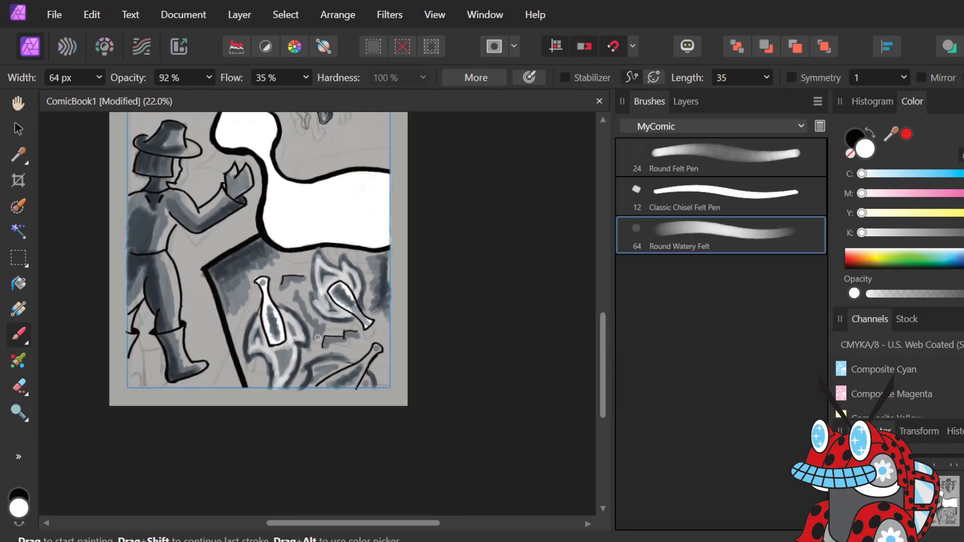
scroll(376, 379, up, 4)
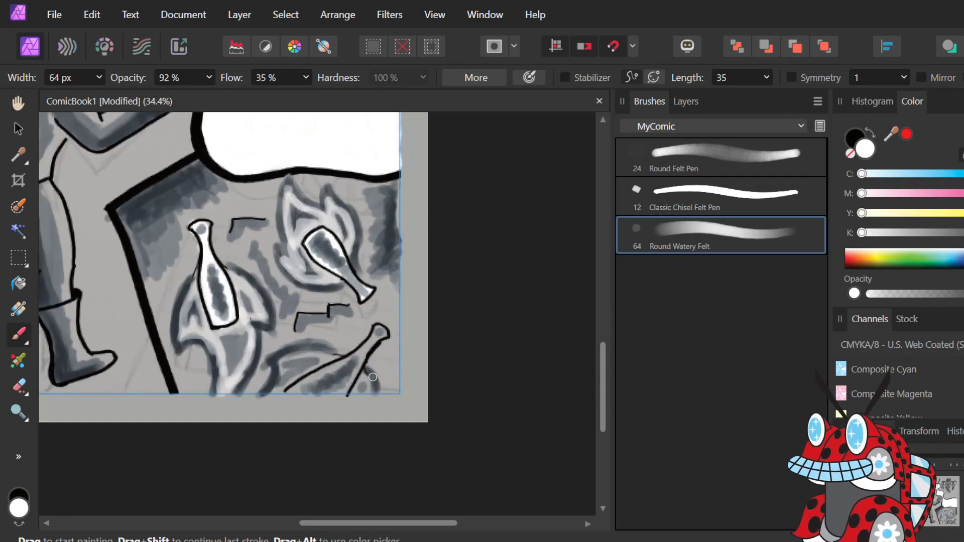
scroll(372, 377, up, 1)
scroll(364, 381, left, 3)
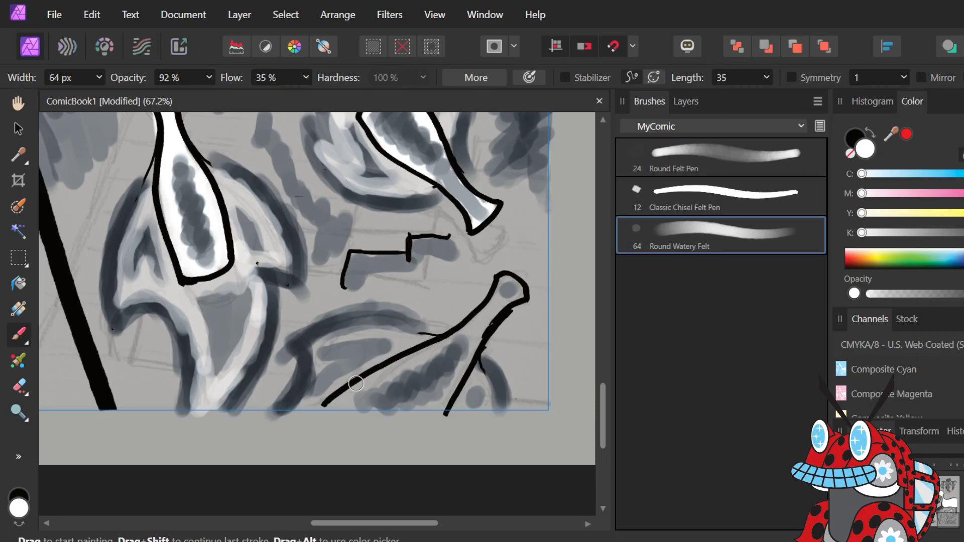
scroll(356, 383, down, 2)
scroll(416, 365, up, 3)
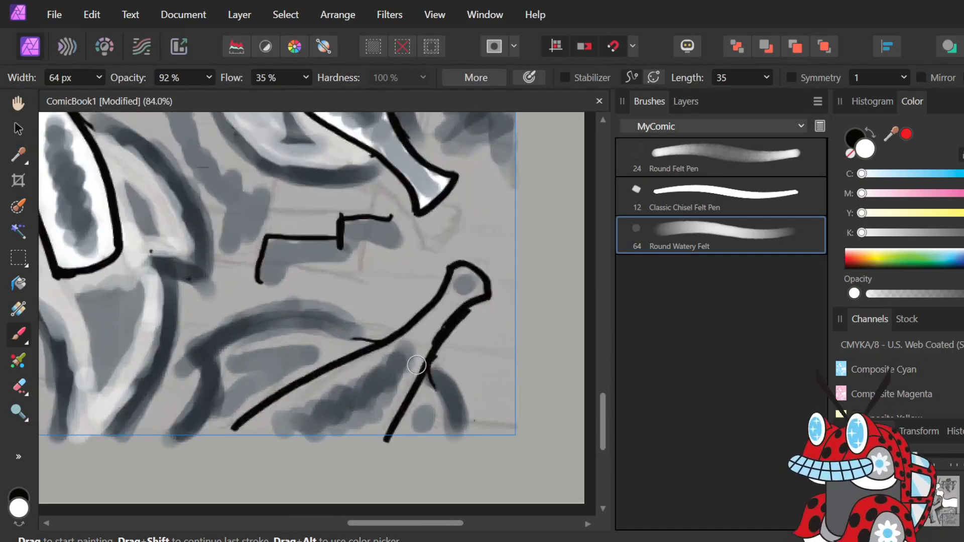
click(695, 146)
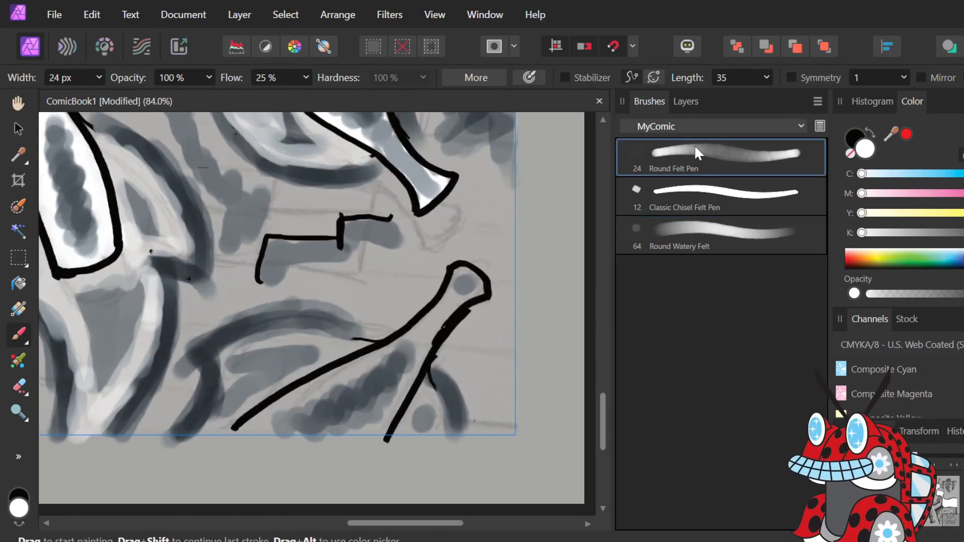
mouse_move(456, 295)
mouse_down()
mouse_move(479, 293)
mouse_move(426, 322)
mouse_move(460, 295)
mouse_move(417, 351)
mouse_move(382, 431)
mouse_up()
click(98, 77)
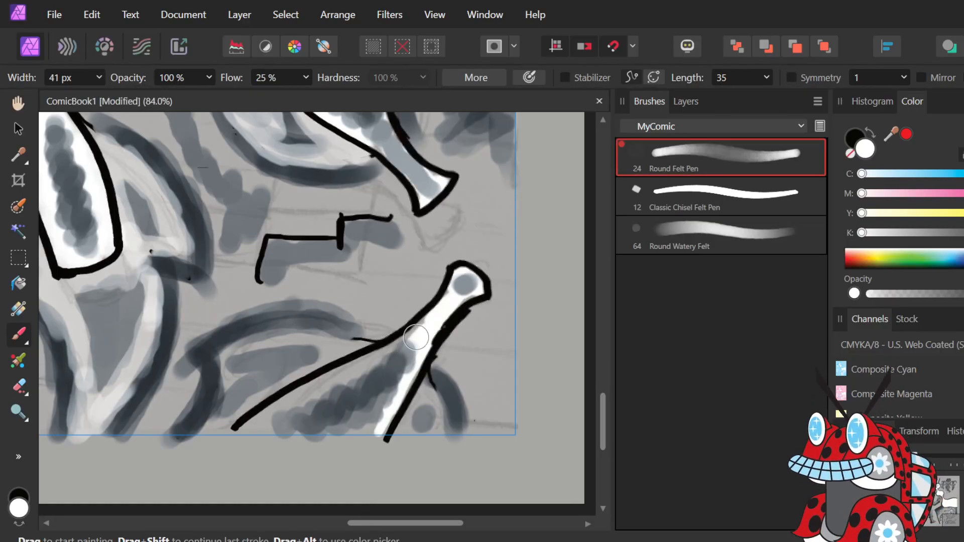
mouse_move(427, 325)
mouse_down()
mouse_move(355, 379)
mouse_move(364, 370)
mouse_move(332, 378)
mouse_move(368, 360)
mouse_move(253, 423)
mouse_move(294, 401)
mouse_move(256, 426)
mouse_move(362, 415)
mouse_move(337, 423)
mouse_move(372, 420)
mouse_move(333, 426)
mouse_move(374, 429)
mouse_move(306, 427)
mouse_move(386, 380)
mouse_move(331, 399)
mouse_move(371, 373)
mouse_move(305, 403)
mouse_move(391, 364)
mouse_move(321, 416)
mouse_move(401, 358)
mouse_move(373, 424)
mouse_move(432, 328)
mouse_move(408, 353)
mouse_move(429, 301)
mouse_up()
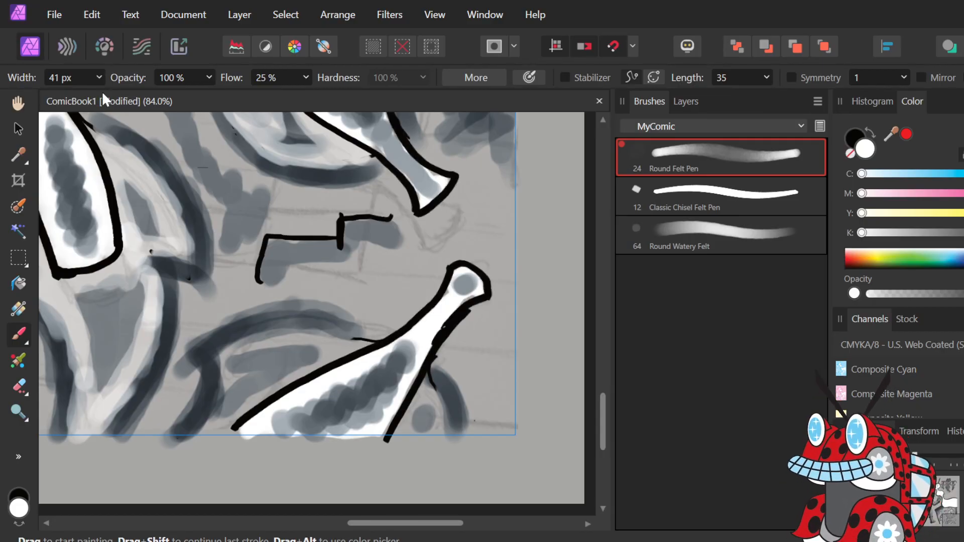
Switch to the Round Watery Felt brush and paint pale highlights in the small flame right of the lowest bottle.
click(99, 78)
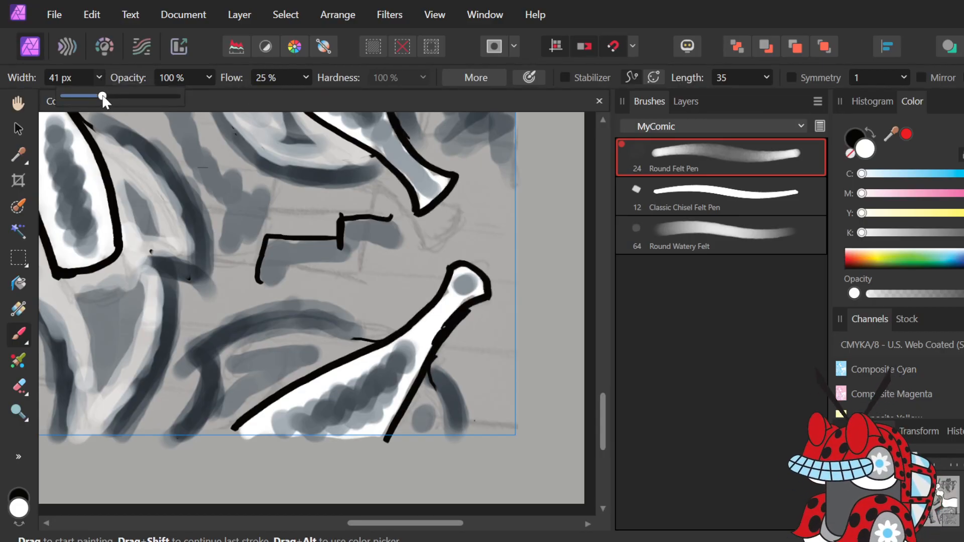
click(731, 242)
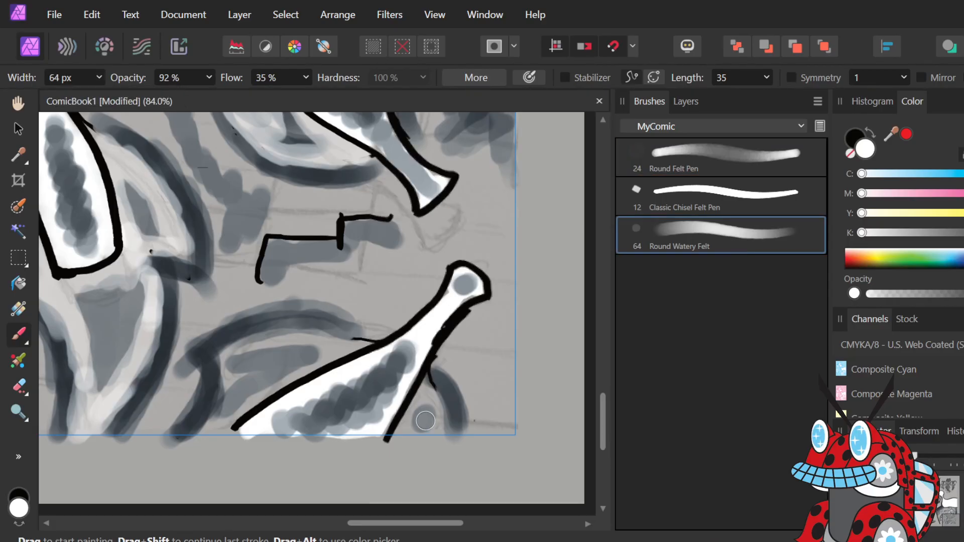
mouse_move(423, 395)
mouse_down()
mouse_move(411, 419)
mouse_move(431, 392)
mouse_move(433, 433)
mouse_up()
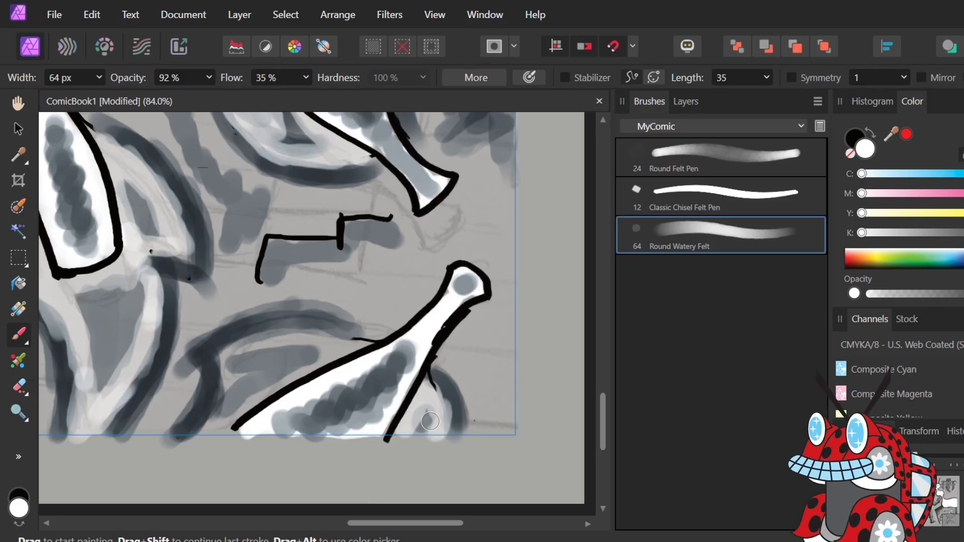
mouse_move(250, 399)
mouse_down()
mouse_move(206, 430)
mouse_move(218, 415)
mouse_move(228, 374)
mouse_move(211, 423)
mouse_move(226, 364)
mouse_move(235, 373)
mouse_move(269, 365)
mouse_move(232, 374)
mouse_move(221, 352)
mouse_move(299, 333)
mouse_move(322, 334)
mouse_move(286, 335)
mouse_move(361, 344)
mouse_move(339, 335)
mouse_move(346, 344)
mouse_move(322, 358)
mouse_move(300, 344)
mouse_move(235, 349)
mouse_move(319, 346)
mouse_up()
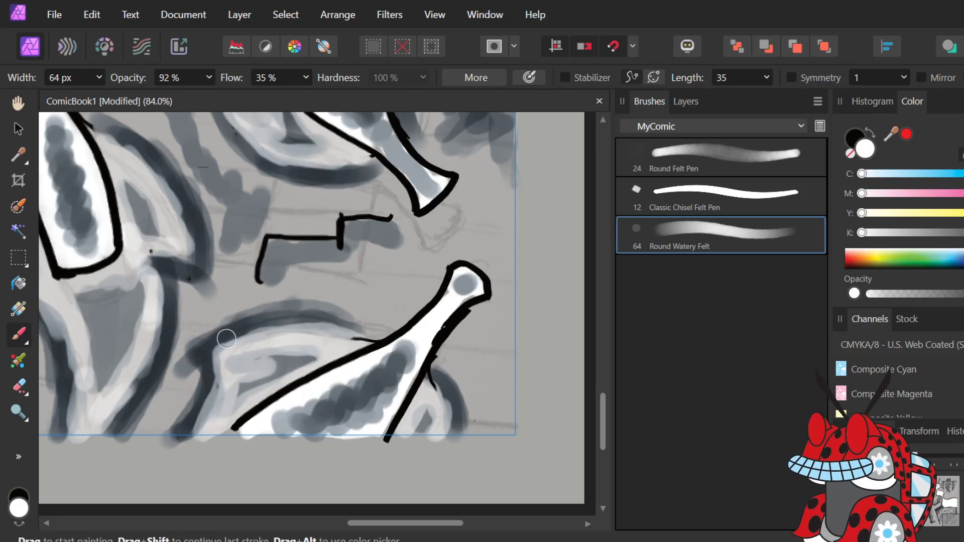
mouse_move(221, 400)
mouse_down()
mouse_move(247, 391)
mouse_move(270, 365)
mouse_up()
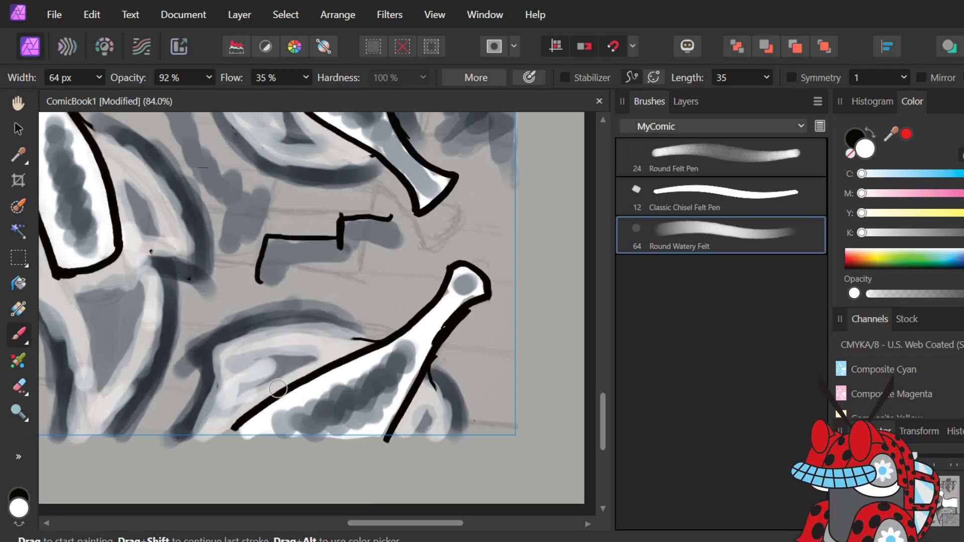
key(ctrl+z)
key(ctrl+z)
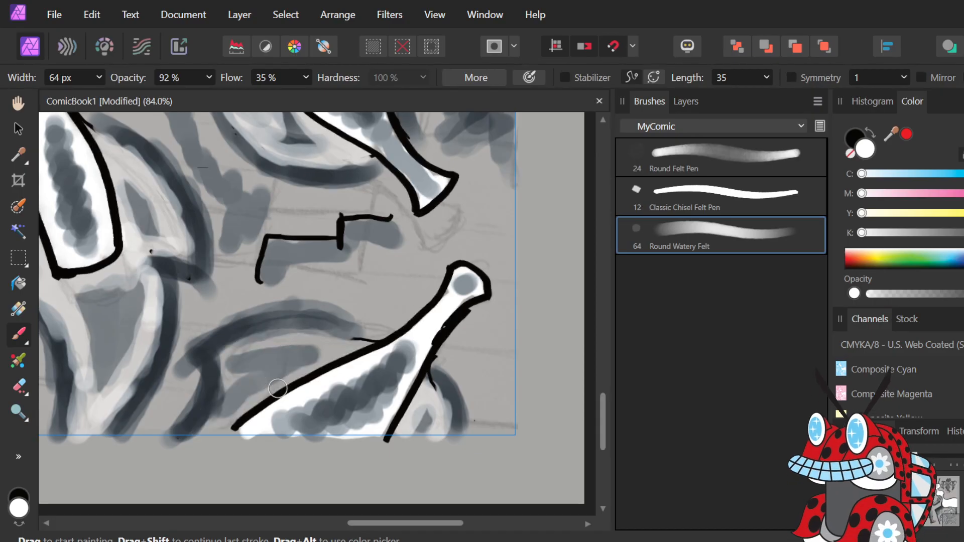
key(ctrl+shift+z)
key(ctrl+z)
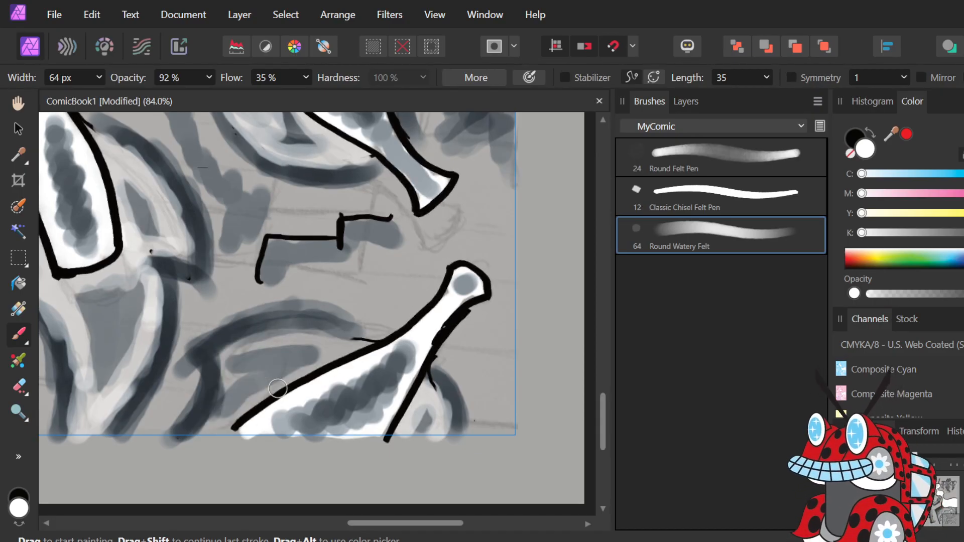
Paint pale watery highlights in the flame left of the lowest bottle, along the bottle's outline and the flame's inner edge.
drag(304, 372, 216, 425)
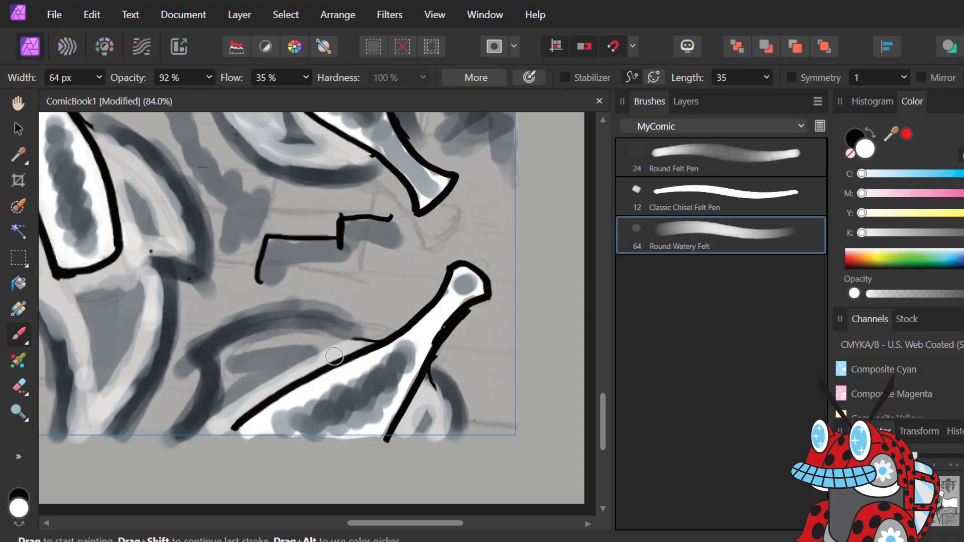
mouse_move(334, 356)
mouse_down()
mouse_move(292, 337)
mouse_move(341, 350)
mouse_move(299, 331)
mouse_move(217, 351)
mouse_move(245, 370)
mouse_move(219, 352)
mouse_move(221, 386)
mouse_move(236, 374)
mouse_move(229, 353)
mouse_up()
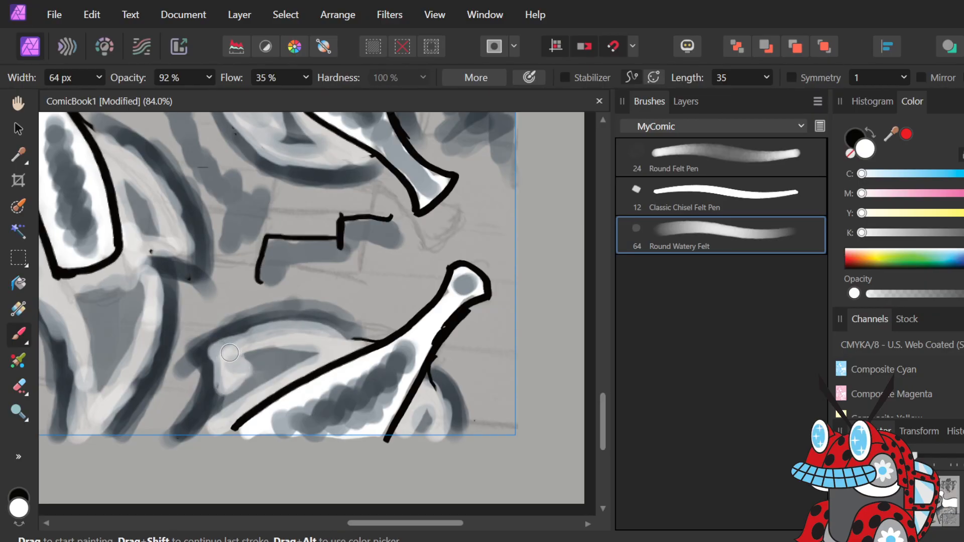
mouse_move(216, 386)
mouse_down()
mouse_move(204, 415)
mouse_move(216, 357)
mouse_move(211, 400)
mouse_move(189, 423)
mouse_up()
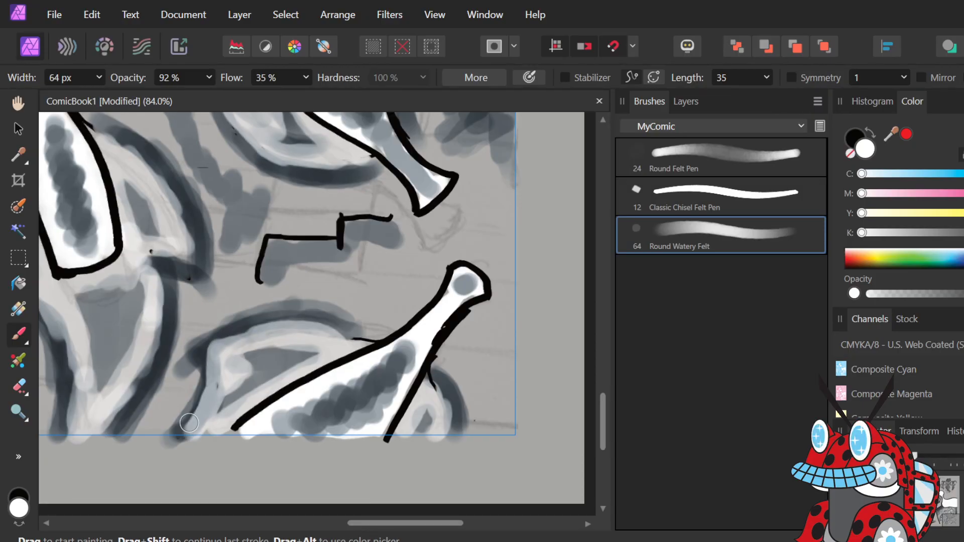
scroll(286, 374, down, 5)
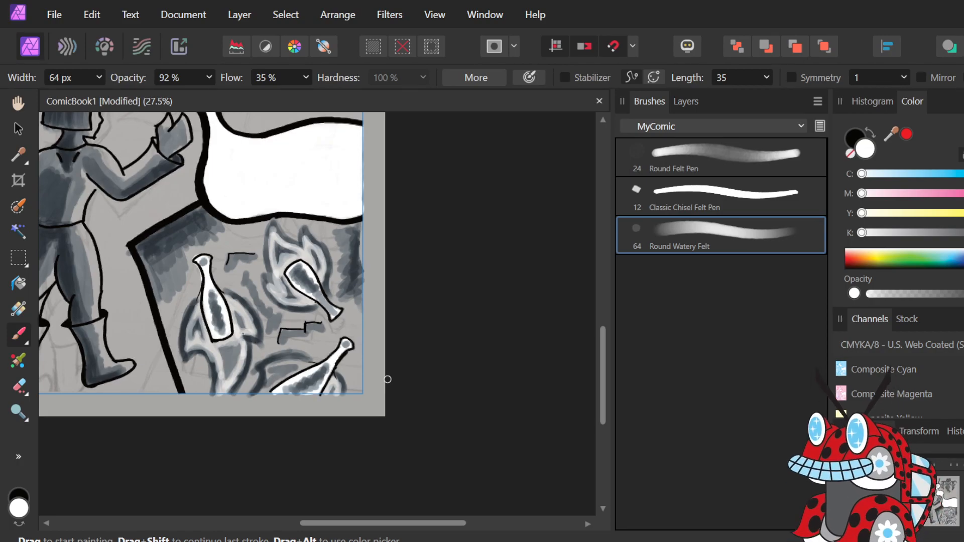
scroll(387, 379, up, 3)
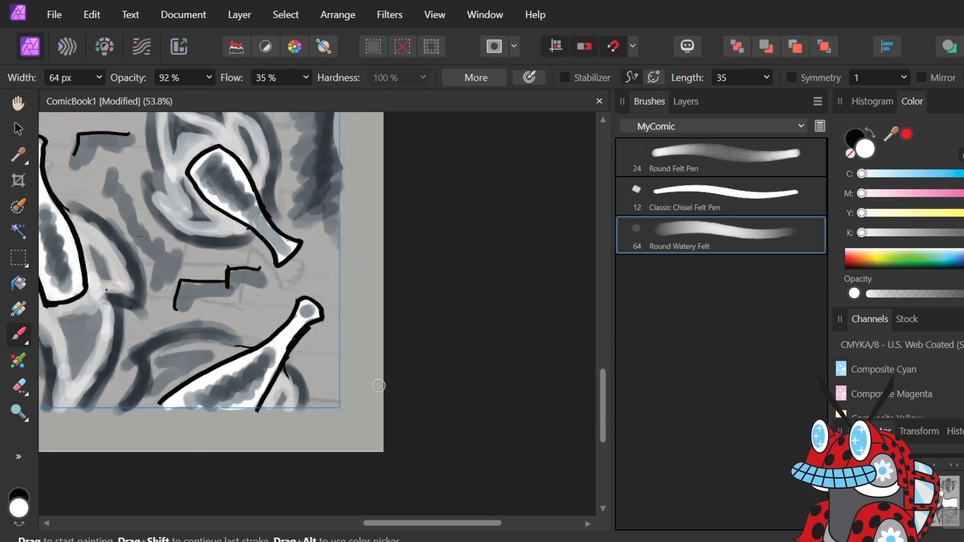
drag(158, 353, 158, 381)
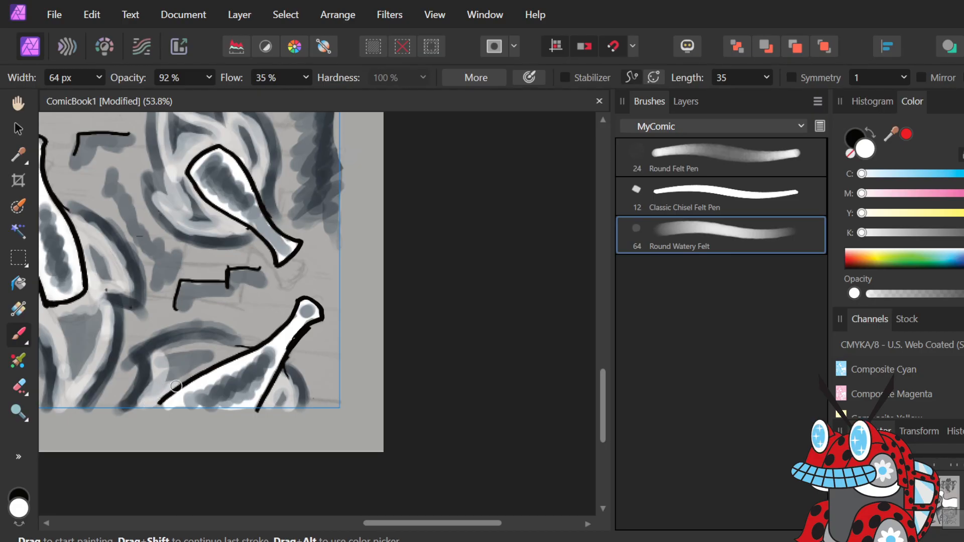
Extend the pale watery highlights in the flame left of the lowest bottle, along the bottle and under the flame's upper edge.
drag(172, 383, 209, 363)
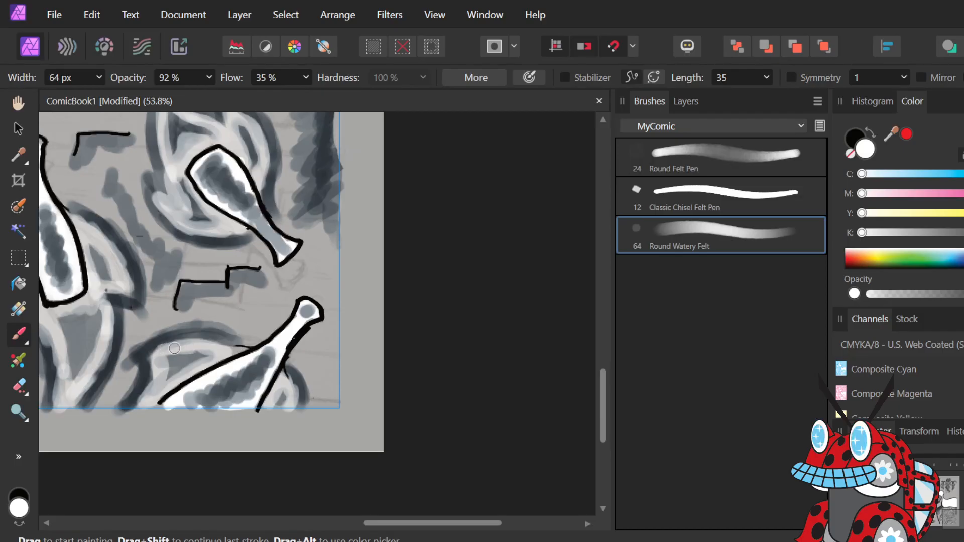
drag(193, 343, 223, 348)
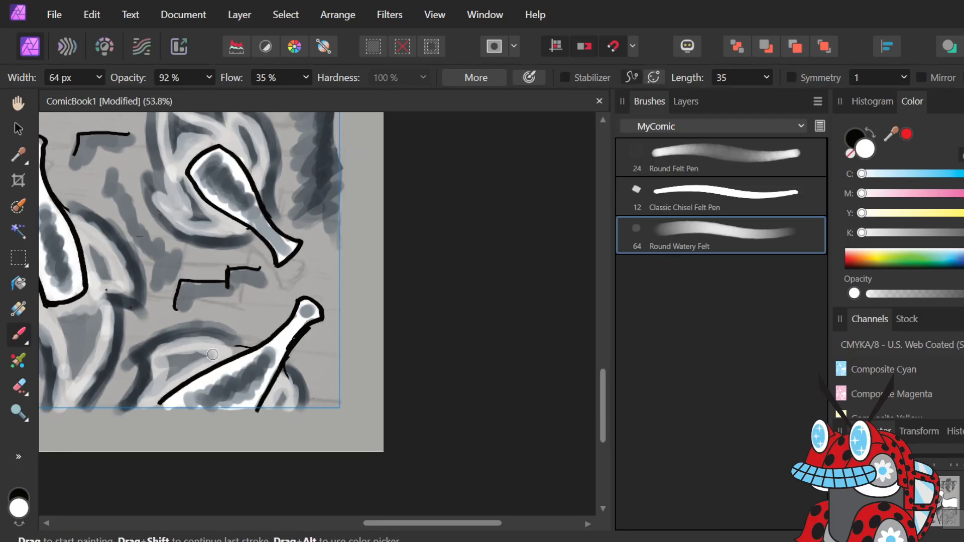
Paint pale watery highlights on the standing figure's hat brim, face, upper arm and the upper edge of the raised forearm.
scroll(212, 355, down, 5)
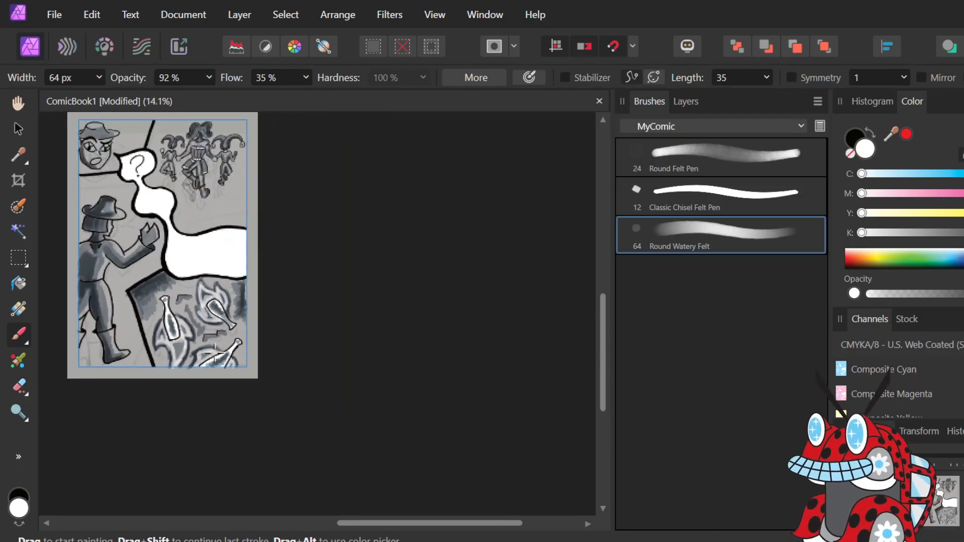
scroll(159, 335, up, 4)
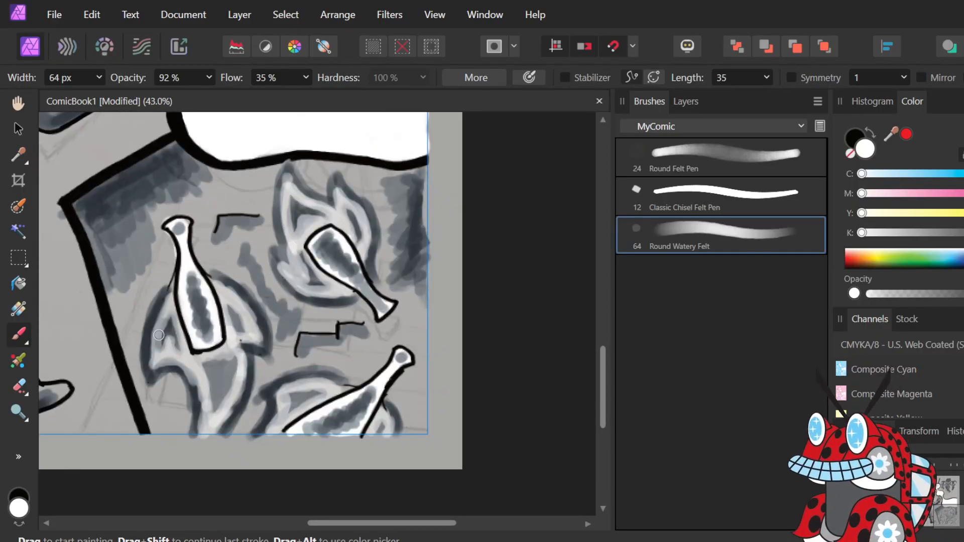
scroll(160, 335, up, 5)
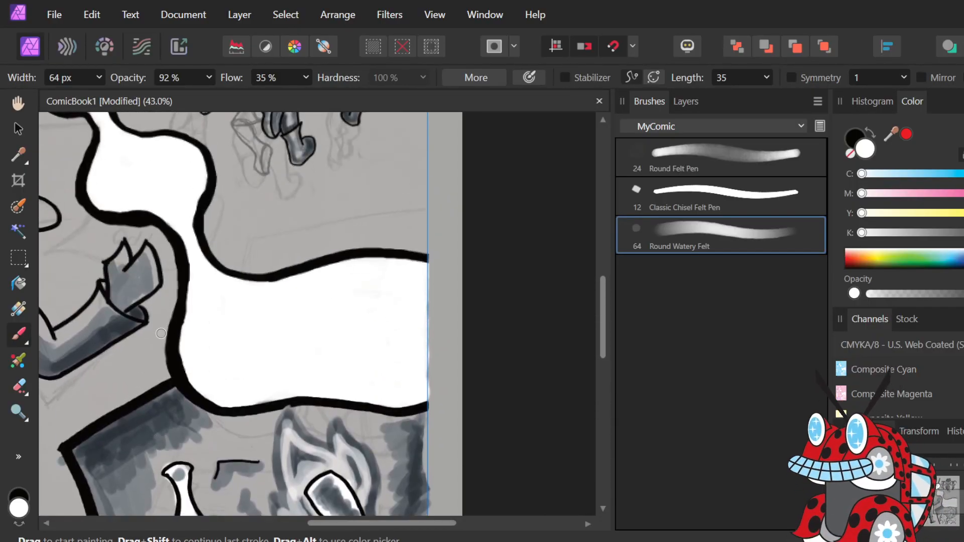
scroll(161, 333, down, 2)
scroll(76, 308, up, 4)
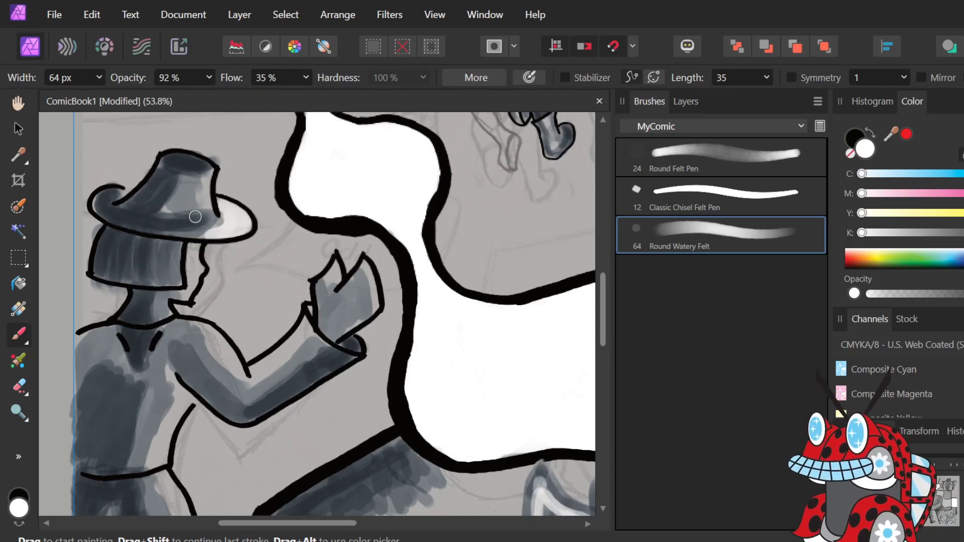
click(188, 288)
mouse_move(304, 317)
mouse_down()
mouse_move(290, 343)
mouse_move(292, 335)
mouse_up()
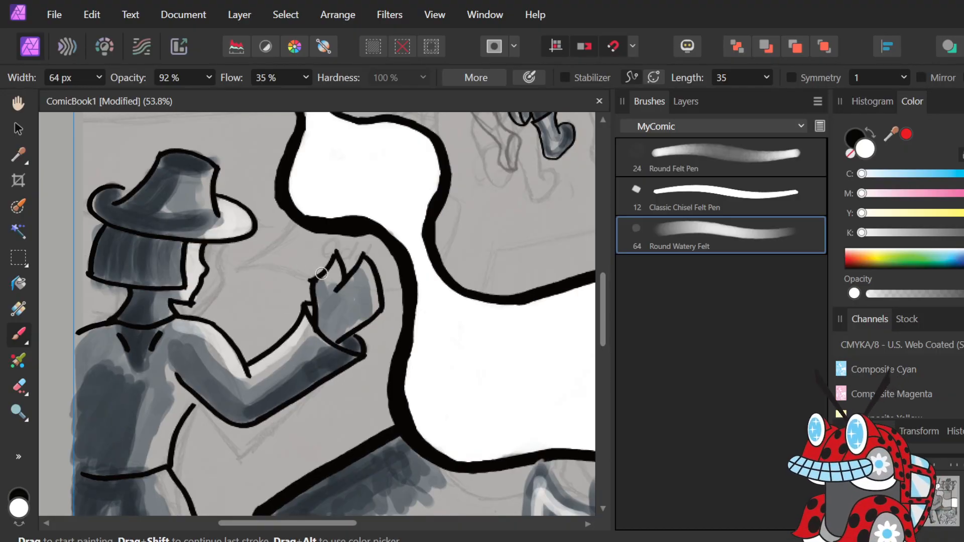
Paint a pale highlight down the front edge of the standing figure's torso, from under the arm to the waist.
key(ctrl+minus)
scroll(326, 428, down, 3)
ctrl+scroll(253, 309, up, 5)
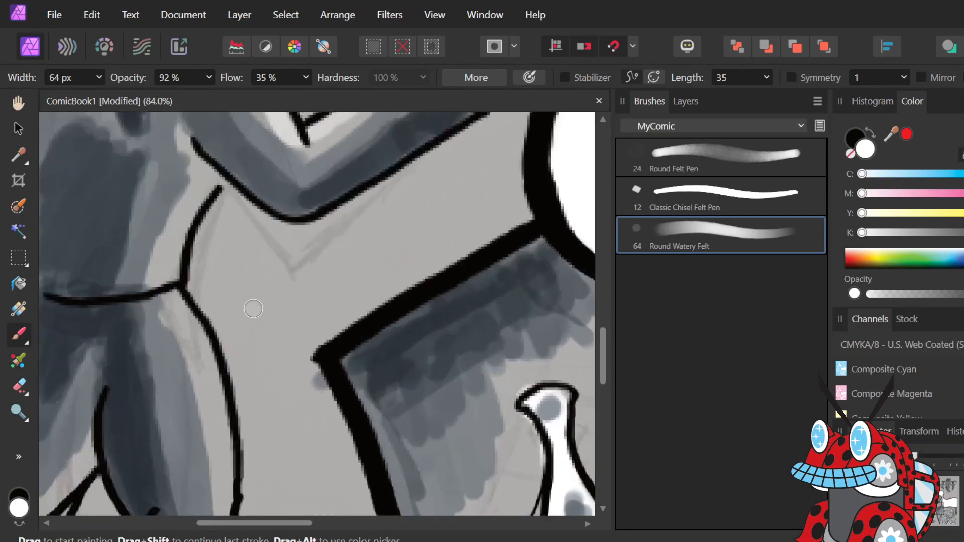
scroll(253, 309, up, 1)
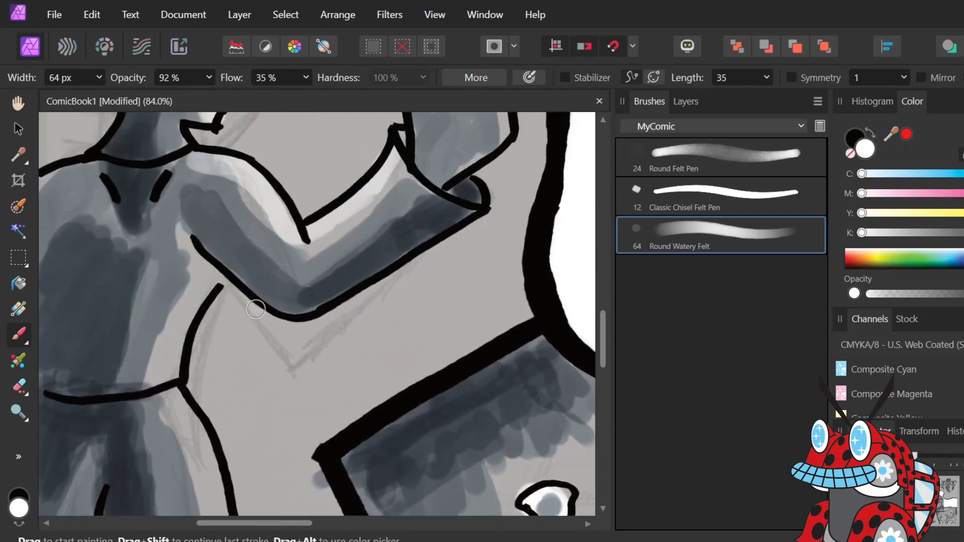
mouse_move(189, 241)
mouse_down()
mouse_move(215, 278)
mouse_move(186, 236)
mouse_move(198, 275)
mouse_move(168, 379)
mouse_move(173, 339)
mouse_move(206, 271)
mouse_move(200, 315)
mouse_up()
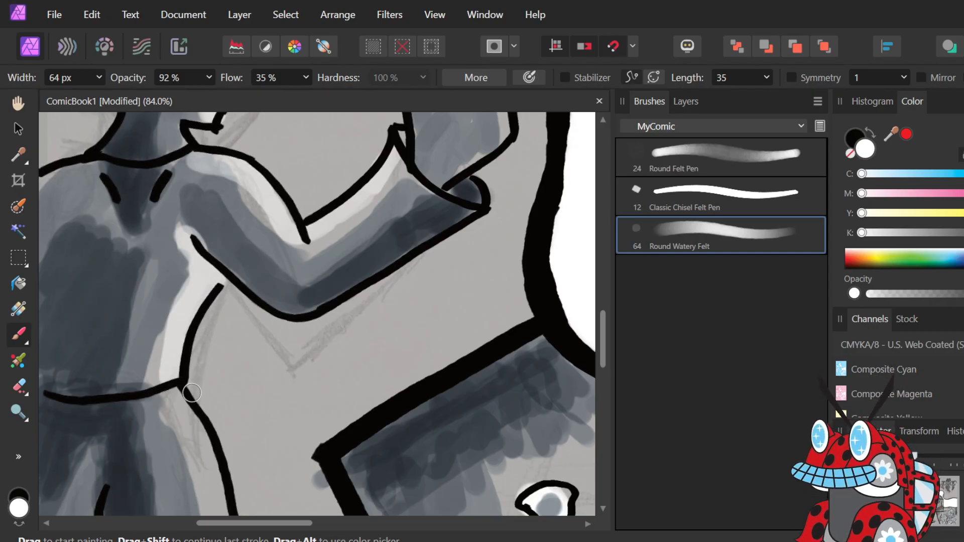
Paint a pale highlight along the outer edge of the standing figure's front leg, from the waist to the boot cuff.
scroll(227, 291, down, 2)
scroll(227, 290, down, 8)
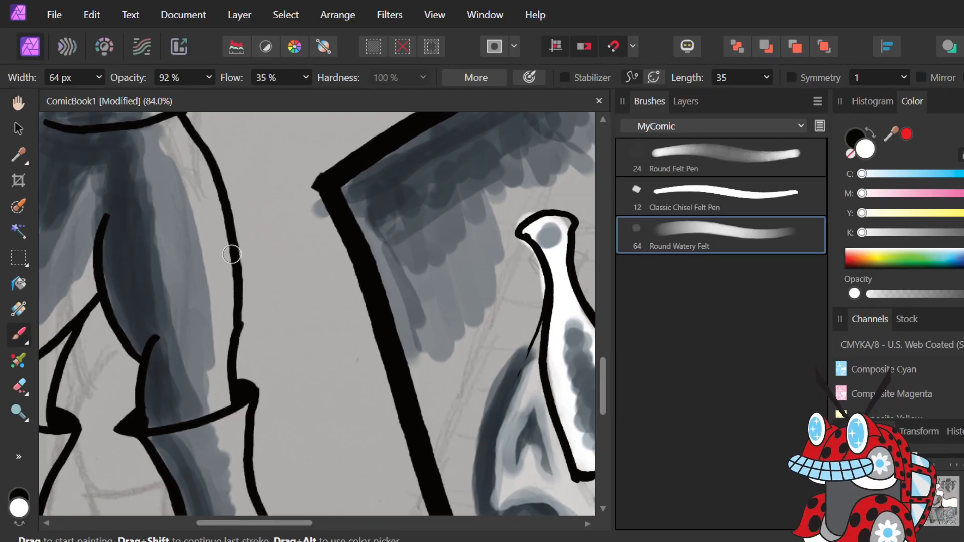
mouse_move(173, 119)
mouse_down()
mouse_move(209, 186)
mouse_move(224, 252)
mouse_move(213, 361)
mouse_move(222, 309)
mouse_move(222, 400)
mouse_up()
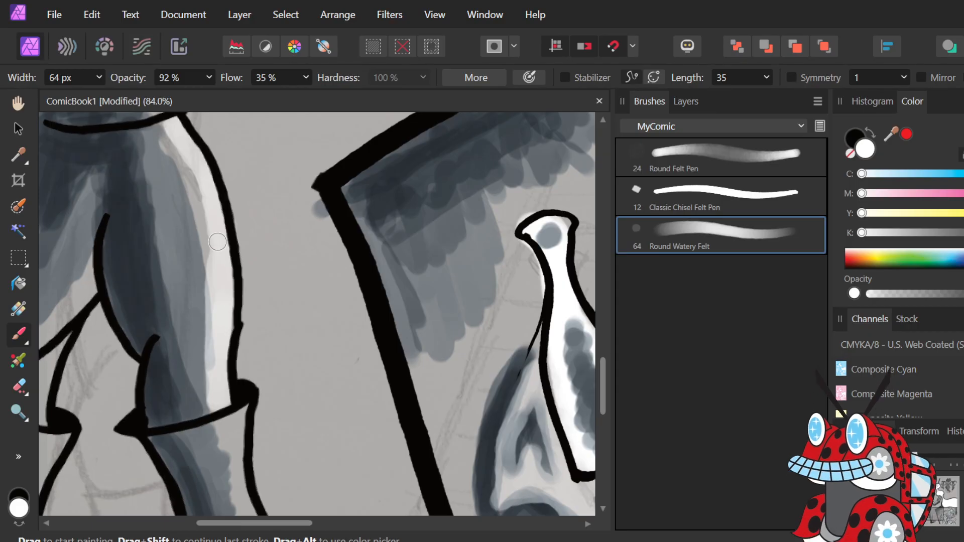
Paint a pale highlight down the front of the standing figure's boot, from the cuff to the toe.
scroll(218, 243, down, 5)
scroll(214, 244, up, 4)
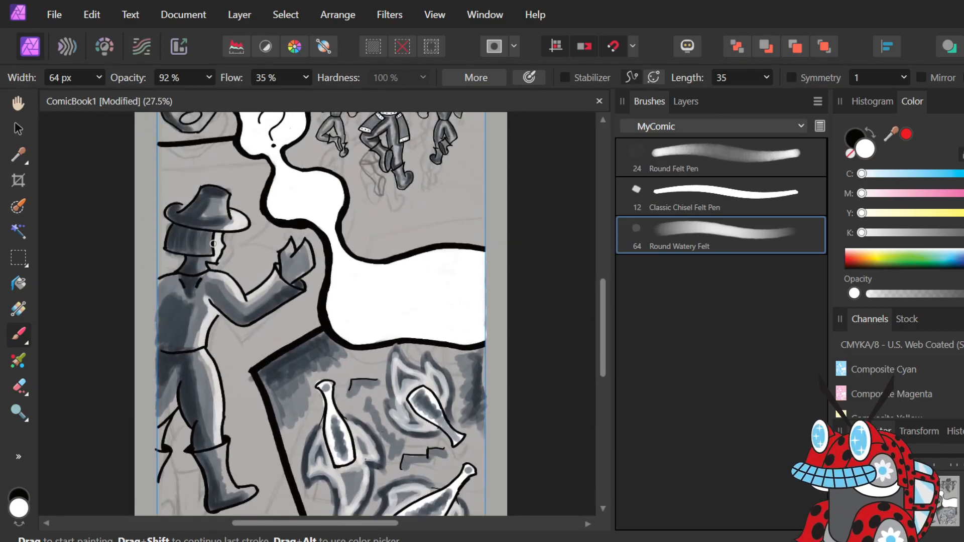
scroll(214, 243, down, 3)
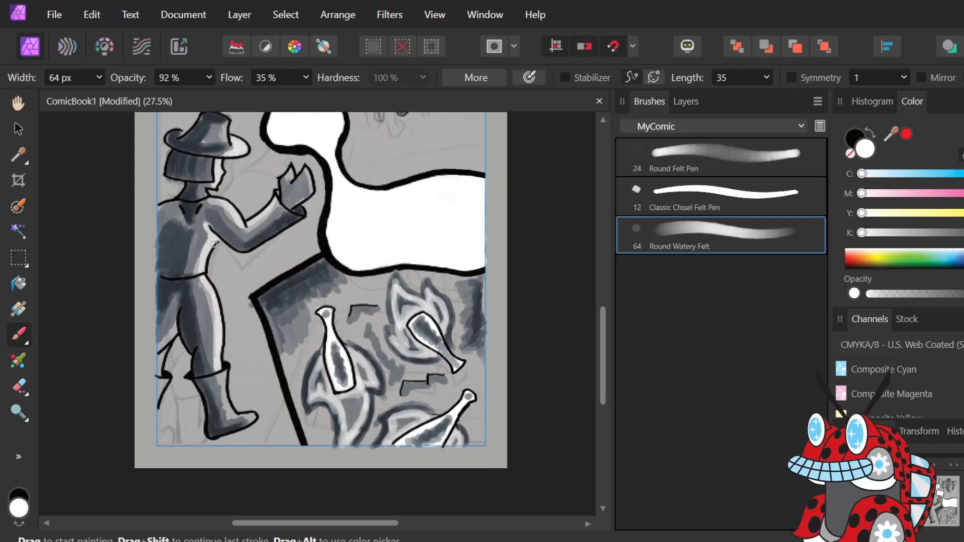
scroll(269, 382, up, 3)
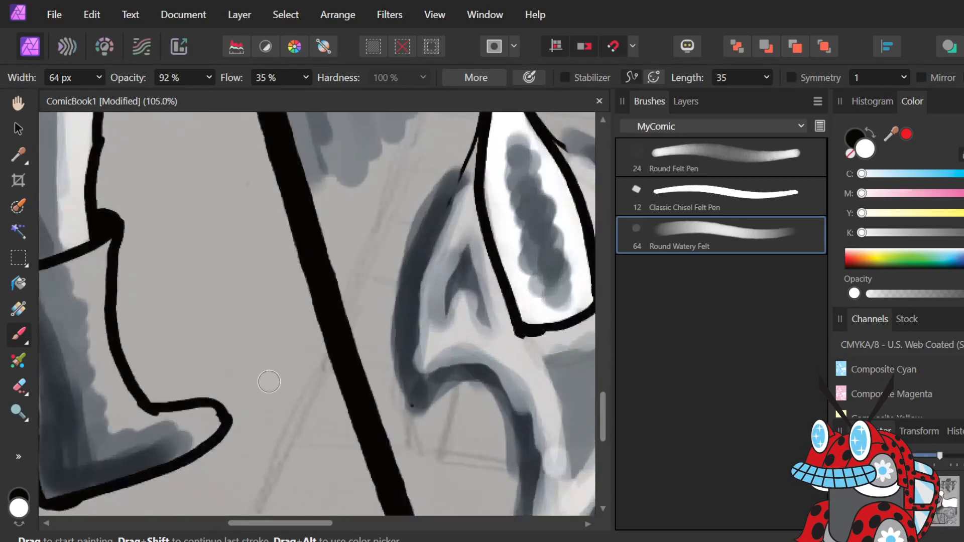
scroll(269, 381, left, 4)
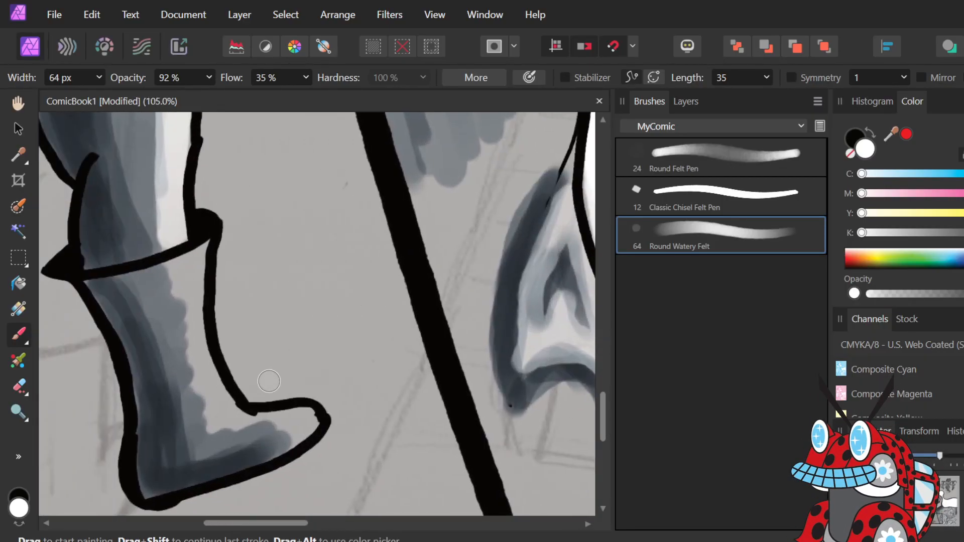
mouse_move(198, 240)
mouse_down()
mouse_move(191, 302)
mouse_move(191, 283)
mouse_move(214, 381)
mouse_move(193, 348)
mouse_move(225, 408)
mouse_move(216, 384)
mouse_move(217, 401)
mouse_move(239, 428)
mouse_move(309, 419)
mouse_move(278, 420)
mouse_up()
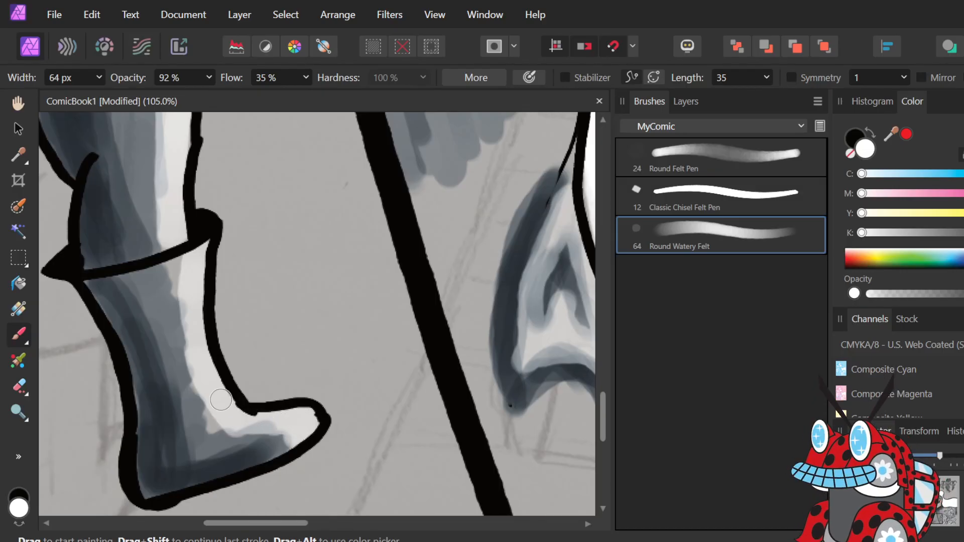
drag(221, 400, 180, 271)
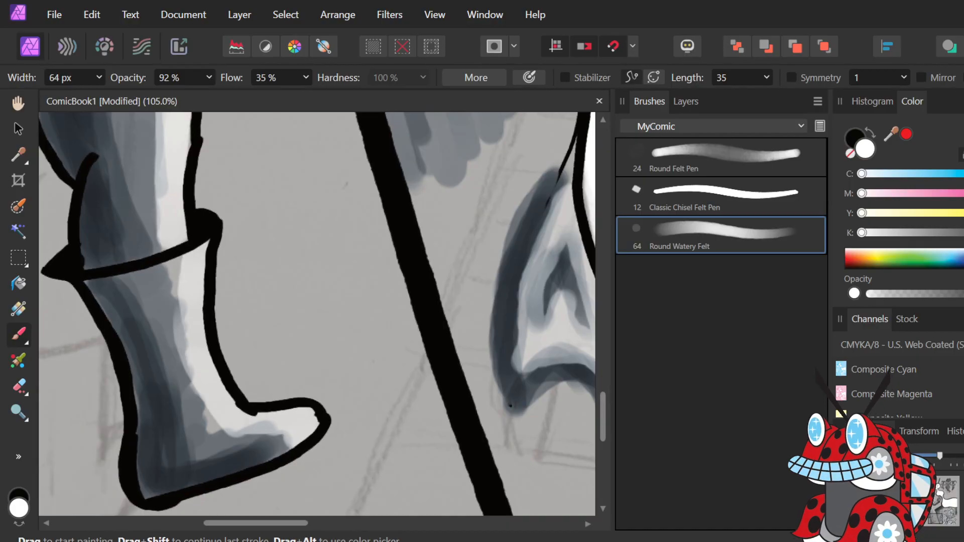
Paint pale highlights on the standing figure's rear leg, along the thigh's lower edge, above the cuff and down the boot.
scroll(372, 336, down, 5)
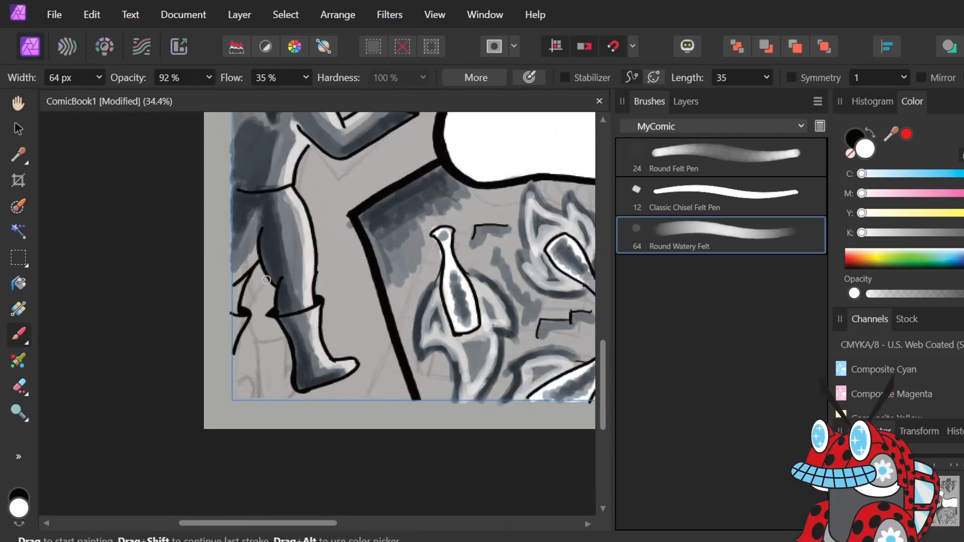
scroll(266, 279, up, 4)
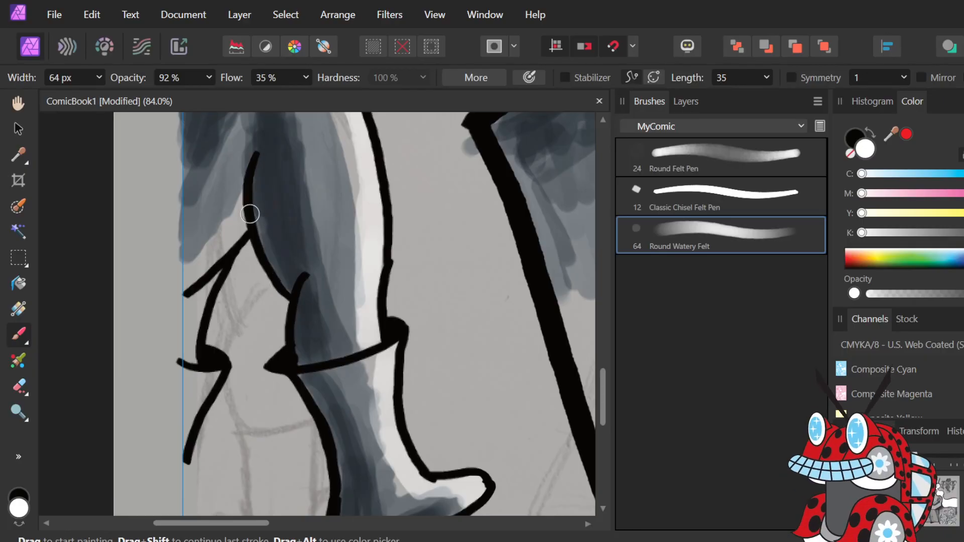
drag(241, 219, 207, 259)
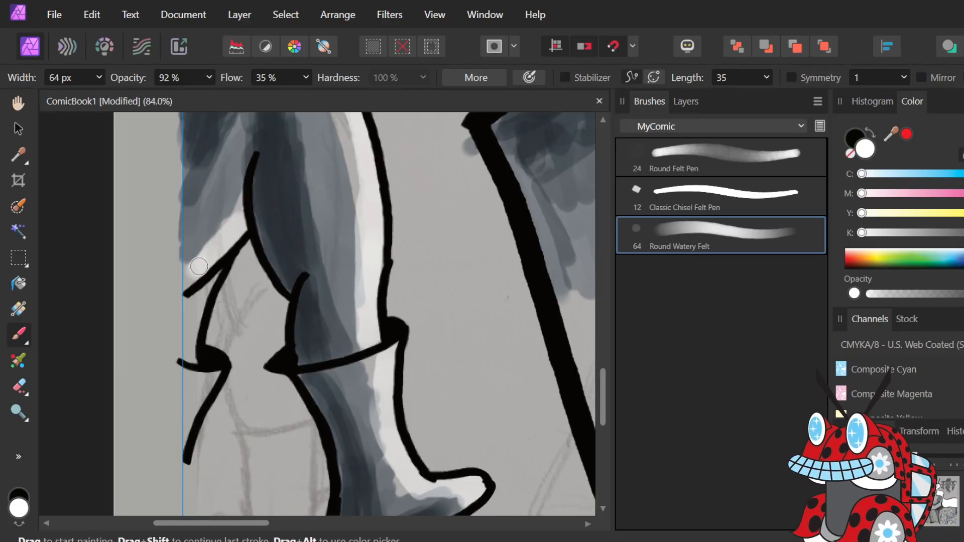
mouse_move(199, 297)
mouse_down()
mouse_move(209, 267)
mouse_move(188, 352)
mouse_move(196, 282)
mouse_up()
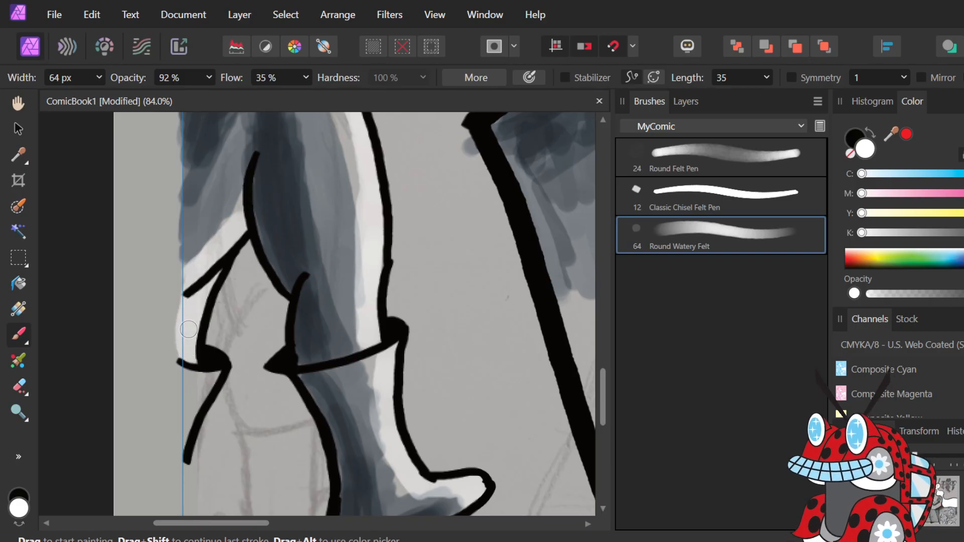
mouse_move(198, 352)
mouse_down()
mouse_move(197, 374)
mouse_move(211, 377)
mouse_move(192, 415)
mouse_move(195, 373)
mouse_move(185, 431)
mouse_up()
drag(190, 333, 175, 261)
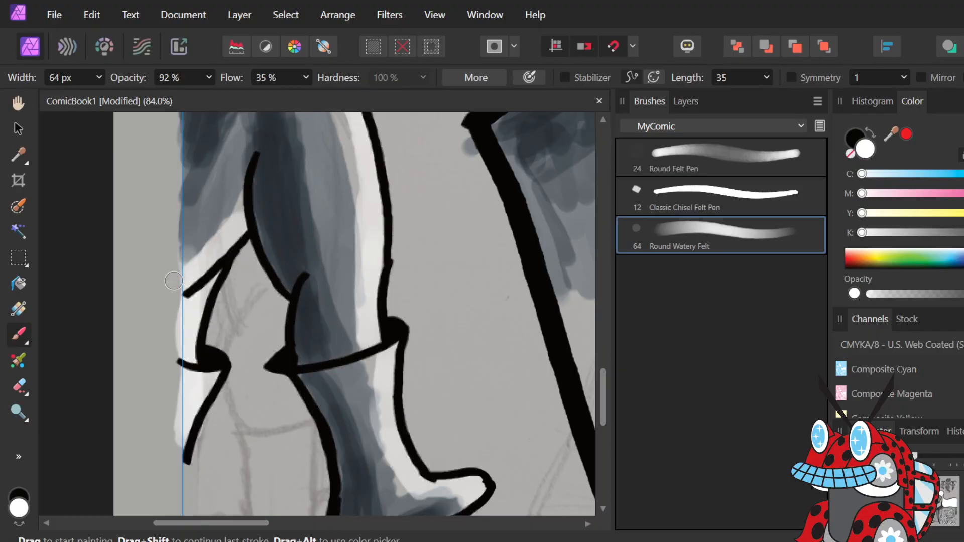
Erase the pale paint spilling past the panel border beside the rear leg, and return to the Paint Brush.
key(e)
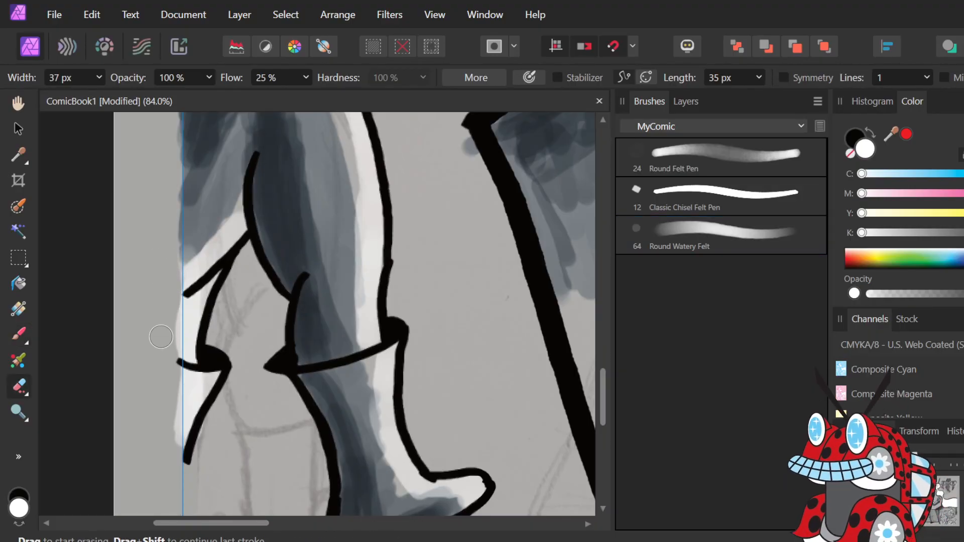
drag(159, 275, 171, 401)
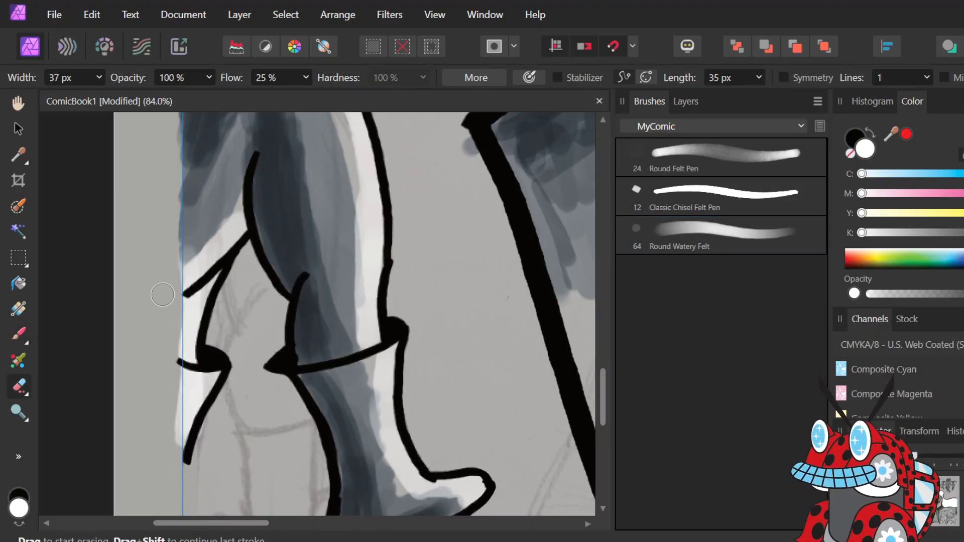
drag(157, 353, 169, 490)
key(b)
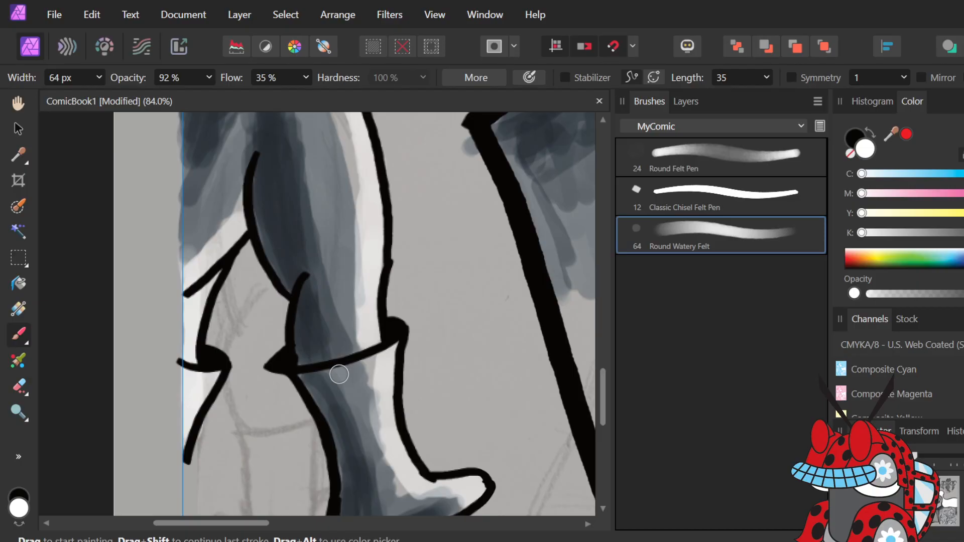
Review the shading across the page, from the flaming bottles and standing figure up to the face and jesters.
scroll(339, 374, down, 8)
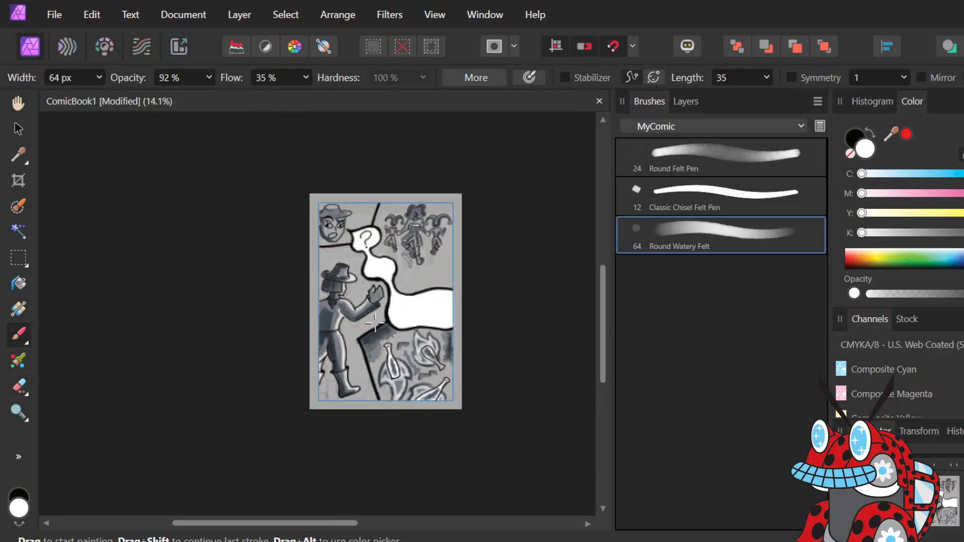
scroll(375, 322, up, 3)
scroll(375, 322, right, 3)
scroll(375, 322, down, 3)
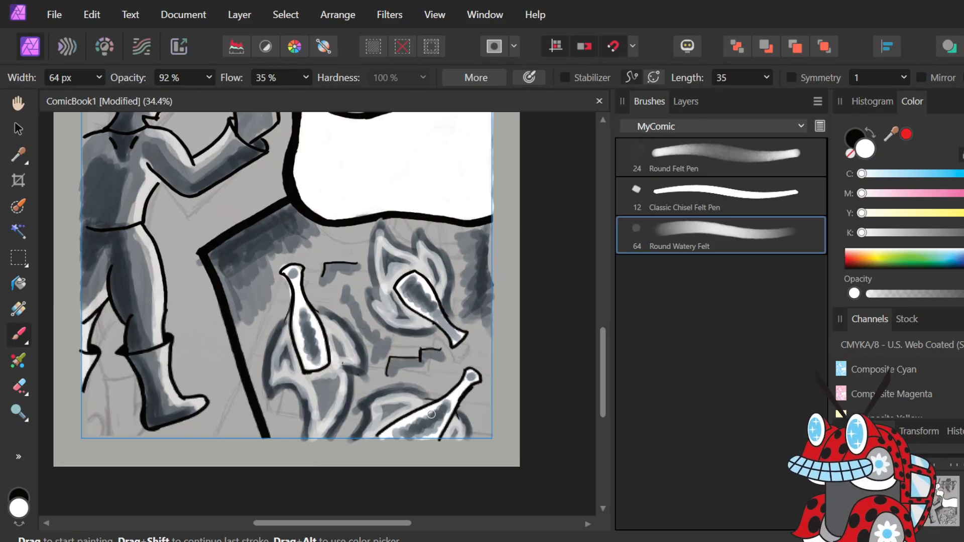
scroll(474, 405, up, 3)
scroll(474, 404, down, 3)
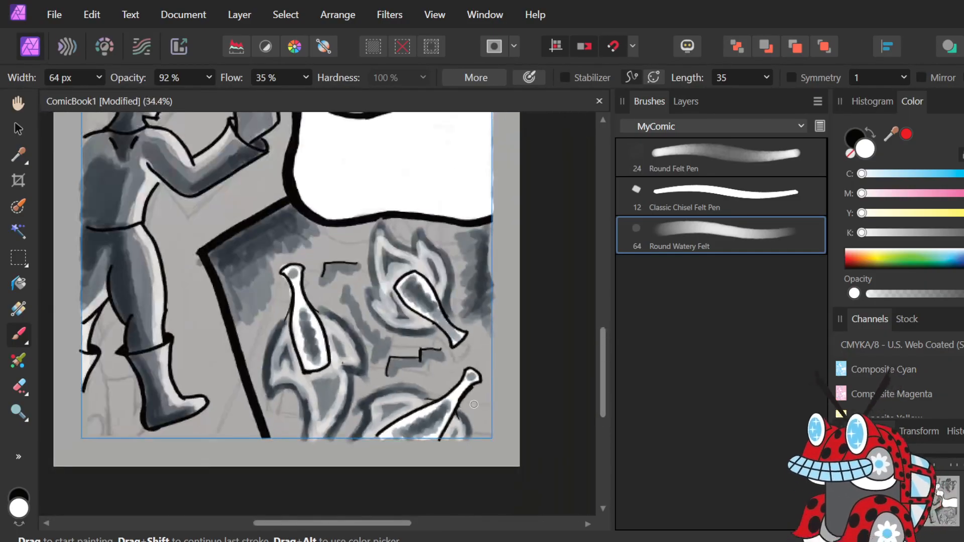
scroll(252, 420, up, 3)
scroll(252, 420, left, 3)
scroll(253, 421, left, 2)
scroll(253, 421, up, 6)
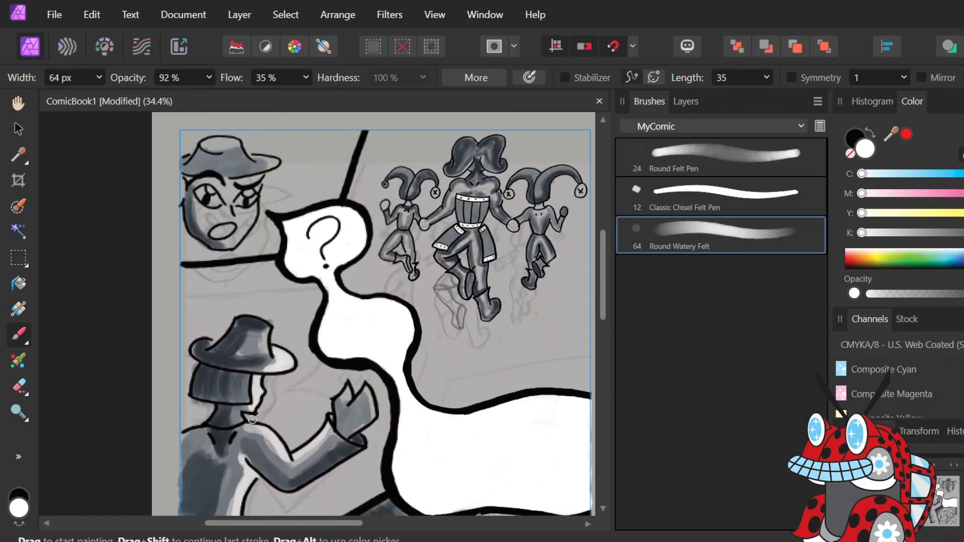
scroll(253, 420, down, 3)
scroll(252, 420, up, 3)
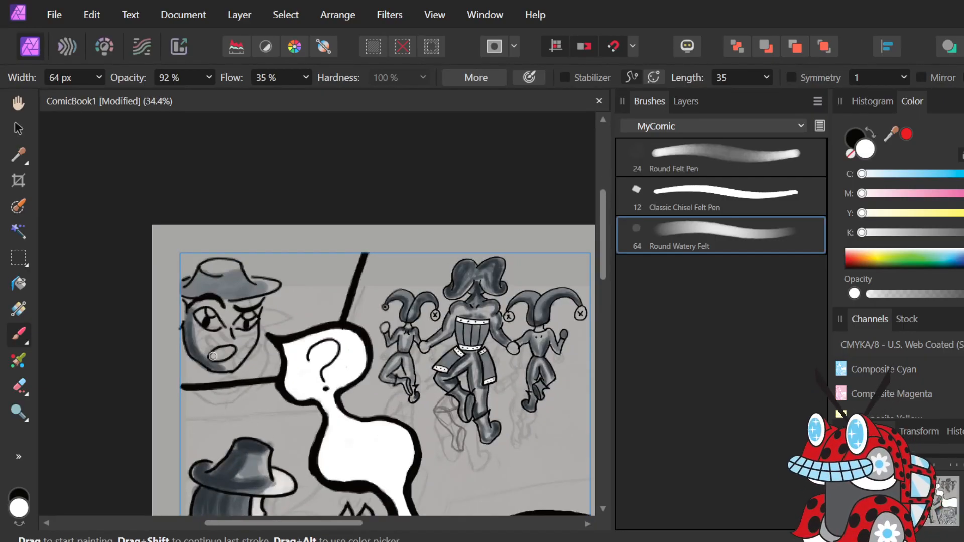
Switch to the Round Felt Pen at 24 px and fill the white of the wider eye on the close-up face around its pupil.
scroll(212, 327, up, 6)
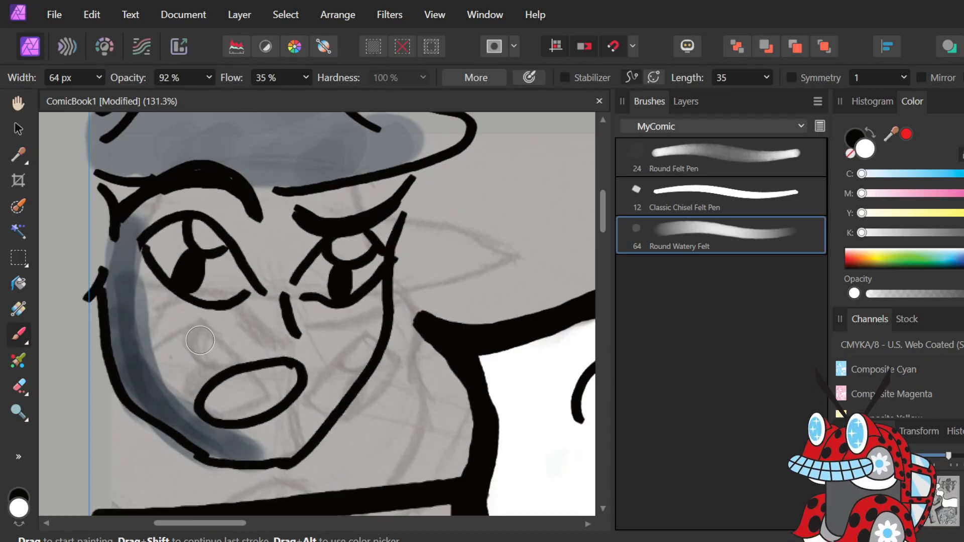
click(711, 170)
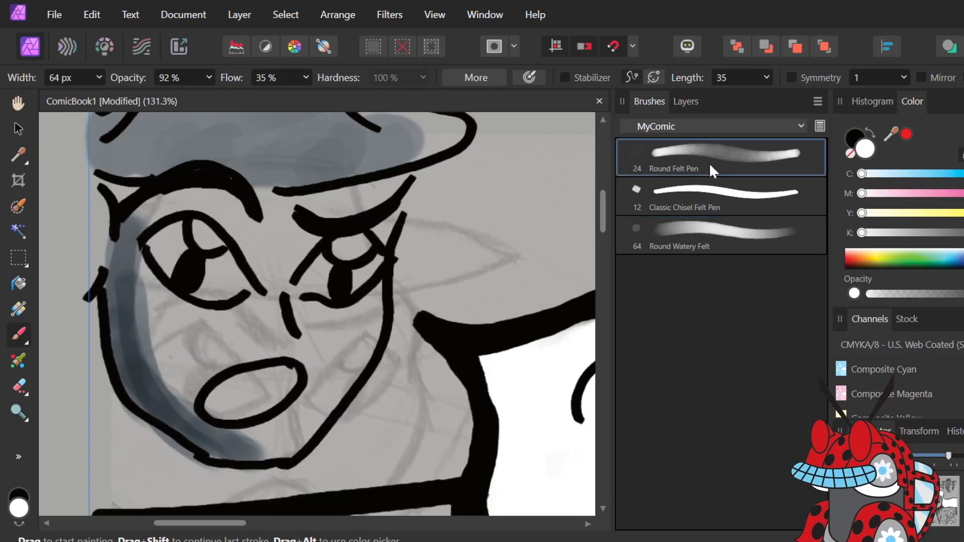
drag(162, 235, 173, 269)
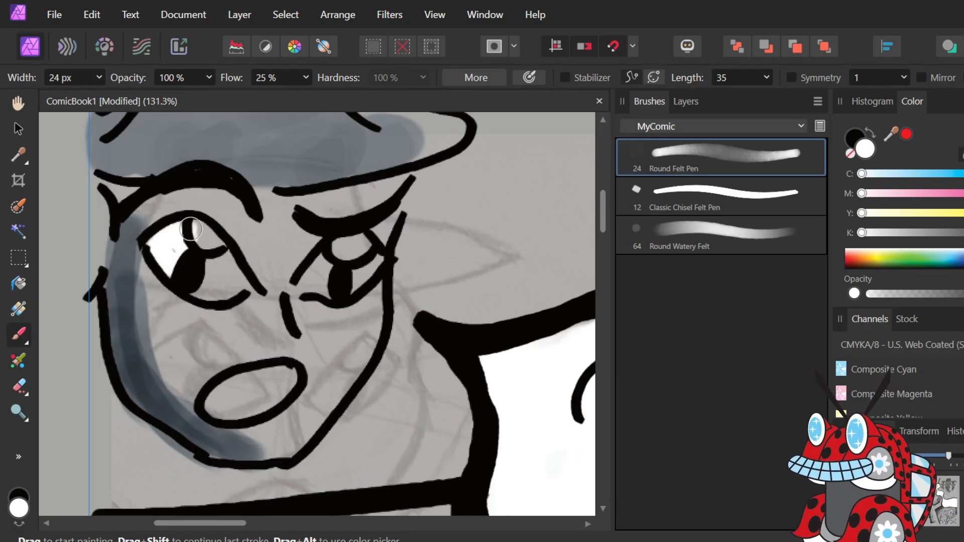
mouse_move(191, 229)
mouse_down()
mouse_move(232, 273)
mouse_move(206, 229)
mouse_move(241, 268)
mouse_move(215, 237)
mouse_move(238, 289)
mouse_move(213, 288)
mouse_move(176, 263)
mouse_move(219, 272)
mouse_up()
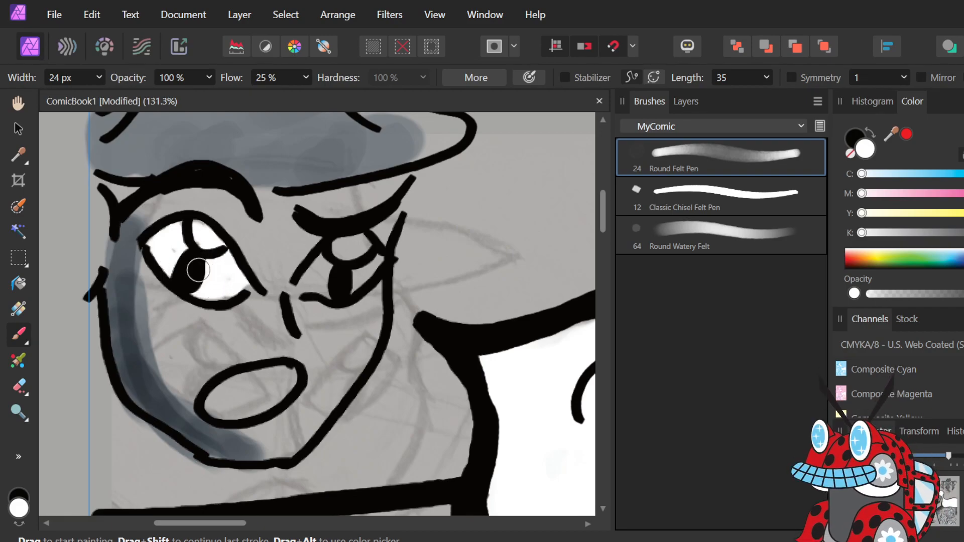
Fill the white of the close-up face's narrower eye and paint white highlights on the cheek, temple and tip of the hat brim.
mouse_move(303, 283)
mouse_down()
mouse_move(333, 302)
mouse_move(315, 279)
mouse_move(345, 294)
mouse_move(349, 256)
mouse_move(362, 272)
mouse_move(374, 252)
mouse_move(372, 261)
mouse_move(359, 240)
mouse_move(365, 261)
mouse_move(355, 274)
mouse_move(314, 272)
mouse_up()
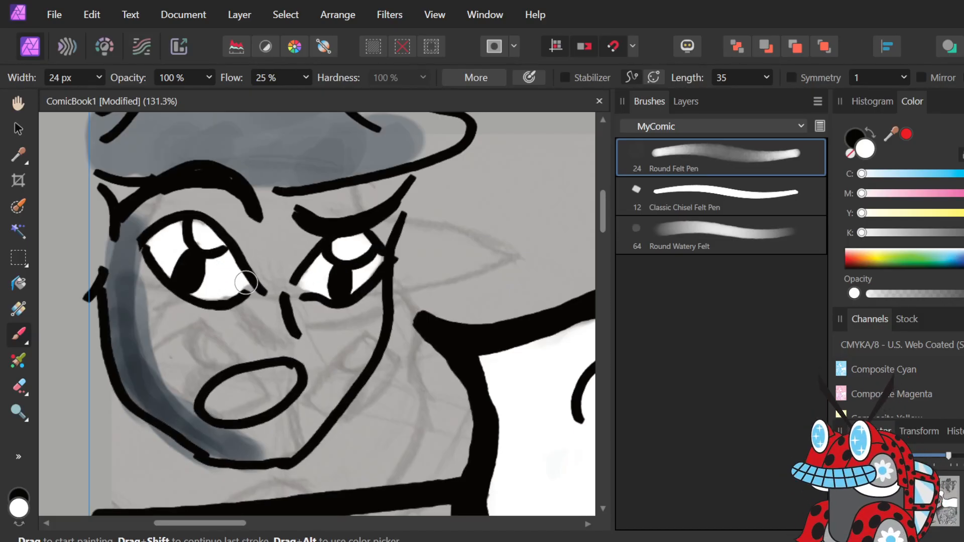
scroll(258, 276, down, 4)
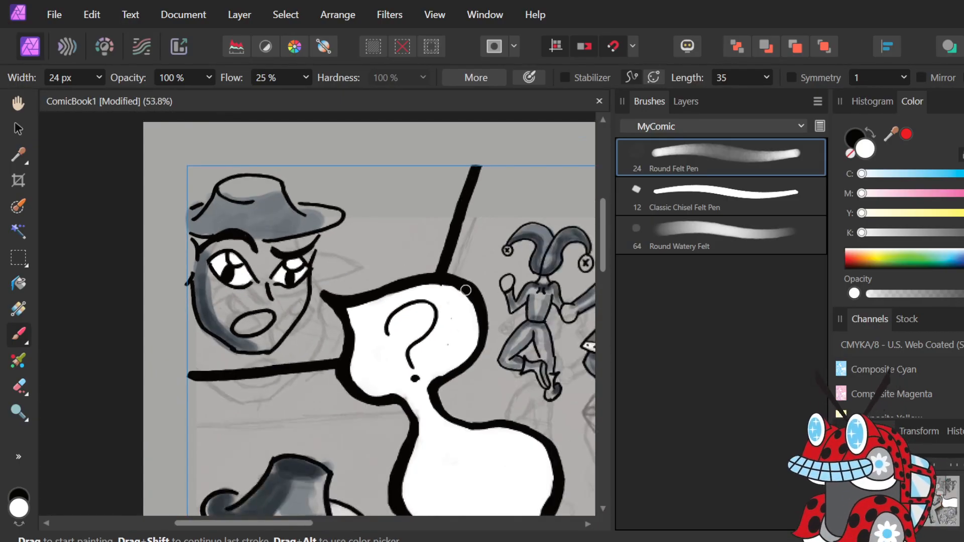
scroll(466, 290, right, 4)
scroll(182, 246, up, 3)
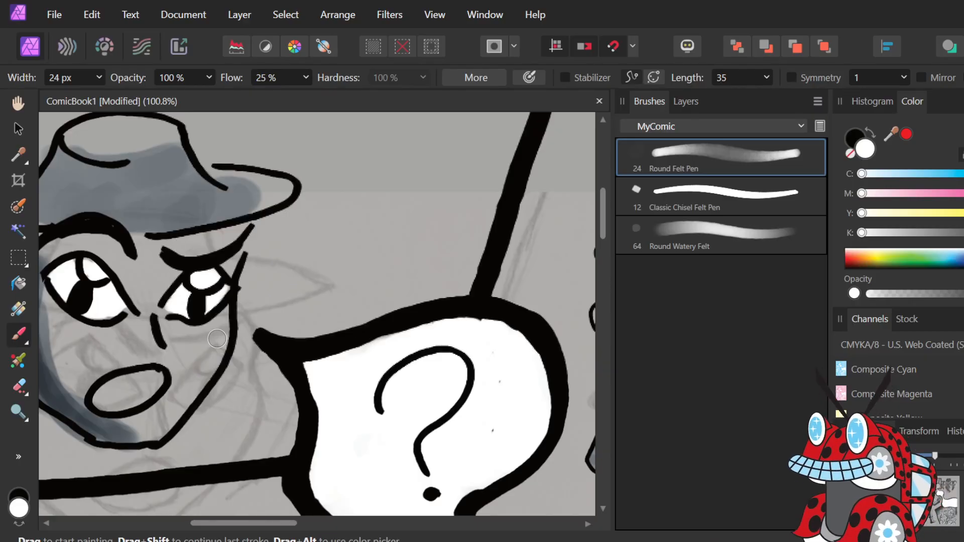
mouse_move(222, 339)
mouse_down()
mouse_move(212, 367)
mouse_move(211, 339)
mouse_move(204, 370)
mouse_move(219, 344)
mouse_move(191, 389)
mouse_move(209, 369)
mouse_move(188, 394)
mouse_move(204, 371)
mouse_up()
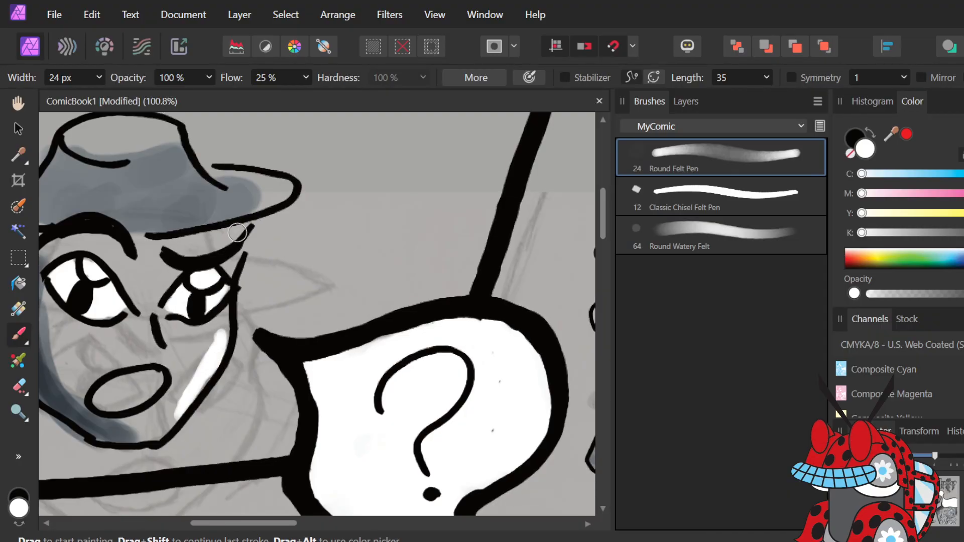
drag(231, 246, 229, 264)
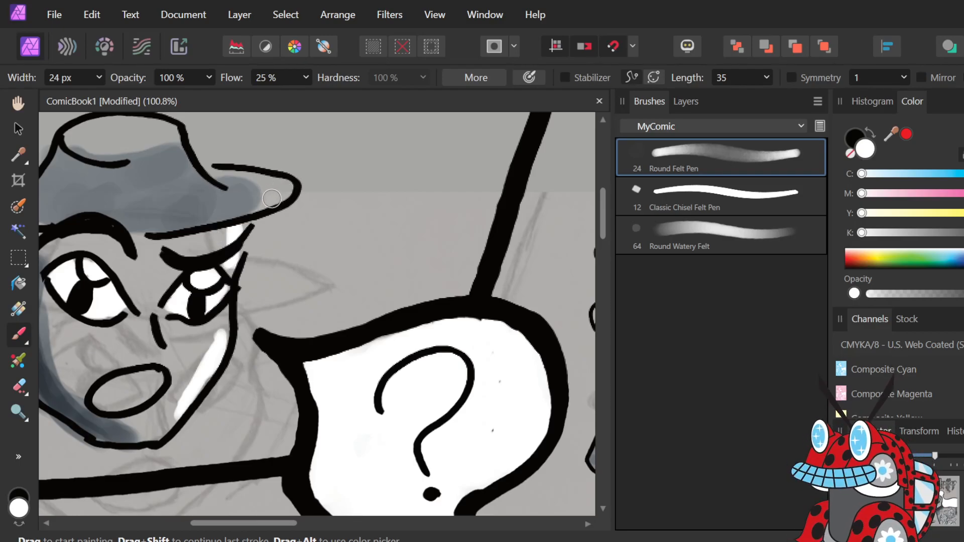
drag(261, 195, 286, 178)
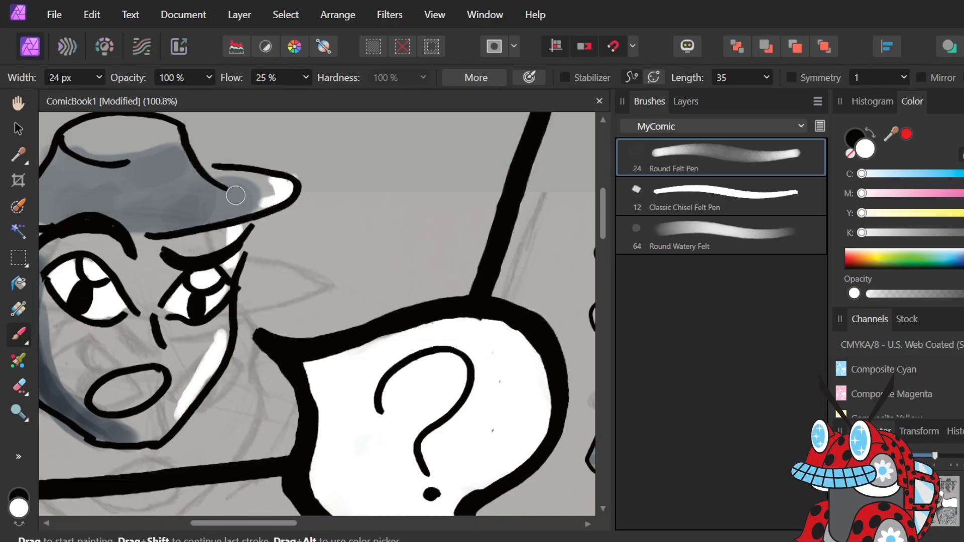
Switch to the Round Watery Felt brush at 64 px and paint pale highlights on both sides of the central jester's upper chest.
scroll(236, 194, down, 10)
scroll(289, 239, down, 3)
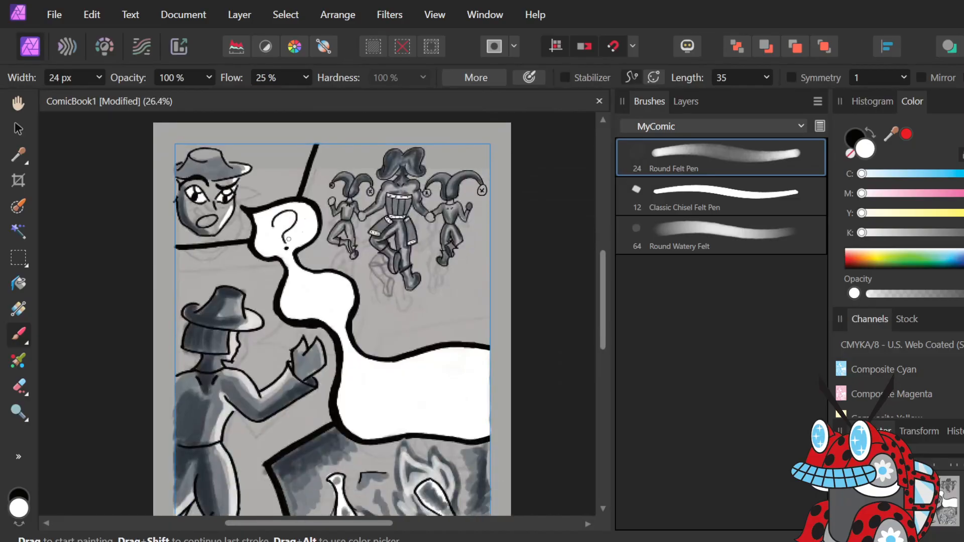
scroll(452, 176, up, 3)
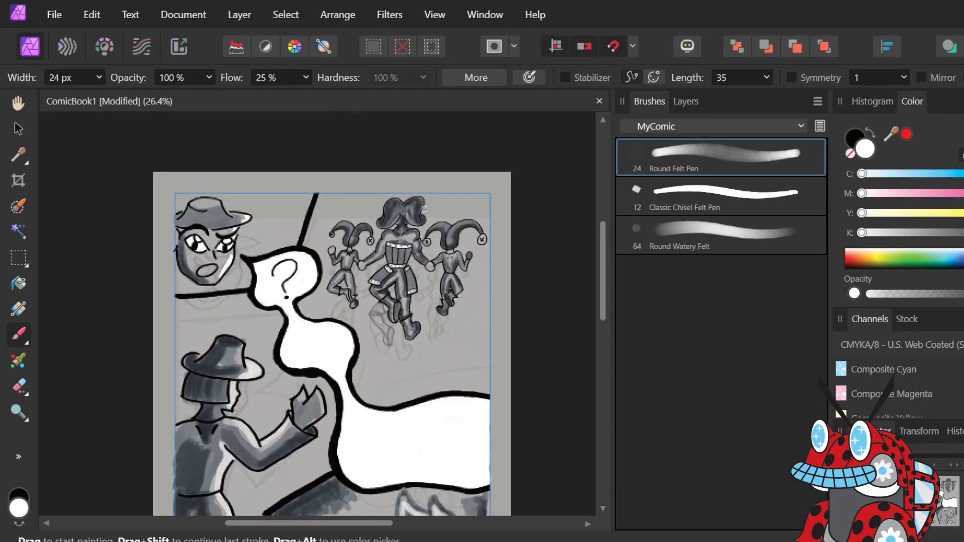
scroll(424, 209, up, 8)
scroll(420, 215, down, 2)
scroll(420, 217, down, 1)
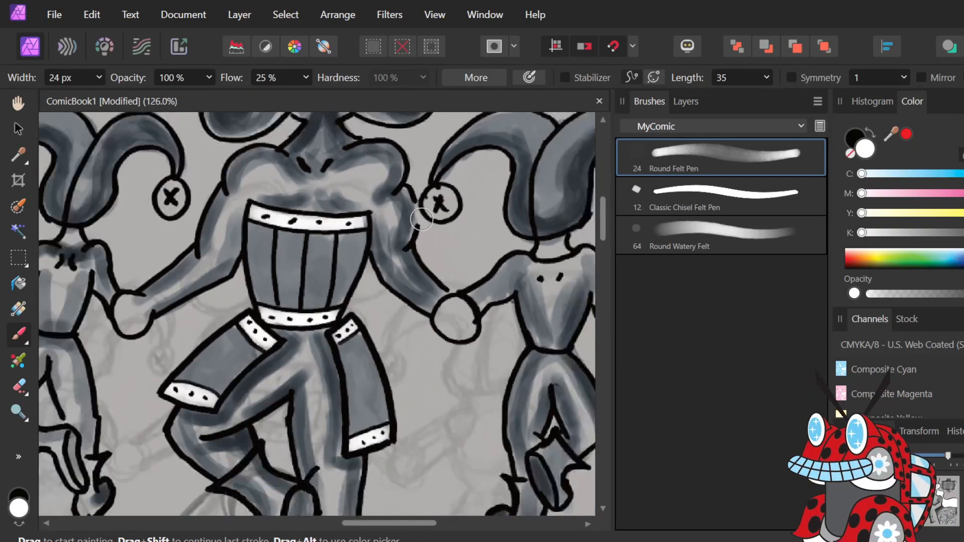
scroll(422, 220, down, 1)
click(736, 244)
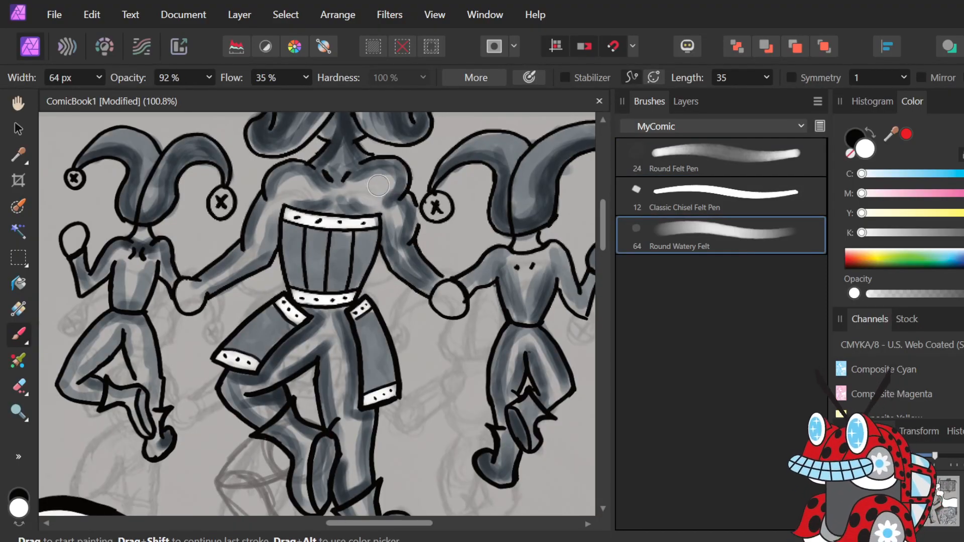
drag(363, 191, 371, 187)
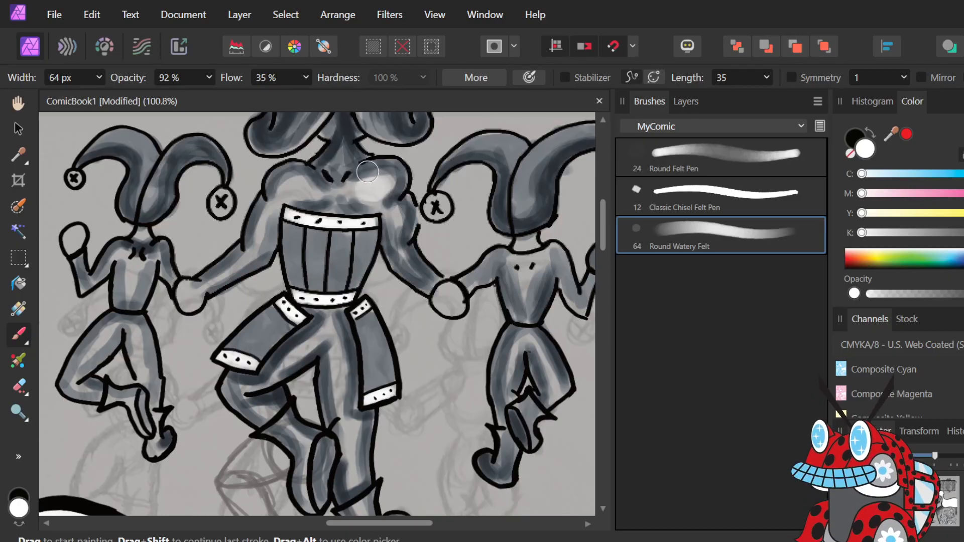
drag(295, 189, 302, 187)
Paint pale highlights down the central jester's straight leg, then along the bent leg's thigh and boot.
mouse_move(322, 311)
mouse_down()
mouse_move(354, 462)
mouse_move(363, 442)
mouse_up()
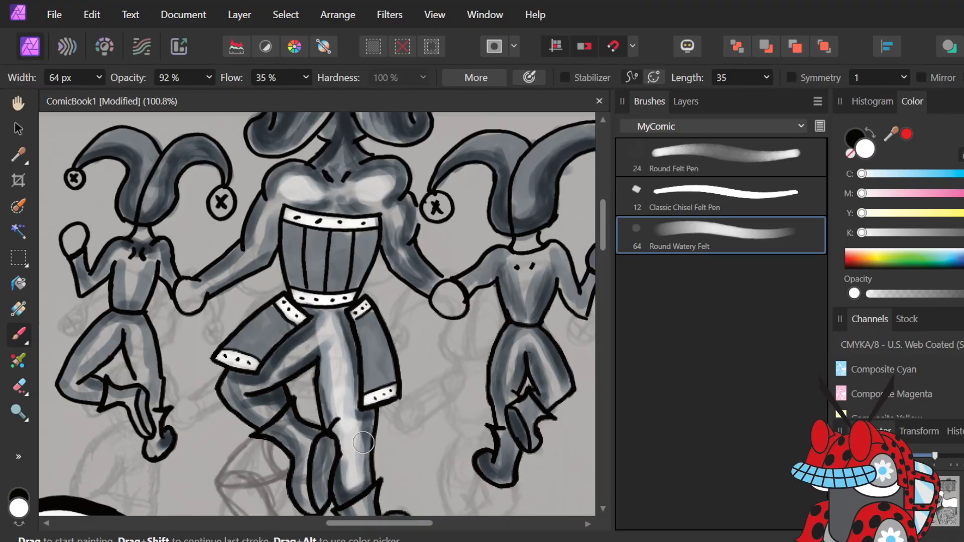
mouse_move(316, 336)
mouse_down()
mouse_move(284, 362)
mouse_move(325, 335)
mouse_move(247, 386)
mouse_move(303, 449)
mouse_move(315, 500)
mouse_up()
mouse_move(303, 442)
mouse_down()
mouse_move(330, 451)
mouse_move(298, 463)
mouse_move(319, 479)
mouse_up()
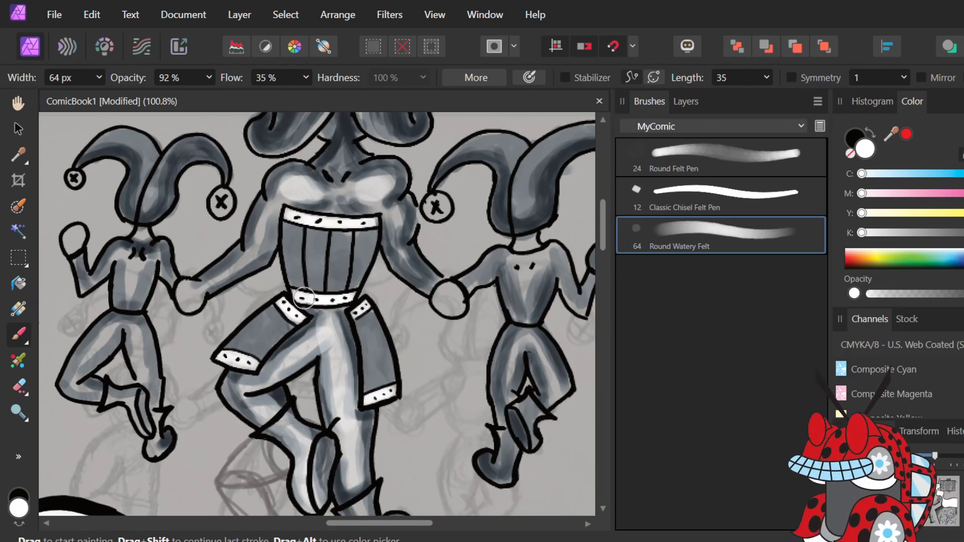
Lighten both of the central jester's arms from the shoulders down and fill the two clasped hands with pale paint.
scroll(304, 299, up, 3)
mouse_move(304, 298)
mouse_down()
mouse_move(351, 303)
mouse_move(296, 296)
mouse_move(278, 266)
mouse_move(239, 339)
mouse_move(180, 370)
mouse_move(195, 359)
mouse_up()
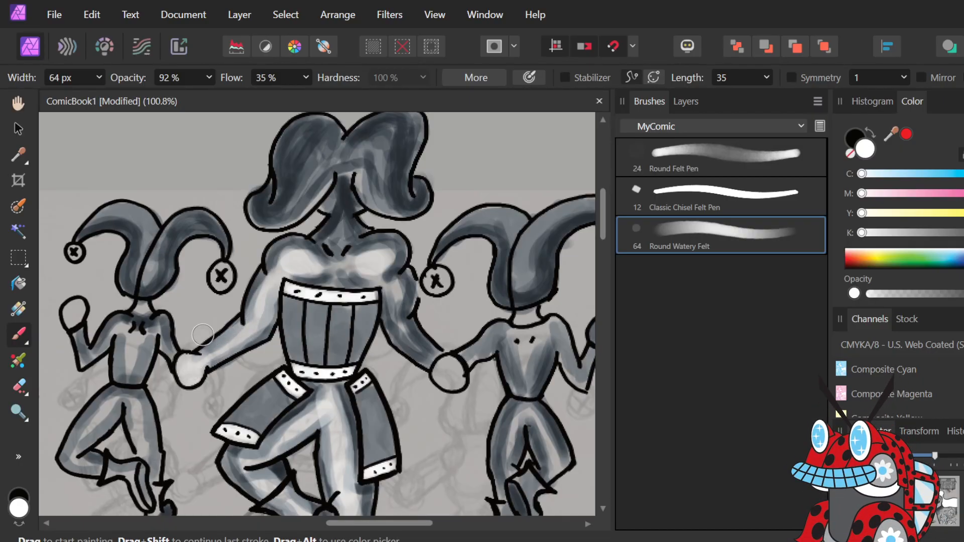
mouse_move(441, 369)
mouse_down()
mouse_move(465, 378)
mouse_move(400, 326)
mouse_move(425, 360)
mouse_move(394, 289)
mouse_move(396, 316)
mouse_up()
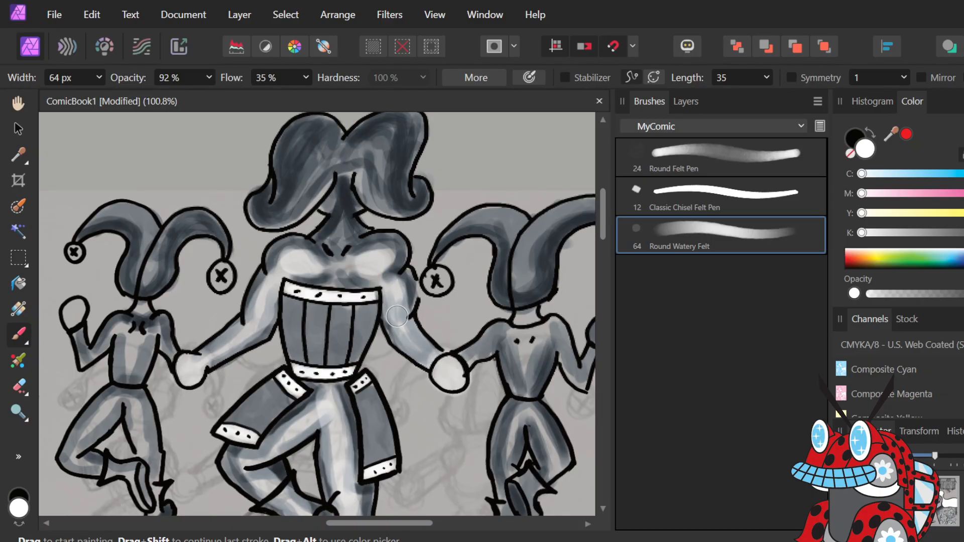
Paint pale highlights on the left jester's torso and arms, and on the rounded backs of both small jesters' hats.
mouse_move(156, 330)
mouse_down()
mouse_move(133, 364)
mouse_move(143, 293)
mouse_move(132, 345)
mouse_move(136, 319)
mouse_move(85, 355)
mouse_move(68, 338)
mouse_up()
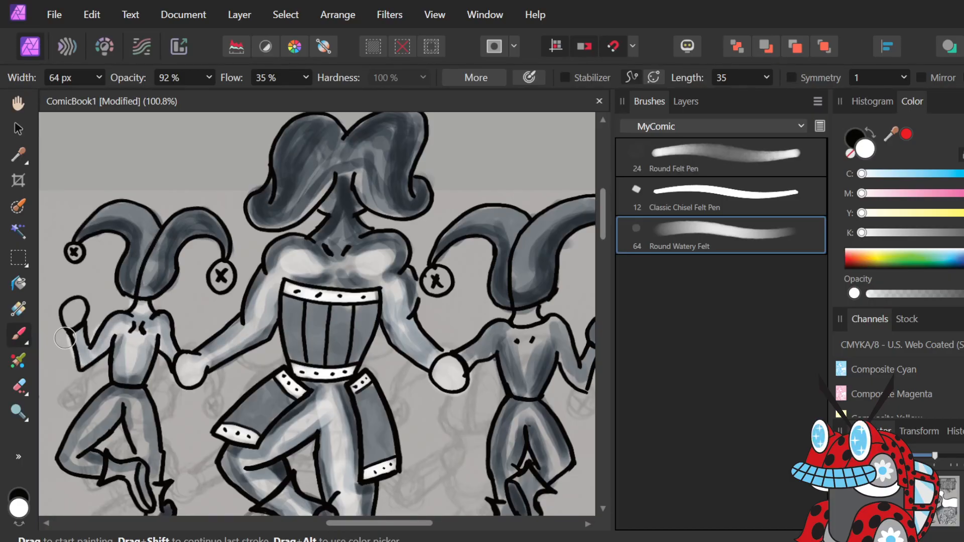
drag(145, 268, 174, 250)
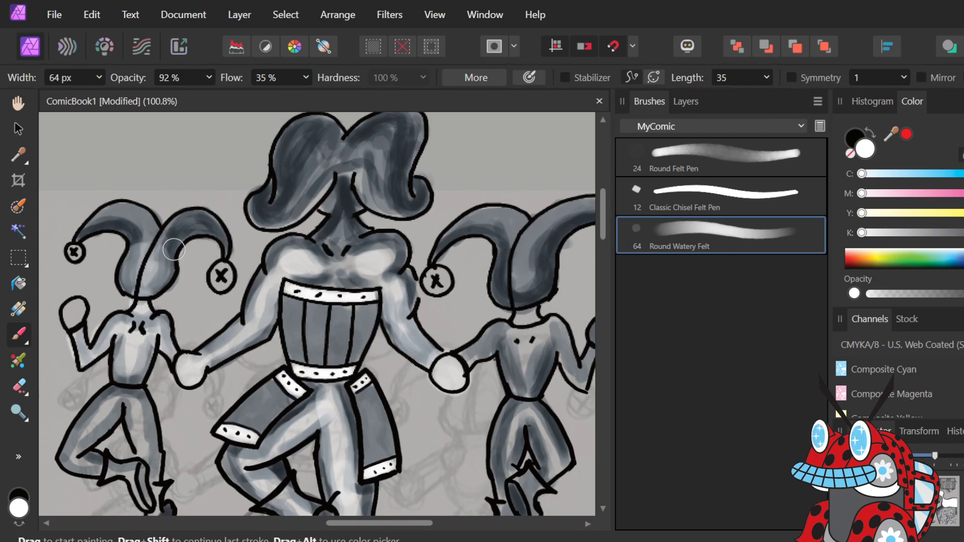
drag(522, 287, 533, 255)
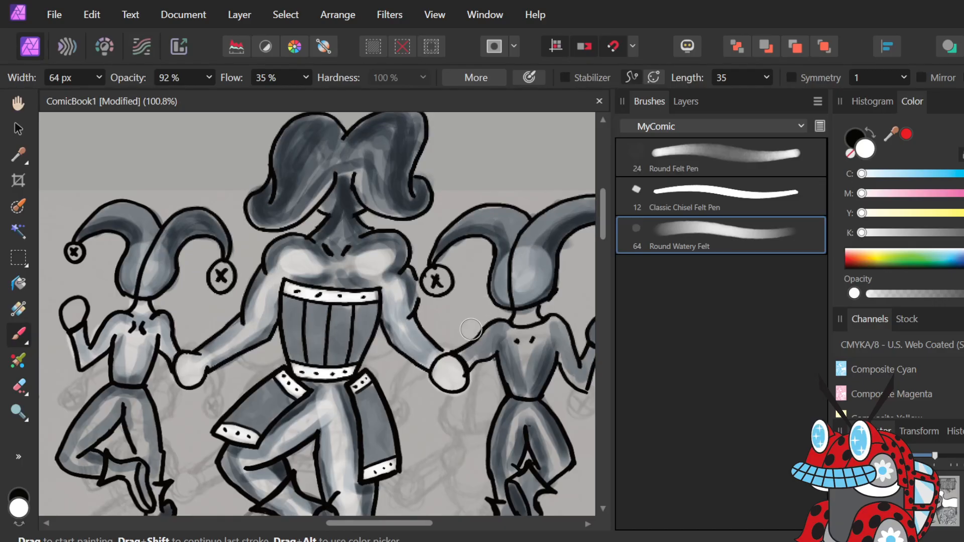
Lighten the left jester's legs with pale strokes, from the thighs down to the raised foot and the standing boot.
scroll(471, 330, right, 2)
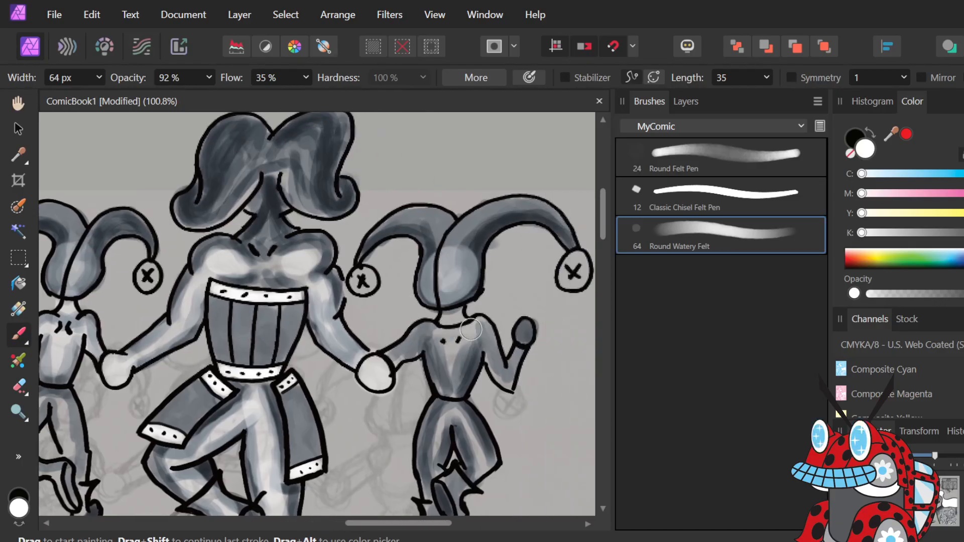
scroll(471, 330, left, 4)
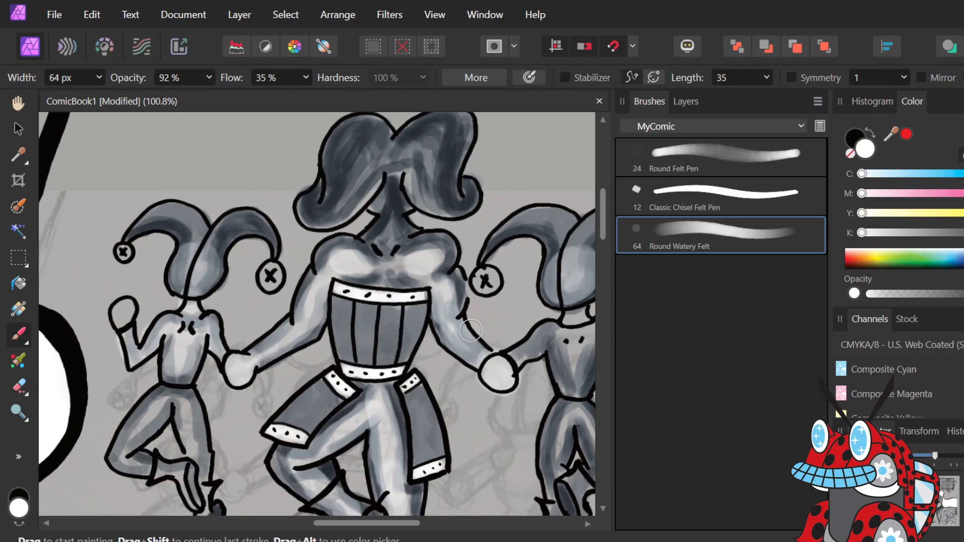
mouse_move(176, 410)
mouse_down()
mouse_move(193, 472)
mouse_move(168, 420)
mouse_move(173, 391)
mouse_move(121, 454)
mouse_move(189, 474)
mouse_up()
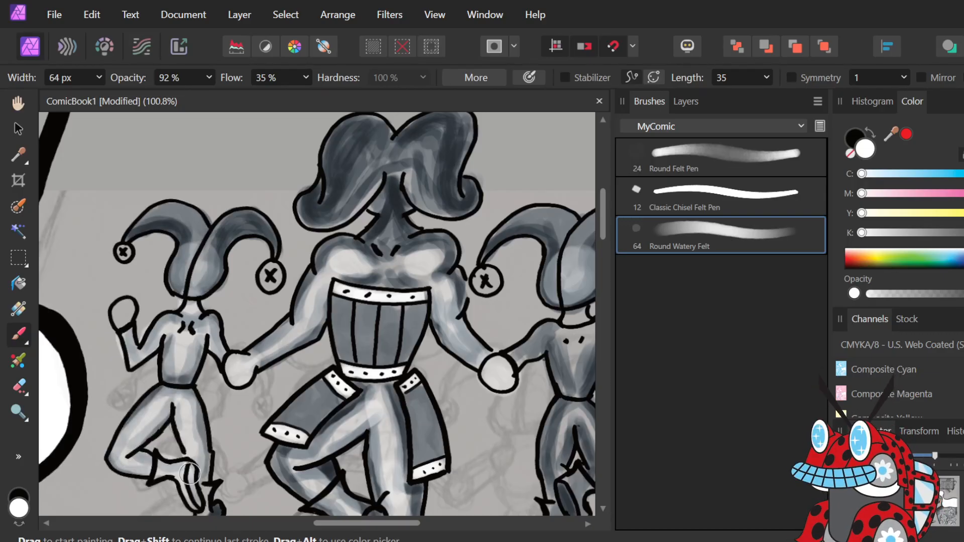
scroll(293, 317, down, 3)
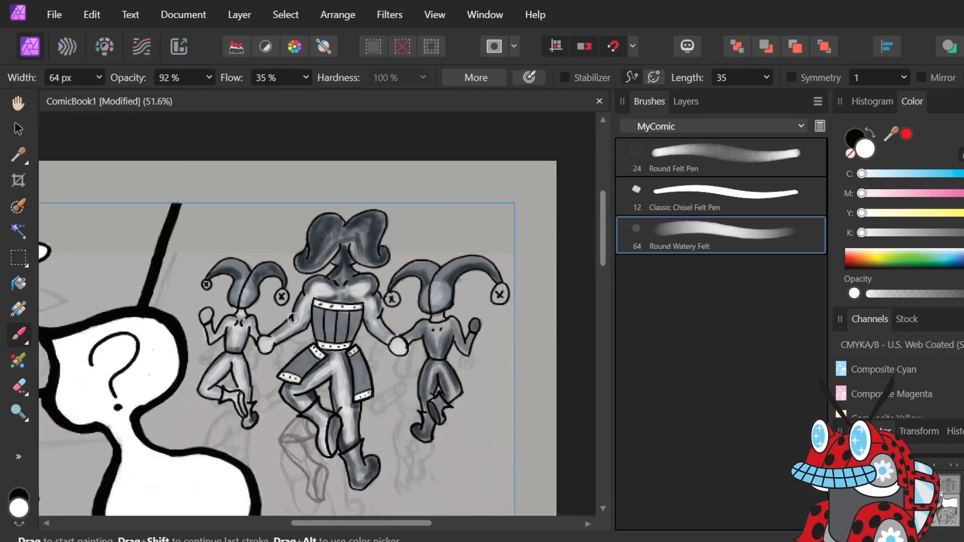
scroll(307, 399, up, 5)
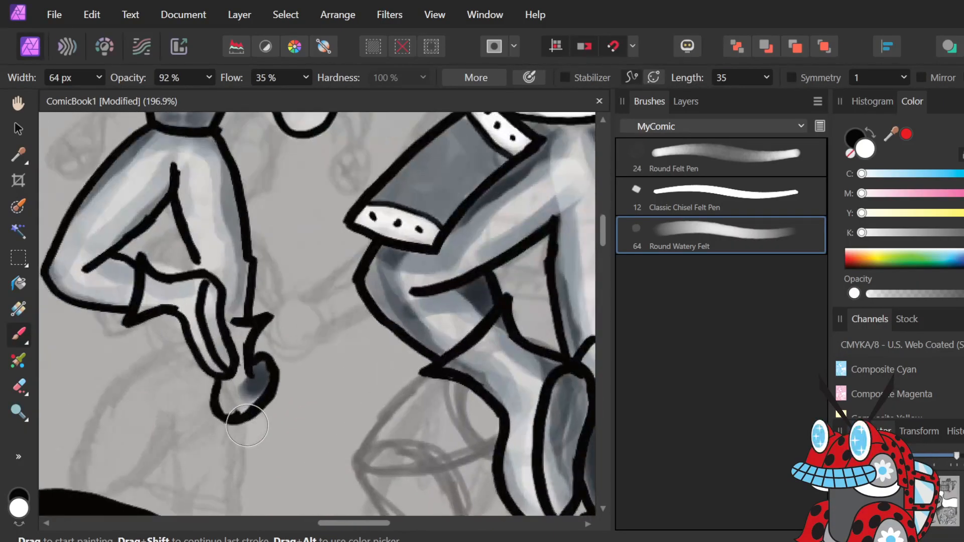
mouse_move(224, 284)
mouse_down()
mouse_move(237, 401)
mouse_move(233, 331)
mouse_up()
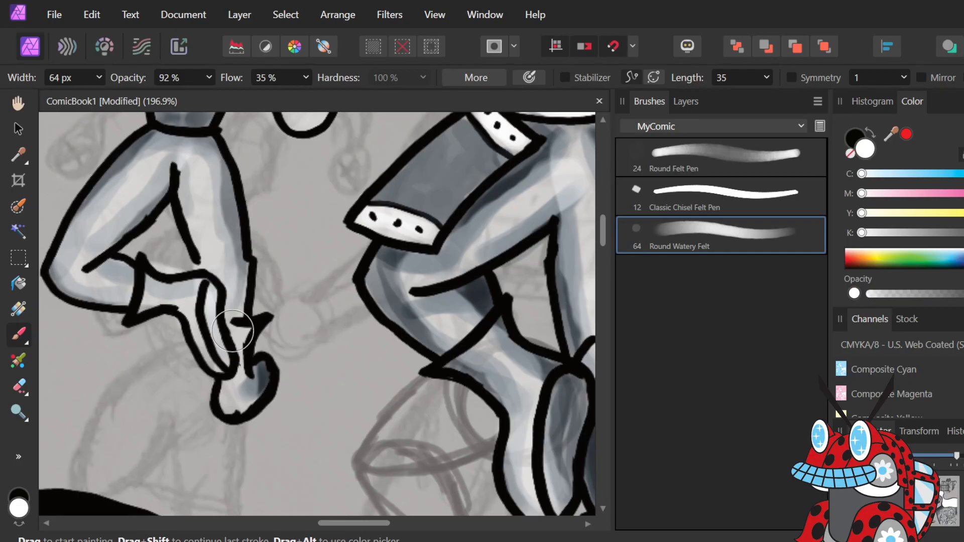
Paint pale highlights on the right jester's raised arm, shoulders, upper back and outstretched arm.
scroll(232, 331, down, 6)
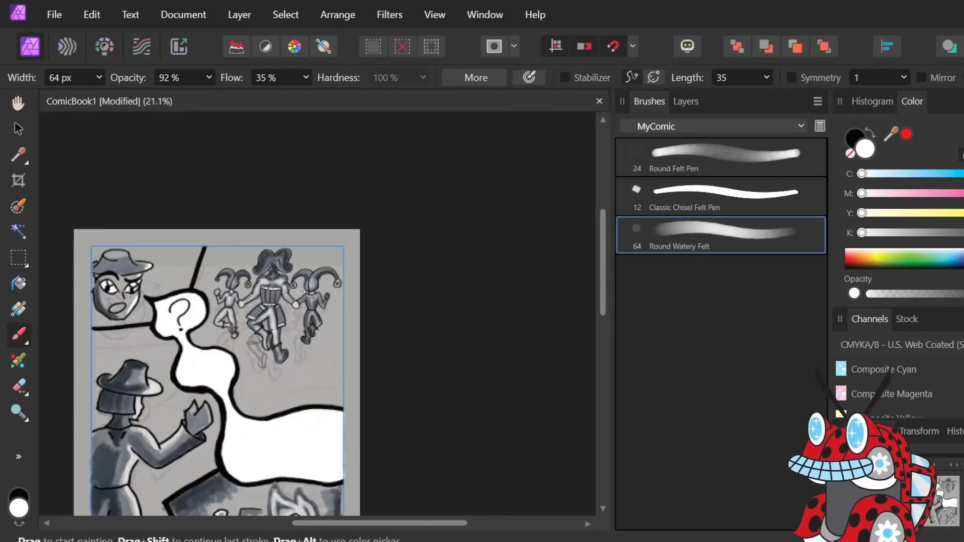
scroll(319, 290, up, 4)
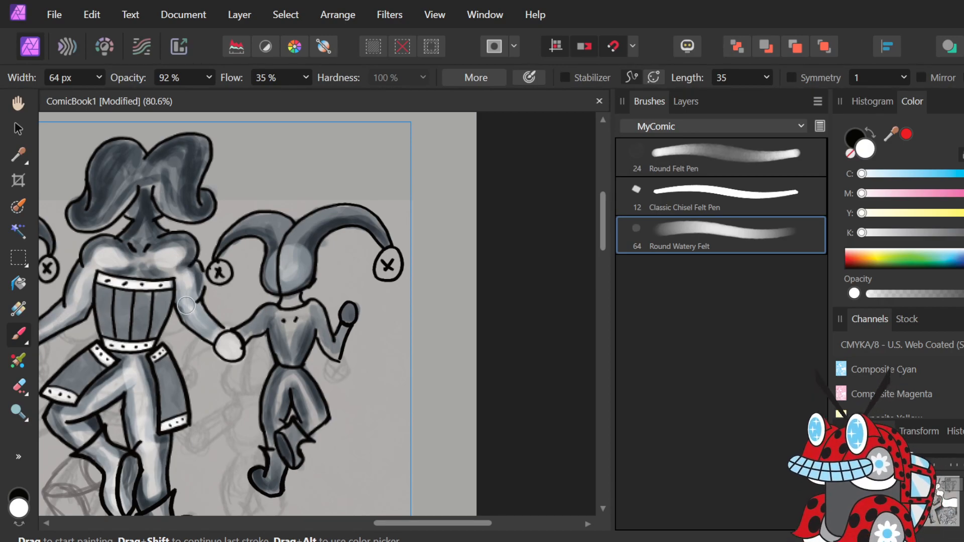
scroll(306, 414, up, 3)
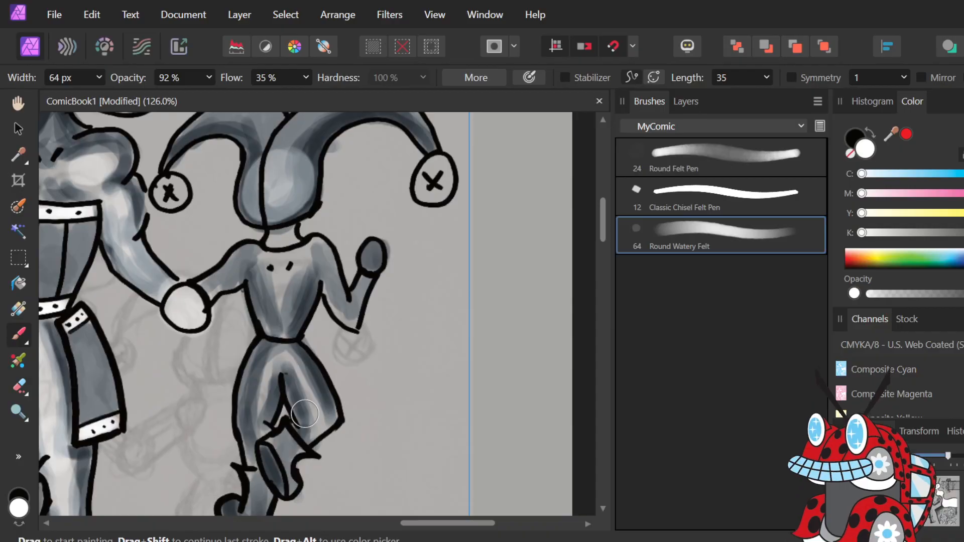
drag(352, 307, 368, 284)
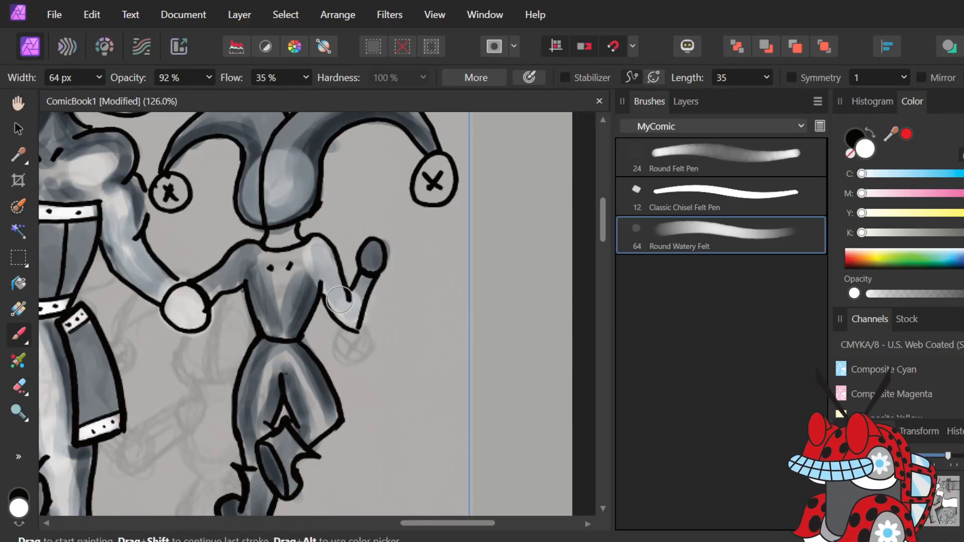
mouse_move(306, 258)
mouse_down()
mouse_move(272, 298)
mouse_move(302, 257)
mouse_move(284, 322)
mouse_move(281, 264)
mouse_move(272, 294)
mouse_move(254, 253)
mouse_move(211, 287)
mouse_up()
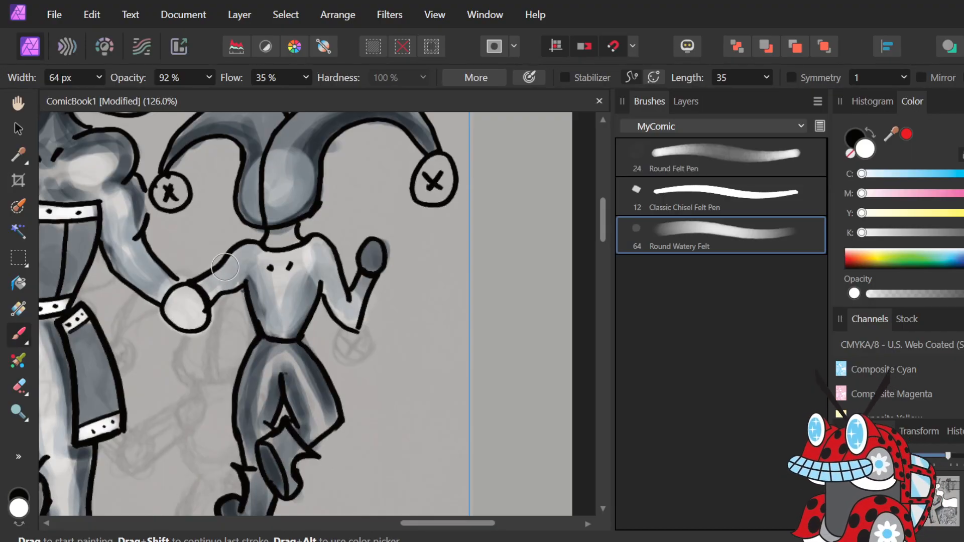
Lighten the right jester's legs with pale strokes, covering the hips, thighs, bent shin and both boots.
mouse_move(266, 357)
mouse_down()
mouse_move(257, 395)
mouse_move(268, 349)
mouse_move(256, 432)
mouse_move(281, 365)
mouse_move(272, 379)
mouse_move(293, 381)
mouse_move(285, 360)
mouse_move(309, 397)
mouse_up()
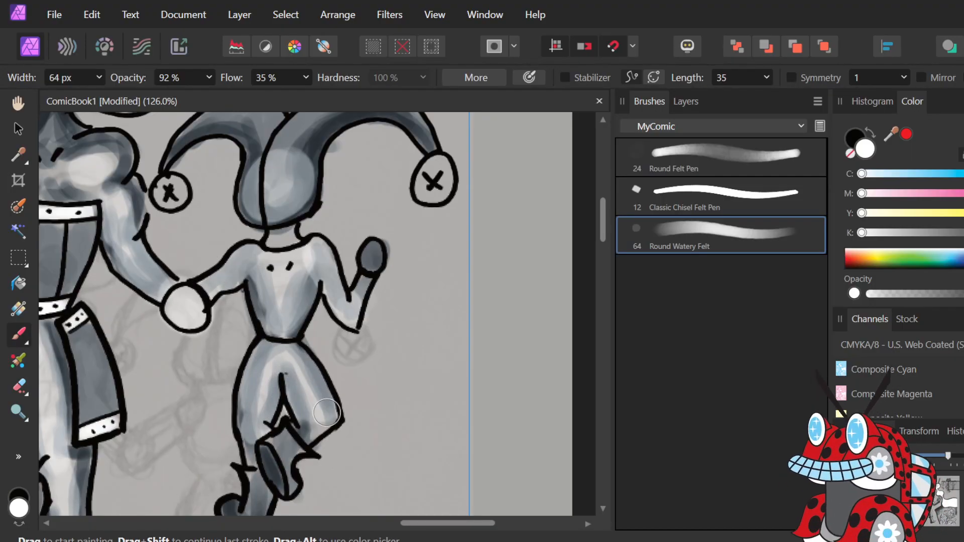
mouse_move(295, 435)
mouse_down()
mouse_move(278, 444)
mouse_move(285, 458)
mouse_up()
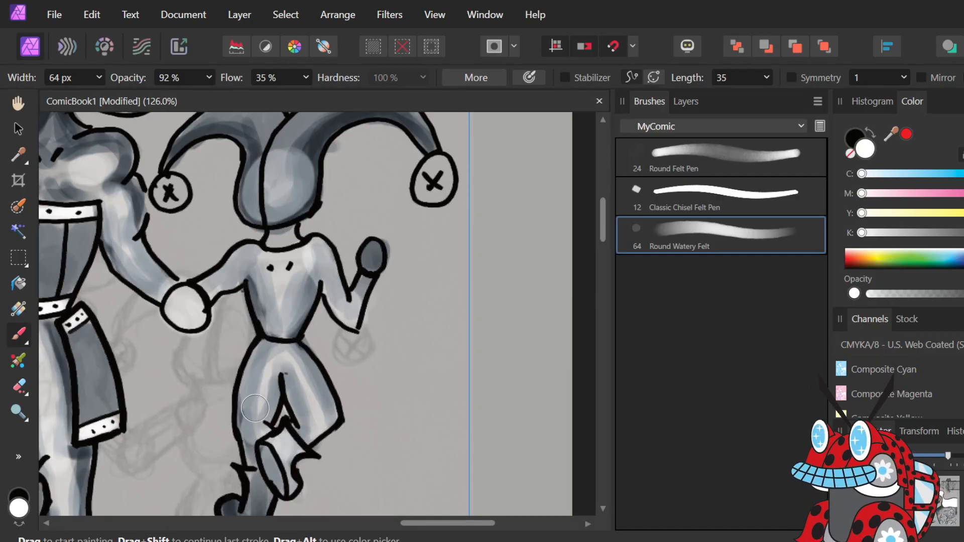
drag(244, 424, 256, 512)
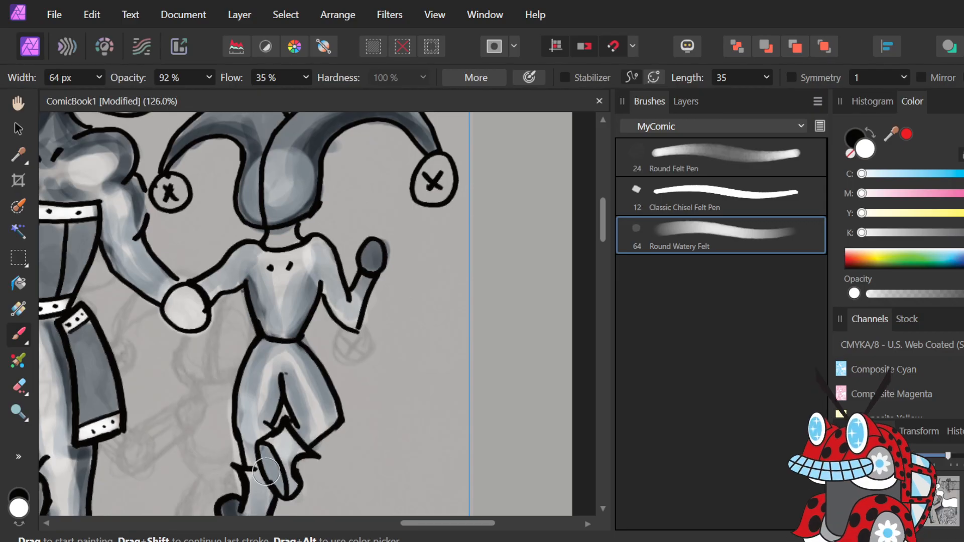
scroll(332, 458, down, 3)
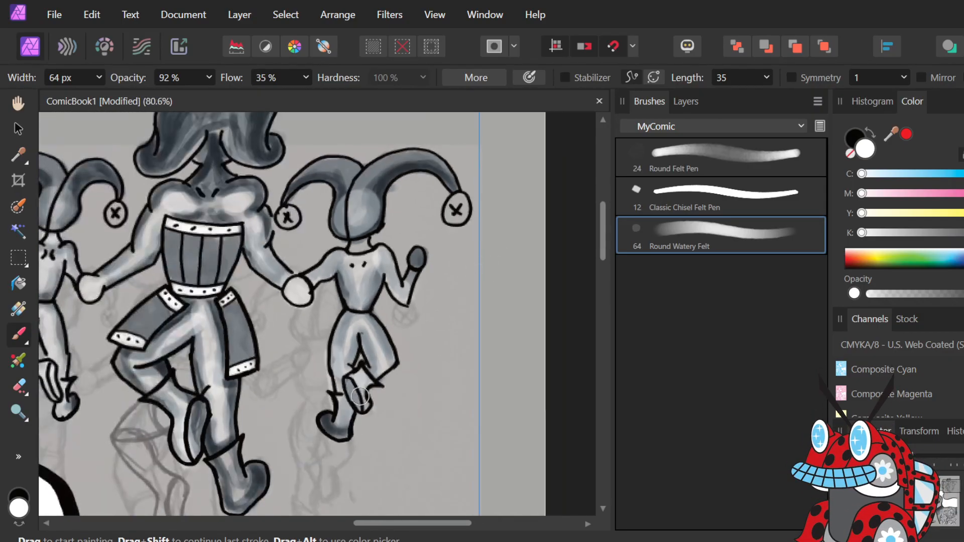
scroll(332, 458, up, 3)
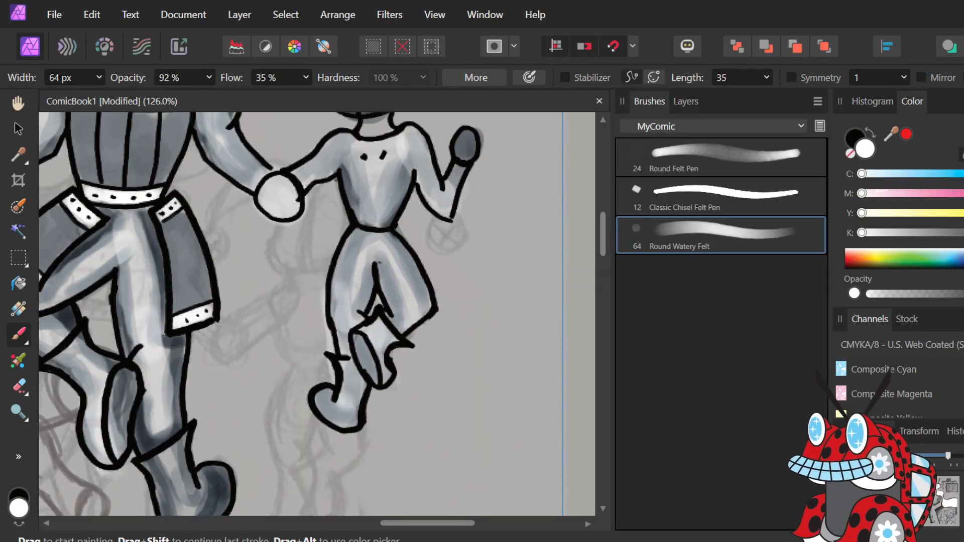
scroll(271, 283, down, 5)
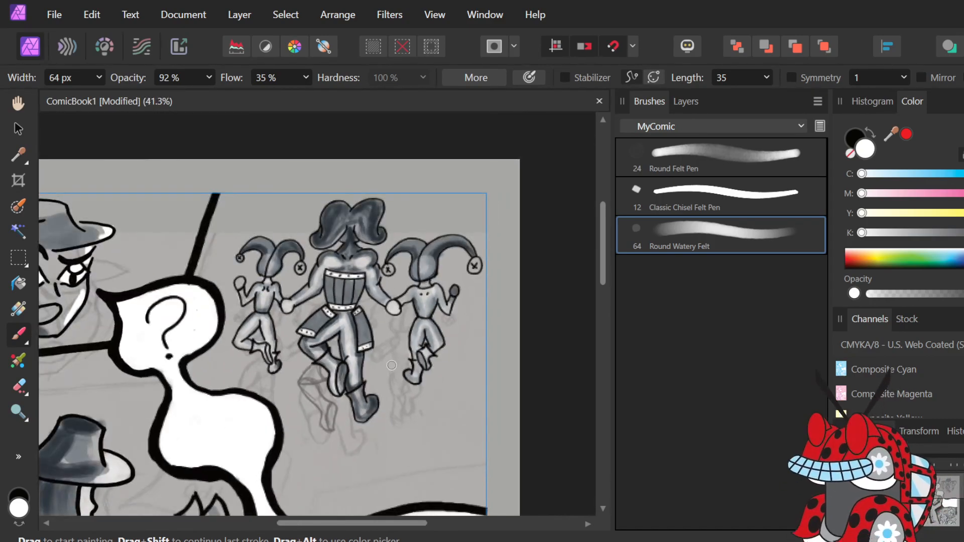
Brush white over both bells of the left jester's hat and paint a soft pale glow around each one.
scroll(271, 283, up, 6)
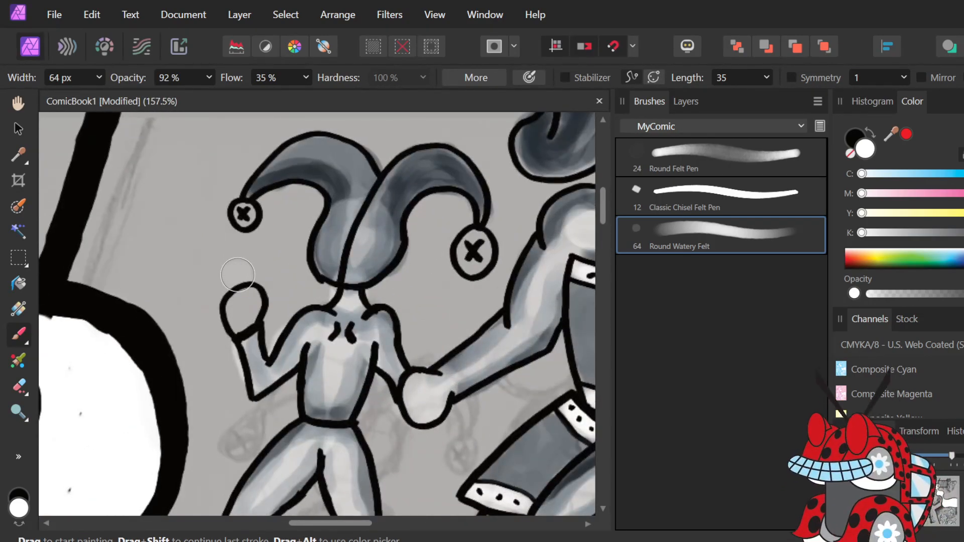
drag(468, 248, 471, 243)
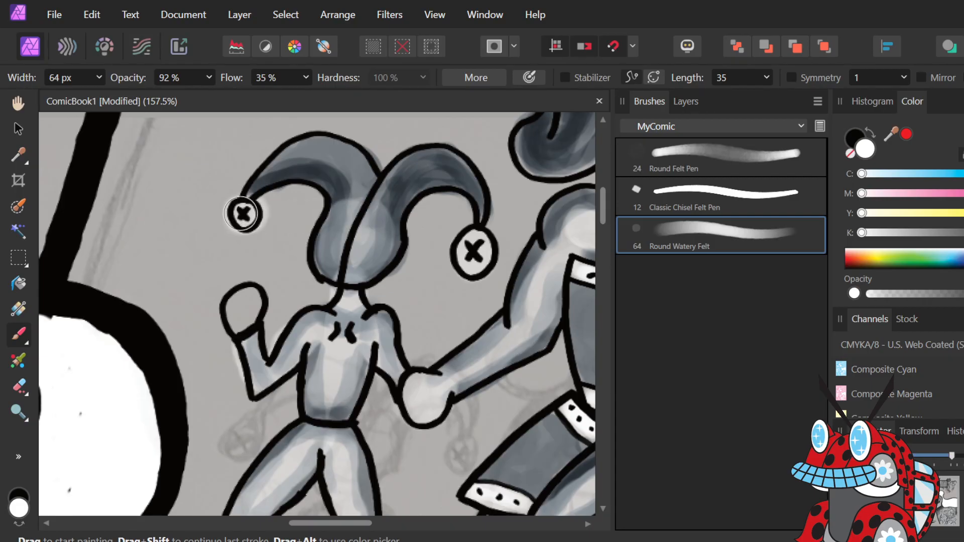
drag(243, 214, 242, 211)
drag(472, 256, 482, 236)
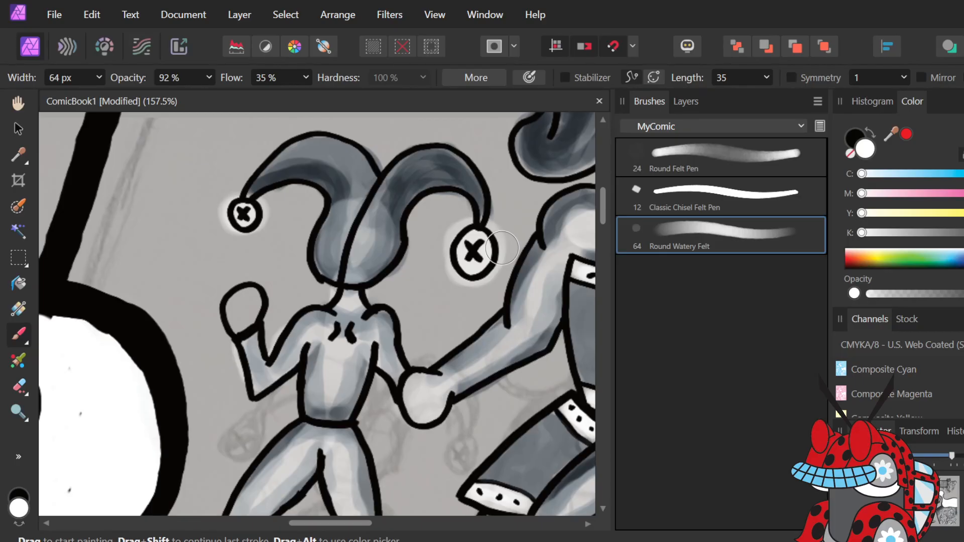
Whiten both bells of the right jester's hat and surround each with a soft pale glow.
scroll(472, 171, down, 5)
scroll(482, 175, right, 5)
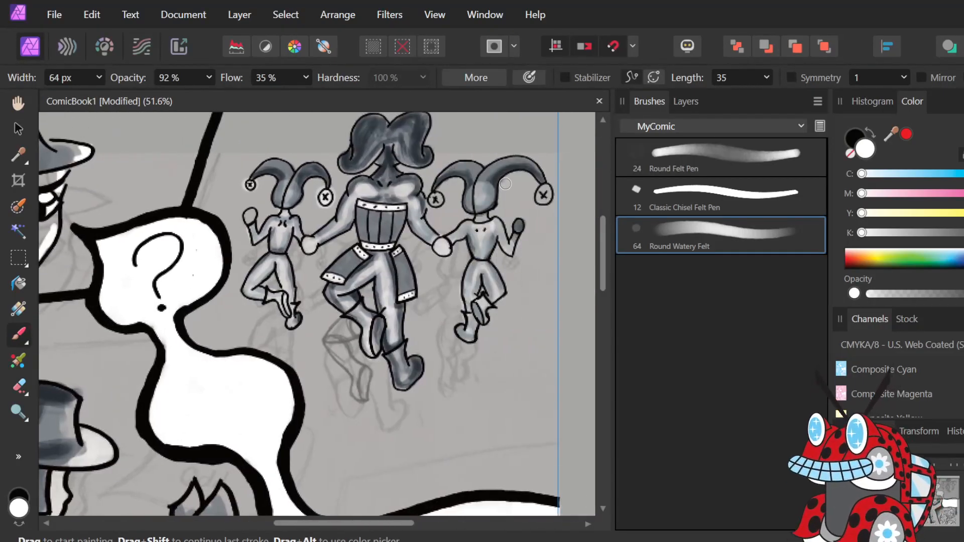
scroll(506, 183, up, 6)
scroll(506, 183, down, 3)
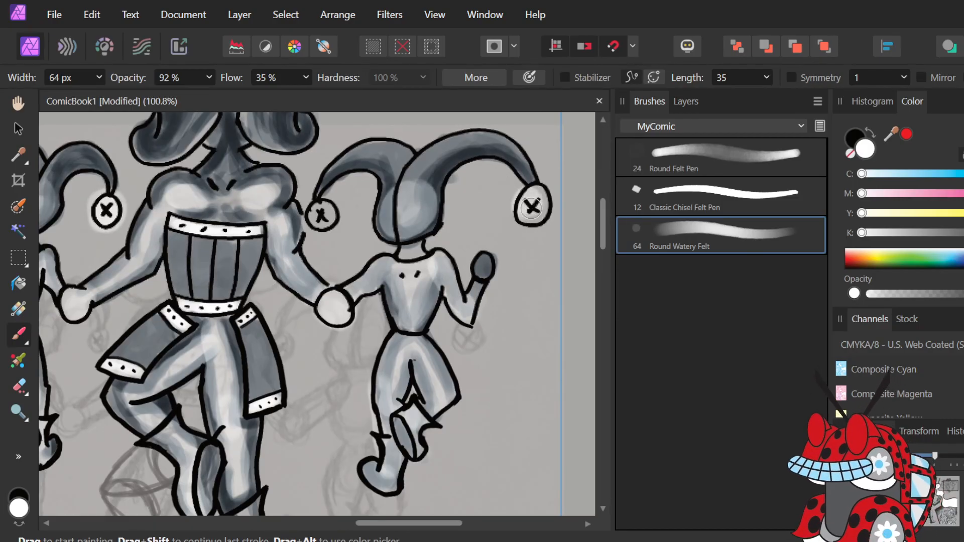
mouse_move(551, 201)
mouse_down()
mouse_move(527, 218)
mouse_move(527, 194)
mouse_up()
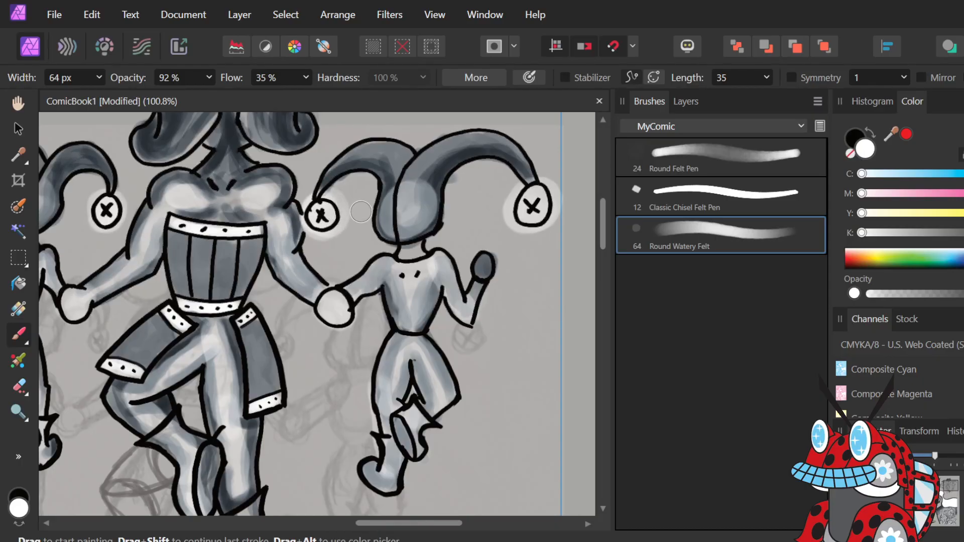
Review the shading across the whole comic page, from the face and jesters down to the bottles and flames.
scroll(360, 211, down, 4)
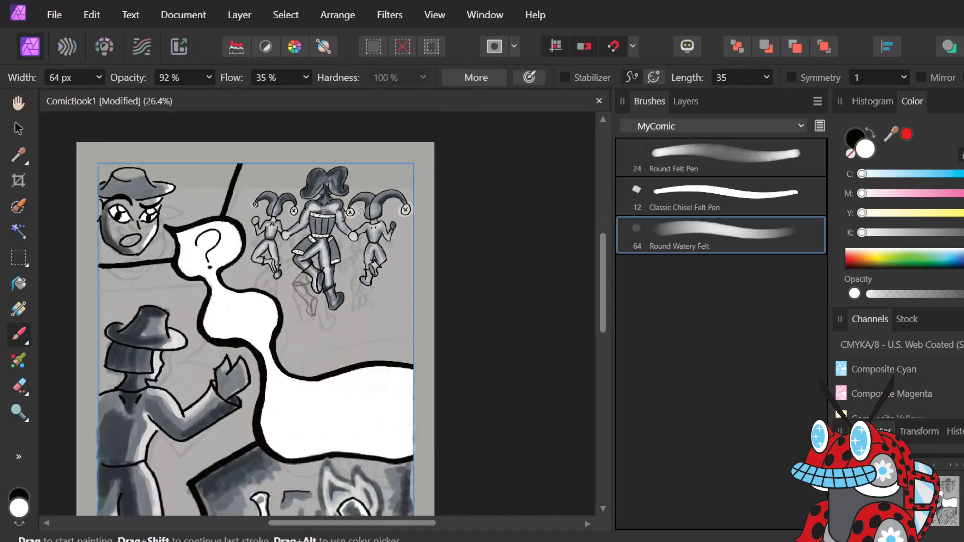
scroll(311, 259, left, 2)
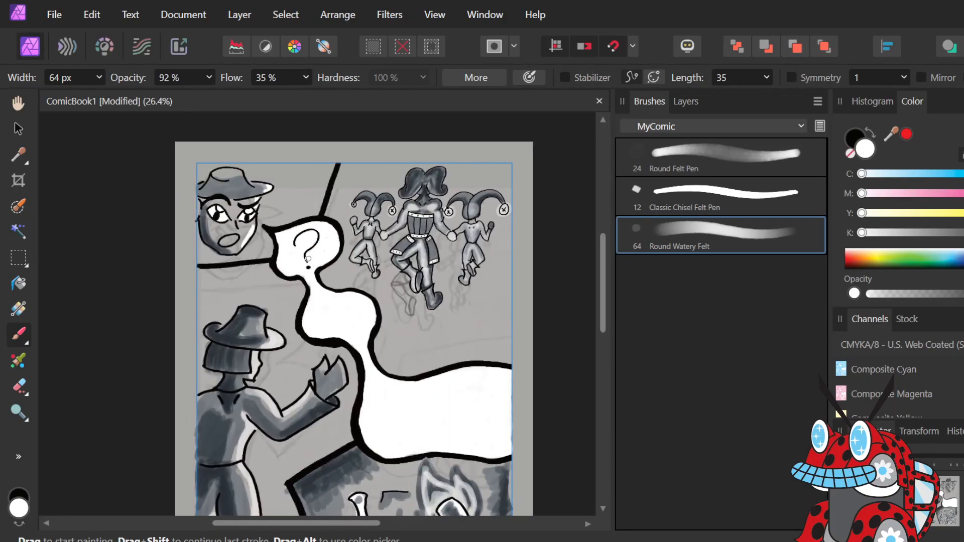
scroll(301, 258, down, 3)
scroll(298, 257, up, 3)
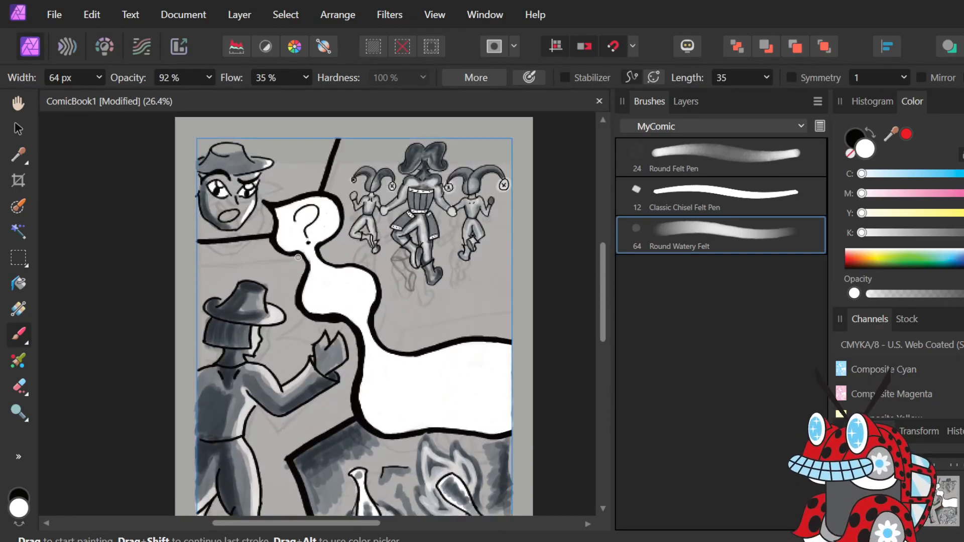
scroll(298, 258, down, 5)
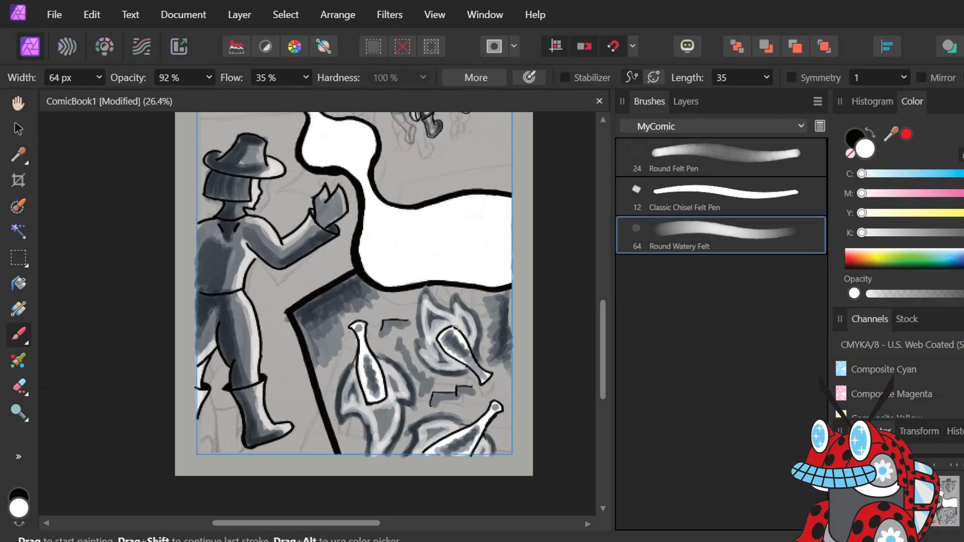
scroll(455, 327, down, 2)
scroll(454, 327, up, 6)
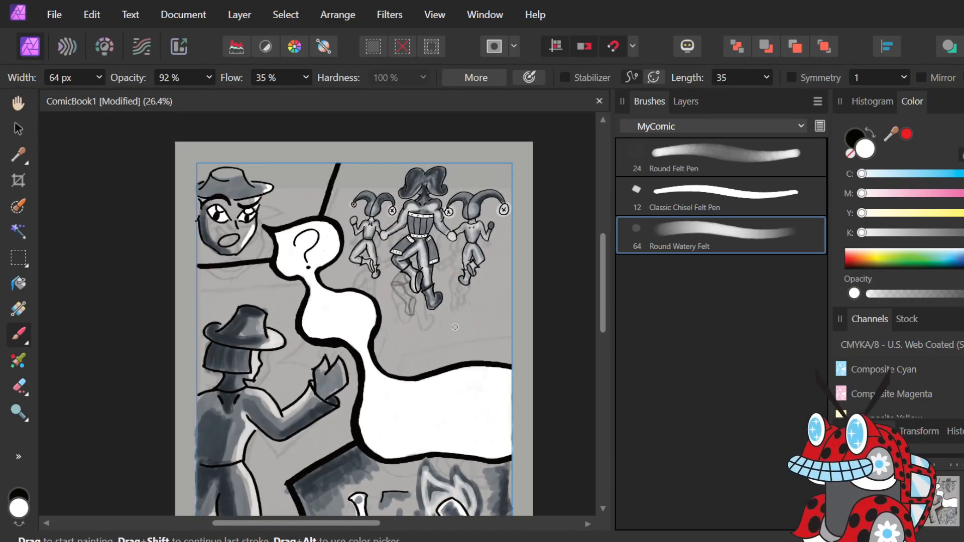
scroll(455, 327, down, 3)
scroll(457, 327, up, 3)
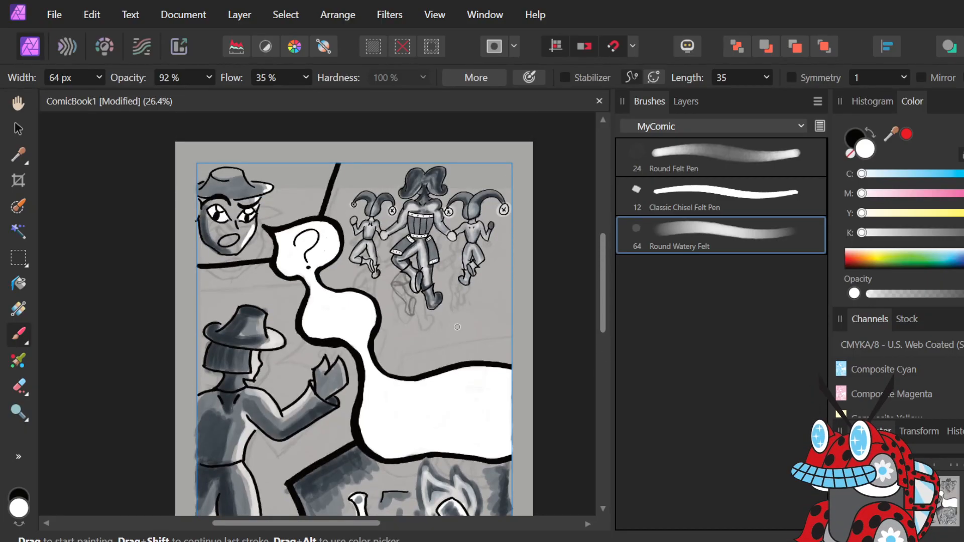
scroll(457, 327, down, 1)
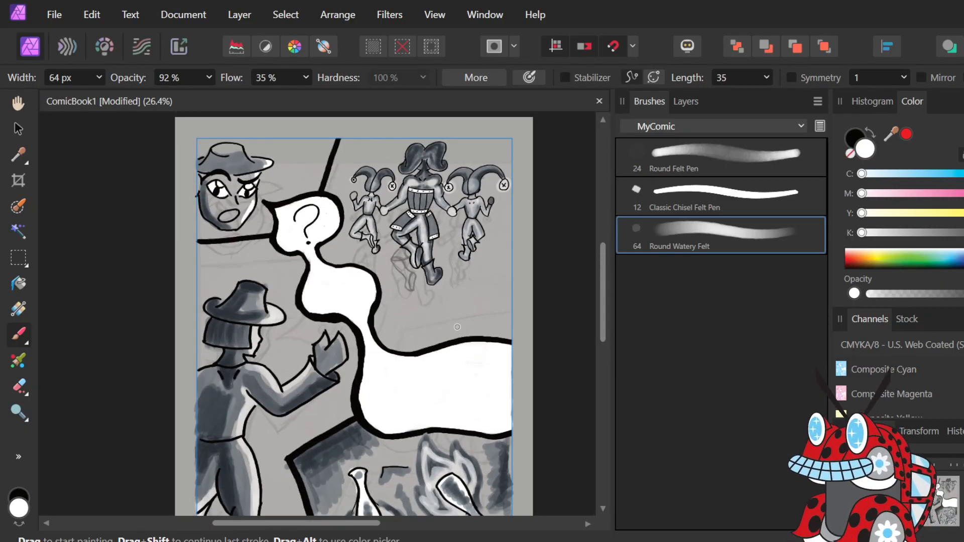
Raise the opacity of the Book1Page5 layer to 100% so the scanned pencil page can serve as reference.
click(694, 99)
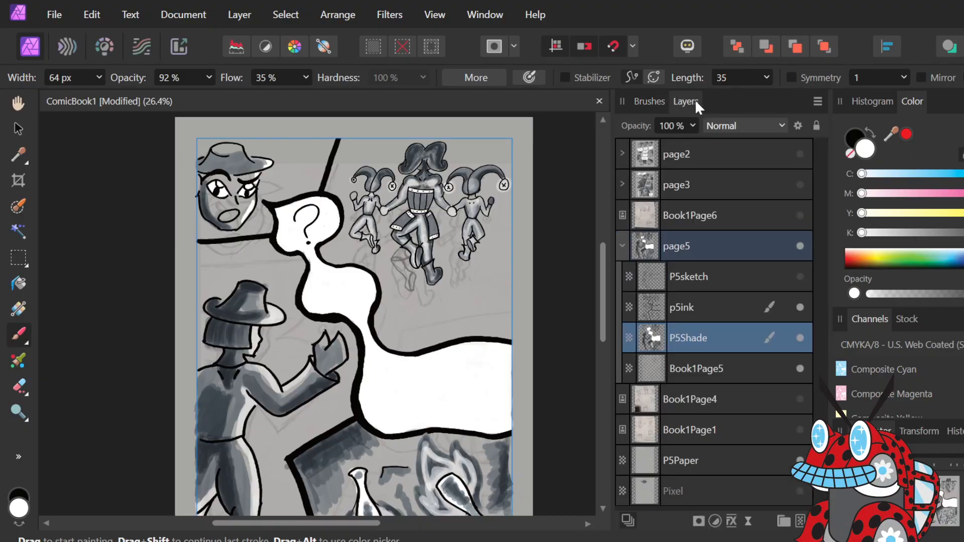
click(742, 367)
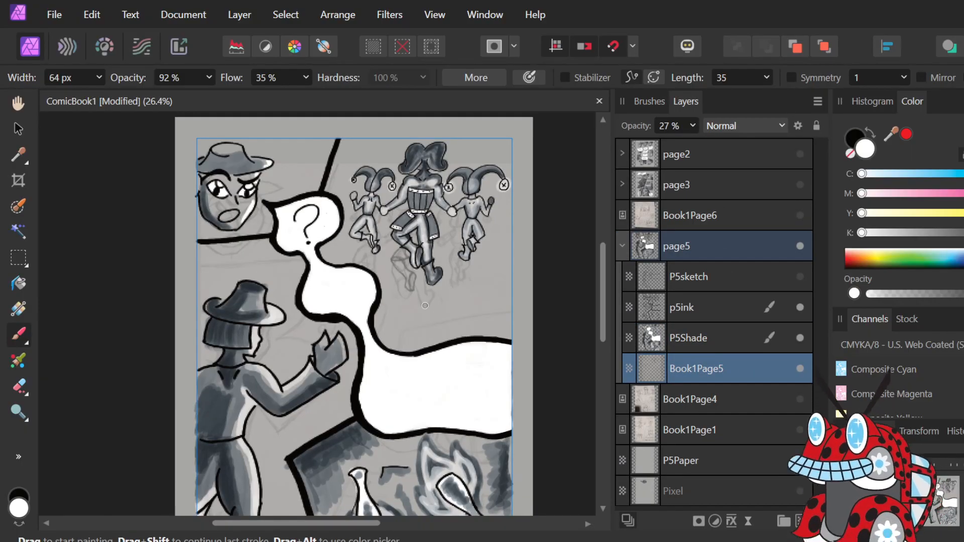
click(692, 124)
drag(695, 145, 777, 129)
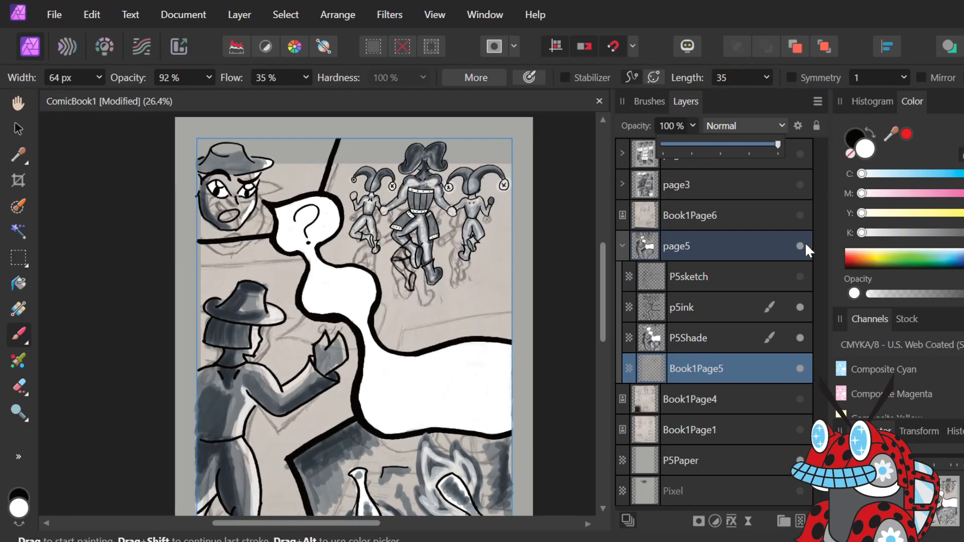
Hide and restore the p5ink and P5Shade layers in turn to check the pencil drawing and lettering beneath.
click(799, 308)
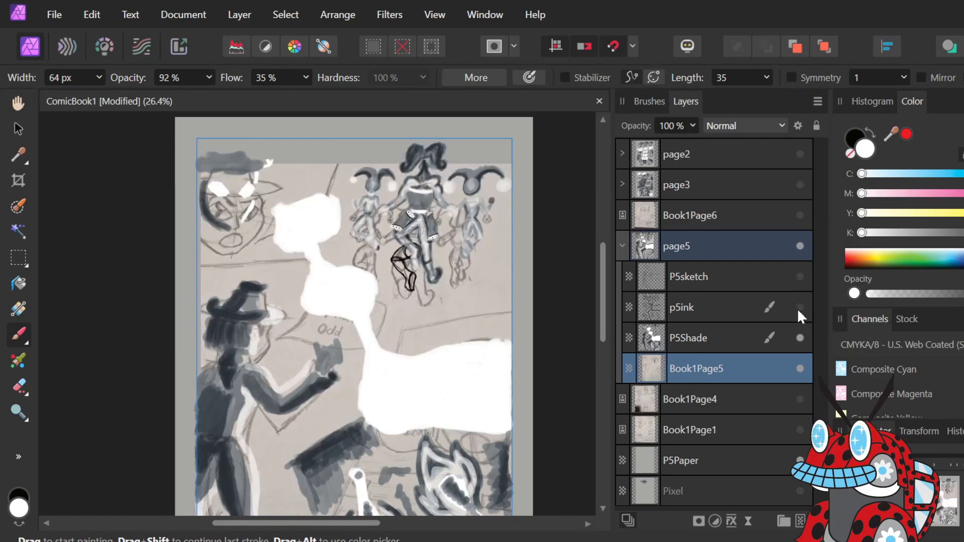
click(798, 308)
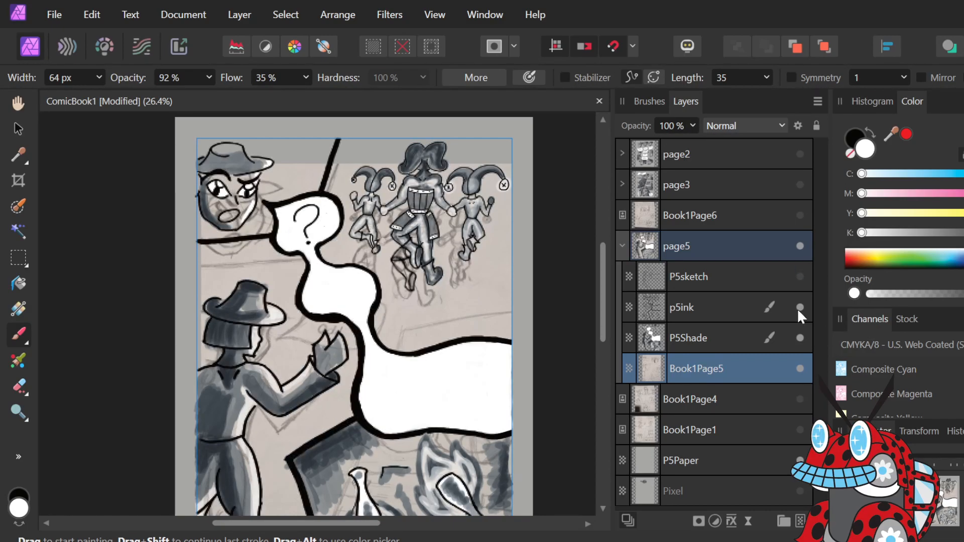
click(799, 338)
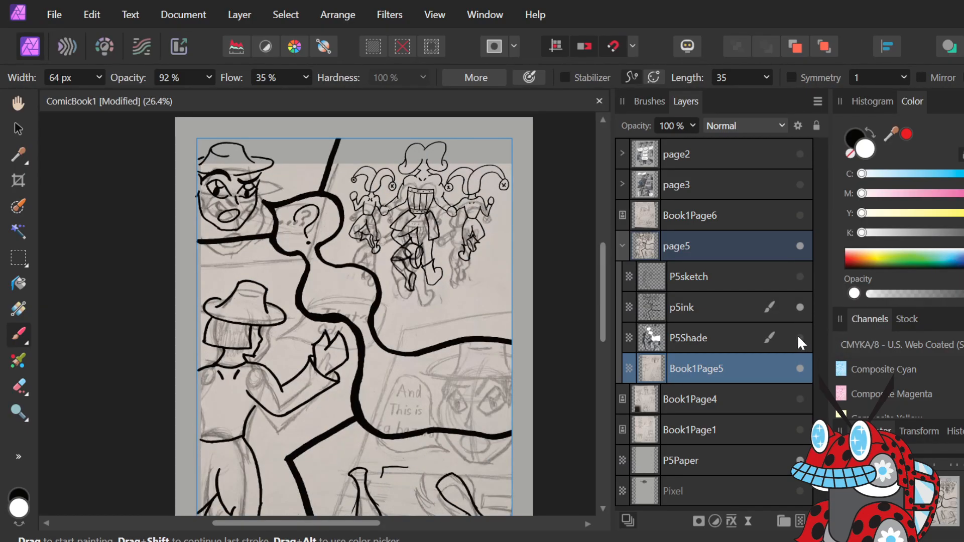
click(799, 337)
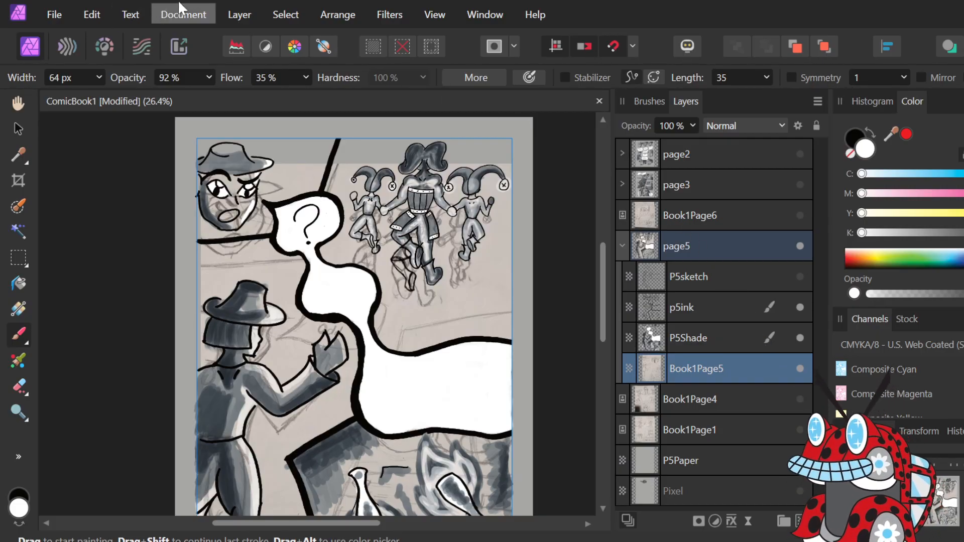
click(136, 16)
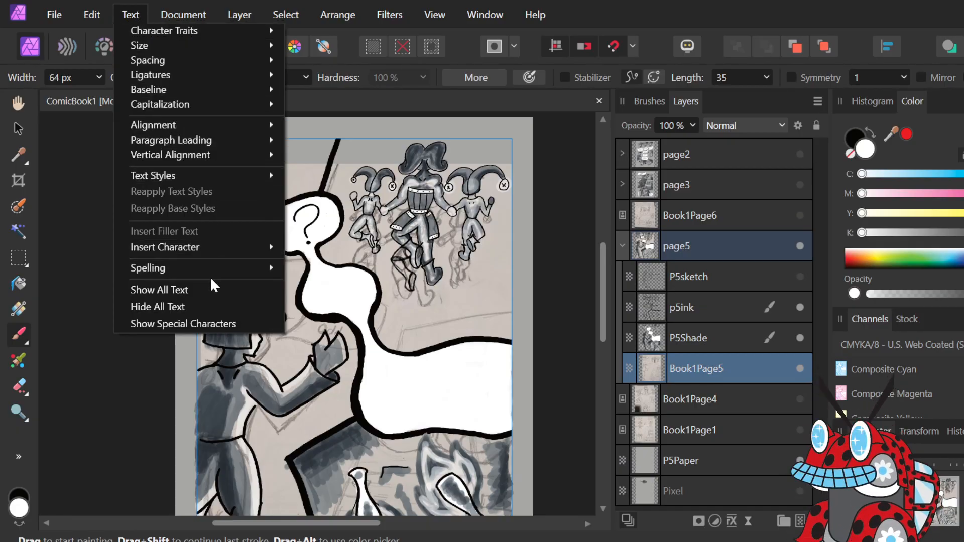
mouse_move(185, 252)
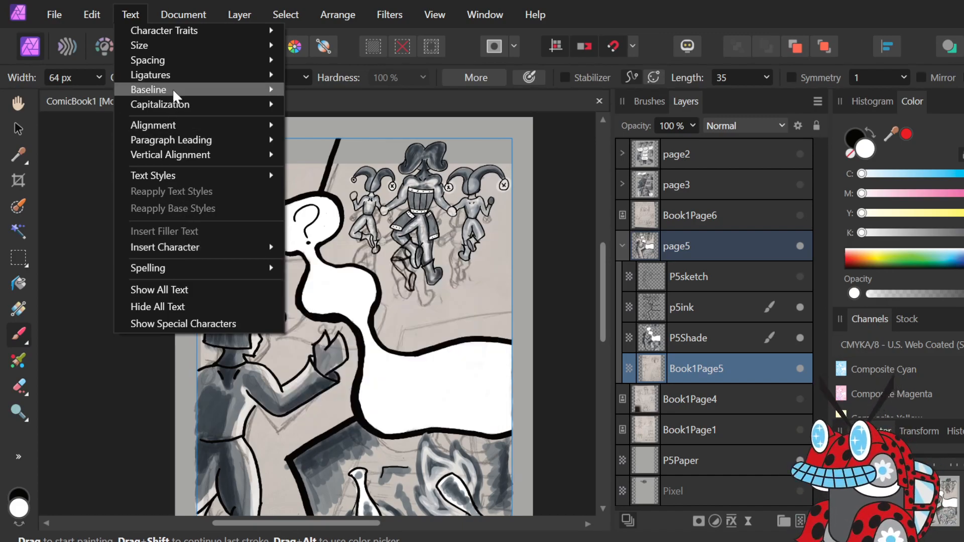
mouse_move(172, 88)
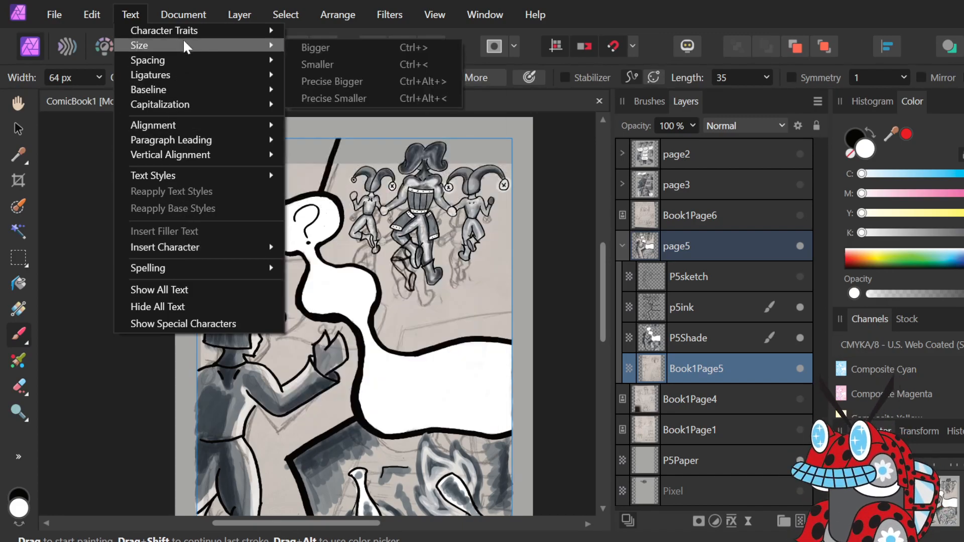
mouse_move(199, 180)
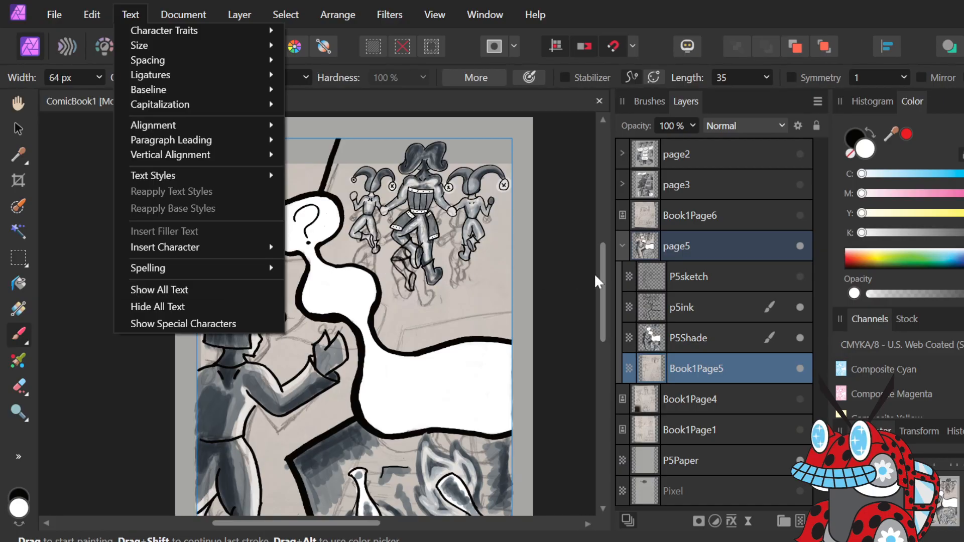
click(563, 296)
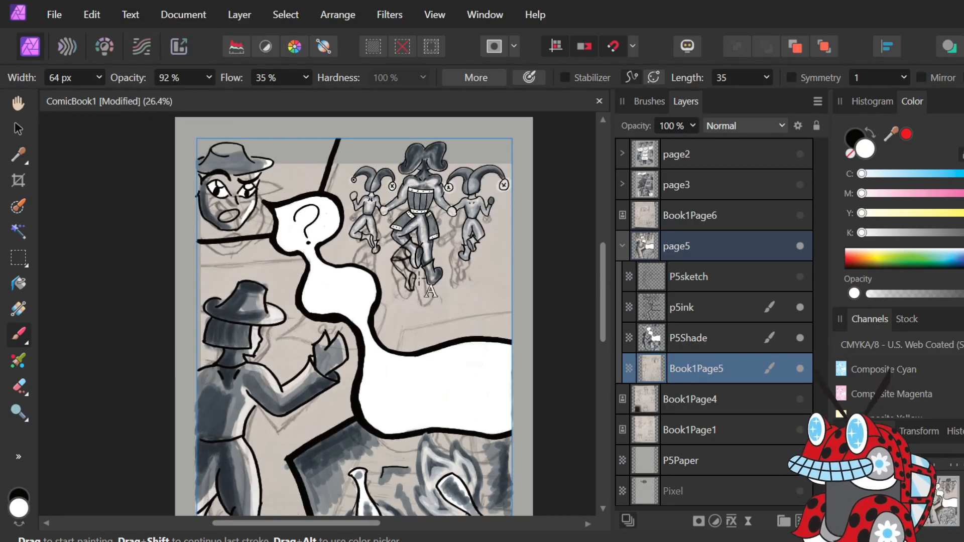
Add the art text "And" in the large lower part of the bubble and move its layer above P5sketch in the page5 group.
key(t)
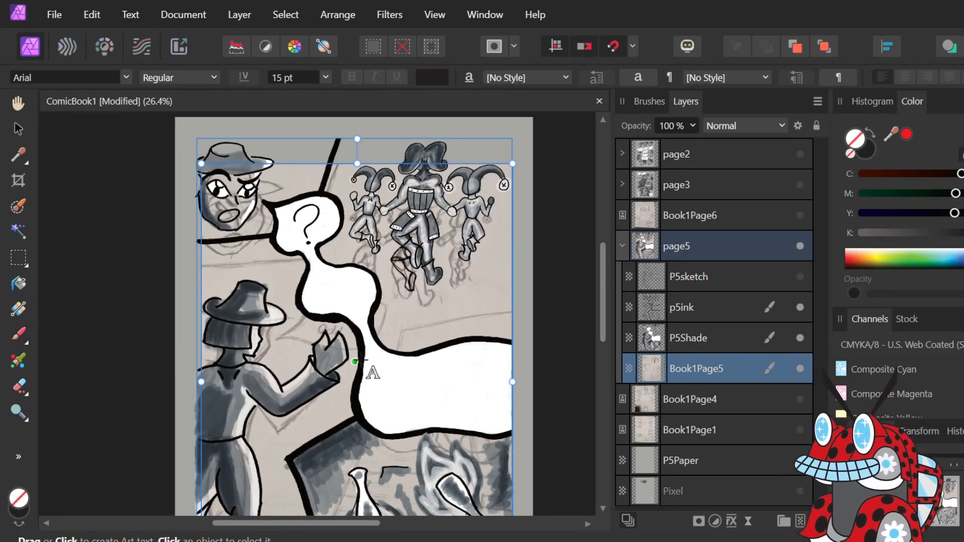
click(391, 396)
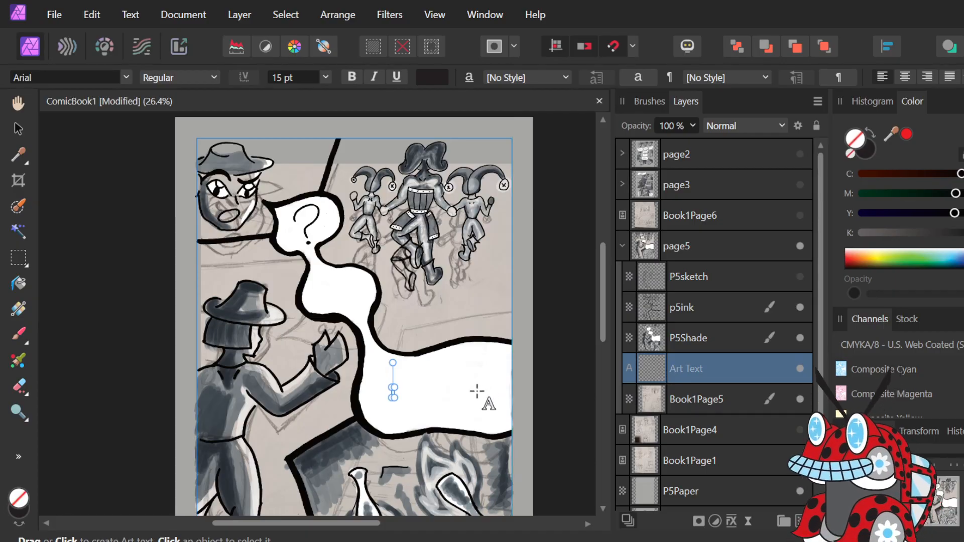
text(A)
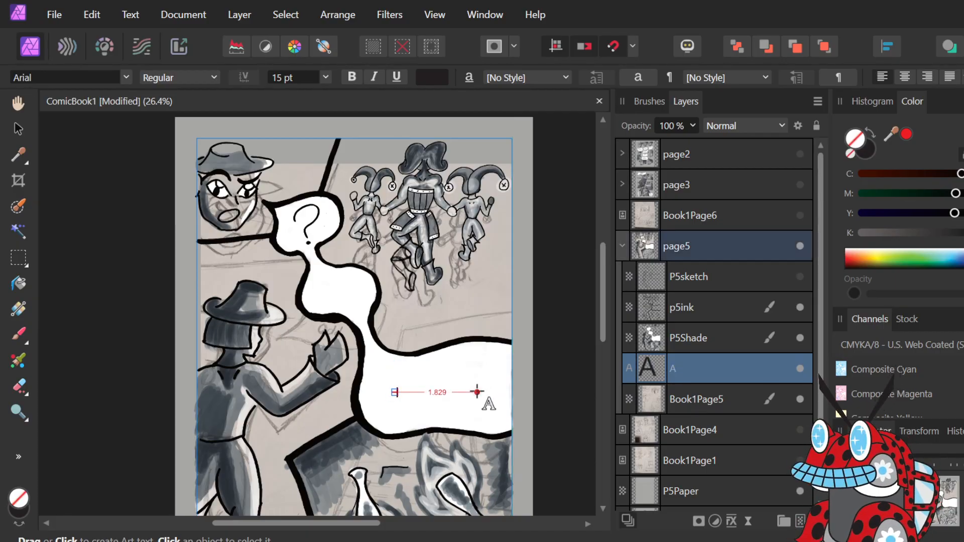
text(nd)
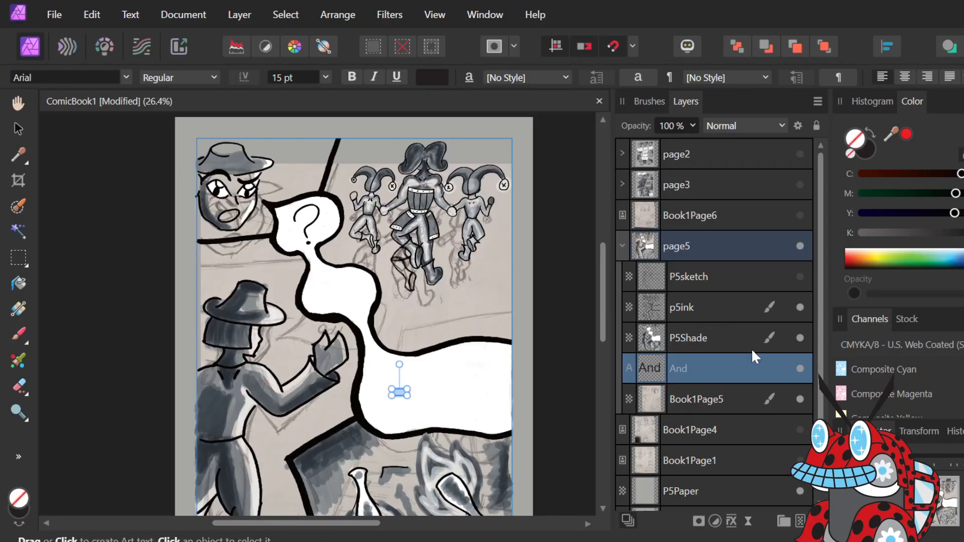
drag(746, 370, 737, 263)
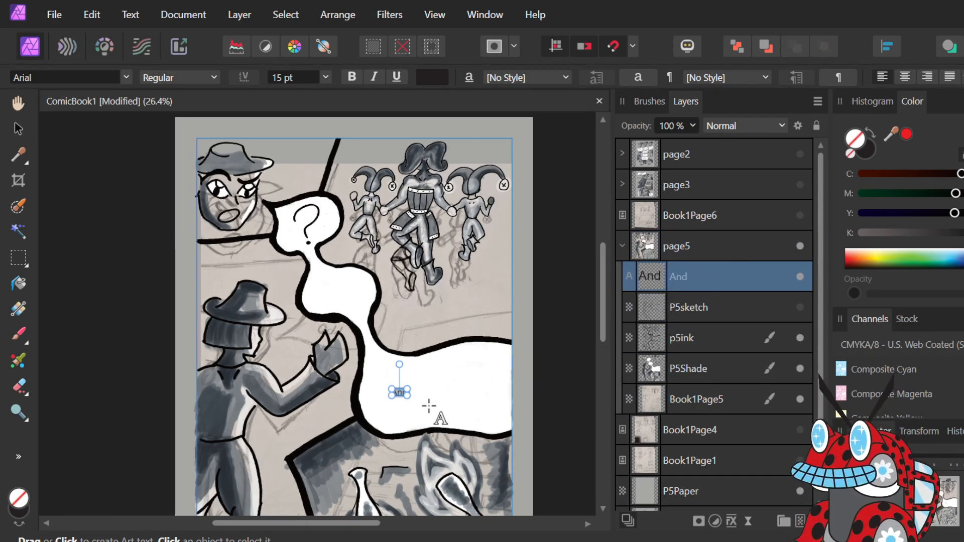
Insert four dots and a space in front of "And" in the bubble text.
scroll(404, 394, up, 3)
double_click(402, 391)
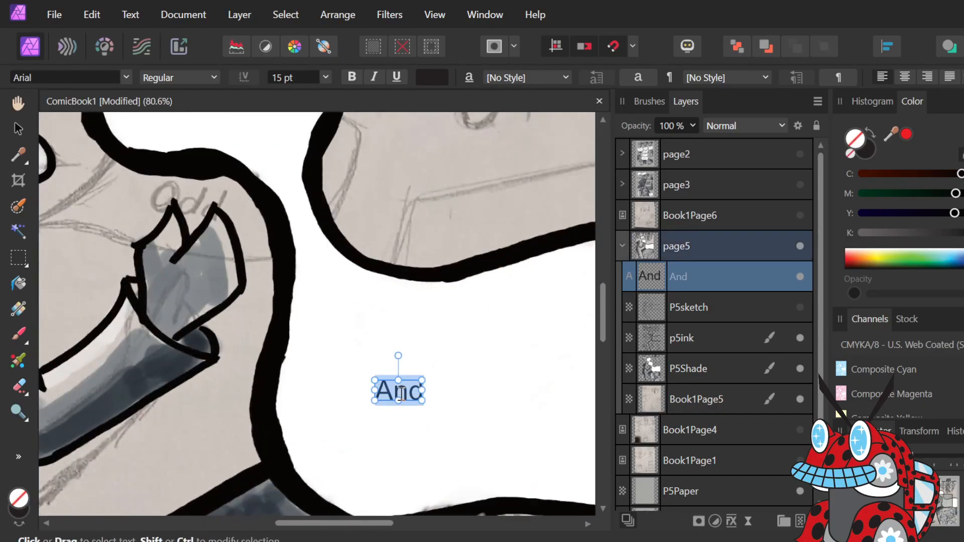
click(401, 391)
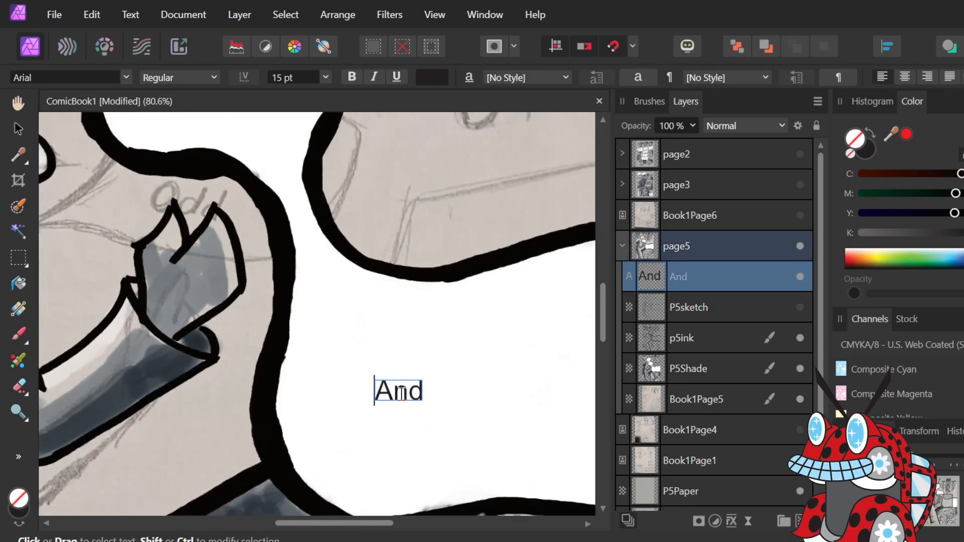
text(....)
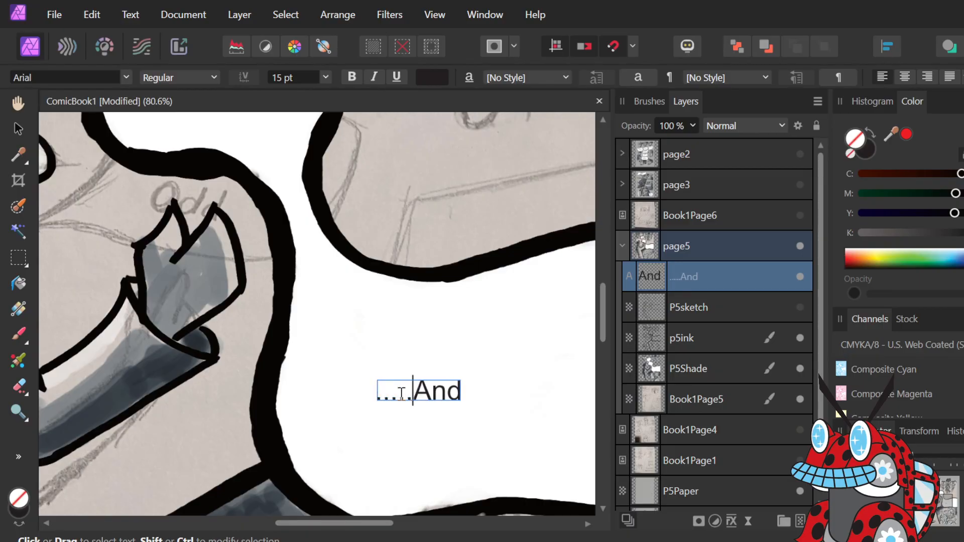
key(Right)
key(Right)
key(Right)
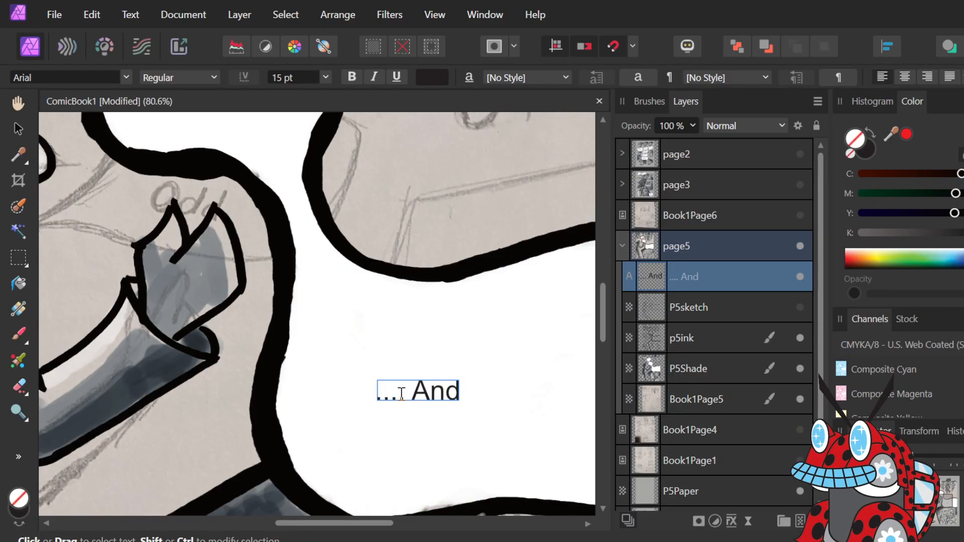
Extend the bubble text with "that" and add a second line reading "is a Hazard".
text(that)
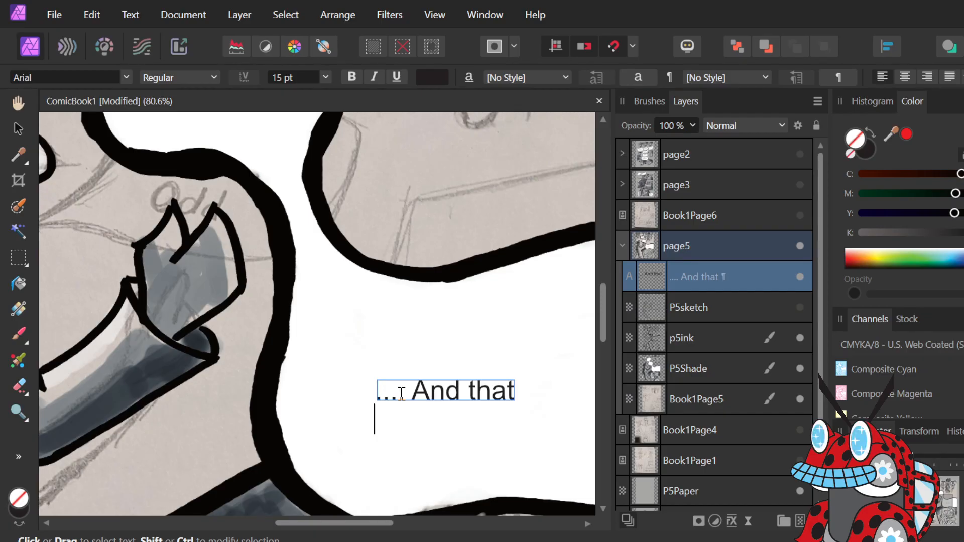
text(is a Hazard)
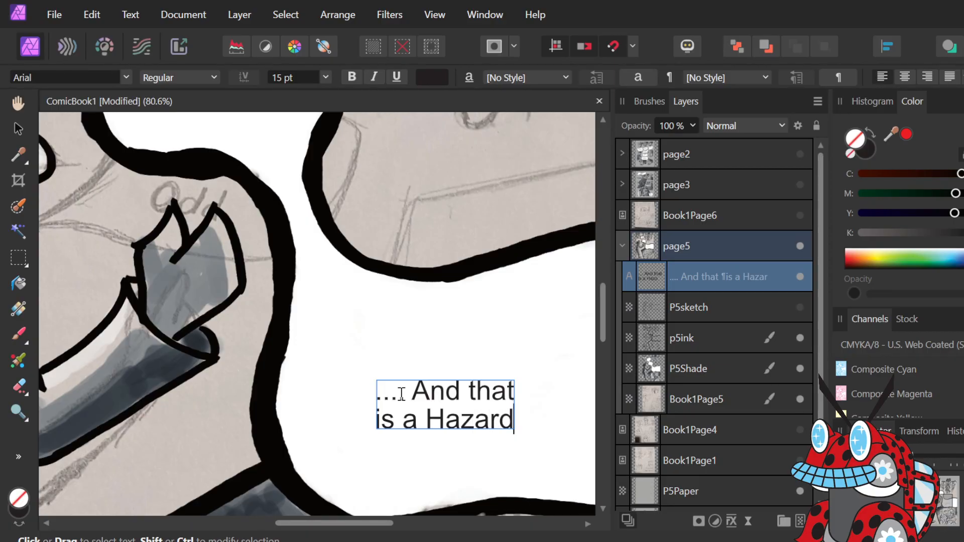
key(Escape)
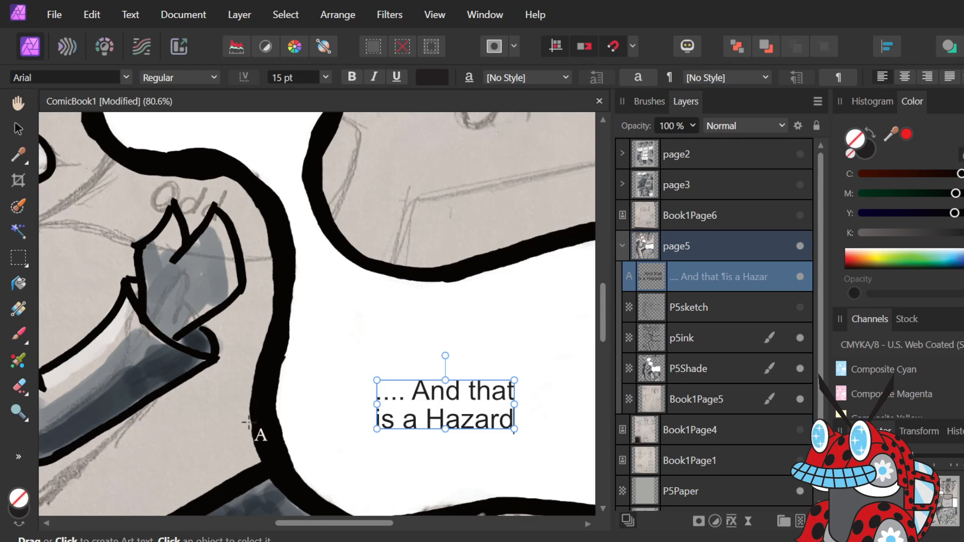
Change the initial letter of "Hazard" to a lowercase "h" in the bubble text.
click(446, 418)
key(BackSpace)
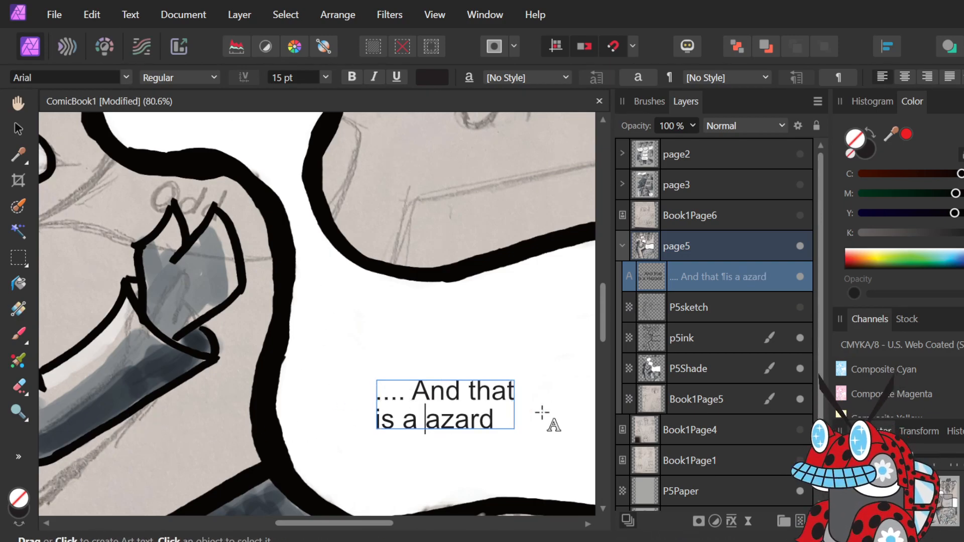
text(H)
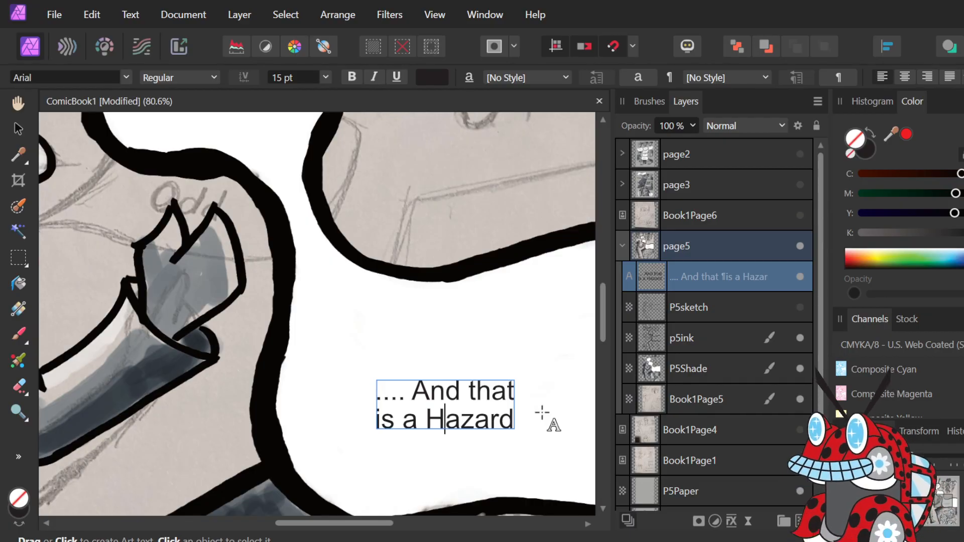
key(BackSpace)
text(h)
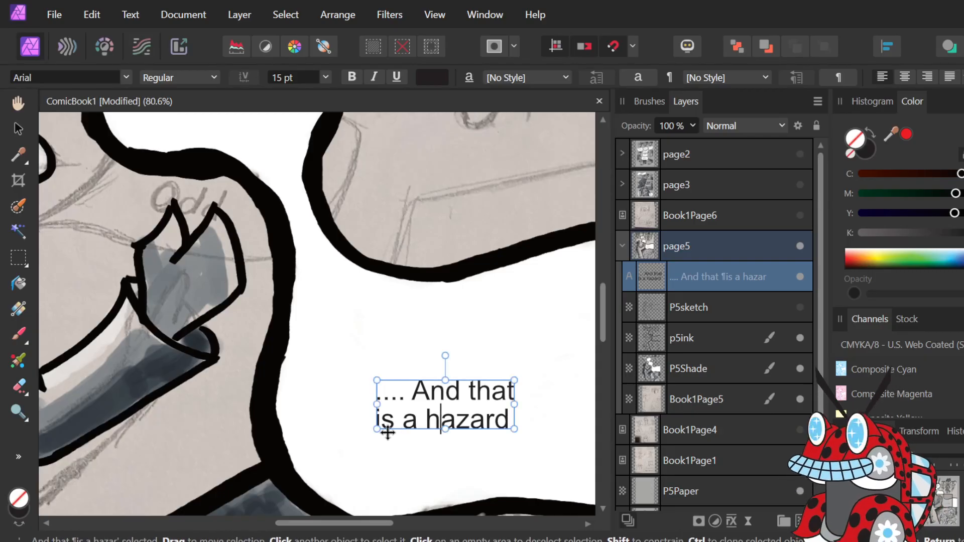
scroll(406, 409, down, 4)
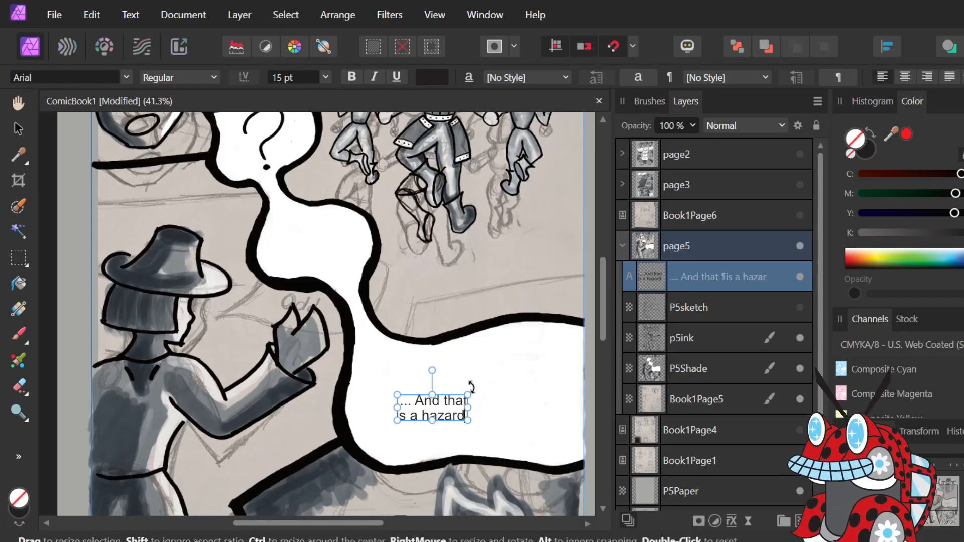
Capitalize the "H" of "Hazard" again and end the line with an exclamation mark.
key(Left)
key(Left)
key(Left)
key(Left)
key(Left)
key(Left)
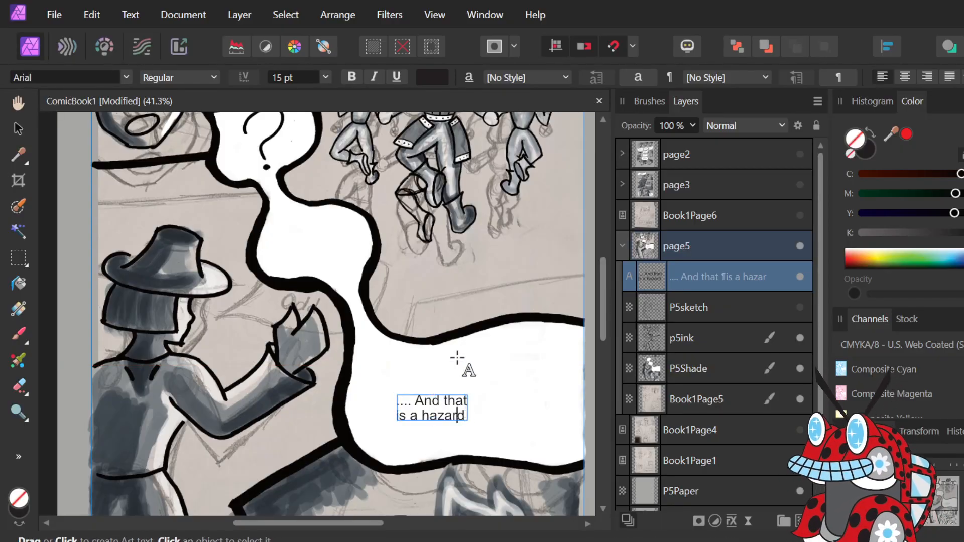
key(Right)
key(shift+Left)
text(H)
key(Right)
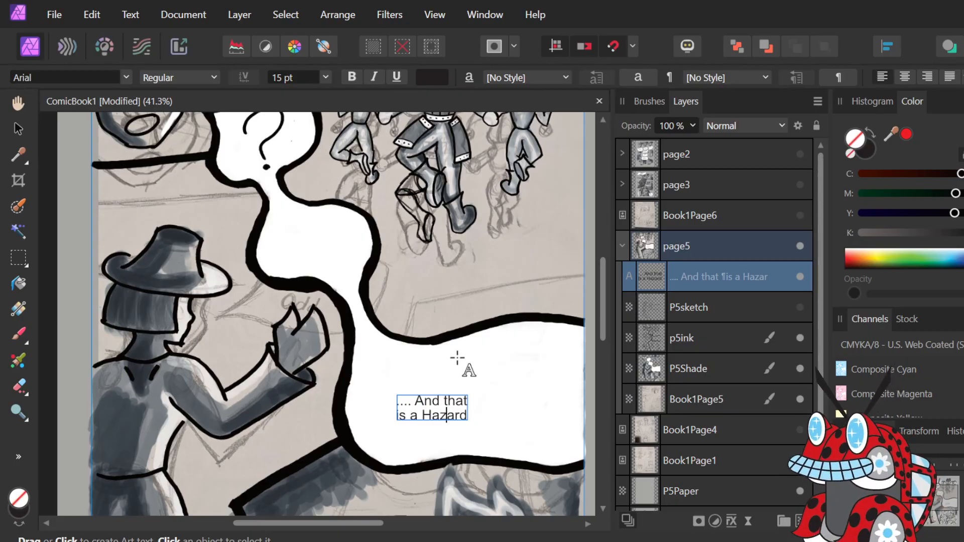
key(Right)
key(Right)
key(Right)
key(Right)
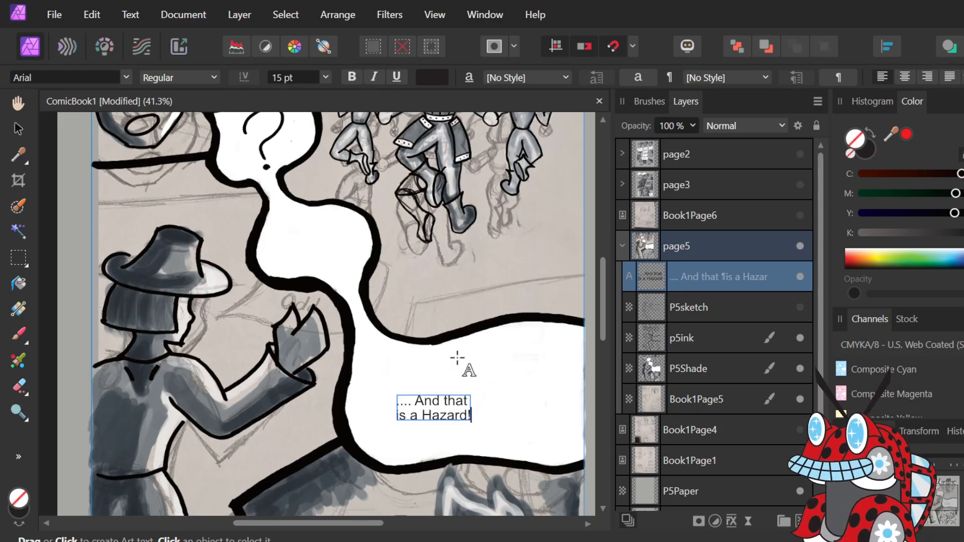
Set the font size of the whole ".... And that is a Hazard!" text to 30 pt.
key(ctrl+a)
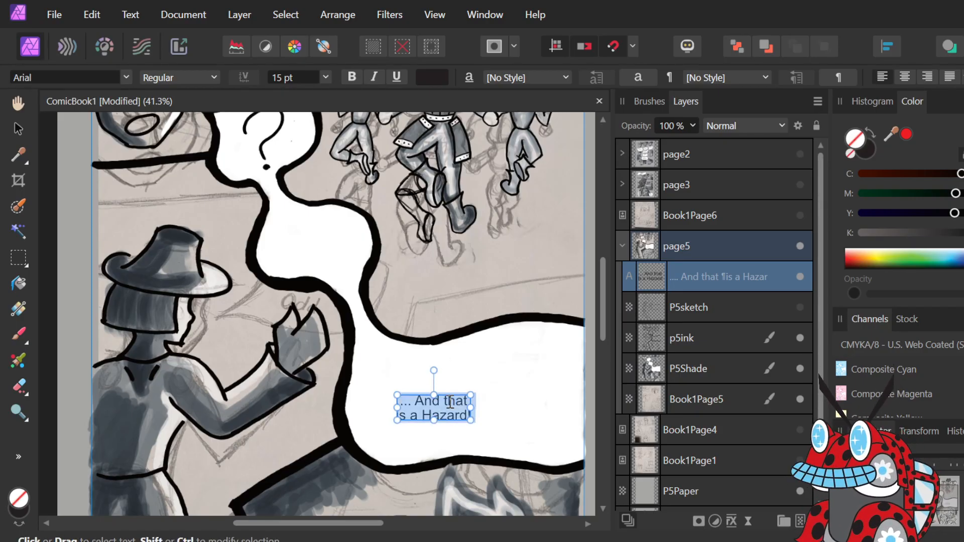
click(325, 78)
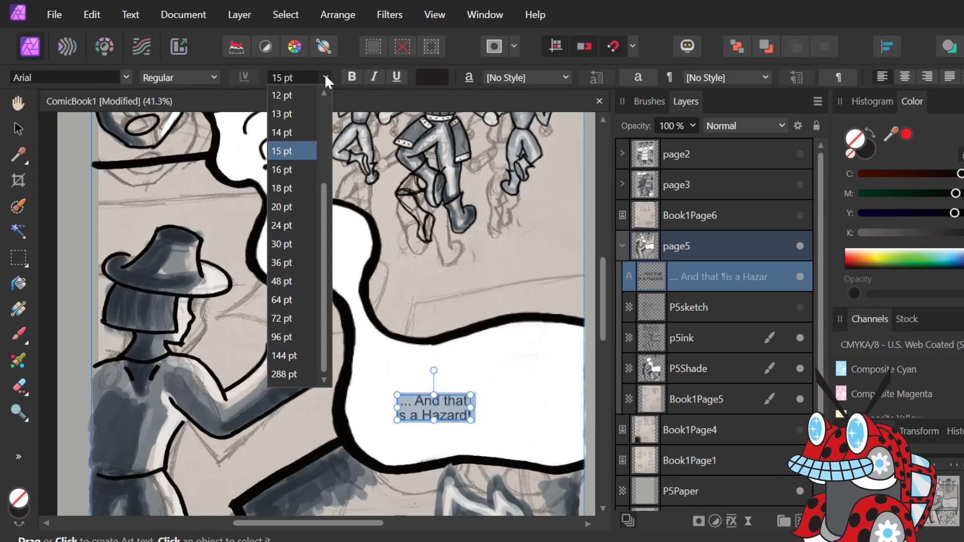
click(283, 243)
key(ctrl+0)
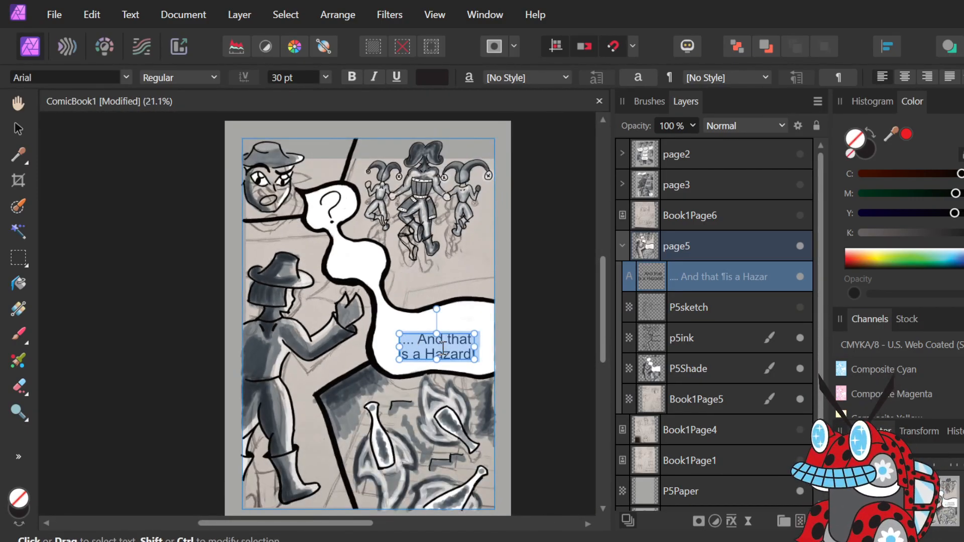
click(403, 340)
key(ctrl+a)
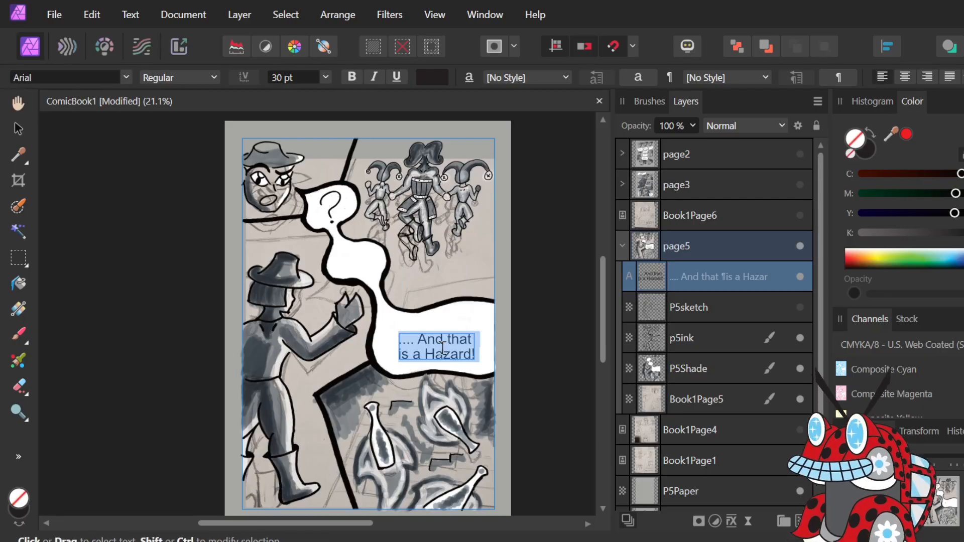
key(Right)
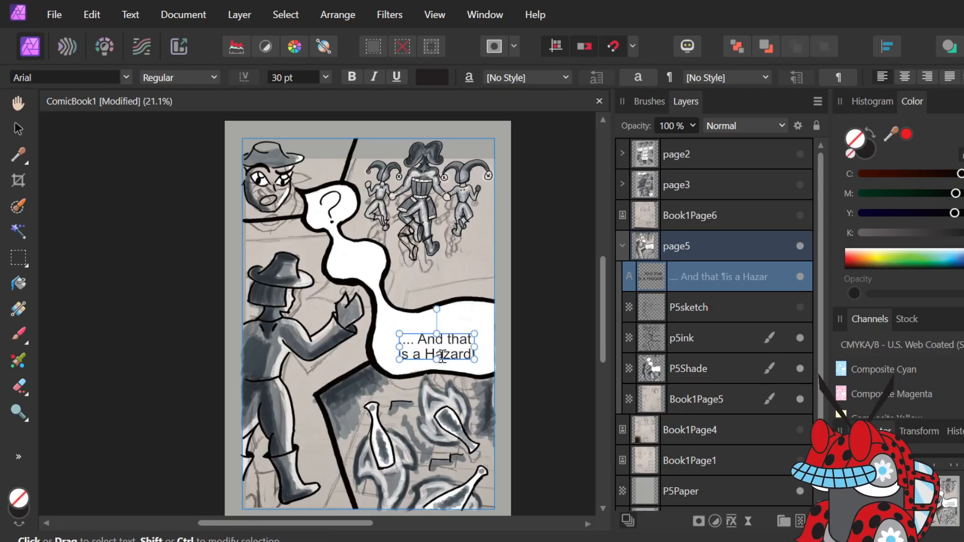
Move the enlarged text slightly upward so it sits centrally in the large lower part of the bubble.
key(ctrl+Return)
drag(453, 343, 454, 337)
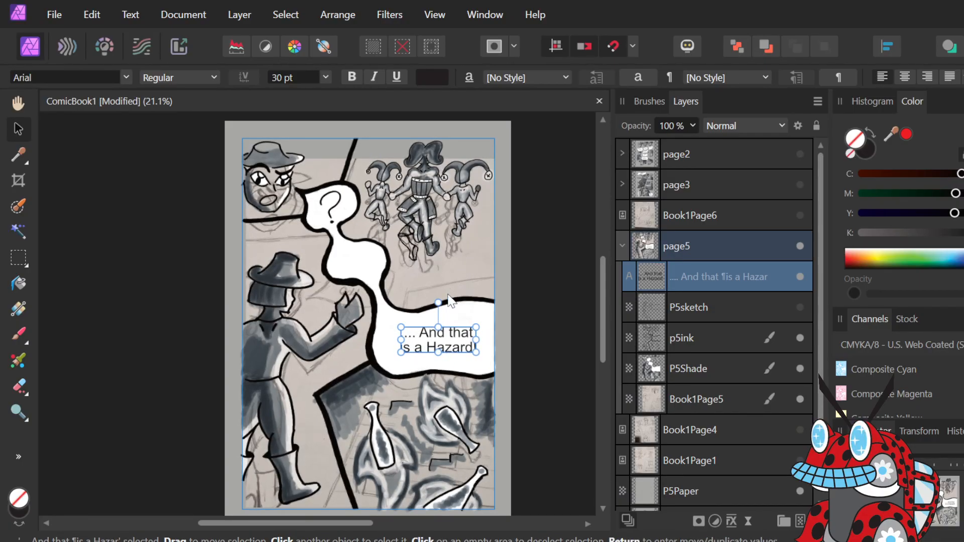
scroll(450, 301, up, 2)
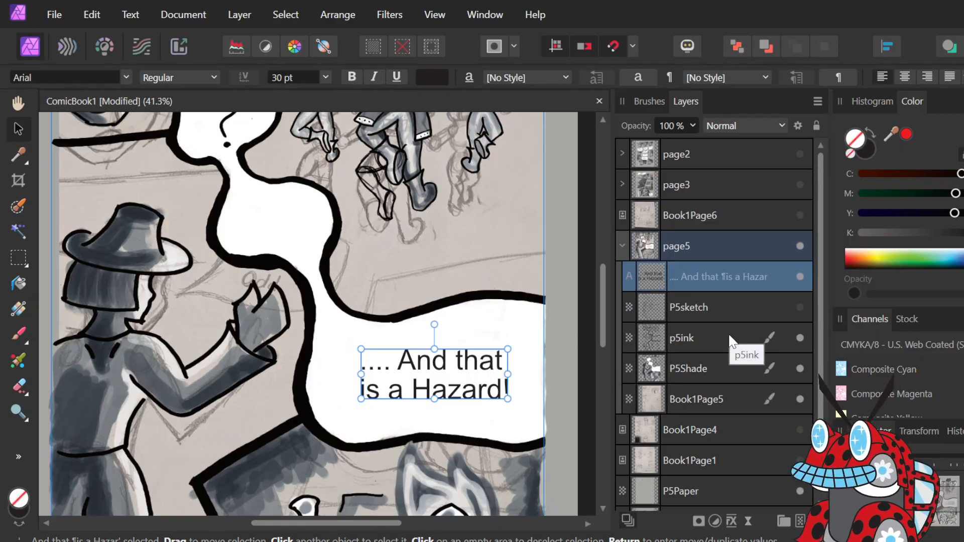
scroll(329, 345, down, 2)
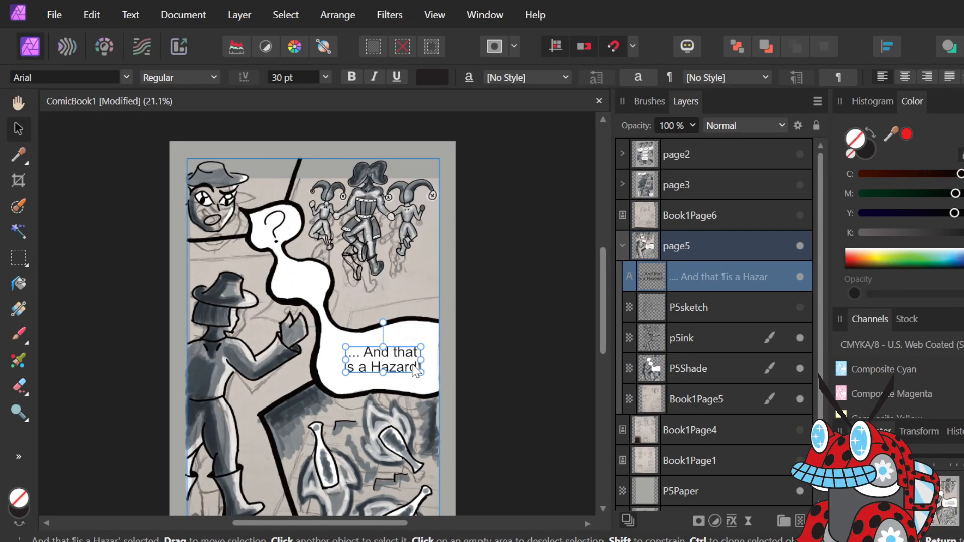
Place a duplicate of the text over the middle part of the bubble, keeping the original in place.
drag(415, 370, 335, 280)
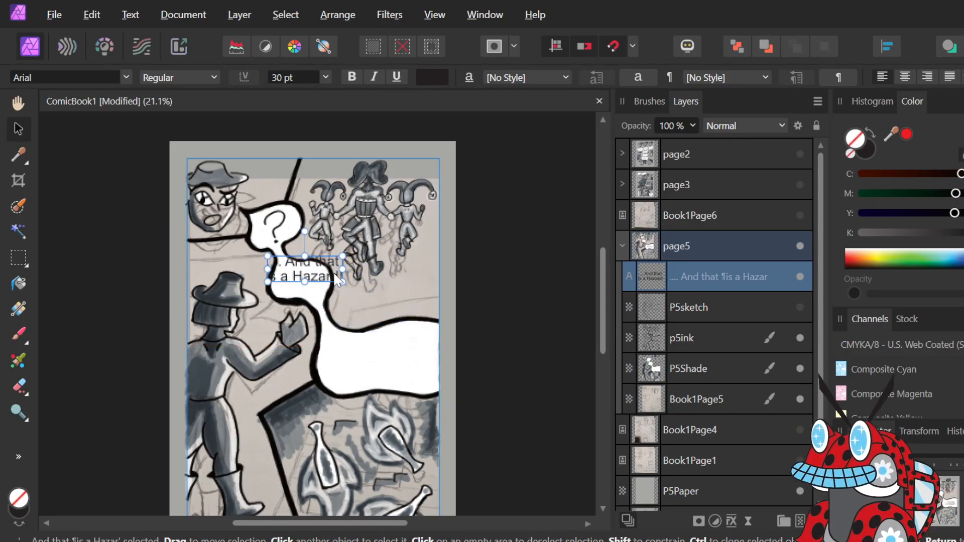
key(ctrl+z)
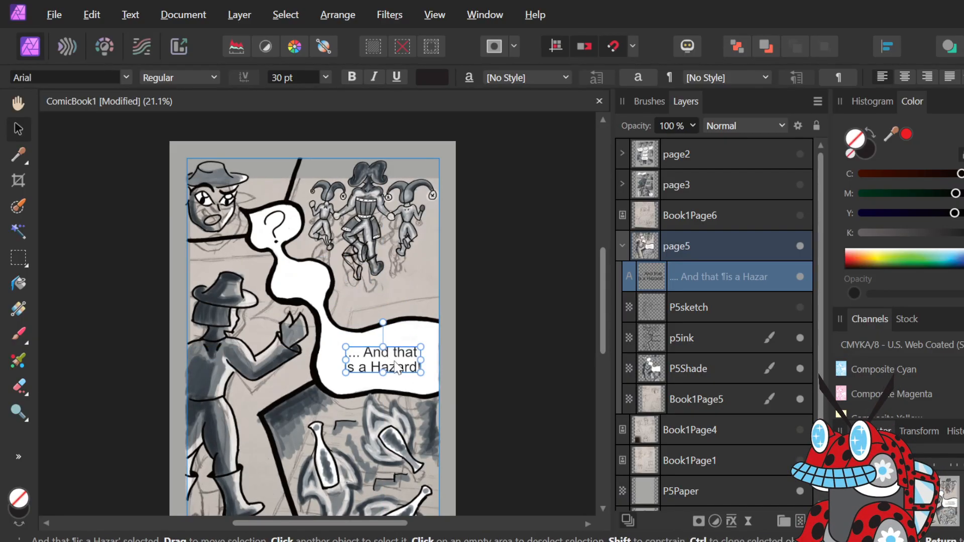
ctrl+drag(397, 368, 331, 285)
double_click(330, 281)
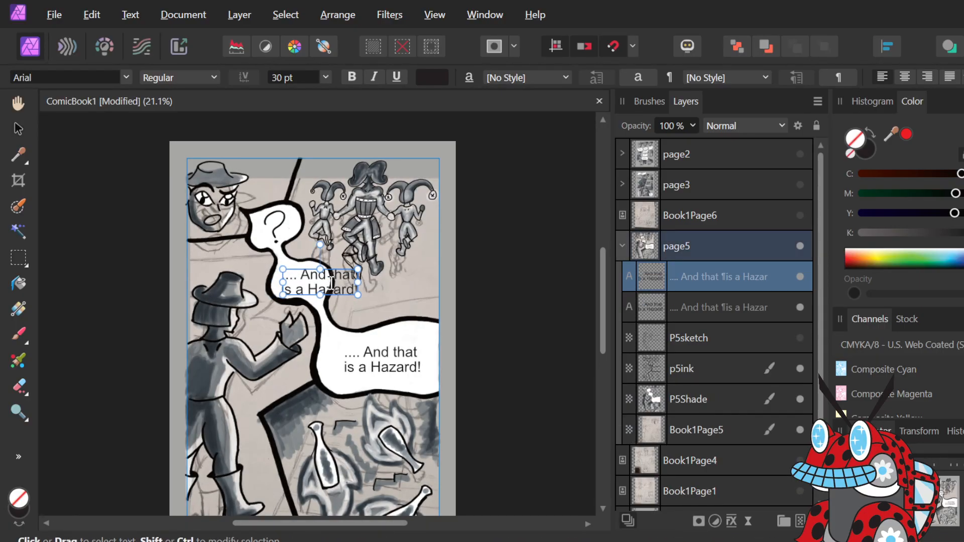
Replace the duplicated text's content with "Odd?...".
key(ctrl+a)
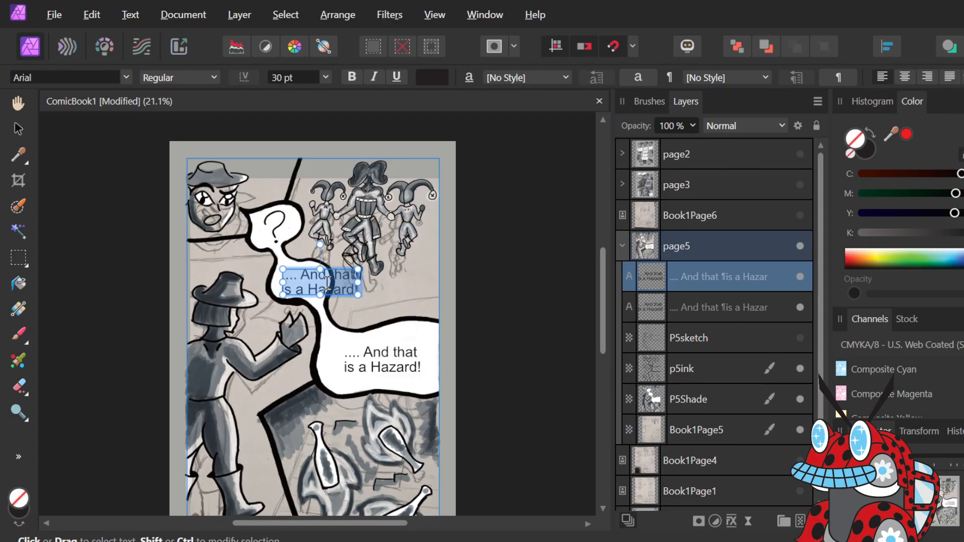
text(Odd)
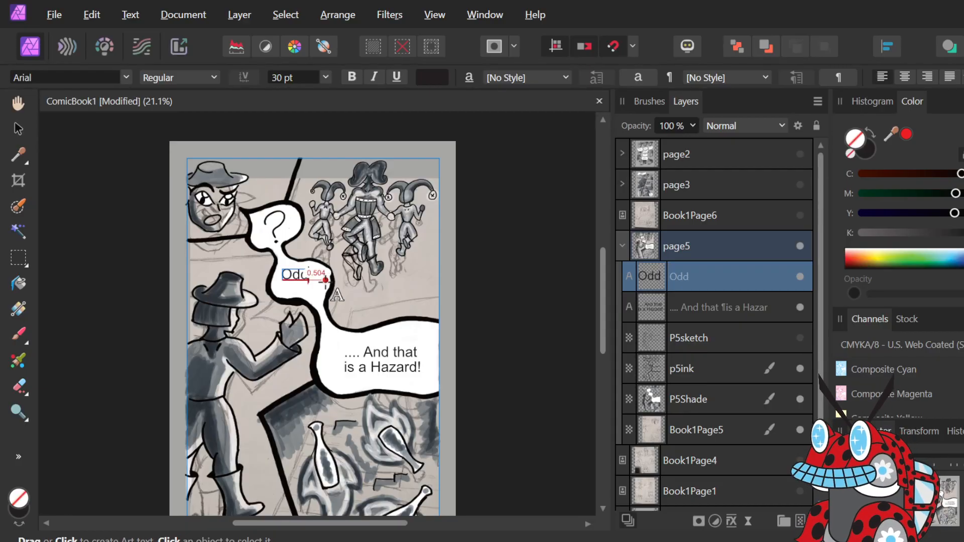
text(?)
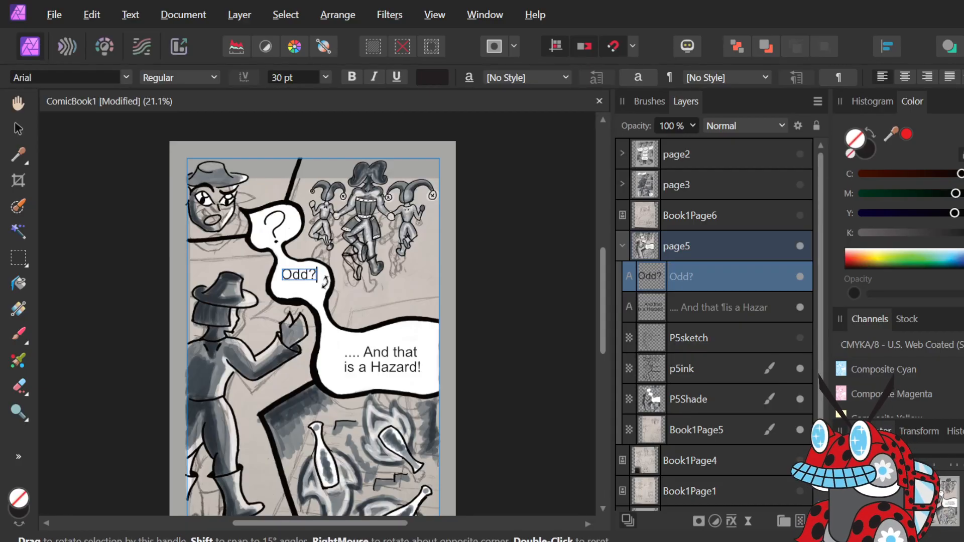
text(...)
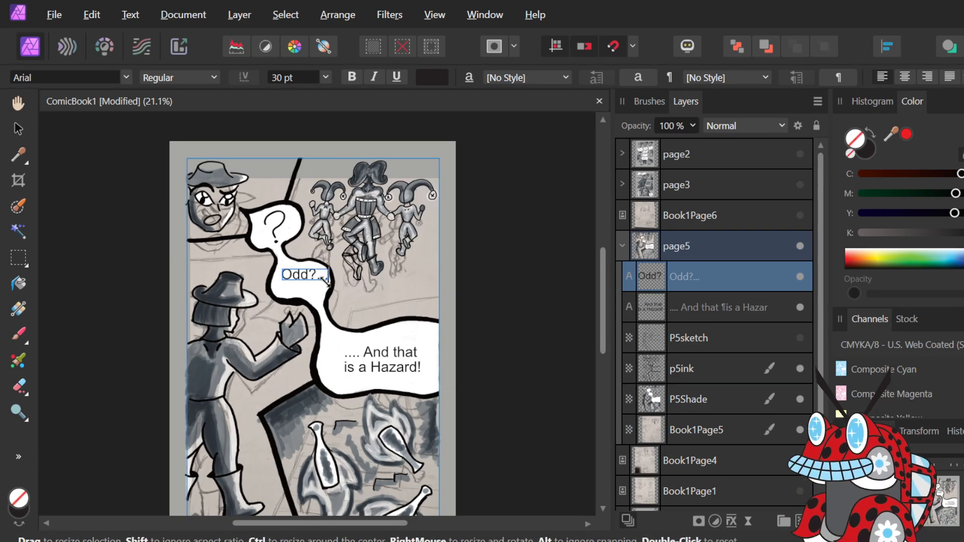
key(Escape)
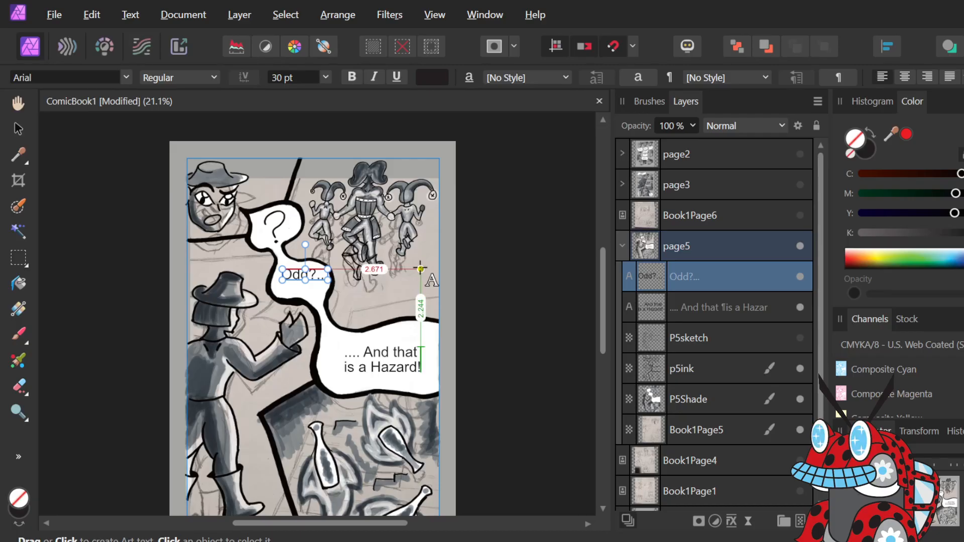
Centre the "Odd?..." text in the middle part of the bubble and insert a space before its dots.
key(v)
scroll(206, 275, up, 4)
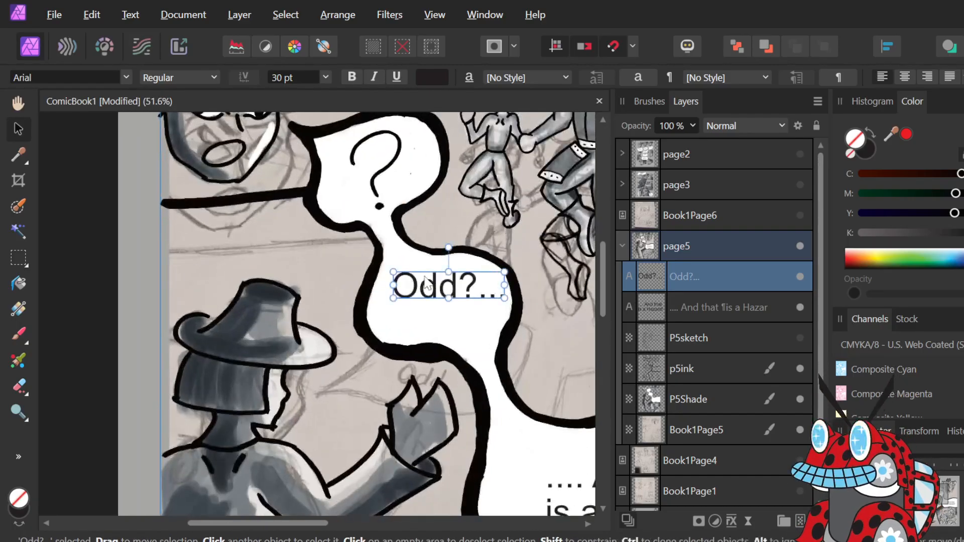
drag(446, 291, 437, 309)
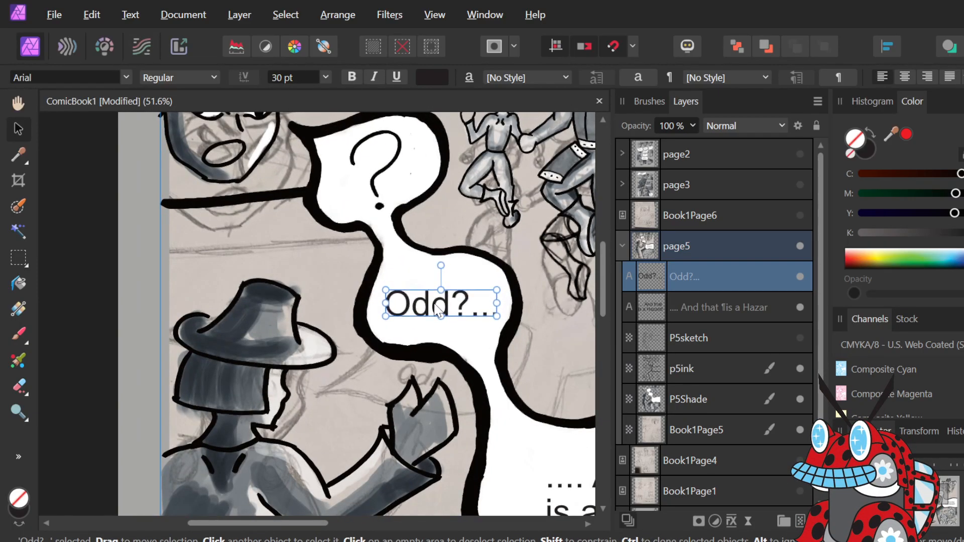
double_click(470, 303)
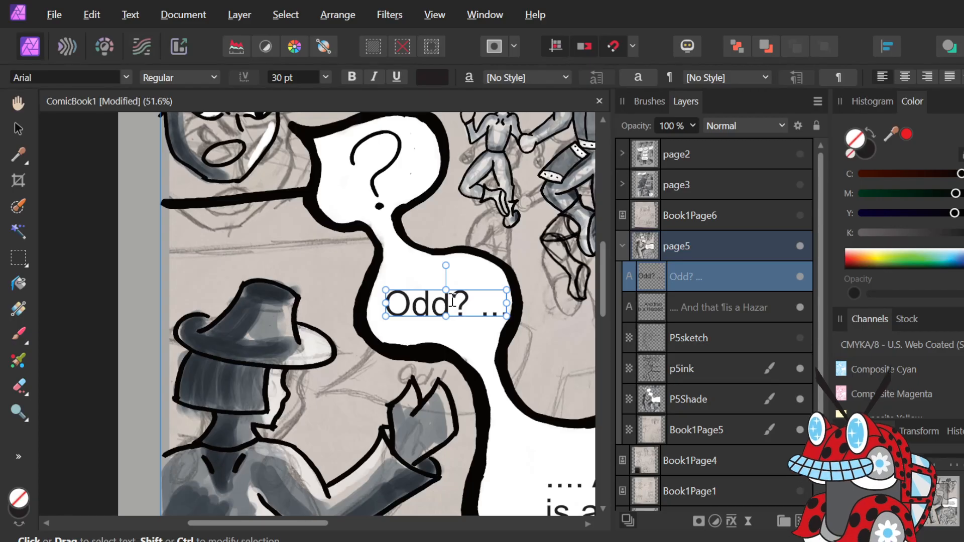
key(Escape)
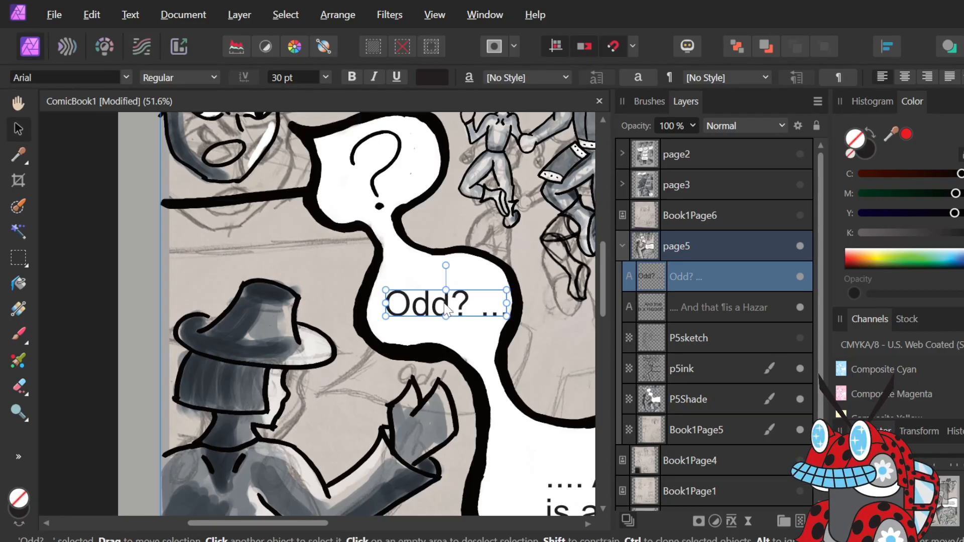
drag(444, 303, 449, 301)
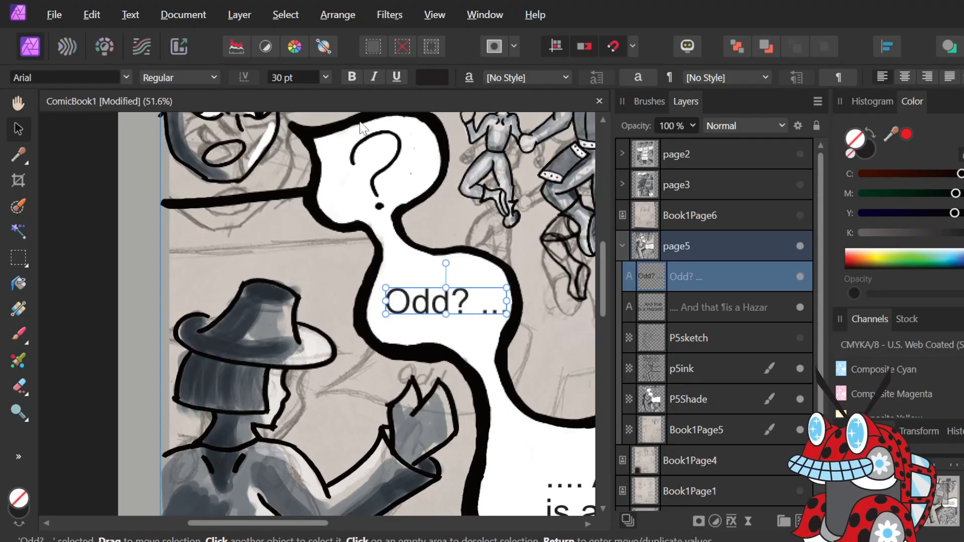
Set the font size of the "Odd? ..." text in the middle part of the bubble to 24 pt.
click(326, 78)
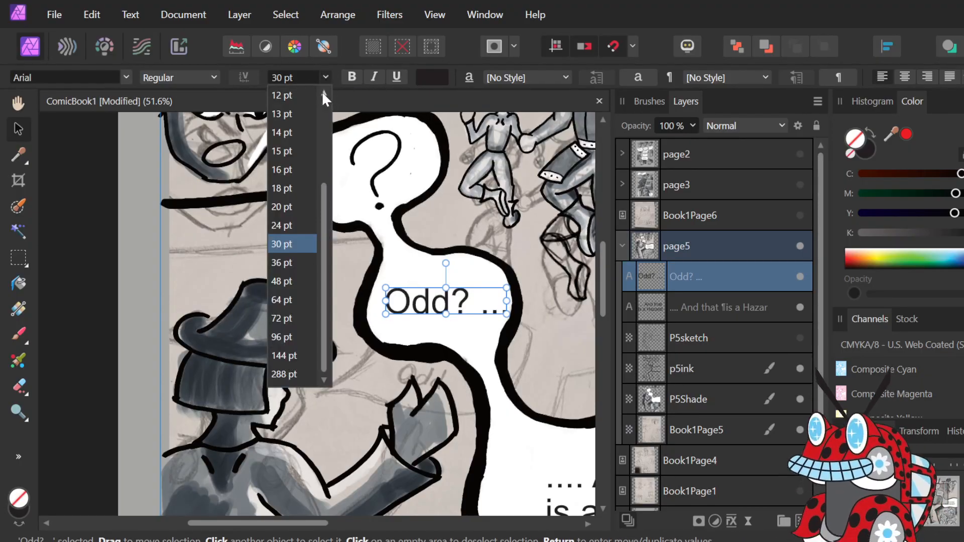
click(293, 225)
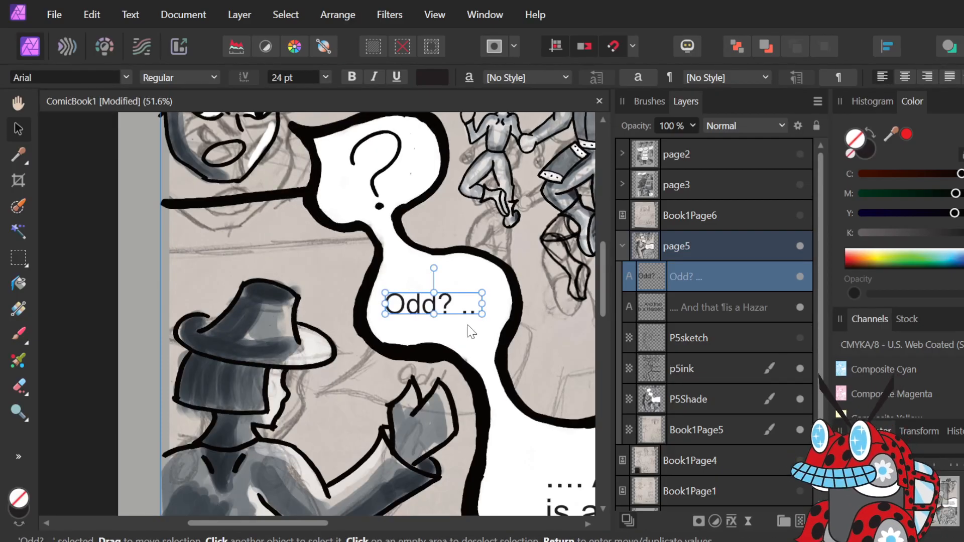
key(t)
scroll(468, 323, down, 4)
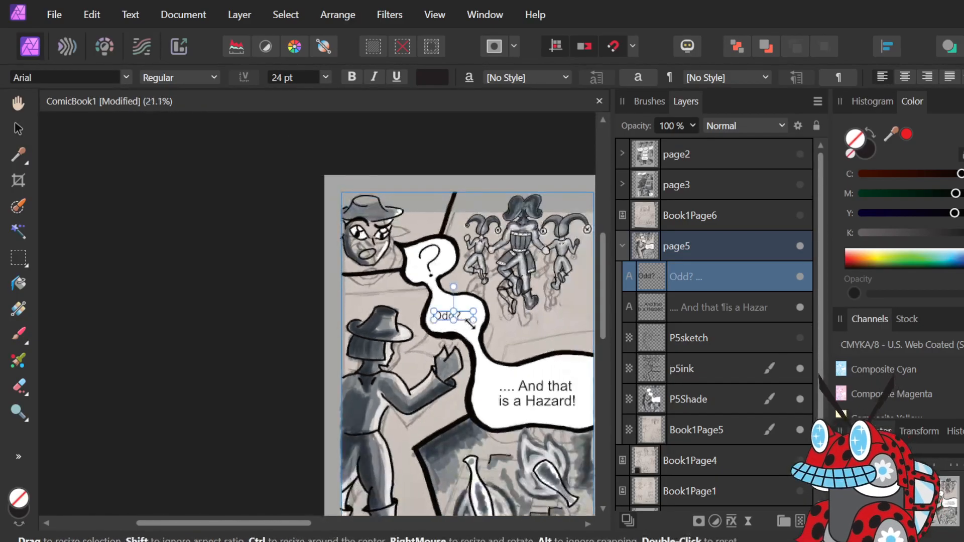
scroll(473, 324, right, 2)
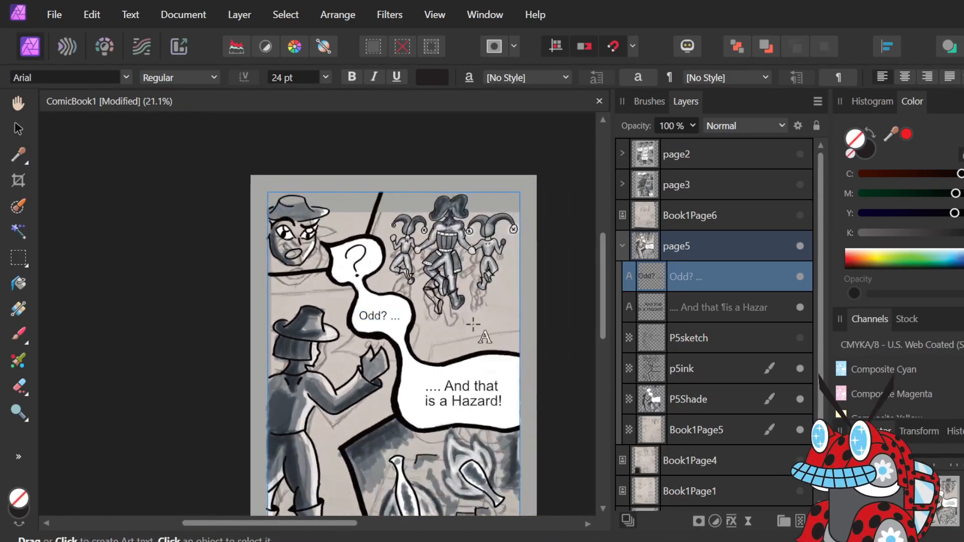
Try the ".... And that is a Hazard!" text at 24 pt, and return it to 30 pt.
click(457, 394)
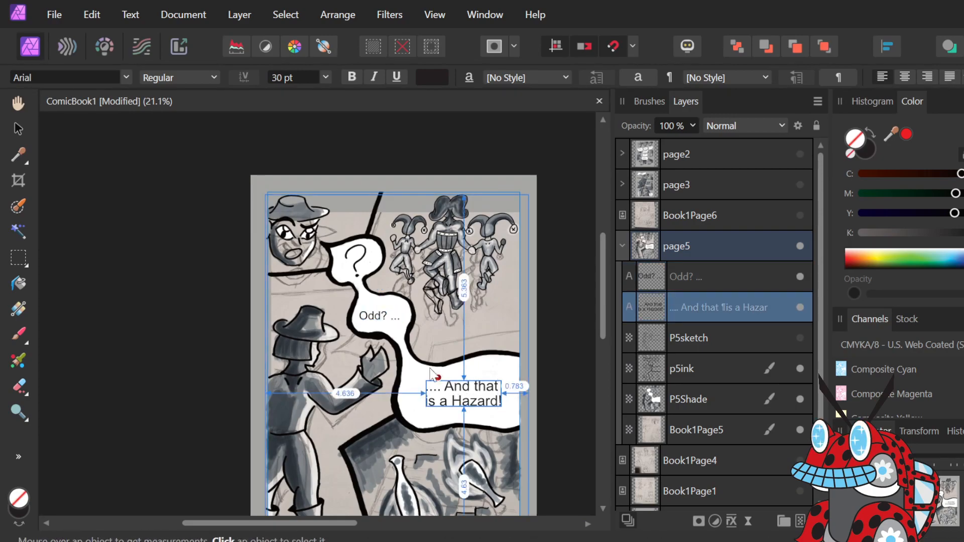
key(ctrl+a)
click(325, 77)
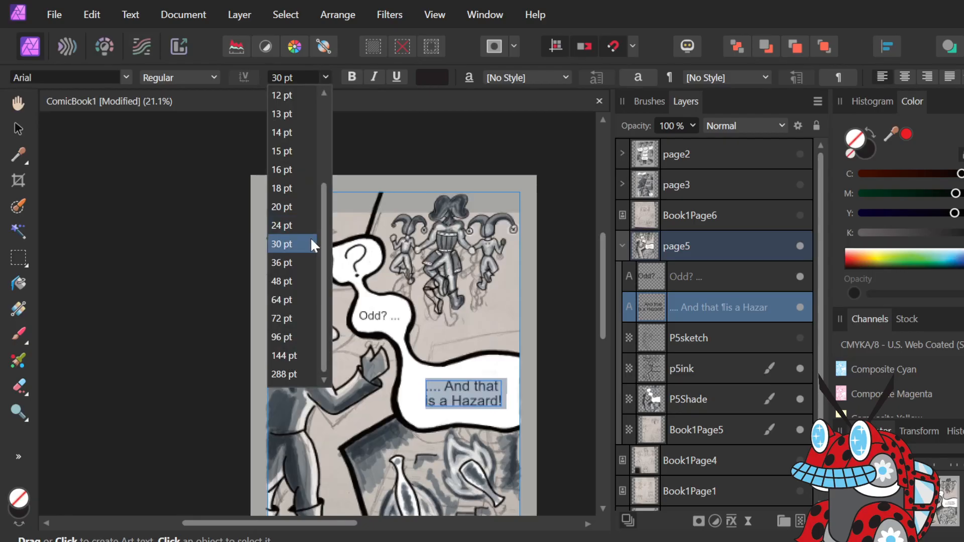
click(295, 225)
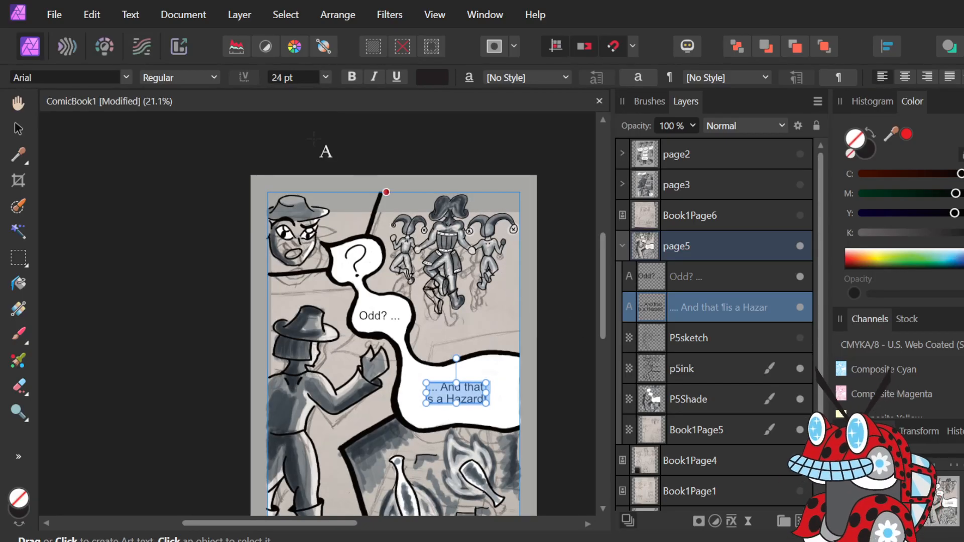
click(215, 77)
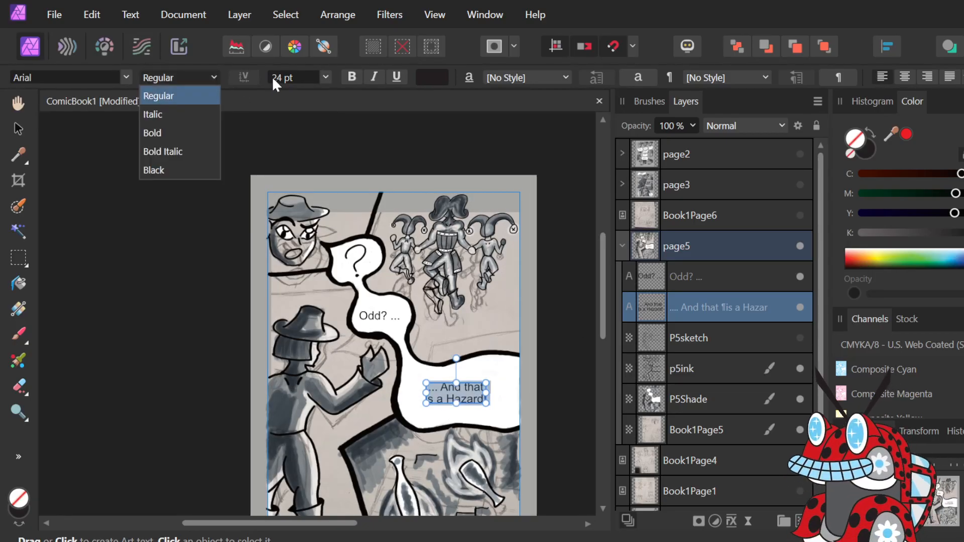
click(325, 78)
click(325, 78)
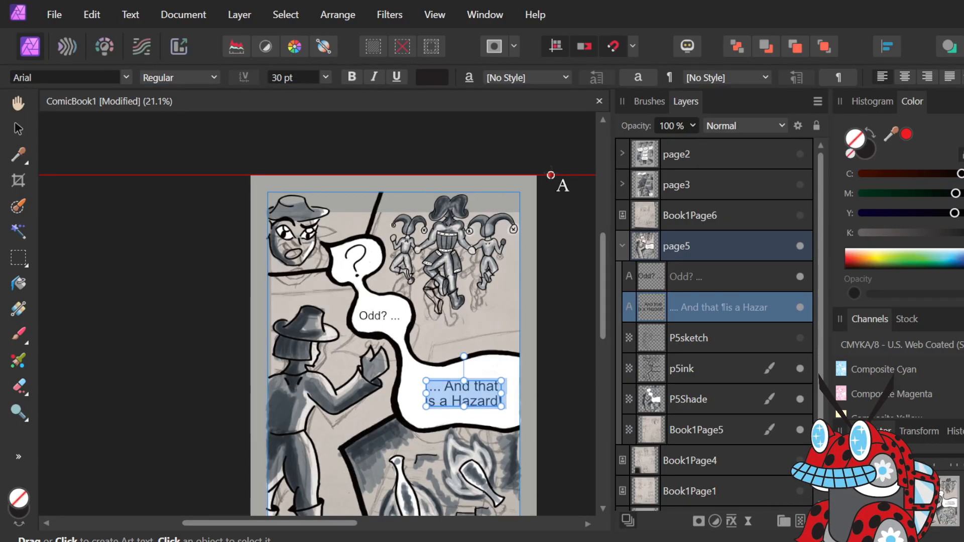
key(Escape)
text(vbb)
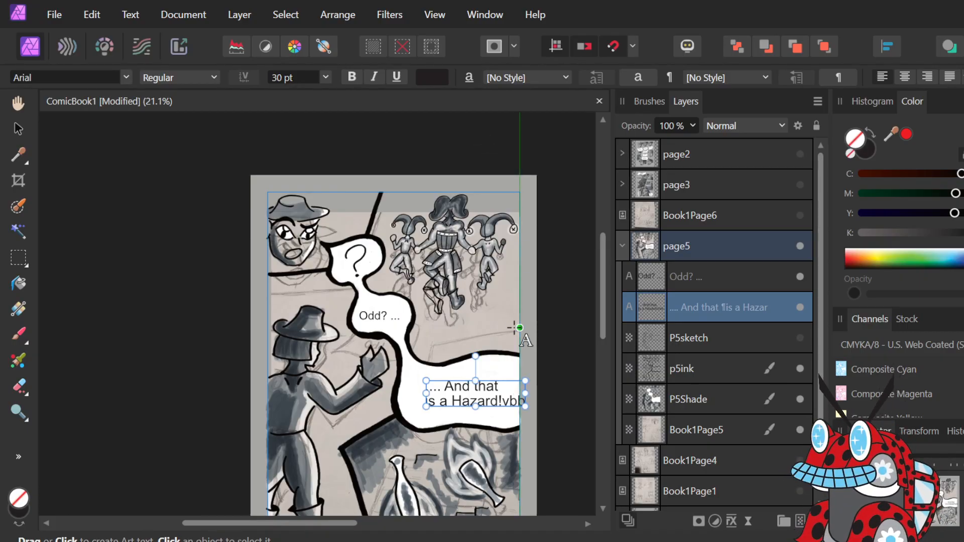
key(ctrl+z)
key(ctrl+a)
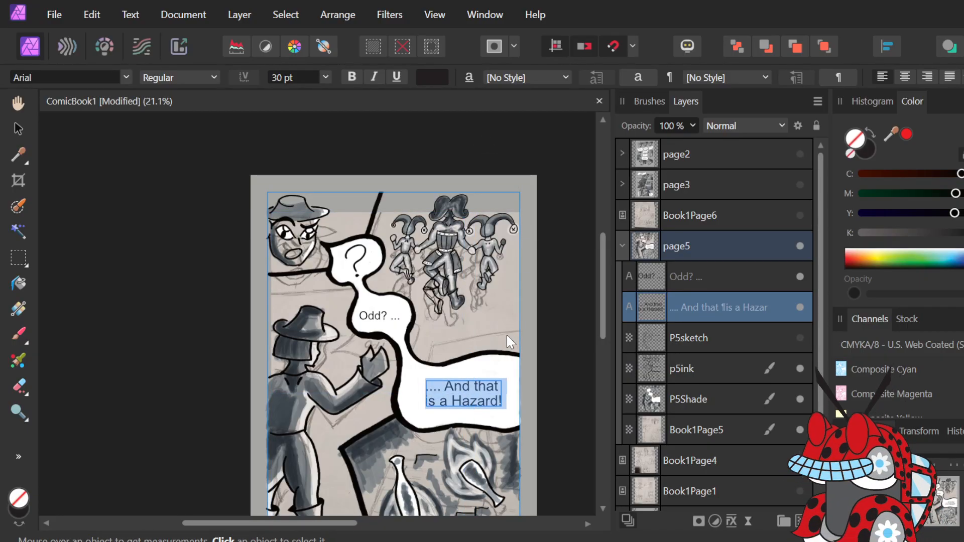
Finish editing the ".... And that is a Hazard!" text and switch to the Paint Brush tool.
key(Escape)
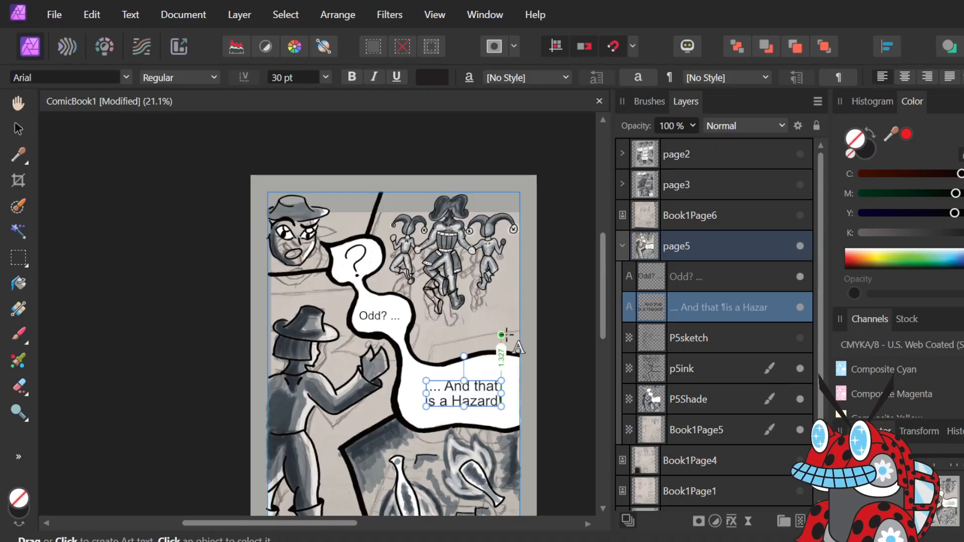
key(v)
key(b)
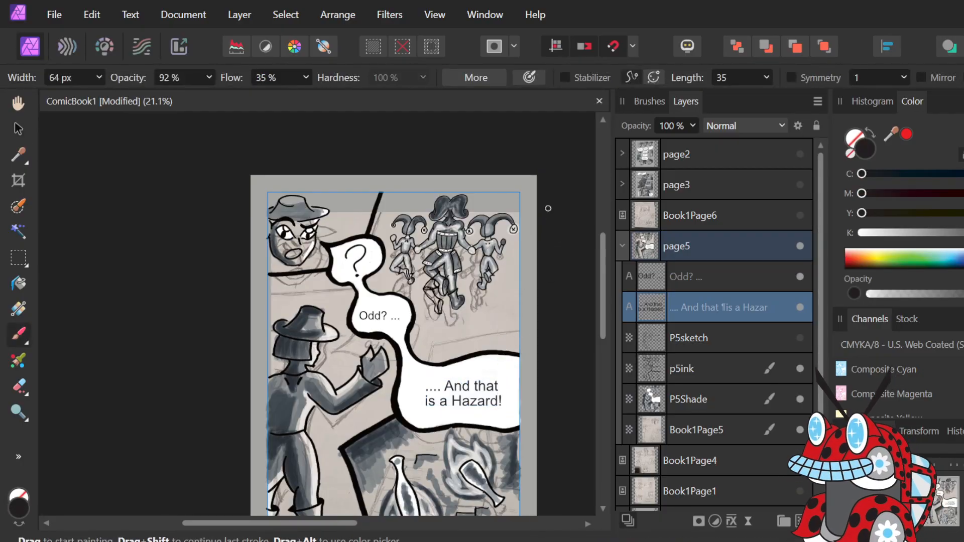
Hide the Book1Page5 pencil sketch layer inside the page5 group.
scroll(544, 273, down, 2)
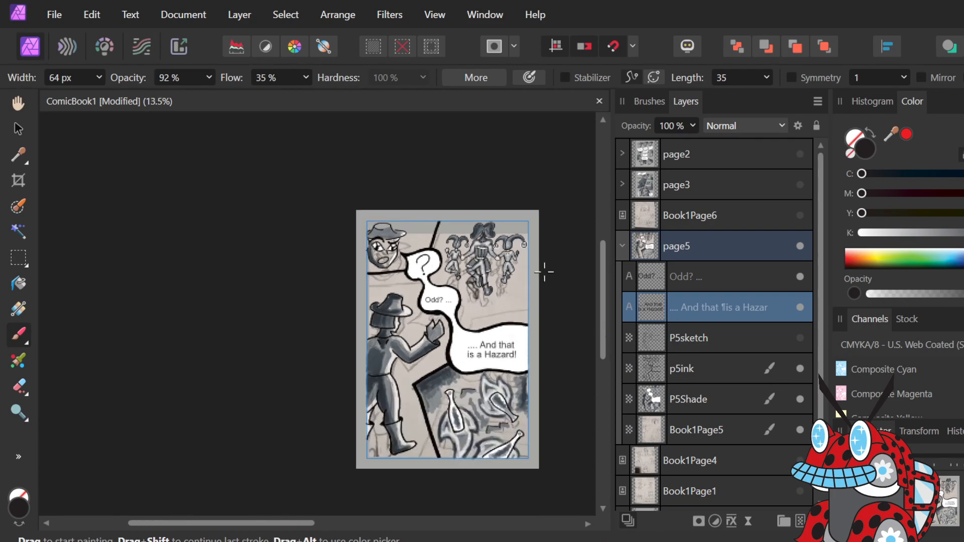
scroll(543, 274, up, 2)
scroll(480, 306, down, 1)
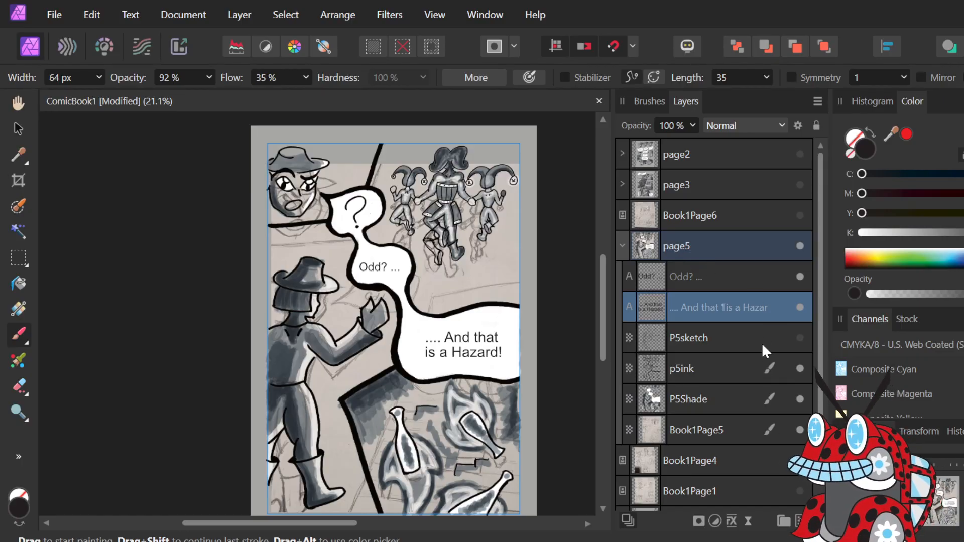
click(799, 430)
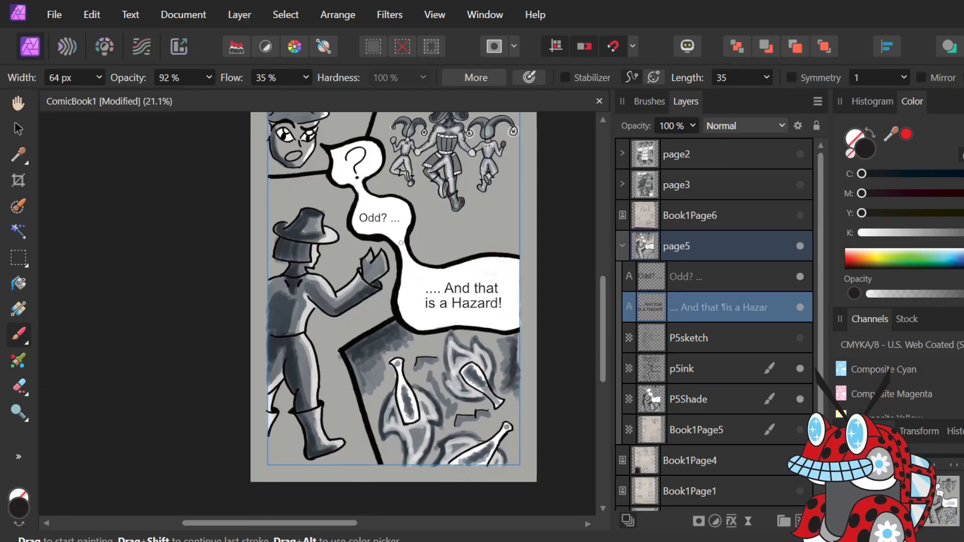
scroll(402, 242, down, 2)
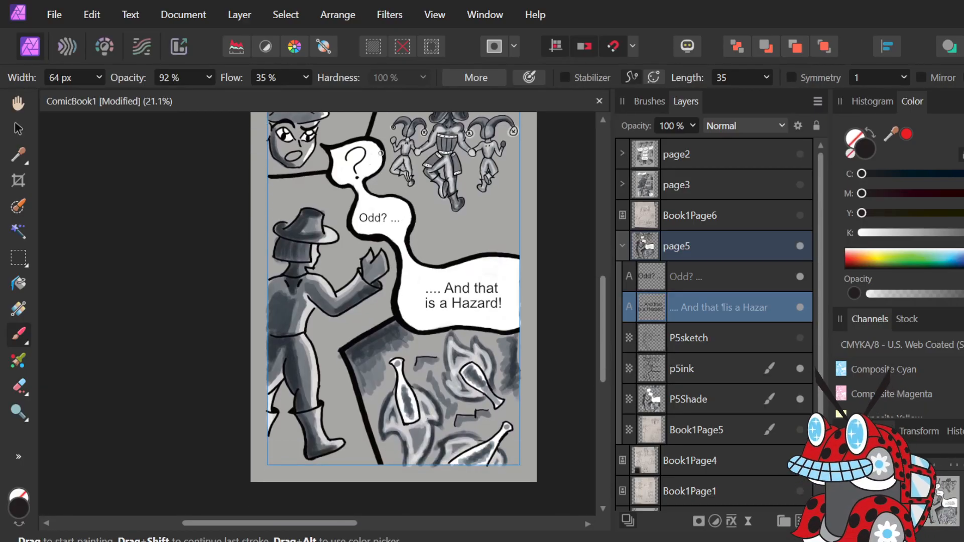
On the P5Shade layer, paint white highlights along the outer edge and finger of the hat-wearing figure's raised hand.
scroll(378, 303, up, 8)
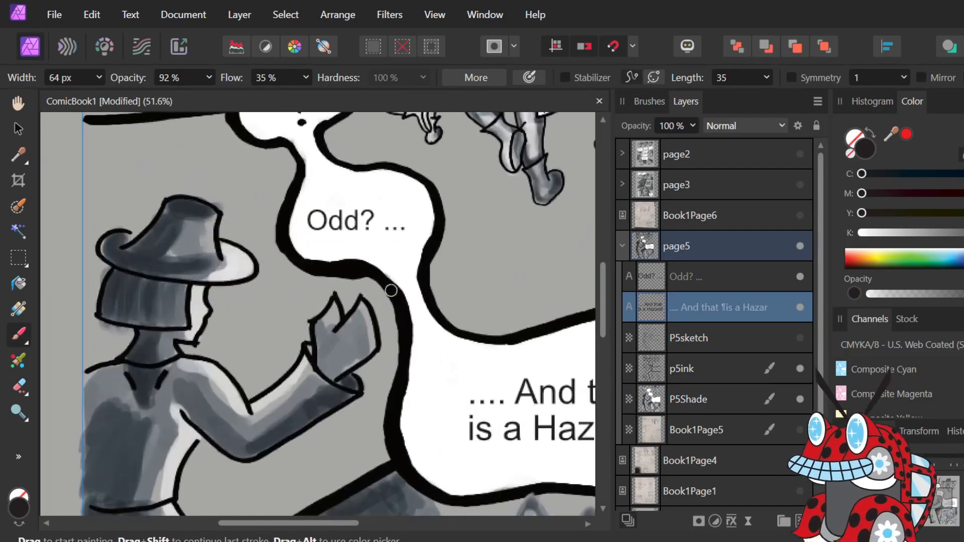
scroll(378, 302, left, 3)
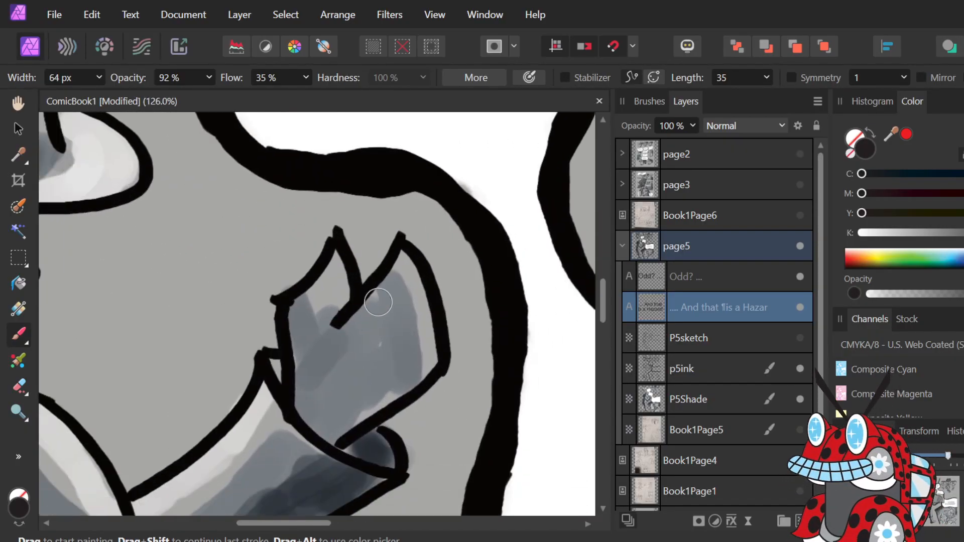
click(710, 378)
click(706, 390)
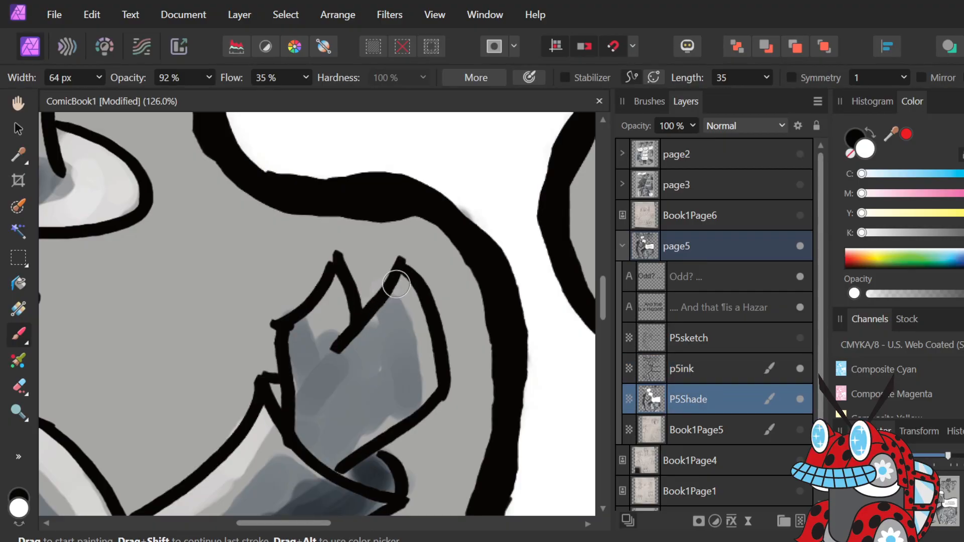
mouse_move(396, 283)
mouse_down()
mouse_move(428, 346)
mouse_move(407, 302)
mouse_move(416, 400)
mouse_up()
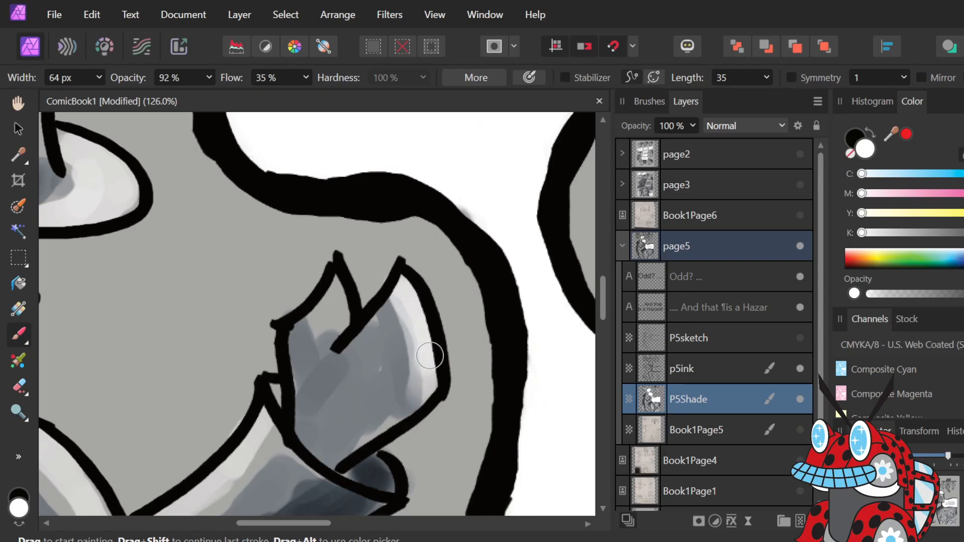
drag(336, 288, 318, 317)
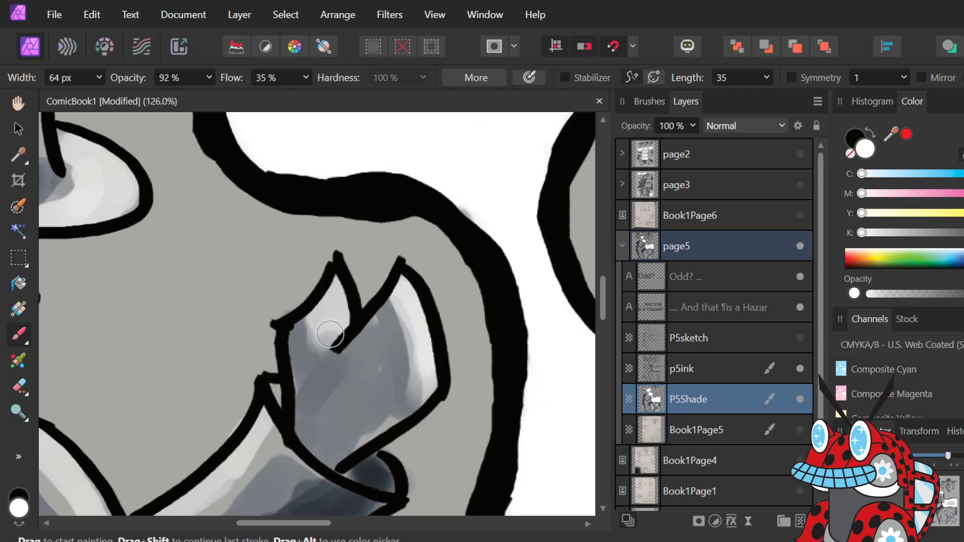
mouse_move(330, 333)
mouse_down()
mouse_move(307, 360)
mouse_move(315, 334)
mouse_up()
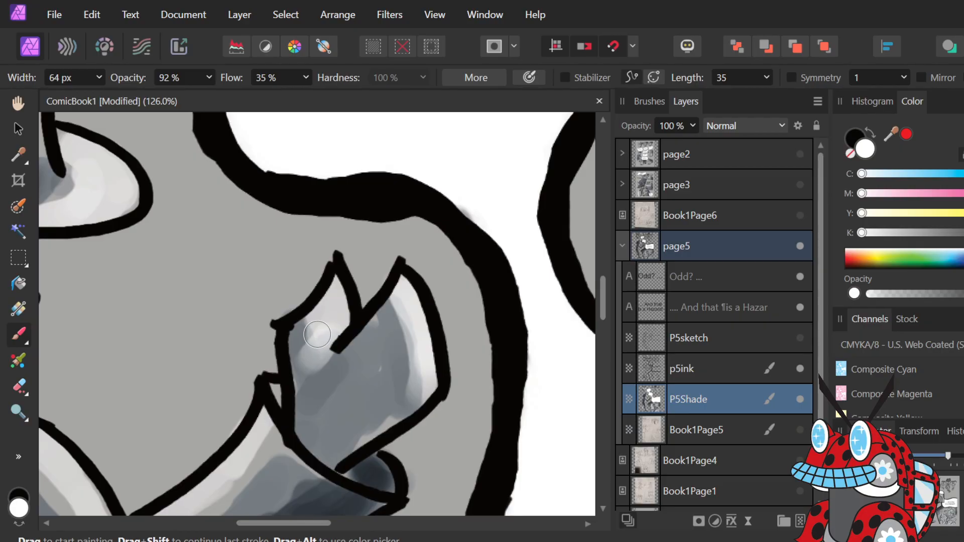
Examine the whole of page 5, checking the shading, inks and bubble lettering in every panel.
scroll(317, 335, down, 5)
scroll(319, 333, down, 1)
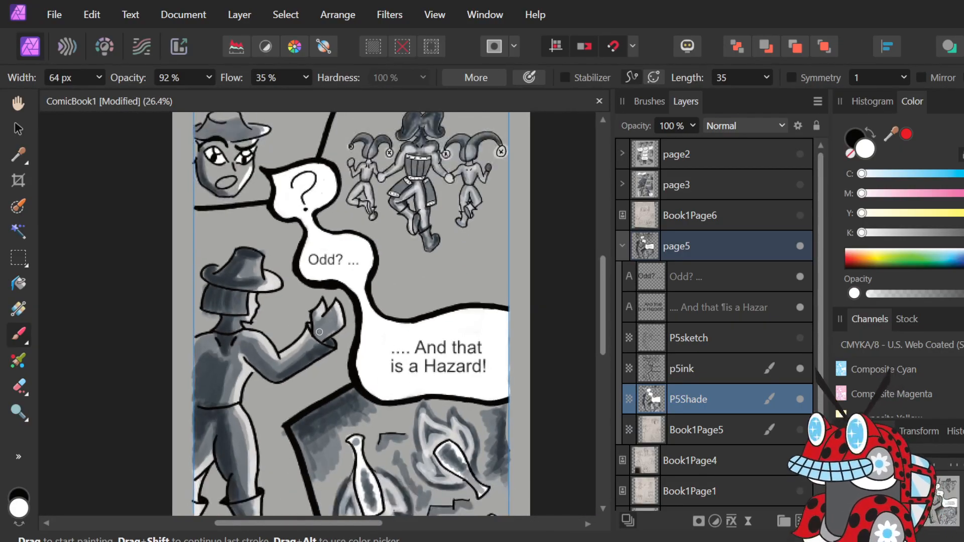
scroll(320, 332, up, 1)
scroll(319, 332, down, 2)
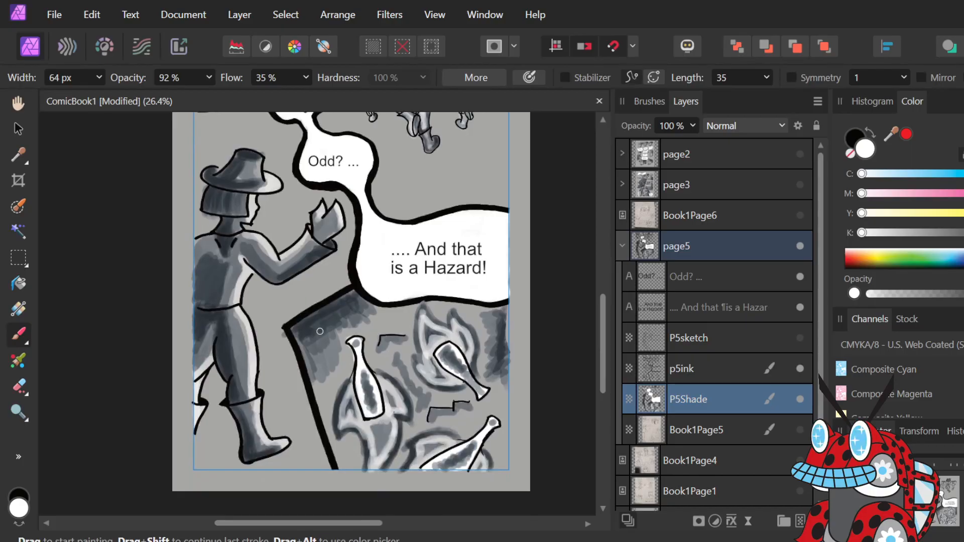
scroll(320, 331, up, 5)
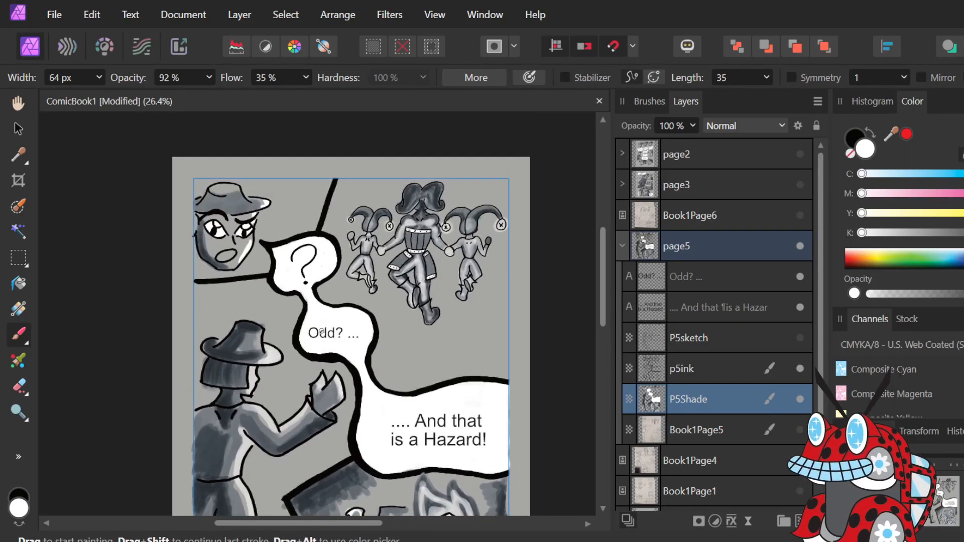
scroll(321, 331, up, 1)
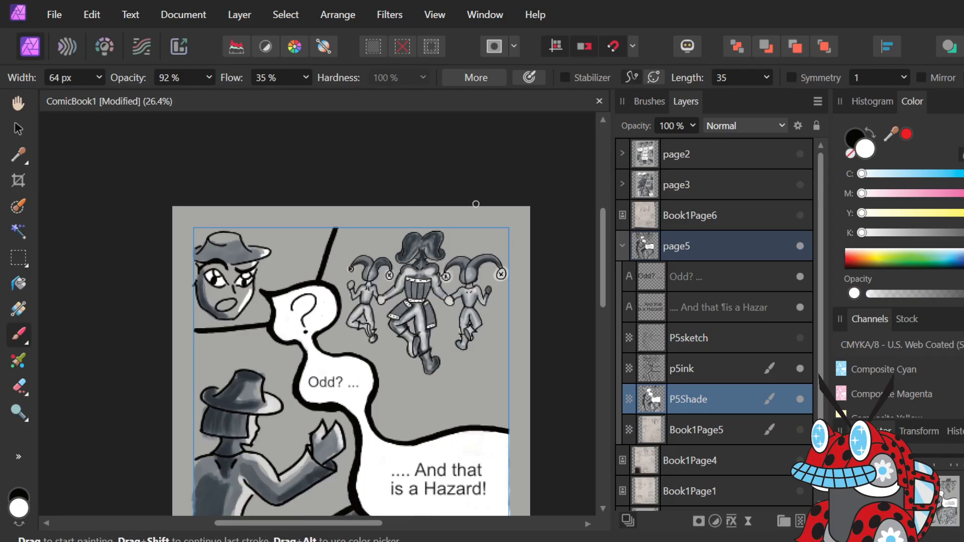
scroll(444, 263, down, 2)
scroll(437, 276, up, 1)
scroll(432, 284, down, 3)
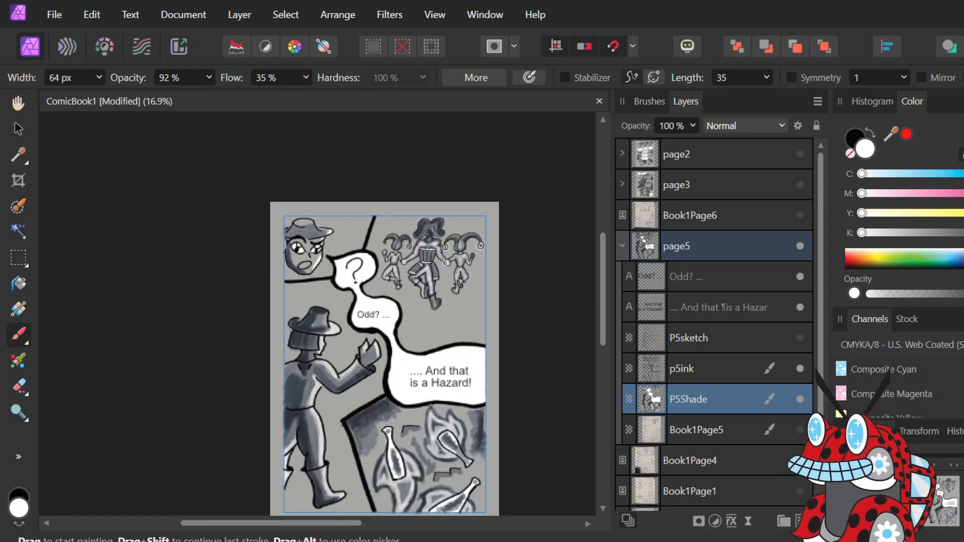
scroll(429, 288, up, 3)
scroll(424, 288, down, 4)
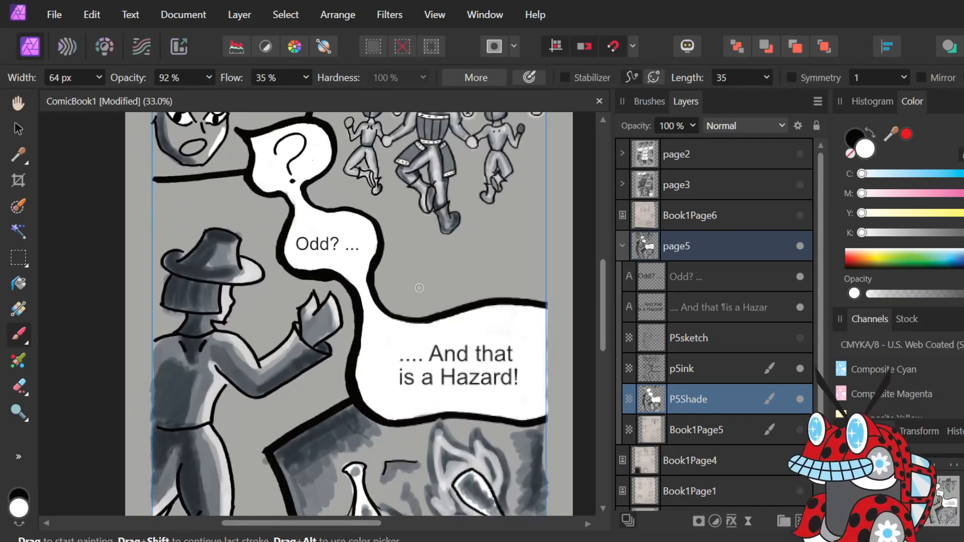
scroll(421, 288, down, 2)
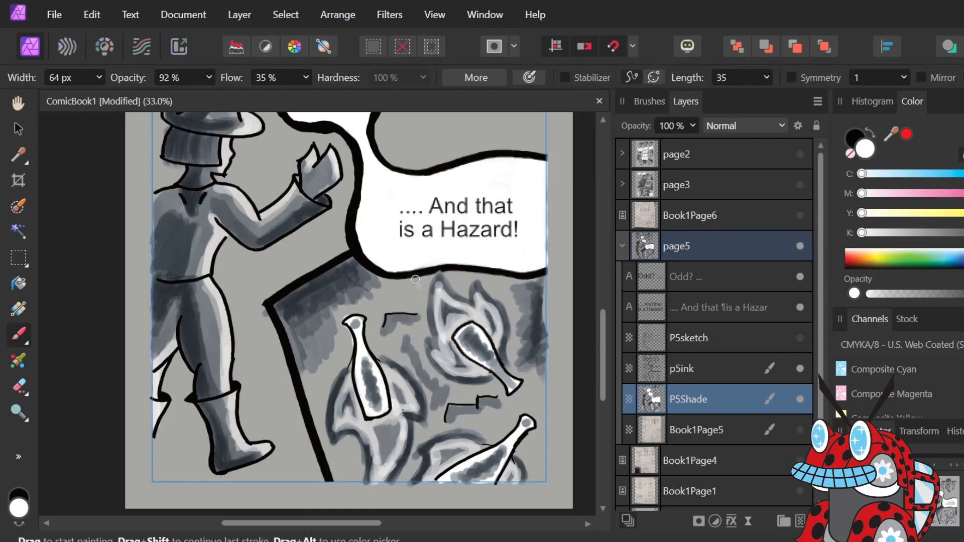
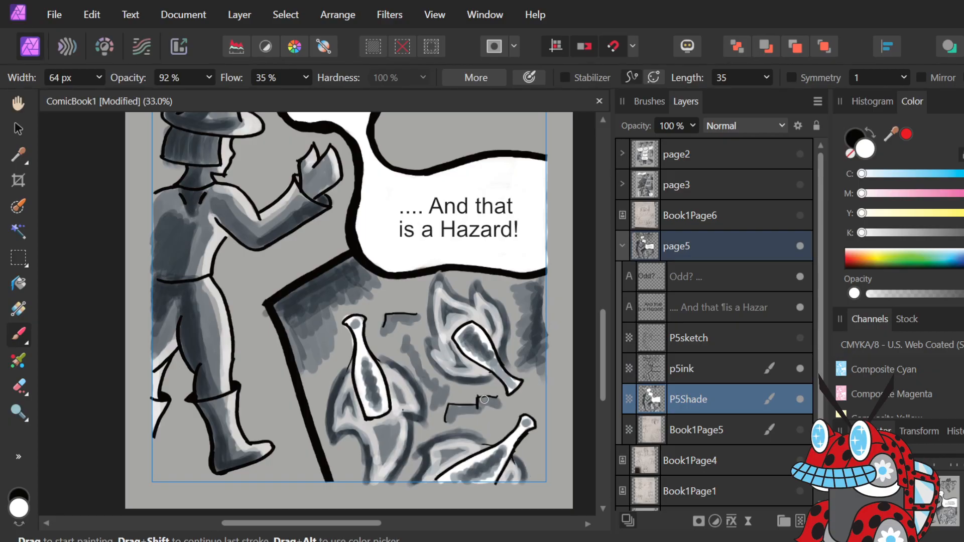
scroll(485, 399, up, 3)
scroll(480, 397, down, 2)
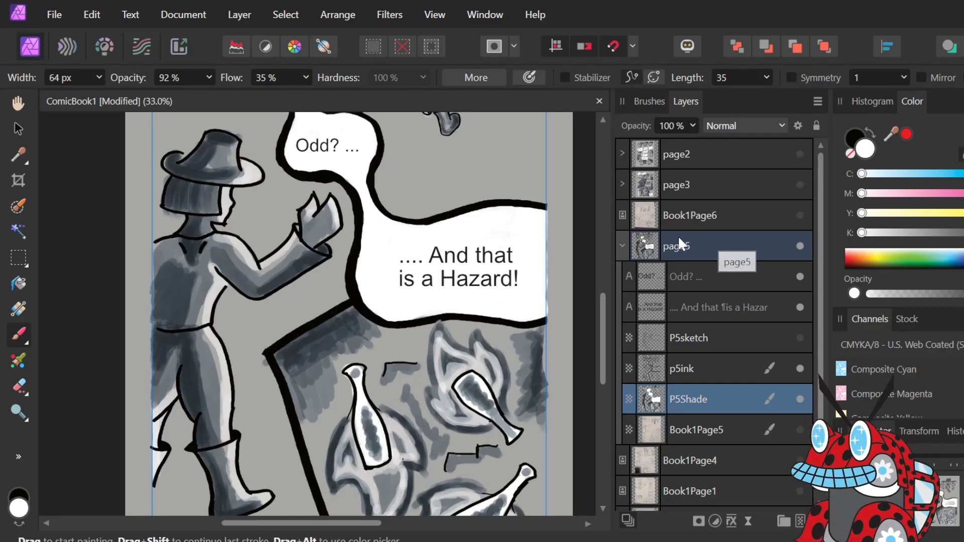
Check the layers inside the page5 group and collapse the group.
click(622, 246)
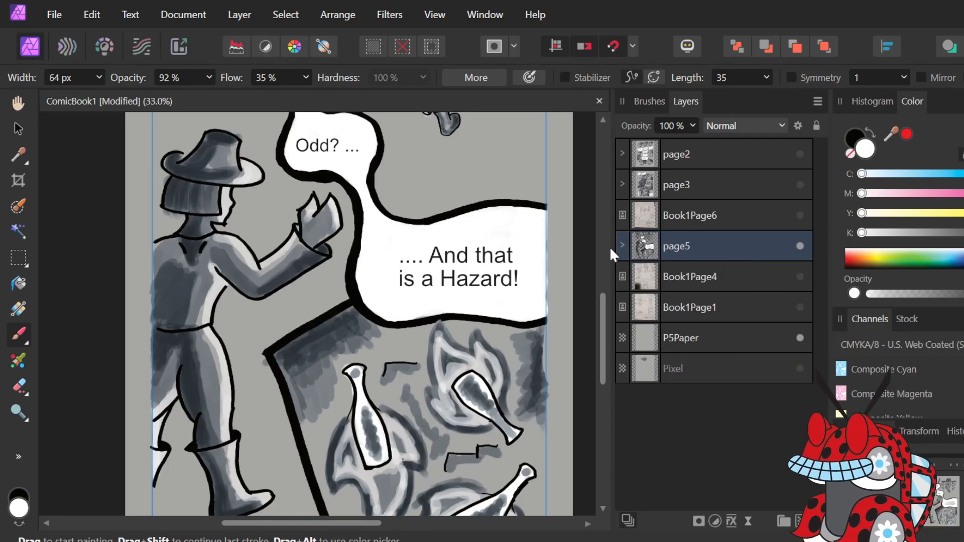
click(622, 245)
scroll(748, 423, down, 2)
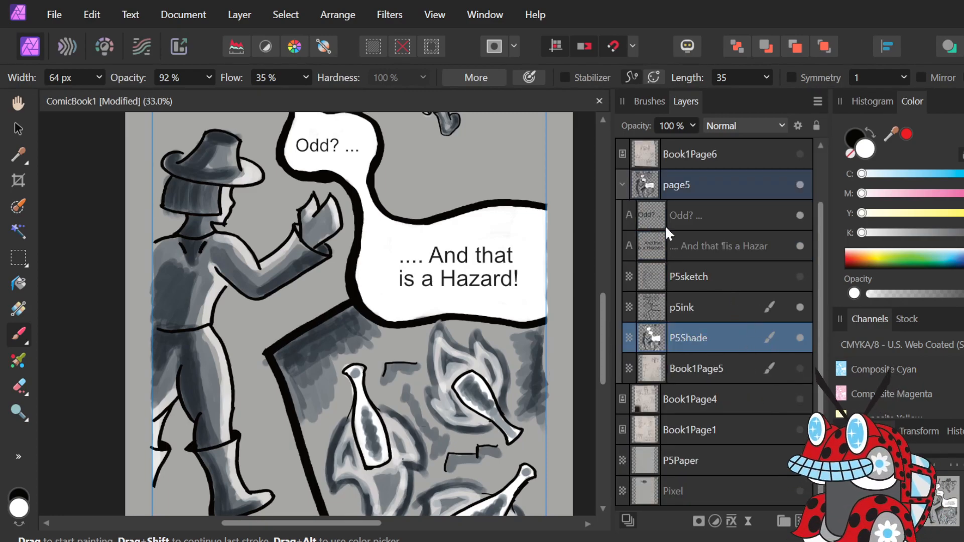
click(622, 185)
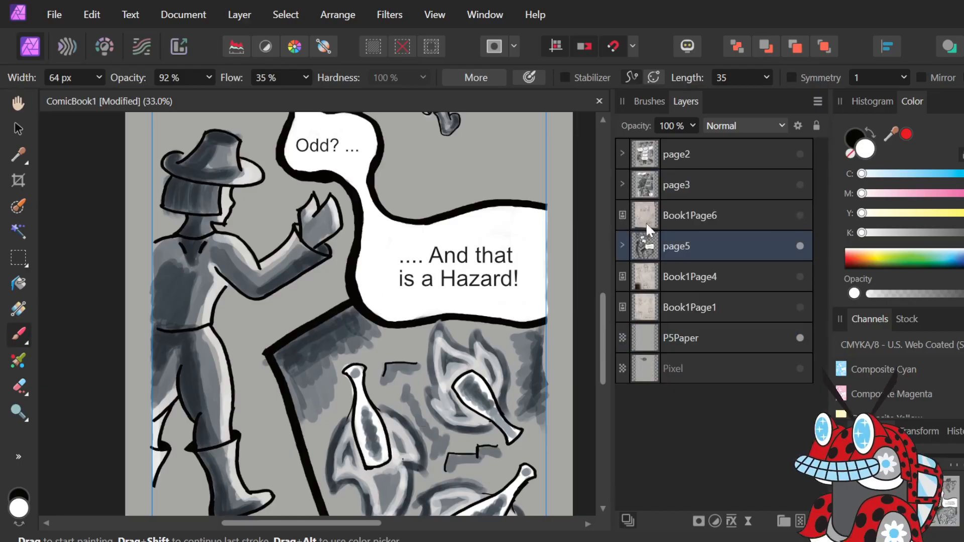
Duplicate the P5Paper layer, place the copy inside the page5 group directly beneath P5Shade, and collapse the group.
click(696, 338)
right_click(696, 338)
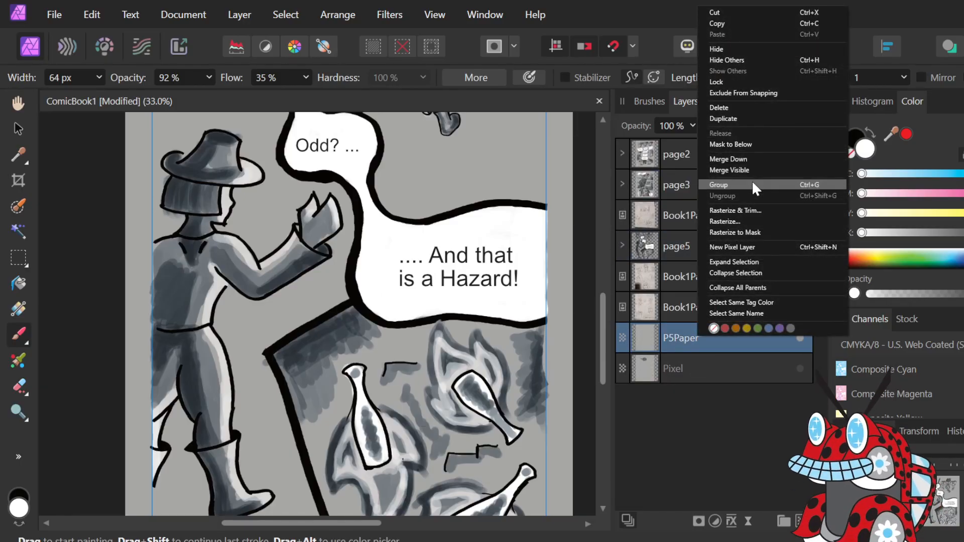
click(746, 119)
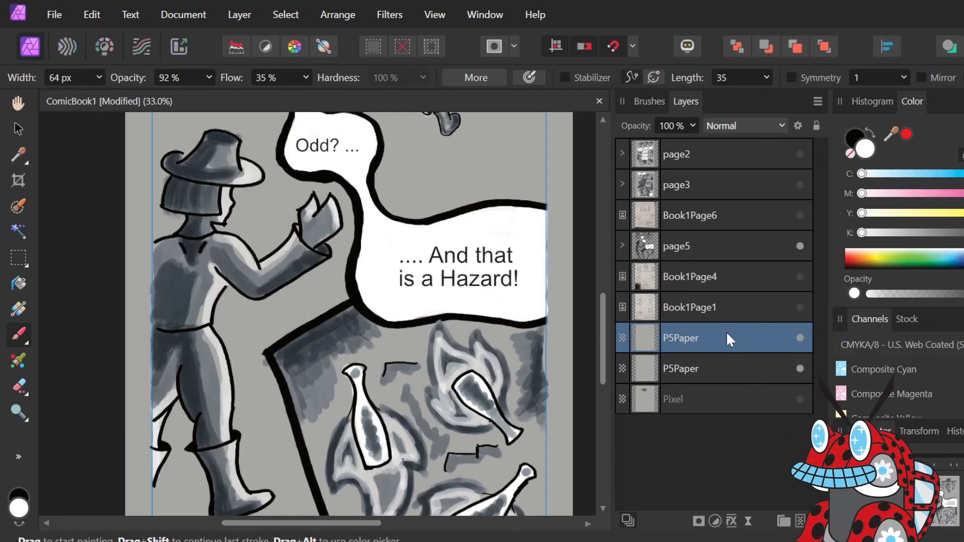
drag(728, 339, 720, 240)
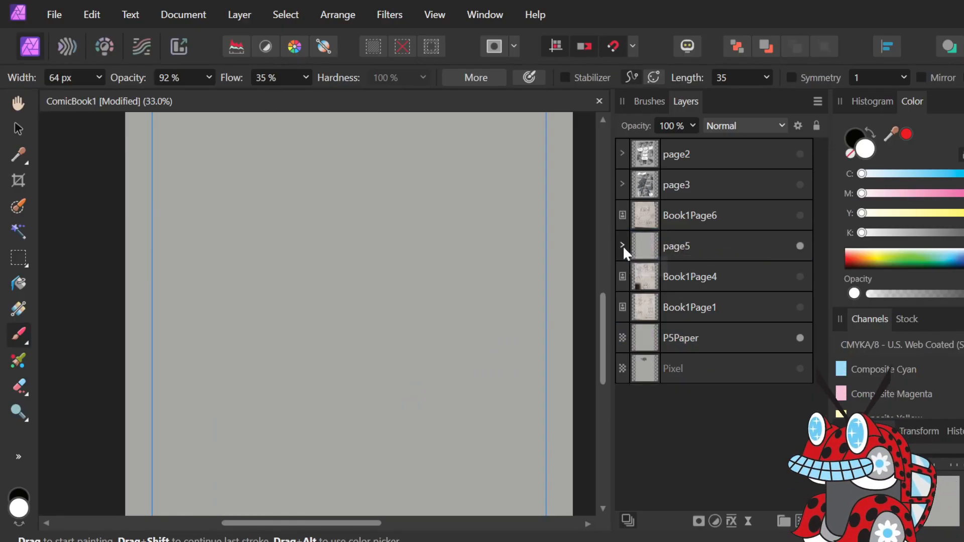
click(622, 245)
mouse_move(685, 275)
mouse_down()
mouse_move(706, 396)
mouse_move(703, 437)
mouse_up()
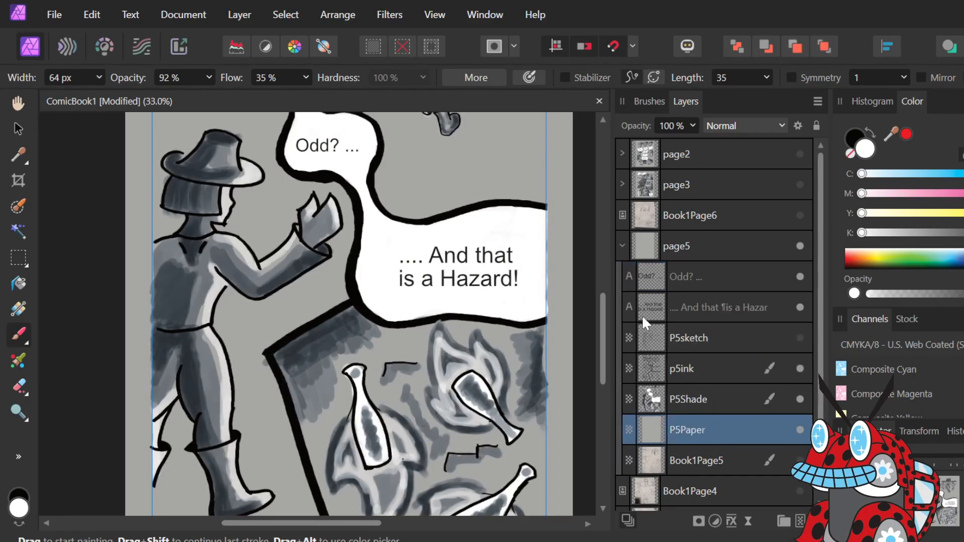
scroll(391, 495, down, 2)
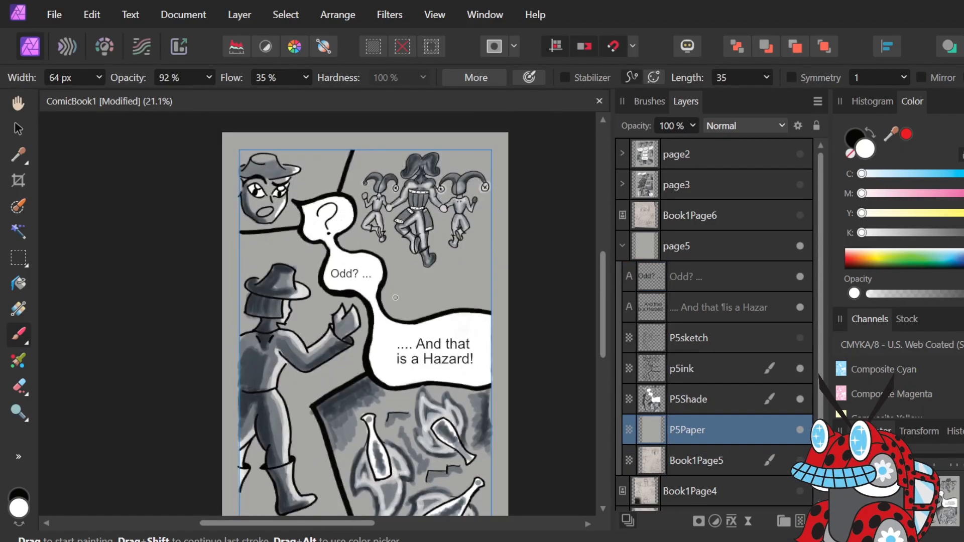
scroll(394, 297, down, 1)
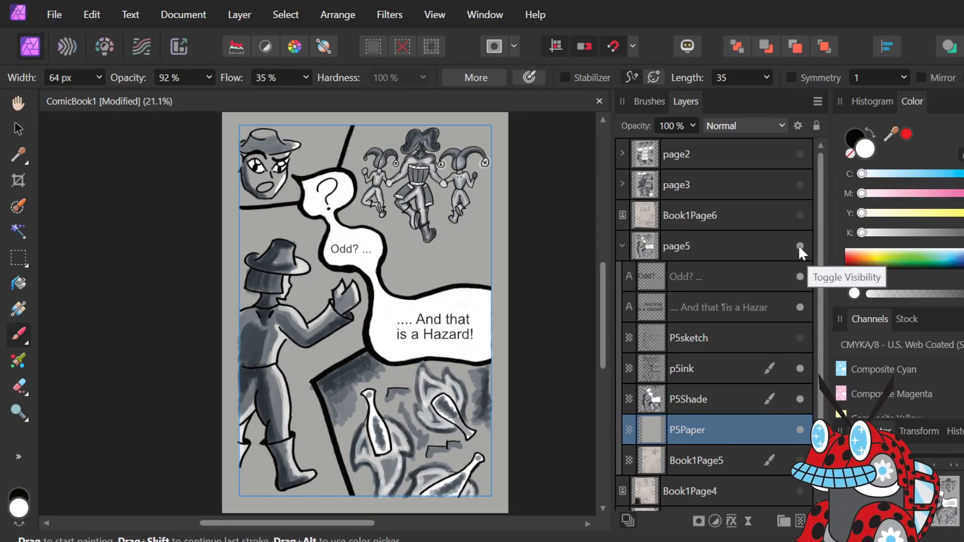
click(623, 246)
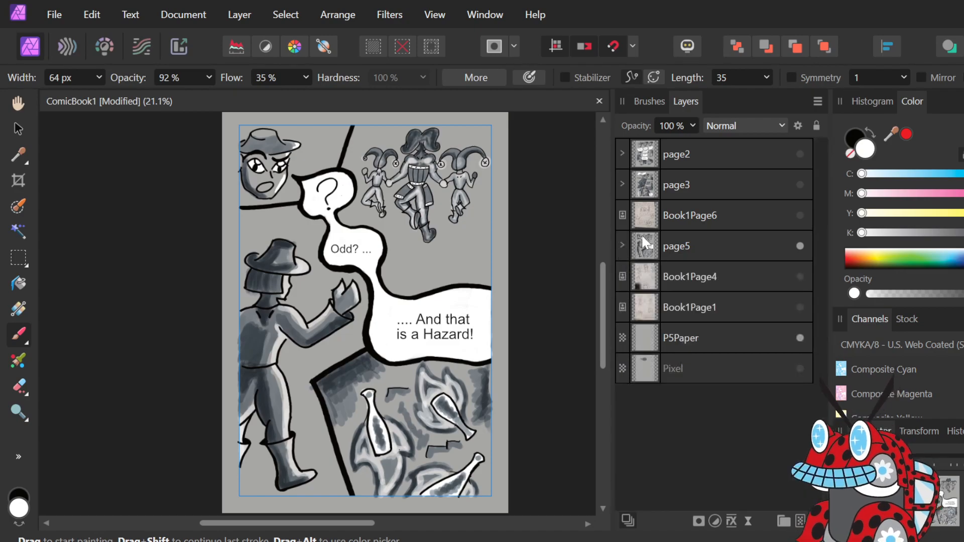
Show the page2 and page3 groups one at a time to compare their artwork with page 5.
click(799, 155)
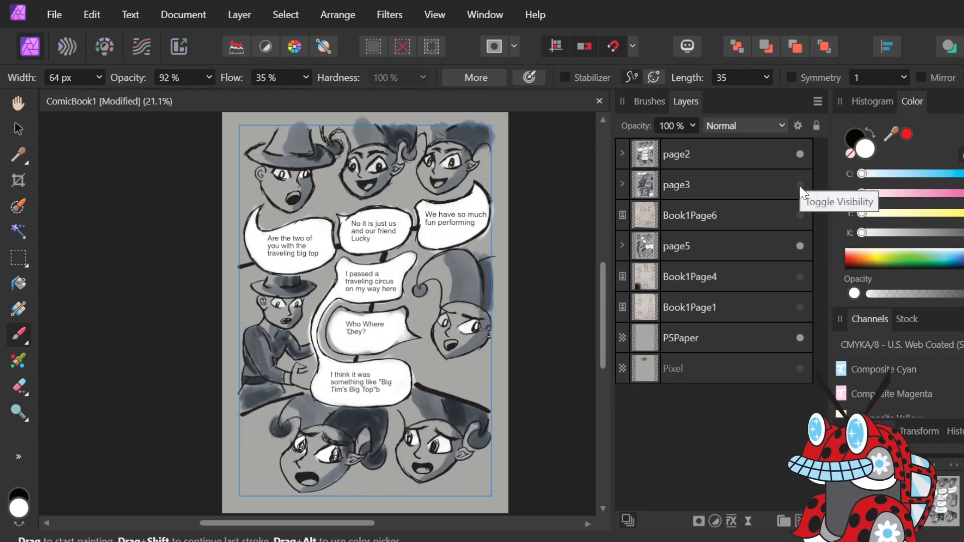
click(801, 155)
click(797, 184)
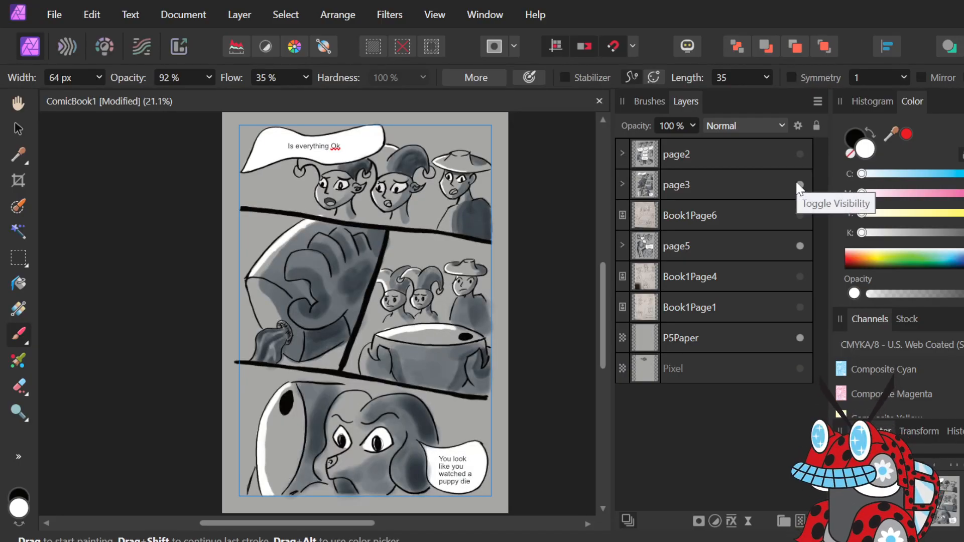
click(796, 182)
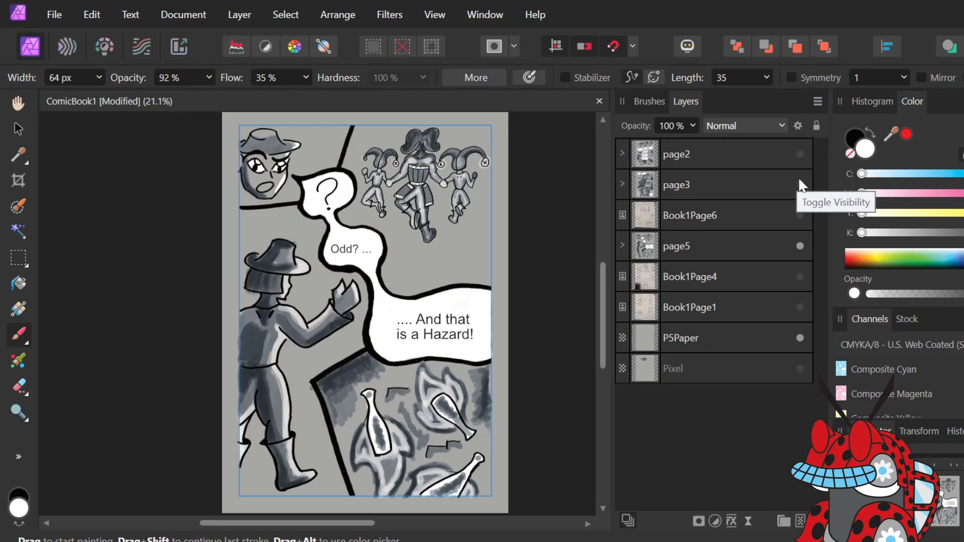
click(800, 154)
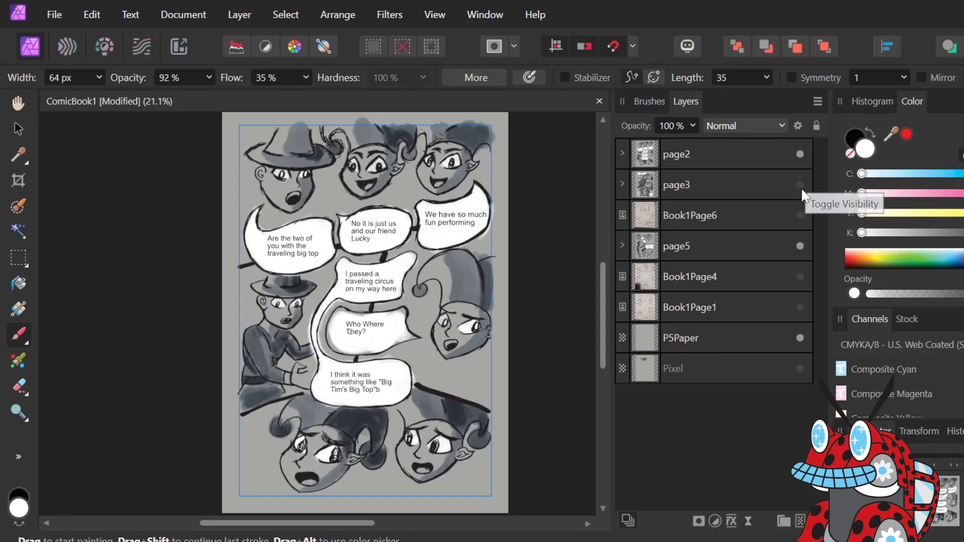
click(800, 154)
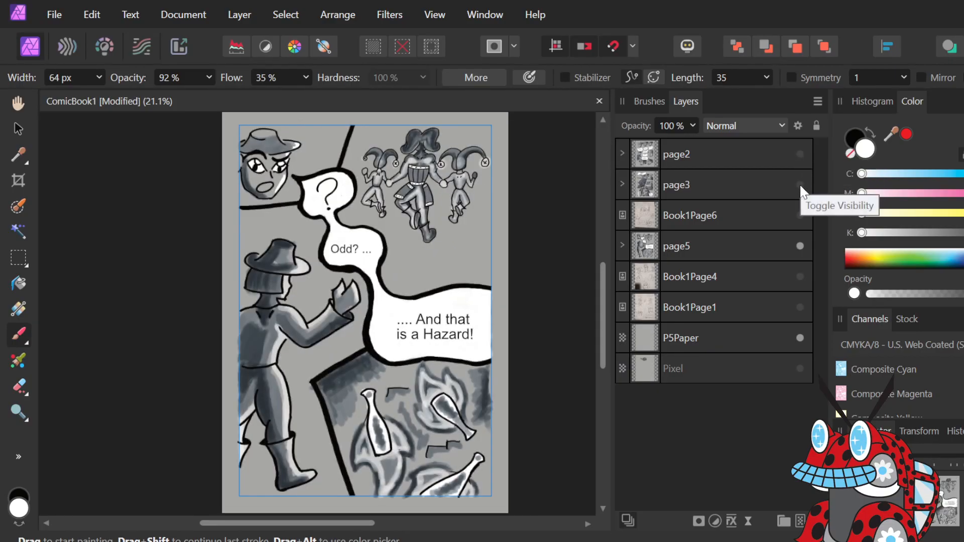
click(800, 185)
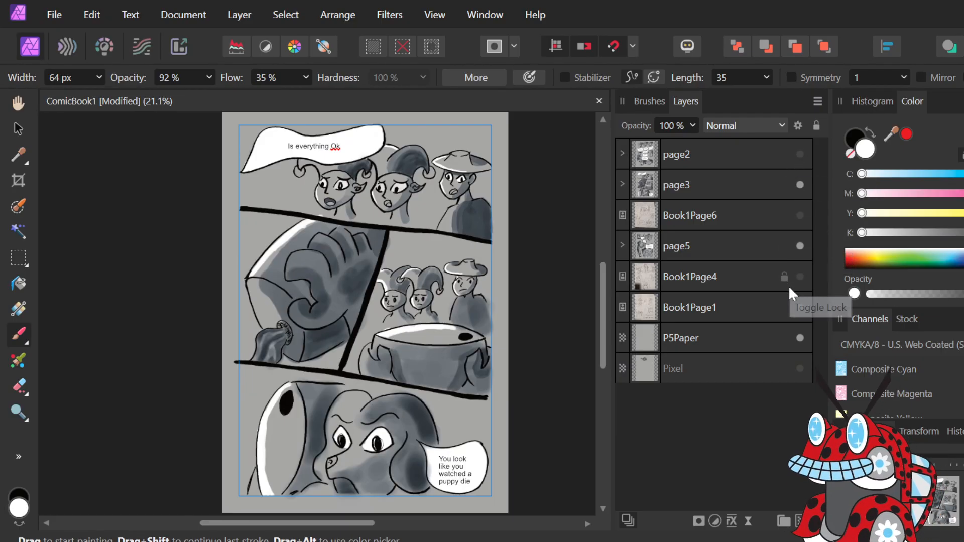
Show the Book1Page4 pencil sketch on its own and examine its panels and bubble lettering.
click(800, 276)
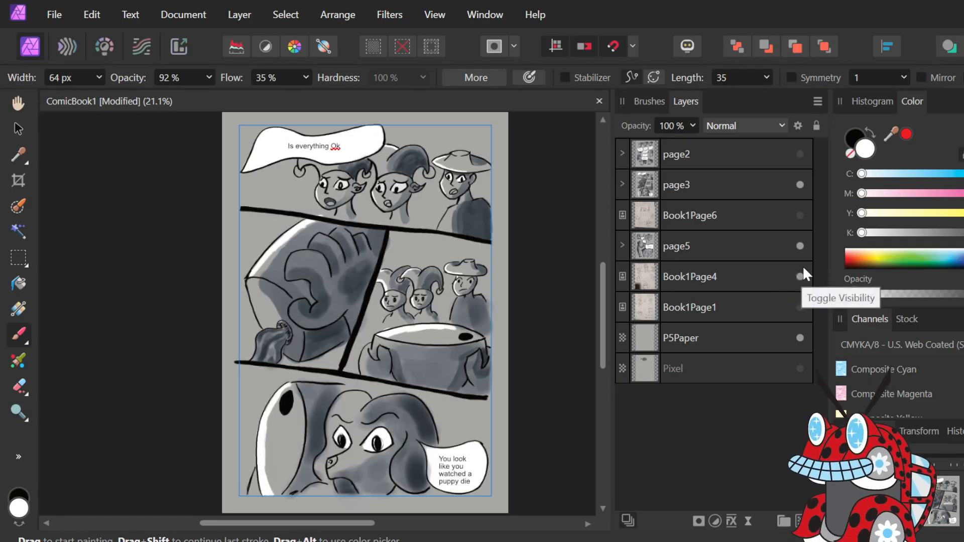
click(800, 185)
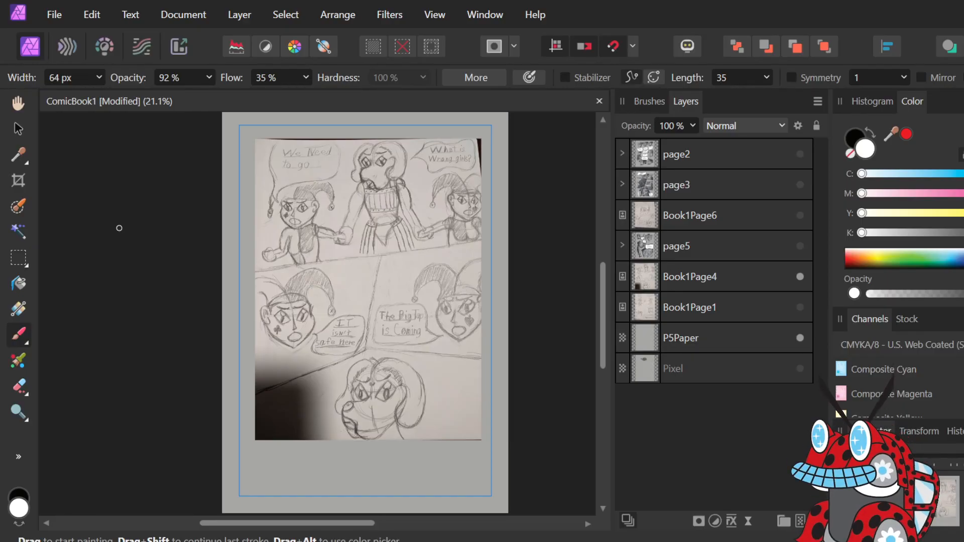
click(799, 276)
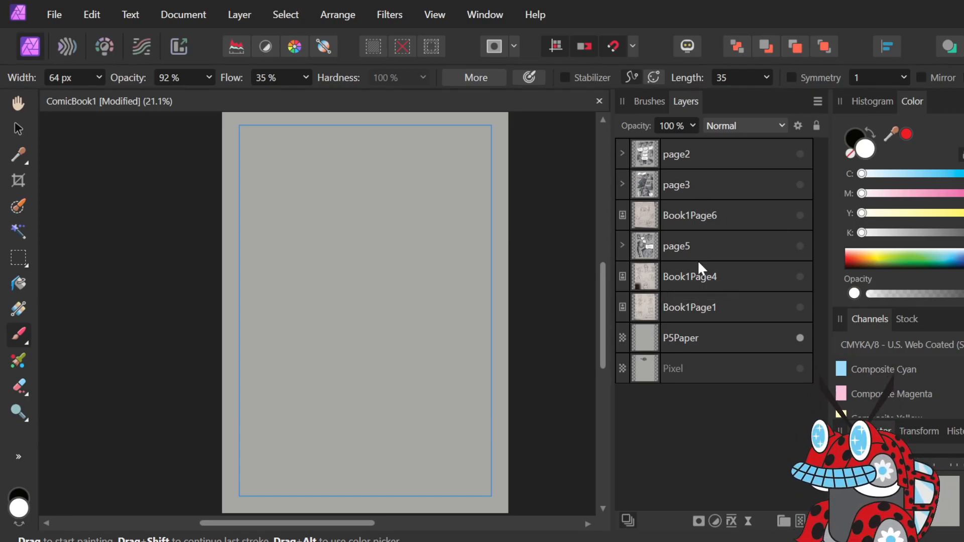
click(800, 276)
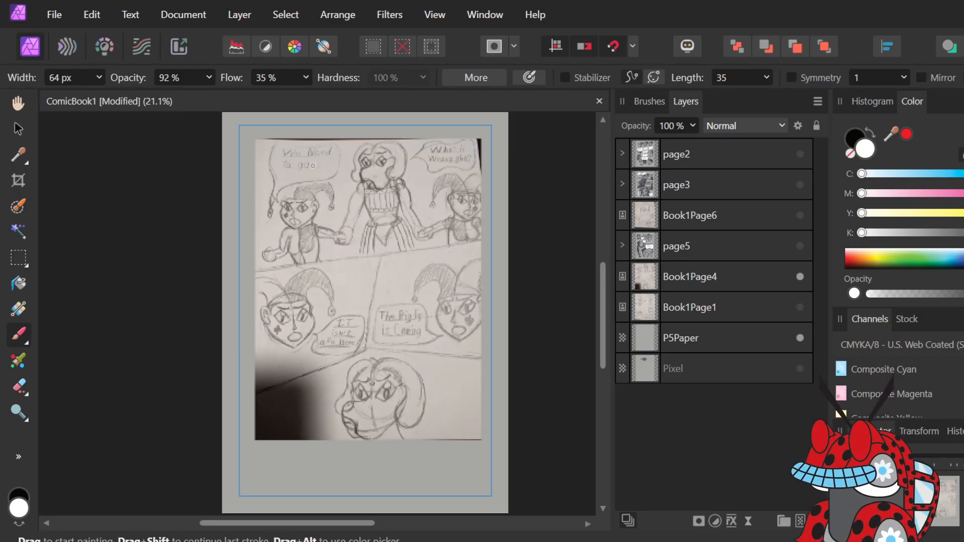
scroll(313, 165, up, 5)
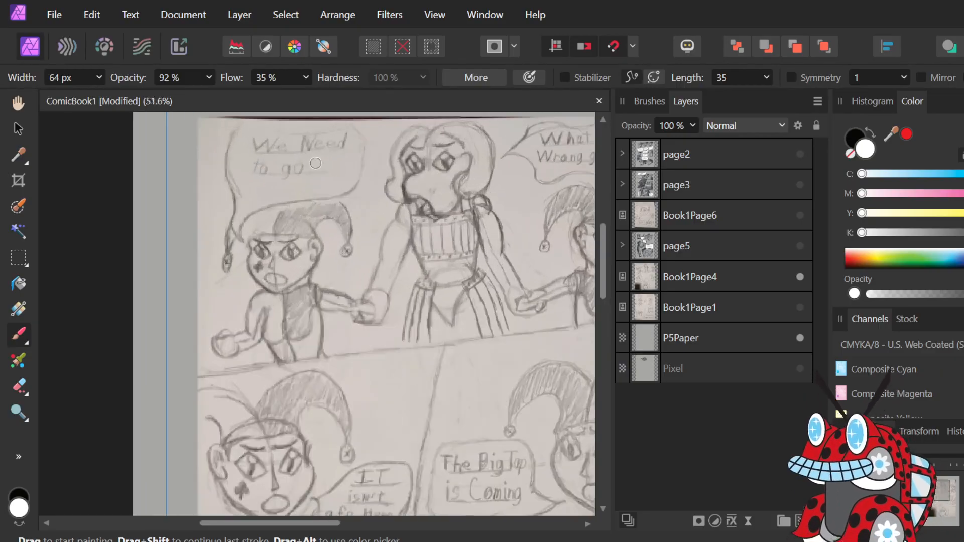
scroll(315, 164, down, 2)
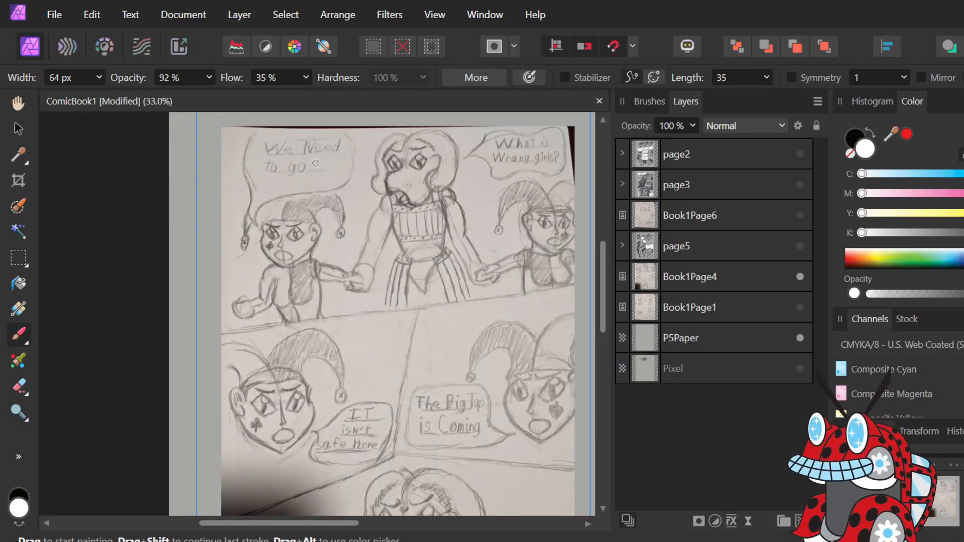
scroll(316, 163, down, 1)
scroll(315, 164, up, 1)
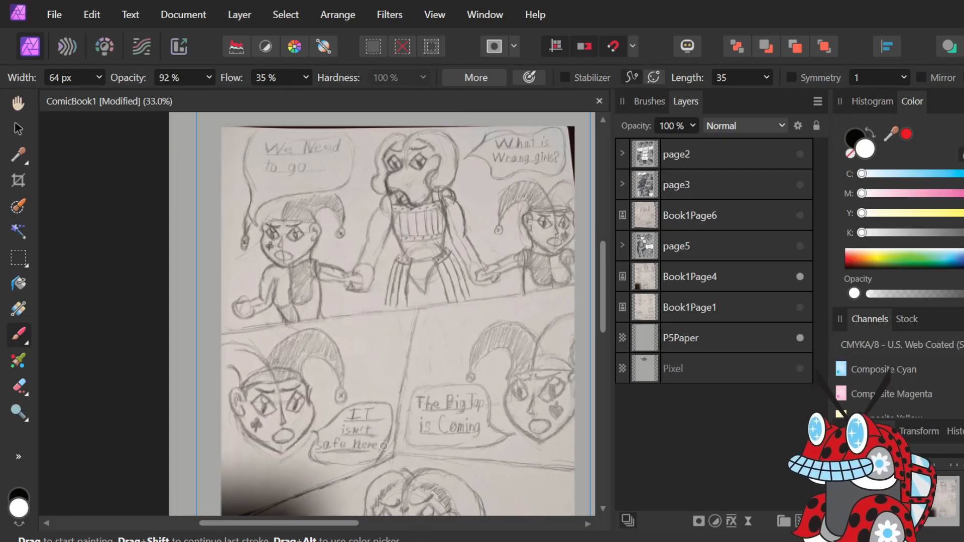
Hide the Book1Page4 sketch and move the page5 group between page3 and Book1Page6 in the layer stack.
click(802, 278)
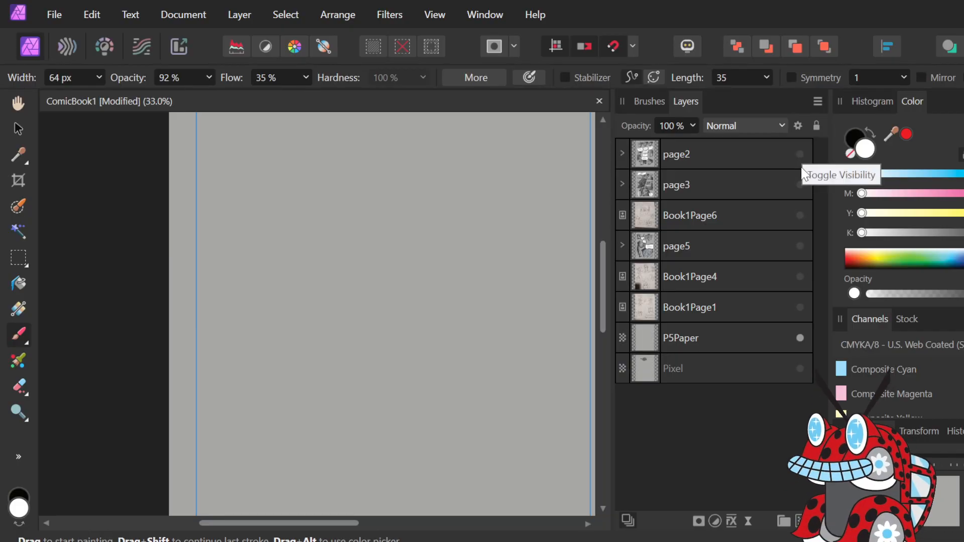
drag(763, 248, 757, 202)
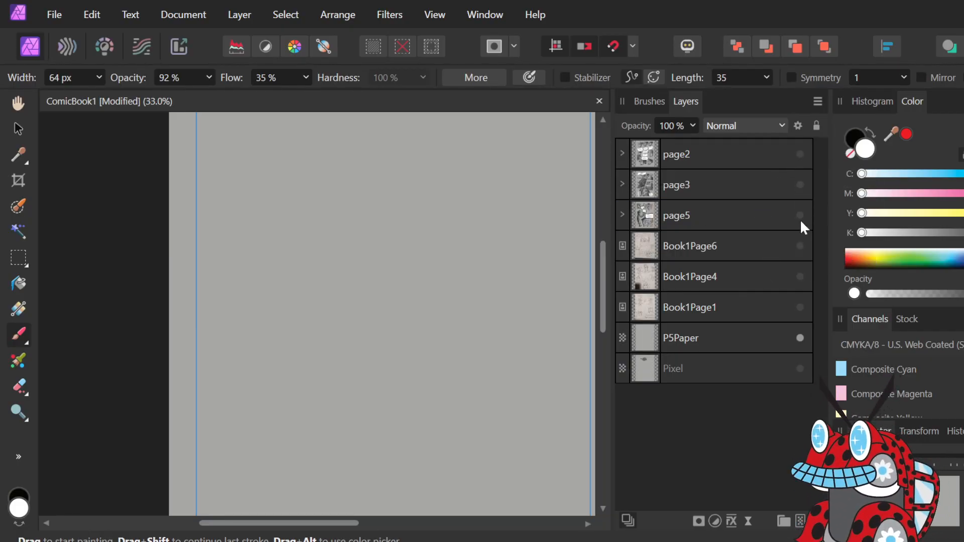
Review the finished page2, page3 and page5 groups in reading order, showing one page at a time.
click(799, 154)
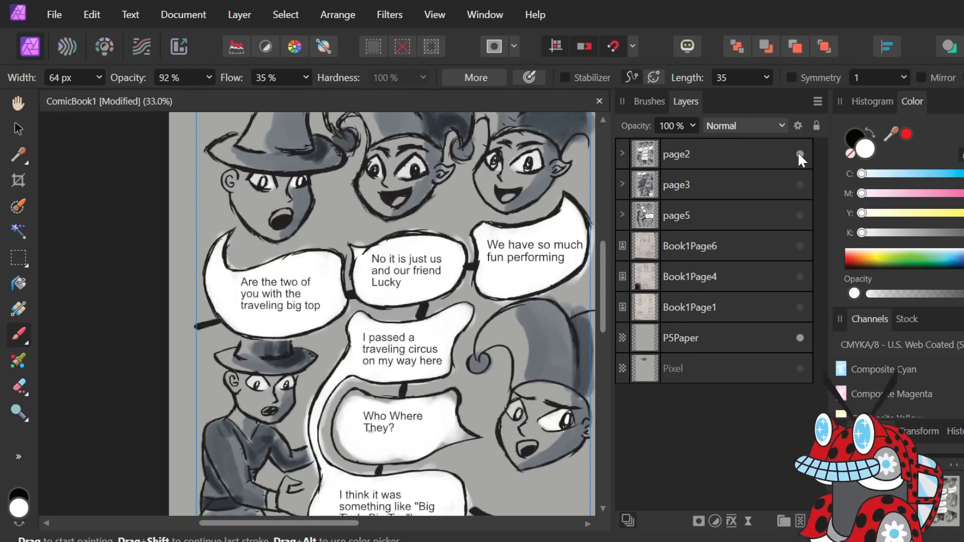
click(800, 186)
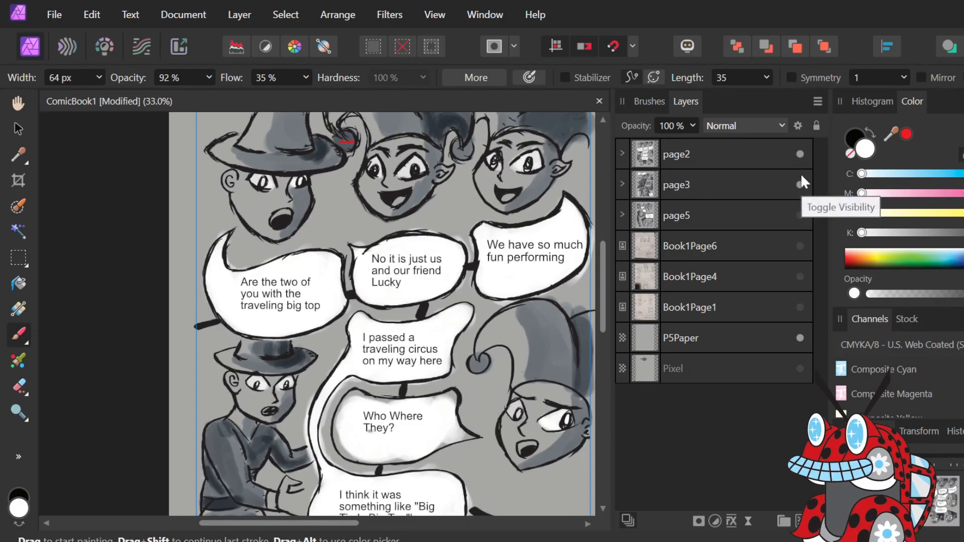
click(801, 154)
scroll(368, 221, down, 5)
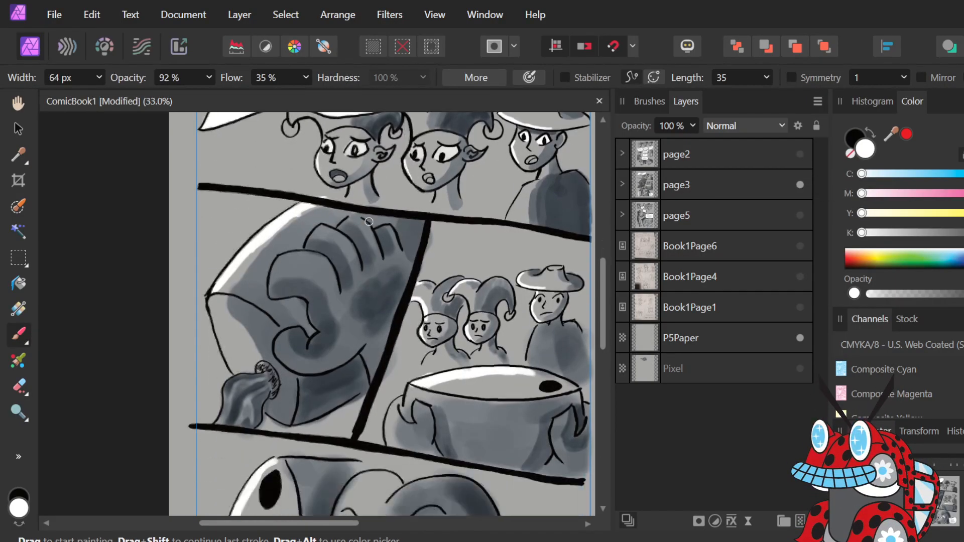
scroll(368, 221, down, 6)
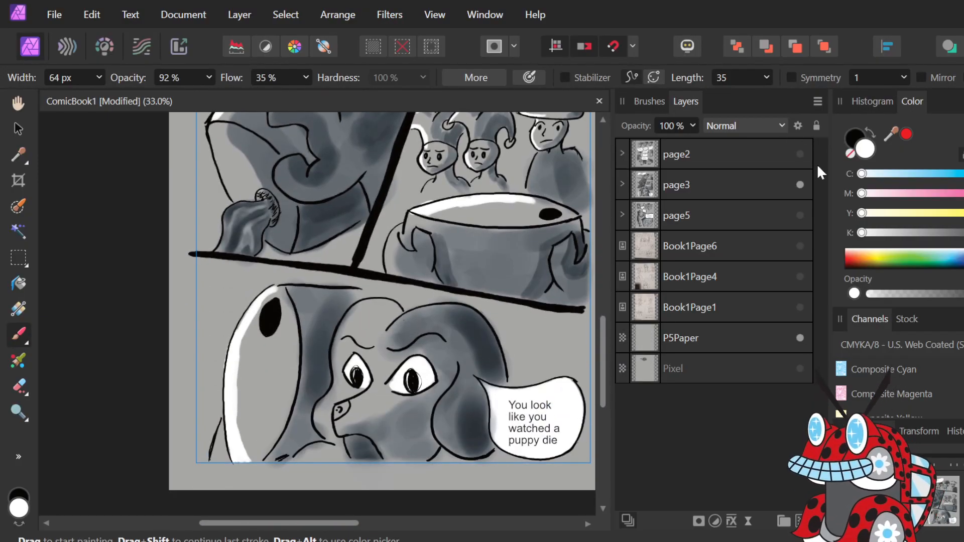
click(800, 185)
click(800, 216)
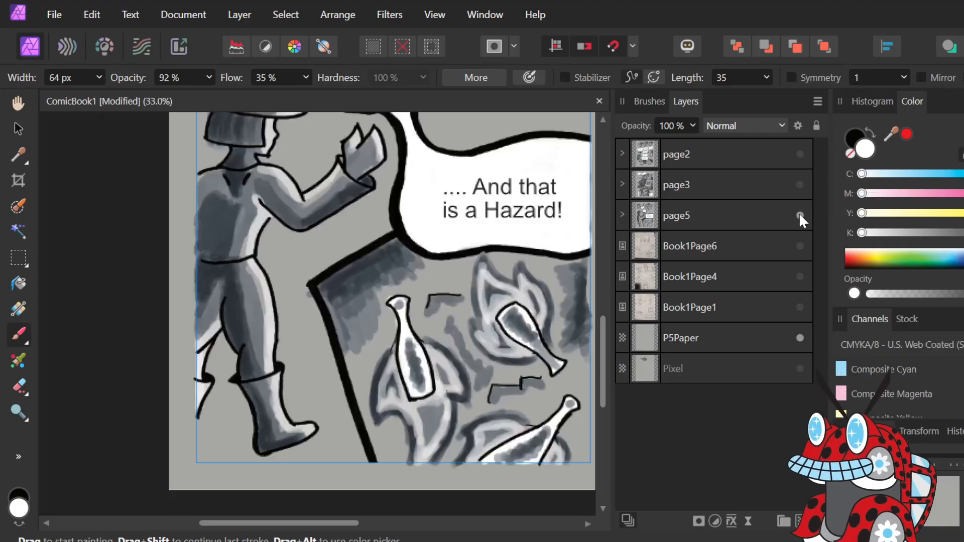
ctrl+scroll(401, 355, down, 2)
scroll(401, 355, up, 3)
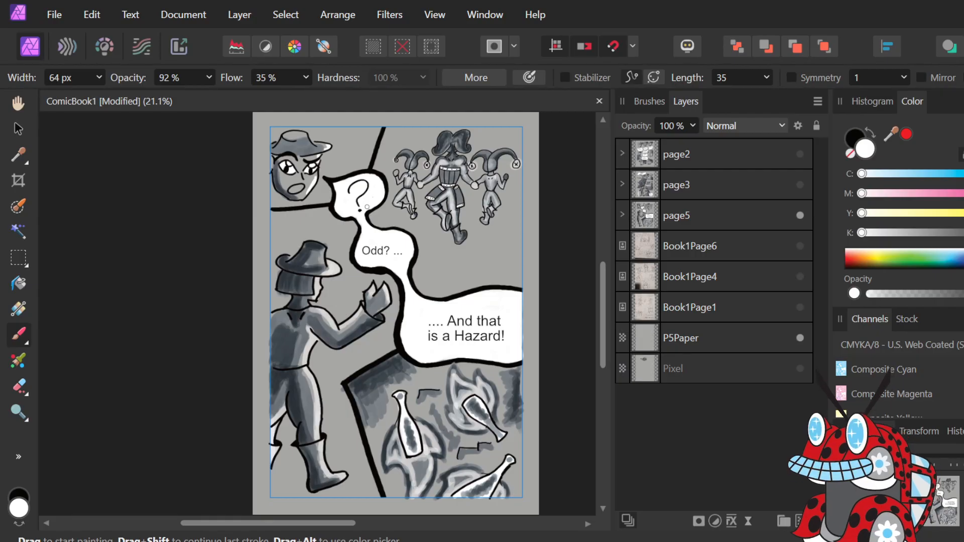
Hide the page5 group and show the Book1Page6 pencil sketch.
click(800, 215)
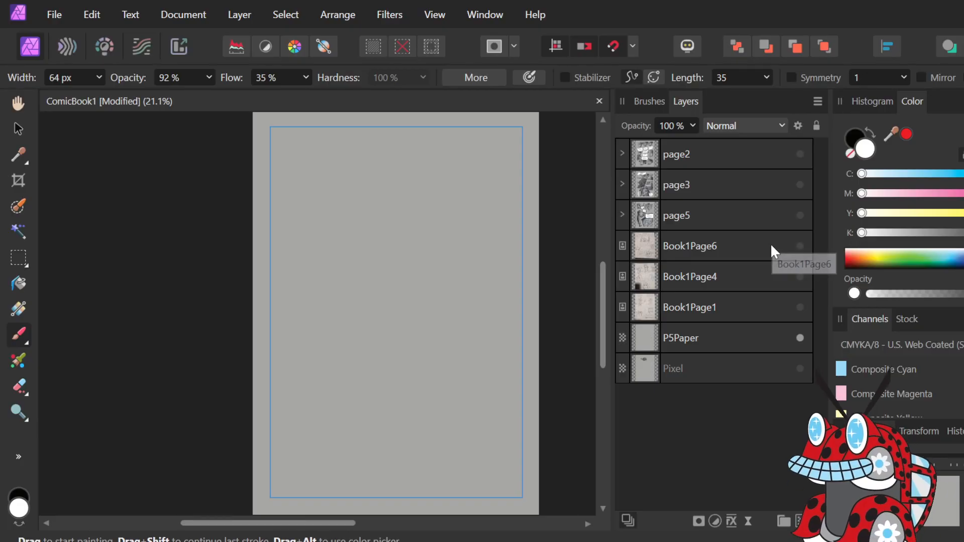
click(800, 246)
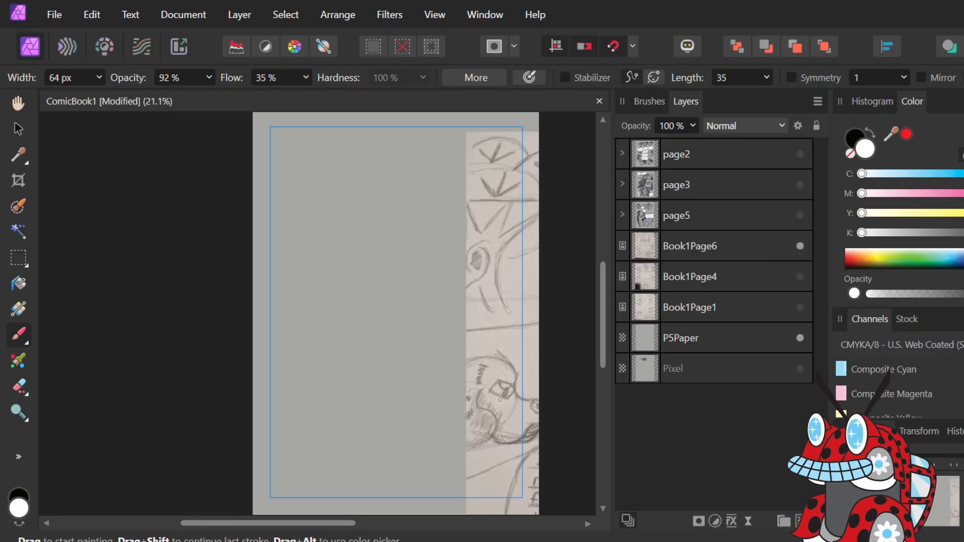
Move the Book1Page6 sketch onto the page and scale it to 77%, with its top edge on the upper margin guide.
key(v)
mouse_move(501, 375)
mouse_down()
mouse_move(396, 348)
mouse_move(462, 369)
mouse_up()
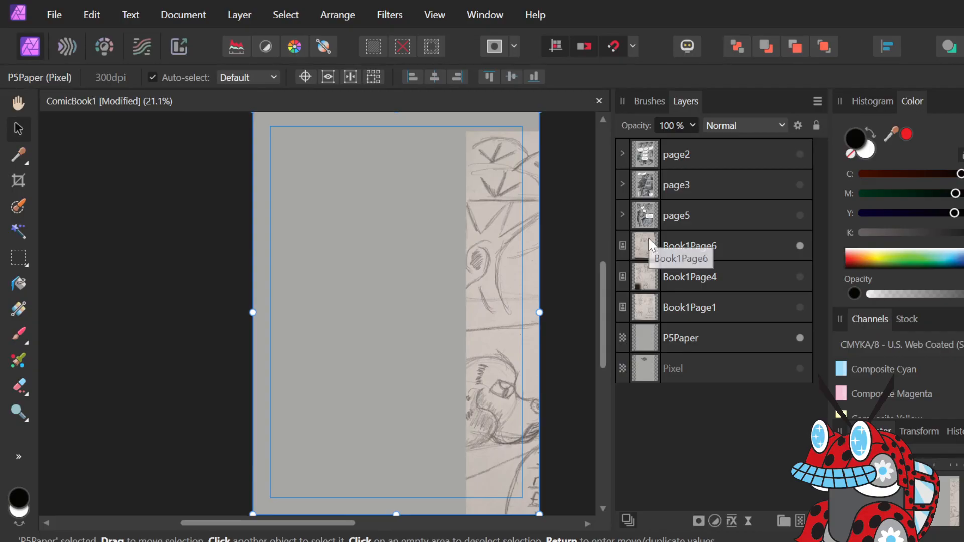
click(735, 253)
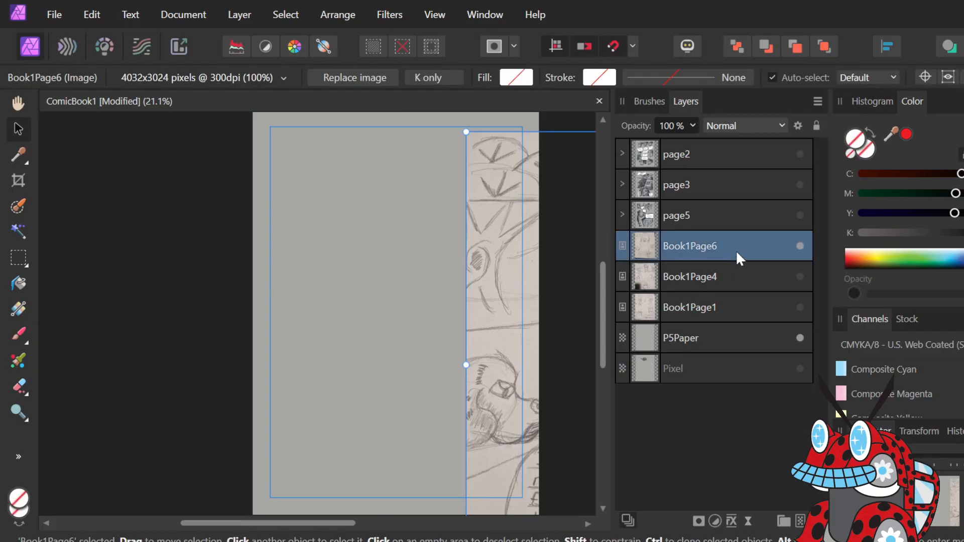
drag(498, 418, 258, 425)
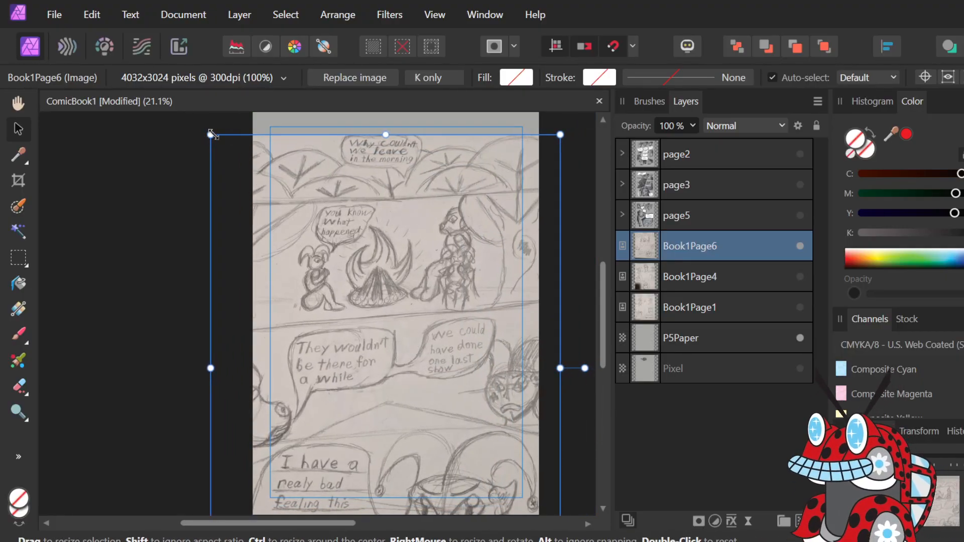
drag(211, 135, 306, 235)
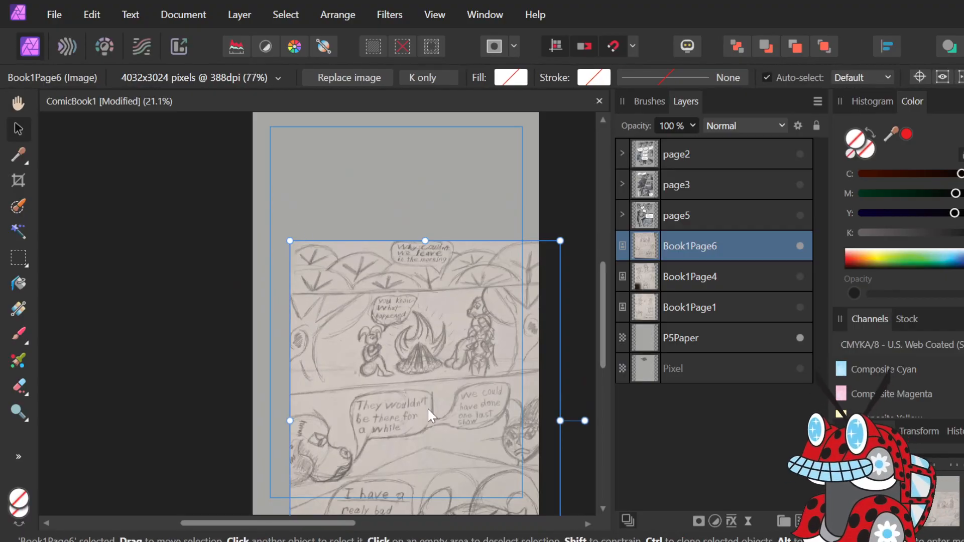
drag(427, 408, 399, 296)
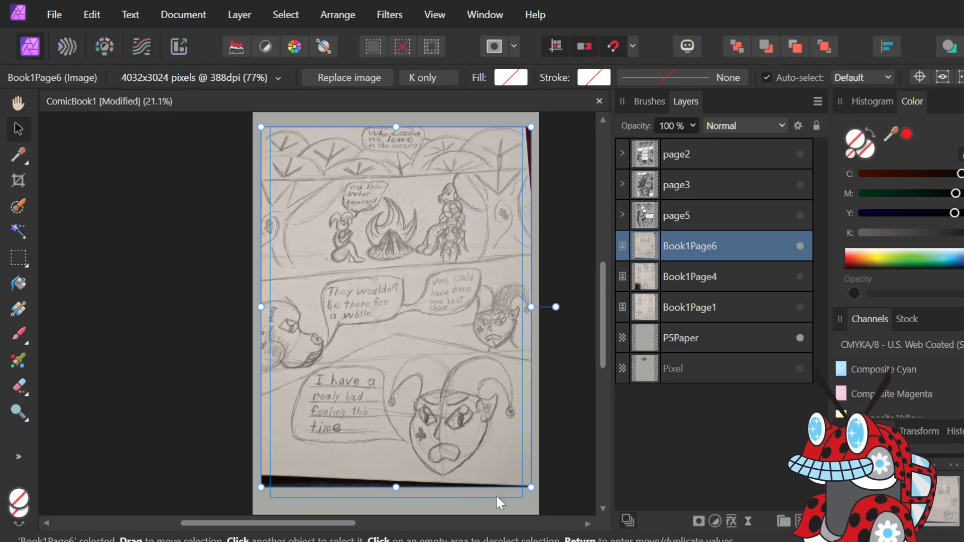
Scale the Book1Page6 sketch down to 72% and centre it within the page's margin guides.
drag(531, 487, 513, 338)
scroll(474, 374, up, 5)
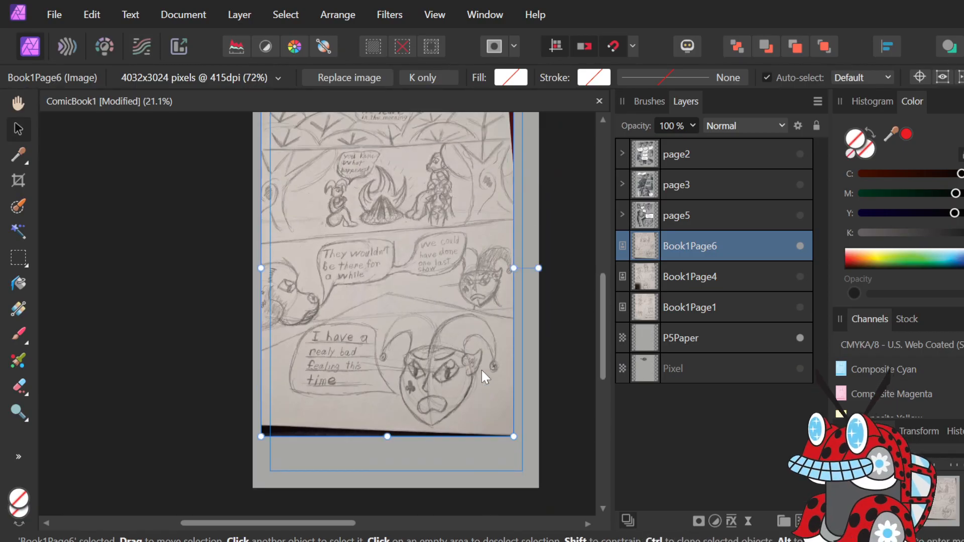
mouse_move(449, 325)
mouse_down()
mouse_move(466, 350)
mouse_move(459, 316)
mouse_move(435, 320)
mouse_up()
scroll(462, 323, down, 1)
scroll(462, 322, down, 1)
scroll(462, 322, up, 2)
scroll(461, 323, down, 1)
scroll(437, 319, up, 2)
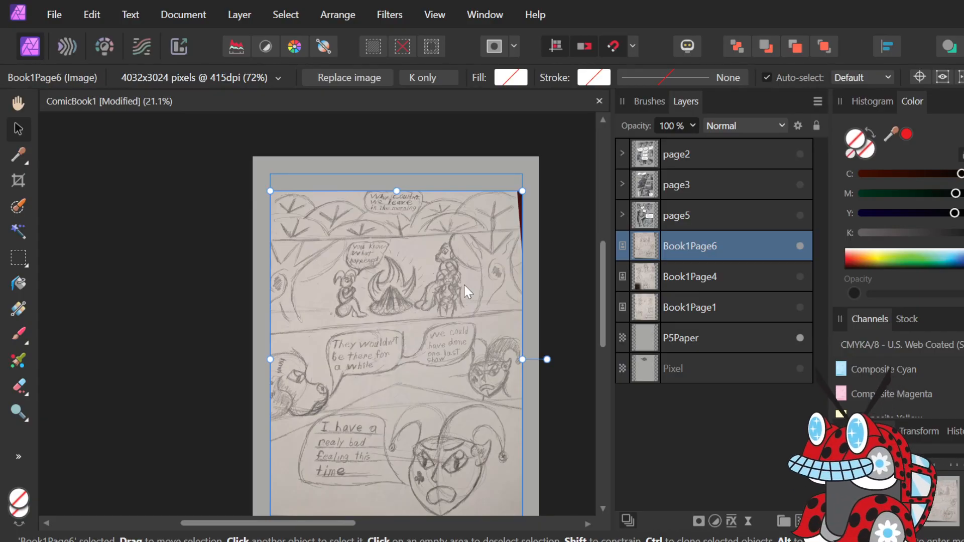
Examine the panels, characters and speech bubbles of the Book1Page6 sketch from the top of the page to the bottom.
scroll(454, 275, up, 1)
ctrl+scroll(441, 224, up, 4)
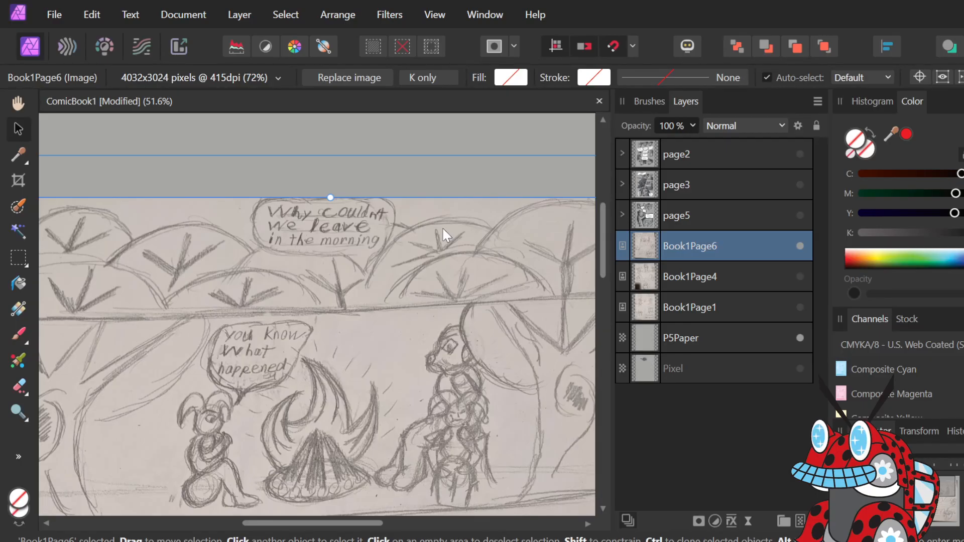
ctrl+scroll(443, 230, down, 3)
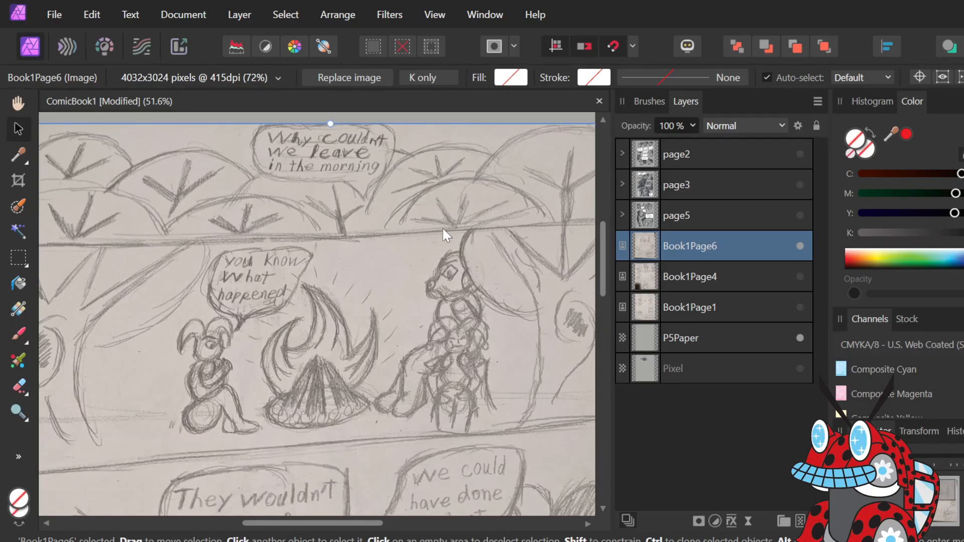
scroll(442, 227, down, 3)
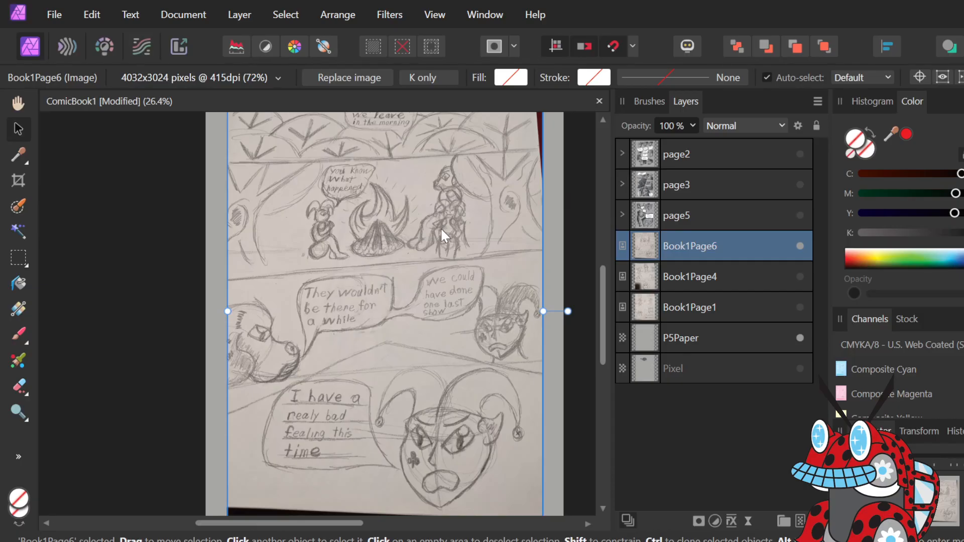
scroll(441, 227, up, 2)
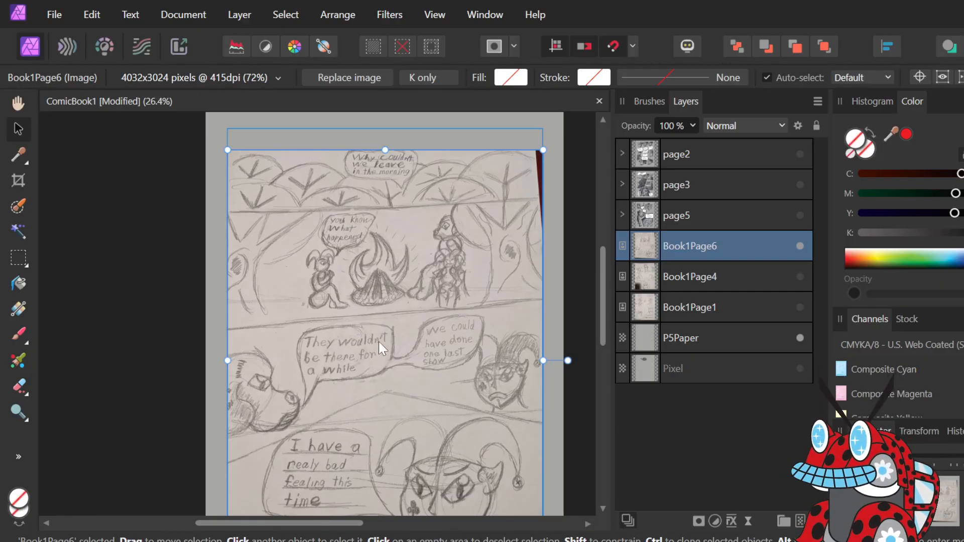
scroll(510, 393, down, 2)
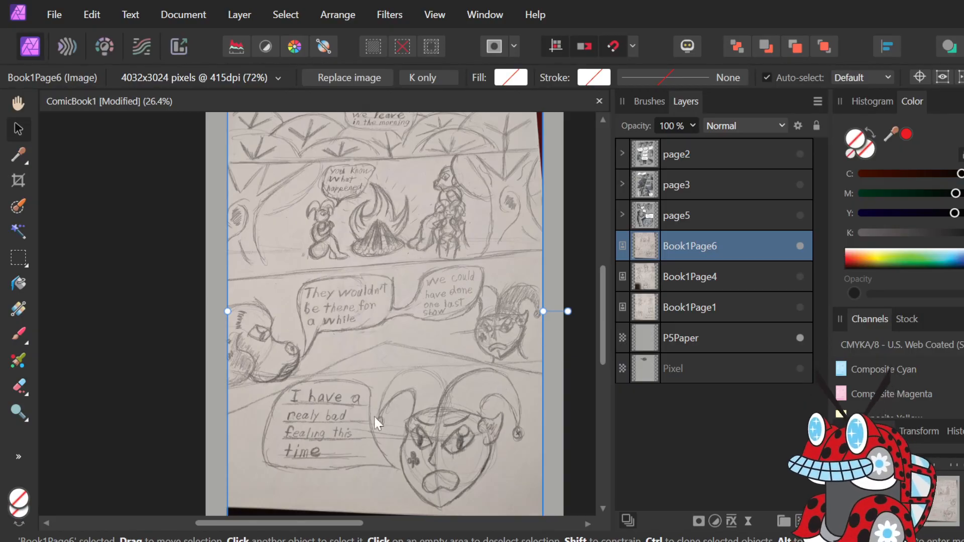
scroll(270, 354, up, 2)
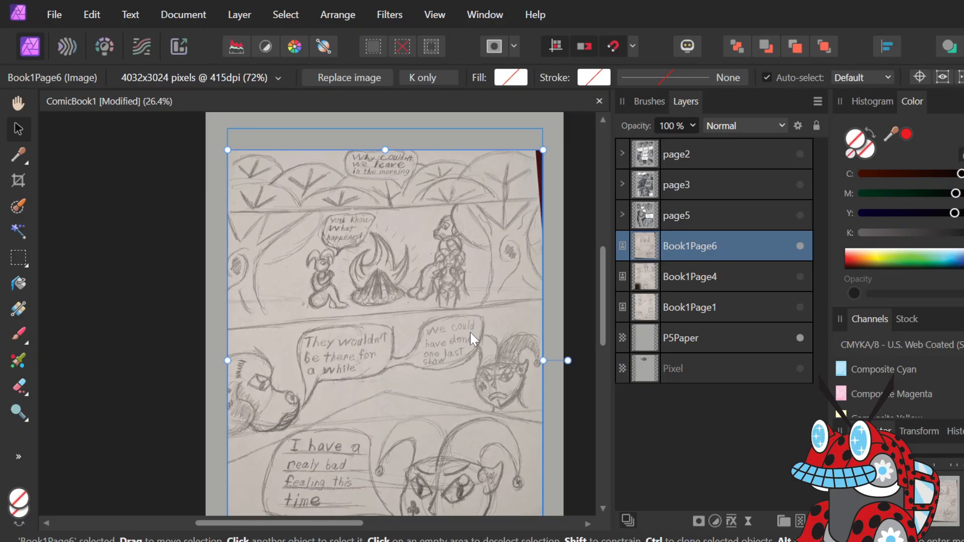
scroll(470, 332, down, 1)
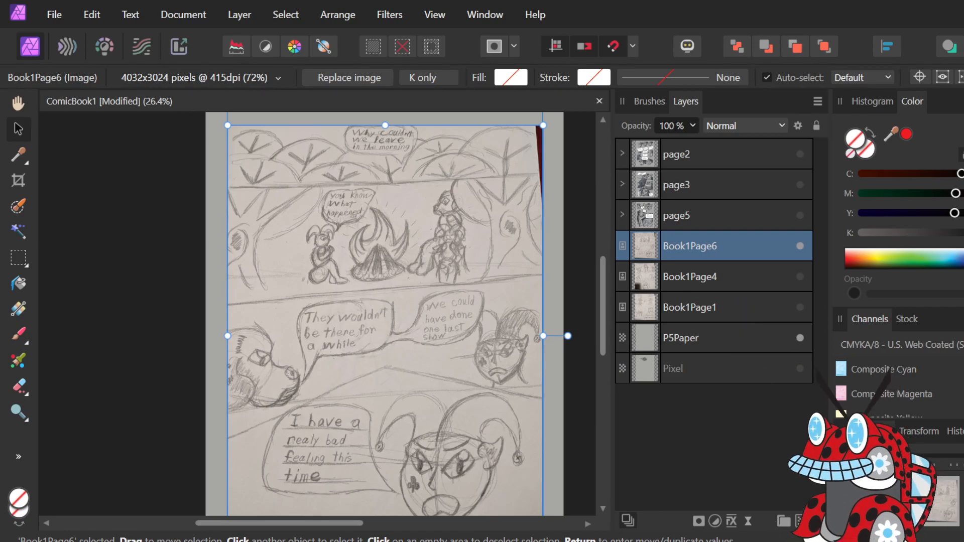
Add a new pixel layer directly above the Book1Page6 sketch and name it p6.
click(800, 520)
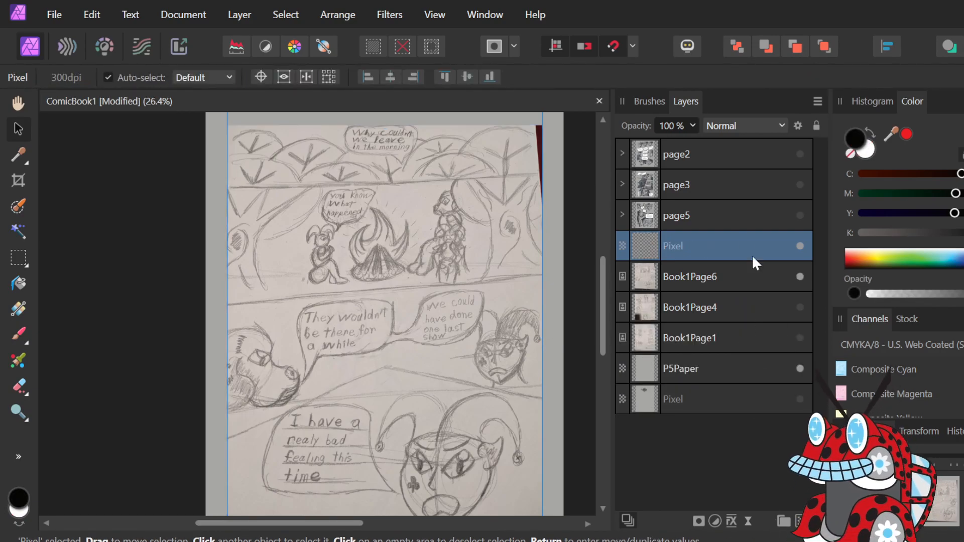
double_click(672, 251)
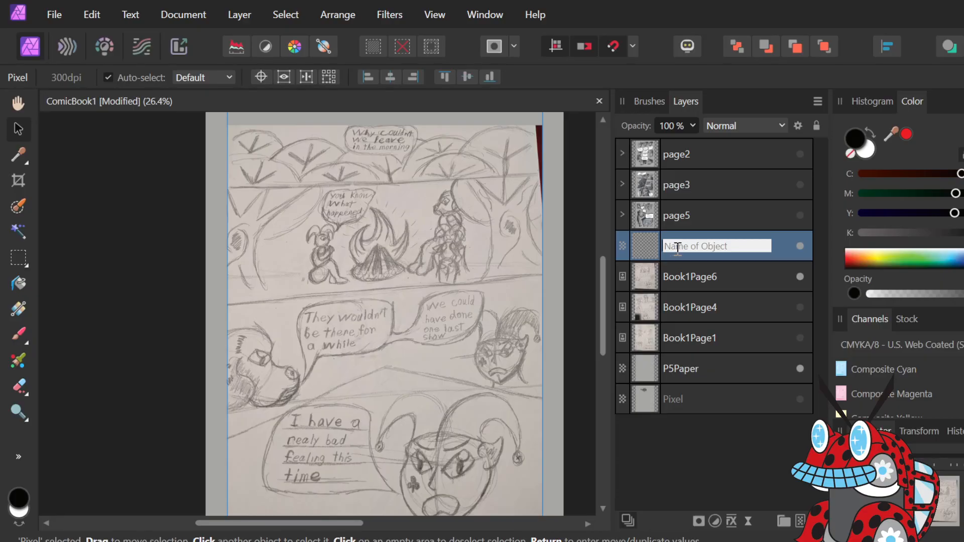
text(p6)
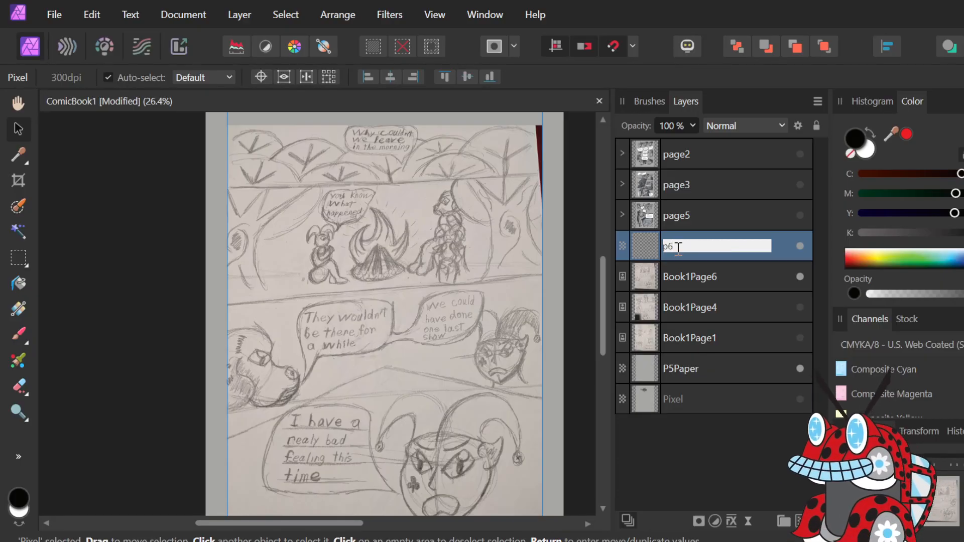
Name the new pixel layer above Book1Page6 "p6 sketch".
text( sketc)
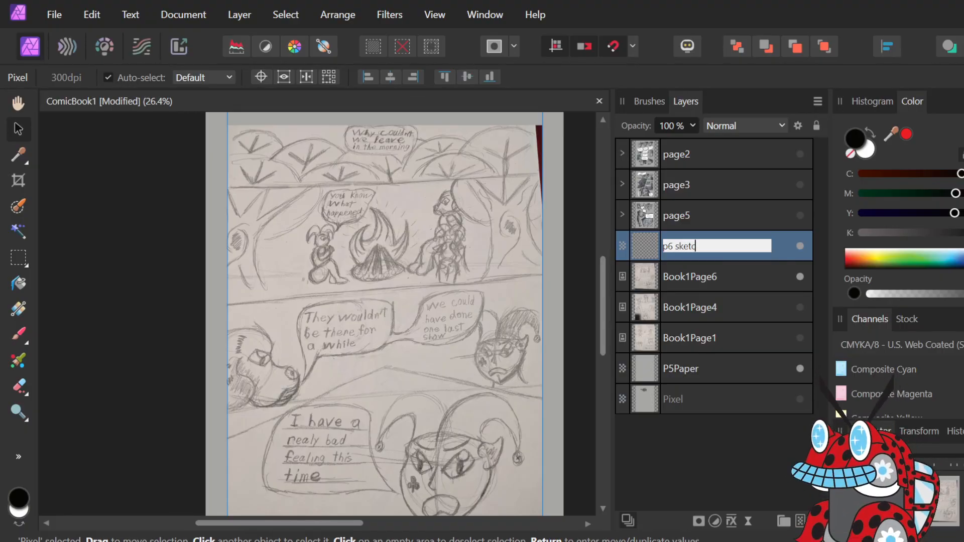
text(h)
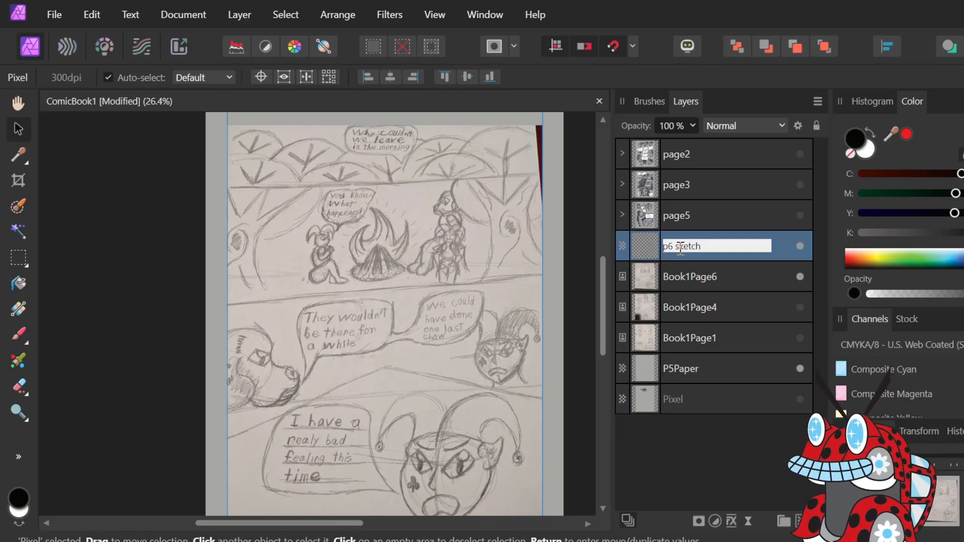
key(Return)
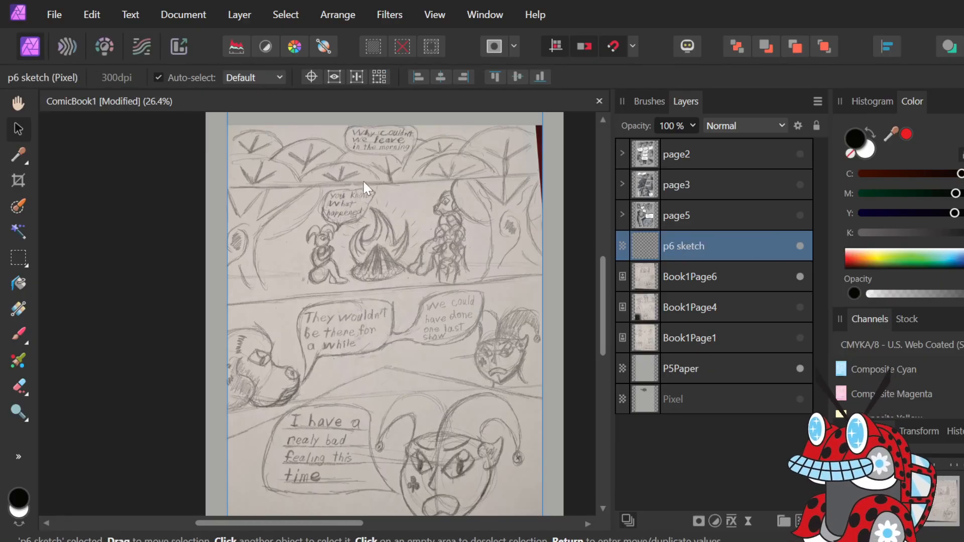
scroll(351, 191, up, 2)
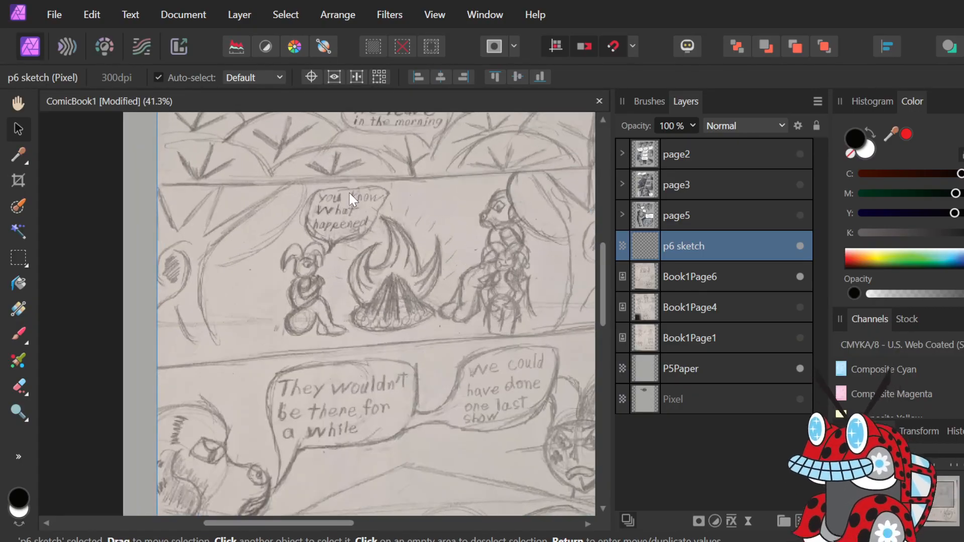
scroll(351, 191, down, 3)
scroll(363, 191, up, 1)
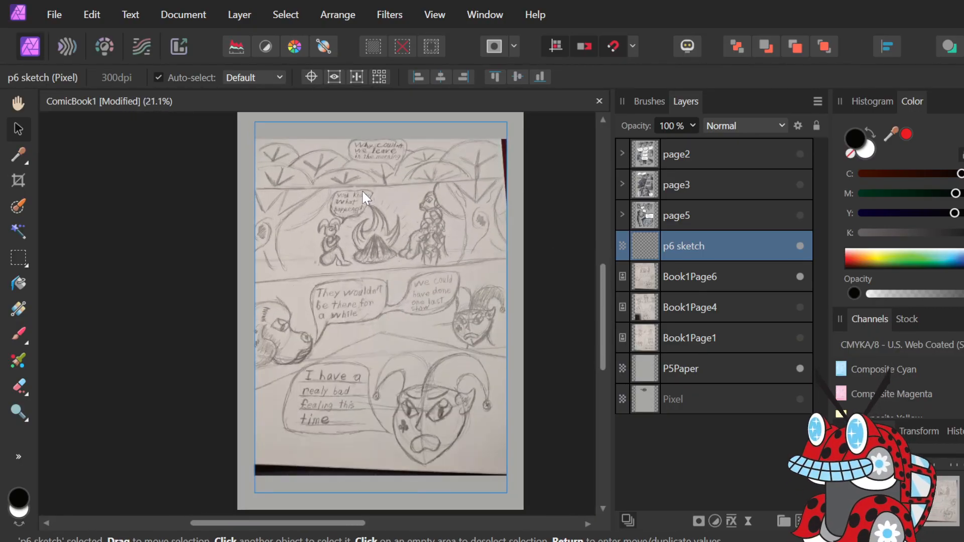
click(649, 102)
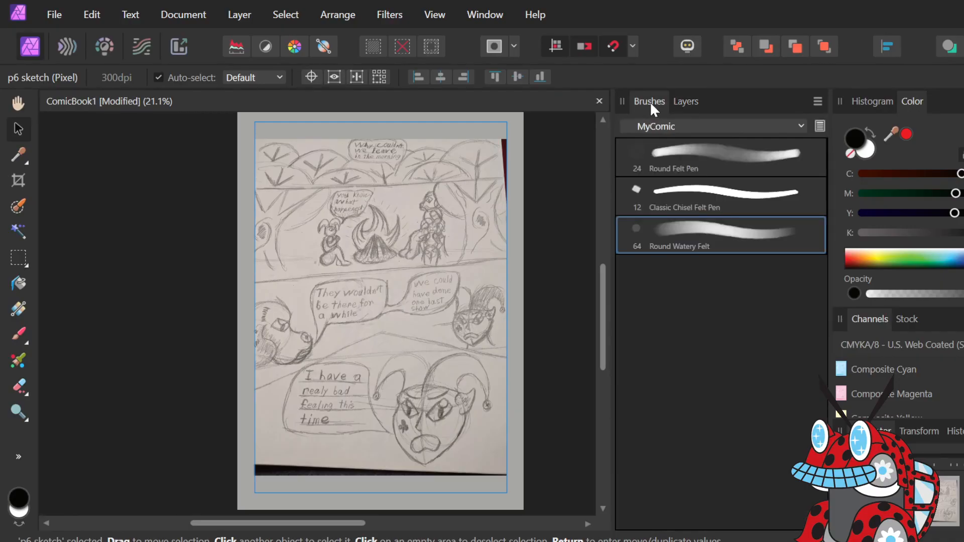
click(686, 102)
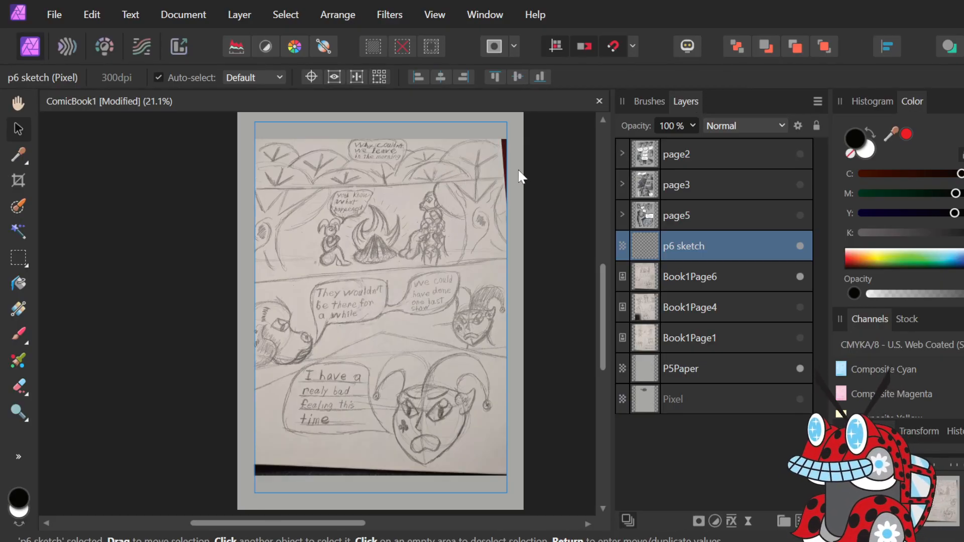
Clear the layer selection and ready the Paint Brush with white as the active colour and a 32 px width.
click(554, 191)
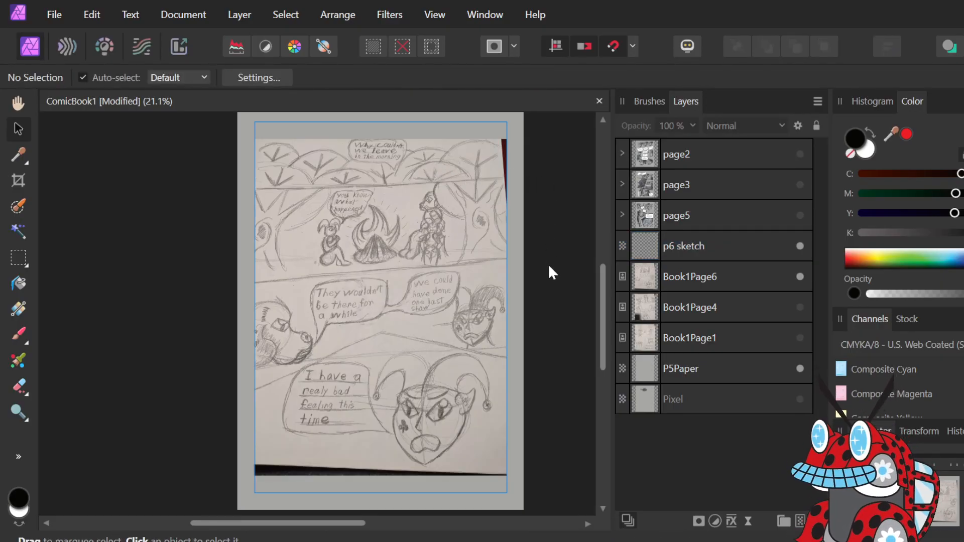
key(b)
key(x)
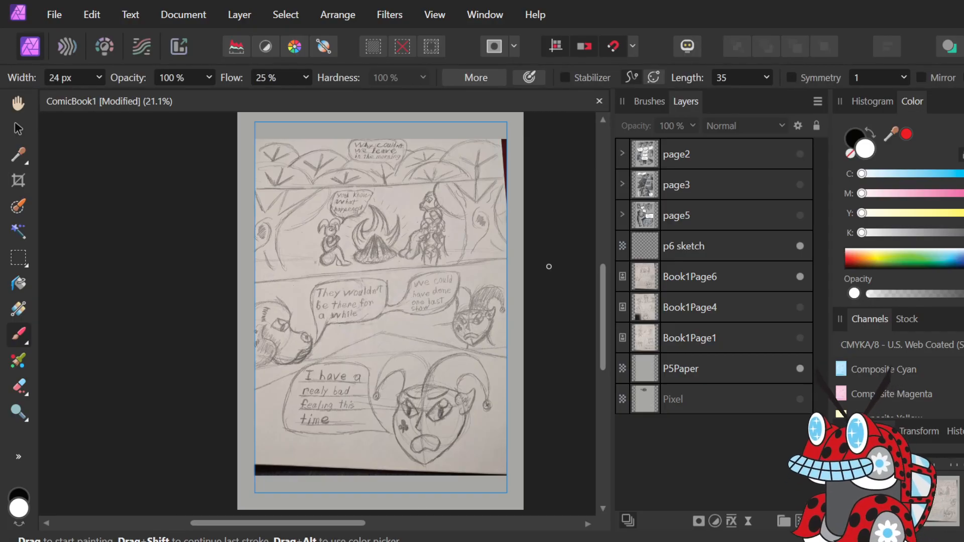
click(651, 101)
click(685, 102)
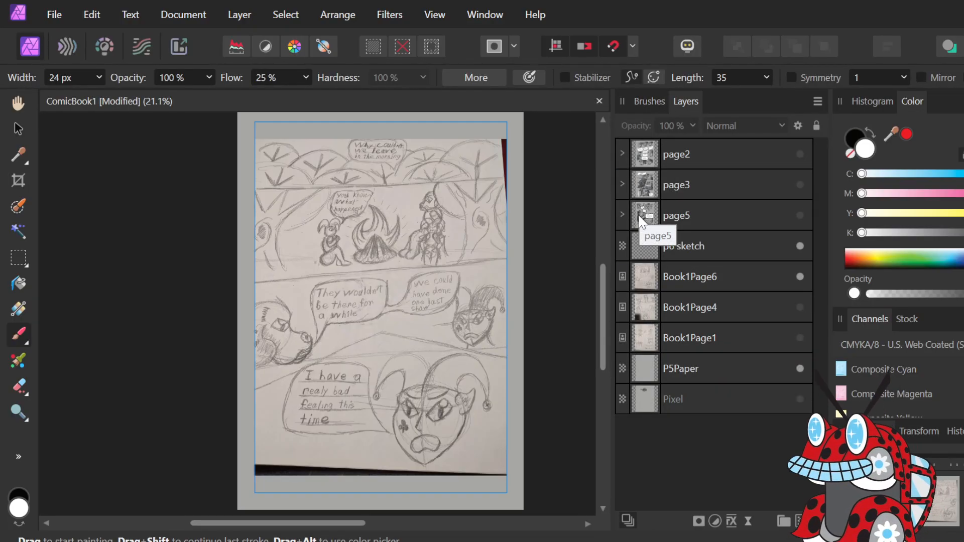
click(99, 77)
drag(104, 96, 110, 99)
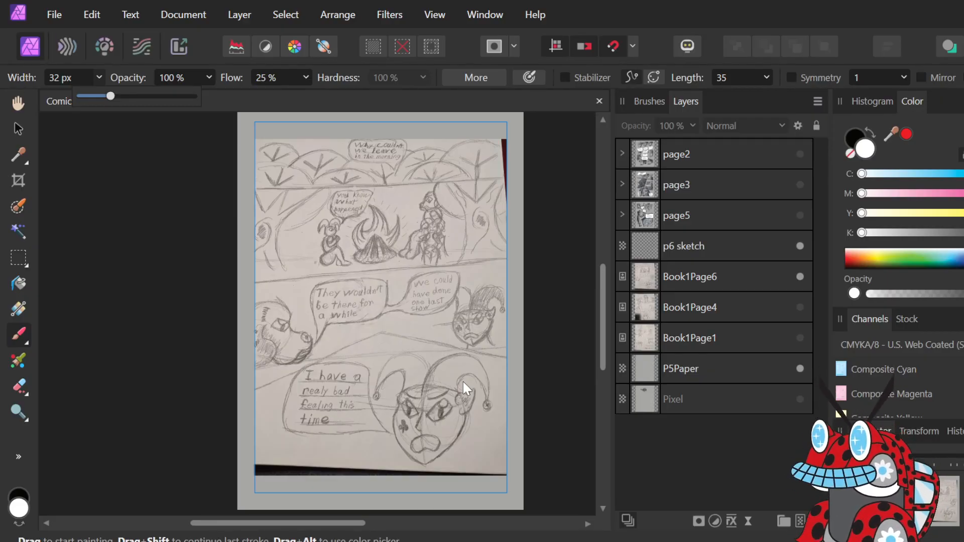
Try a white brush stroke across the border below the top comic panel and undo it.
click(231, 193)
drag(232, 198, 347, 185)
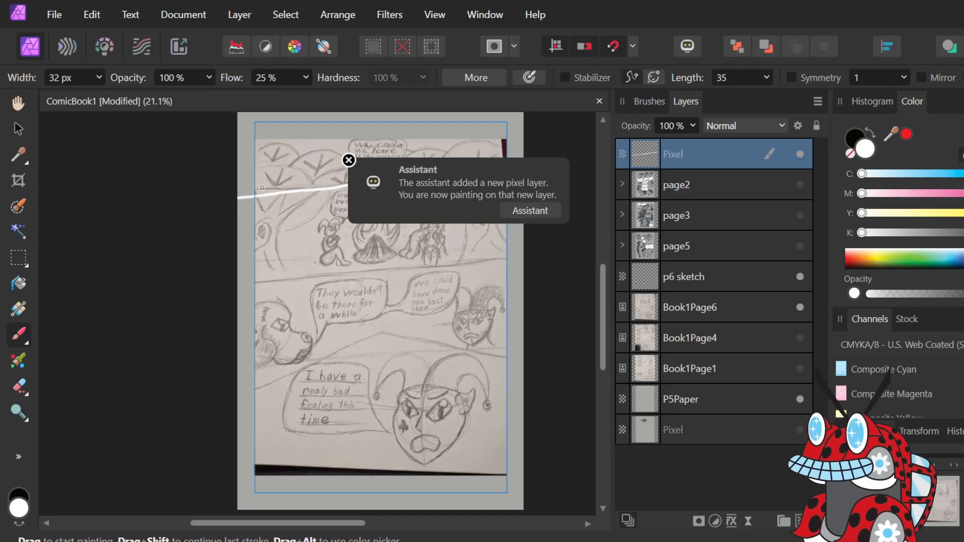
key(ctrl+z)
click(351, 158)
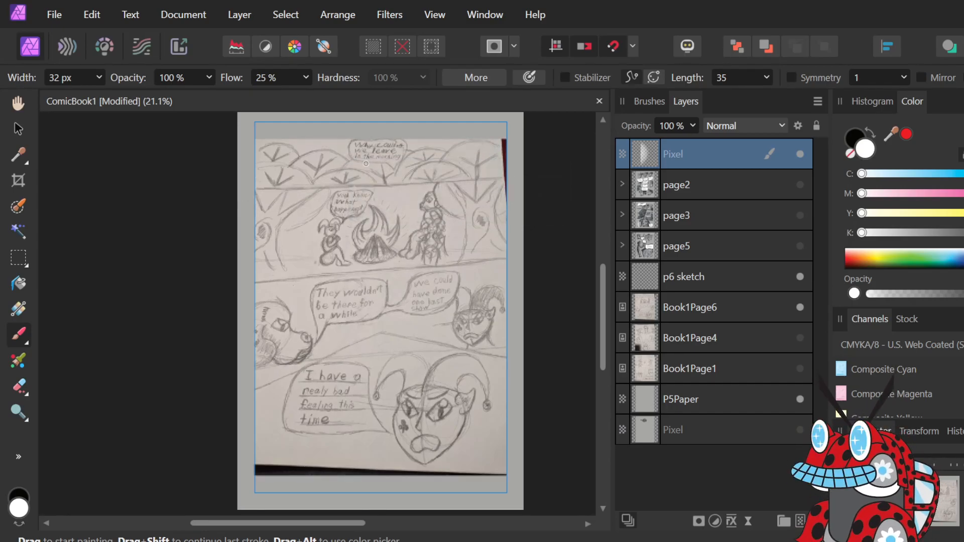
Make black the active painting colour.
click(864, 142)
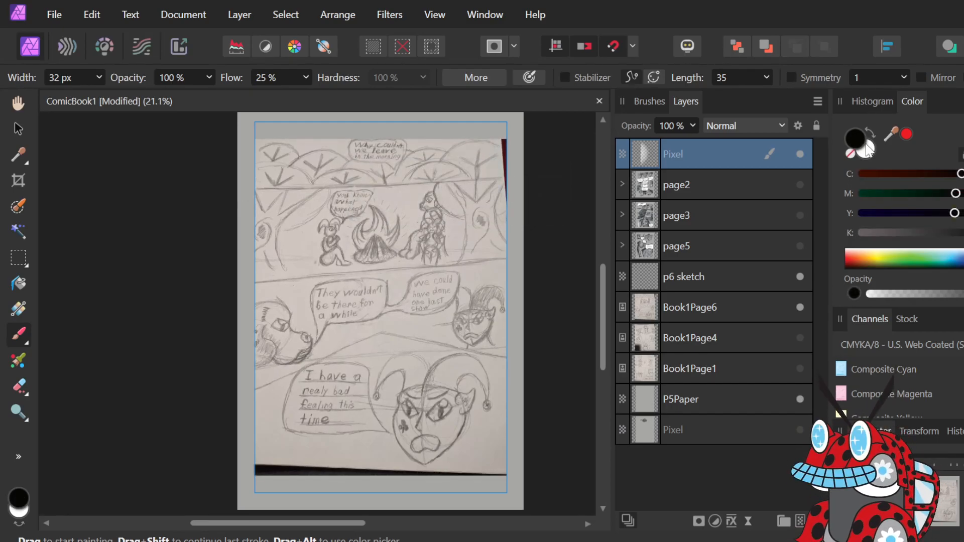
click(865, 144)
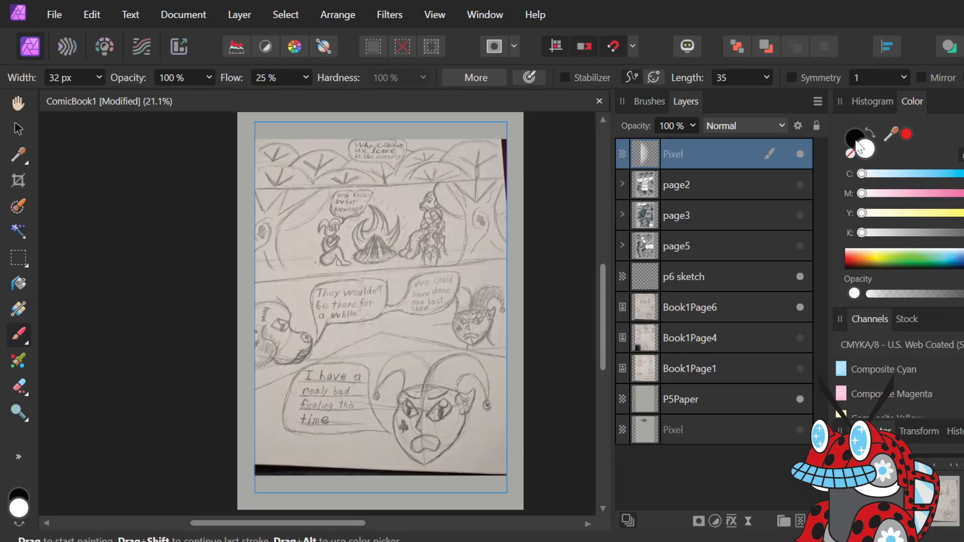
click(852, 149)
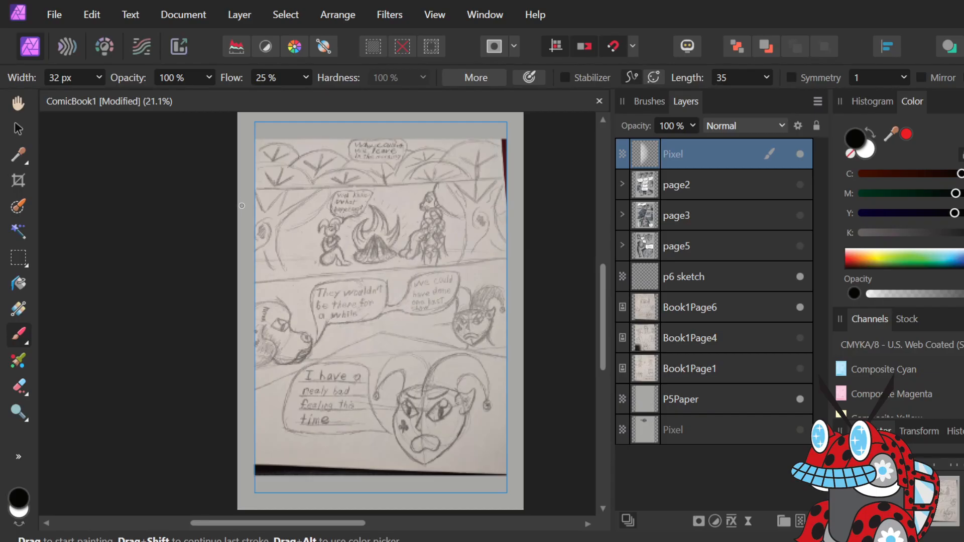
Try freehand black divider strokes across the campfire panel and undo them.
drag(242, 196, 319, 199)
key(ctrl+z)
drag(245, 215, 492, 180)
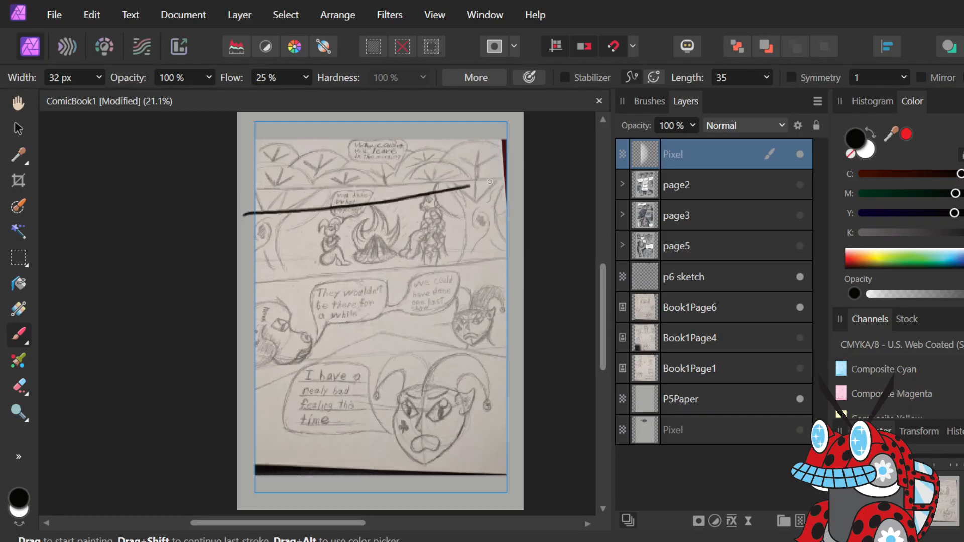
key(ctrl+z)
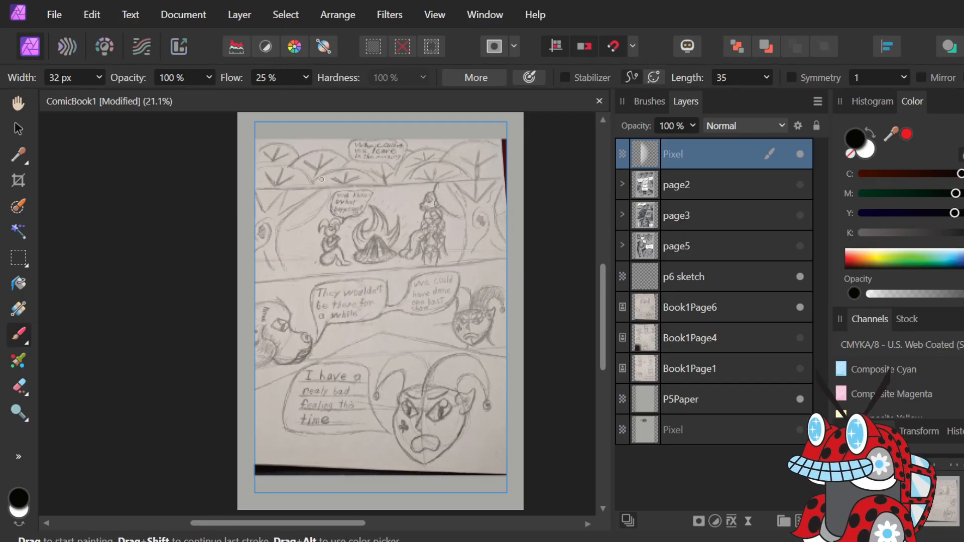
Paint two straight black divider lines, one slanting up across the campfire panel and one nearly horizontal through the third panel's speech bubbles.
shift+click(504, 175)
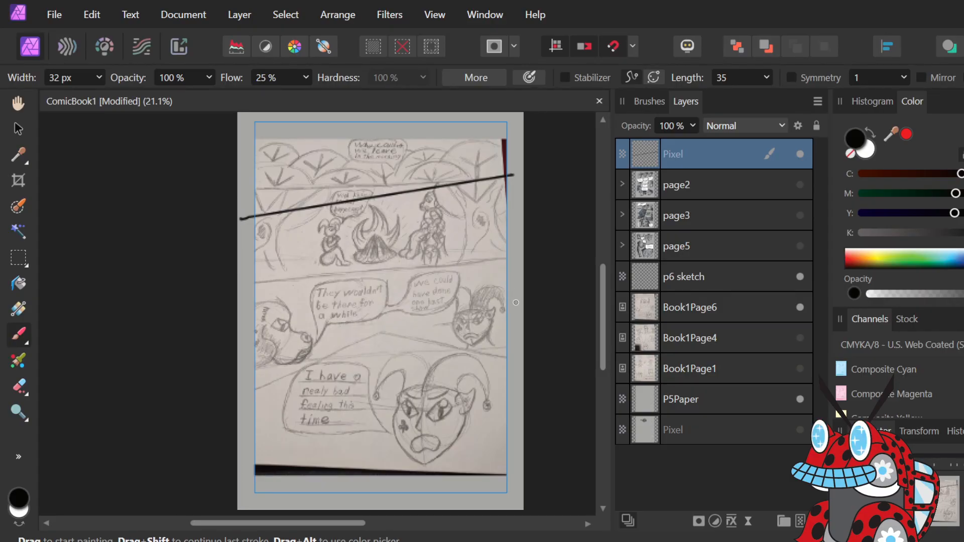
drag(512, 310, 379, 311)
drag(248, 308, 244, 308)
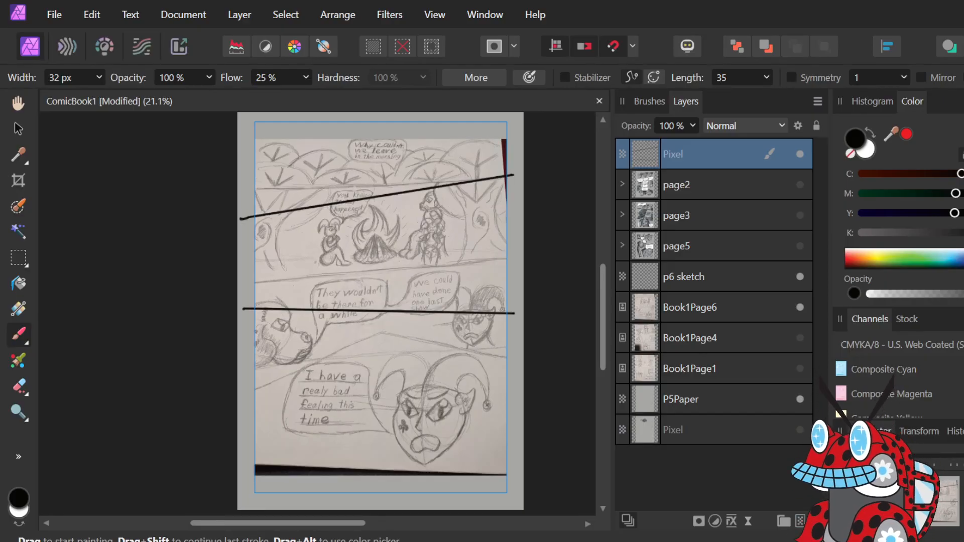
double_click(706, 155)
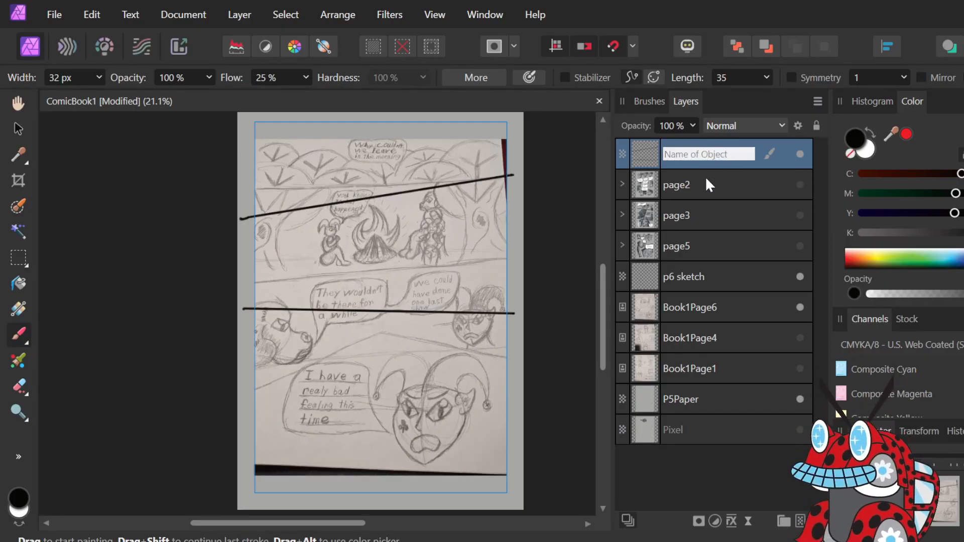
click(705, 179)
click(710, 143)
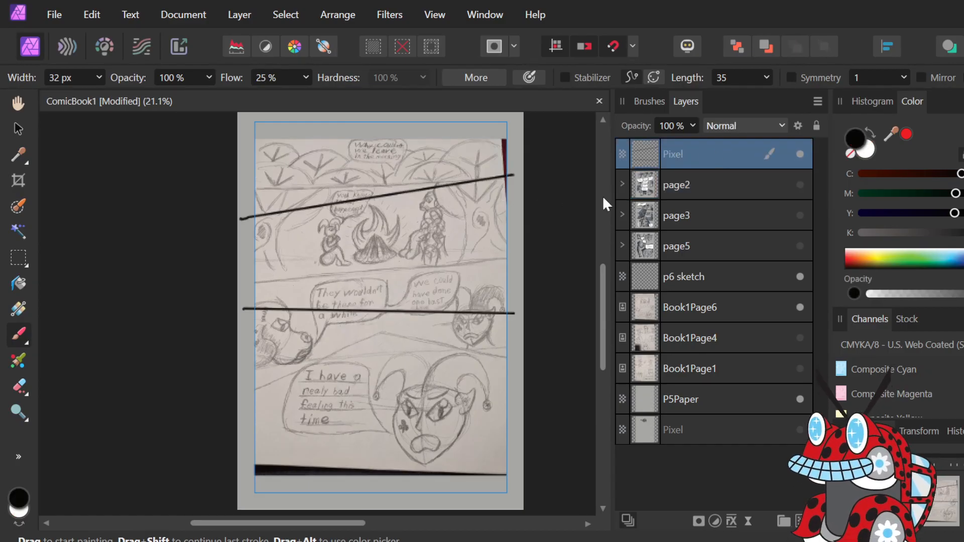
Move the layer with both divider lines down until the lower line sits just above the bottom panel's speech bubble.
key(v)
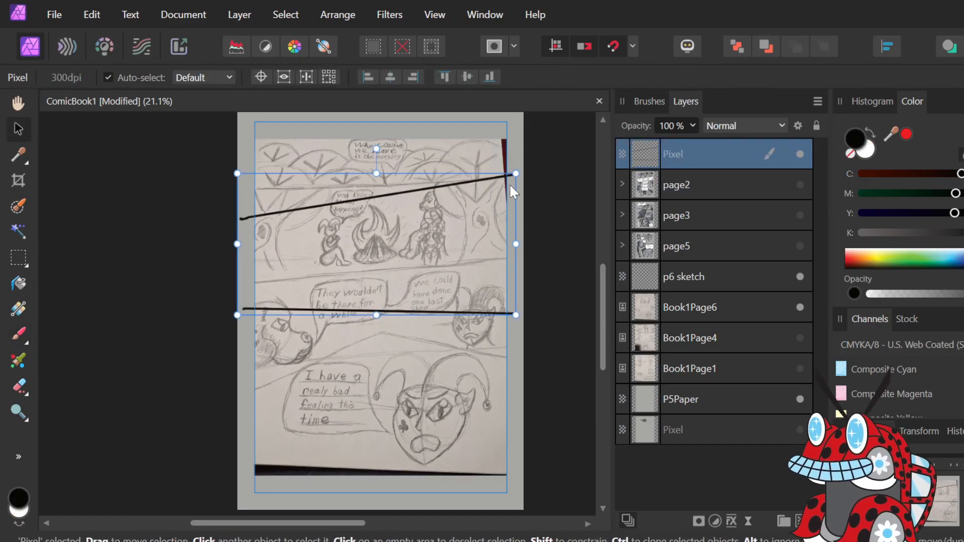
drag(510, 199, 510, 231)
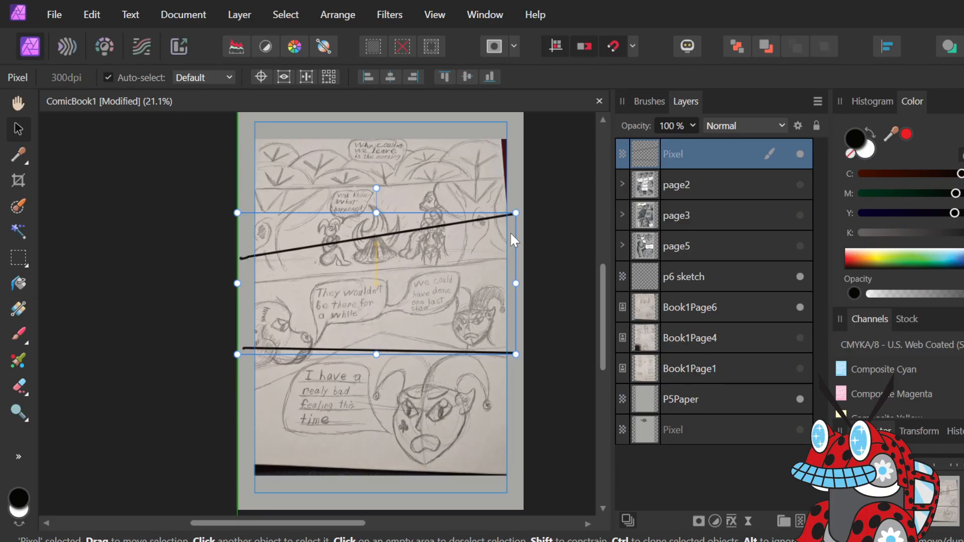
drag(510, 231, 510, 230)
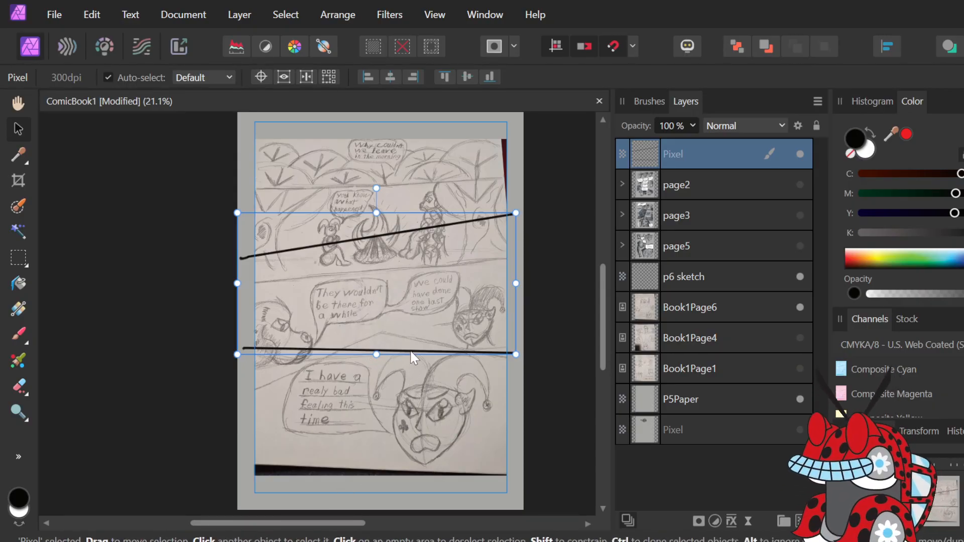
Examine how the two divider lines fall across the panels and figures of the sketched page.
scroll(410, 348, up, 1)
scroll(396, 318, up, 1)
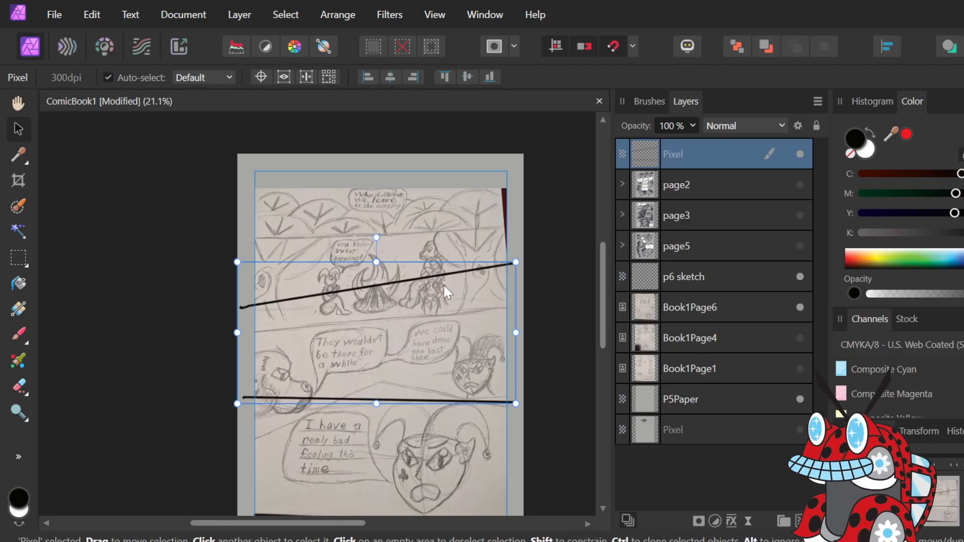
scroll(443, 284, up, 5)
scroll(444, 284, down, 2)
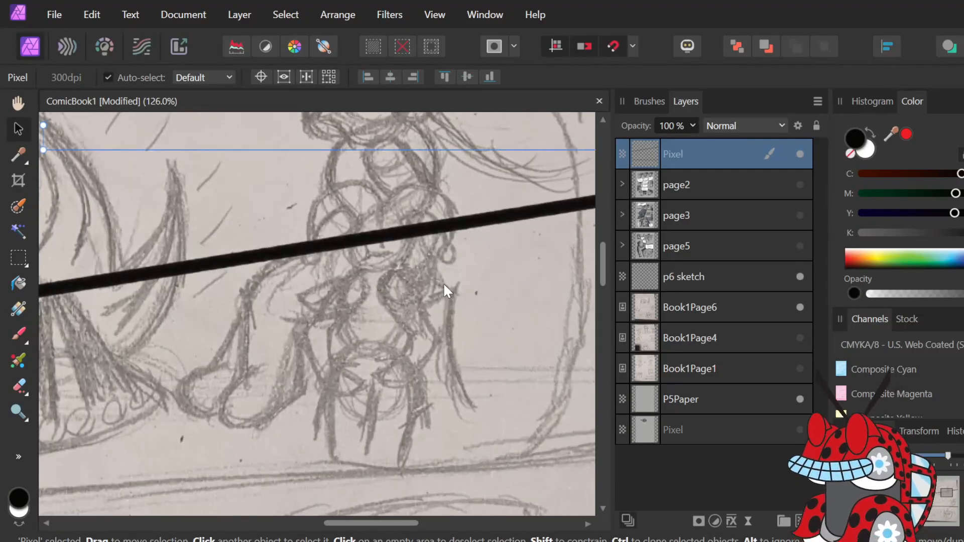
scroll(444, 284, down, 4)
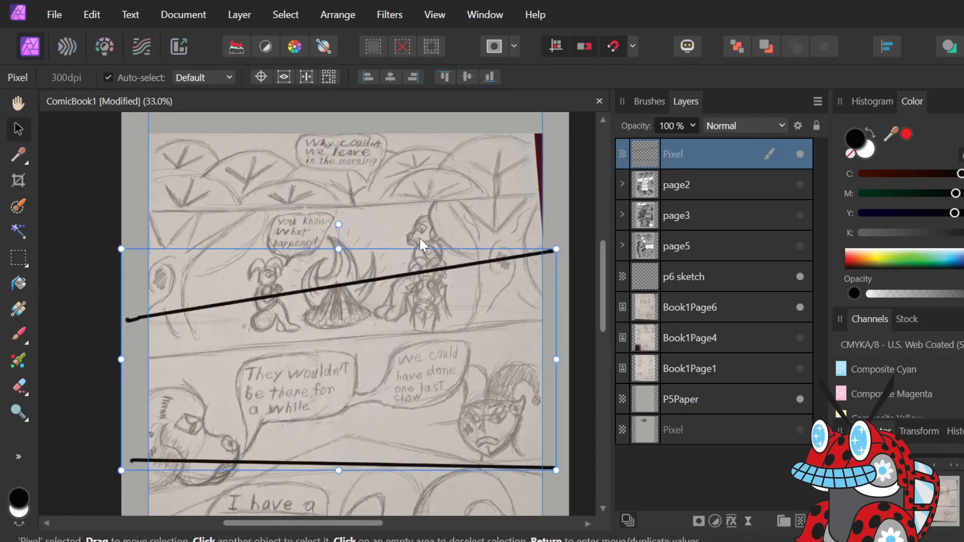
scroll(419, 237, up, 1)
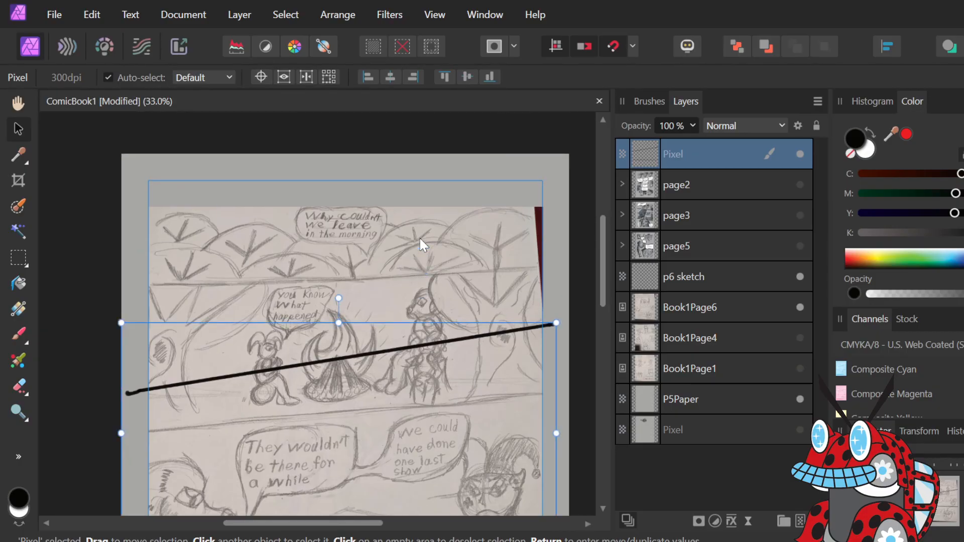
scroll(419, 237, down, 3)
scroll(420, 236, down, 1)
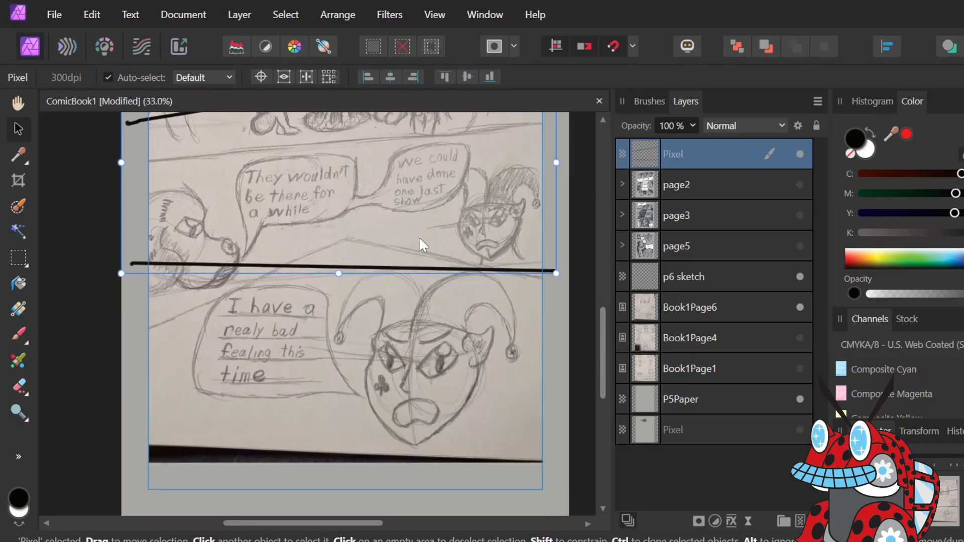
scroll(419, 237, up, 3)
click(419, 237)
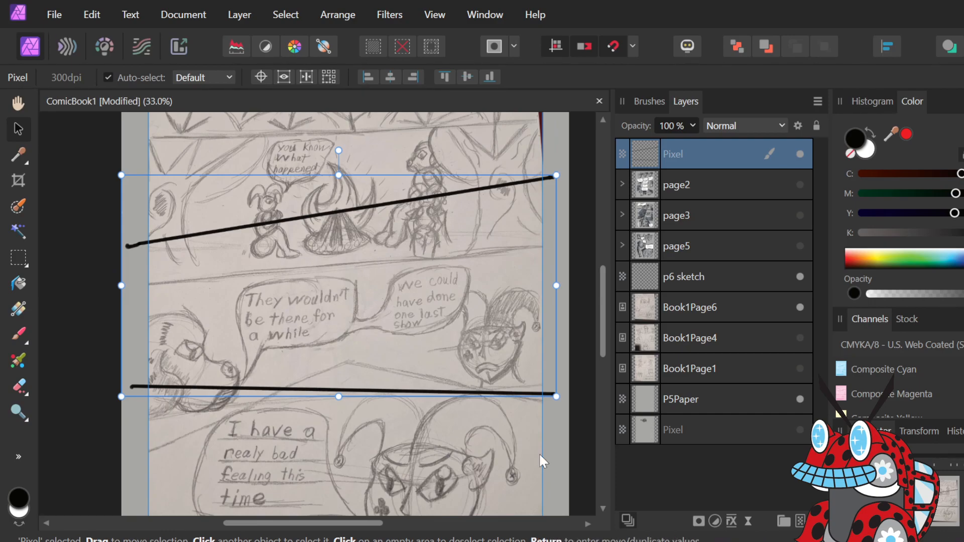
Move the Book1Page6 sketch image straight up to the page's top margin, leaving the divider lines in place.
click(563, 429)
scroll(410, 305, down, 3)
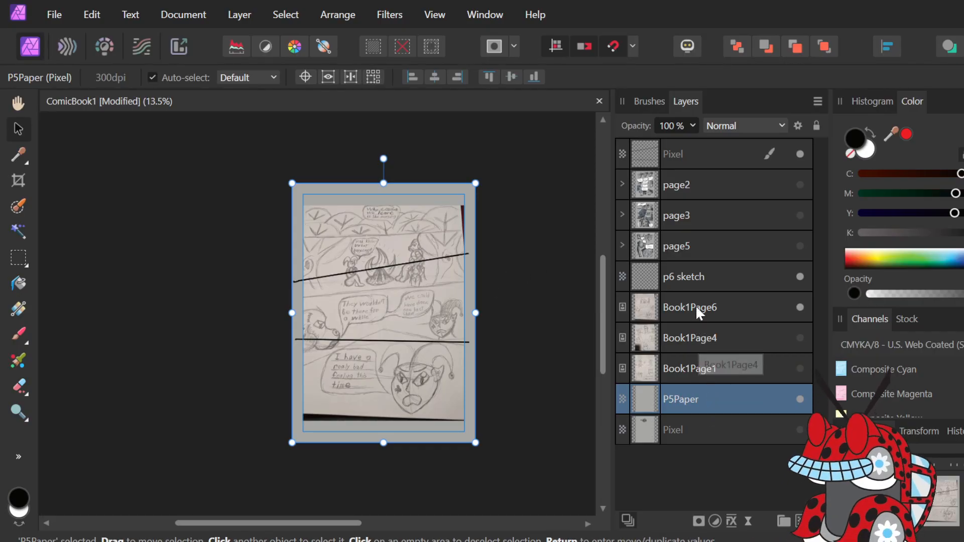
click(713, 274)
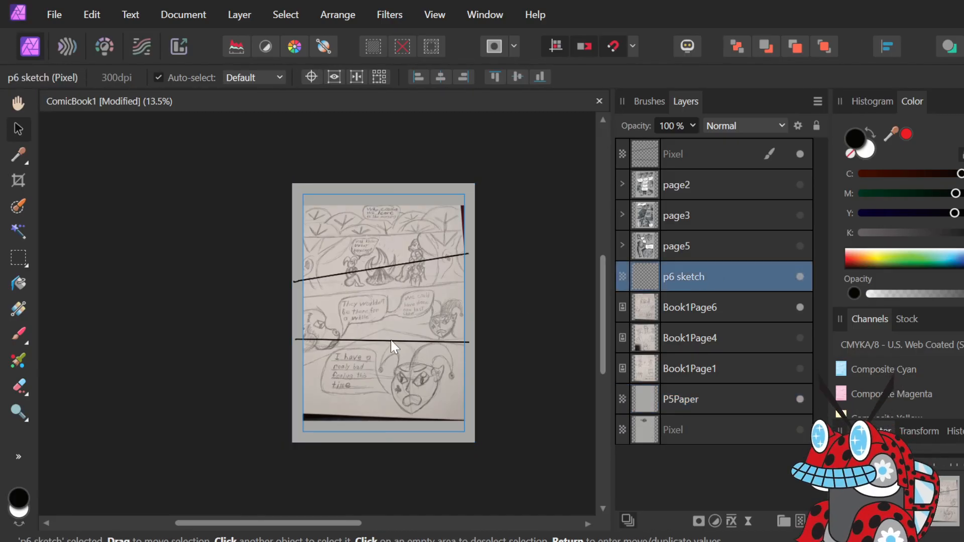
key(b)
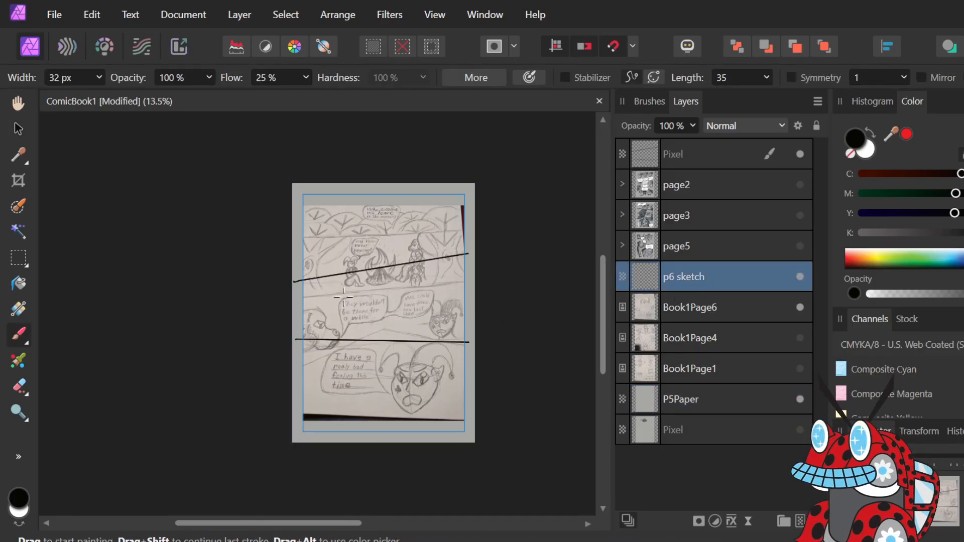
key(v)
click(378, 307)
drag(379, 307, 380, 290)
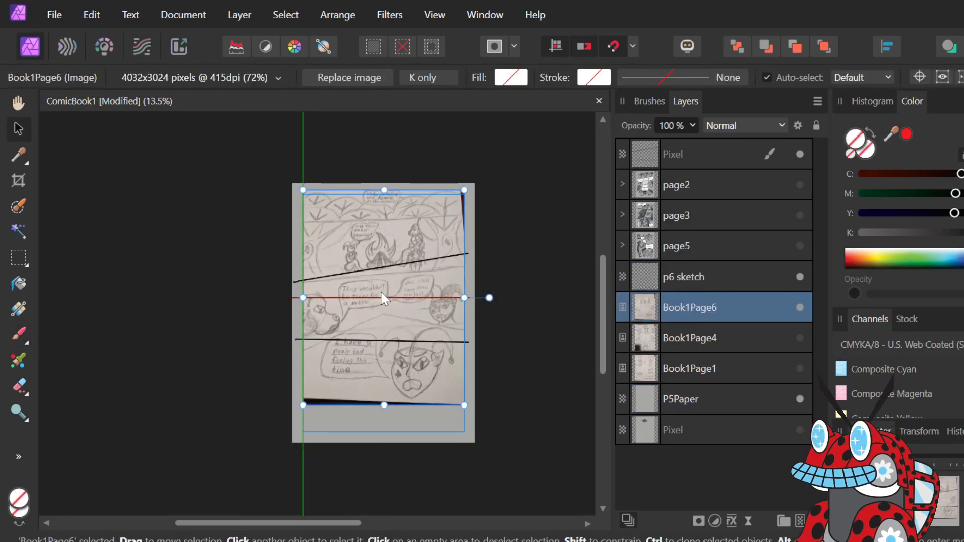
Undo the upward moves of the Book1Page6 sketch image.
key(ctrl+z)
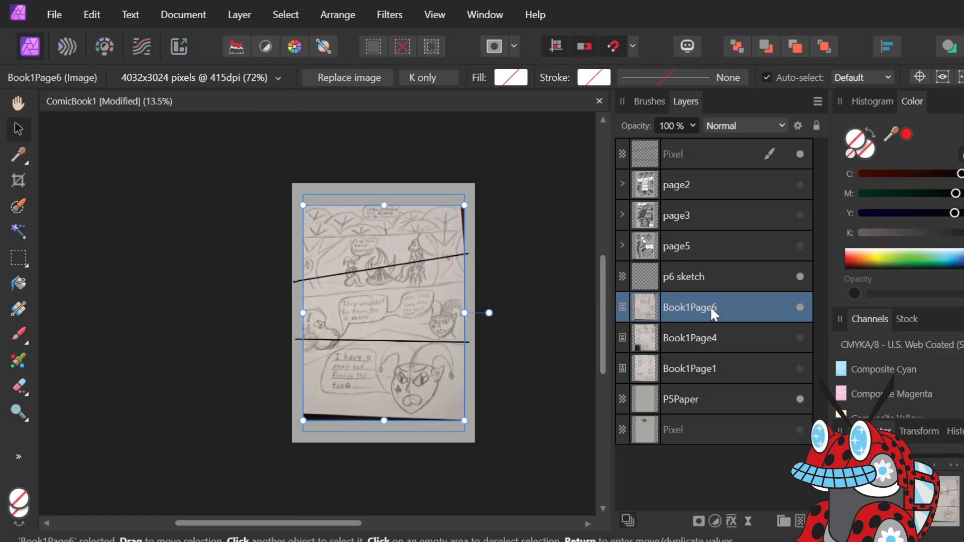
click(702, 280)
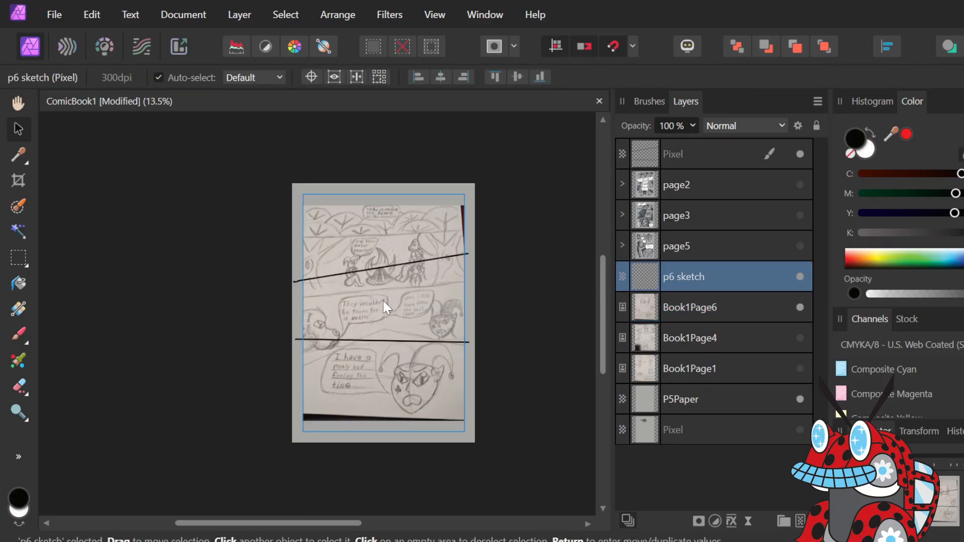
drag(383, 299, 384, 286)
key(ctrl+z)
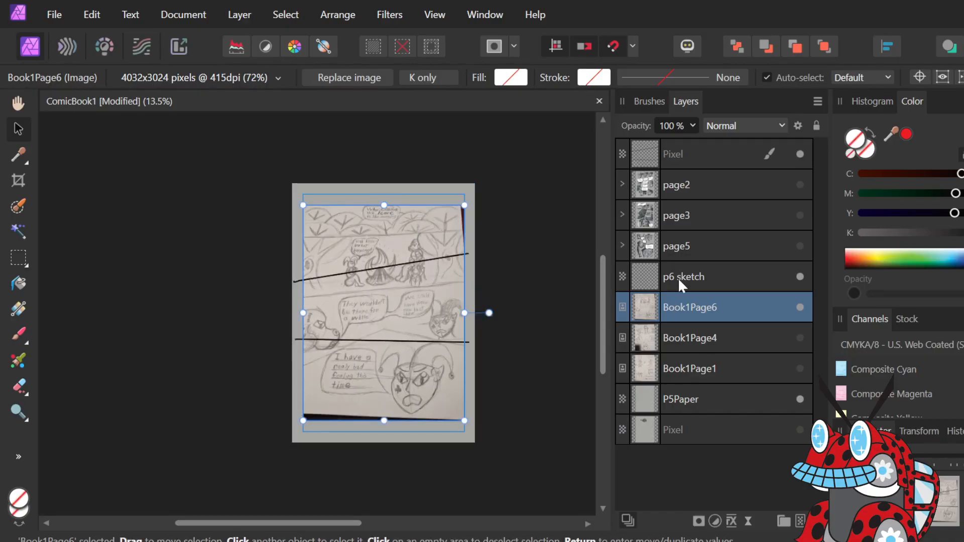
Move the layer with both divider lines up until the lower line passes just beneath the third panel's speech bubbles.
click(692, 281)
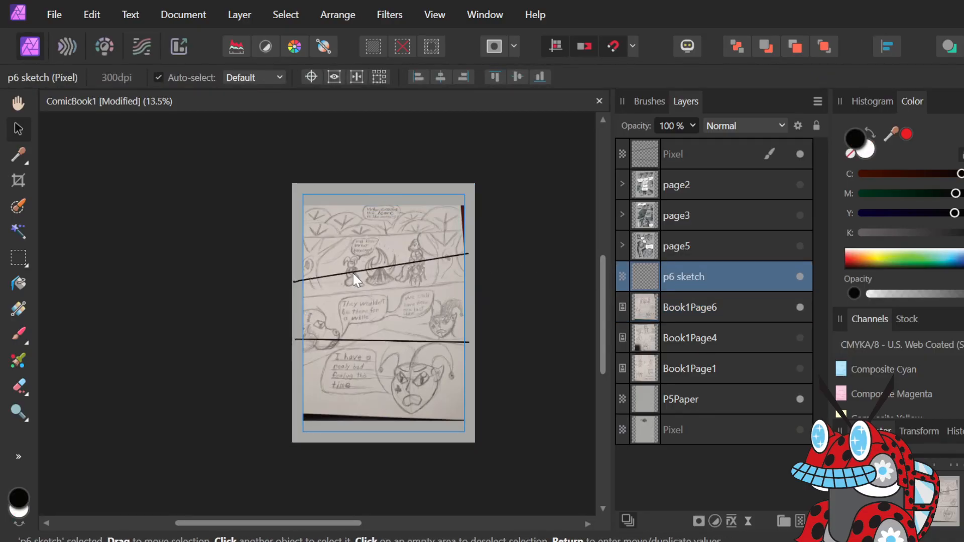
mouse_move(353, 275)
mouse_down()
mouse_move(355, 225)
mouse_move(353, 257)
mouse_up()
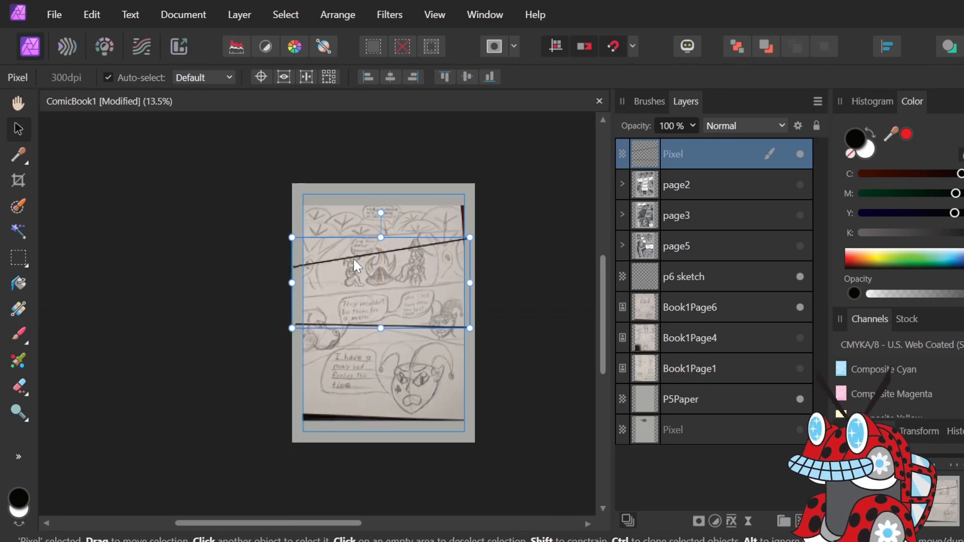
click(493, 341)
scroll(401, 344, up, 3)
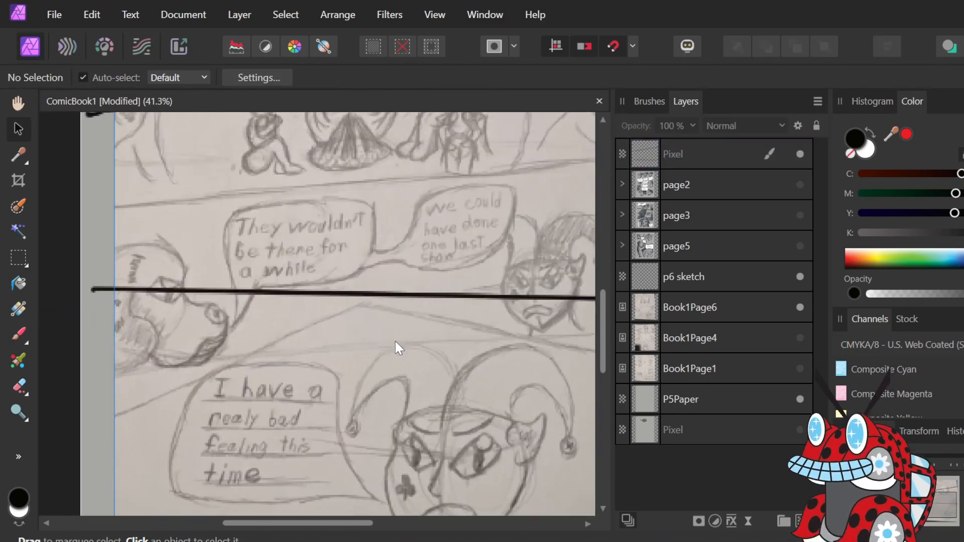
scroll(396, 342, down, 4)
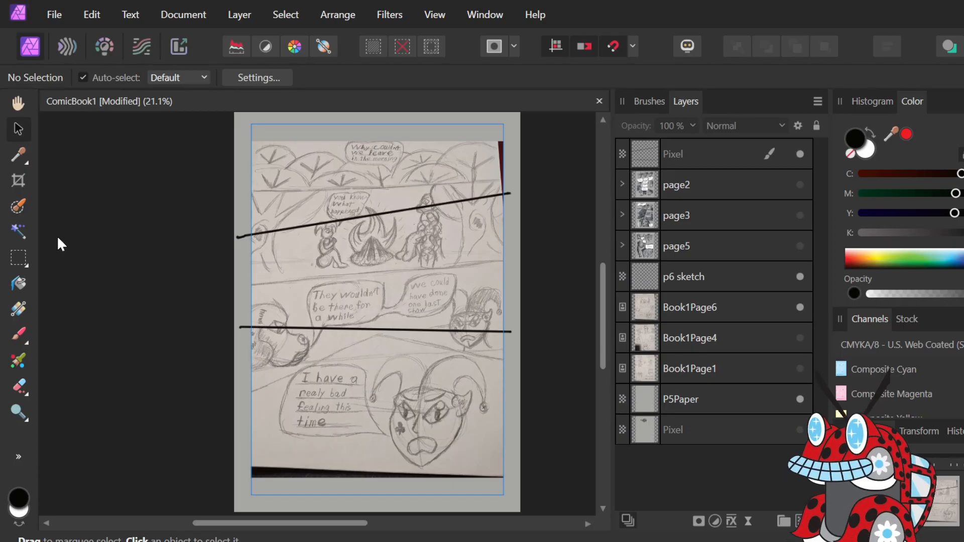
Try to erase the right end of the lower divider line on the p6 sketch layer with the Erase Brush.
key(e)
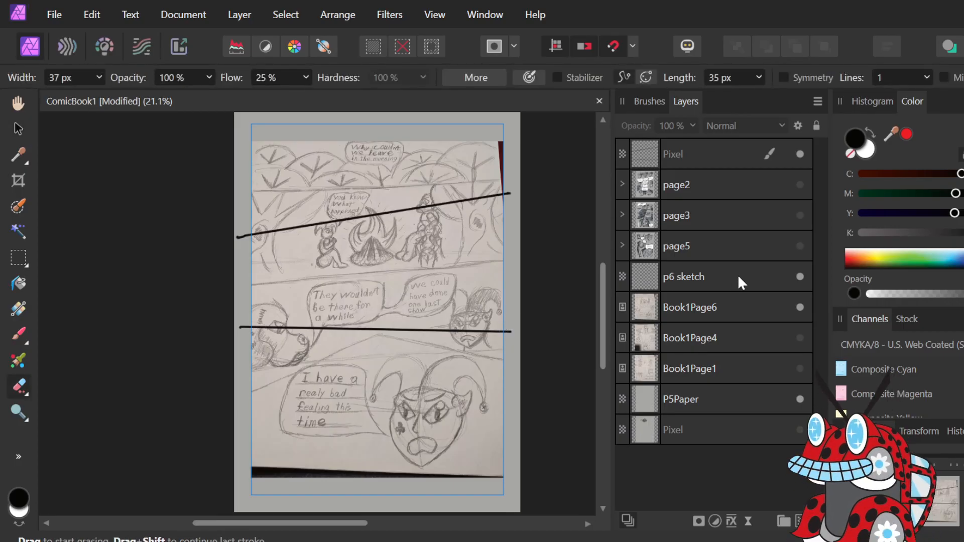
click(704, 276)
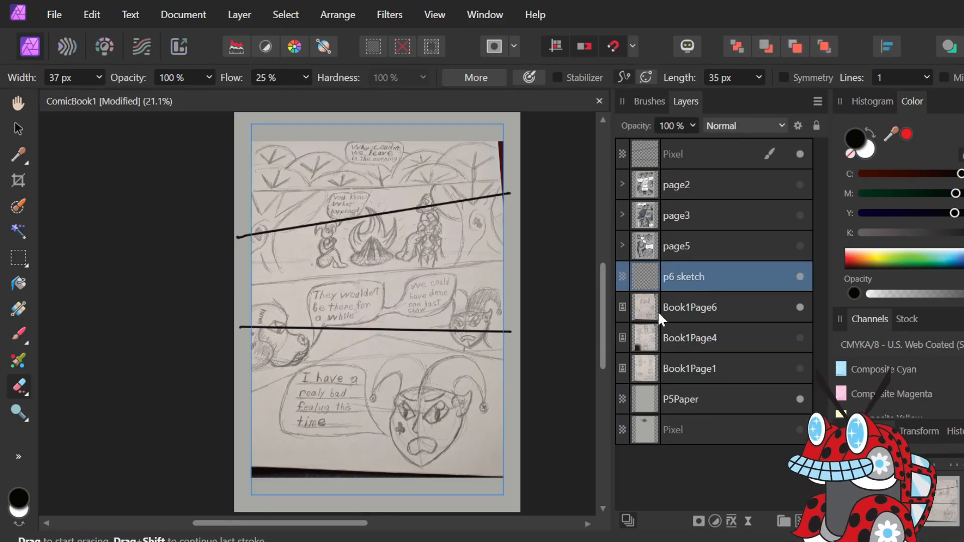
mouse_move(507, 329)
mouse_down()
mouse_move(517, 331)
mouse_move(493, 331)
mouse_up()
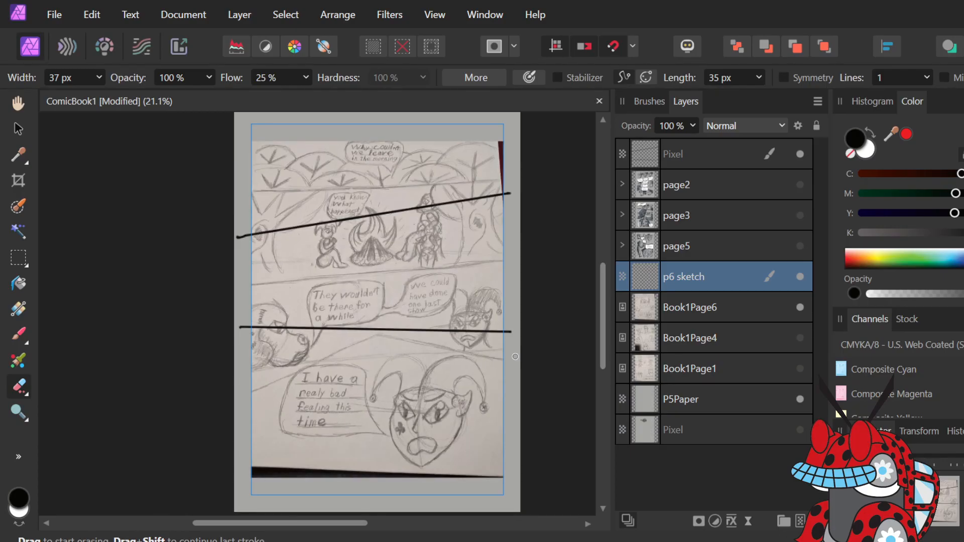
double_click(692, 289)
click(722, 312)
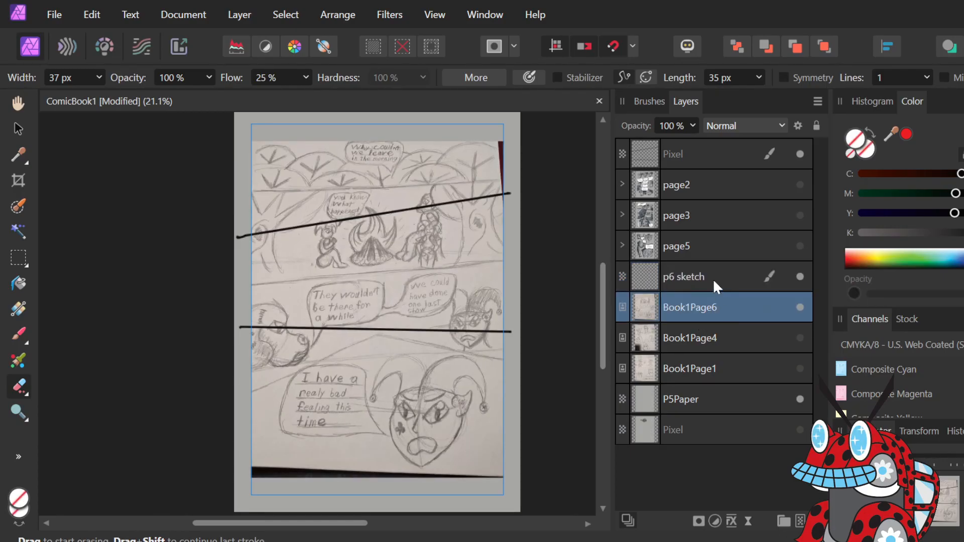
click(710, 278)
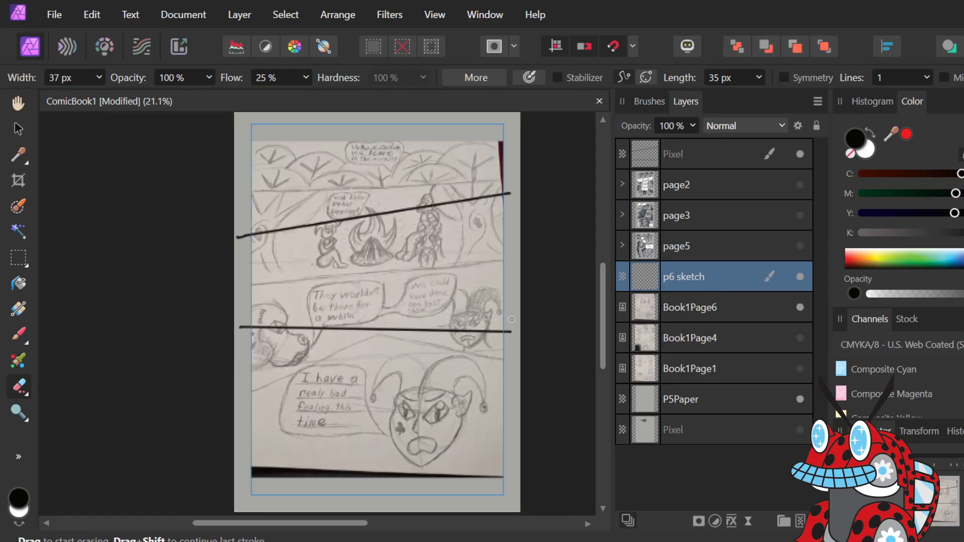
key(e)
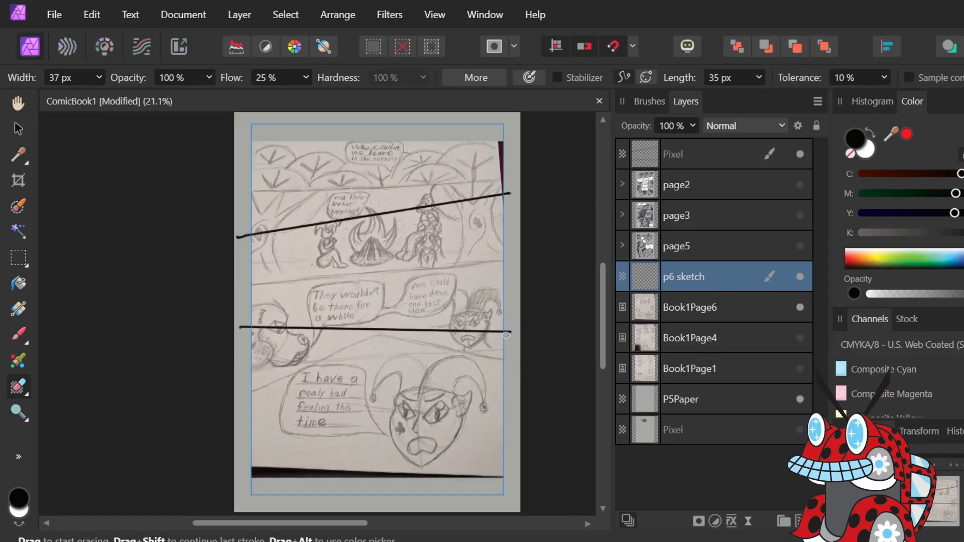
key(e)
key(e)
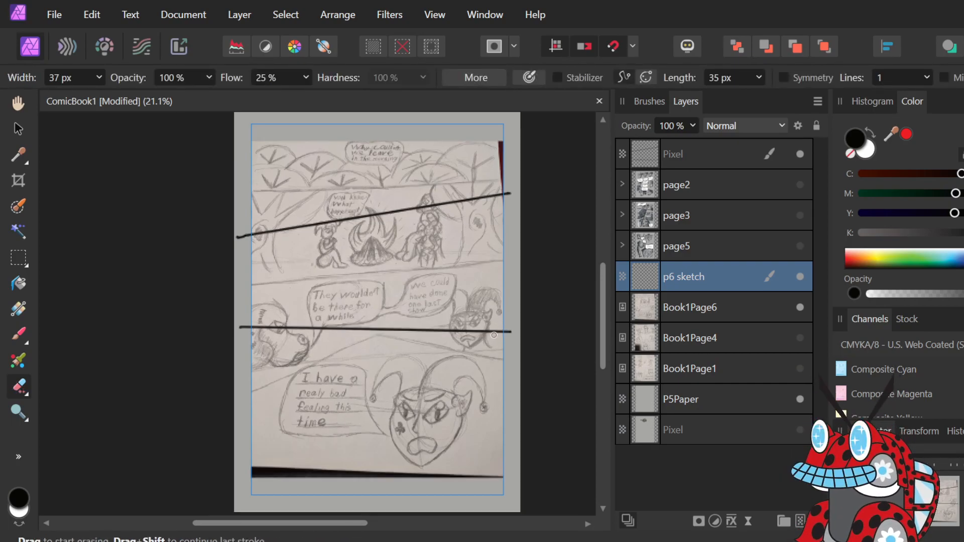
Switch the eraser to the 24 px Round Felt Pen brush from the MyComic set.
click(655, 98)
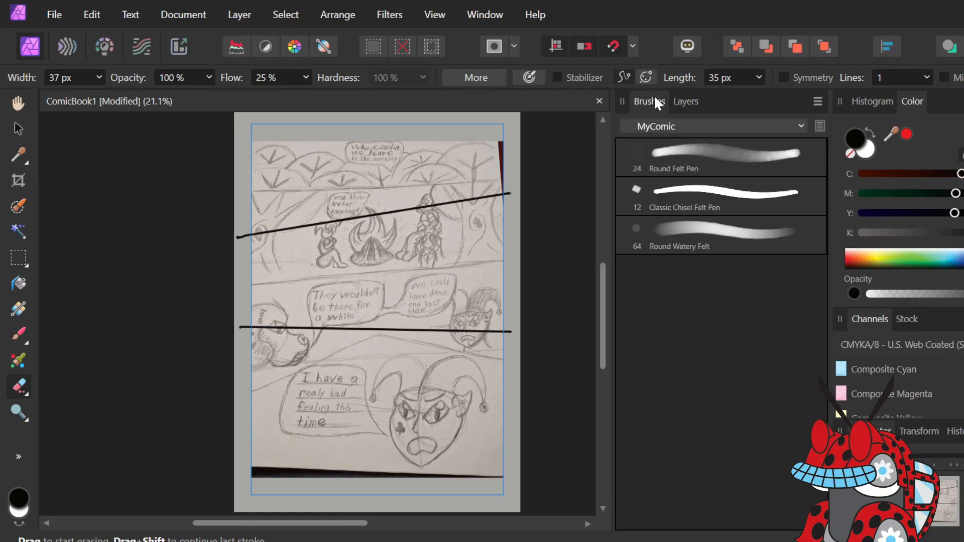
click(707, 155)
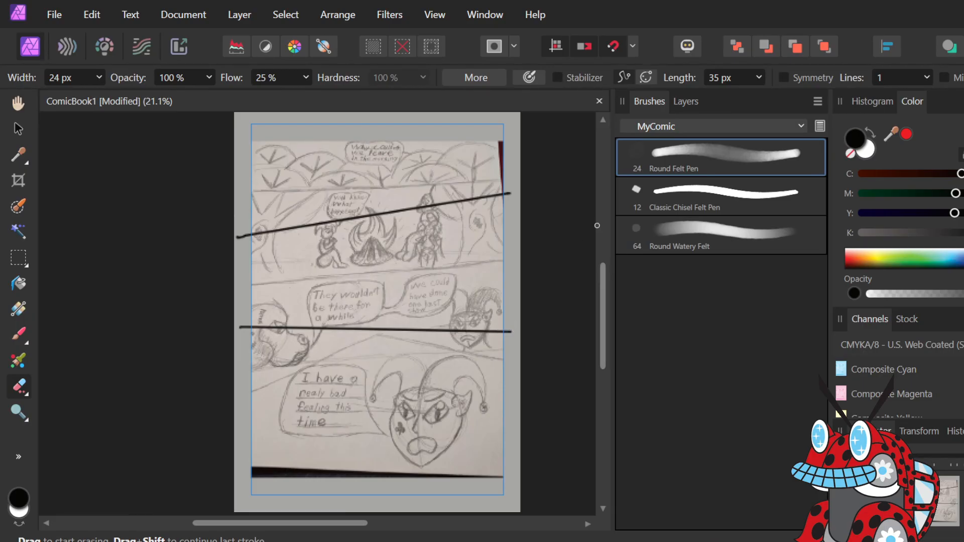
click(693, 105)
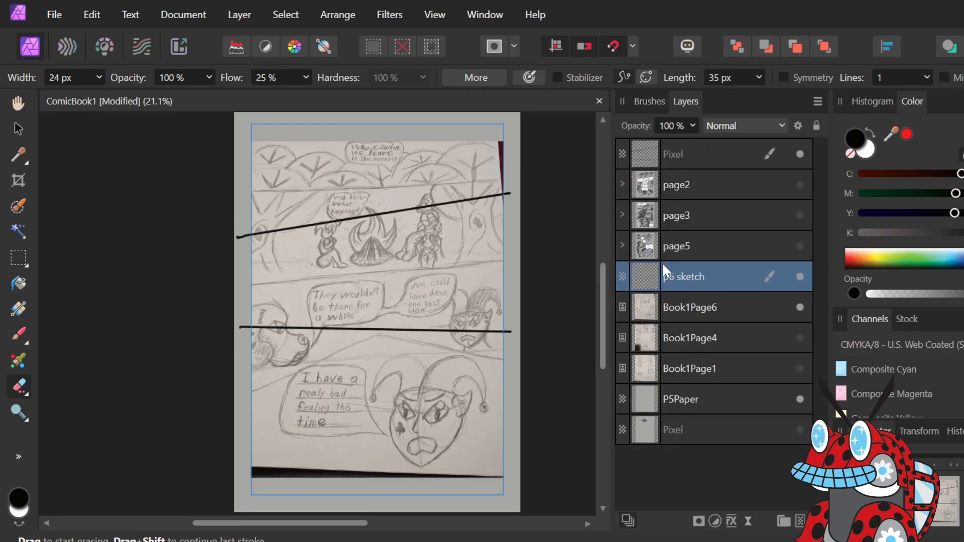
Paint a wavy black test stroke across the lower panels on the p6 sketch layer and undo it.
key(b)
mouse_move(385, 355)
mouse_down()
mouse_move(437, 314)
mouse_move(470, 378)
mouse_move(522, 446)
mouse_up()
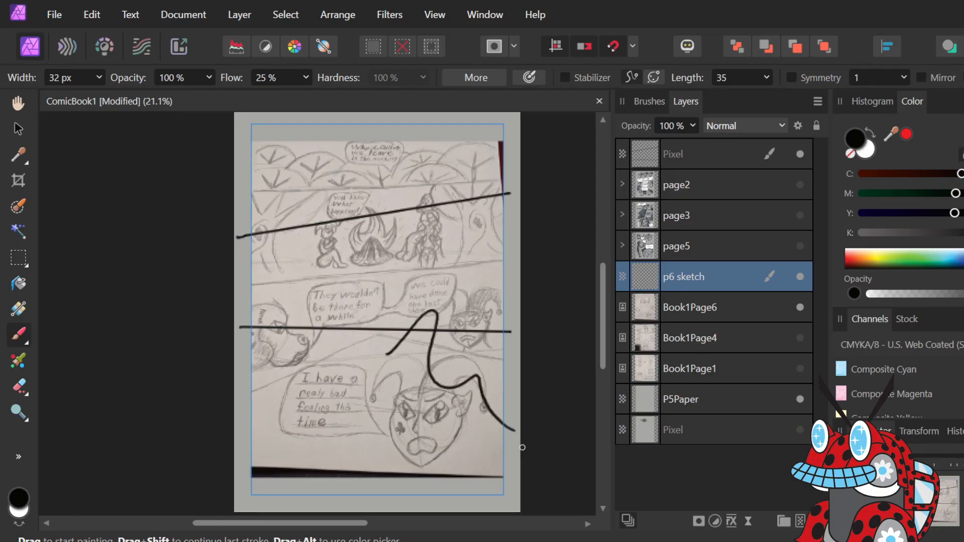
key(ctrl+z)
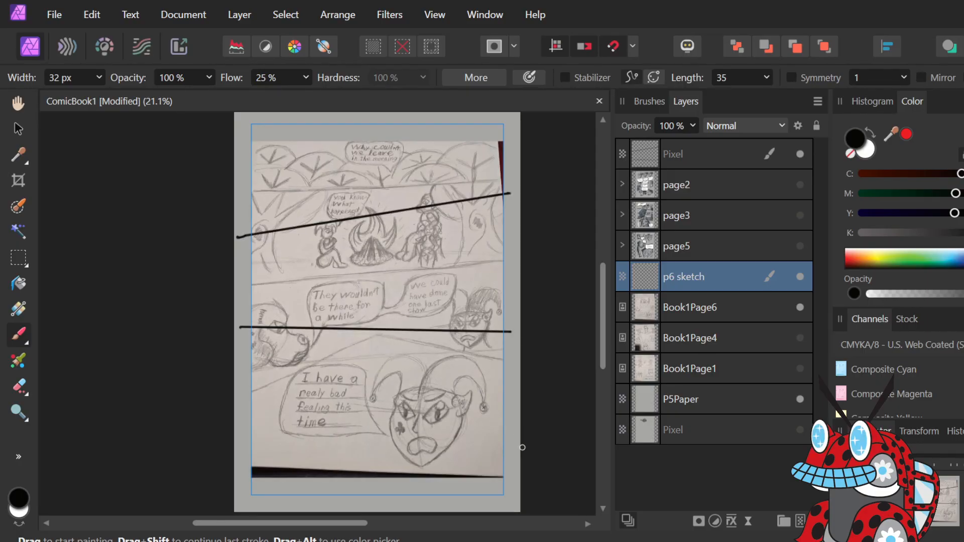
Examine how the lower divider line runs beneath the third panel's speech bubbles and across the characters.
key(e)
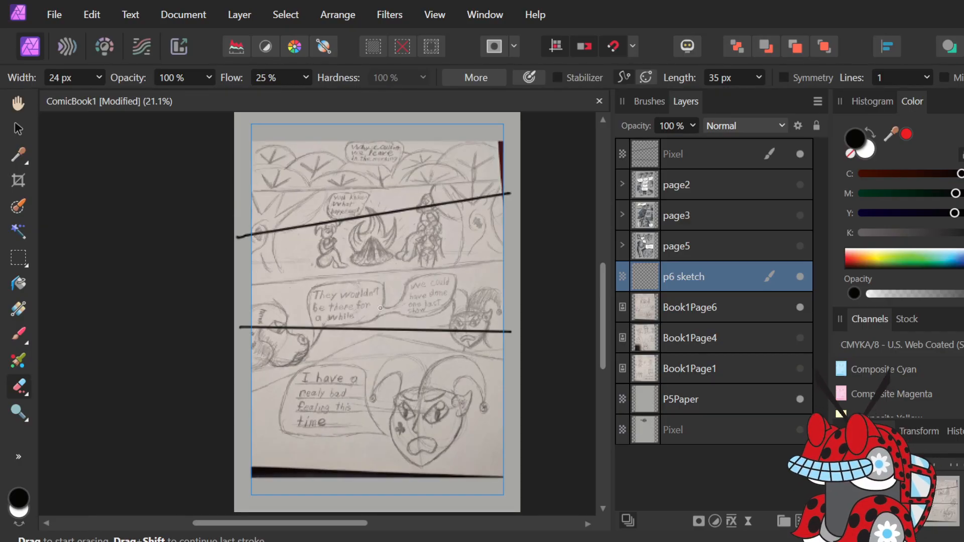
scroll(375, 314, up, 5)
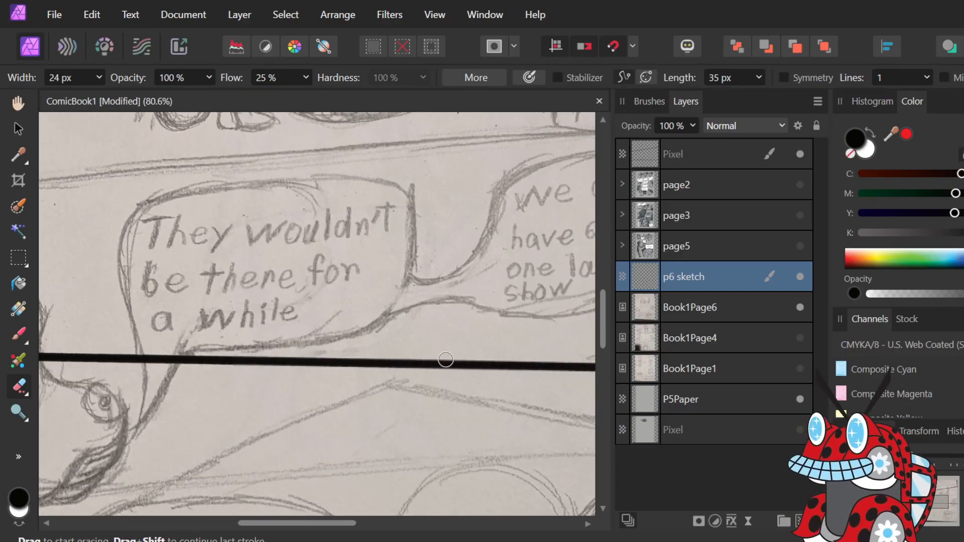
scroll(415, 320, down, 5)
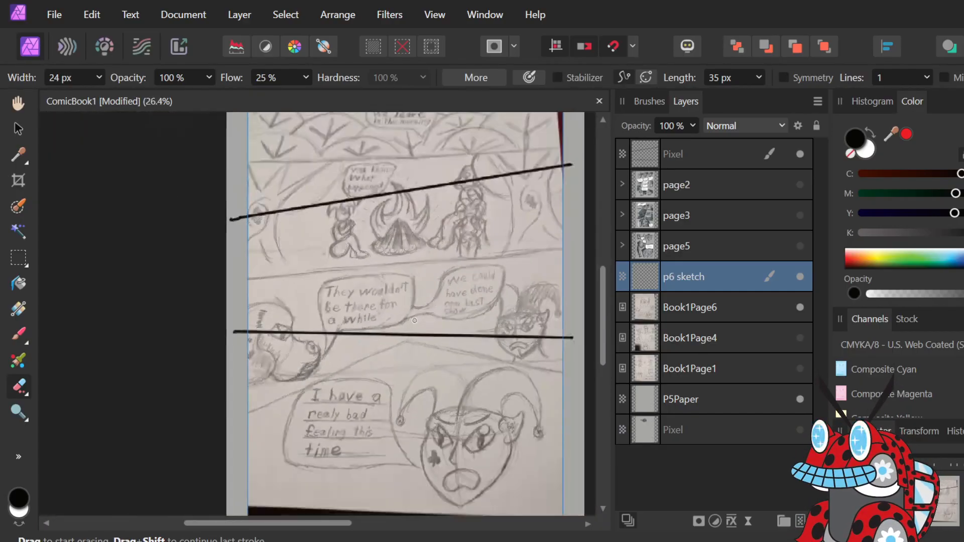
scroll(415, 321, up, 4)
scroll(415, 320, down, 4)
scroll(415, 320, up, 4)
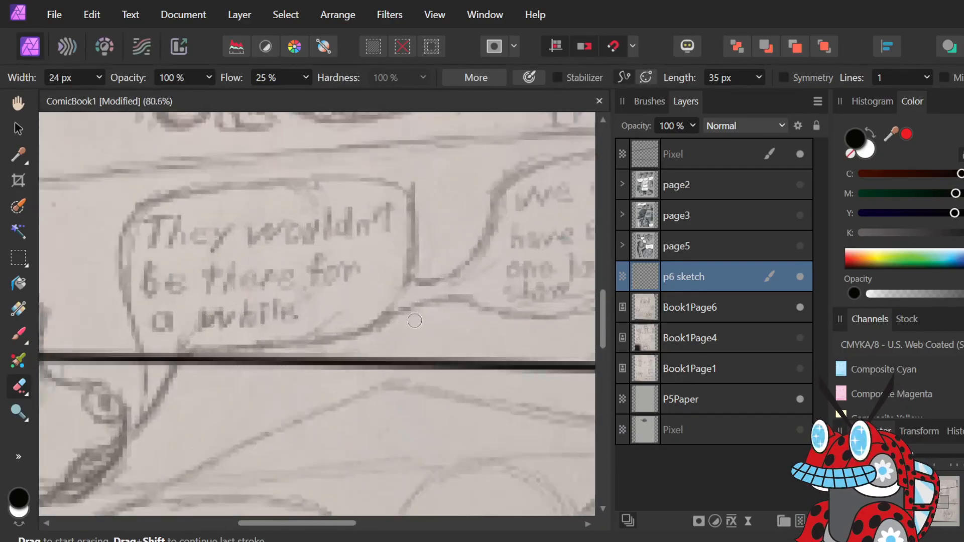
scroll(414, 321, down, 5)
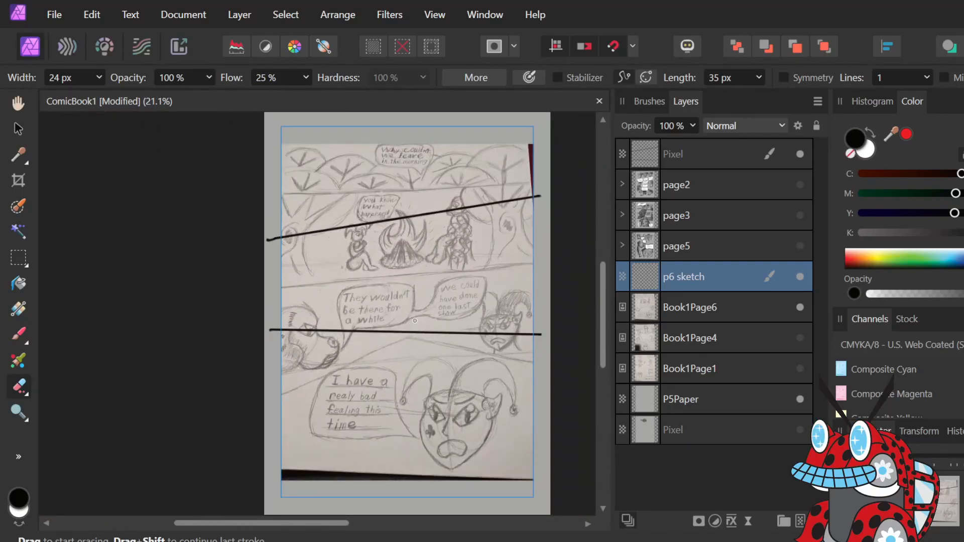
scroll(415, 321, up, 2)
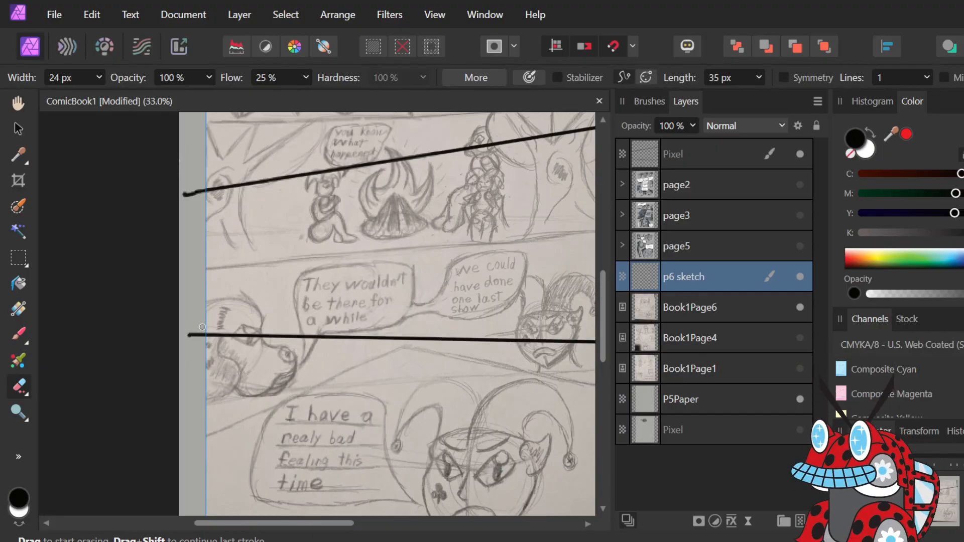
Set the eraser to the Round Felt Pen brush with a width of 50 px.
click(652, 101)
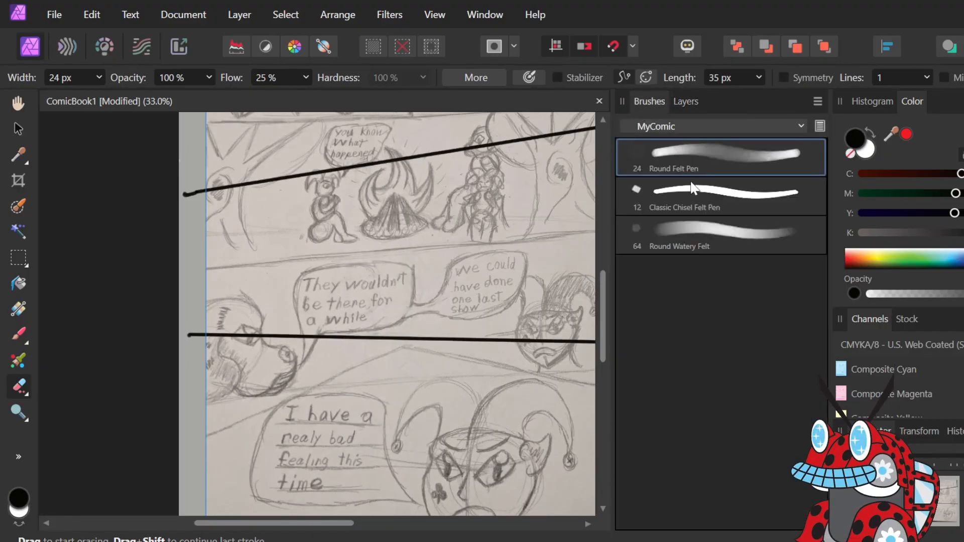
click(721, 196)
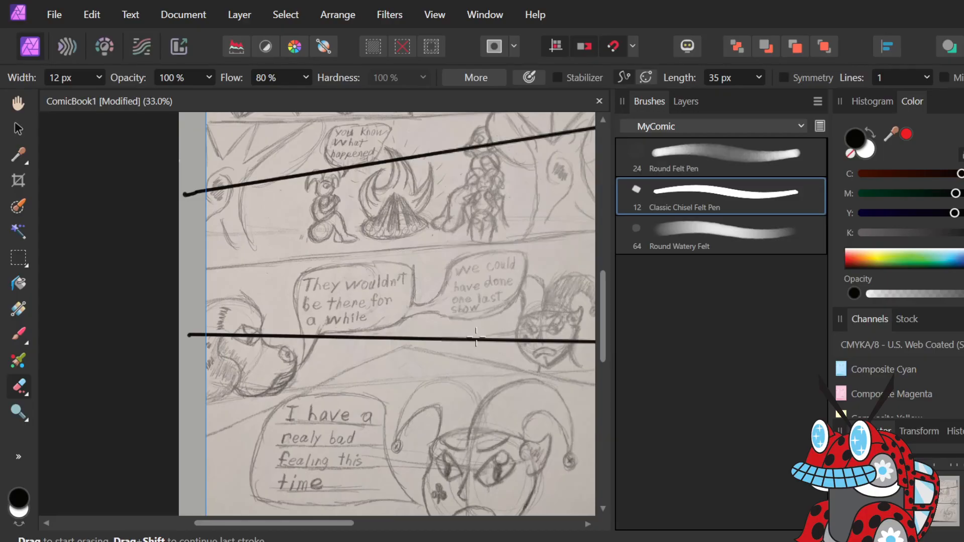
click(713, 156)
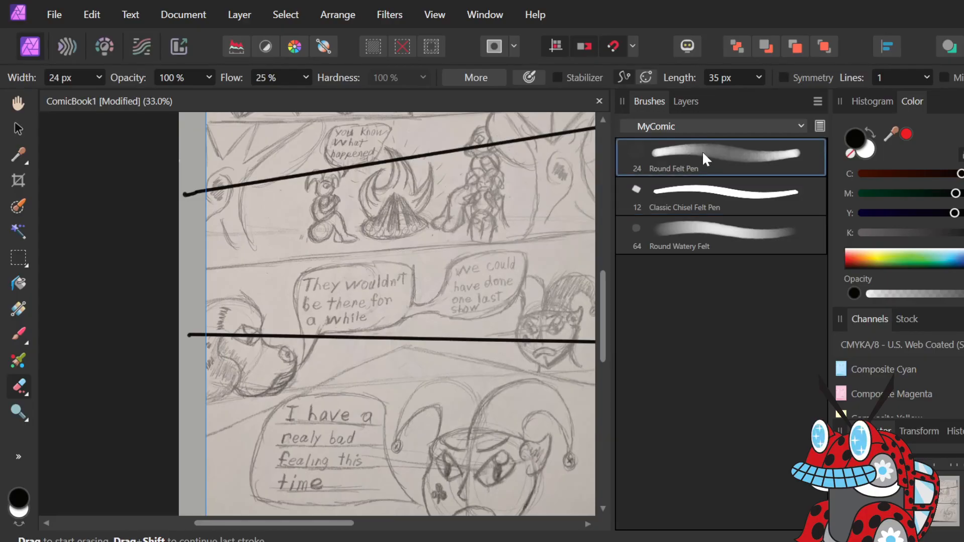
click(99, 78)
drag(107, 98, 132, 99)
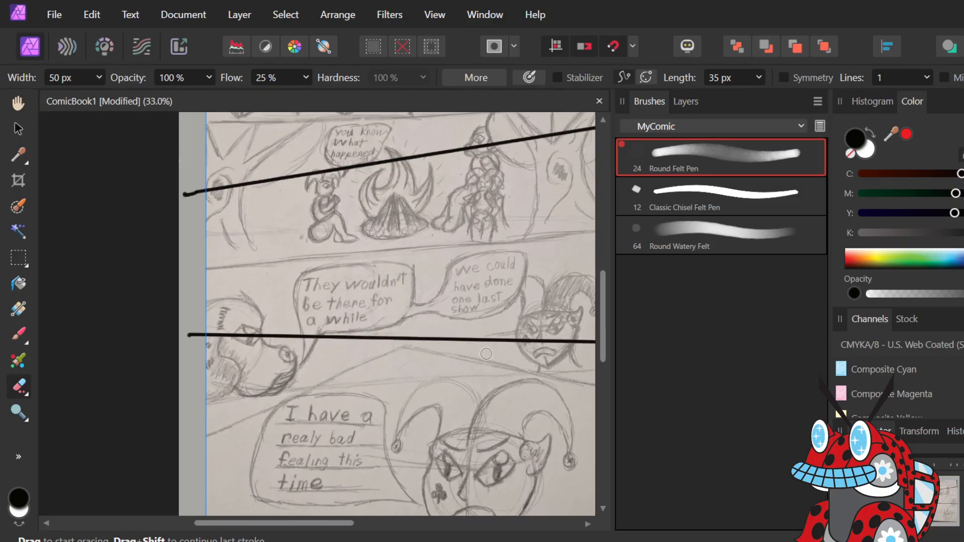
Cycle through the erasing tools with the p6 sketch layer selected and settle on the Erase Brush Tool.
click(688, 102)
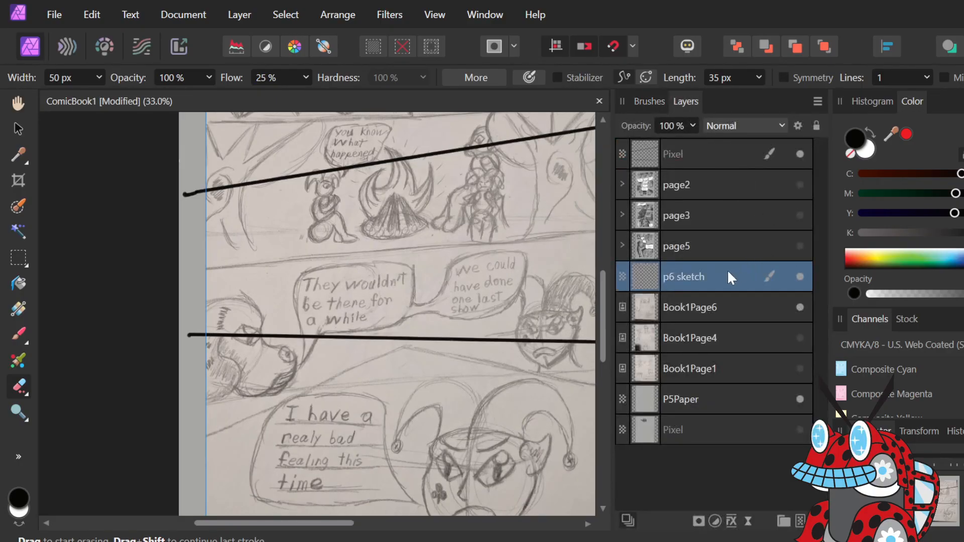
key(e)
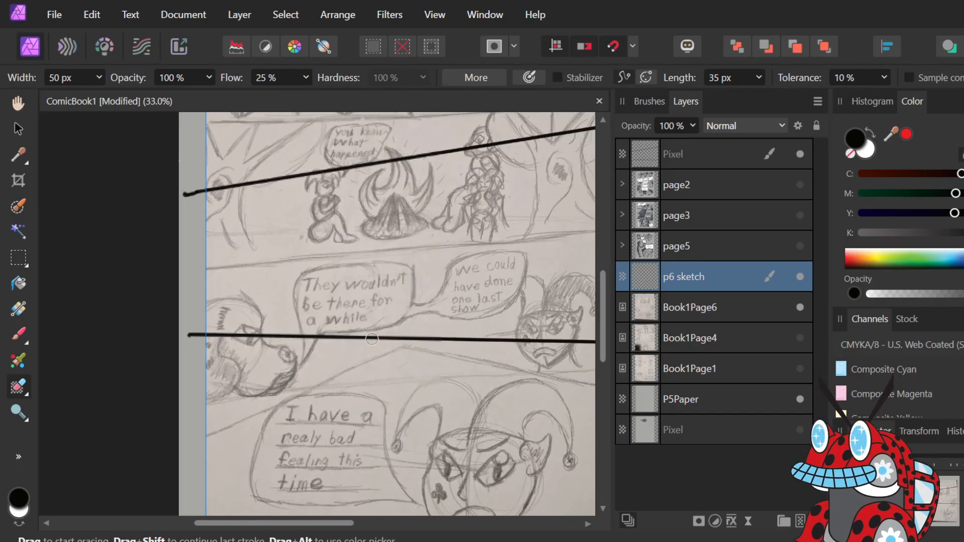
key(e)
key(e)
key(e)
click(26, 392)
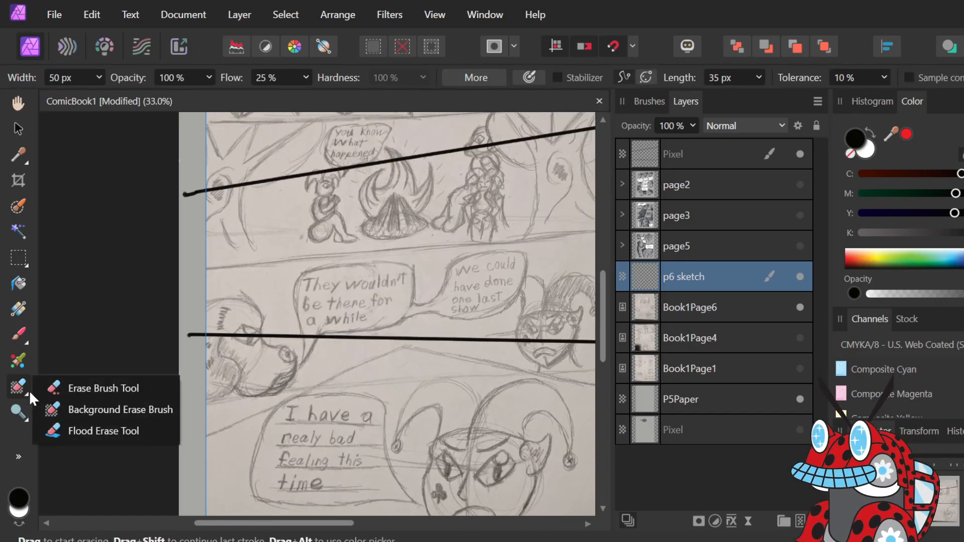
click(126, 387)
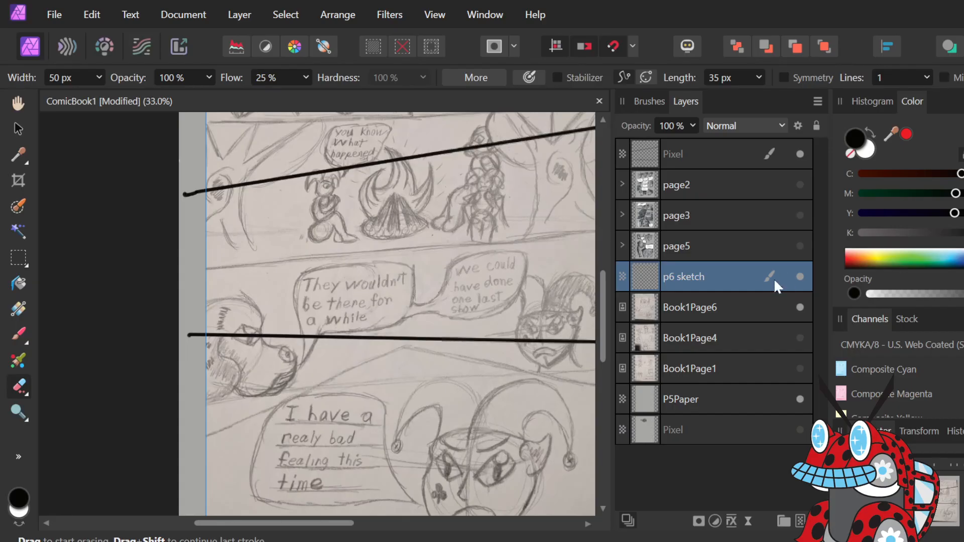
Try an erase stroke through the right side of the Book1Page6 scan, then undo it and the layer's rasterization.
double_click(707, 276)
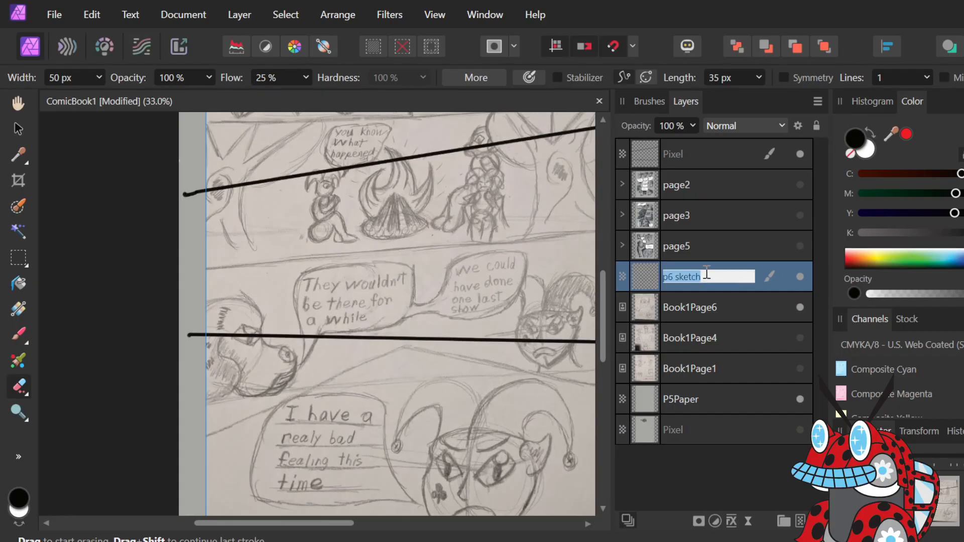
key(Return)
click(718, 312)
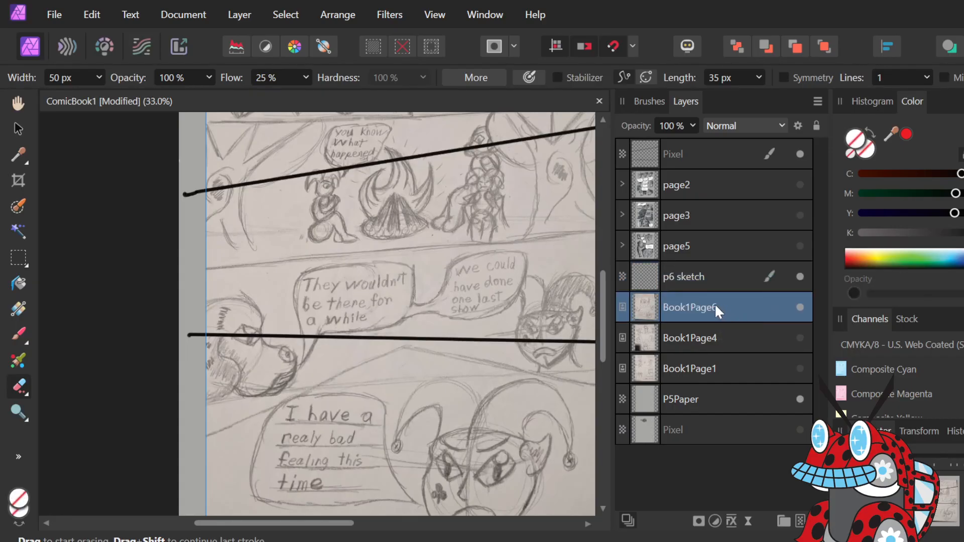
drag(534, 246, 553, 477)
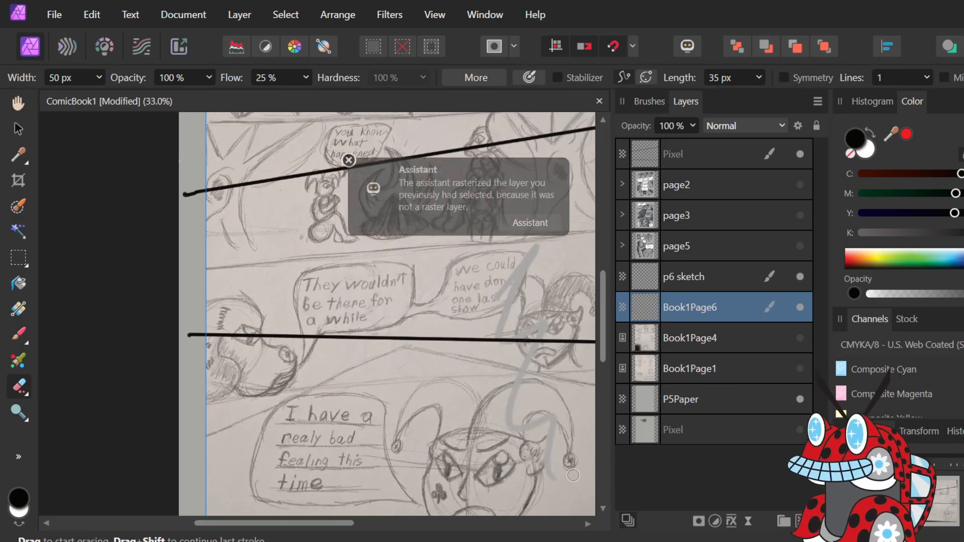
key(ctrl+z)
key(ctrl+z)
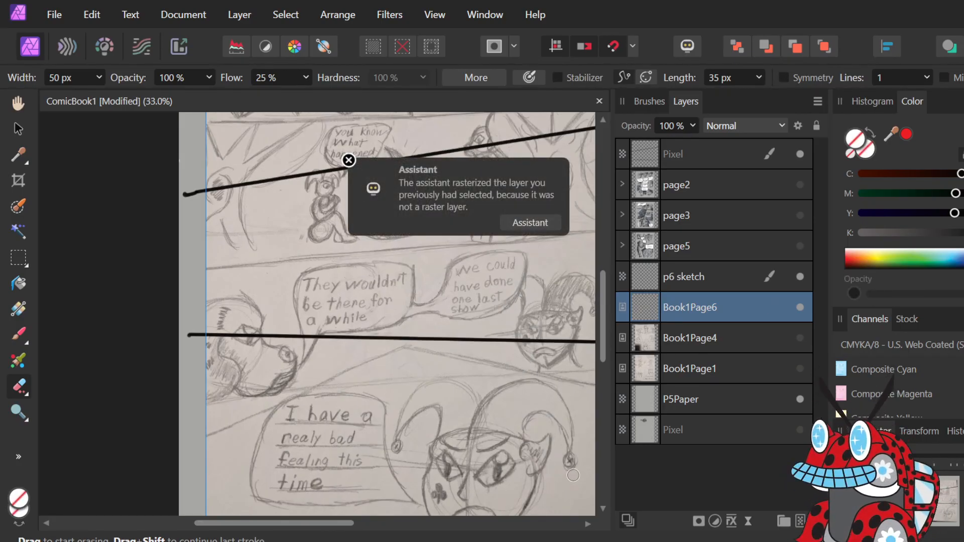
click(348, 160)
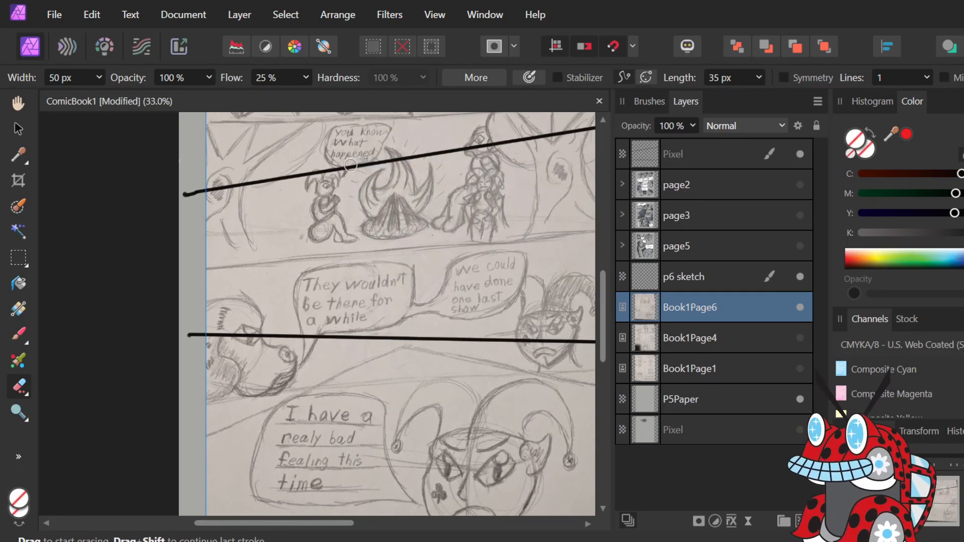
Try replacing the p6 sketch layer with a new empty pixel layer, and undo both the deletion and the addition.
click(716, 282)
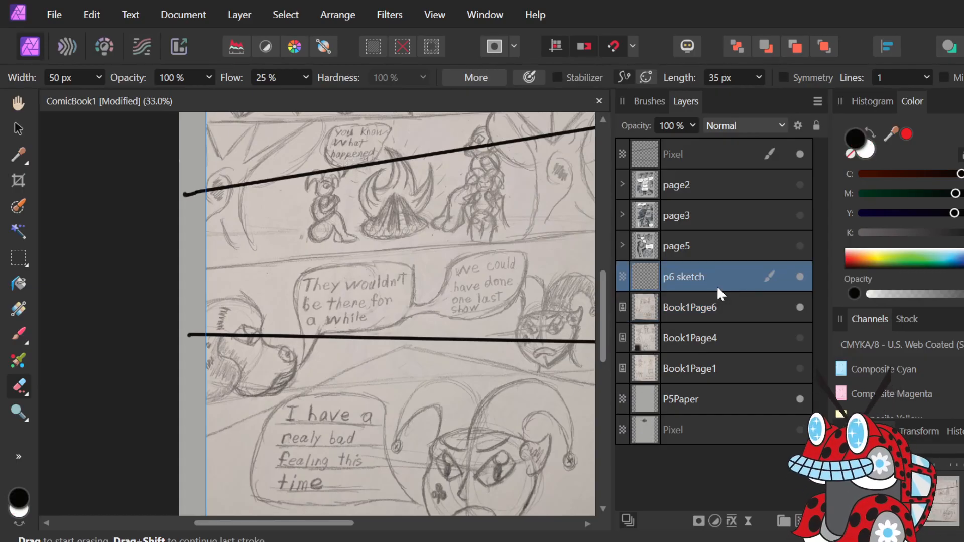
key(Delete)
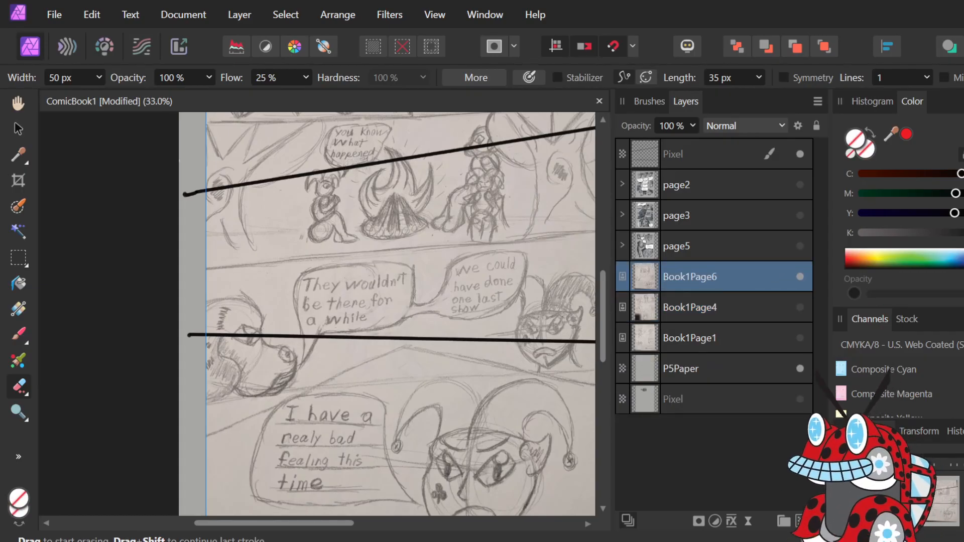
key(ctrl+shift+n)
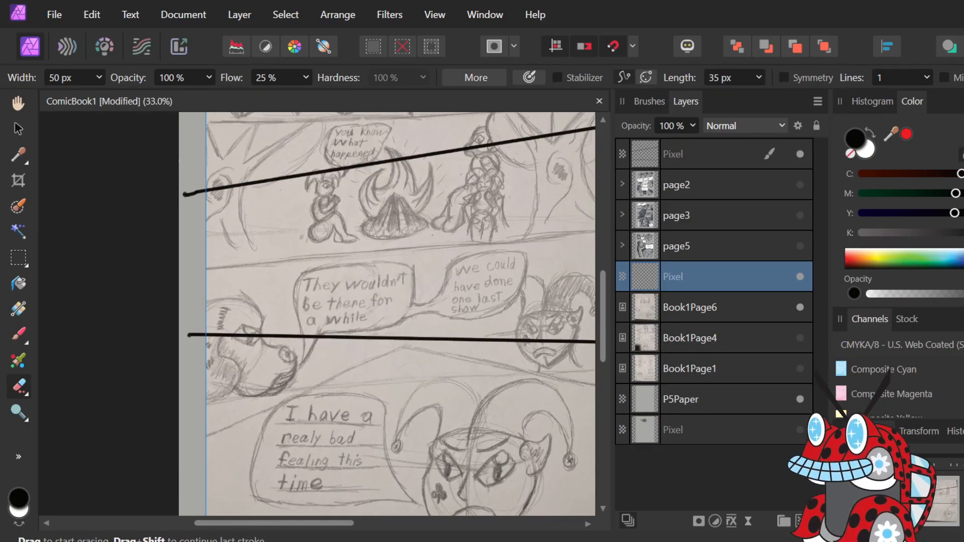
key(ctrl+z)
key(ctrl+z)
Shift the painted divider lines slightly up and left, and restack their Pixel layer directly above p6 sketch.
key(v)
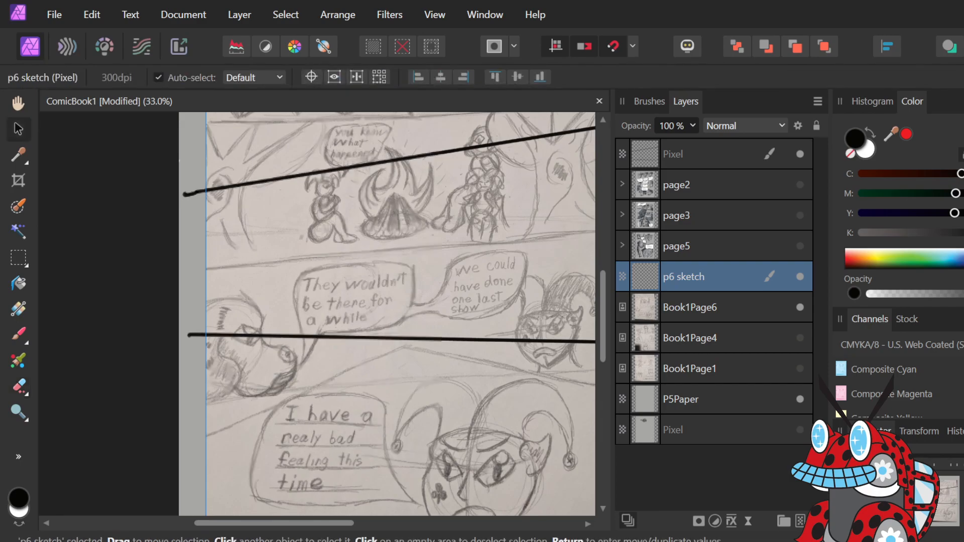
click(507, 344)
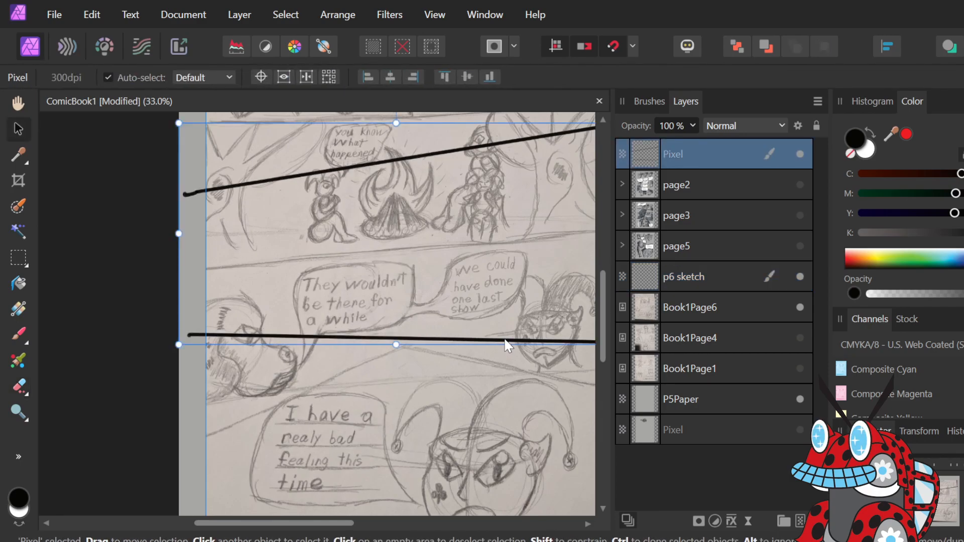
drag(507, 343, 480, 325)
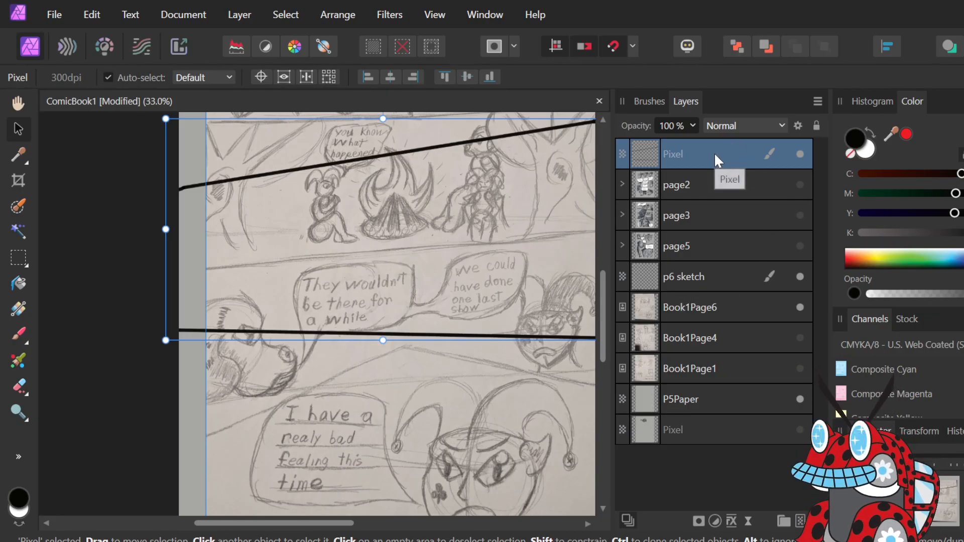
drag(714, 152, 710, 261)
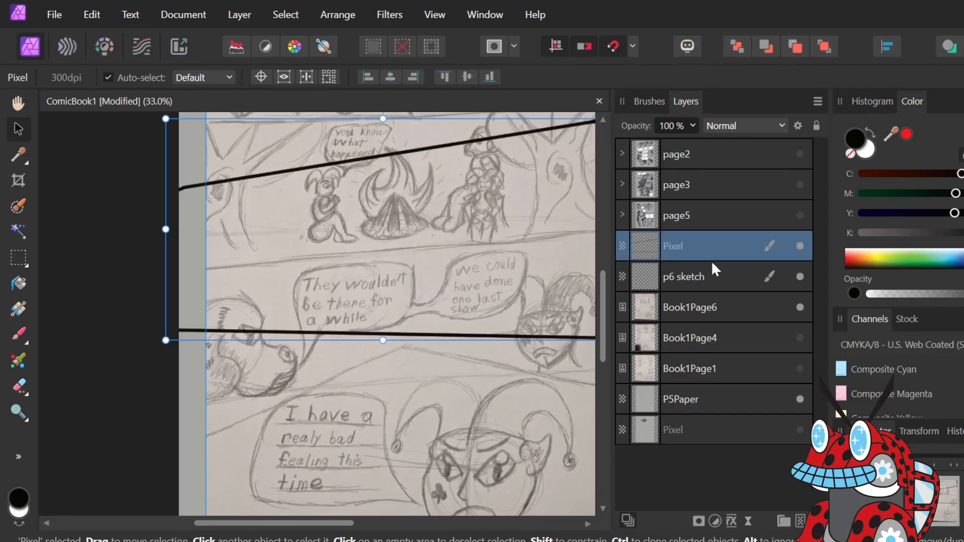
Erase the entire lower divider line across the third panel on the Pixel layer, including its end over the jester's face.
scroll(490, 445, up, 3)
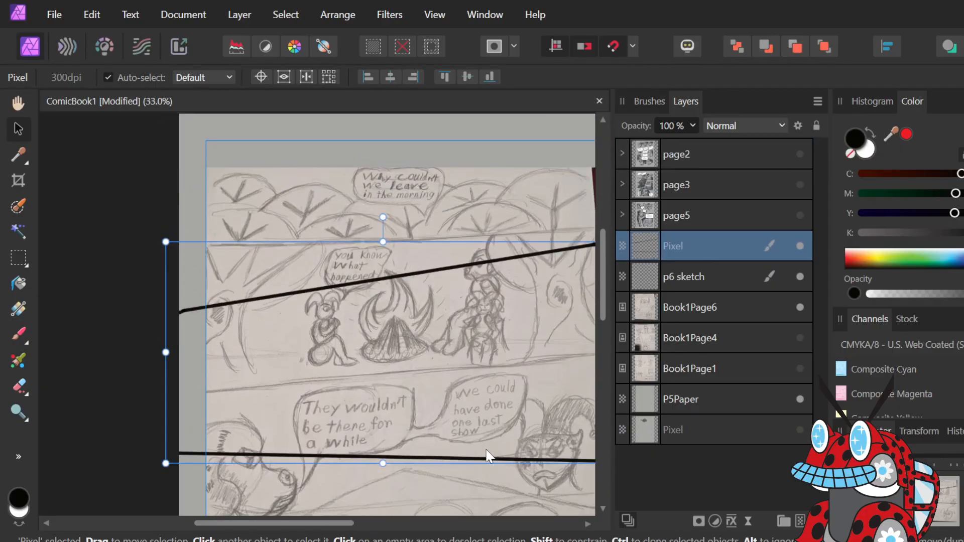
key(e)
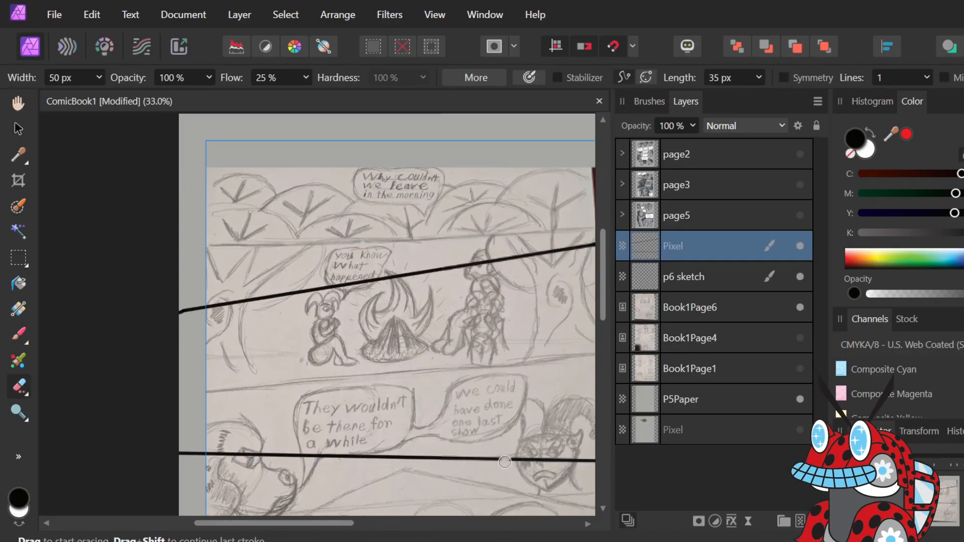
mouse_move(504, 462)
mouse_down()
mouse_move(181, 455)
mouse_move(238, 454)
mouse_up()
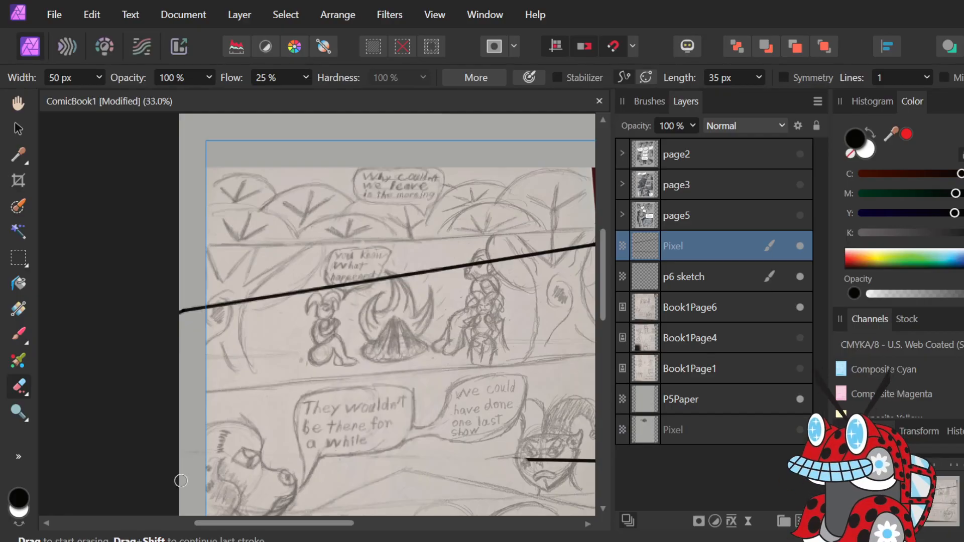
mouse_move(317, 524)
mouse_down()
mouse_move(398, 525)
mouse_move(385, 525)
mouse_up()
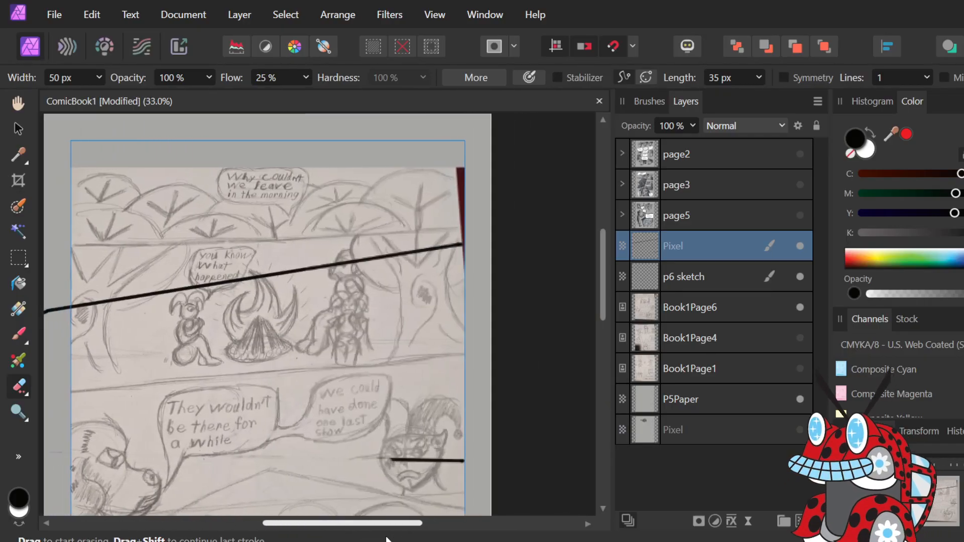
drag(603, 315, 606, 349)
mouse_move(398, 352)
mouse_down()
mouse_move(438, 358)
mouse_move(391, 347)
mouse_move(469, 350)
mouse_up()
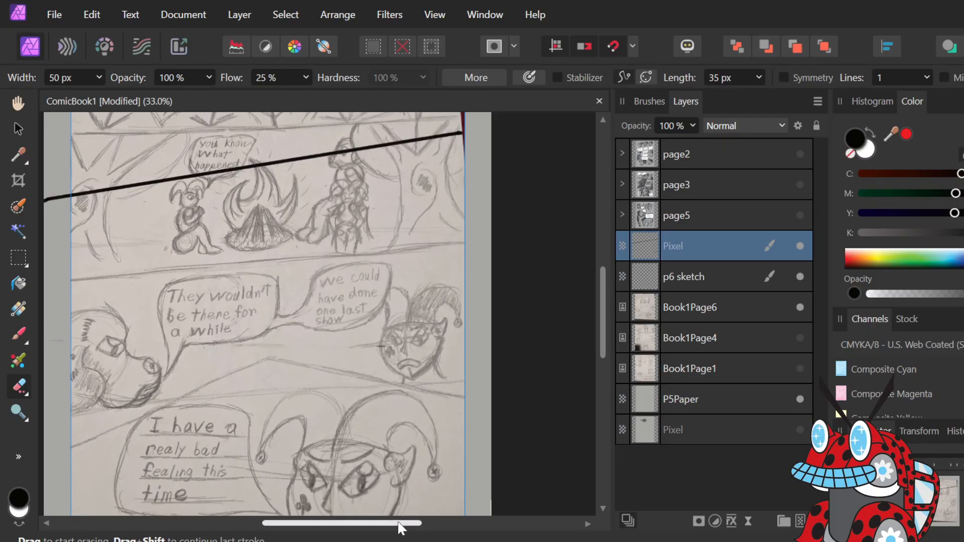
drag(398, 523, 375, 528)
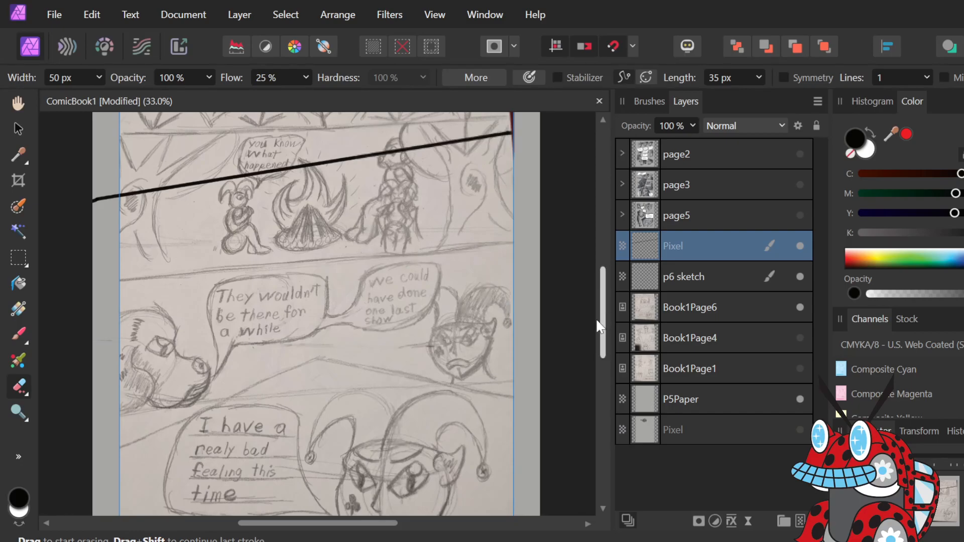
Move the remaining slanted divider line slightly right so that both ends overhang the page's side margins.
double_click(703, 249)
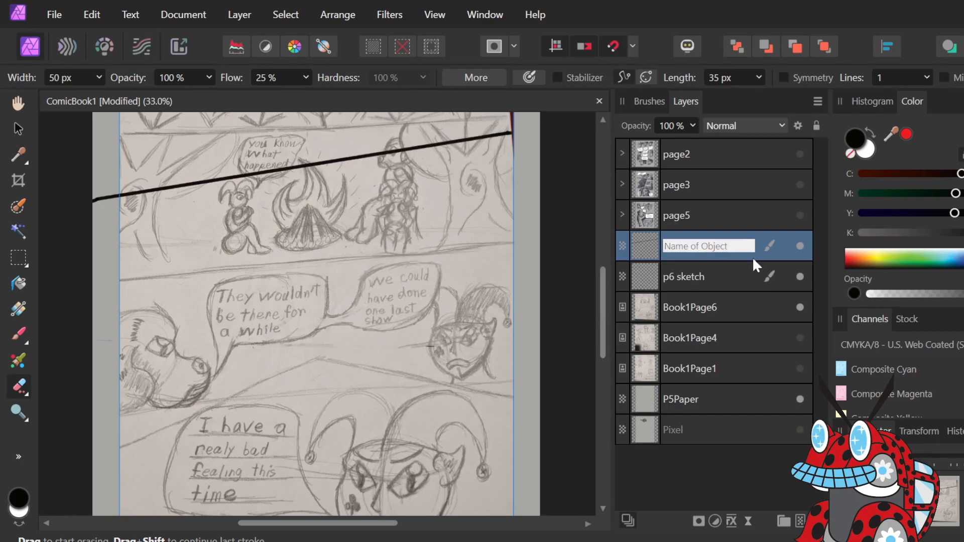
click(566, 312)
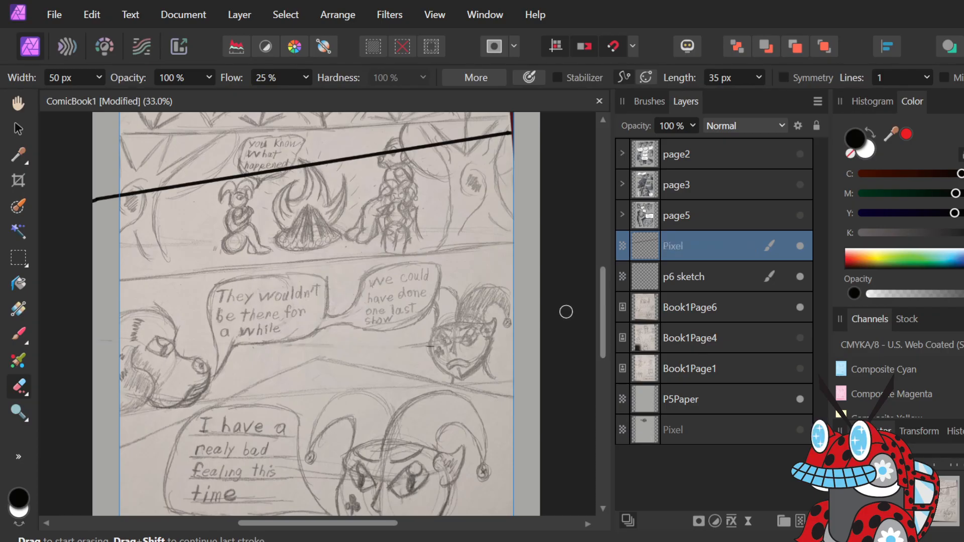
key(v)
drag(295, 168, 314, 168)
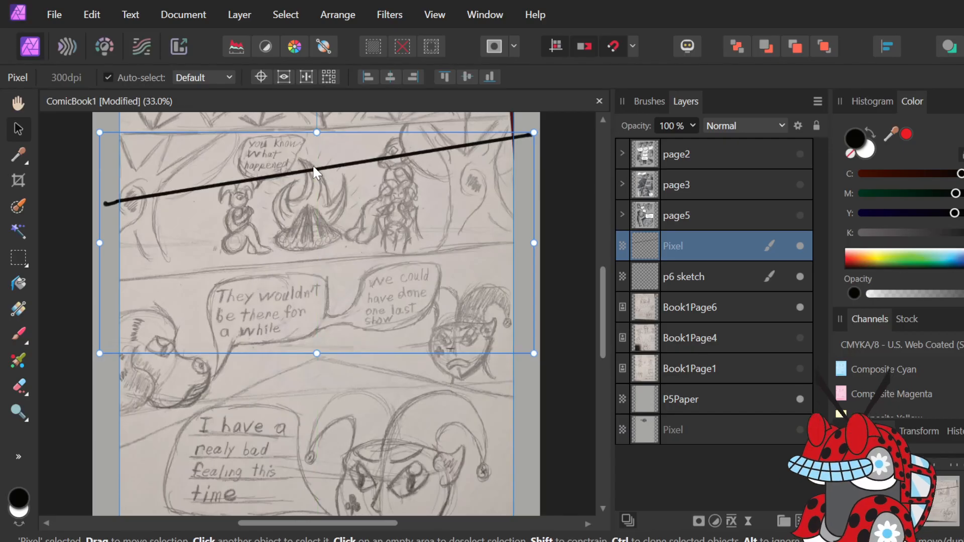
Paint a new straight black divider line across the full page width, just above the last panel's speech bubble.
key(b)
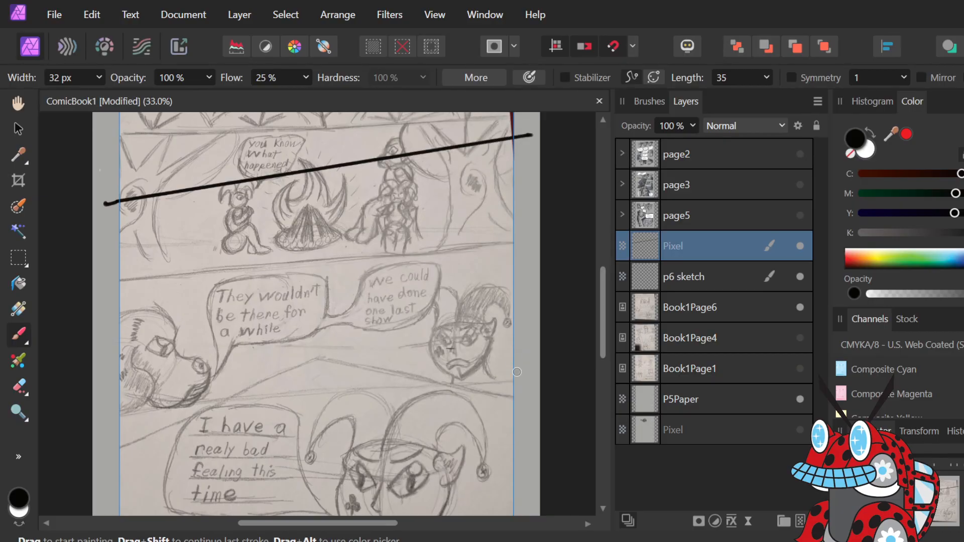
scroll(522, 367, down, 2)
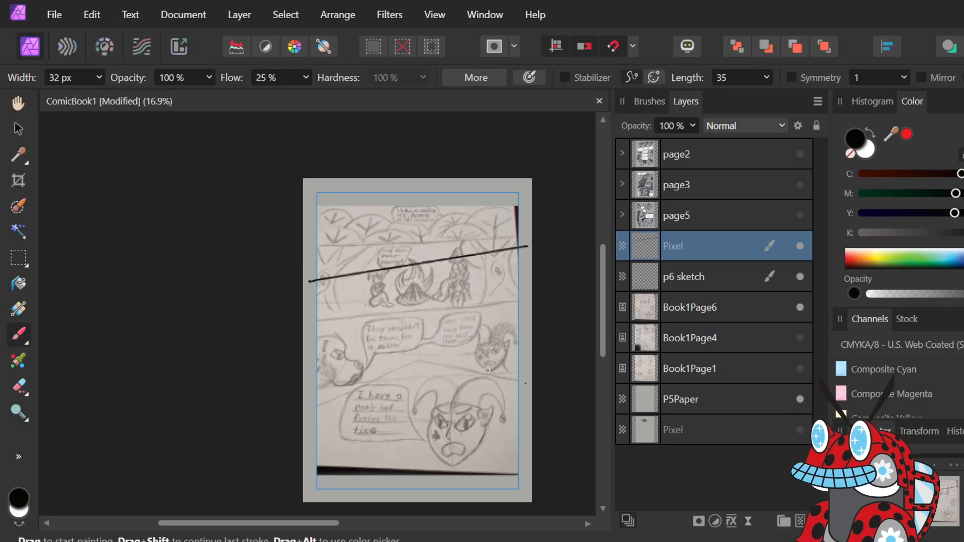
shift+click(308, 377)
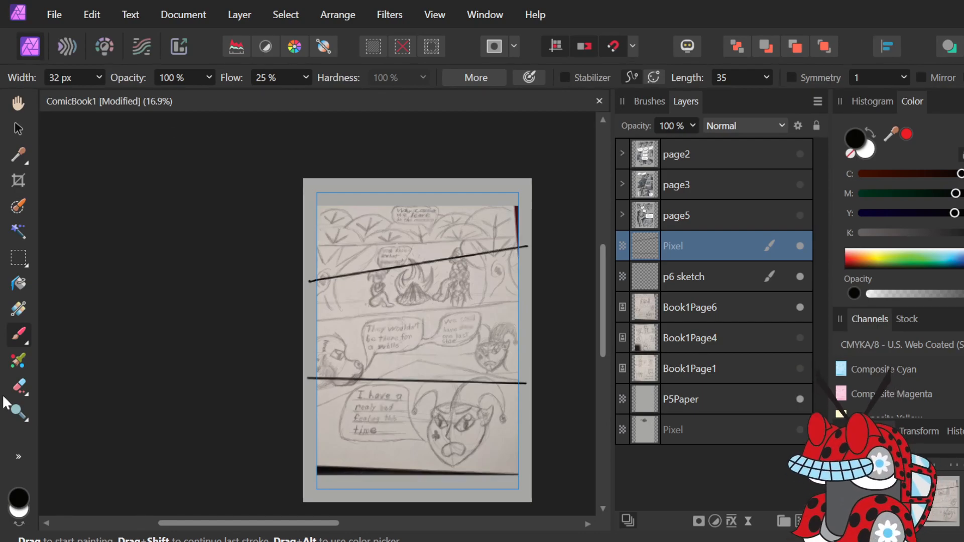
Examine how both divider lines run across the sketched panels, close up and over the whole page.
scroll(428, 314, up, 3)
scroll(432, 316, up, 3)
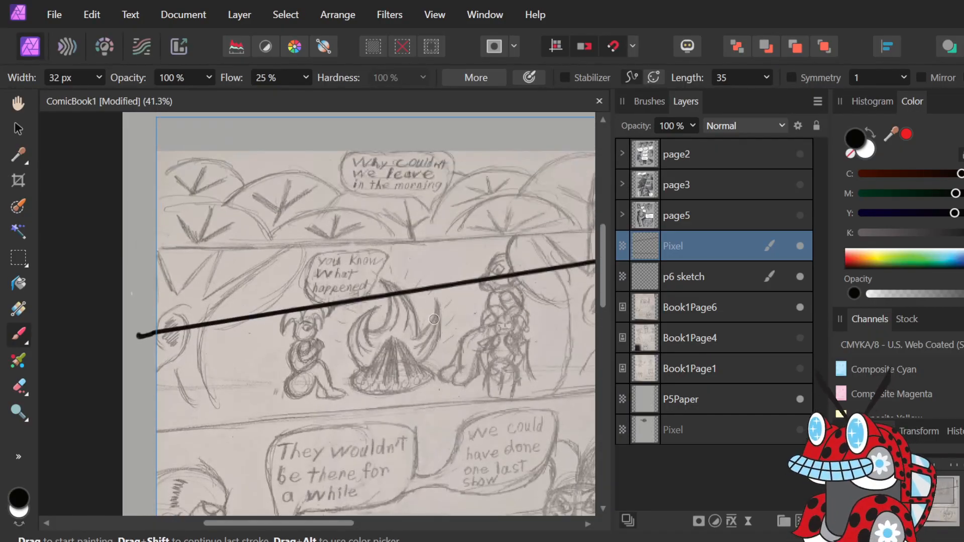
scroll(388, 324, right, 3)
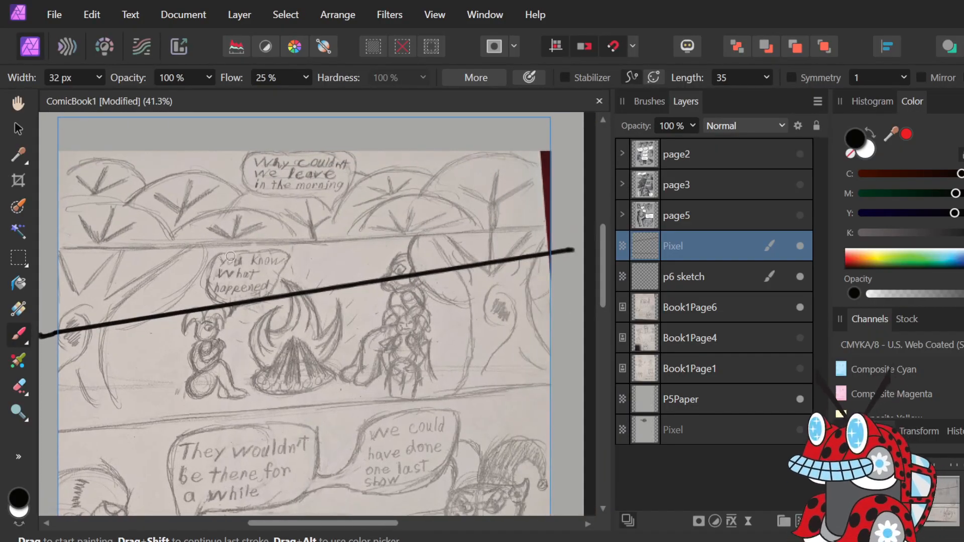
scroll(216, 327, down, 3)
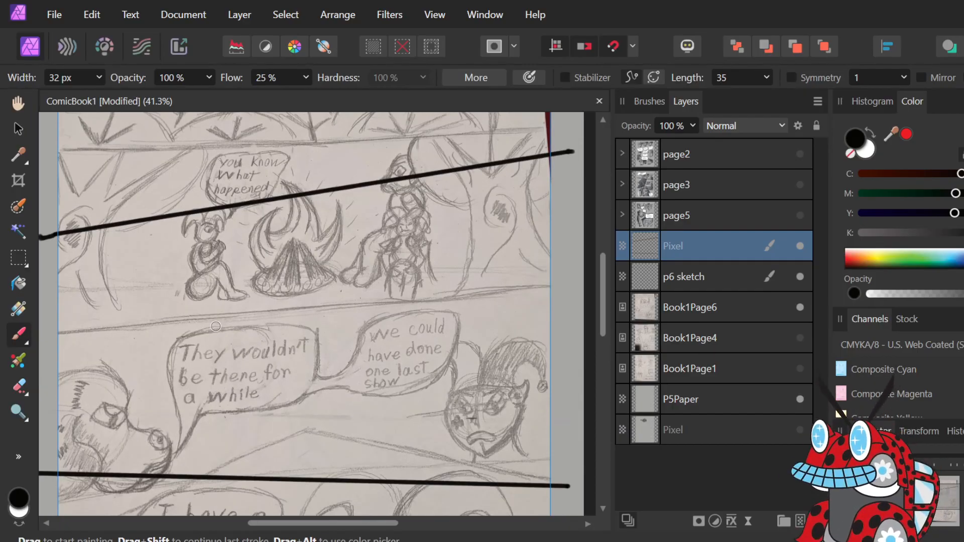
scroll(210, 338, up, 3)
scroll(210, 336, down, 2)
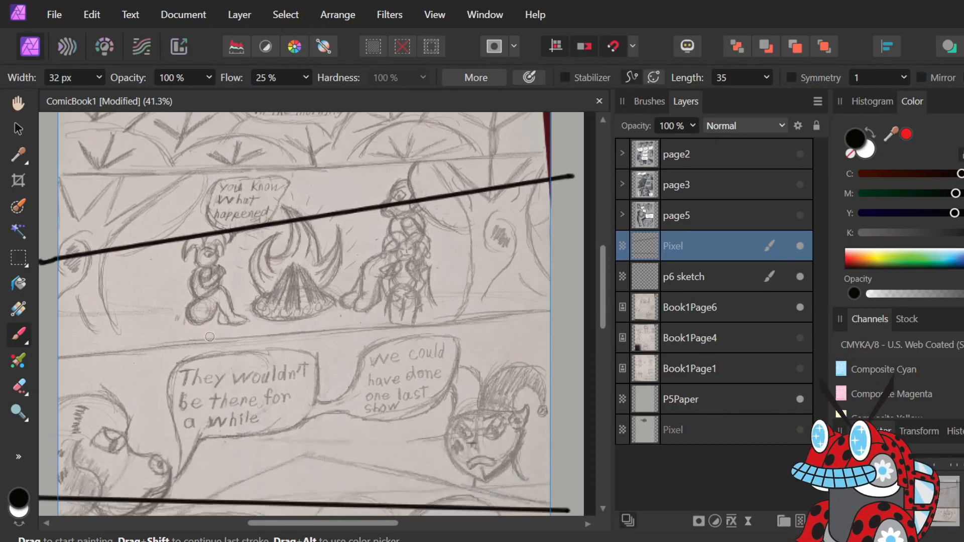
scroll(210, 337, down, 2)
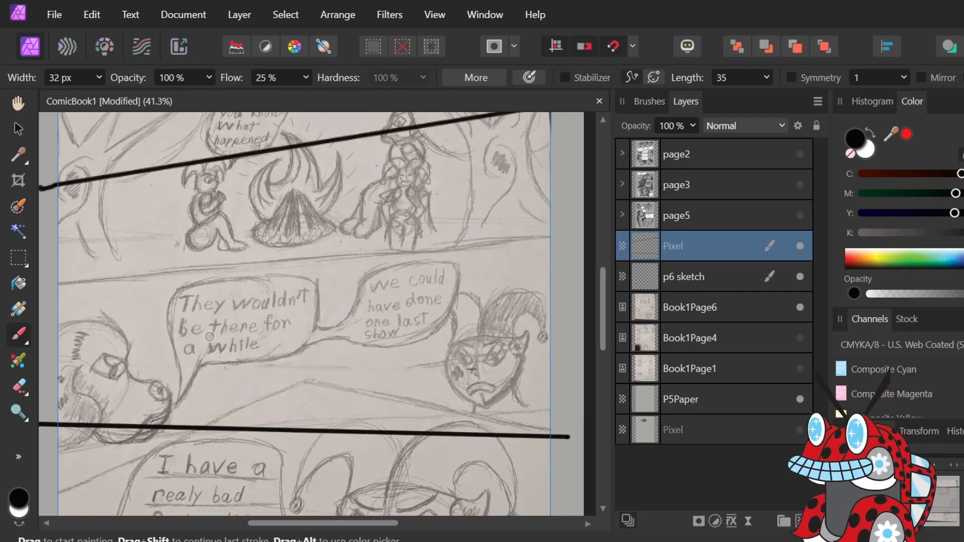
scroll(210, 337, down, 2)
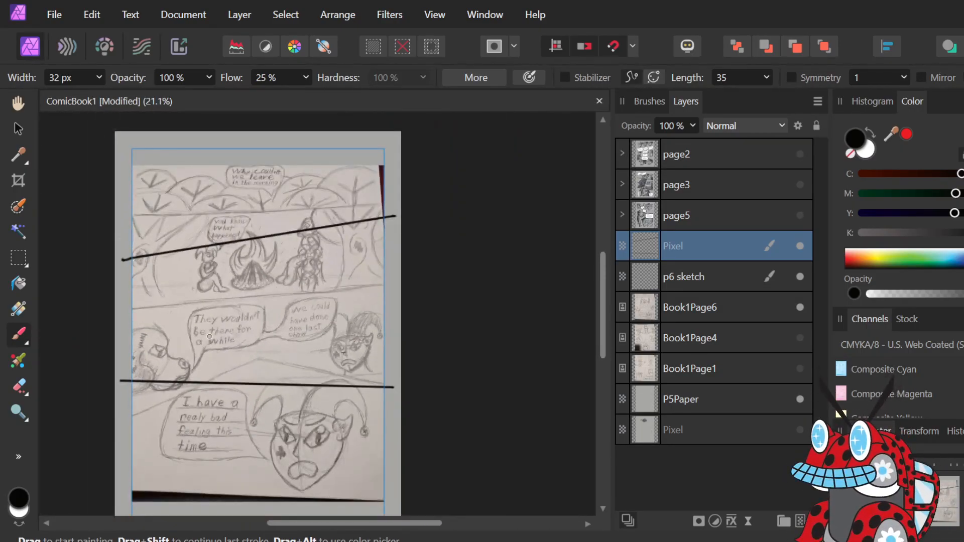
scroll(209, 337, down, 1)
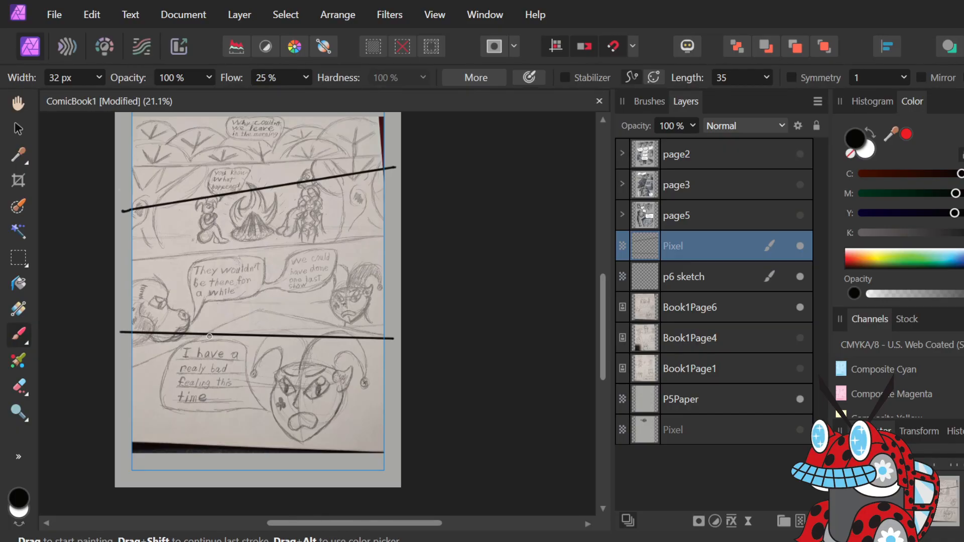
scroll(209, 336, up, 1)
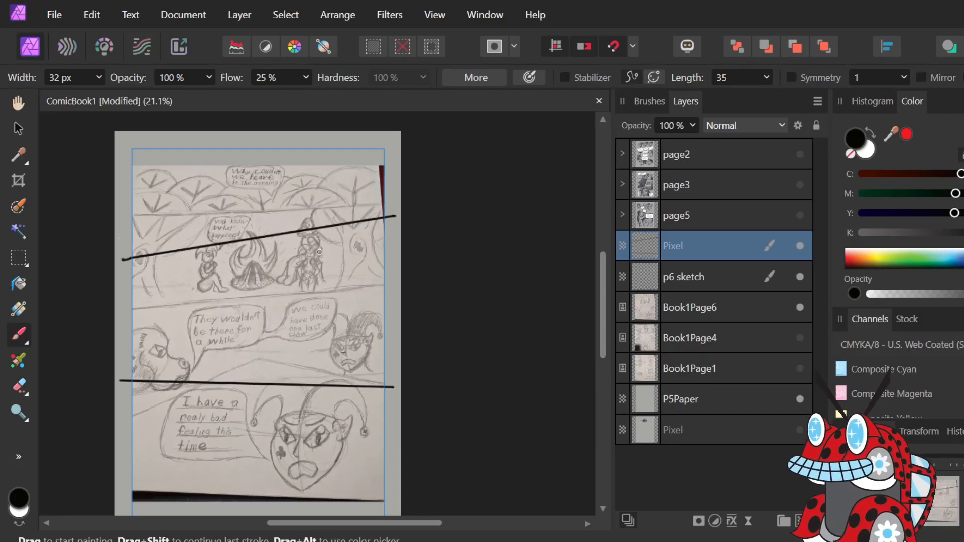
Move the scanned Book1Page6 sketch image slightly upward beneath the divider lines.
click(718, 275)
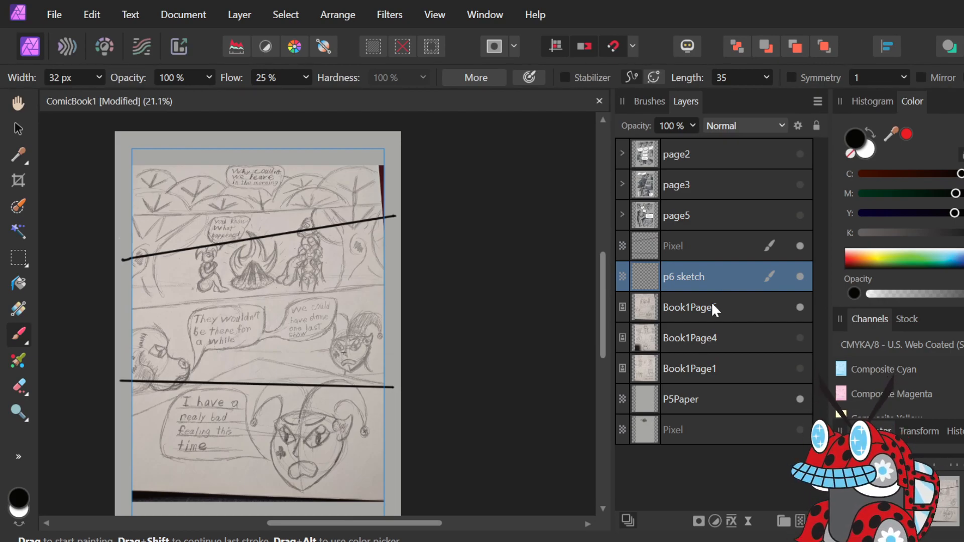
key(v)
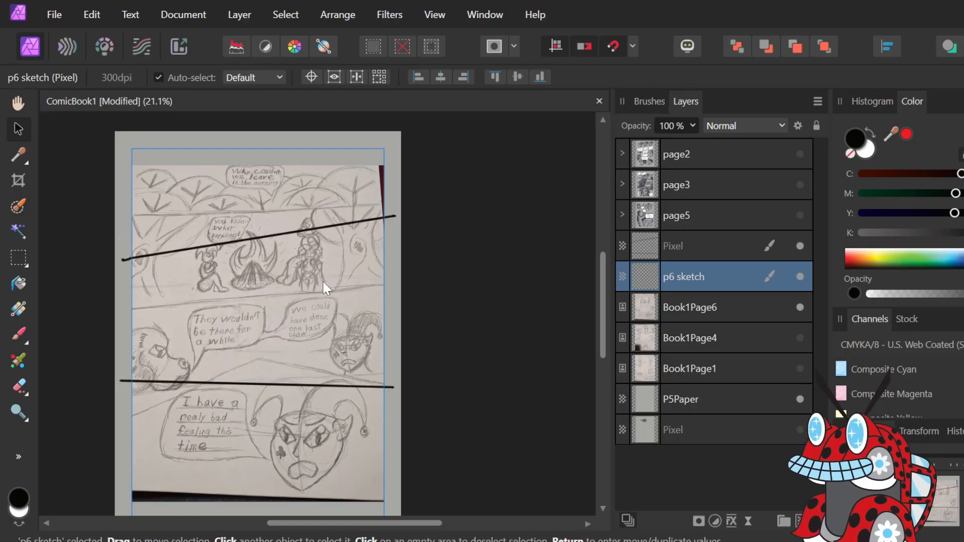
drag(323, 280, 324, 272)
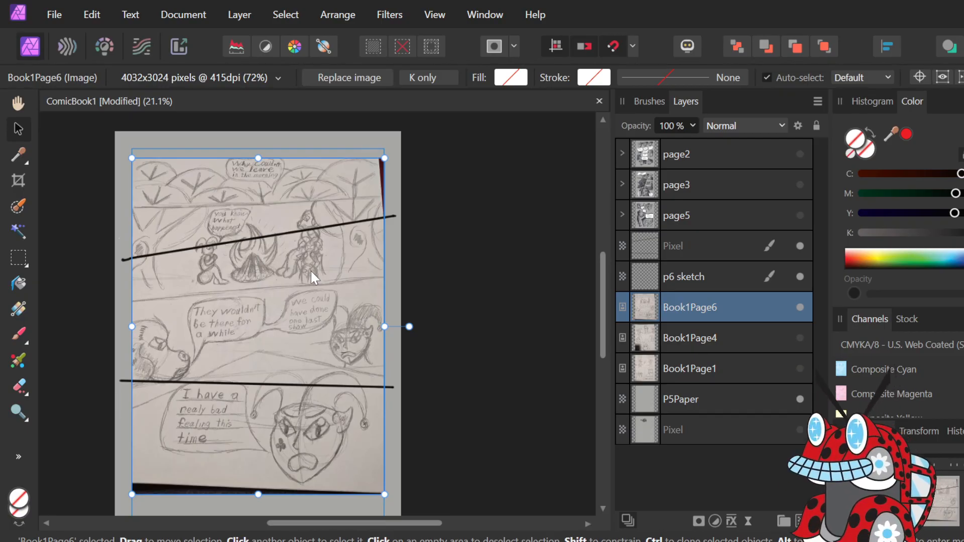
Make the p6 sketch layer active and hide the scanned Book1Page6 image.
click(711, 272)
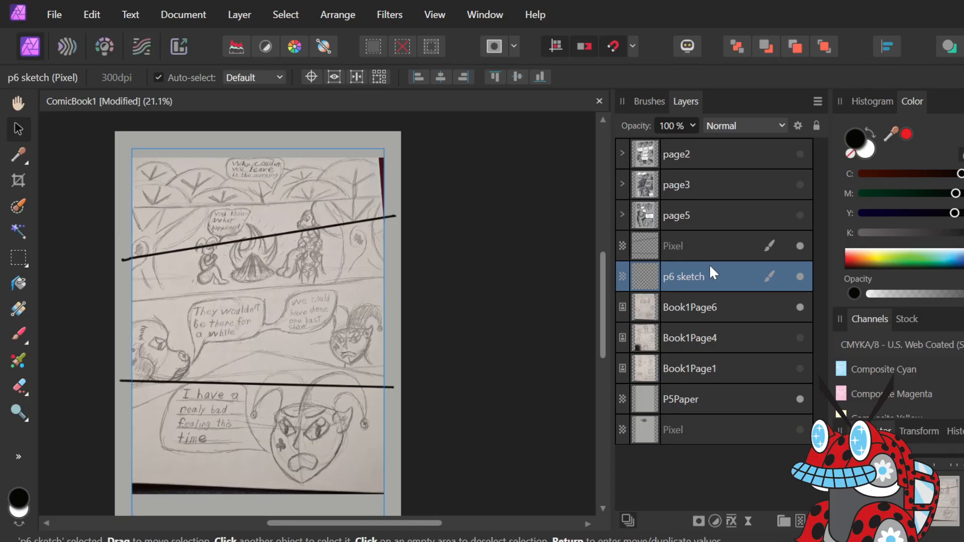
click(801, 307)
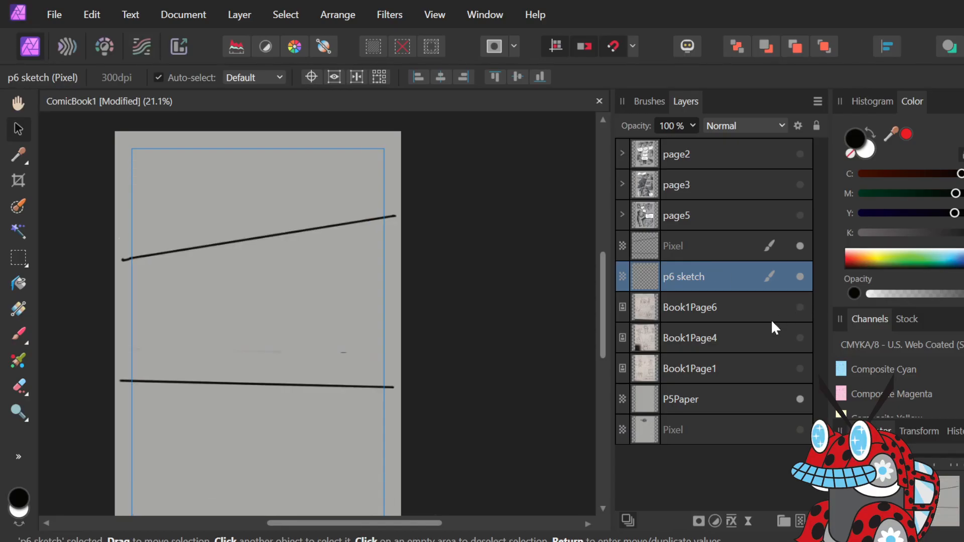
double_click(732, 276)
click(724, 289)
drag(147, 224, 200, 193)
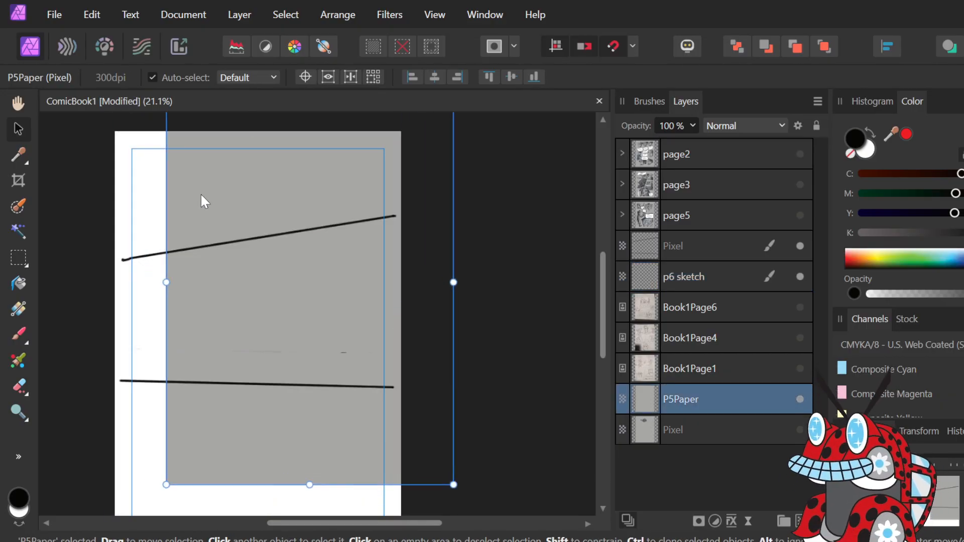
key(ctrl+z)
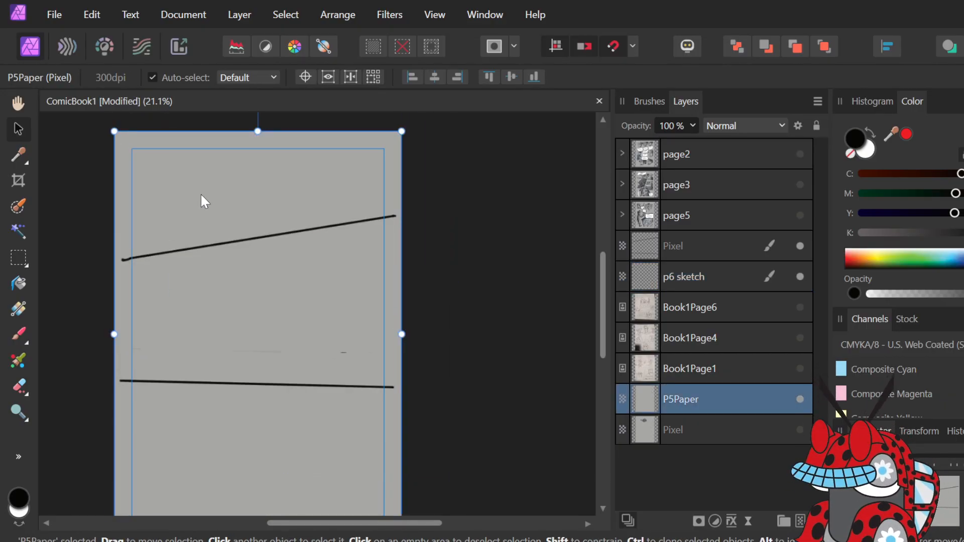
Paint rough overlapping rounded treetops across the first panel on the p6 sketch layer with the 32 px black brush.
key(b)
click(711, 248)
click(716, 276)
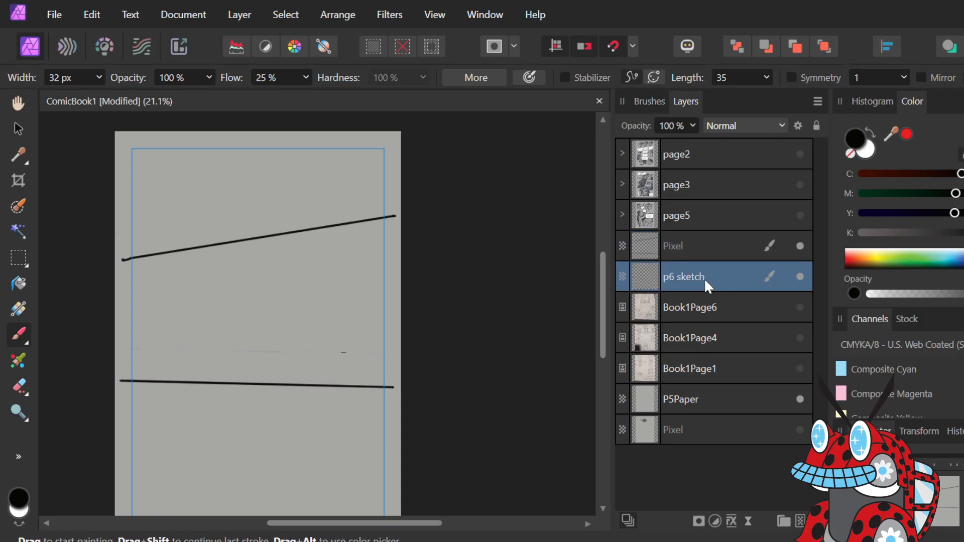
drag(147, 243, 203, 208)
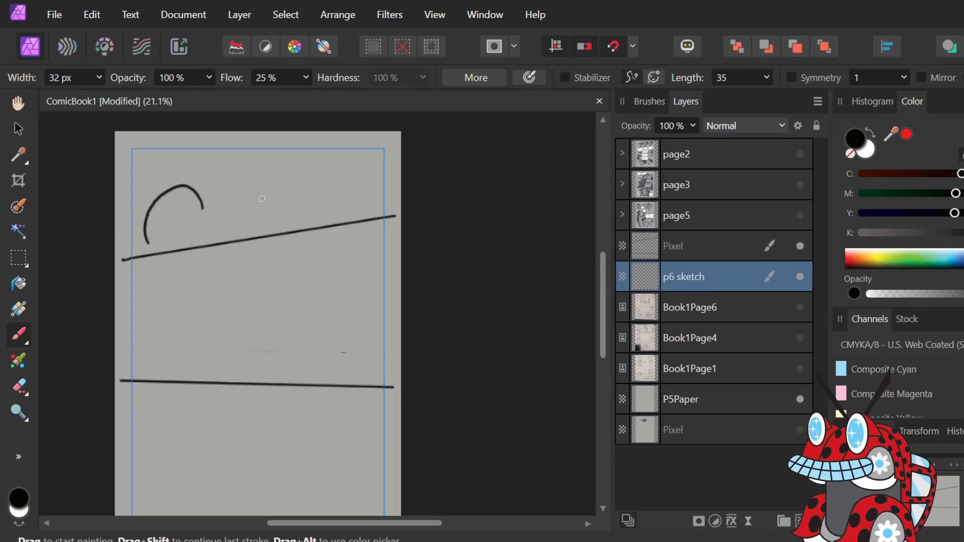
key(ctrl+z)
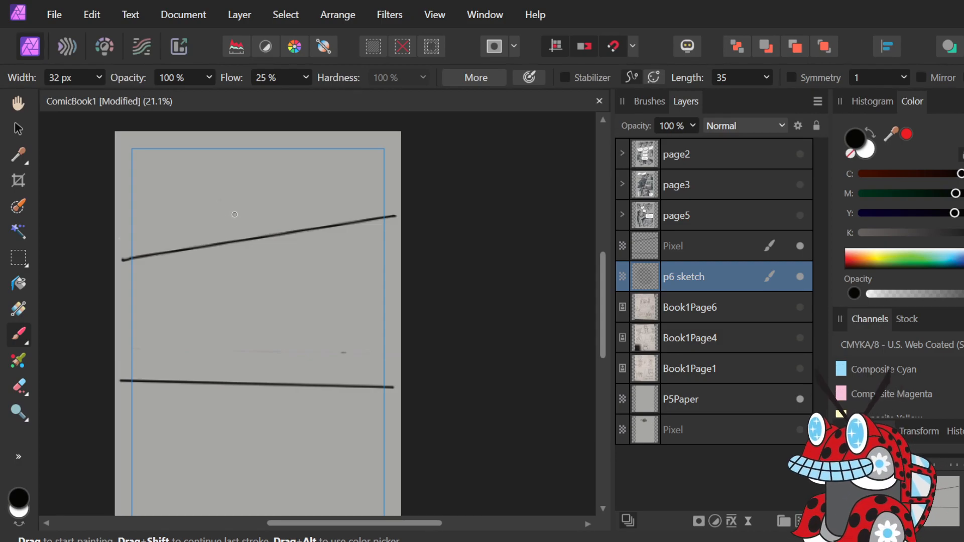
mouse_move(235, 214)
mouse_down()
mouse_move(159, 194)
mouse_move(146, 236)
mouse_move(199, 250)
mouse_move(209, 222)
mouse_move(195, 186)
mouse_move(238, 190)
mouse_move(255, 219)
mouse_move(313, 205)
mouse_move(282, 187)
mouse_move(333, 200)
mouse_up()
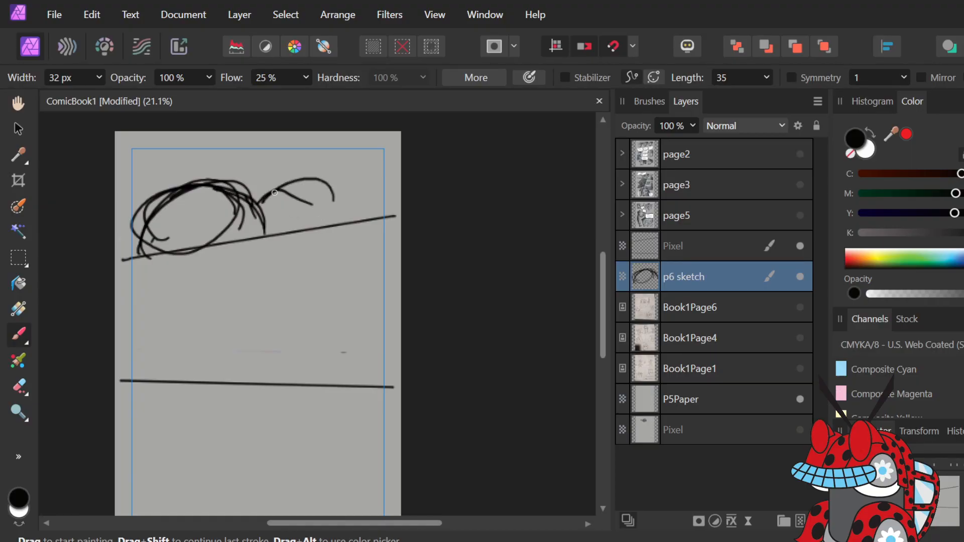
mouse_move(264, 201)
mouse_down()
mouse_move(342, 195)
mouse_move(354, 208)
mouse_up()
mouse_move(309, 177)
mouse_down()
mouse_move(354, 213)
mouse_move(339, 199)
mouse_move(379, 169)
mouse_move(371, 182)
mouse_move(301, 149)
mouse_move(290, 159)
mouse_move(332, 149)
mouse_move(307, 154)
mouse_move(290, 178)
mouse_move(347, 154)
mouse_up()
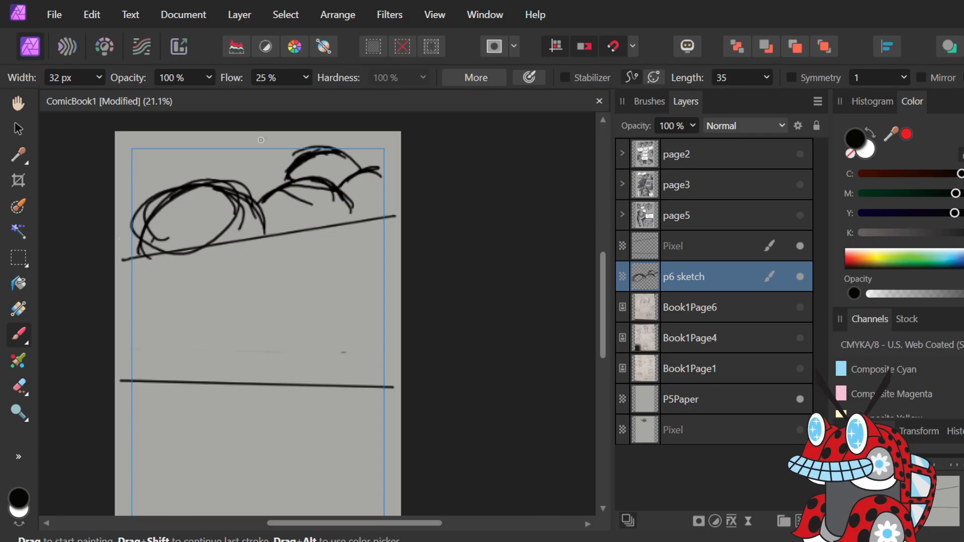
mouse_move(255, 147)
mouse_down()
mouse_move(234, 170)
mouse_move(253, 145)
mouse_up()
mouse_move(222, 180)
mouse_down()
mouse_move(275, 185)
mouse_move(293, 165)
mouse_move(259, 165)
mouse_move(252, 154)
mouse_move(182, 169)
mouse_move(213, 147)
mouse_move(181, 177)
mouse_move(209, 183)
mouse_up()
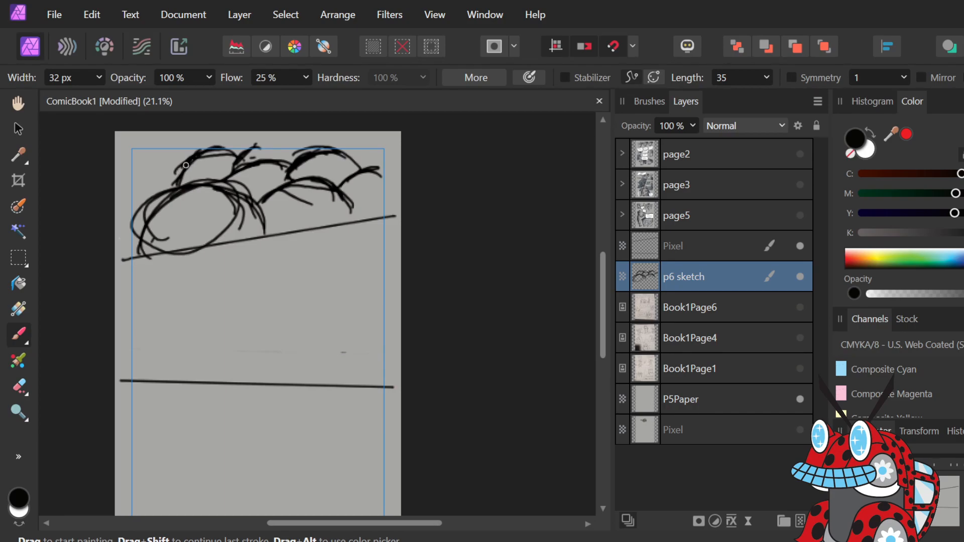
mouse_move(153, 151)
mouse_down()
mouse_move(182, 164)
mouse_move(153, 150)
mouse_move(180, 161)
mouse_move(128, 168)
mouse_up()
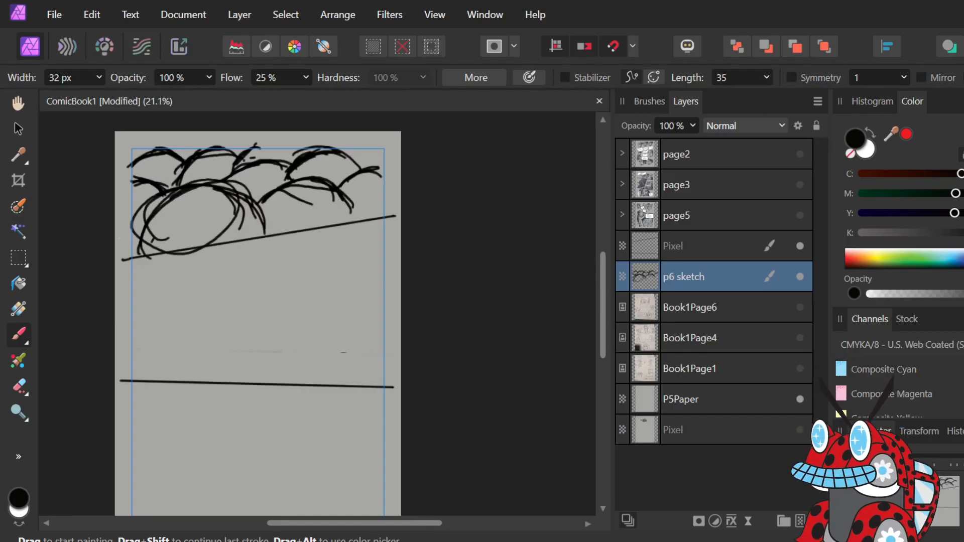
Erase the lower divider line on the Pixel layer above p6 sketch and repaint it straight, sloping down toward the page's right edge.
scroll(367, 268, down, 2)
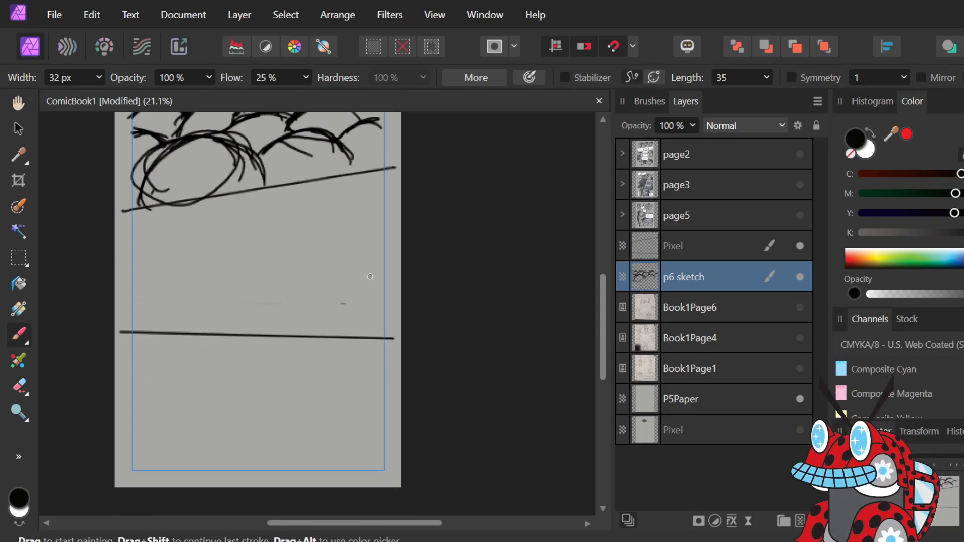
scroll(367, 269, up, 2)
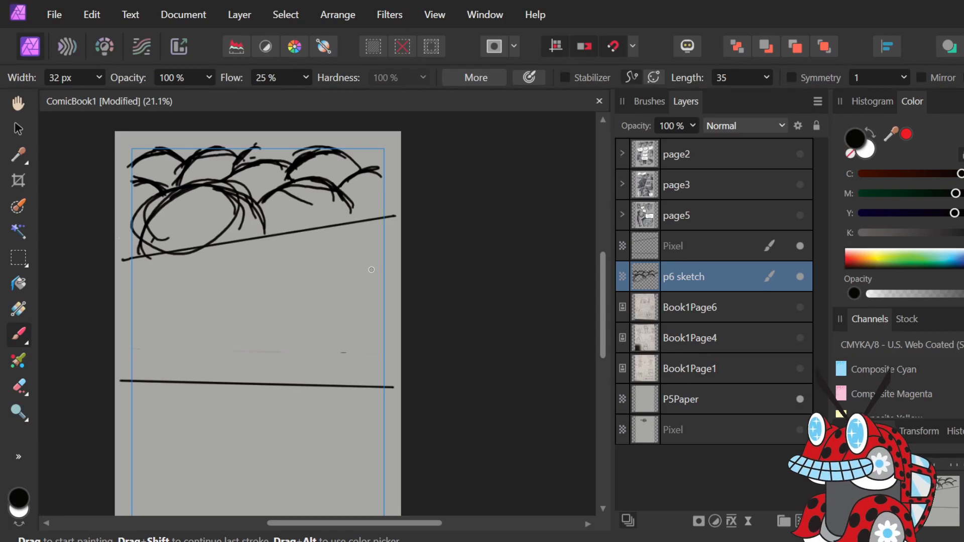
scroll(372, 270, down, 2)
scroll(372, 269, up, 1)
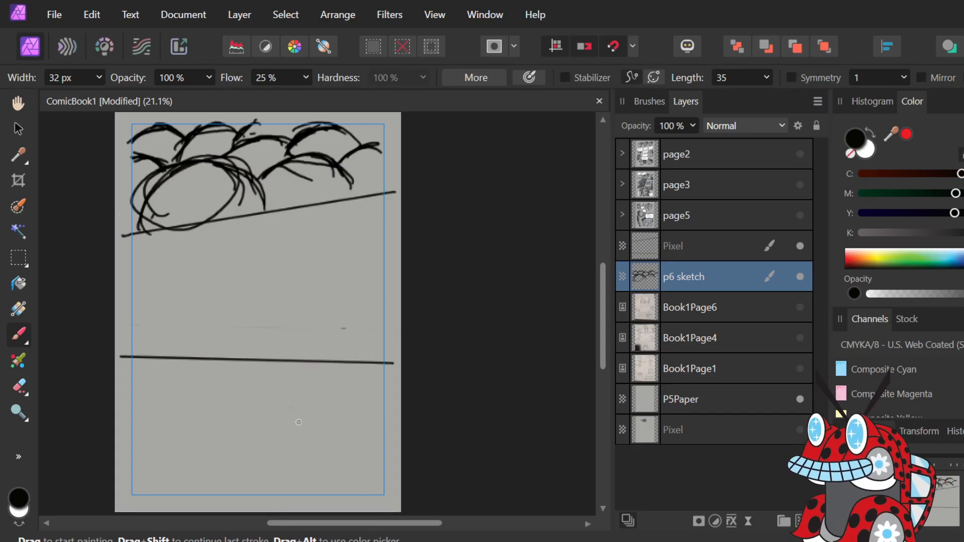
key(e)
click(714, 245)
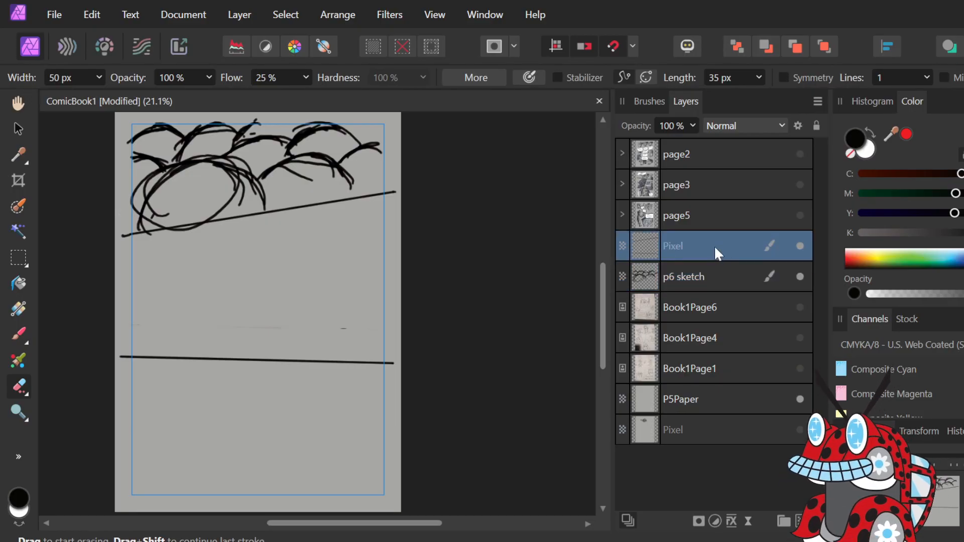
mouse_move(198, 357)
mouse_down()
mouse_move(175, 355)
mouse_move(280, 354)
mouse_move(204, 362)
mouse_move(293, 368)
mouse_move(255, 359)
mouse_move(338, 362)
mouse_move(264, 364)
mouse_move(296, 360)
mouse_up()
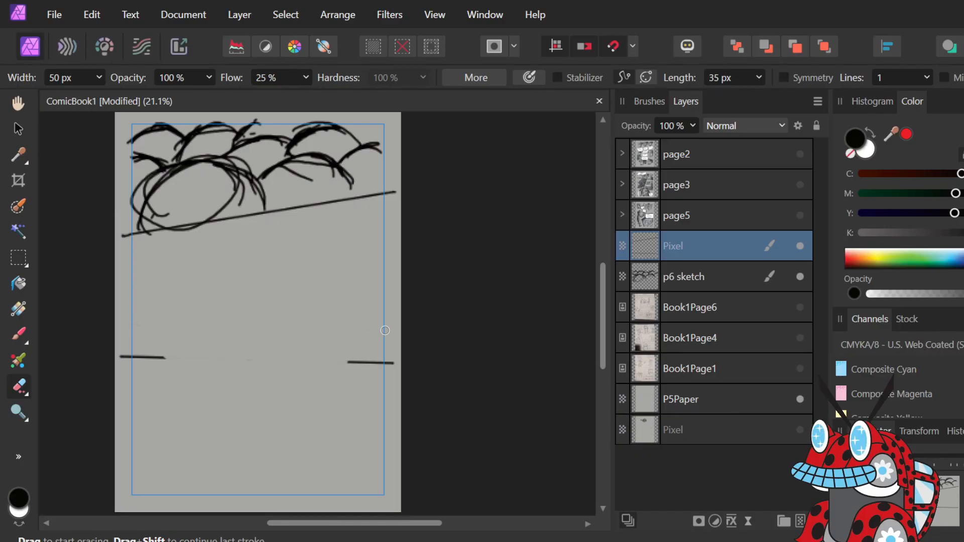
drag(357, 361, 391, 364)
drag(161, 356, 121, 358)
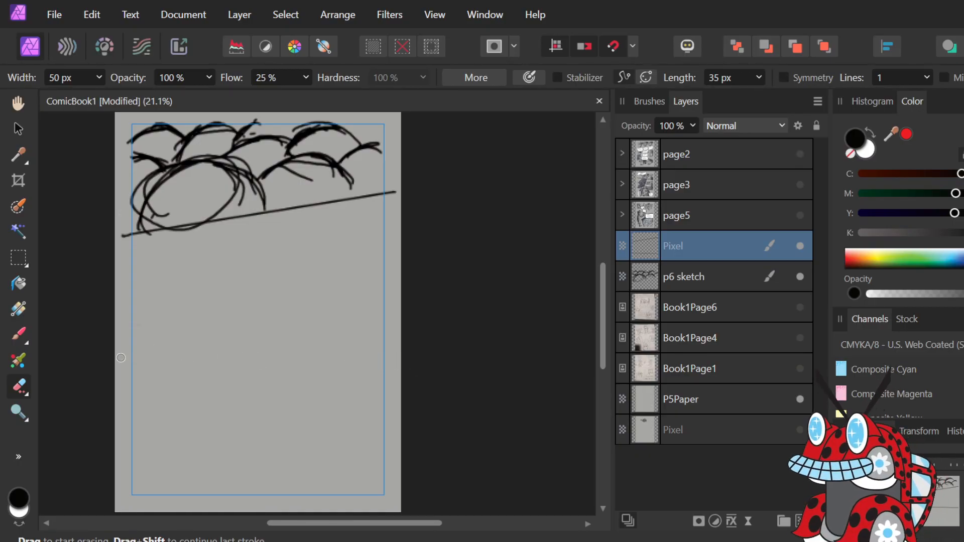
key(b)
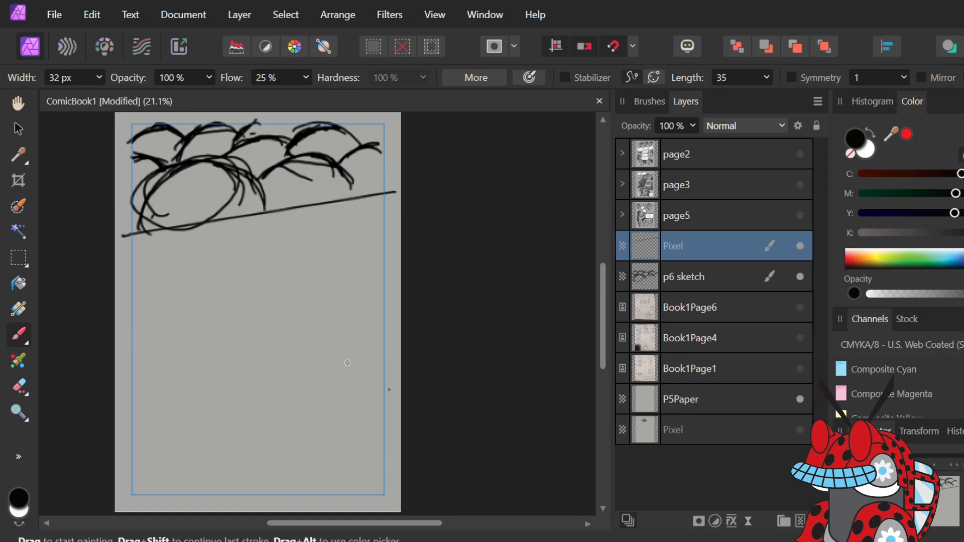
drag(124, 357, 390, 390)
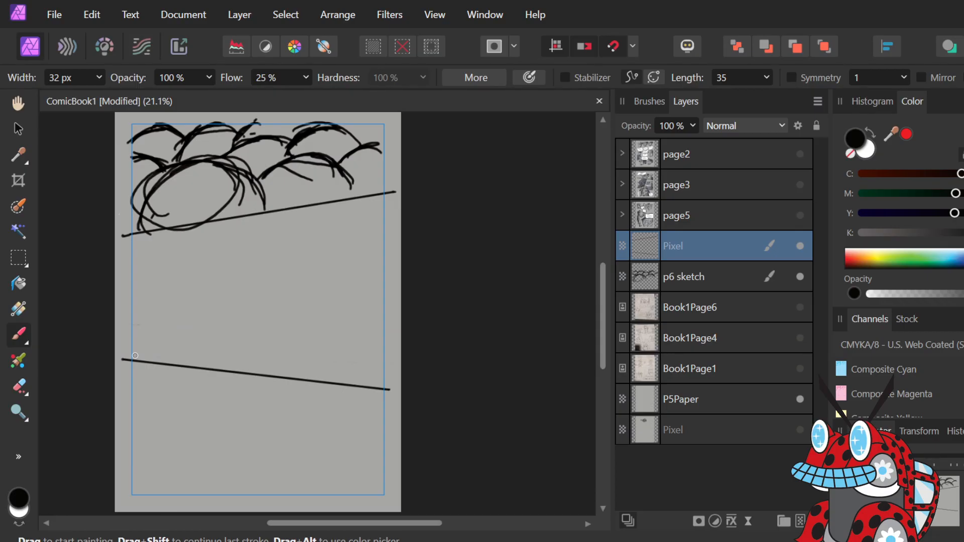
Paint short dark texture marks inside the rounded treetop shapes of the first panel.
mouse_move(177, 208)
mouse_down()
mouse_move(180, 197)
mouse_move(188, 215)
mouse_move(199, 188)
mouse_move(227, 188)
mouse_move(216, 205)
mouse_up()
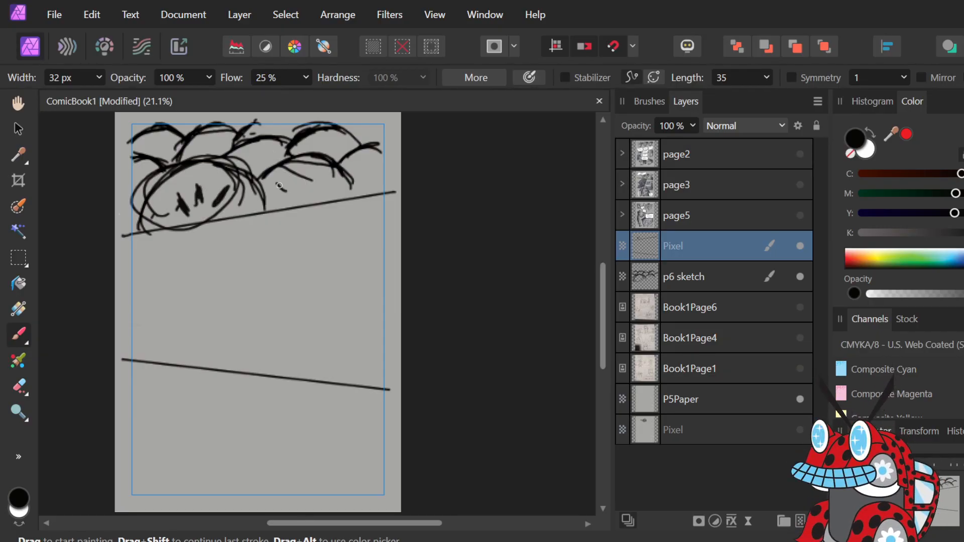
mouse_move(304, 190)
mouse_down()
mouse_move(303, 172)
mouse_move(334, 183)
mouse_move(326, 189)
mouse_move(377, 162)
mouse_move(368, 178)
mouse_up()
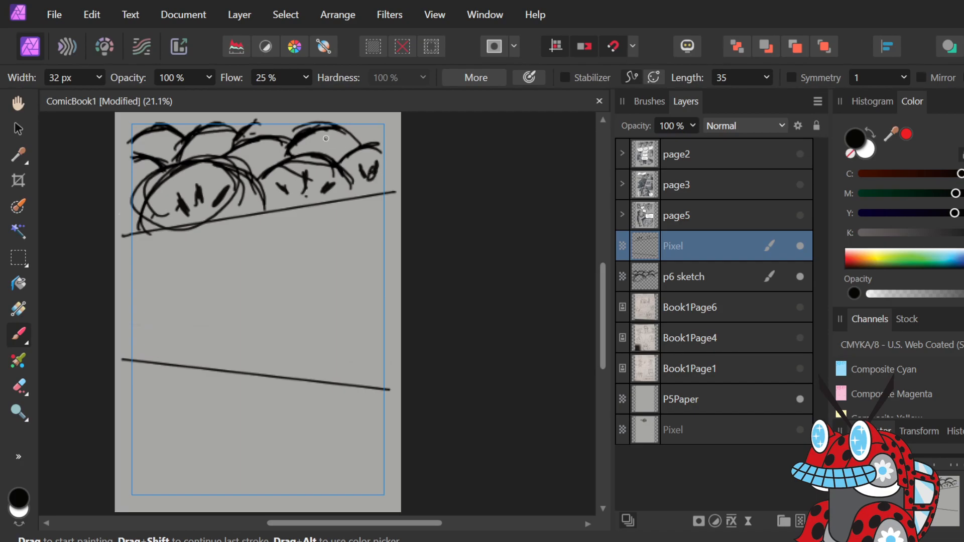
mouse_move(326, 138)
mouse_down()
mouse_move(263, 164)
mouse_move(263, 149)
mouse_move(249, 155)
mouse_move(213, 134)
mouse_move(202, 147)
mouse_move(154, 149)
mouse_up()
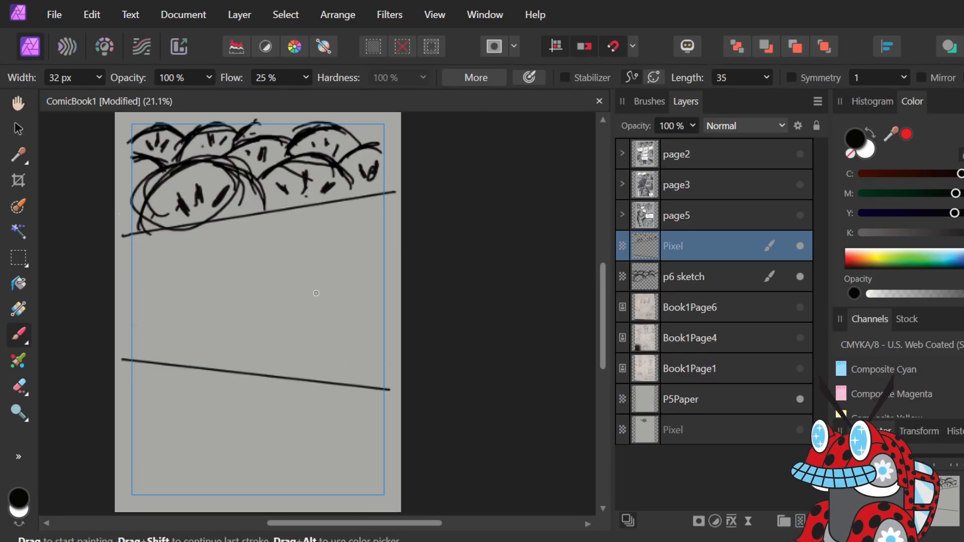
mouse_move(326, 286)
mouse_down()
mouse_move(282, 299)
mouse_move(334, 321)
mouse_move(289, 266)
mouse_move(338, 342)
mouse_up()
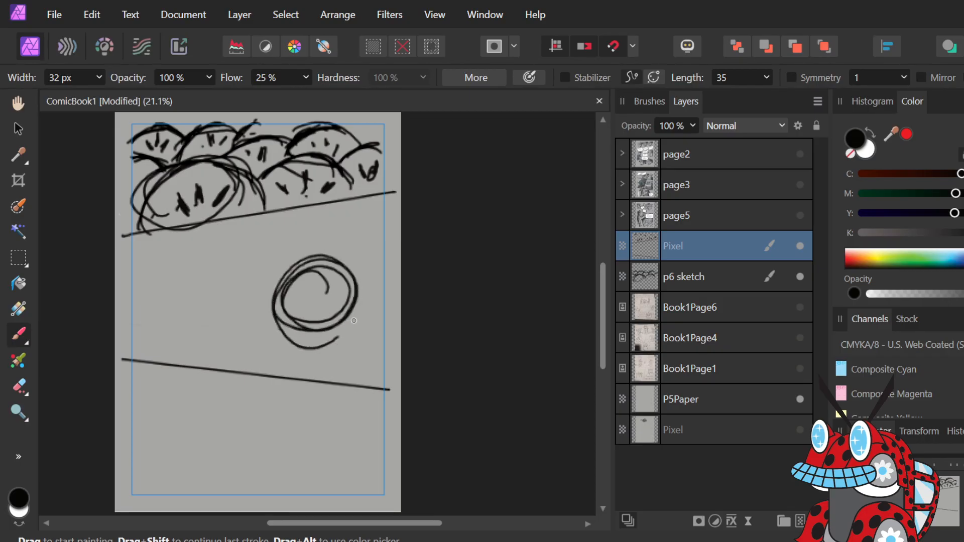
key(ctrl+z)
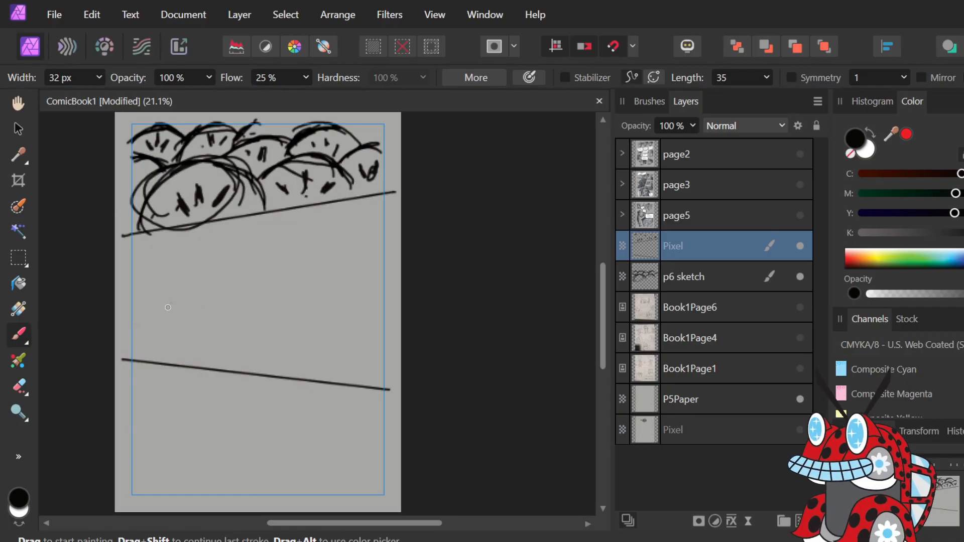
drag(153, 323, 348, 308)
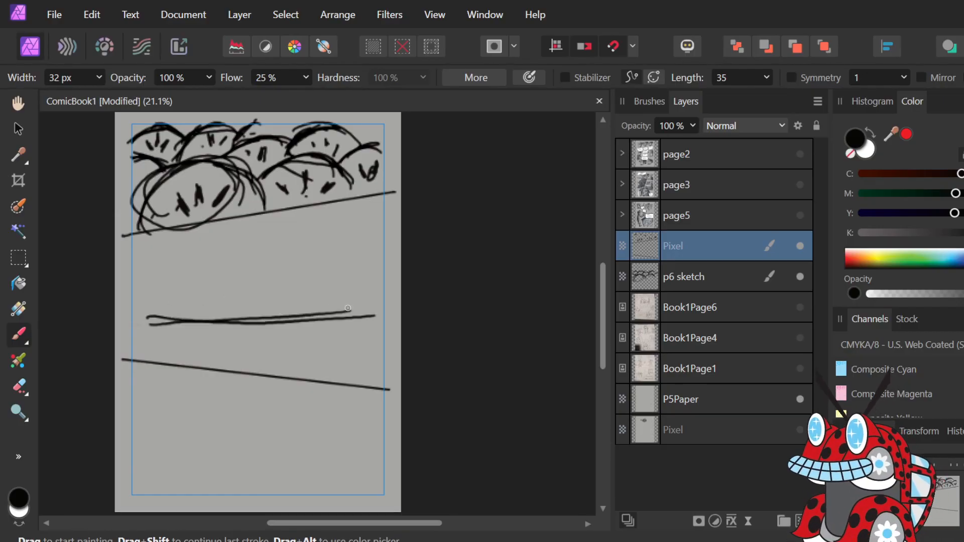
mouse_move(229, 317)
mouse_down()
mouse_move(346, 307)
mouse_move(167, 324)
mouse_move(263, 328)
mouse_up()
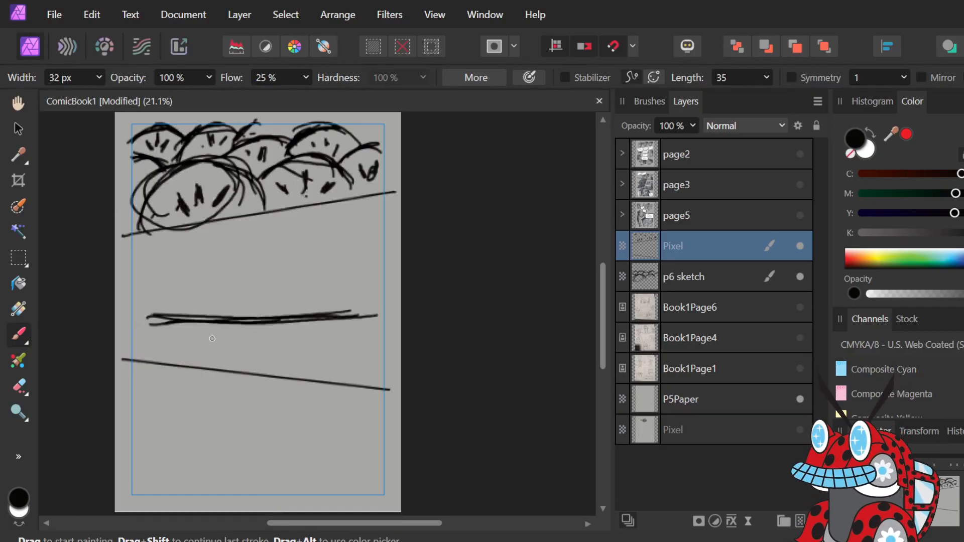
drag(211, 305, 209, 332)
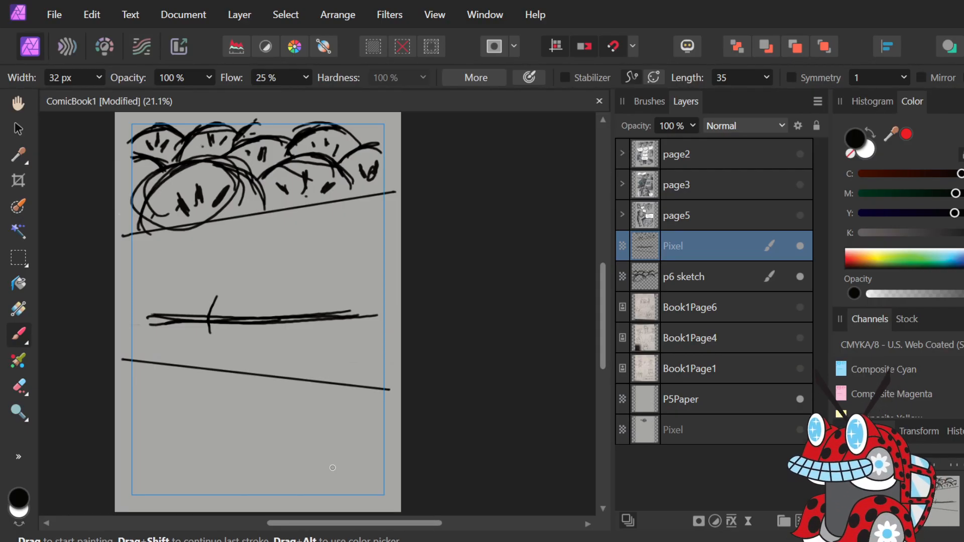
key(ctrl+z)
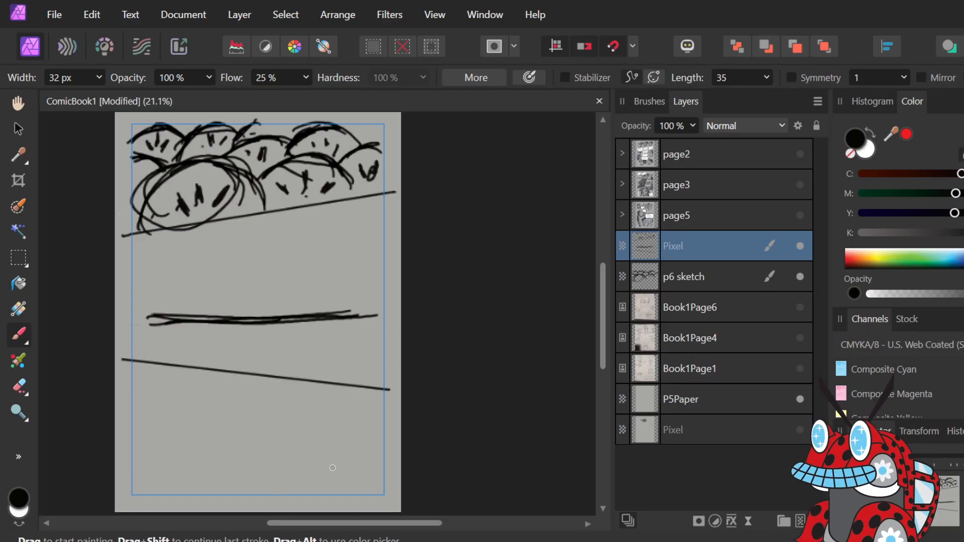
key(ctrl+z)
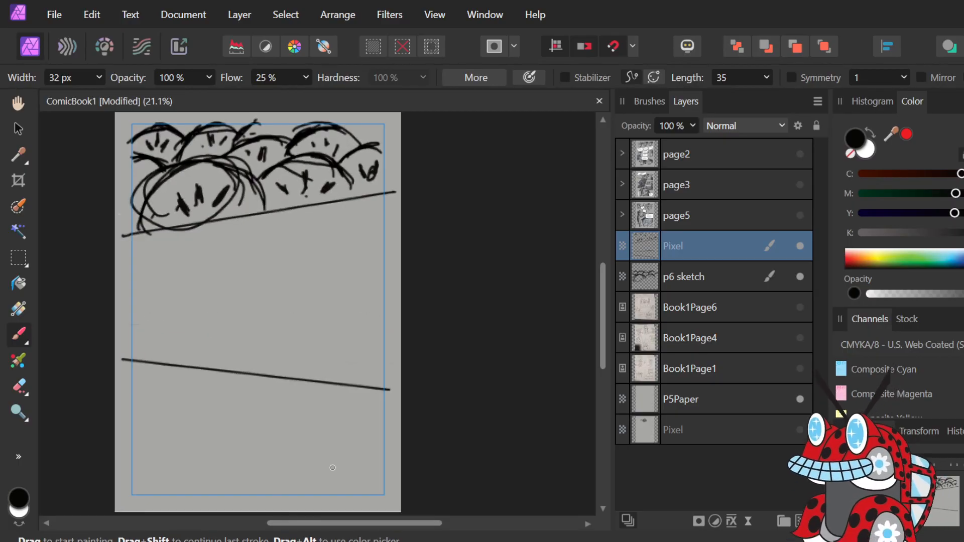
drag(161, 333, 327, 340)
key(ctrl+z)
key(ctrl+z)
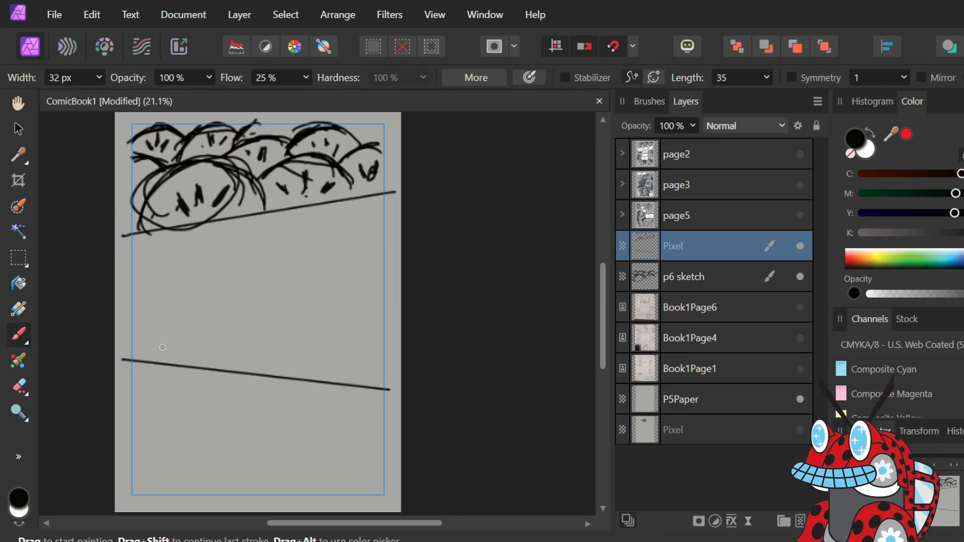
mouse_move(169, 346)
mouse_down()
mouse_move(259, 340)
mouse_move(198, 345)
mouse_move(324, 343)
mouse_up()
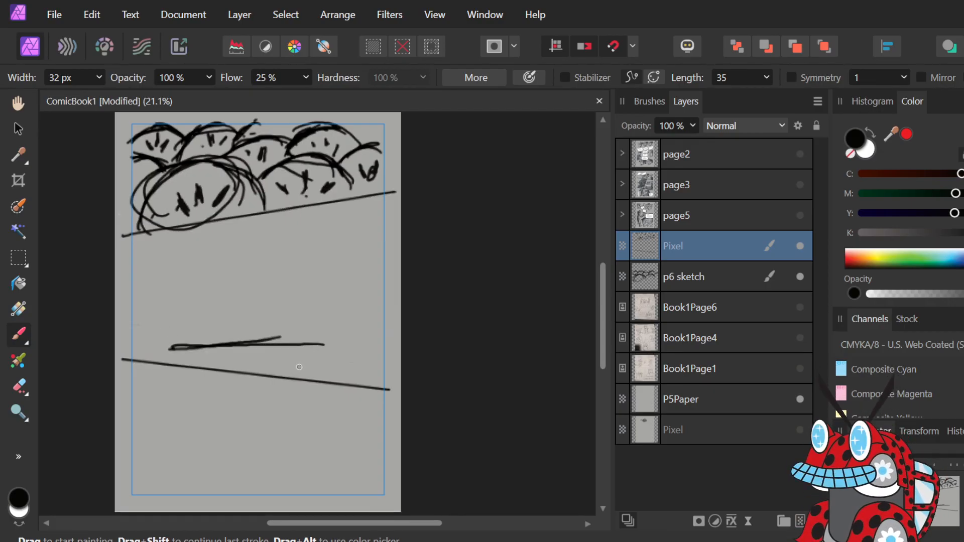
key(ctrl+z)
key(ctrl+z)
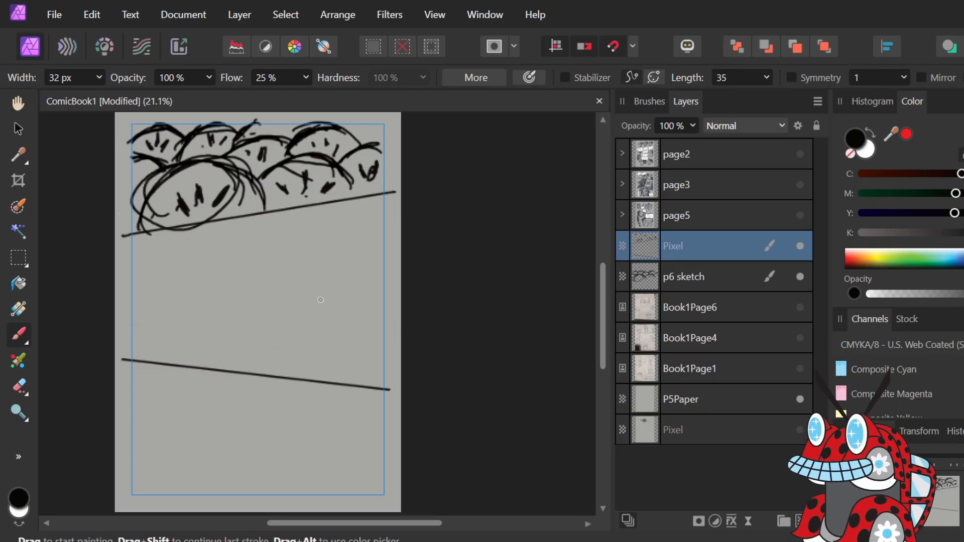
drag(143, 344, 387, 325)
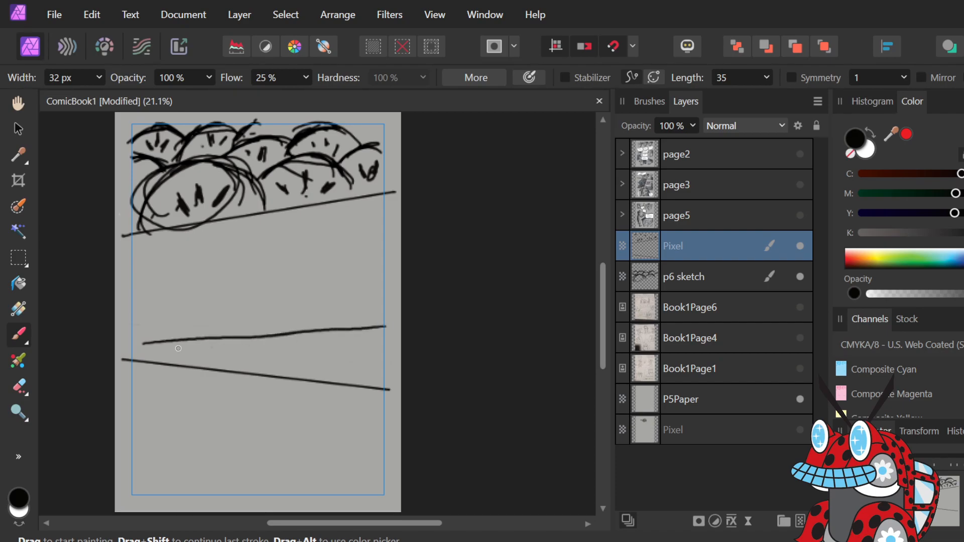
key(ctrl+z)
drag(153, 342, 372, 338)
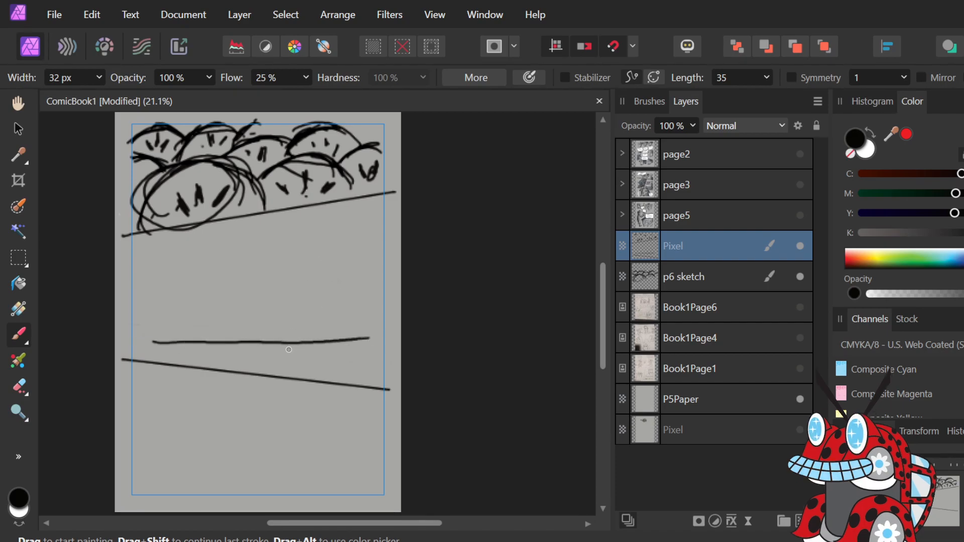
mouse_move(288, 353)
mouse_down()
mouse_move(306, 317)
mouse_move(287, 346)
mouse_move(298, 325)
mouse_move(303, 335)
mouse_move(252, 352)
mouse_up()
mouse_move(246, 299)
mouse_down()
mouse_move(254, 288)
mouse_move(219, 326)
mouse_move(232, 338)
mouse_move(292, 330)
mouse_up()
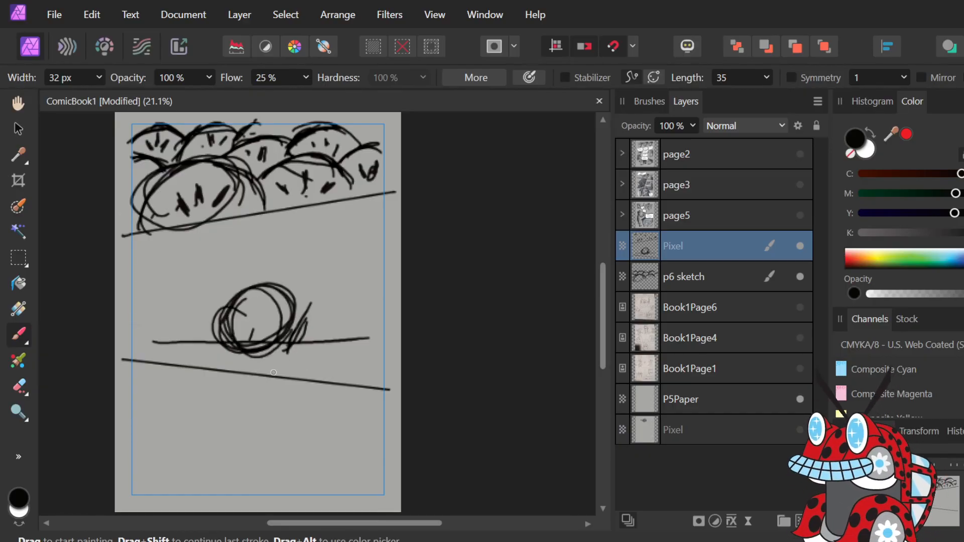
mouse_move(273, 372)
mouse_down()
mouse_move(268, 340)
mouse_move(250, 335)
mouse_move(233, 401)
mouse_move(242, 421)
mouse_up()
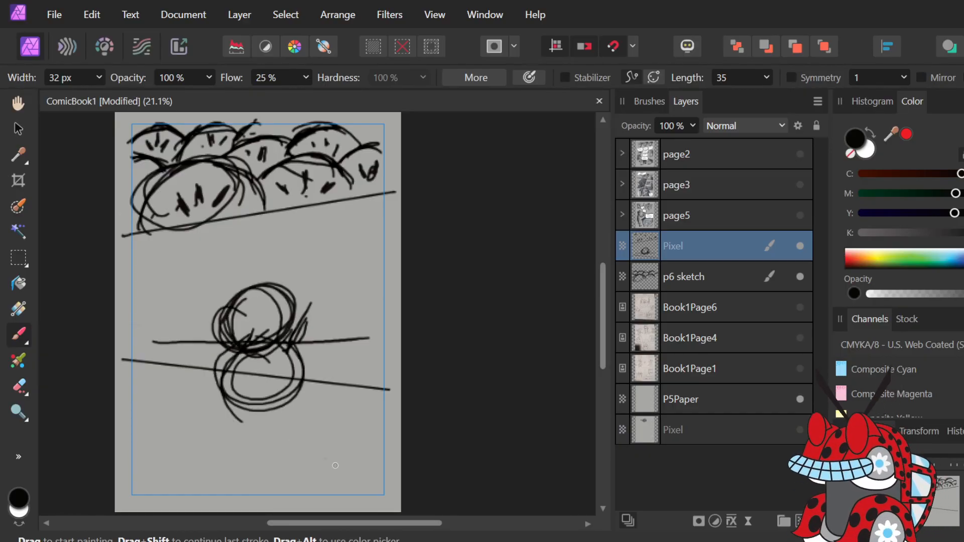
key(ctrl+z)
key(ctrl+z)
key(ctrl+z)
key(ctrl+z)
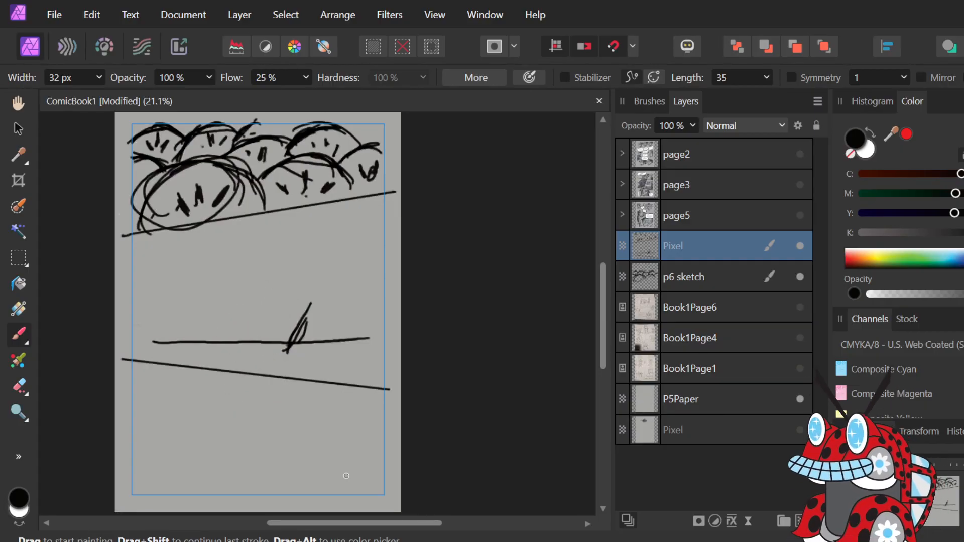
mouse_move(266, 374)
mouse_down()
mouse_move(243, 339)
mouse_move(280, 390)
mouse_move(234, 355)
mouse_move(298, 368)
mouse_up()
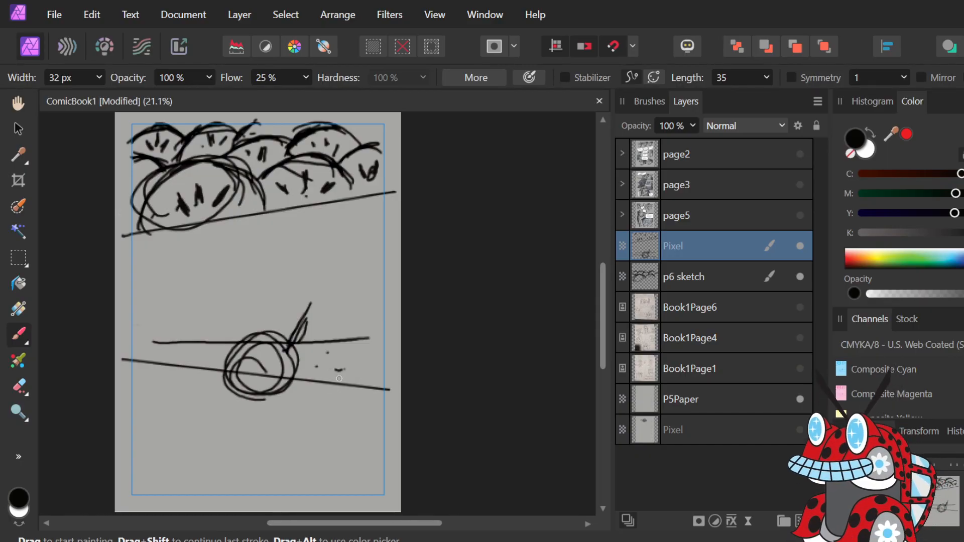
mouse_move(317, 370)
mouse_down()
mouse_move(344, 358)
mouse_move(322, 368)
mouse_move(340, 348)
mouse_move(321, 368)
mouse_move(324, 311)
mouse_move(337, 347)
mouse_move(329, 293)
mouse_move(339, 340)
mouse_move(359, 367)
mouse_move(354, 348)
mouse_move(357, 374)
mouse_move(337, 364)
mouse_move(364, 341)
mouse_move(362, 376)
mouse_move(342, 351)
mouse_move(366, 342)
mouse_move(366, 318)
mouse_move(387, 335)
mouse_move(341, 316)
mouse_move(353, 327)
mouse_move(325, 319)
mouse_move(342, 318)
mouse_move(334, 328)
mouse_up()
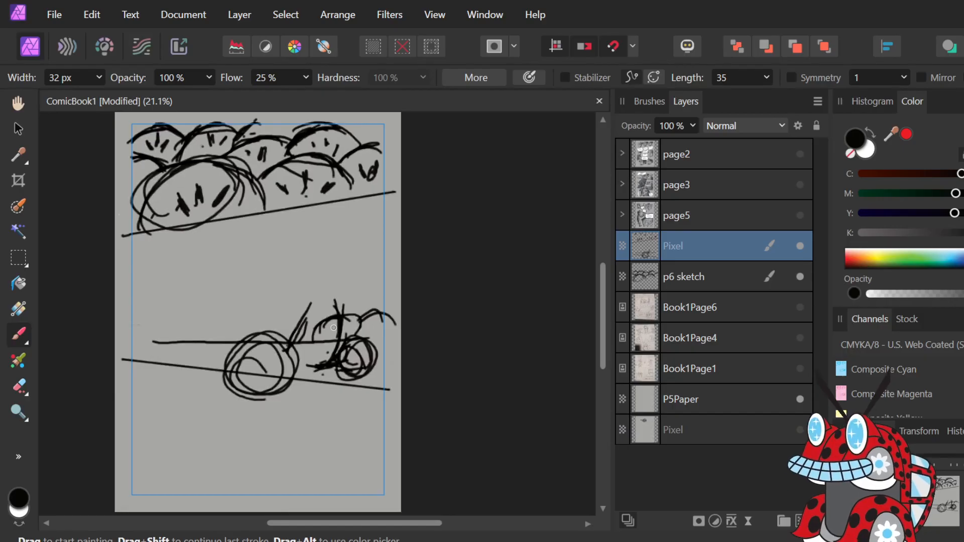
key(ctrl+z)
key(ctrl+z)
key(ctrl+z)
key(ctrl+z)
key(ctrl+z)
key(ctrl+z)
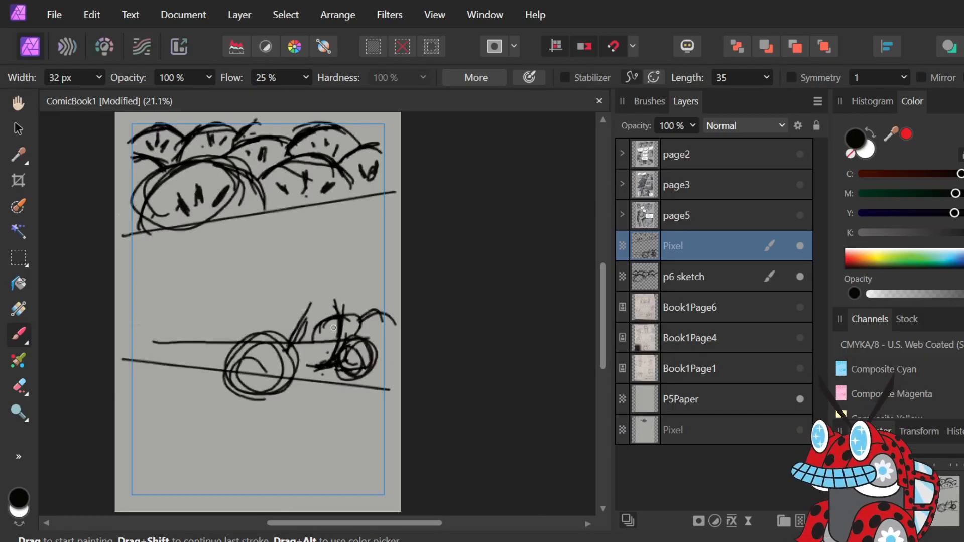
key(ctrl+z)
key(ctrl+z)
key(ctrl+z)
key(ctrl+z)
key(ctrl+z)
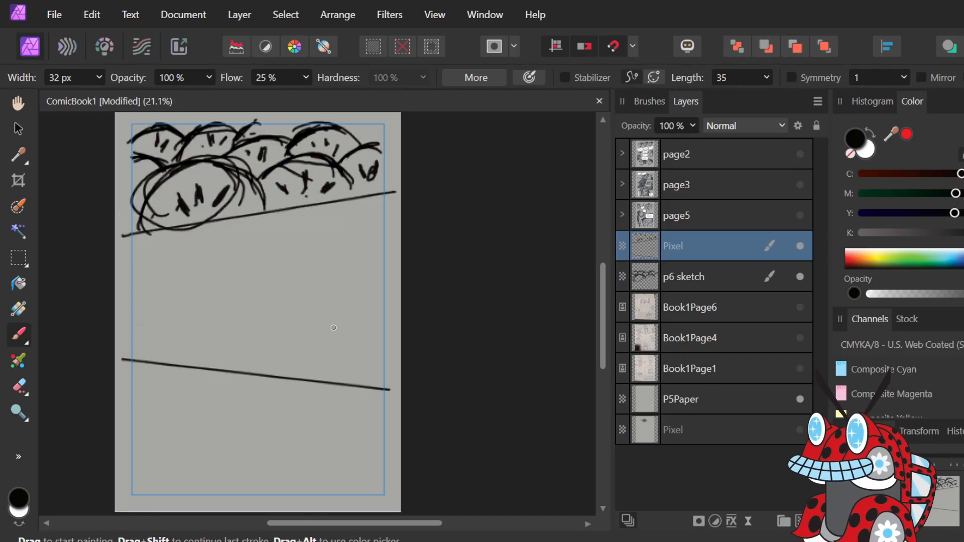
Make the p6 sketch layer active and paint a rough circle across the middle of the lower divider line.
click(704, 278)
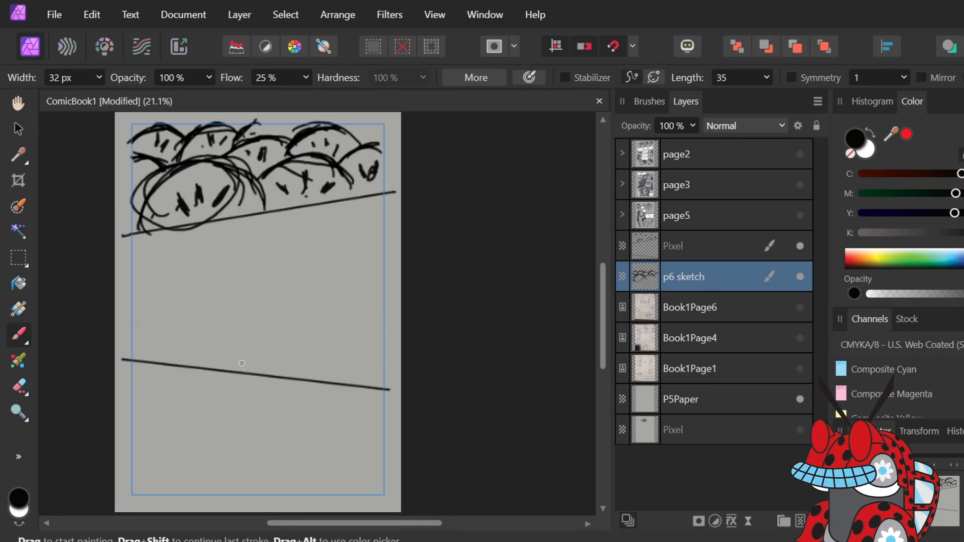
mouse_move(287, 361)
mouse_down()
mouse_move(263, 344)
mouse_move(244, 421)
mouse_move(284, 321)
mouse_move(244, 415)
mouse_move(235, 330)
mouse_move(263, 389)
mouse_up()
key(ctrl+z)
key(ctrl+z)
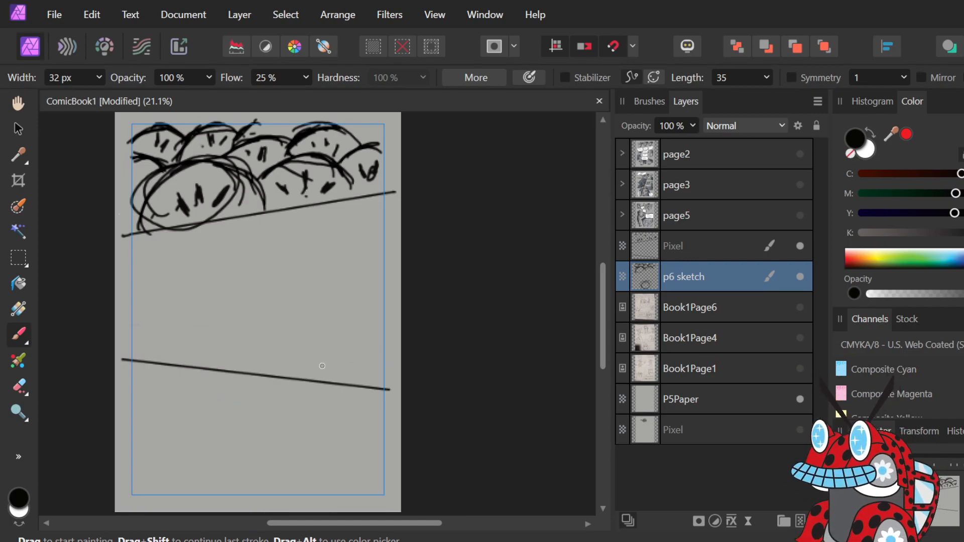
mouse_move(287, 353)
mouse_down()
mouse_move(232, 374)
mouse_move(303, 381)
mouse_move(227, 379)
mouse_move(291, 353)
mouse_move(274, 392)
mouse_up()
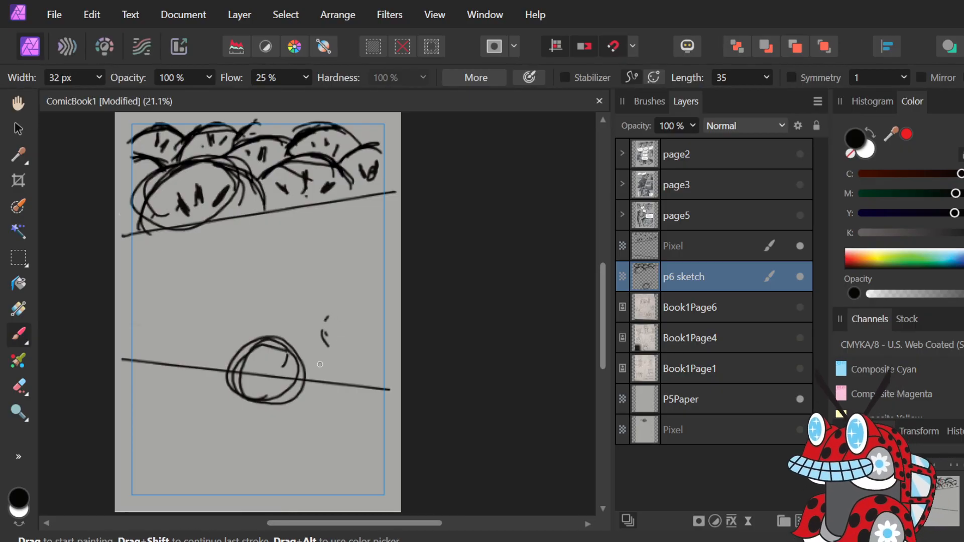
Paint the rough round head and body of a figure near the second panel's right side.
mouse_move(321, 364)
mouse_down()
mouse_move(343, 356)
mouse_move(324, 359)
mouse_move(345, 353)
mouse_move(331, 354)
mouse_move(348, 313)
mouse_move(346, 348)
mouse_move(352, 323)
mouse_up()
mouse_move(361, 314)
mouse_down()
mouse_move(341, 298)
mouse_move(363, 319)
mouse_move(330, 315)
mouse_move(358, 293)
mouse_move(357, 319)
mouse_up()
mouse_move(352, 256)
mouse_down()
mouse_move(353, 279)
mouse_move(321, 255)
mouse_move(352, 255)
mouse_move(323, 334)
mouse_up()
mouse_move(336, 296)
mouse_down()
mouse_move(312, 349)
mouse_move(327, 326)
mouse_move(310, 347)
mouse_move(328, 292)
mouse_move(311, 350)
mouse_move(339, 277)
mouse_move(287, 314)
mouse_move(311, 331)
mouse_move(332, 387)
mouse_up()
Paint zigzag strokes beside the central circle and short curved marks around the right figure's head in the second panel.
mouse_move(237, 323)
mouse_down()
mouse_move(267, 315)
mouse_move(269, 264)
mouse_move(256, 260)
mouse_move(246, 271)
mouse_move(249, 302)
mouse_move(237, 329)
mouse_move(198, 353)
mouse_up()
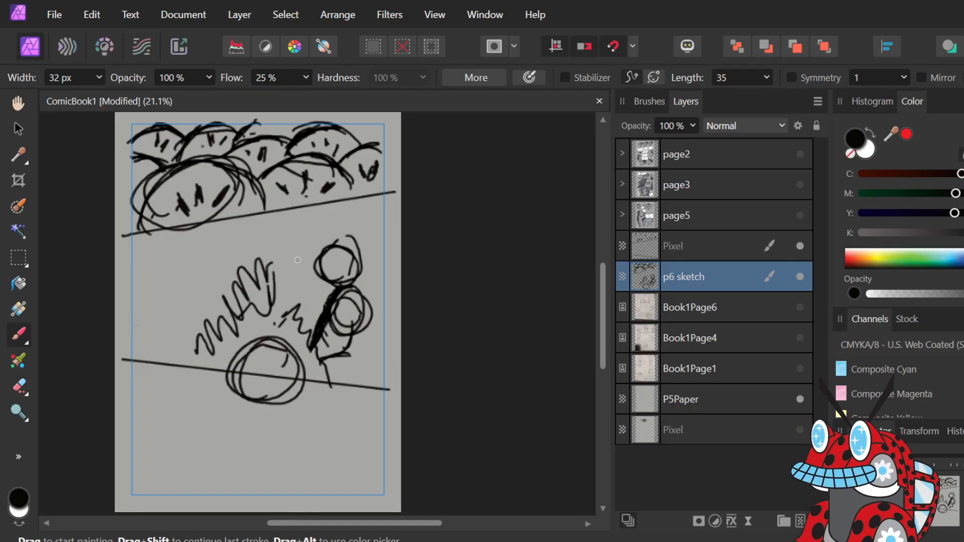
mouse_move(307, 211)
mouse_down()
mouse_move(316, 255)
mouse_move(299, 257)
mouse_up()
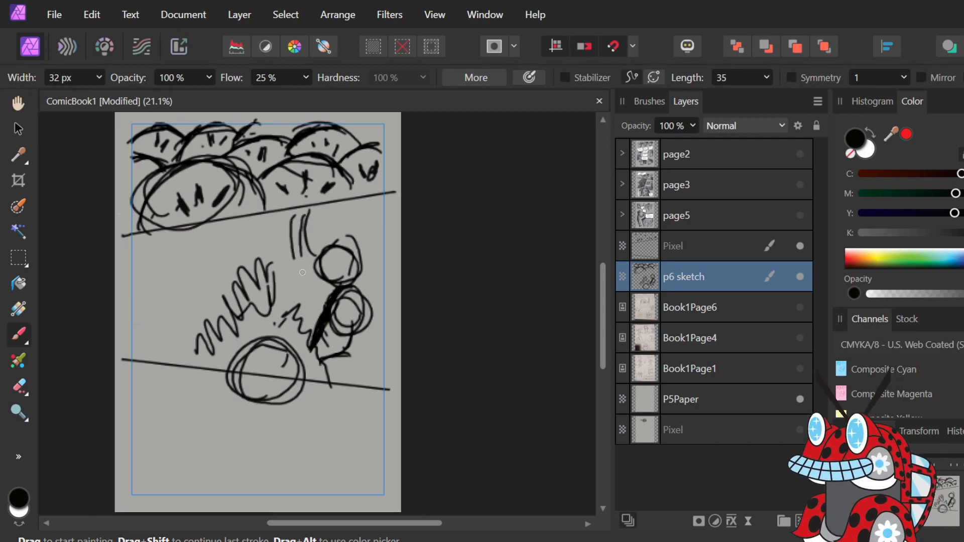
mouse_move(291, 215)
mouse_down()
mouse_move(284, 266)
mouse_move(299, 275)
mouse_up()
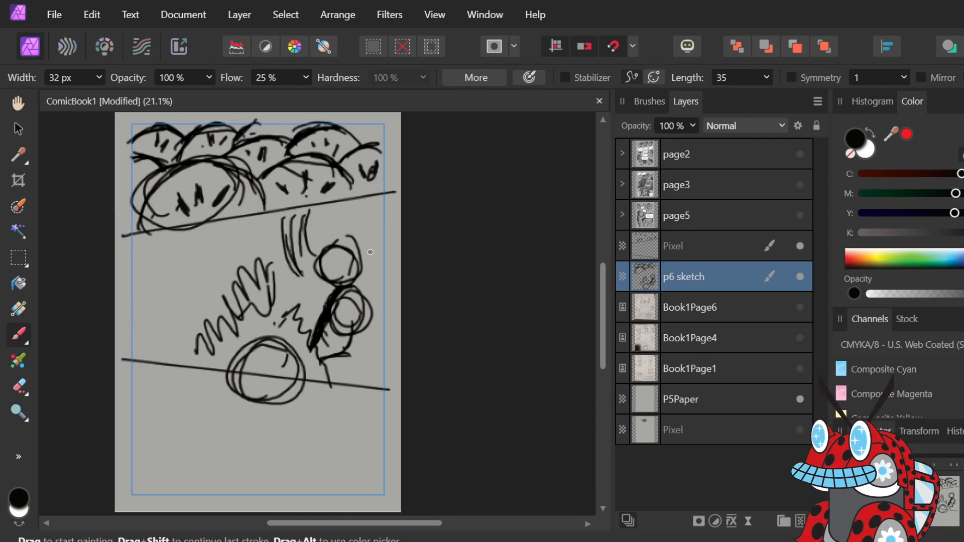
mouse_move(370, 252)
mouse_down()
mouse_move(384, 228)
mouse_move(347, 223)
mouse_up()
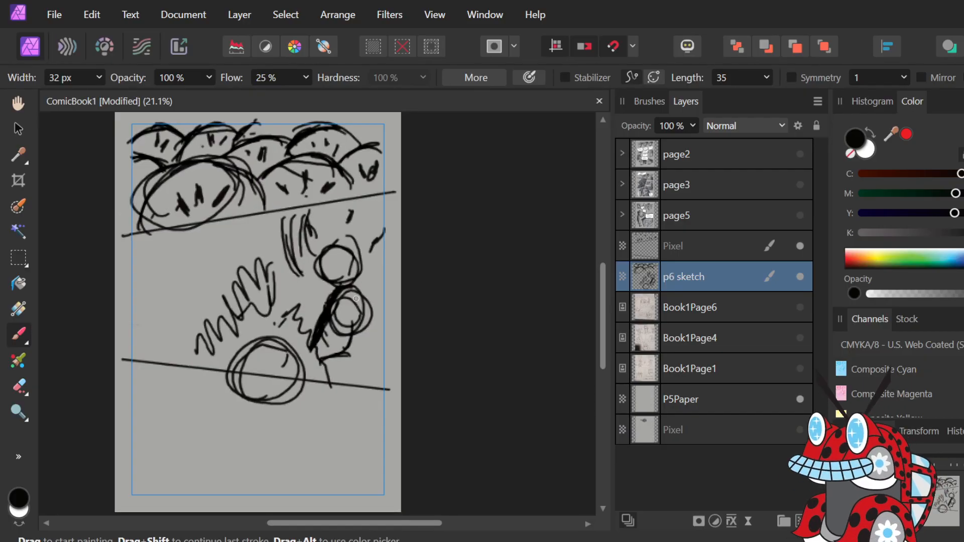
Thicken the right figure's body into a dark triangular shape widening down from the head.
mouse_move(322, 359)
mouse_down()
mouse_move(360, 302)
mouse_move(346, 304)
mouse_move(340, 285)
mouse_move(353, 321)
mouse_up()
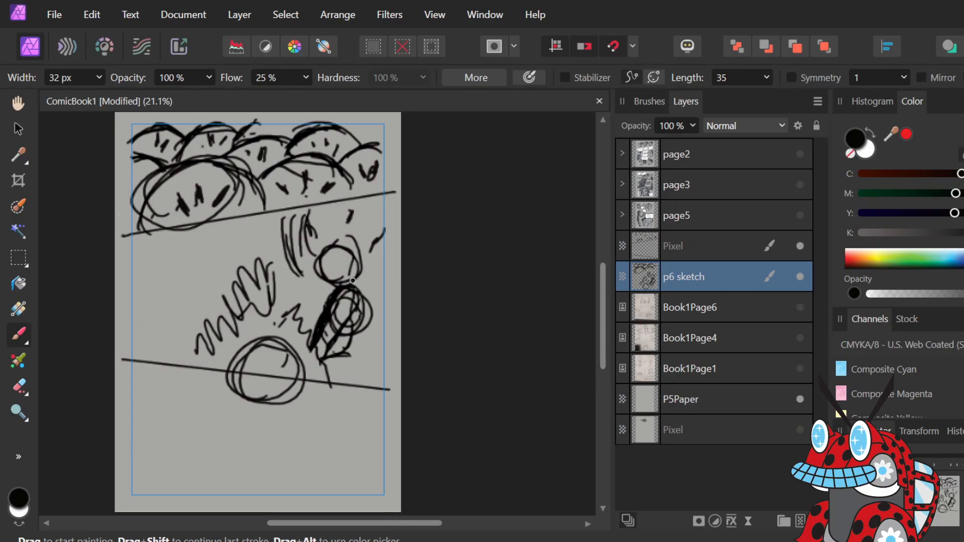
drag(350, 287, 365, 345)
drag(344, 283, 373, 344)
drag(353, 291, 371, 354)
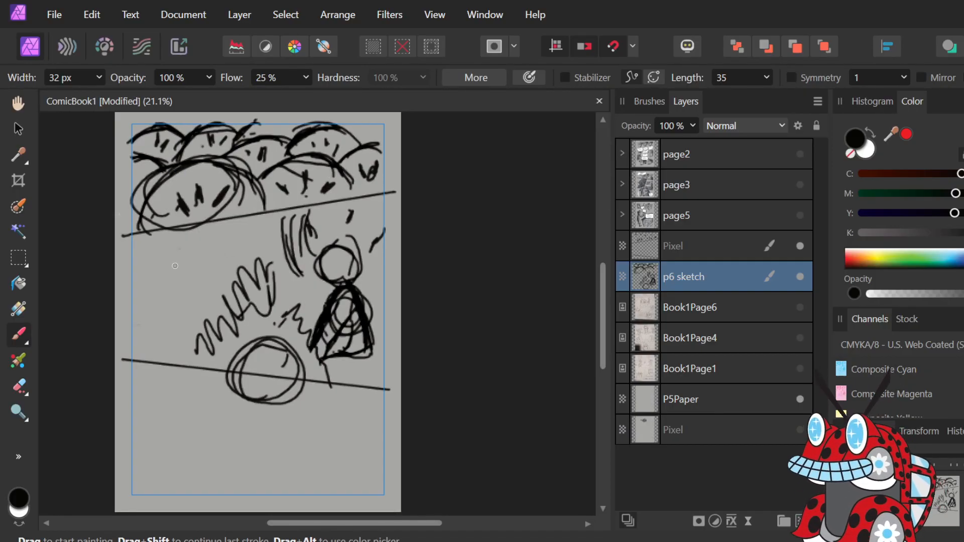
Paint a second rough figure with a round head and oval body near the second panel's left side.
drag(174, 289, 173, 308)
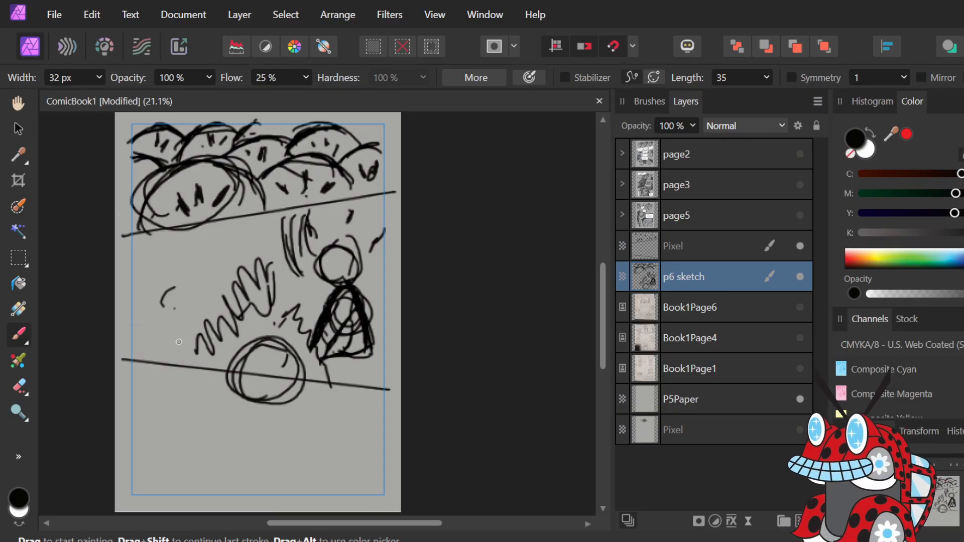
mouse_move(159, 344)
mouse_down()
mouse_move(183, 344)
mouse_move(190, 361)
mouse_move(170, 338)
mouse_up()
mouse_move(163, 296)
mouse_down()
mouse_move(143, 310)
mouse_move(161, 295)
mouse_move(165, 328)
mouse_up()
drag(143, 302, 171, 339)
mouse_move(174, 264)
mouse_down()
mouse_move(201, 272)
mouse_move(179, 273)
mouse_move(192, 293)
mouse_move(174, 271)
mouse_move(204, 283)
mouse_move(164, 285)
mouse_move(202, 266)
mouse_move(175, 296)
mouse_move(209, 261)
mouse_move(160, 293)
mouse_move(176, 303)
mouse_move(193, 265)
mouse_move(203, 275)
mouse_move(164, 295)
mouse_move(187, 327)
mouse_up()
mouse_move(171, 290)
mouse_down()
mouse_move(182, 313)
mouse_move(159, 293)
mouse_move(185, 316)
mouse_move(184, 344)
mouse_up()
drag(180, 324, 178, 337)
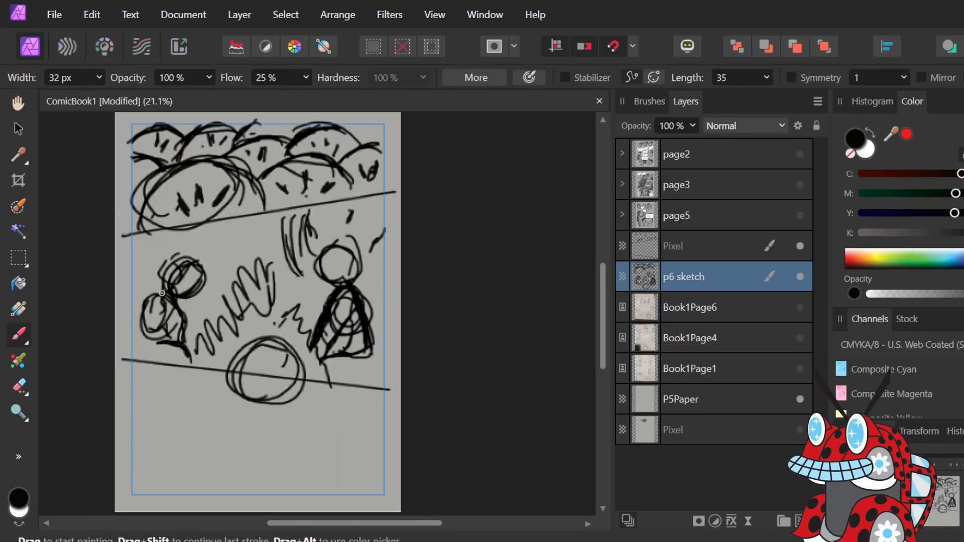
Darken the left figure's body with hatching and heavier outlines, closing its base near the lower divider line.
mouse_move(157, 292)
mouse_down()
mouse_move(157, 326)
mouse_move(153, 291)
mouse_move(164, 329)
mouse_move(151, 295)
mouse_move(157, 322)
mouse_move(151, 313)
mouse_move(170, 336)
mouse_move(157, 325)
mouse_move(184, 352)
mouse_up()
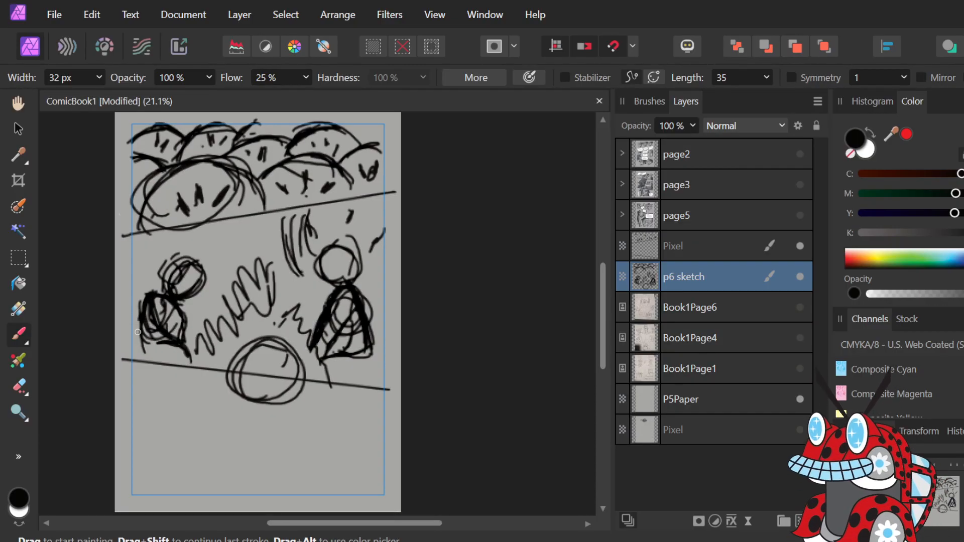
mouse_move(146, 320)
mouse_down()
mouse_move(164, 328)
mouse_move(139, 333)
mouse_move(148, 332)
mouse_move(147, 359)
mouse_up()
drag(178, 349, 147, 356)
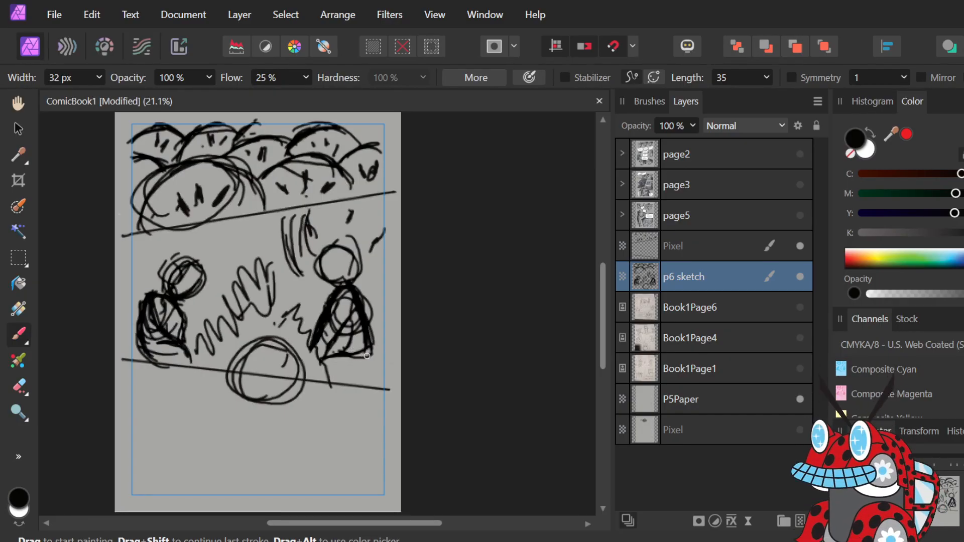
Paint dark overlapping loops over the right figure's lower body and a small circle beneath it across the lower divider line.
mouse_move(348, 332)
mouse_down()
mouse_move(367, 364)
mouse_move(356, 324)
mouse_move(344, 339)
mouse_move(360, 350)
mouse_move(372, 337)
mouse_move(345, 333)
mouse_move(361, 364)
mouse_move(342, 331)
mouse_move(377, 355)
mouse_move(346, 366)
mouse_up()
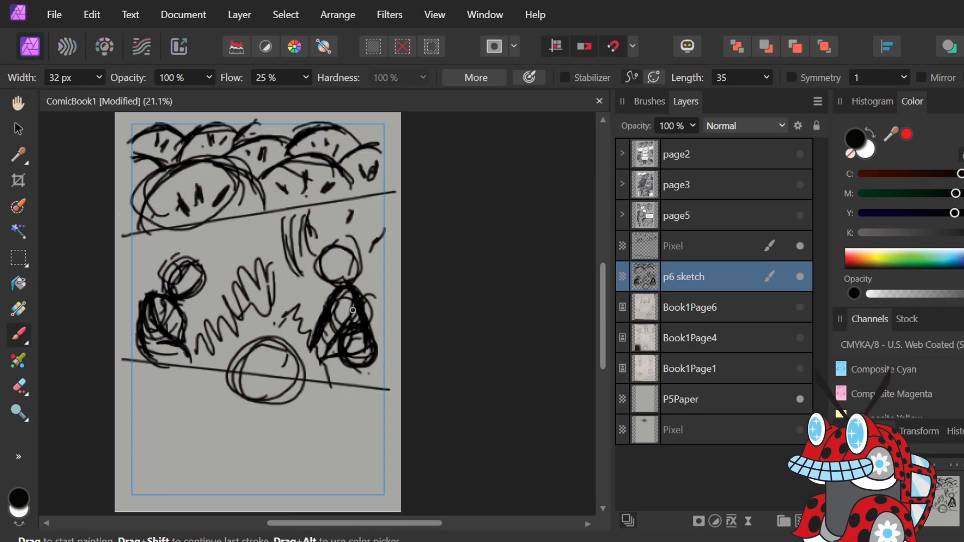
mouse_move(385, 294)
mouse_down()
mouse_move(359, 304)
mouse_move(353, 317)
mouse_move(325, 298)
mouse_move(351, 315)
mouse_move(329, 300)
mouse_move(310, 320)
mouse_move(344, 286)
mouse_move(313, 309)
mouse_move(344, 328)
mouse_move(319, 313)
mouse_move(342, 347)
mouse_up()
mouse_move(382, 301)
mouse_down()
mouse_move(377, 343)
mouse_move(333, 334)
mouse_move(366, 334)
mouse_up()
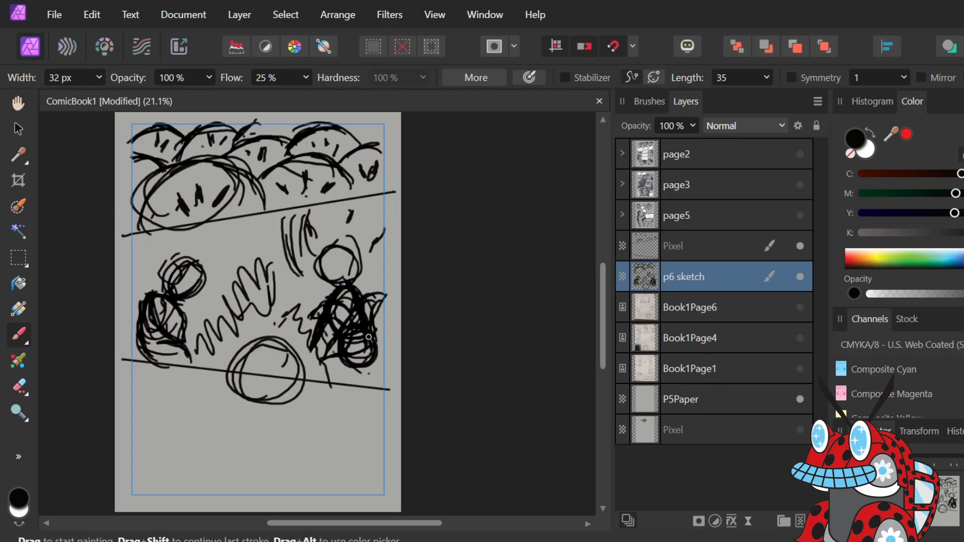
mouse_move(342, 356)
mouse_down()
mouse_move(353, 384)
mouse_move(379, 351)
mouse_move(375, 382)
mouse_move(352, 385)
mouse_move(369, 372)
mouse_move(363, 406)
mouse_move(360, 376)
mouse_move(388, 385)
mouse_move(368, 372)
mouse_up()
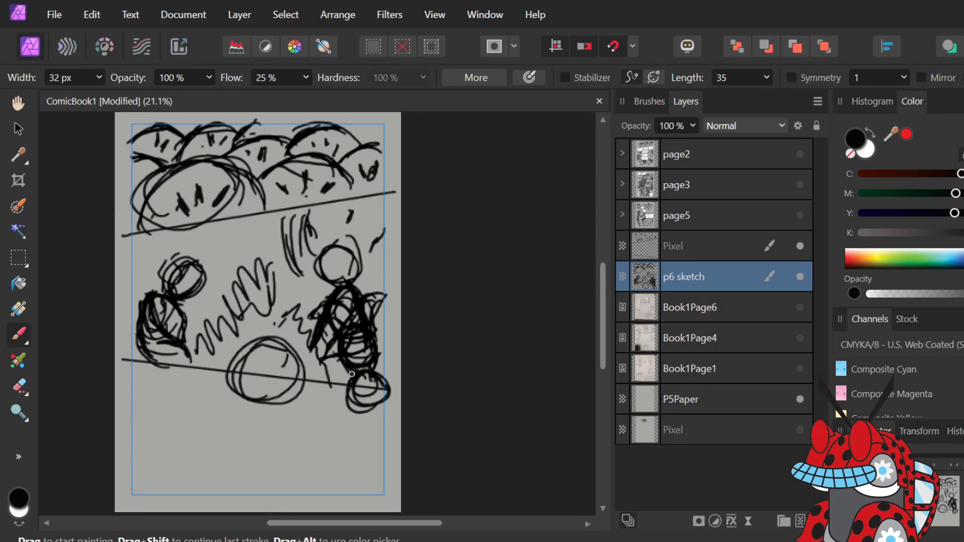
mouse_move(367, 370)
mouse_down()
mouse_move(343, 391)
mouse_move(398, 355)
mouse_move(376, 368)
mouse_move(393, 379)
mouse_up()
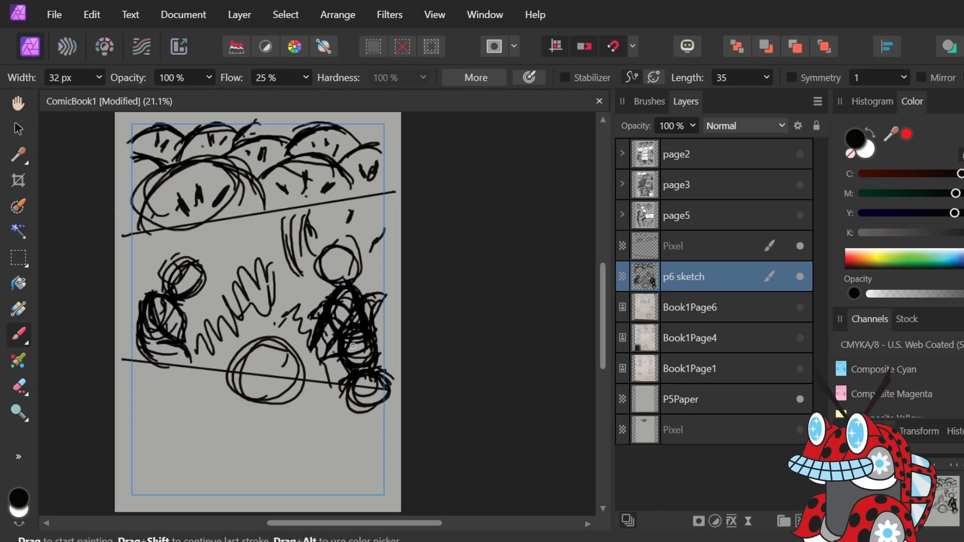
Paint a large double circle at the bottom of the third panel with long curved strokes running down through it.
click(315, 450)
mouse_move(318, 444)
mouse_down()
mouse_move(302, 431)
mouse_move(280, 437)
mouse_up()
drag(278, 444, 319, 480)
mouse_move(265, 467)
mouse_down()
mouse_move(266, 476)
mouse_move(296, 426)
mouse_move(347, 452)
mouse_move(281, 482)
mouse_move(316, 478)
mouse_move(346, 455)
mouse_up()
drag(305, 395, 325, 498)
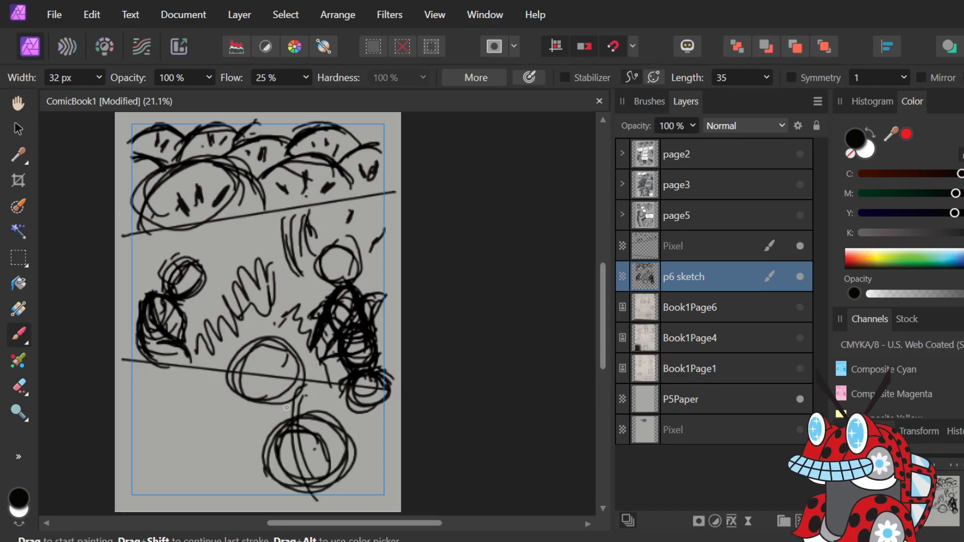
drag(287, 411, 327, 507)
drag(297, 433, 327, 506)
drag(300, 461, 334, 511)
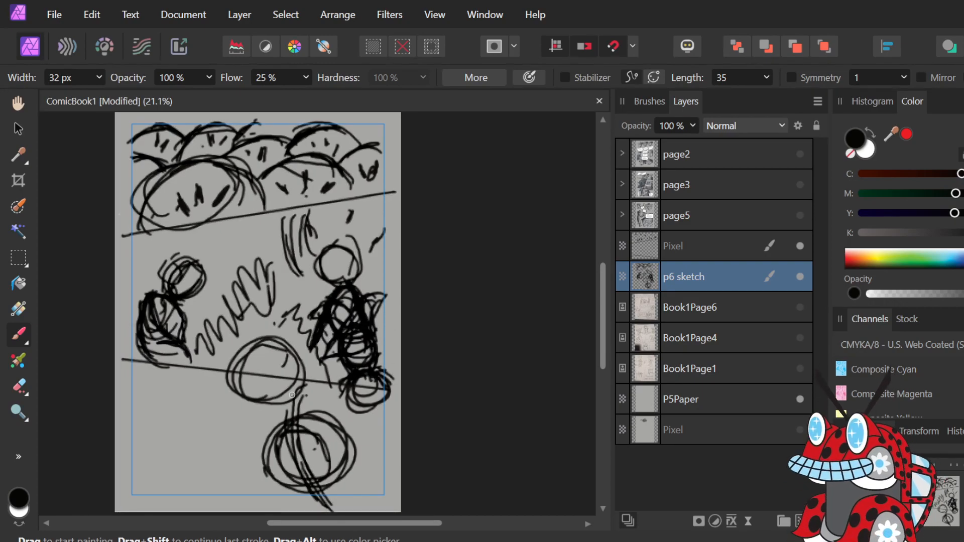
Paint curved limb strokes from the central circle down the third panel's left side and toward the bottom circle.
mouse_move(312, 386)
mouse_down()
mouse_move(289, 416)
mouse_move(313, 379)
mouse_move(305, 406)
mouse_move(287, 408)
mouse_move(270, 382)
mouse_move(297, 390)
mouse_move(265, 373)
mouse_move(297, 399)
mouse_move(263, 375)
mouse_move(297, 398)
mouse_move(308, 378)
mouse_move(252, 377)
mouse_move(221, 396)
mouse_move(242, 375)
mouse_move(209, 424)
mouse_move(240, 368)
mouse_move(213, 447)
mouse_up()
drag(221, 385, 215, 449)
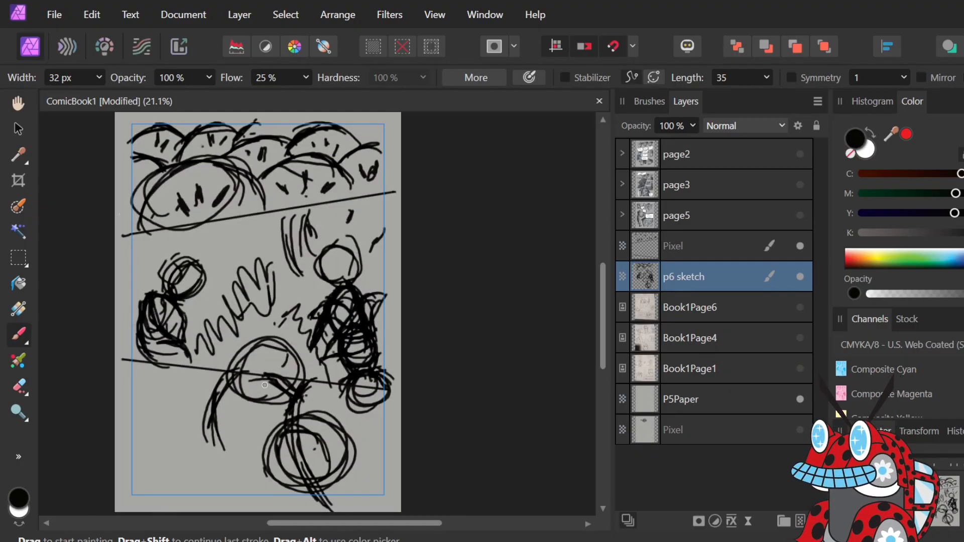
drag(264, 385, 282, 352)
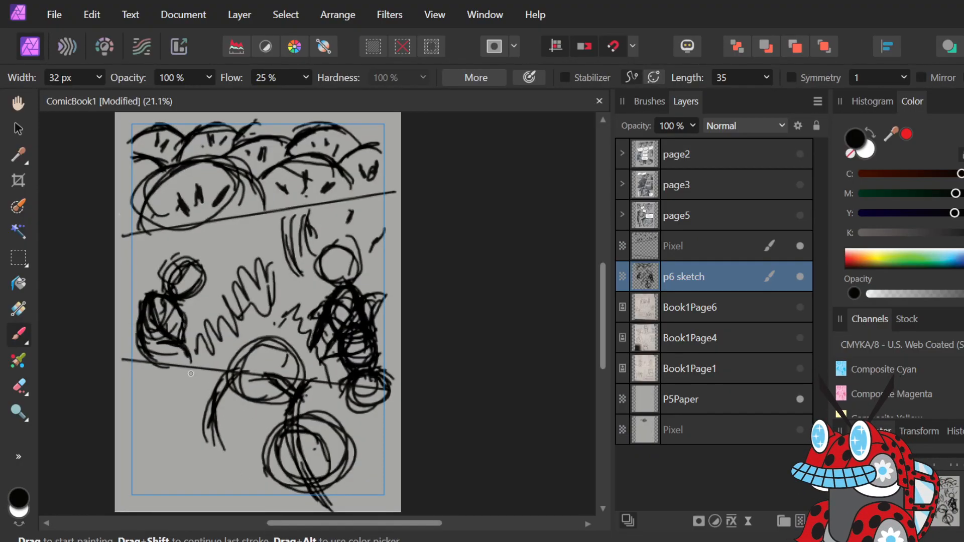
mouse_move(187, 366)
mouse_down()
mouse_move(166, 404)
mouse_move(169, 383)
mouse_move(191, 400)
mouse_up()
key(ctrl+z)
key(ctrl+z)
key(ctrl+z)
key(ctrl+z)
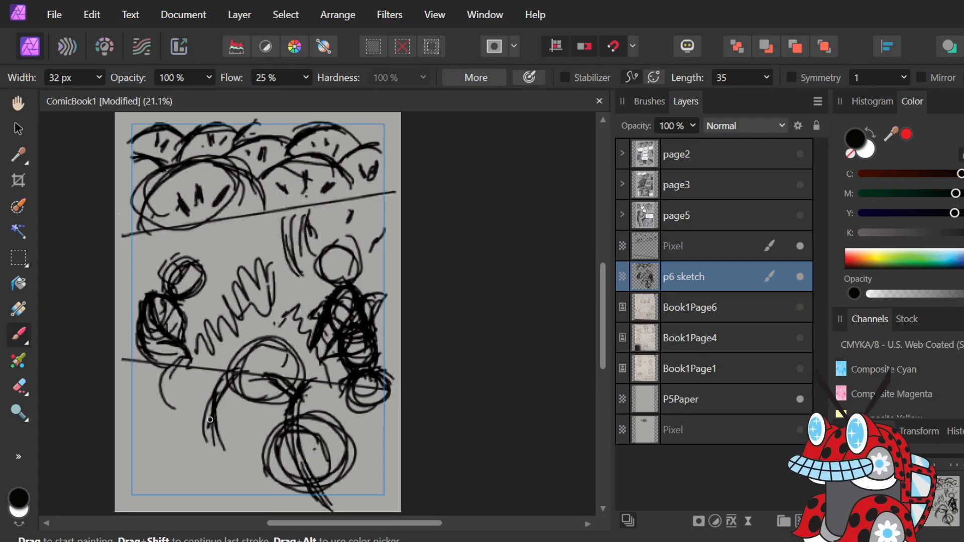
Paint a wide rounded block shape left of the central circle in the third panel and add inner contour strokes.
mouse_move(171, 387)
mouse_down()
mouse_move(245, 401)
mouse_move(258, 416)
mouse_up()
mouse_move(229, 387)
mouse_down()
mouse_move(264, 429)
mouse_move(210, 435)
mouse_move(173, 423)
mouse_move(190, 433)
mouse_move(168, 413)
mouse_move(177, 383)
mouse_move(170, 414)
mouse_move(177, 384)
mouse_move(182, 433)
mouse_move(174, 385)
mouse_move(174, 418)
mouse_move(200, 389)
mouse_up()
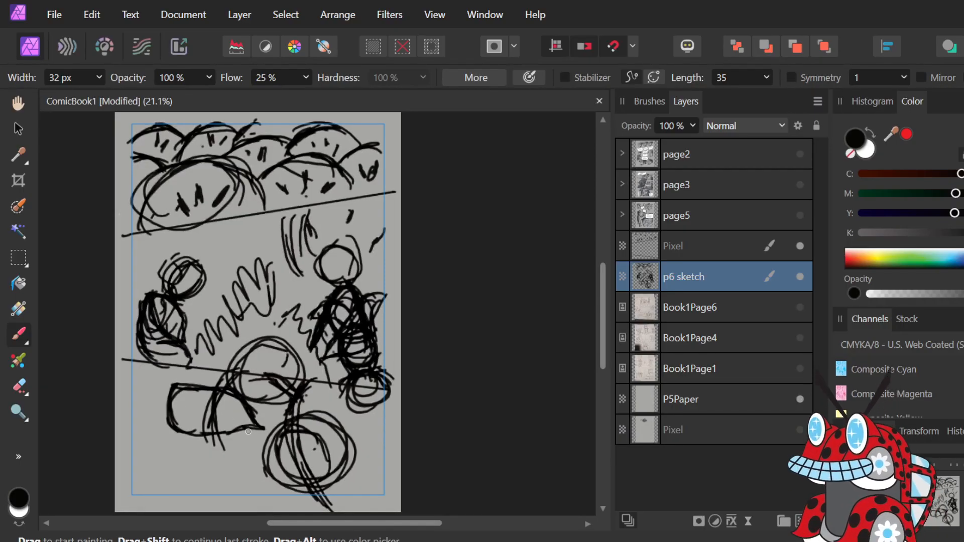
mouse_move(189, 402)
mouse_down()
mouse_move(219, 414)
mouse_move(193, 418)
mouse_move(244, 422)
mouse_up()
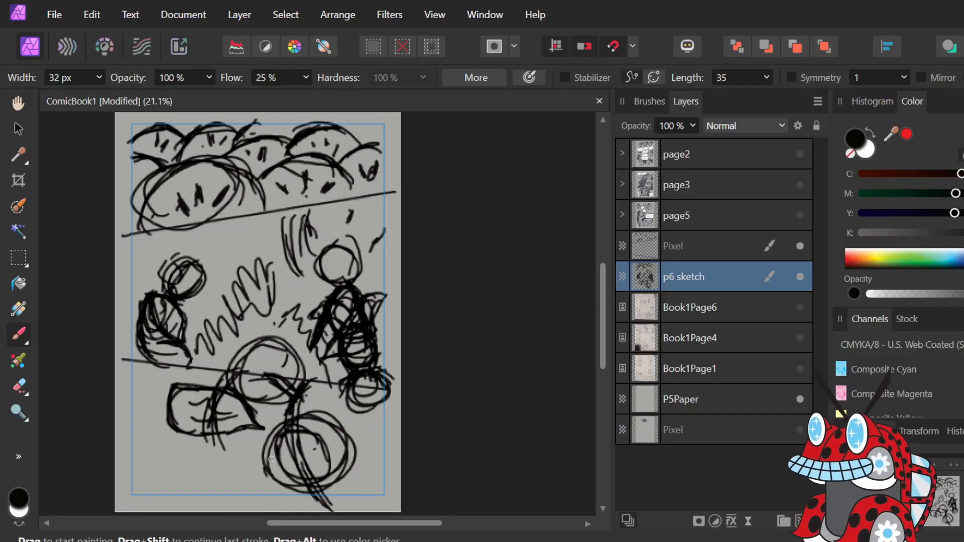
Paint curved strokes across the bottom circle and a wavy stroke from it toward the page's right edge.
drag(297, 455, 320, 442)
mouse_move(257, 461)
mouse_down()
mouse_move(332, 447)
mouse_move(319, 455)
mouse_move(339, 437)
mouse_up()
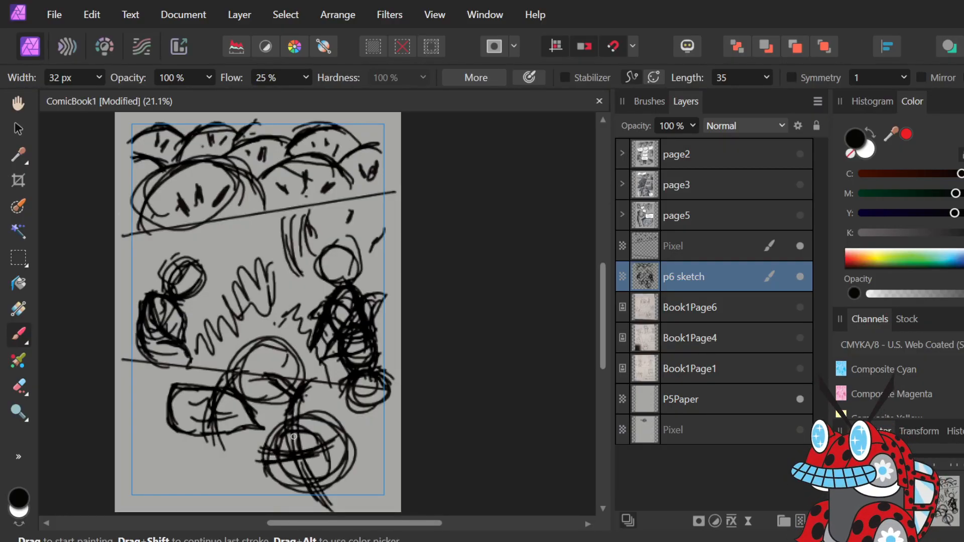
drag(285, 455, 347, 427)
drag(379, 406, 385, 429)
mouse_move(353, 426)
mouse_down()
mouse_move(387, 431)
mouse_move(370, 436)
mouse_move(376, 427)
mouse_move(384, 449)
mouse_up()
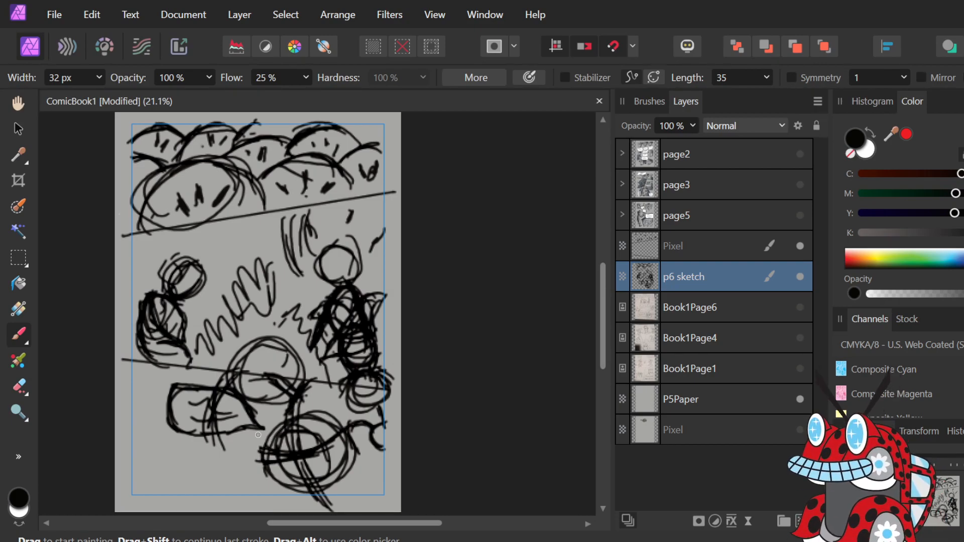
Paint short curved strokes beneath the rounded block shape in the third panel.
mouse_move(229, 434)
mouse_down()
mouse_move(256, 436)
mouse_move(227, 448)
mouse_up()
mouse_move(247, 435)
mouse_down()
mouse_move(223, 450)
mouse_move(213, 434)
mouse_move(235, 450)
mouse_up()
drag(215, 435, 225, 455)
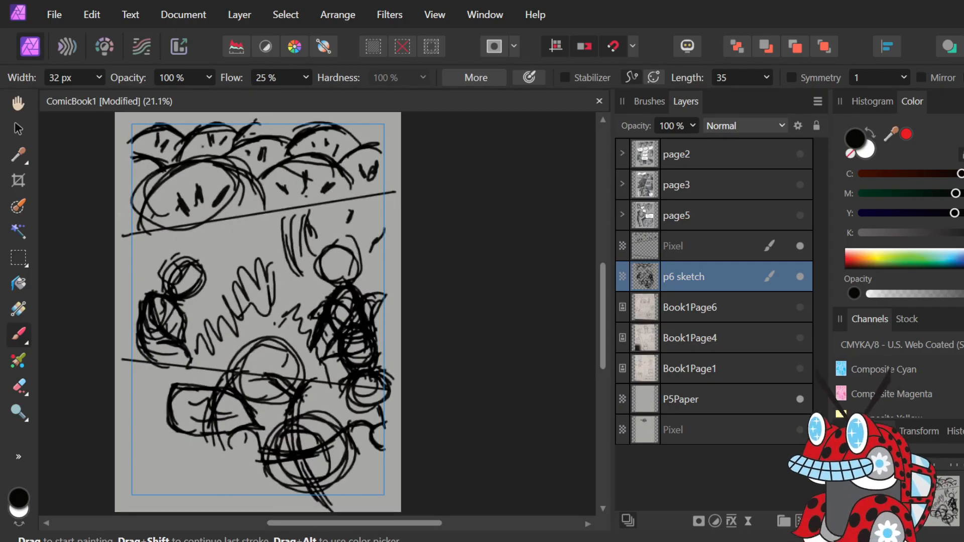
Undo the short strokes beneath the third panel's rounded block shape and erase the block left of the central circle.
key(ctrl+z)
key(ctrl+z)
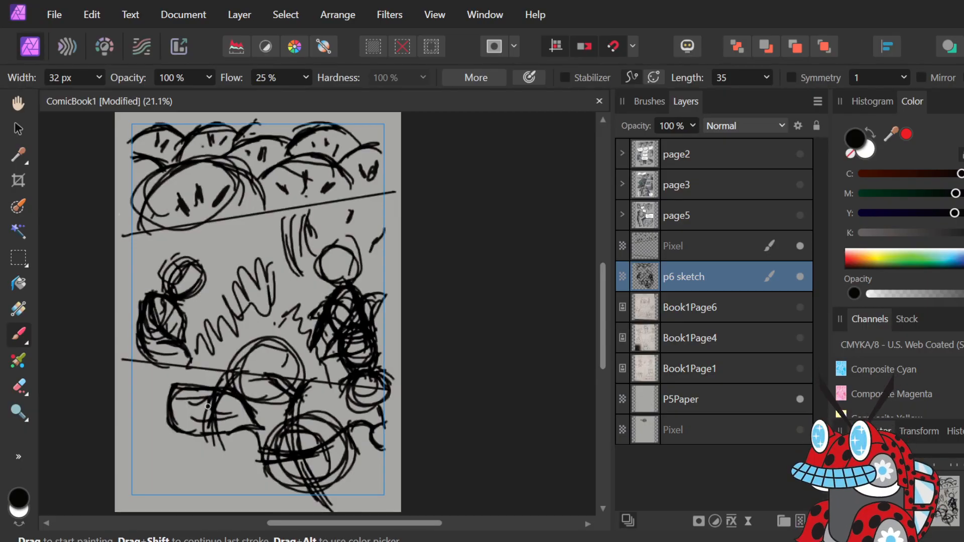
key(e)
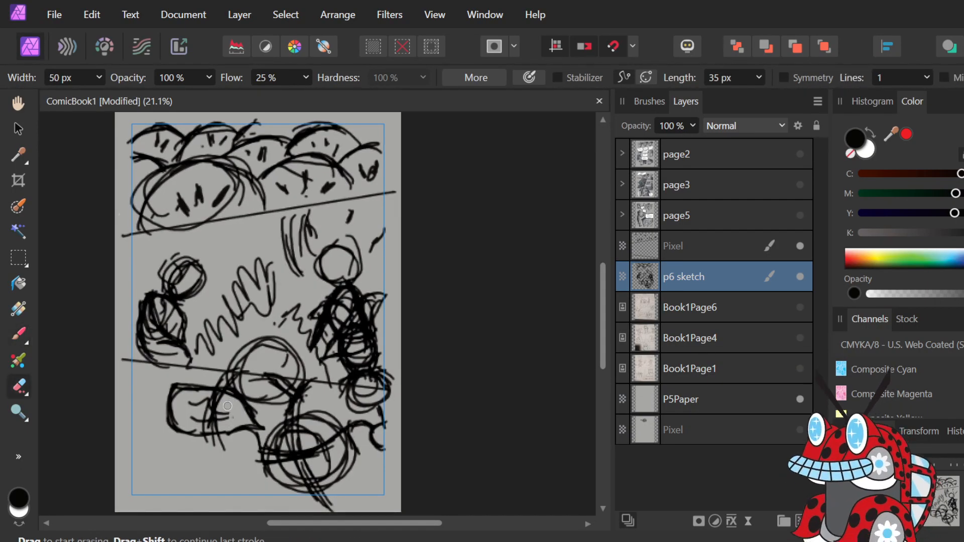
mouse_move(221, 405)
mouse_down()
mouse_move(210, 427)
mouse_move(194, 407)
mouse_move(200, 416)
mouse_move(186, 444)
mouse_move(166, 423)
mouse_move(175, 414)
mouse_move(170, 429)
mouse_move(179, 438)
mouse_move(189, 430)
mouse_move(205, 391)
mouse_move(173, 390)
mouse_move(177, 380)
mouse_move(176, 393)
mouse_move(185, 379)
mouse_move(204, 385)
mouse_up()
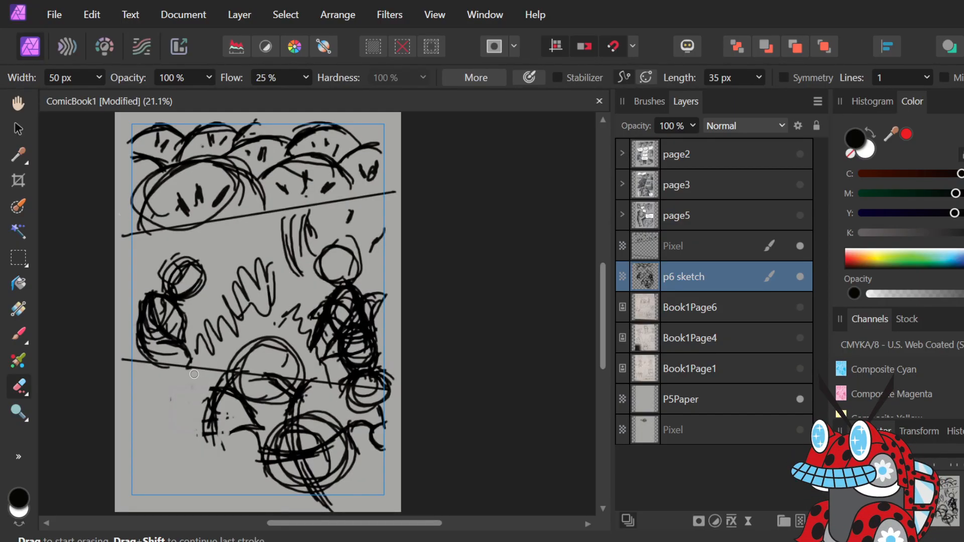
Repaint the limb strokes left of the central circle and paint a new rounded block slightly lower in the third panel.
key(b)
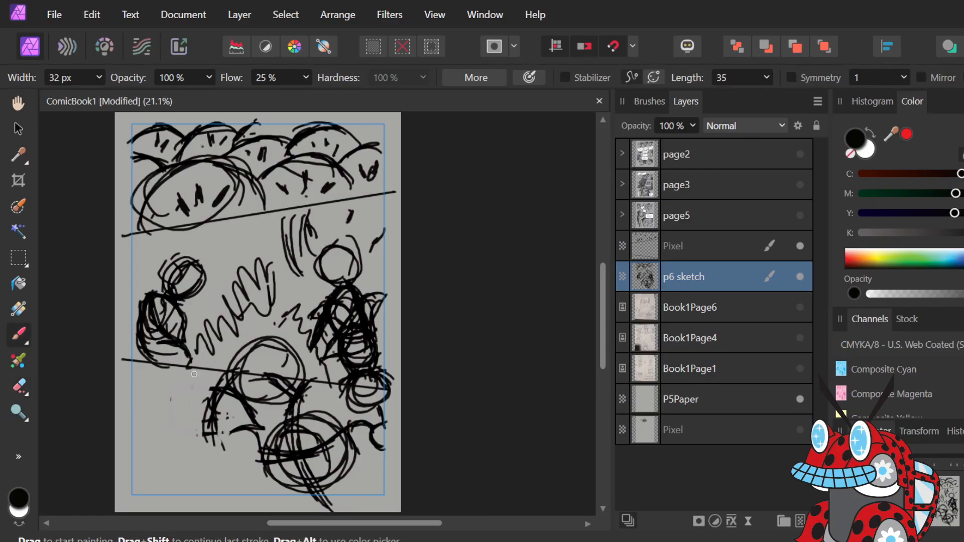
mouse_move(215, 396)
mouse_down()
mouse_move(222, 416)
mouse_move(211, 394)
mouse_move(205, 440)
mouse_up()
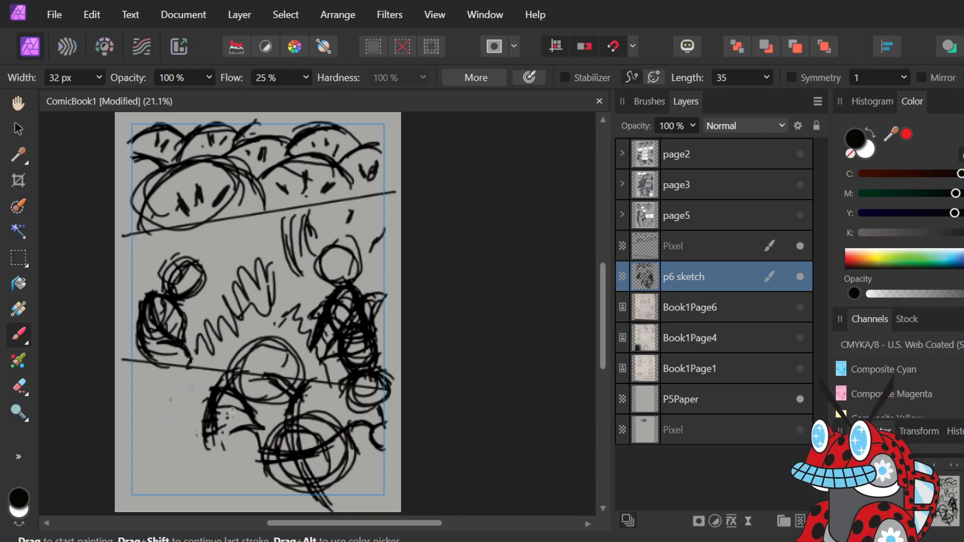
mouse_move(207, 404)
mouse_down()
mouse_move(176, 411)
mouse_move(170, 446)
mouse_up()
mouse_move(180, 411)
mouse_down()
mouse_move(175, 461)
mouse_move(171, 421)
mouse_move(212, 455)
mouse_move(178, 449)
mouse_move(241, 449)
mouse_move(193, 455)
mouse_move(232, 441)
mouse_move(241, 426)
mouse_move(231, 447)
mouse_move(264, 428)
mouse_move(237, 435)
mouse_up()
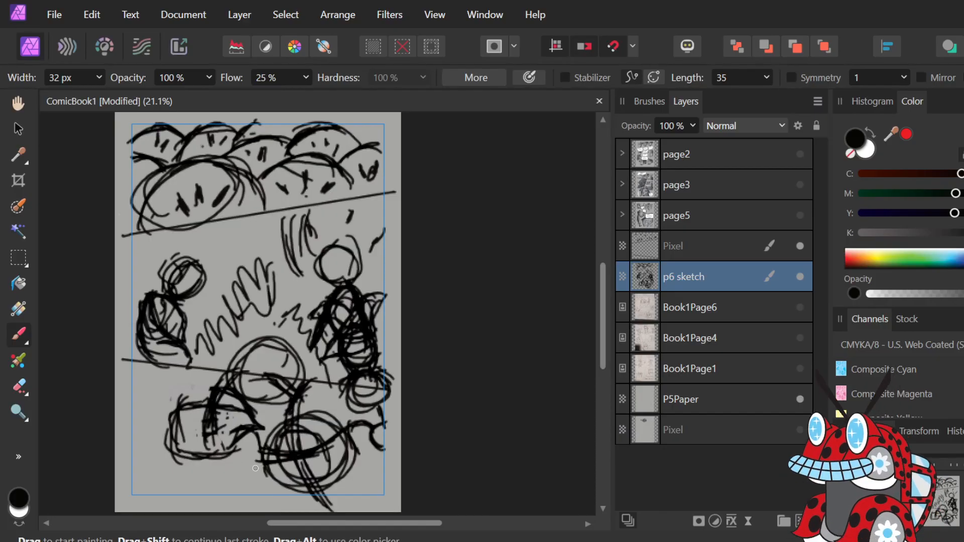
Clean up the overlapping limb strokes inside the new block with the eraser, leaving wavy contour lines within it.
key(e)
mouse_move(208, 427)
mouse_down()
mouse_move(210, 412)
mouse_move(222, 420)
mouse_move(209, 442)
mouse_move(211, 430)
mouse_move(225, 427)
mouse_move(223, 435)
mouse_move(214, 422)
mouse_move(223, 416)
mouse_move(232, 446)
mouse_up()
key(b)
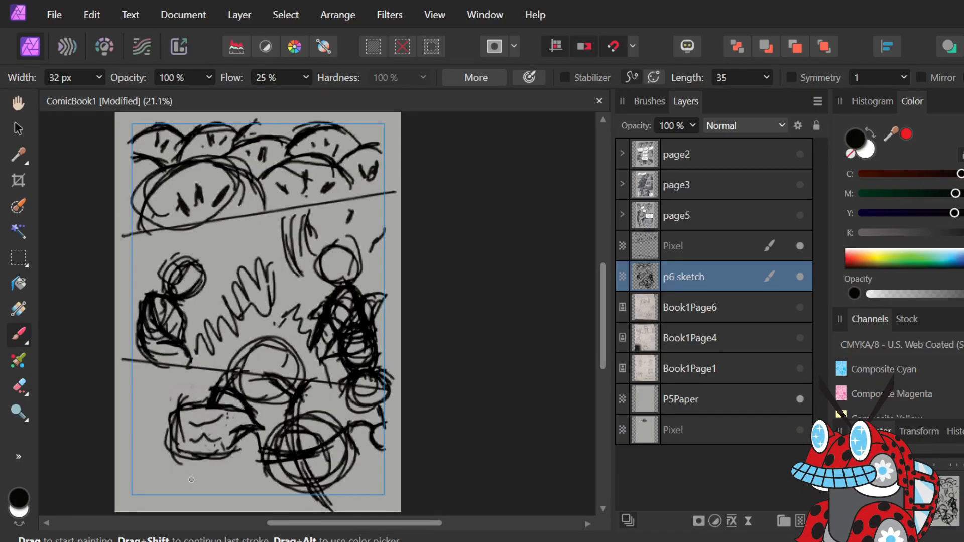
Paint curved, leg-like strokes extending from beneath both sides of the block toward the bottom of the third panel.
drag(196, 479, 216, 459)
mouse_move(201, 474)
mouse_down()
mouse_move(165, 477)
mouse_move(157, 461)
mouse_move(143, 482)
mouse_move(149, 468)
mouse_move(149, 501)
mouse_move(143, 468)
mouse_move(147, 490)
mouse_move(162, 465)
mouse_move(147, 470)
mouse_move(159, 459)
mouse_move(159, 478)
mouse_move(157, 459)
mouse_move(184, 459)
mouse_up()
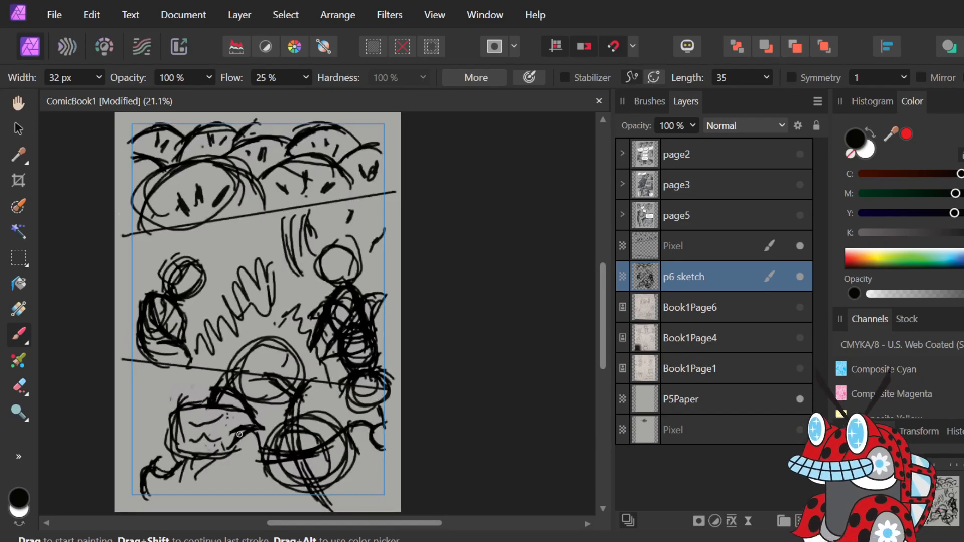
drag(240, 434, 232, 445)
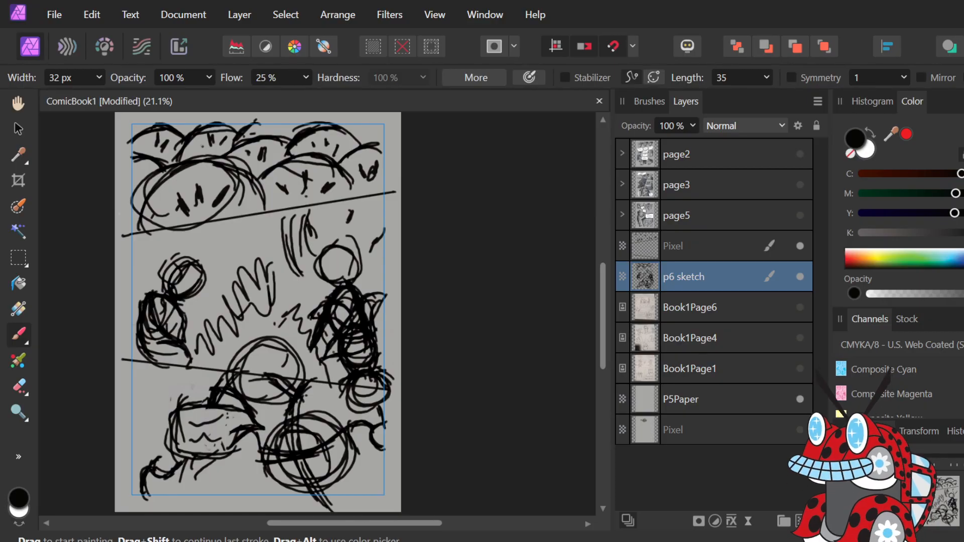
mouse_move(221, 457)
mouse_down()
mouse_move(241, 480)
mouse_move(229, 469)
mouse_move(246, 457)
mouse_move(258, 496)
mouse_up()
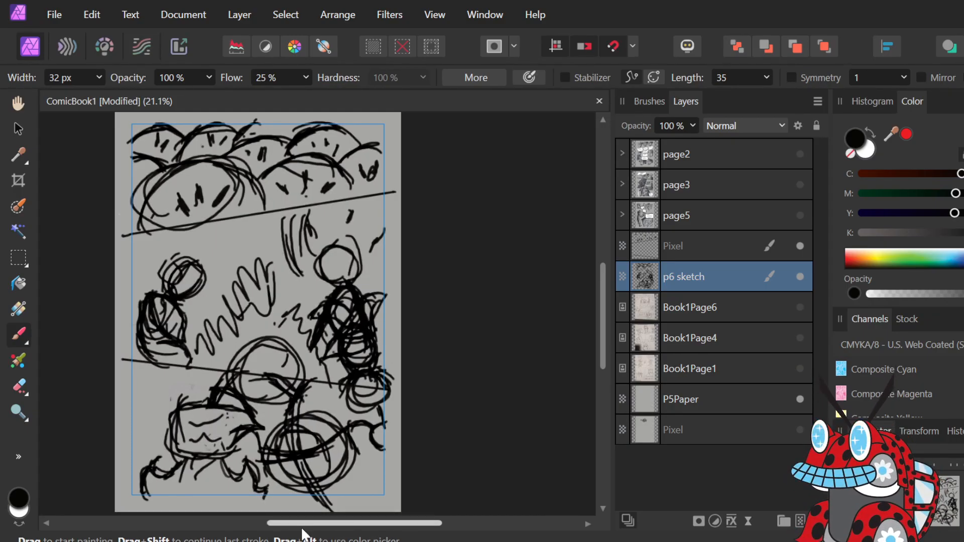
Thicken the outline of the third panel's bottom circle with repeated curved strokes around its edge.
mouse_move(345, 436)
mouse_down()
mouse_move(355, 464)
mouse_move(344, 490)
mouse_up()
mouse_move(354, 452)
mouse_down()
mouse_move(325, 502)
mouse_move(358, 463)
mouse_up()
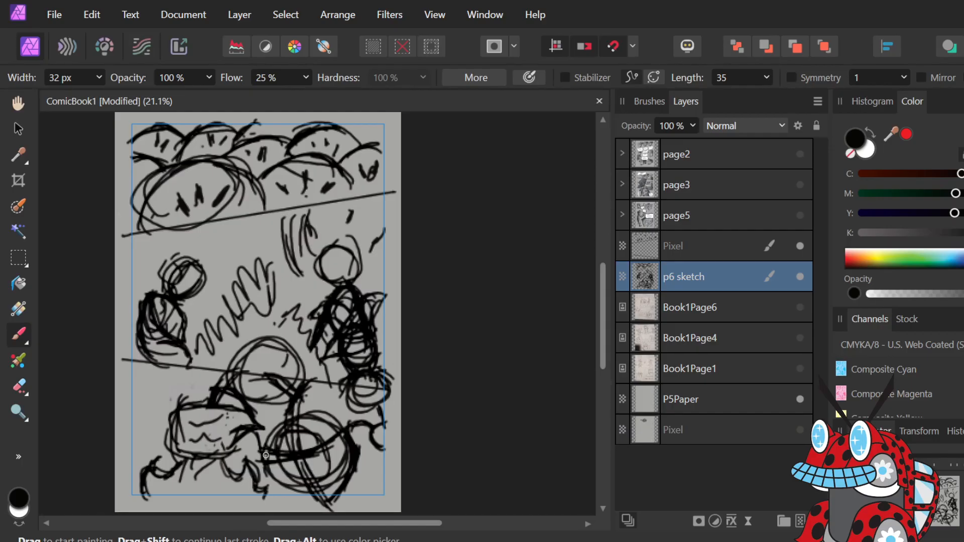
mouse_move(266, 456)
mouse_down()
mouse_move(276, 475)
mouse_move(256, 447)
mouse_move(280, 474)
mouse_move(260, 439)
mouse_move(282, 497)
mouse_move(272, 475)
mouse_move(307, 501)
mouse_move(268, 482)
mouse_move(328, 497)
mouse_move(270, 484)
mouse_move(320, 497)
mouse_move(275, 478)
mouse_move(324, 503)
mouse_up()
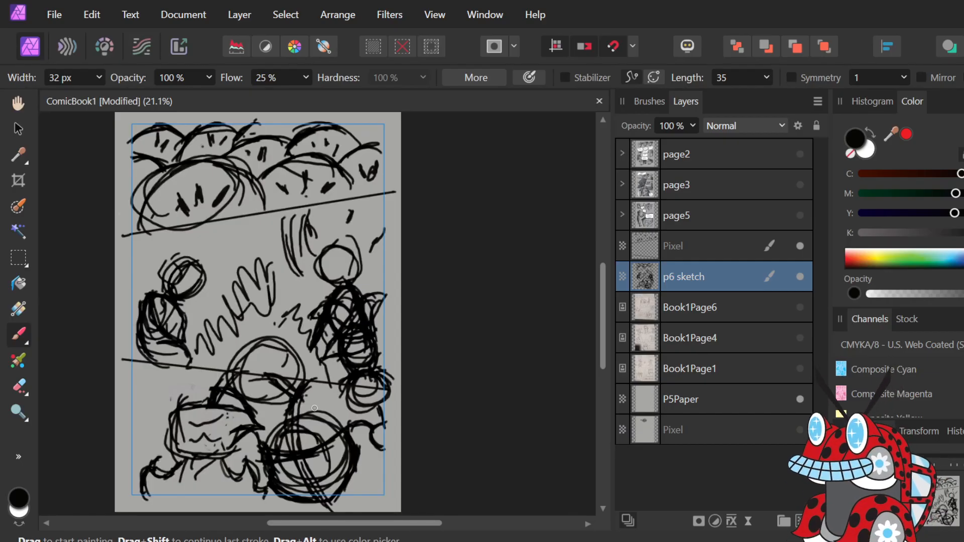
Add a new pixel layer above the p6 sketch layer and name it s2.
click(800, 522)
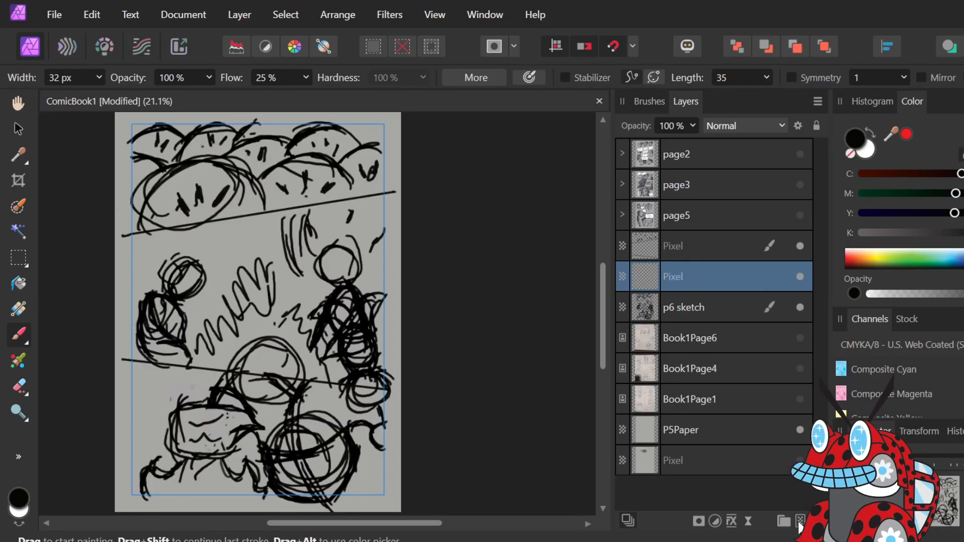
double_click(679, 278)
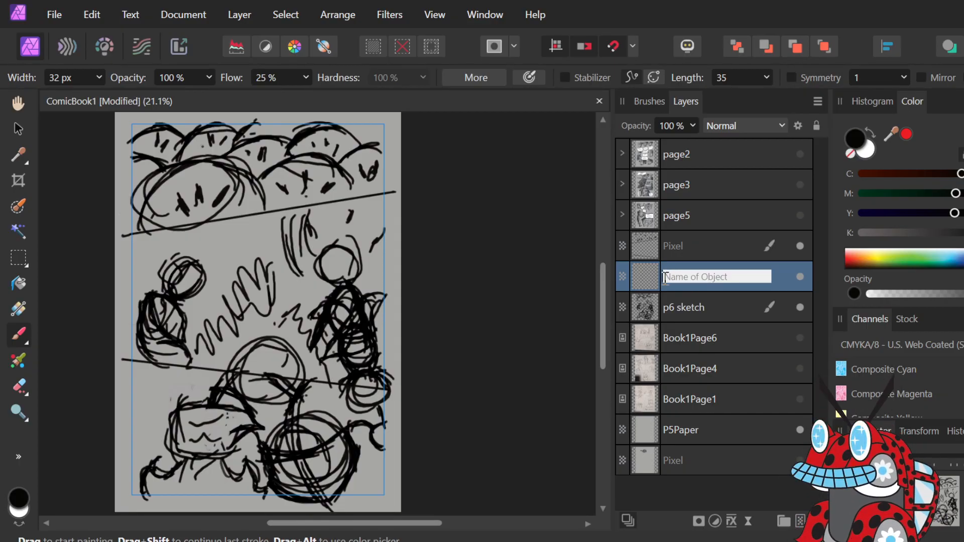
text(s2)
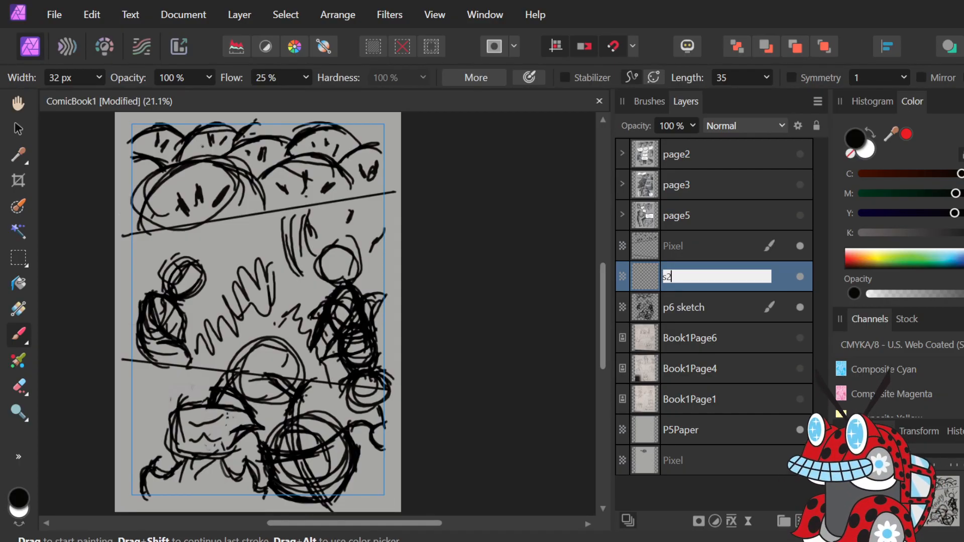
key(Return)
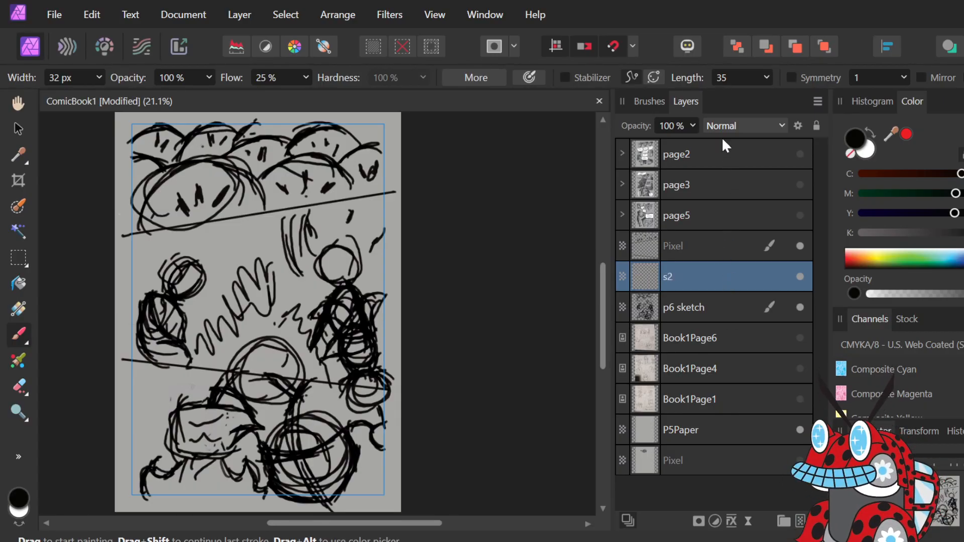
Lower the p6 sketch layer's opacity to 18% and make s2 the active layer.
click(724, 308)
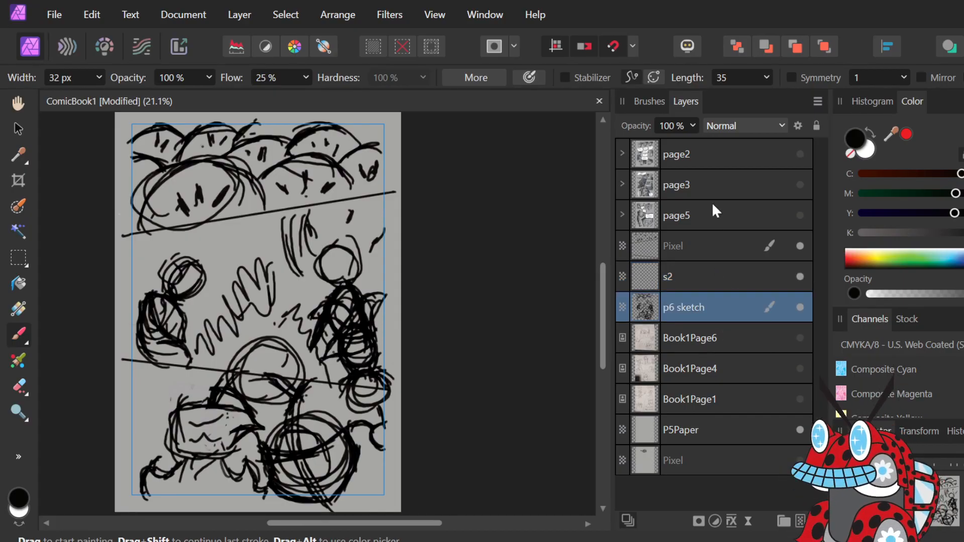
click(689, 122)
mouse_move(691, 144)
mouse_down()
mouse_move(598, 145)
mouse_move(616, 143)
mouse_up()
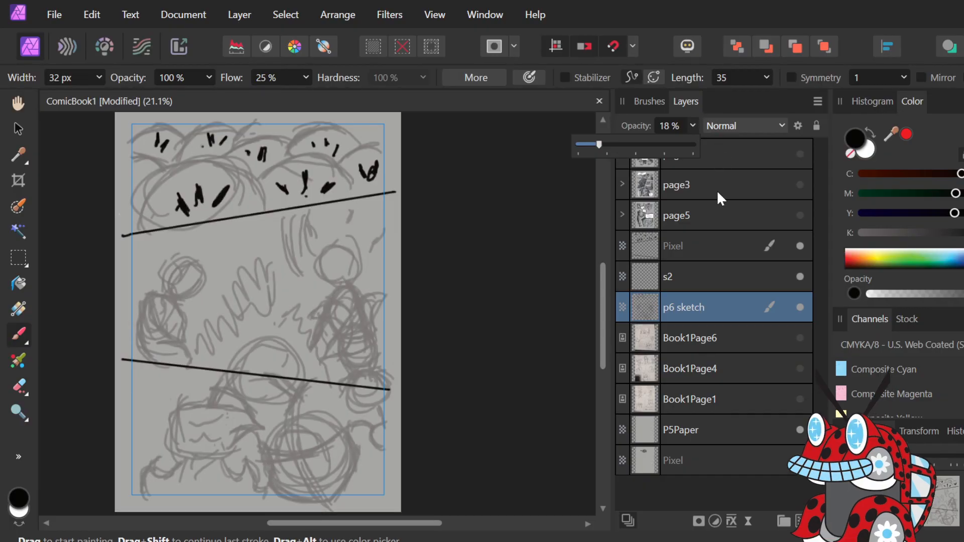
click(693, 281)
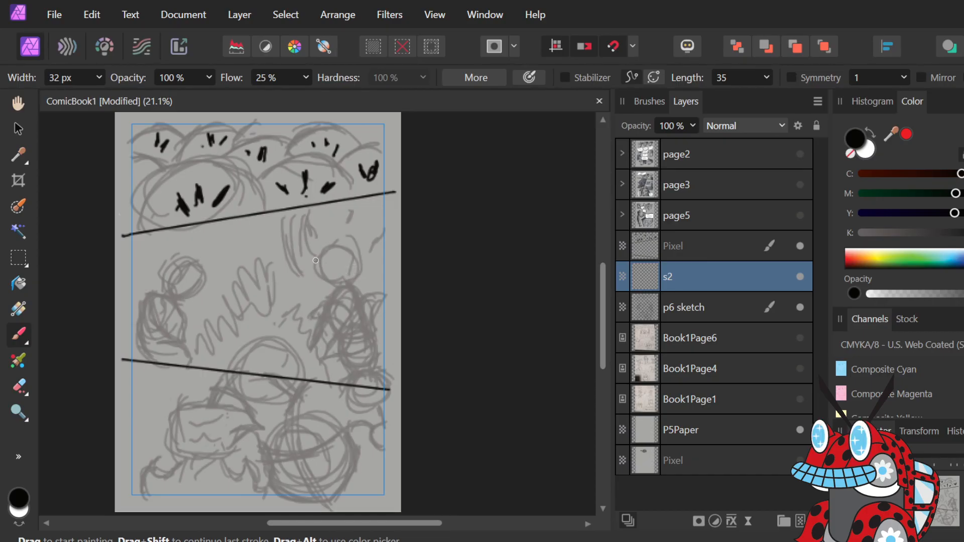
Try a circular head overlapping the second panel's right figure on the s2 layer, and undo most of its strokes.
mouse_move(318, 262)
mouse_down()
mouse_move(299, 268)
mouse_move(332, 261)
mouse_move(292, 283)
mouse_move(318, 237)
mouse_move(315, 287)
mouse_move(330, 264)
mouse_move(310, 248)
mouse_move(332, 273)
mouse_move(302, 287)
mouse_move(338, 254)
mouse_up()
key(ctrl+z)
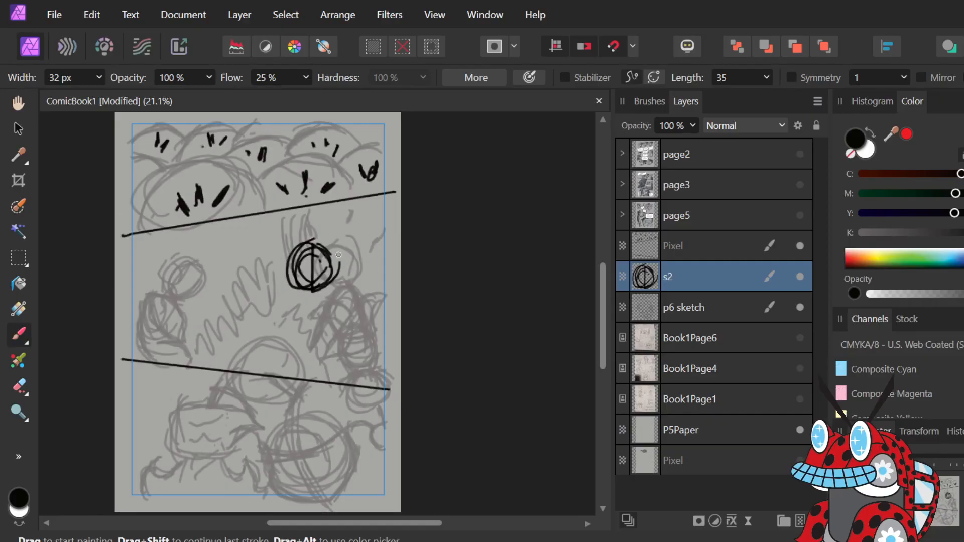
key(ctrl+z)
key(ctrl+z)
key(ctrl+z)
key(ctrl+z)
key(ctrl+z)
key(ctrl+z)
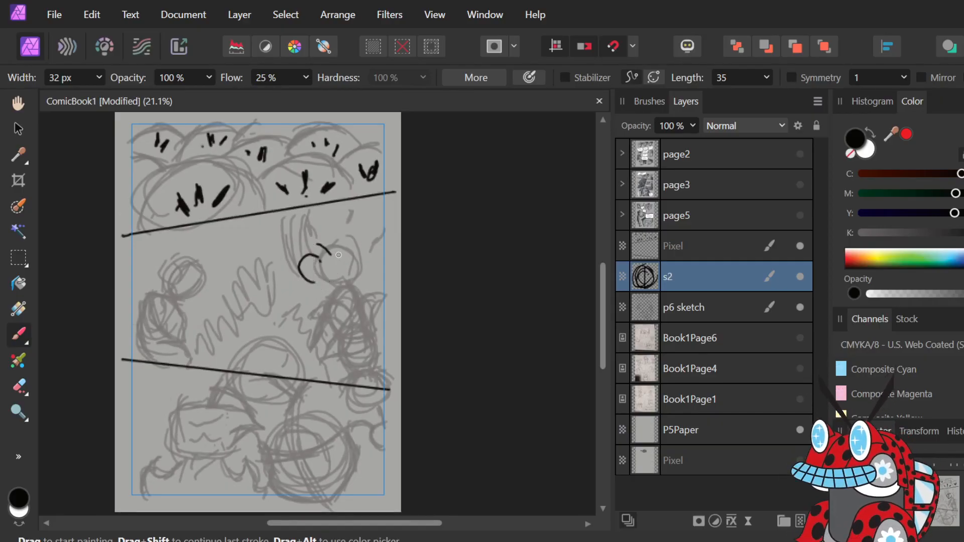
Try building the second panel's right figure from a head circle, two stacked body circles and a leg stroke.
mouse_move(321, 254)
mouse_down()
mouse_move(301, 261)
mouse_move(330, 281)
mouse_move(288, 272)
mouse_move(323, 256)
mouse_up()
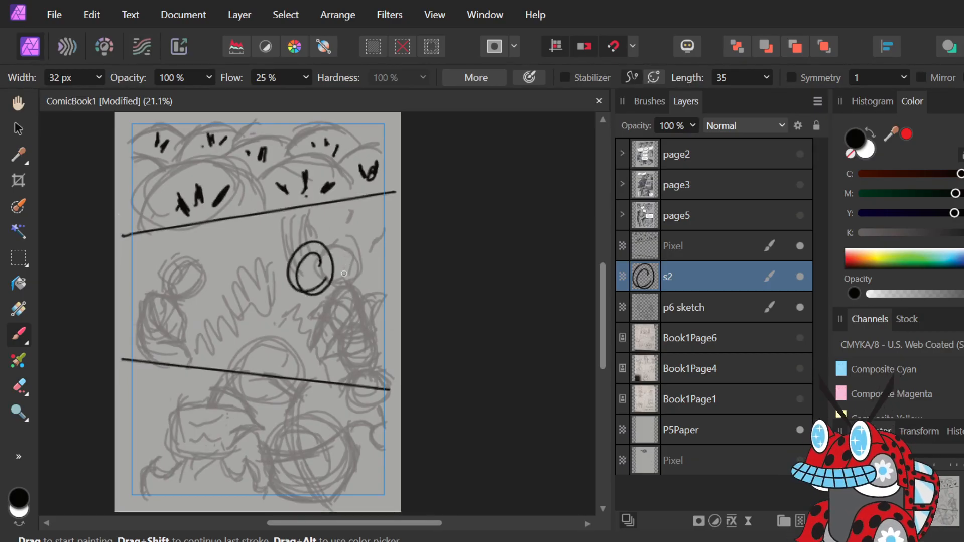
mouse_move(339, 294)
mouse_down()
mouse_move(317, 306)
mouse_move(333, 288)
mouse_move(343, 323)
mouse_move(339, 283)
mouse_move(324, 301)
mouse_move(352, 341)
mouse_move(334, 355)
mouse_move(346, 334)
mouse_move(319, 337)
mouse_up()
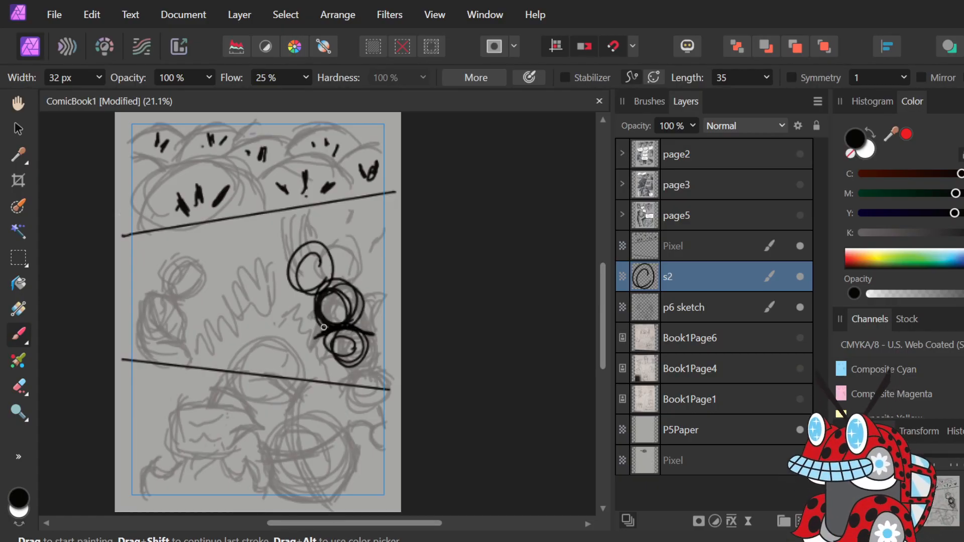
drag(329, 327, 355, 324)
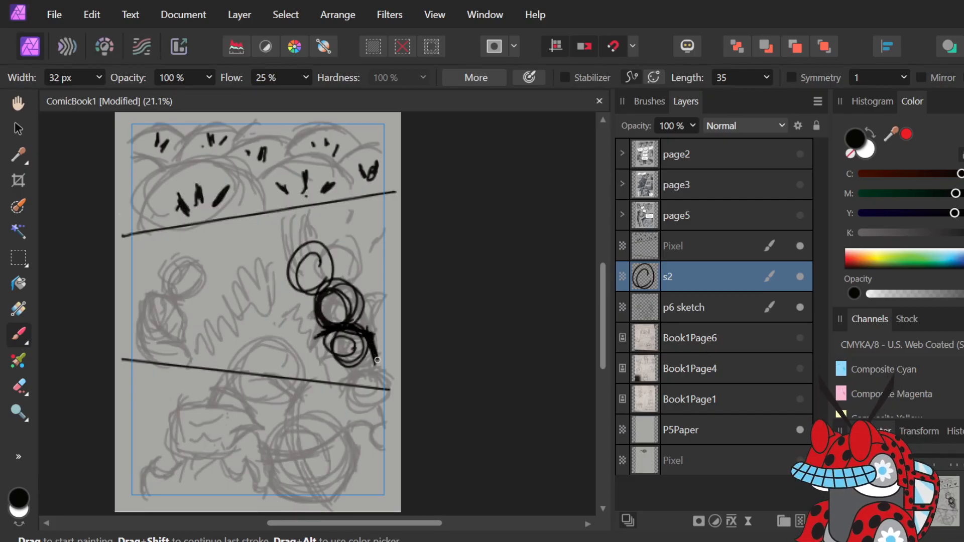
drag(370, 349, 378, 383)
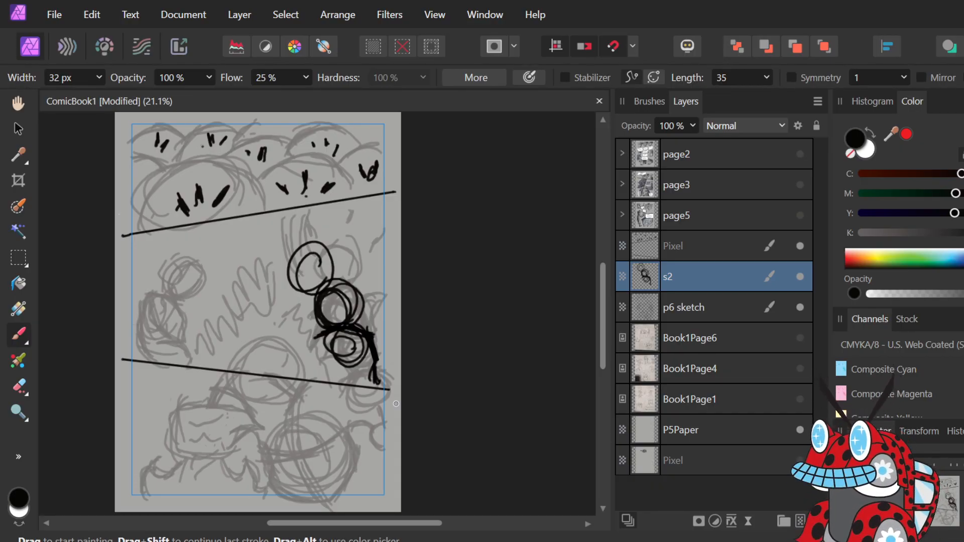
Undo the leg, body and head strokes of the second panel's right figure on the s2 layer.
key(ctrl+z)
key(ctrl+z)
key(ctrl+z)
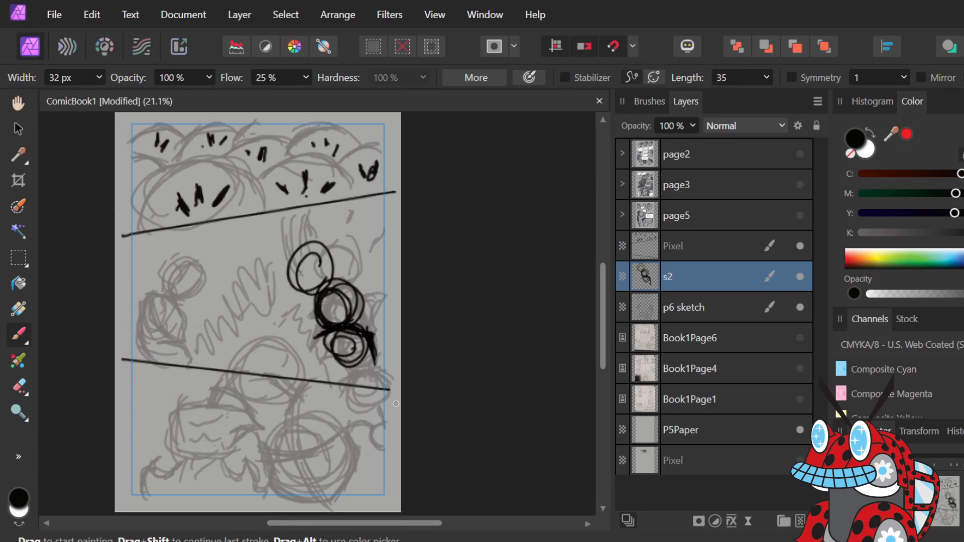
key(ctrl+z)
key(ctrl+z)
key(ctrl+z)
key(ctrl+z)
key(ctrl+z)
key(ctrl+z)
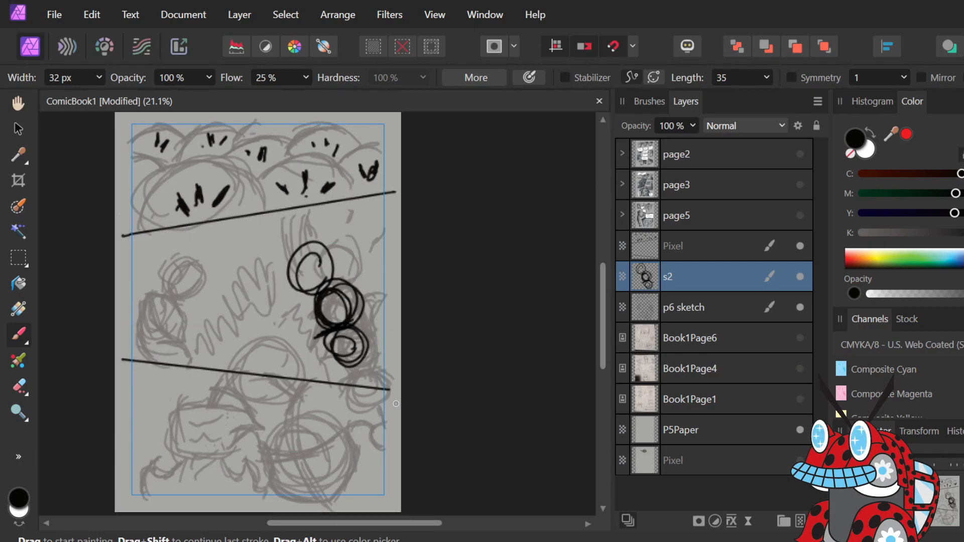
key(ctrl+z)
key(ctrl+z)
key(ctrl+z)
key(ctrl+z)
key(ctrl+z)
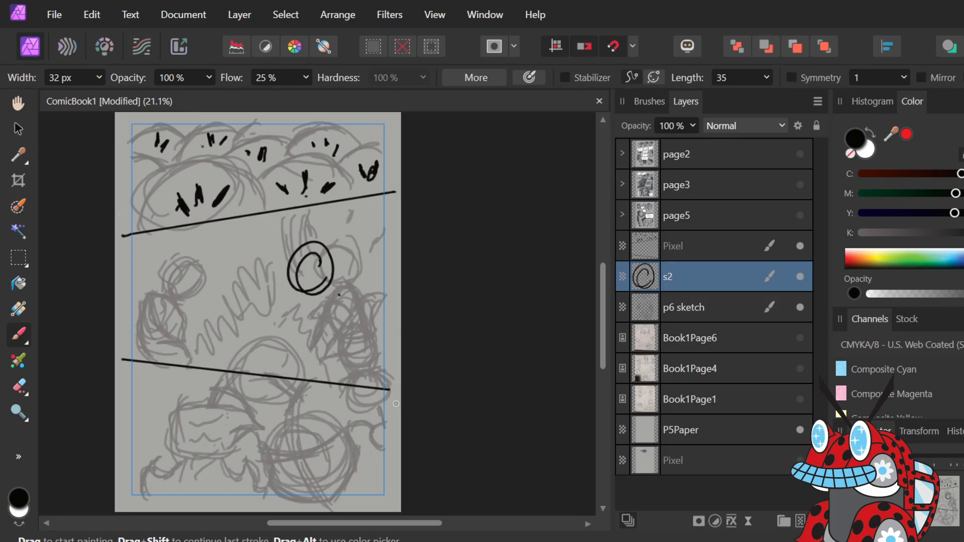
key(ctrl+z)
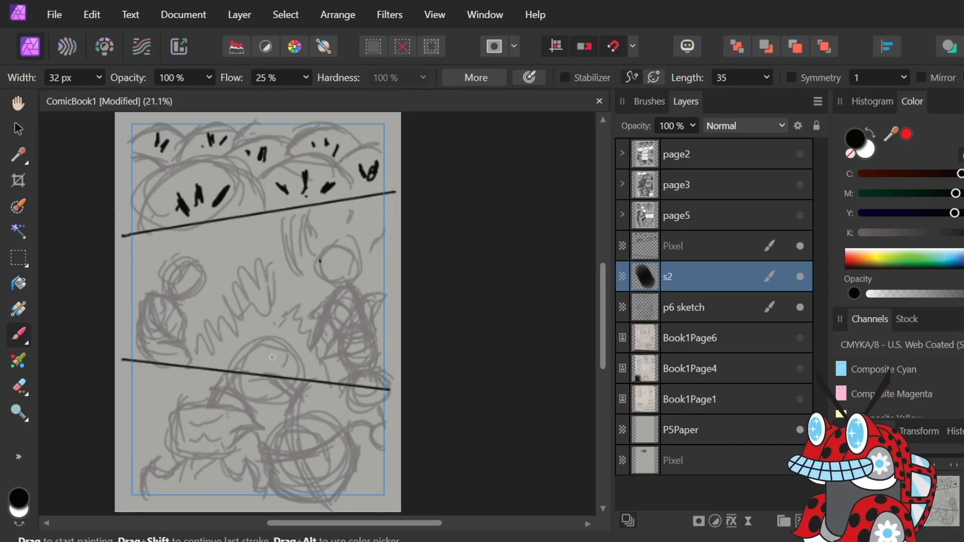
Paint a large circle across the lower divider and a head circle, body circle and curved back for the second panel's right figure.
mouse_move(284, 349)
mouse_down()
mouse_move(294, 380)
mouse_move(280, 377)
mouse_move(251, 404)
mouse_move(228, 387)
mouse_move(299, 354)
mouse_move(281, 341)
mouse_up()
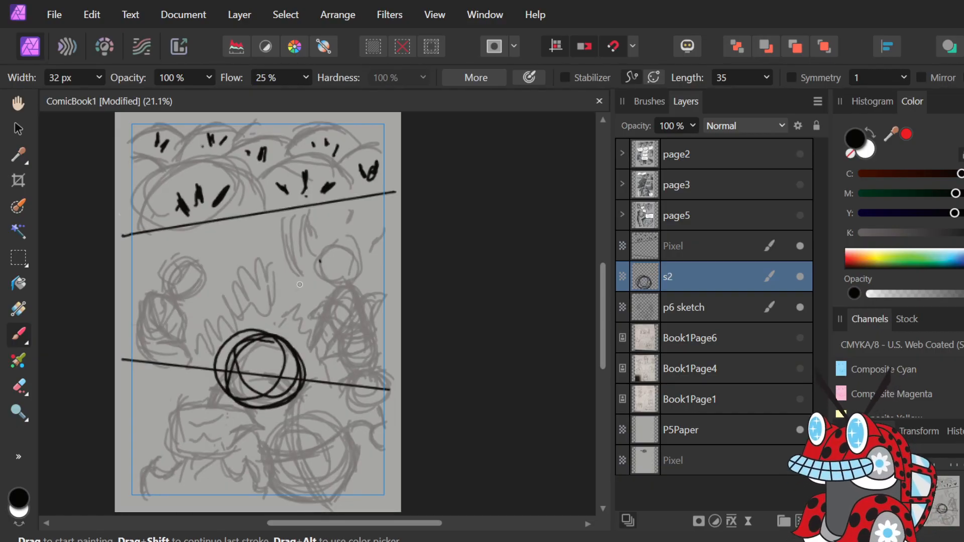
mouse_move(319, 267)
mouse_down()
mouse_move(291, 284)
mouse_move(326, 285)
mouse_move(327, 256)
mouse_move(336, 279)
mouse_up()
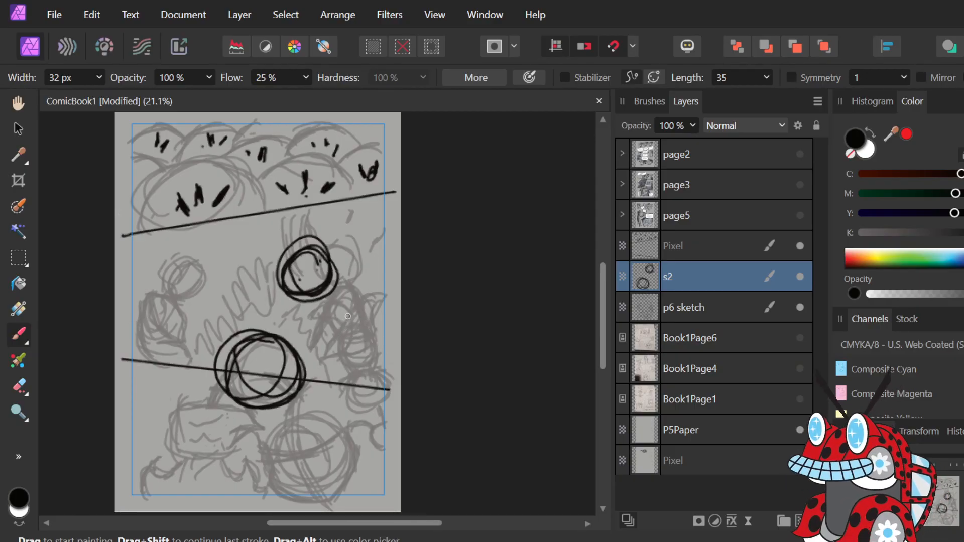
mouse_move(326, 308)
mouse_down()
mouse_move(317, 338)
mouse_move(339, 341)
mouse_move(316, 326)
mouse_move(342, 316)
mouse_move(372, 363)
mouse_up()
drag(339, 290, 366, 353)
Try a lower body circle and extra strokes around the right figure's back and body, and undo them.
mouse_move(351, 310)
mouse_down()
mouse_move(363, 348)
mouse_move(348, 340)
mouse_move(339, 354)
mouse_move(354, 331)
mouse_move(374, 369)
mouse_move(377, 351)
mouse_up()
mouse_move(374, 302)
mouse_down()
mouse_move(349, 331)
mouse_move(374, 302)
mouse_move(351, 315)
mouse_move(382, 311)
mouse_move(364, 305)
mouse_move(380, 320)
mouse_move(373, 317)
mouse_move(383, 343)
mouse_move(383, 321)
mouse_move(369, 335)
mouse_move(387, 346)
mouse_move(370, 337)
mouse_move(343, 347)
mouse_up()
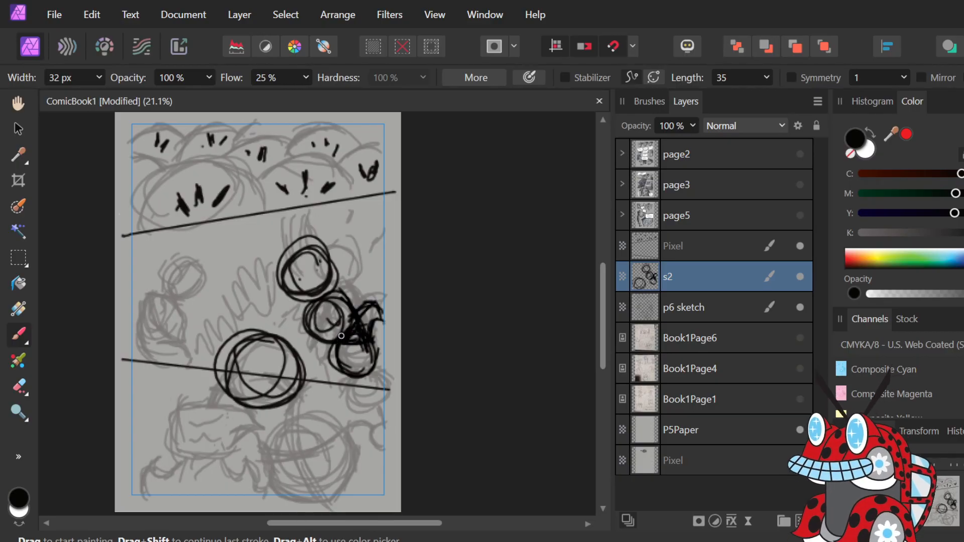
mouse_move(313, 317)
mouse_down()
mouse_move(350, 297)
mouse_move(319, 316)
mouse_move(335, 301)
mouse_move(320, 337)
mouse_move(320, 316)
mouse_move(323, 329)
mouse_move(347, 304)
mouse_move(317, 335)
mouse_move(344, 327)
mouse_move(320, 336)
mouse_up()
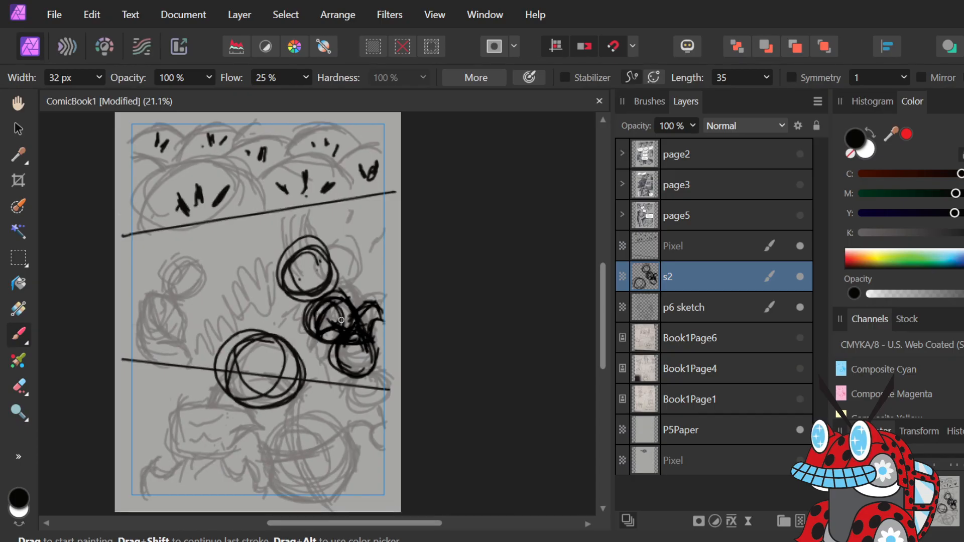
key(ctrl+z)
key(ctrl+z)
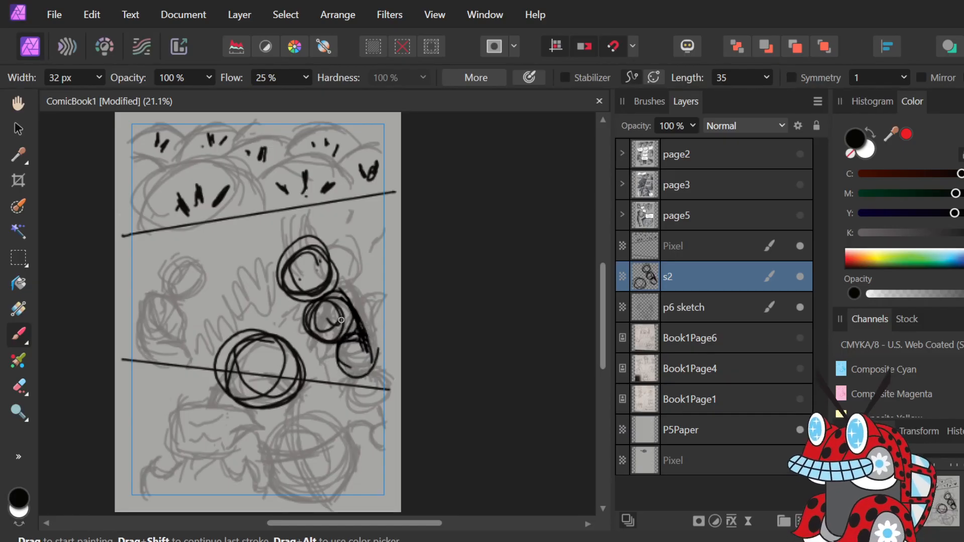
key(ctrl+z)
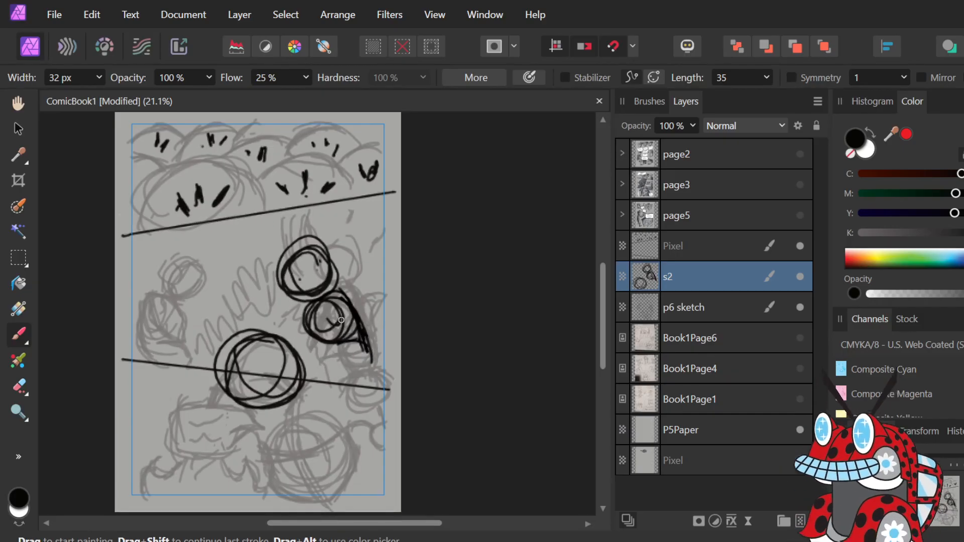
Try a white lower body circle below the body of the second panel's right figure, and undo it.
click(865, 149)
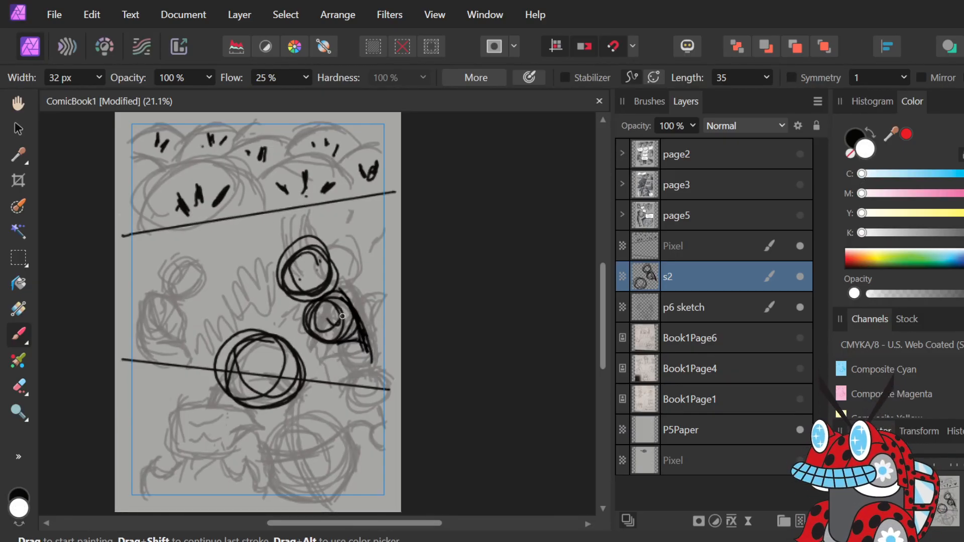
mouse_move(341, 346)
mouse_down()
mouse_move(362, 369)
mouse_move(337, 357)
mouse_up()
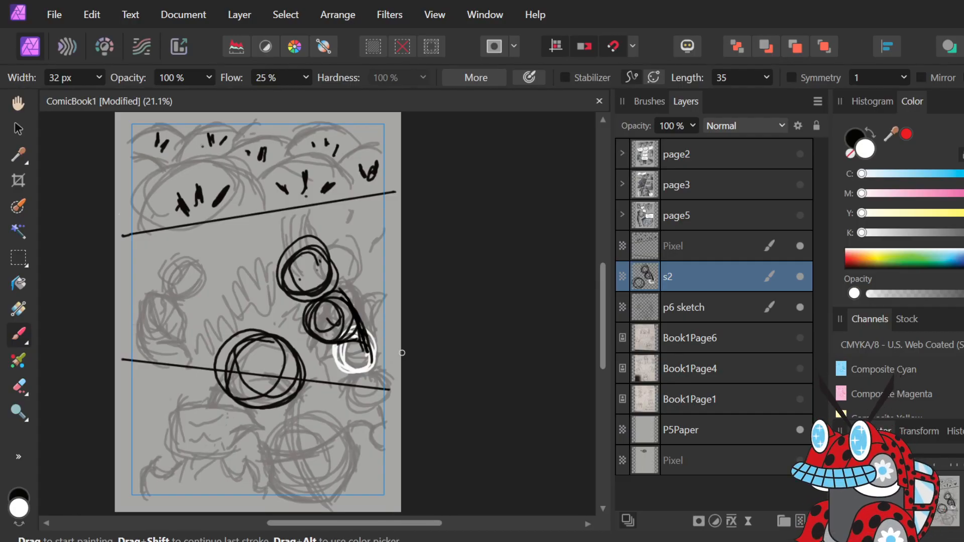
key(ctrl+z)
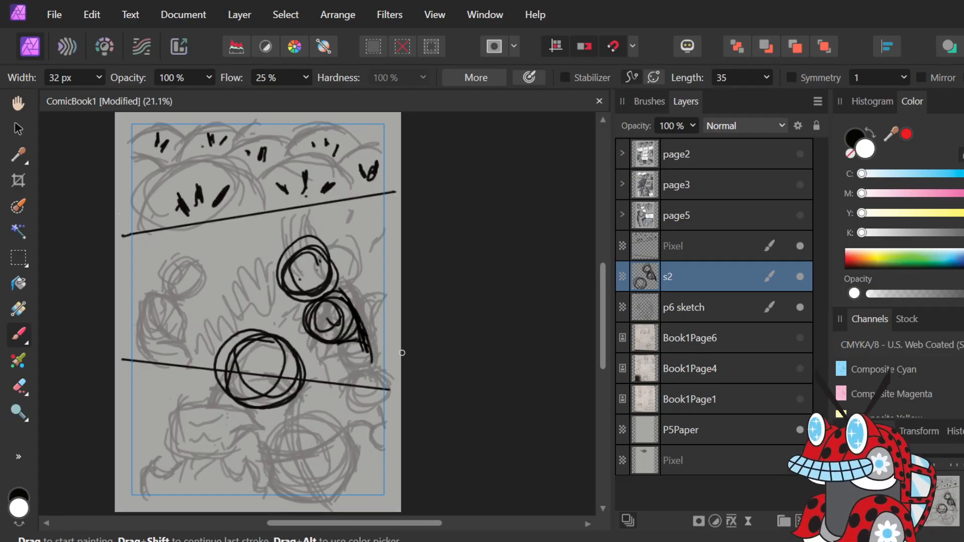
Switch to the Classic Chisel Felt Pen brush at 23 px width, undoing the test strokes.
click(650, 100)
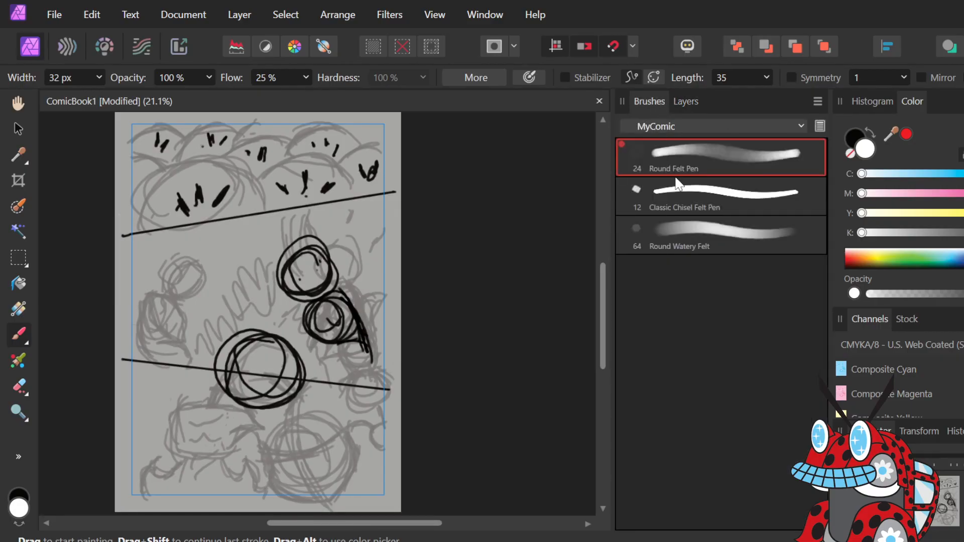
click(697, 204)
drag(341, 307, 383, 330)
key(ctrl+z)
click(99, 77)
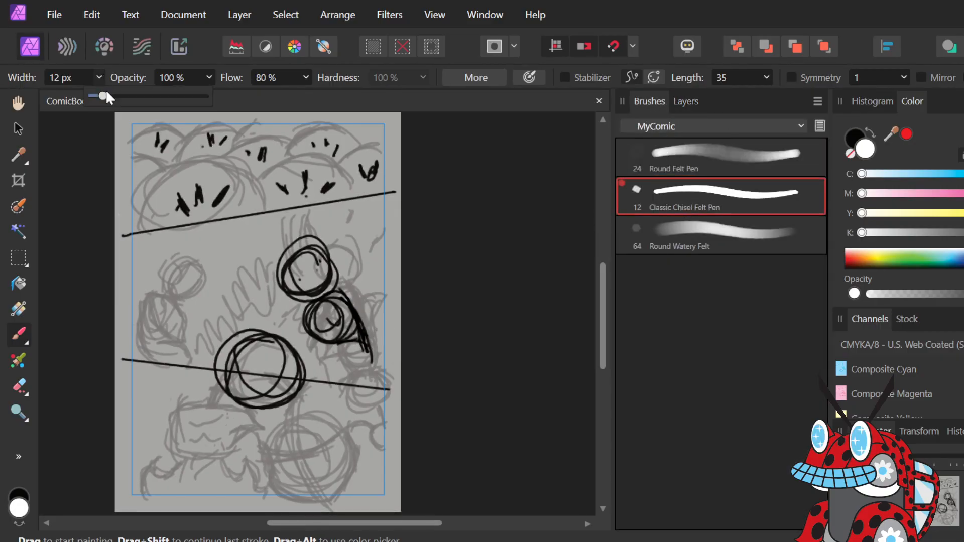
drag(119, 97, 114, 96)
mouse_move(307, 301)
mouse_down()
mouse_move(342, 267)
mouse_move(366, 335)
mouse_move(425, 361)
mouse_up()
key(ctrl+z)
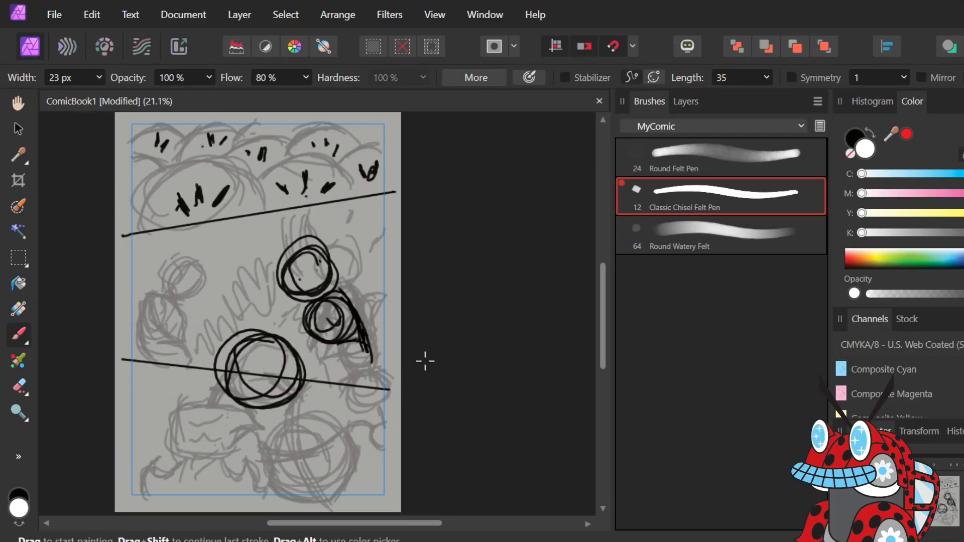
Try a white lower body circle with shoulders and arms over the second panel's right figure.
mouse_move(374, 344)
mouse_down()
mouse_move(346, 343)
mouse_move(372, 360)
mouse_move(344, 376)
mouse_move(338, 339)
mouse_move(366, 332)
mouse_move(372, 361)
mouse_move(358, 327)
mouse_move(337, 339)
mouse_up()
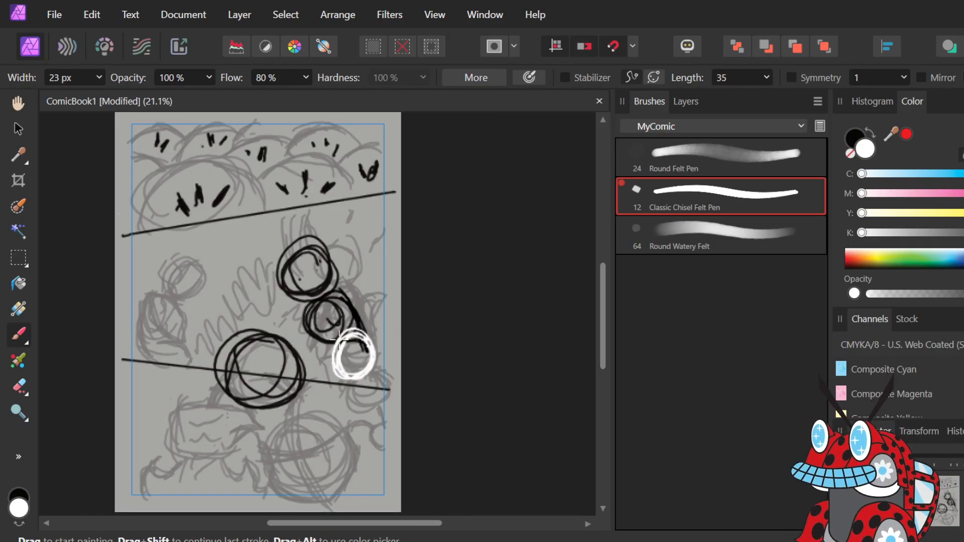
mouse_move(348, 303)
mouse_down()
mouse_move(370, 311)
mouse_move(340, 314)
mouse_move(393, 312)
mouse_move(356, 299)
mouse_move(380, 311)
mouse_move(320, 308)
mouse_move(349, 310)
mouse_move(328, 310)
mouse_move(353, 326)
mouse_move(329, 311)
mouse_move(354, 324)
mouse_move(349, 312)
mouse_move(313, 314)
mouse_move(326, 299)
mouse_move(308, 342)
mouse_move(332, 337)
mouse_move(320, 336)
mouse_move(338, 349)
mouse_move(329, 324)
mouse_move(331, 348)
mouse_move(329, 340)
mouse_move(363, 349)
mouse_move(374, 329)
mouse_up()
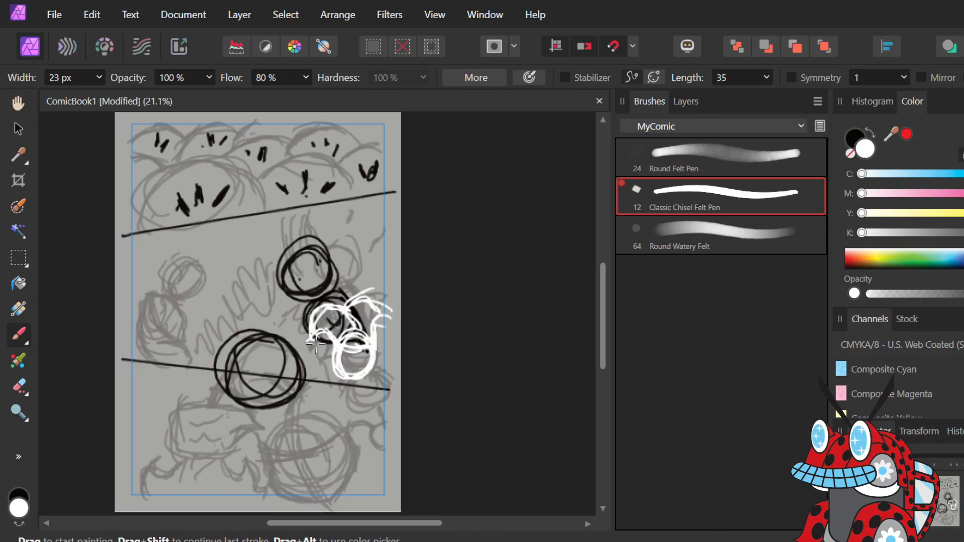
drag(316, 346, 304, 329)
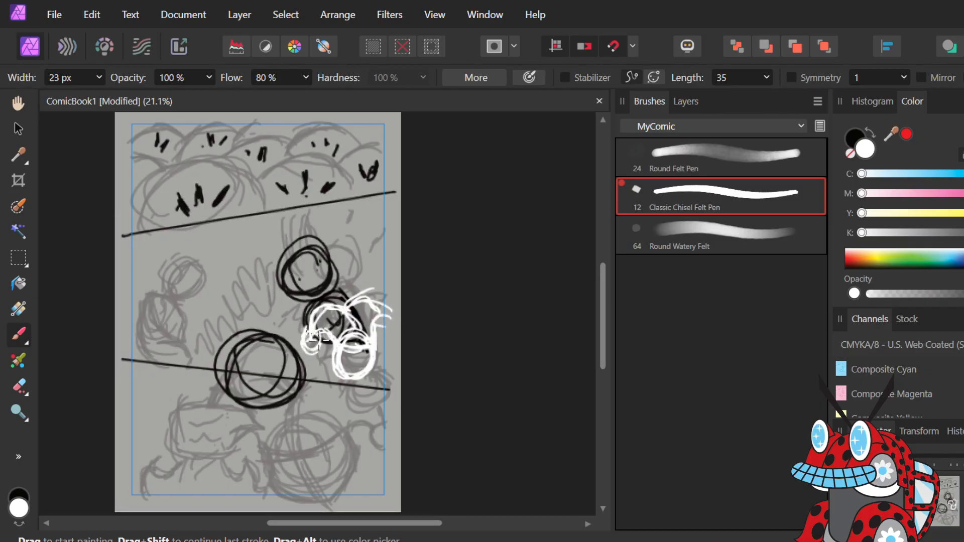
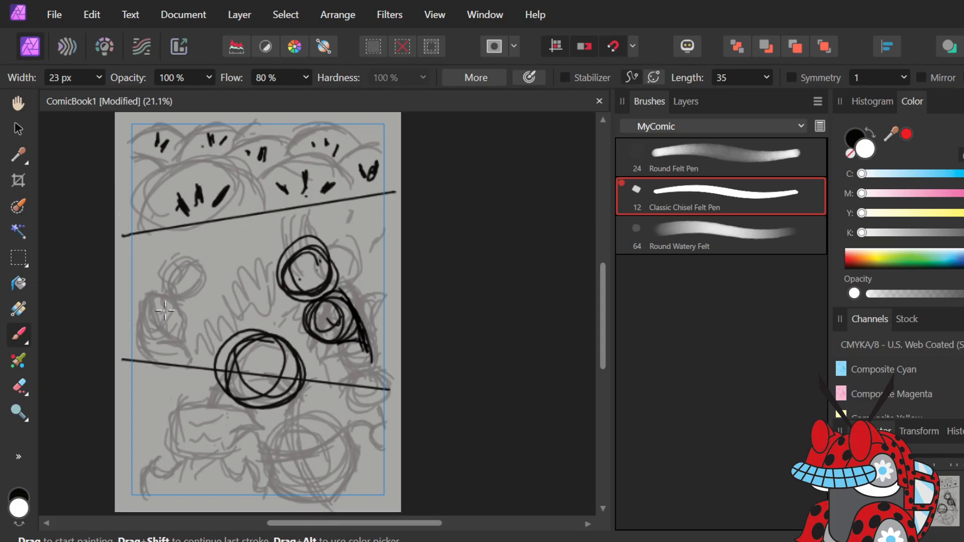
Undo the right figure's white strokes and black head, body and back, and try a white head circle in their place.
key(ctrl+z)
key(ctrl+z)
key(ctrl+z)
key(ctrl+z)
key(ctrl+z)
key(ctrl+z)
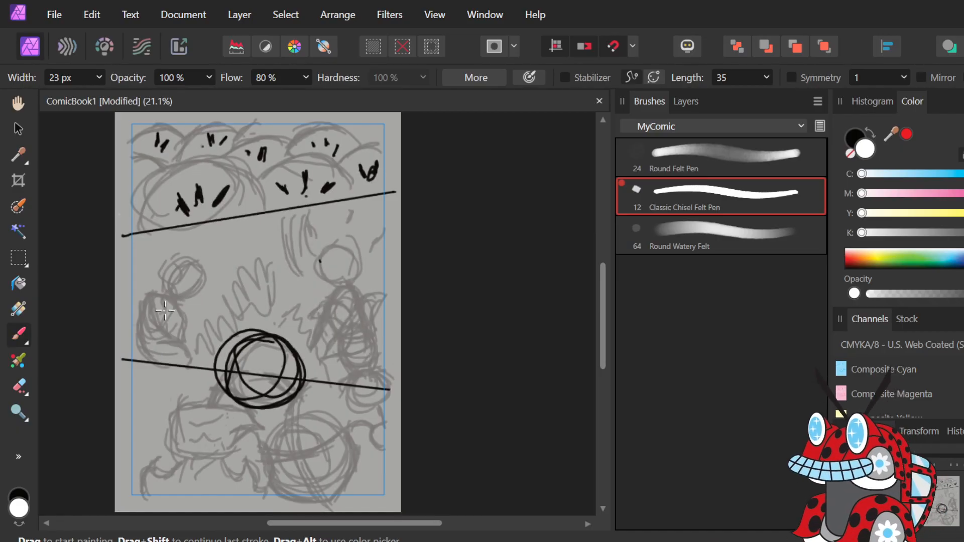
mouse_move(346, 267)
mouse_down()
mouse_move(302, 287)
mouse_move(346, 275)
mouse_up()
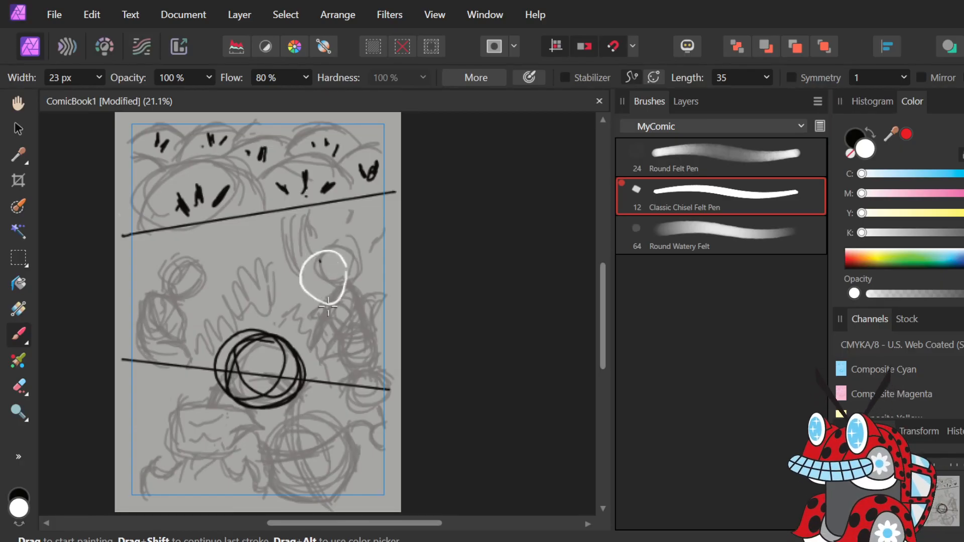
key(ctrl+z)
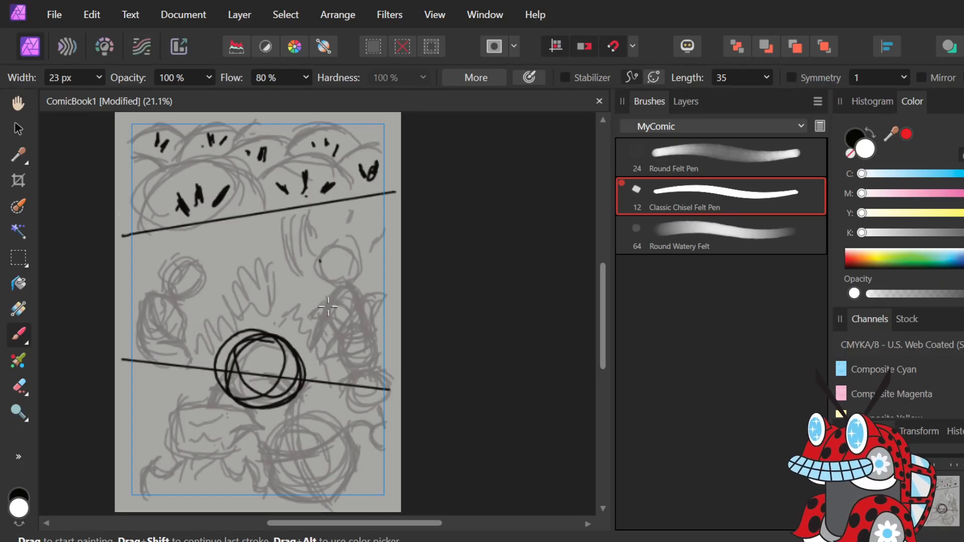
Paint the right figure's head circle, shoulder line, body circle and short base line in black.
click(855, 144)
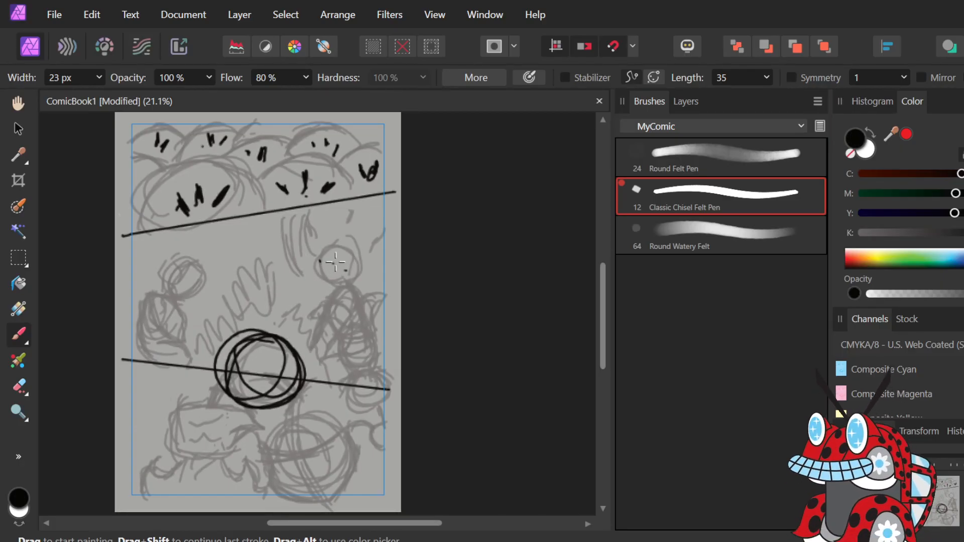
mouse_move(334, 257)
mouse_down()
mouse_move(308, 275)
mouse_move(333, 239)
mouse_move(343, 279)
mouse_move(318, 298)
mouse_move(300, 258)
mouse_move(350, 250)
mouse_move(338, 291)
mouse_move(365, 248)
mouse_move(328, 321)
mouse_move(328, 305)
mouse_move(370, 310)
mouse_move(324, 323)
mouse_move(362, 295)
mouse_move(359, 334)
mouse_move(335, 308)
mouse_move(388, 308)
mouse_move(369, 308)
mouse_move(360, 293)
mouse_move(379, 314)
mouse_move(321, 296)
mouse_move(379, 283)
mouse_move(301, 314)
mouse_up()
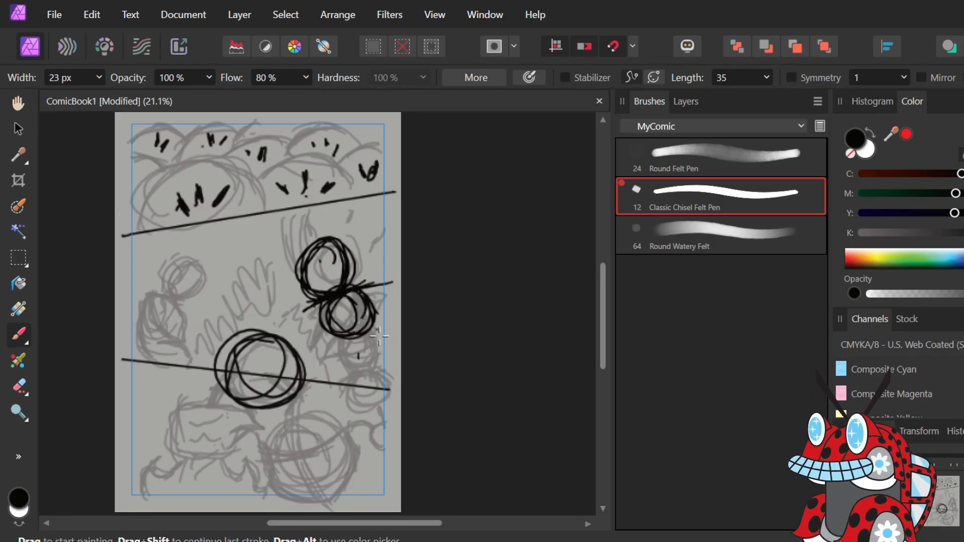
mouse_move(323, 351)
mouse_down()
mouse_move(379, 357)
mouse_move(315, 360)
mouse_move(381, 362)
mouse_up()
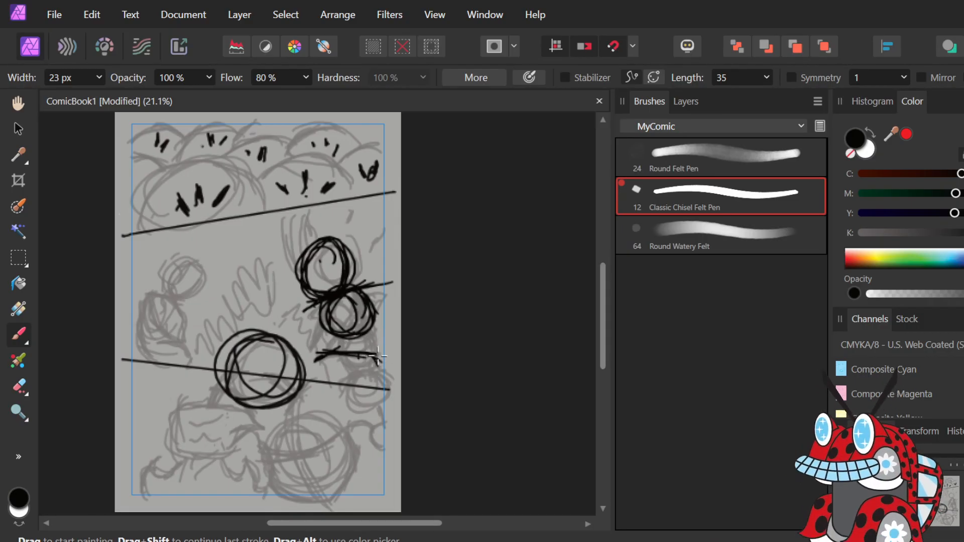
Outline the right figure's shoulders and sides around the body circle down to the base line.
click(373, 293)
mouse_move(311, 306)
mouse_down()
mouse_move(319, 352)
mouse_move(314, 307)
mouse_move(300, 338)
mouse_move(308, 307)
mouse_move(307, 333)
mouse_up()
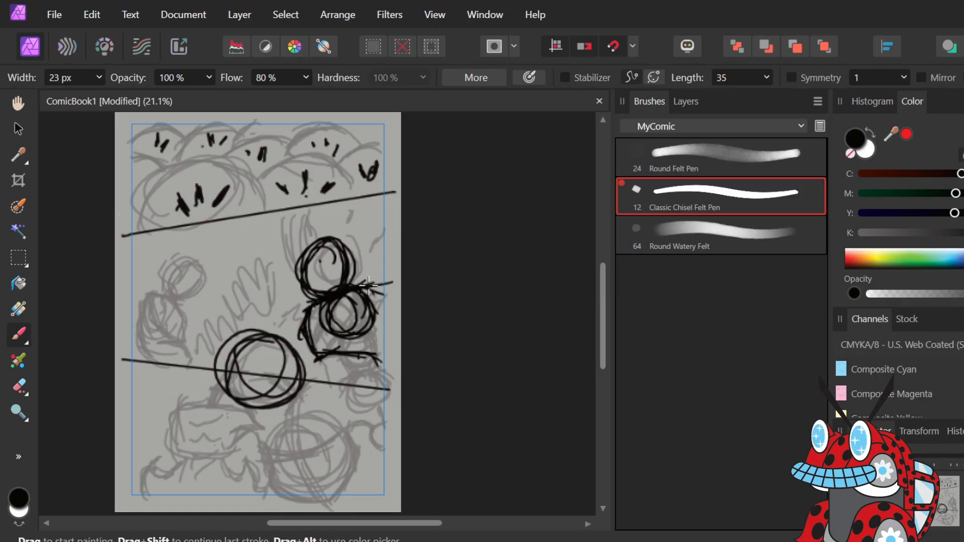
drag(368, 285, 380, 318)
mouse_move(358, 283)
mouse_down()
mouse_move(387, 316)
mouse_move(395, 309)
mouse_move(381, 354)
mouse_move(374, 349)
mouse_move(384, 345)
mouse_up()
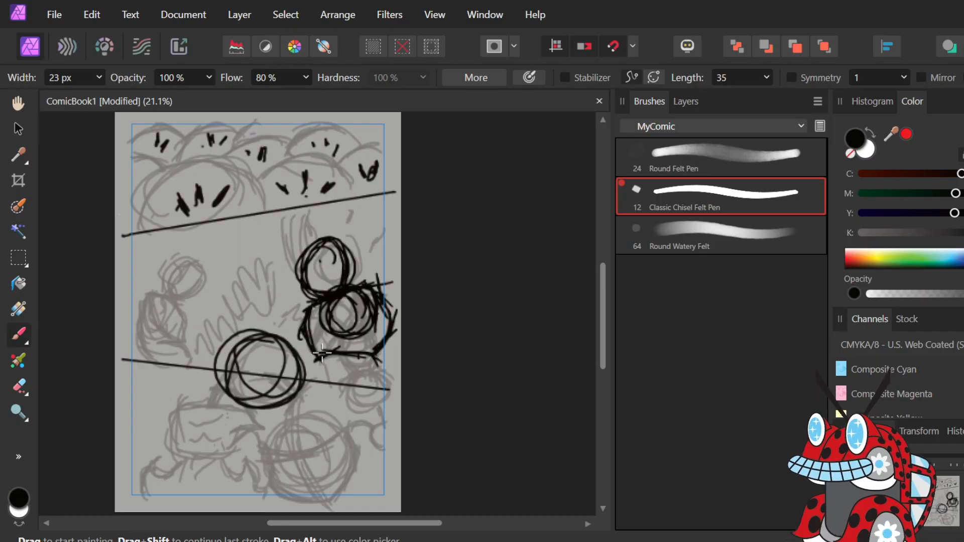
drag(323, 353, 313, 360)
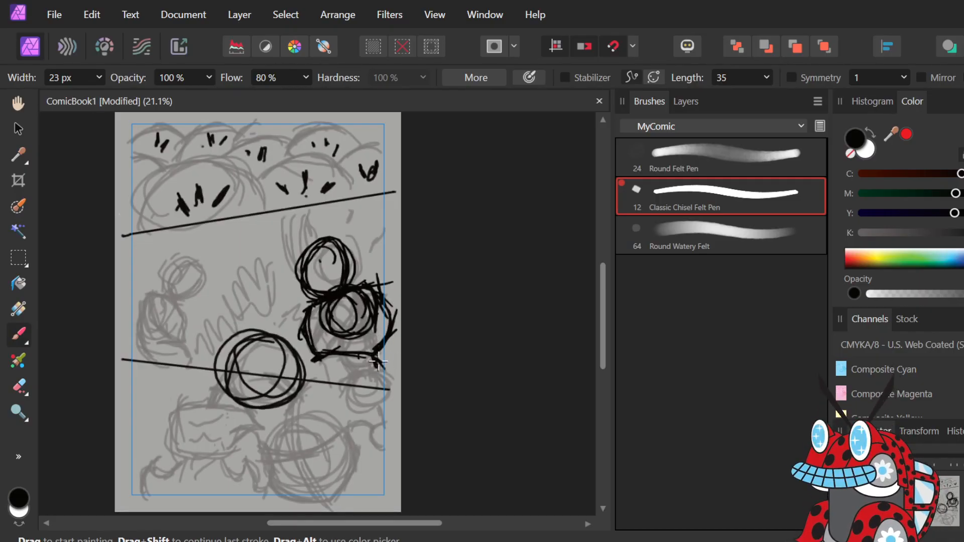
Add a small loop and a tall pointed shape above the large central circle, and darken the right figure's outer side.
mouse_move(217, 350)
mouse_down()
mouse_move(216, 321)
mouse_move(249, 301)
mouse_move(241, 276)
mouse_move(280, 330)
mouse_up()
mouse_move(250, 280)
mouse_down()
mouse_move(274, 319)
mouse_move(269, 295)
mouse_move(280, 339)
mouse_move(307, 364)
mouse_up()
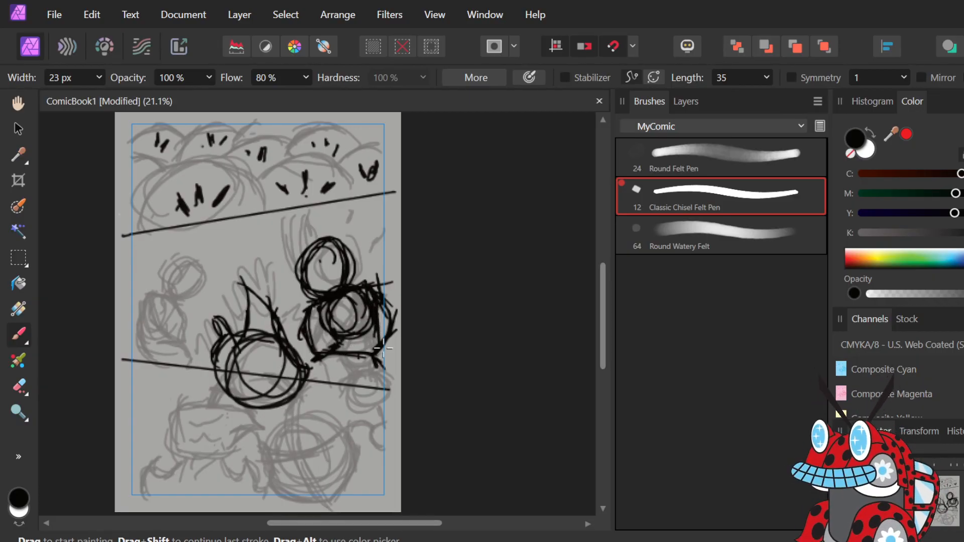
drag(377, 317, 382, 346)
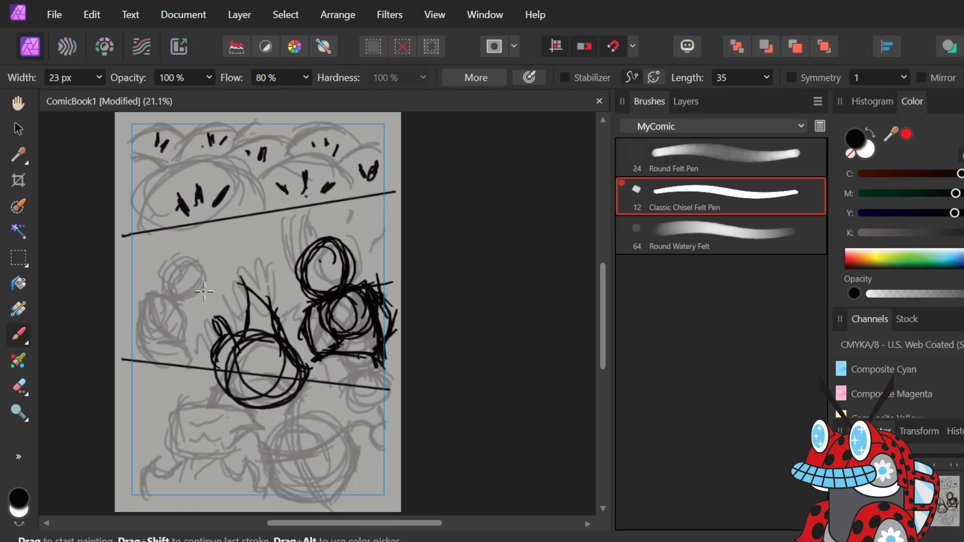
Try two arrangements of head and body circles for the second panel's left figure, and undo them.
mouse_move(181, 322)
mouse_down()
mouse_move(154, 316)
mouse_move(176, 341)
mouse_move(150, 321)
mouse_move(159, 338)
mouse_up()
mouse_move(200, 295)
mouse_down()
mouse_move(180, 295)
mouse_move(212, 284)
mouse_move(188, 303)
mouse_move(197, 273)
mouse_up()
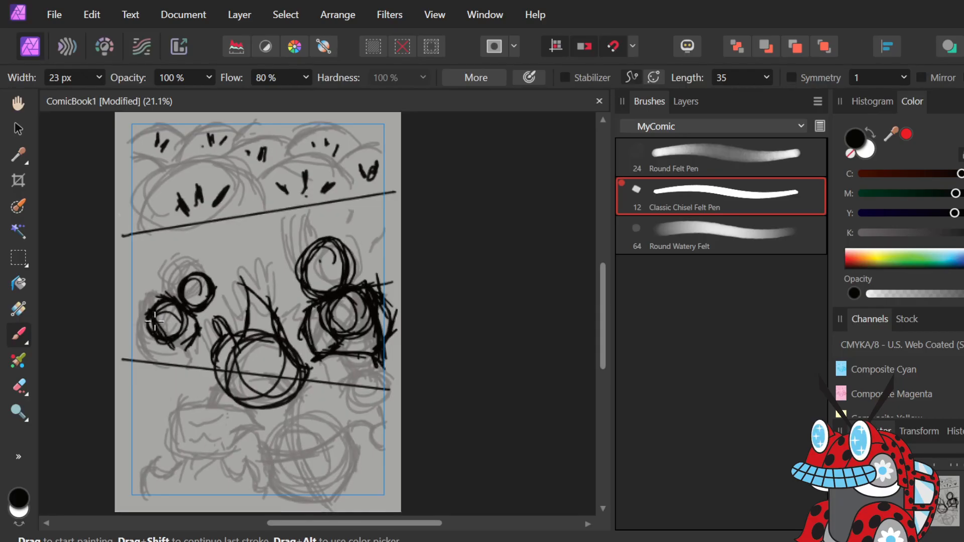
mouse_move(142, 340)
mouse_down()
mouse_move(151, 317)
mouse_move(145, 345)
mouse_move(144, 336)
mouse_move(147, 327)
mouse_move(155, 360)
mouse_up()
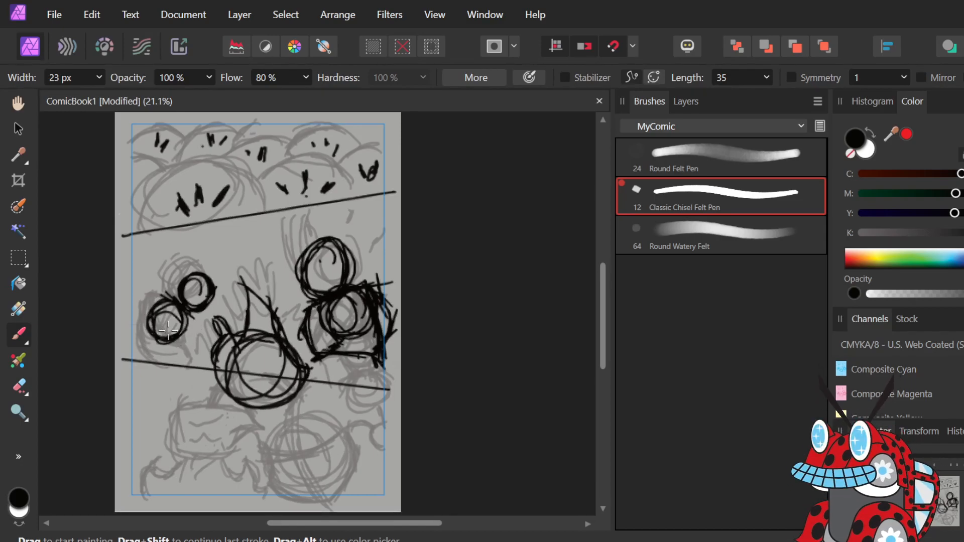
key(ctrl+z)
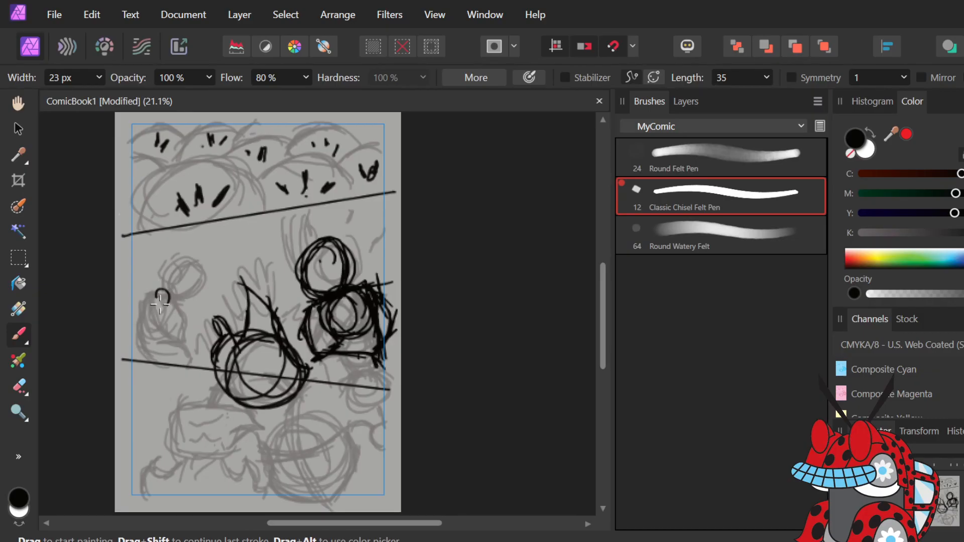
mouse_move(160, 302)
mouse_down()
mouse_move(162, 282)
mouse_move(178, 308)
mouse_move(141, 338)
mouse_move(177, 351)
mouse_move(145, 336)
mouse_move(180, 346)
mouse_move(147, 353)
mouse_move(163, 325)
mouse_move(175, 352)
mouse_up()
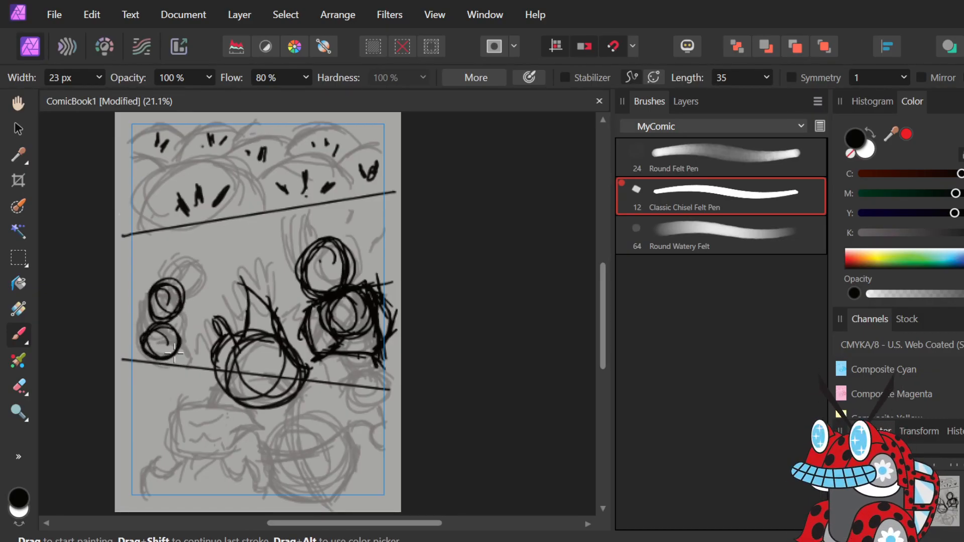
key(ctrl+z)
key(ctrl+z)
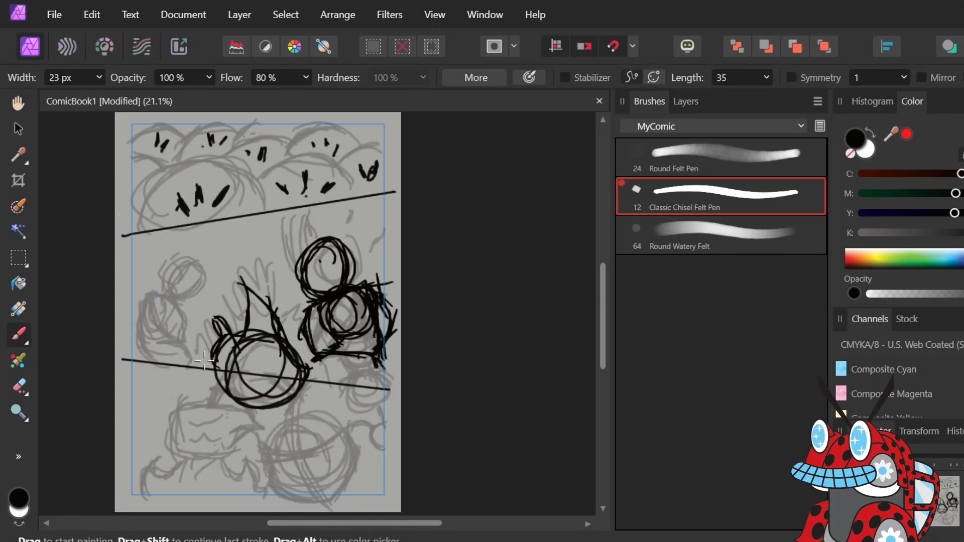
Paint a smaller left figure just above the lower divider, with head and body circles, shoulders and arms.
mouse_move(190, 327)
mouse_down()
mouse_move(184, 302)
mouse_move(195, 325)
mouse_move(176, 311)
mouse_move(191, 306)
mouse_move(156, 359)
mouse_move(158, 329)
mouse_move(185, 351)
mouse_move(155, 342)
mouse_move(186, 334)
mouse_up()
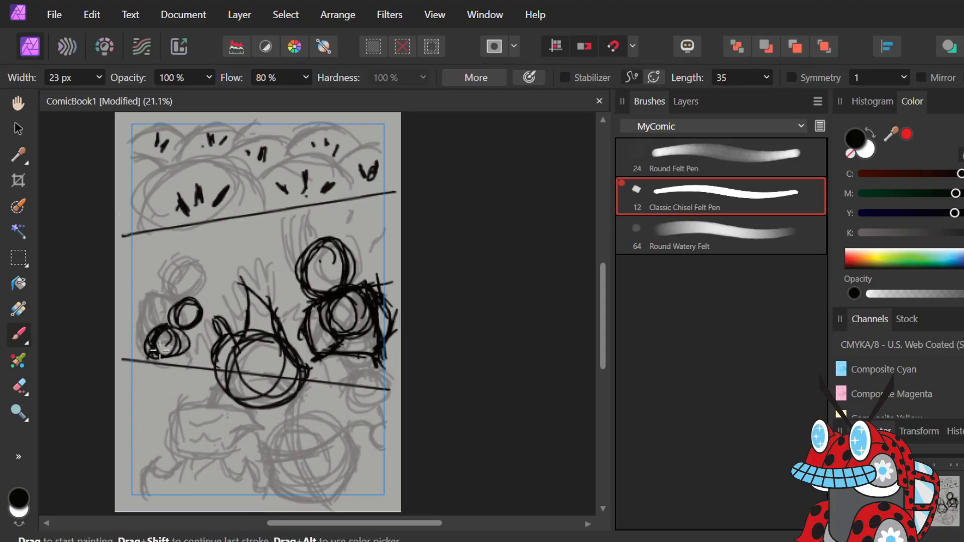
mouse_move(184, 329)
mouse_down()
mouse_move(146, 326)
mouse_move(196, 330)
mouse_move(150, 321)
mouse_move(196, 342)
mouse_move(188, 349)
mouse_move(198, 361)
mouse_move(213, 339)
mouse_up()
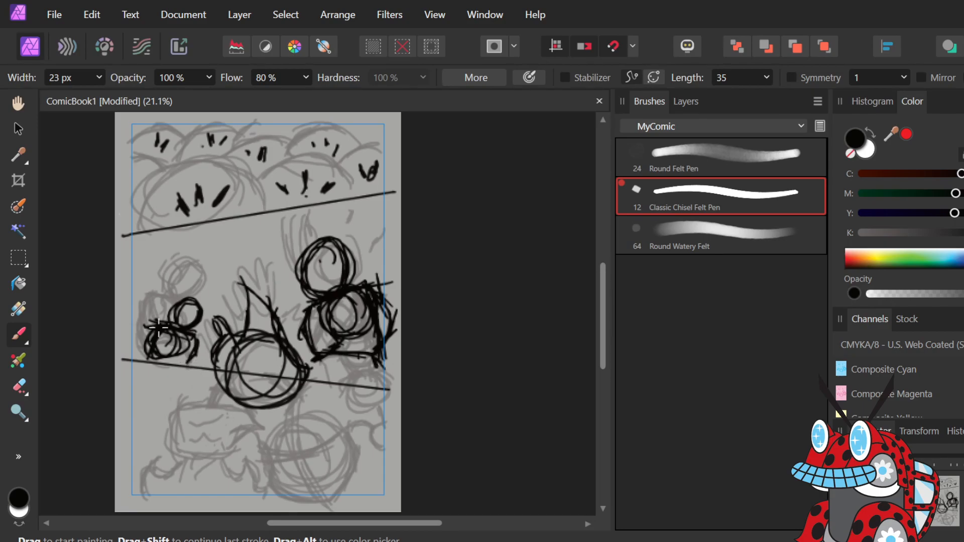
mouse_move(159, 326)
mouse_down()
mouse_move(143, 333)
mouse_move(183, 364)
mouse_up()
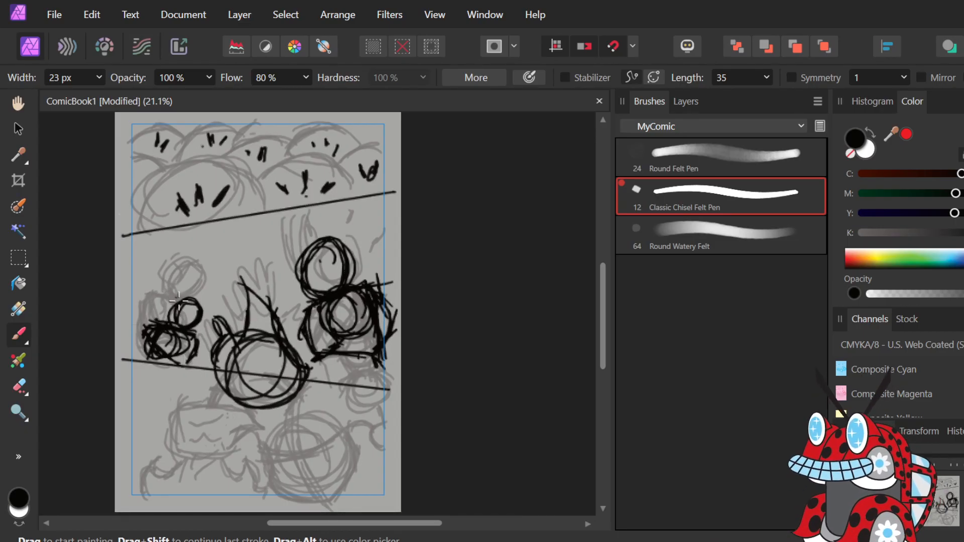
Add face guide strokes and a two-pronged jester hat with curled tips to the left figure's head.
mouse_move(186, 302)
mouse_down()
mouse_move(184, 295)
mouse_move(186, 313)
mouse_move(188, 292)
mouse_move(184, 323)
mouse_up()
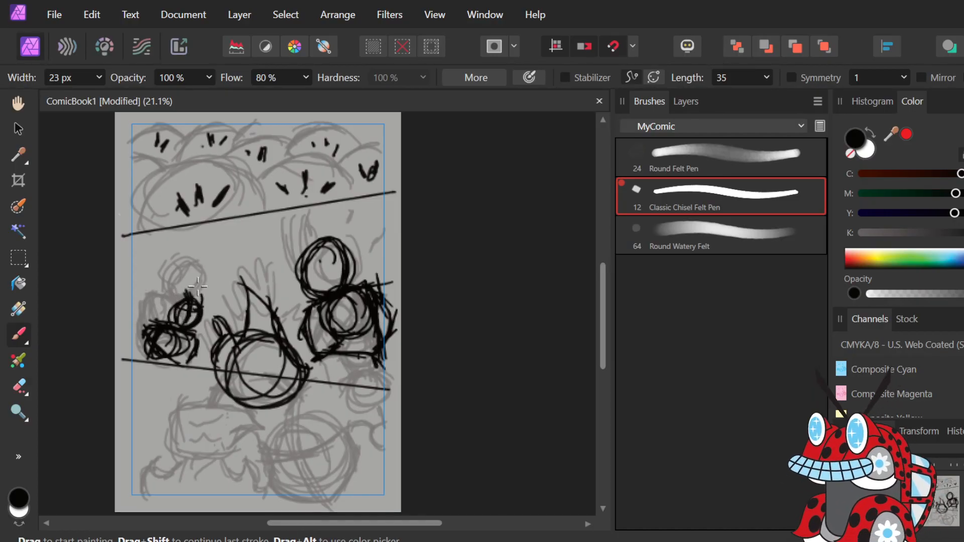
mouse_move(201, 307)
mouse_down()
mouse_move(210, 283)
mouse_move(210, 299)
mouse_move(213, 285)
mouse_move(222, 304)
mouse_move(217, 292)
mouse_move(214, 299)
mouse_move(225, 292)
mouse_move(216, 270)
mouse_move(219, 280)
mouse_move(183, 277)
mouse_move(197, 267)
mouse_move(199, 282)
mouse_move(201, 266)
mouse_move(218, 281)
mouse_up()
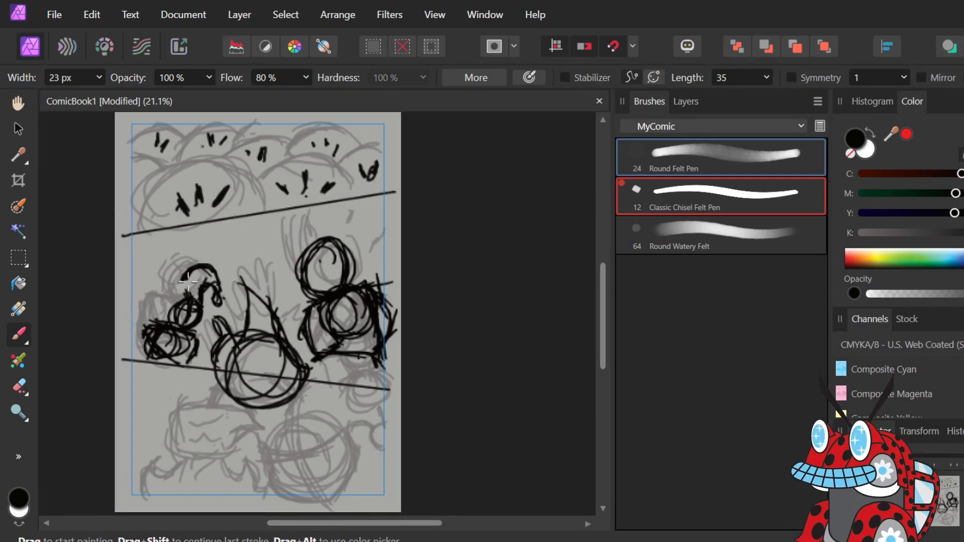
mouse_move(165, 262)
mouse_down()
mouse_move(186, 279)
mouse_move(170, 262)
mouse_move(178, 271)
mouse_move(152, 282)
mouse_move(171, 263)
mouse_move(148, 284)
mouse_move(157, 270)
mouse_move(161, 288)
mouse_move(161, 273)
mouse_move(177, 291)
mouse_move(161, 268)
mouse_move(172, 307)
mouse_move(187, 307)
mouse_move(169, 297)
mouse_move(204, 309)
mouse_move(177, 305)
mouse_move(188, 324)
mouse_move(180, 270)
mouse_move(177, 290)
mouse_up()
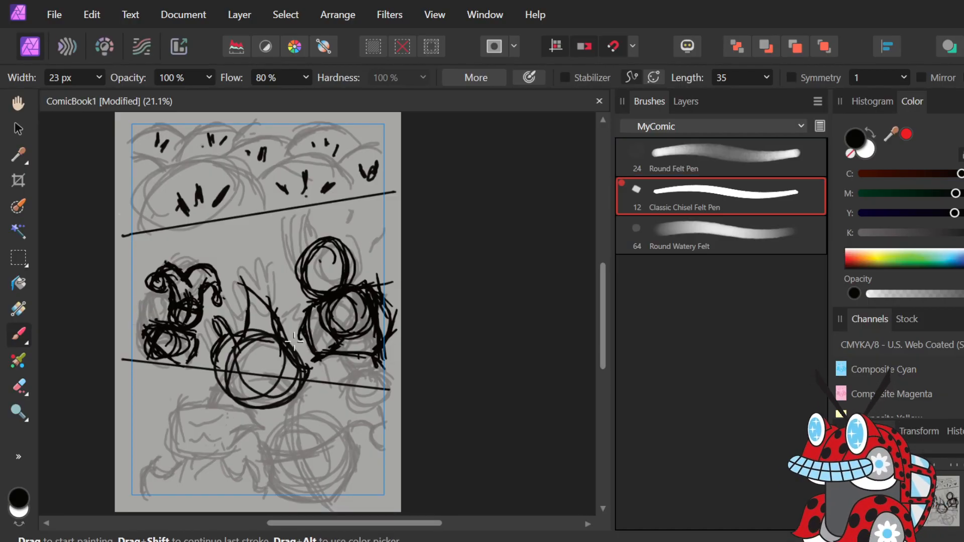
Add short accent strokes between the second panel's two figures, and paint a large circle in the third panel's left half.
mouse_move(274, 285)
mouse_down()
mouse_move(282, 240)
mouse_move(303, 231)
mouse_up()
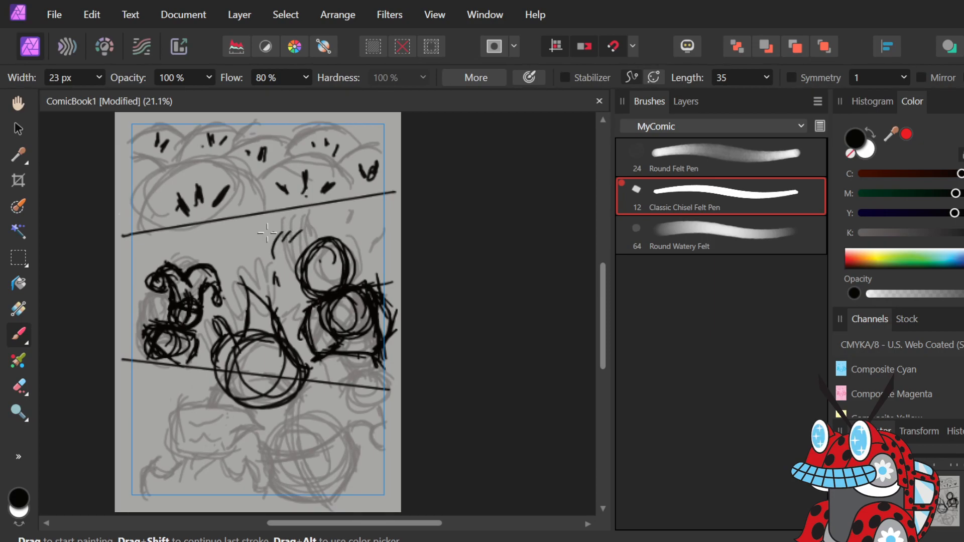
mouse_move(252, 256)
mouse_down()
mouse_move(238, 241)
mouse_move(236, 253)
mouse_up()
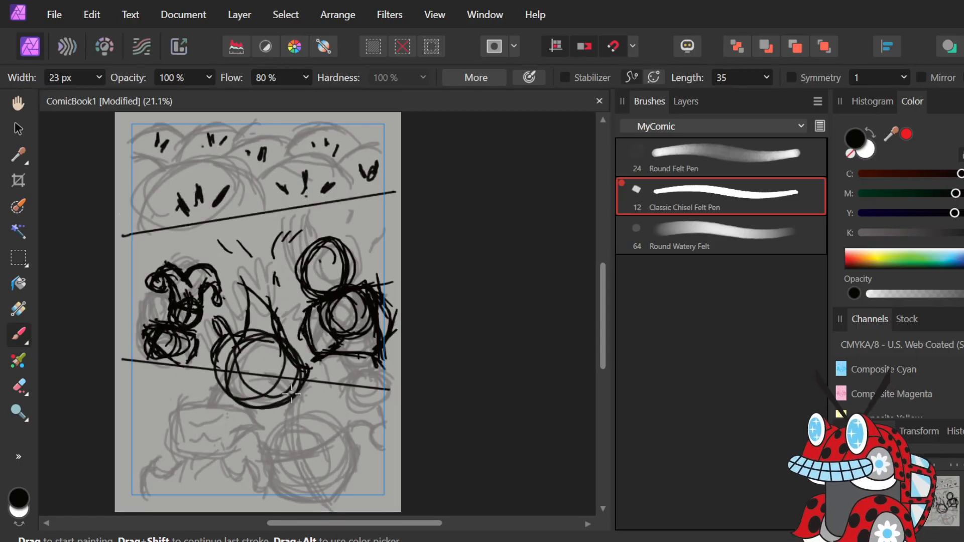
mouse_move(215, 426)
mouse_down()
mouse_move(218, 462)
mouse_move(182, 429)
mouse_move(225, 465)
mouse_move(171, 433)
mouse_move(219, 459)
mouse_move(163, 436)
mouse_move(232, 445)
mouse_move(165, 460)
mouse_move(217, 427)
mouse_up()
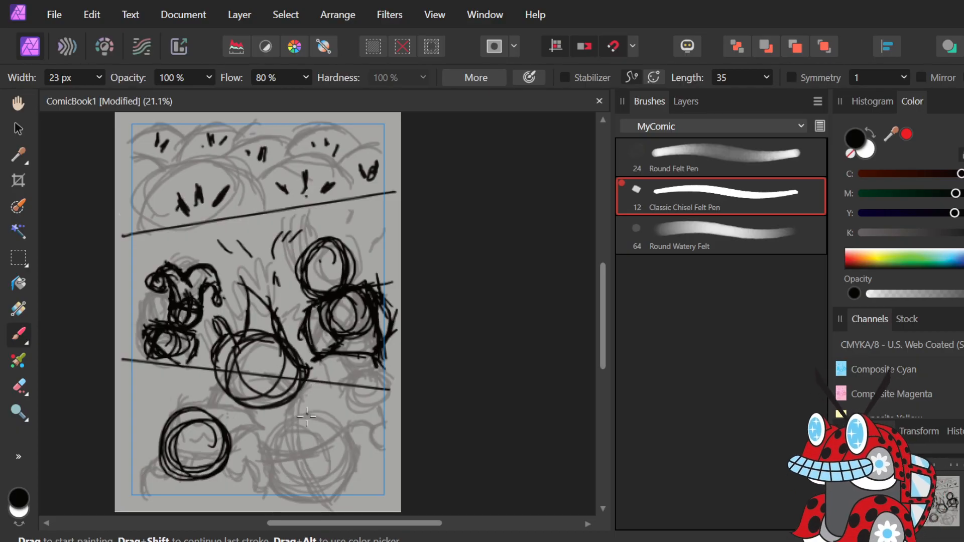
Paint a diagonal divider line through the third panel's right half, from the upper divider down to the bottom frame edge.
drag(250, 495, 347, 384)
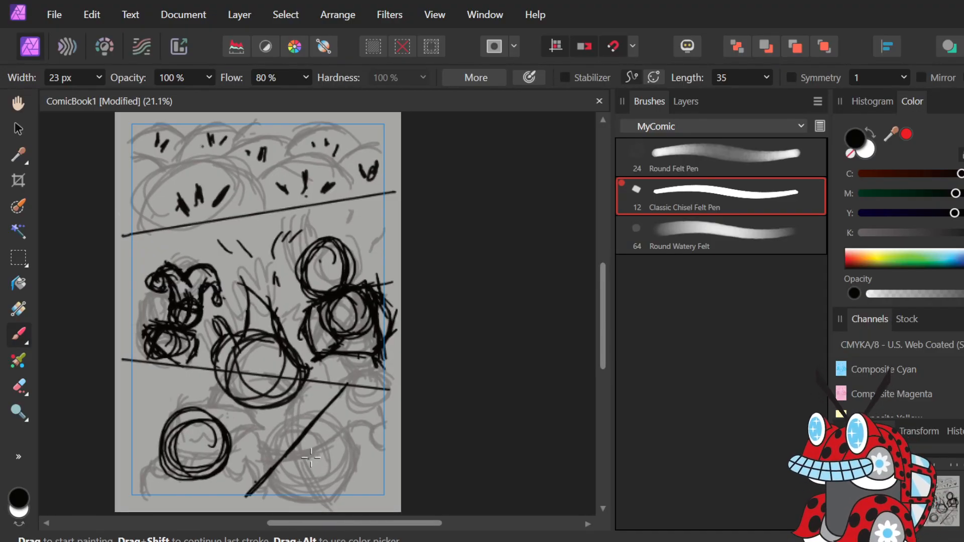
Try a small rectangle to the right of the diagonal divider, and remove it.
mouse_move(306, 450)
mouse_down()
mouse_move(370, 447)
mouse_move(309, 450)
mouse_move(362, 451)
mouse_move(315, 451)
mouse_move(362, 449)
mouse_move(312, 442)
mouse_move(377, 450)
mouse_move(365, 449)
mouse_move(374, 478)
mouse_move(374, 448)
mouse_move(373, 476)
mouse_move(340, 479)
mouse_move(373, 478)
mouse_move(313, 484)
mouse_move(345, 479)
mouse_move(311, 475)
mouse_move(311, 448)
mouse_move(306, 479)
mouse_up()
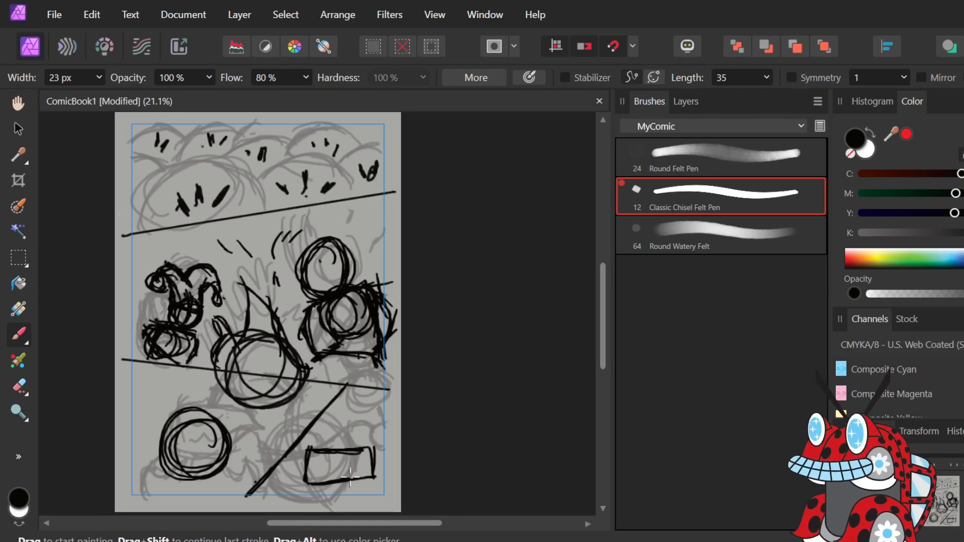
key(e)
mouse_move(369, 447)
mouse_down()
mouse_move(374, 477)
mouse_move(376, 447)
mouse_move(378, 460)
mouse_move(349, 452)
mouse_move(374, 444)
mouse_move(308, 459)
mouse_move(308, 450)
mouse_move(305, 475)
mouse_move(359, 480)
mouse_move(326, 489)
mouse_move(382, 475)
mouse_move(368, 476)
mouse_up()
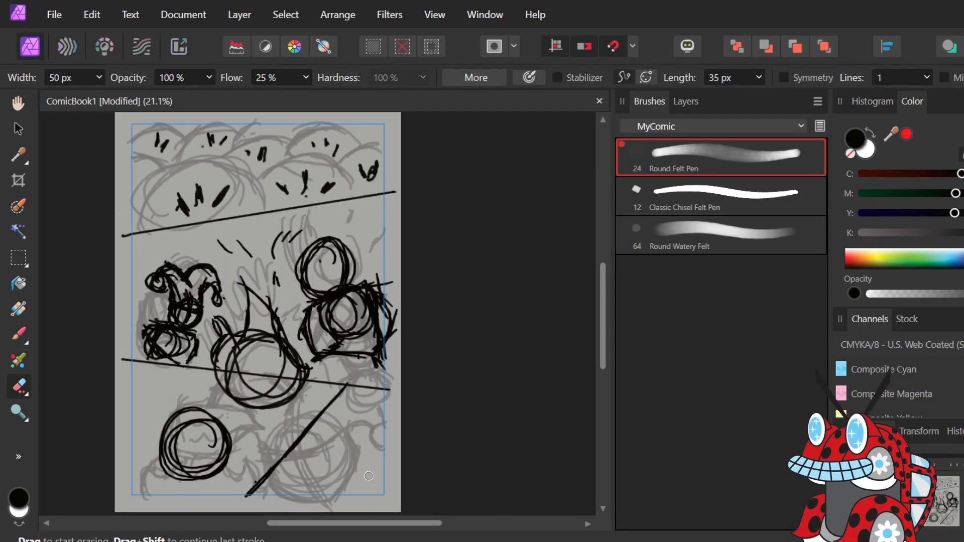
Paint a horizontal guide, overlapping circles and a shaded underside beside the diagonal divider, with curved strokes above them.
key(b)
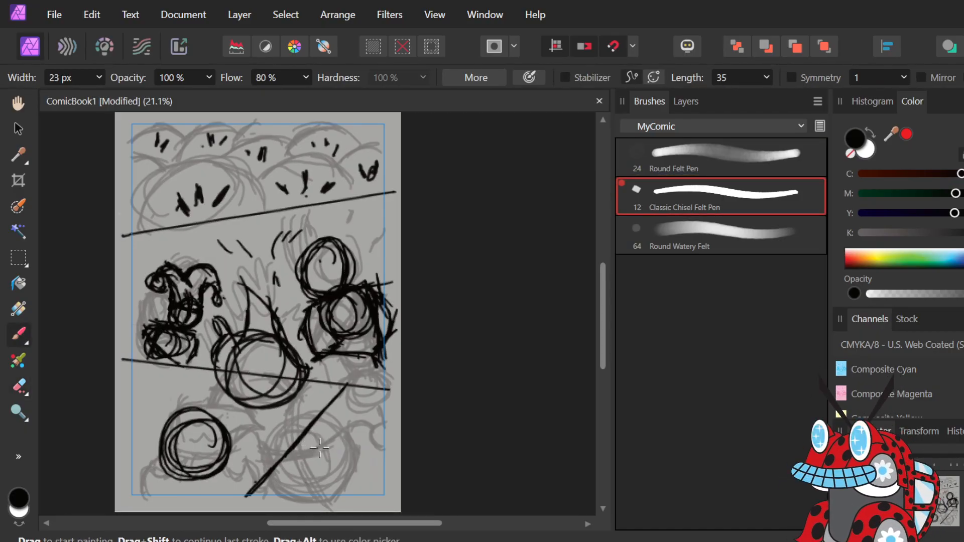
mouse_move(318, 450)
mouse_down()
mouse_move(293, 452)
mouse_move(359, 451)
mouse_move(287, 449)
mouse_move(374, 458)
mouse_up()
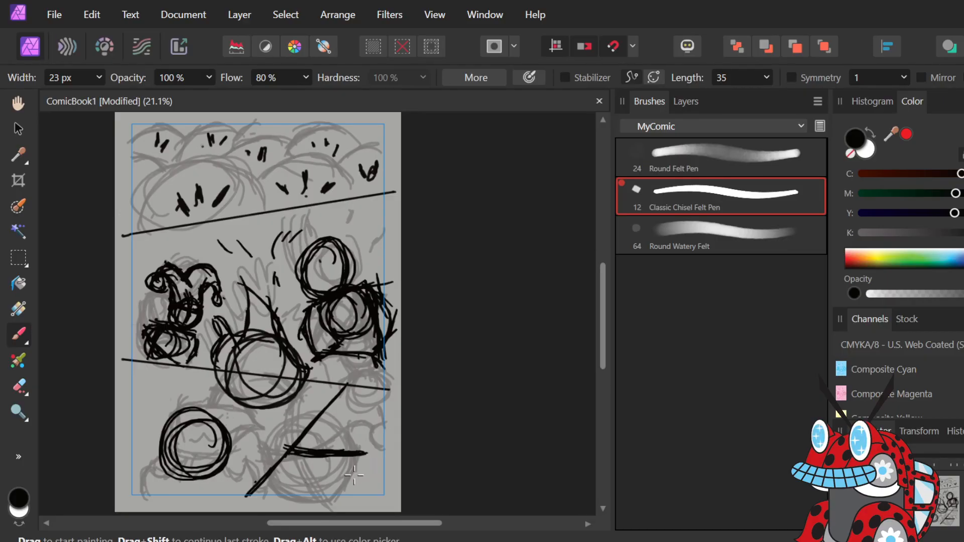
mouse_move(353, 474)
mouse_down()
mouse_move(362, 440)
mouse_move(332, 456)
mouse_move(367, 473)
mouse_move(358, 438)
mouse_move(352, 476)
mouse_move(349, 435)
mouse_move(362, 473)
mouse_up()
drag(378, 463, 336, 479)
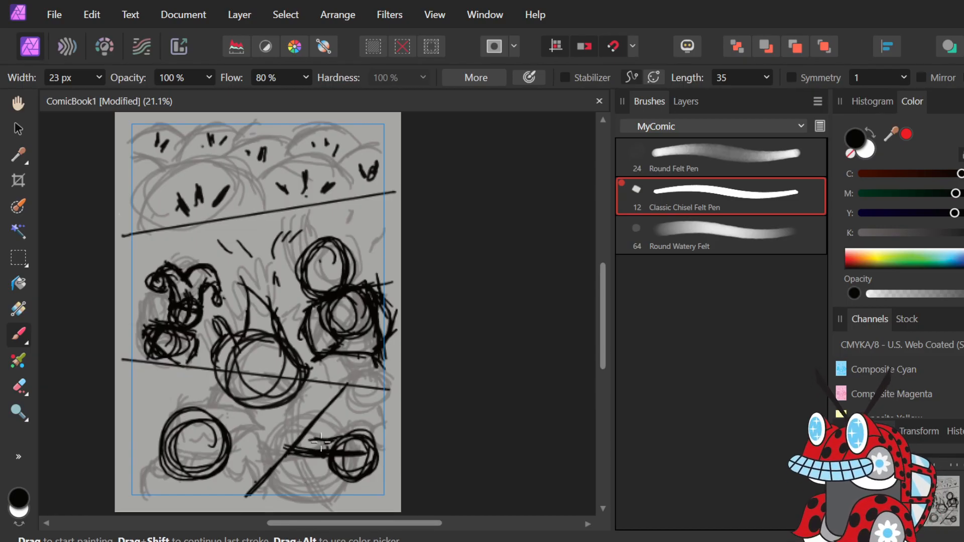
mouse_move(320, 442)
mouse_down()
mouse_move(328, 481)
mouse_move(315, 438)
mouse_move(322, 477)
mouse_move(297, 474)
mouse_move(315, 437)
mouse_move(329, 442)
mouse_move(313, 482)
mouse_move(330, 450)
mouse_move(316, 441)
mouse_move(308, 469)
mouse_move(322, 443)
mouse_move(310, 455)
mouse_move(324, 446)
mouse_move(314, 478)
mouse_move(314, 460)
mouse_move(333, 503)
mouse_move(317, 485)
mouse_move(335, 478)
mouse_move(329, 496)
mouse_move(354, 491)
mouse_move(344, 490)
mouse_move(363, 471)
mouse_up()
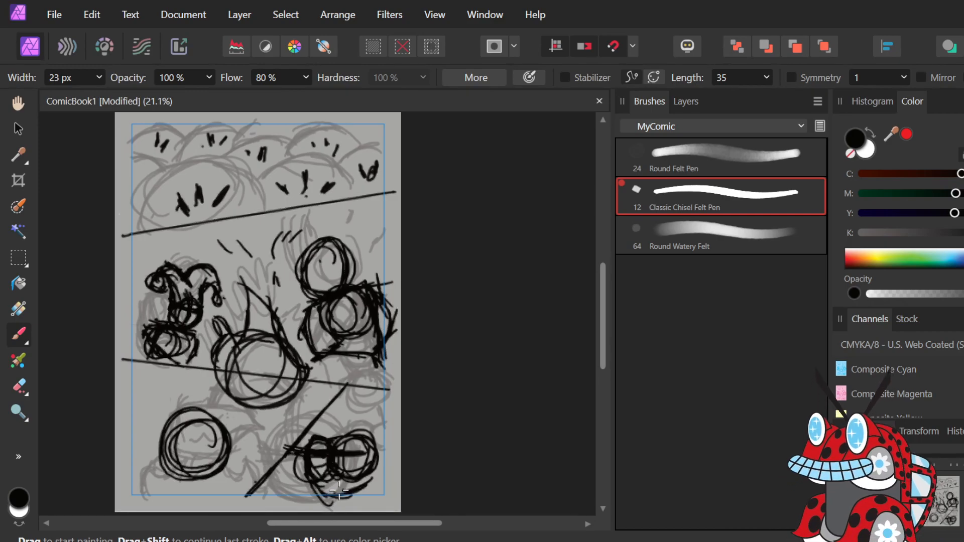
drag(339, 492, 374, 475)
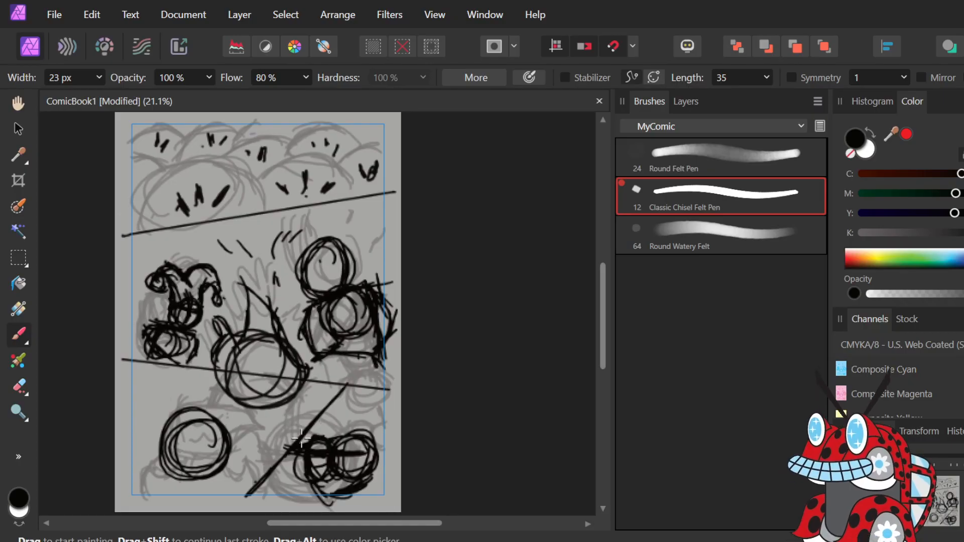
mouse_move(301, 438)
mouse_down()
mouse_move(323, 451)
mouse_move(298, 487)
mouse_move(334, 473)
mouse_move(301, 487)
mouse_move(318, 480)
mouse_move(266, 481)
mouse_up()
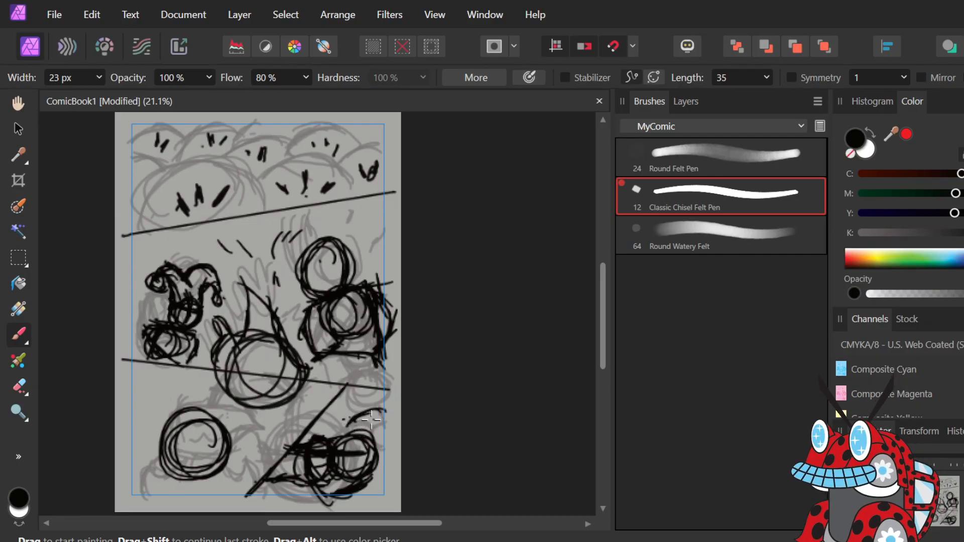
mouse_move(385, 410)
mouse_down()
mouse_move(346, 420)
mouse_move(332, 412)
mouse_move(351, 410)
mouse_move(358, 426)
mouse_move(316, 427)
mouse_move(339, 433)
mouse_up()
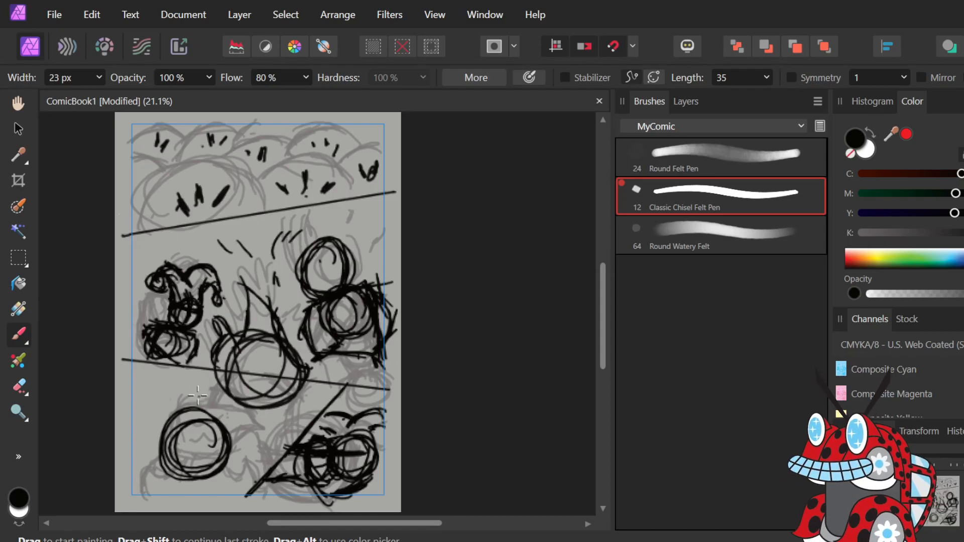
Try vertical and horizontal guide strokes across the large circle in the third panel's left half, and undo them.
drag(196, 396, 197, 456)
mouse_move(199, 392)
mouse_down()
mouse_move(203, 422)
mouse_move(192, 417)
mouse_move(197, 397)
mouse_move(208, 465)
mouse_move(202, 387)
mouse_move(194, 476)
mouse_move(207, 406)
mouse_move(173, 502)
mouse_up()
drag(208, 435, 176, 500)
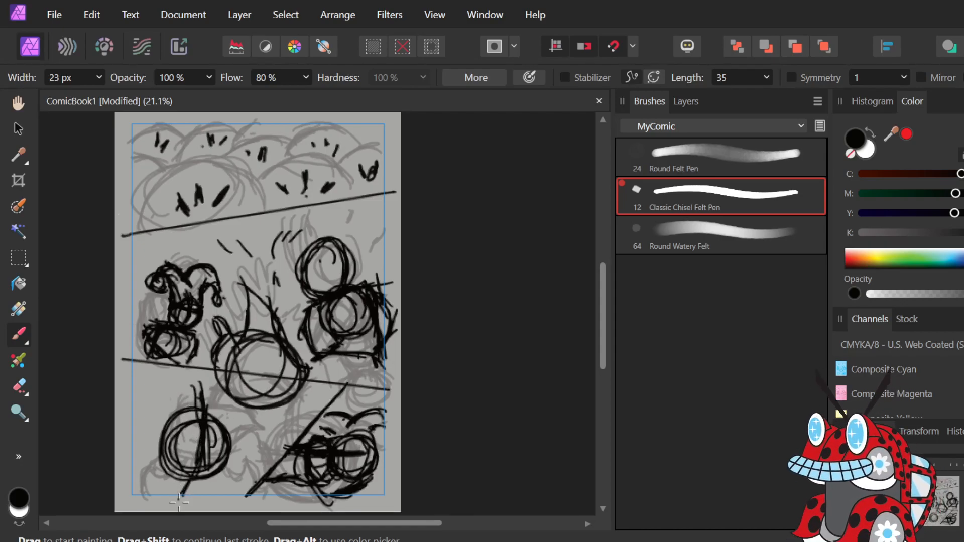
drag(209, 417, 171, 502)
drag(205, 374, 194, 474)
drag(168, 431, 220, 449)
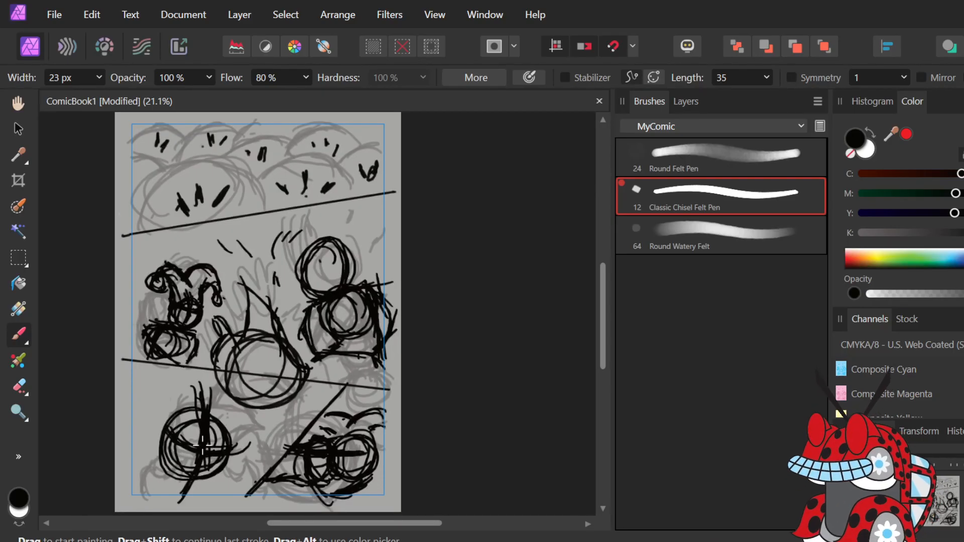
key(ctrl+z)
key(ctrl+z)
key(ctrl+z)
key(ctrl+z)
key(ctrl+z)
key(ctrl+z)
key(ctrl+z)
key(ctrl+z)
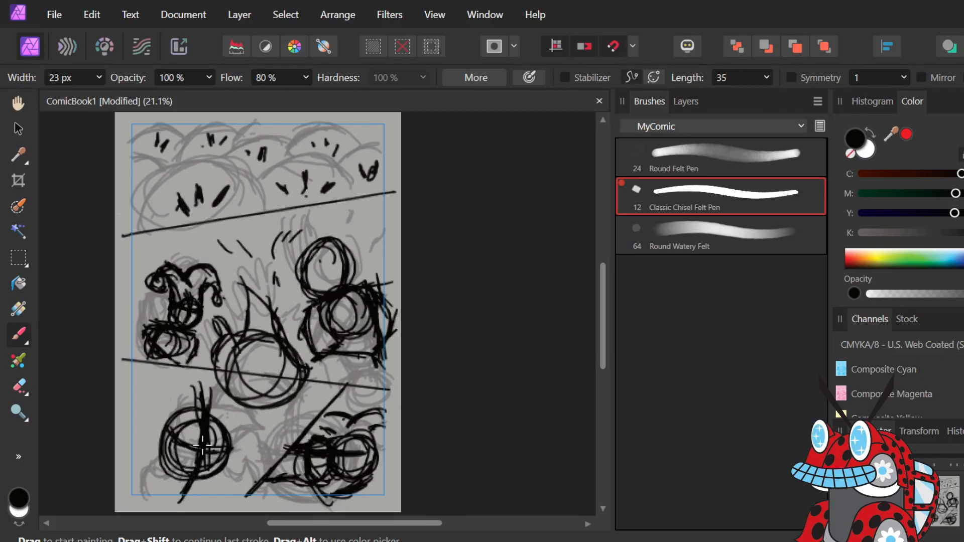
key(ctrl+z)
key(ctrl+z)
key(ctrl+z)
key(ctrl+z)
key(ctrl+z)
key(ctrl+z)
key(ctrl+z)
key(ctrl+z)
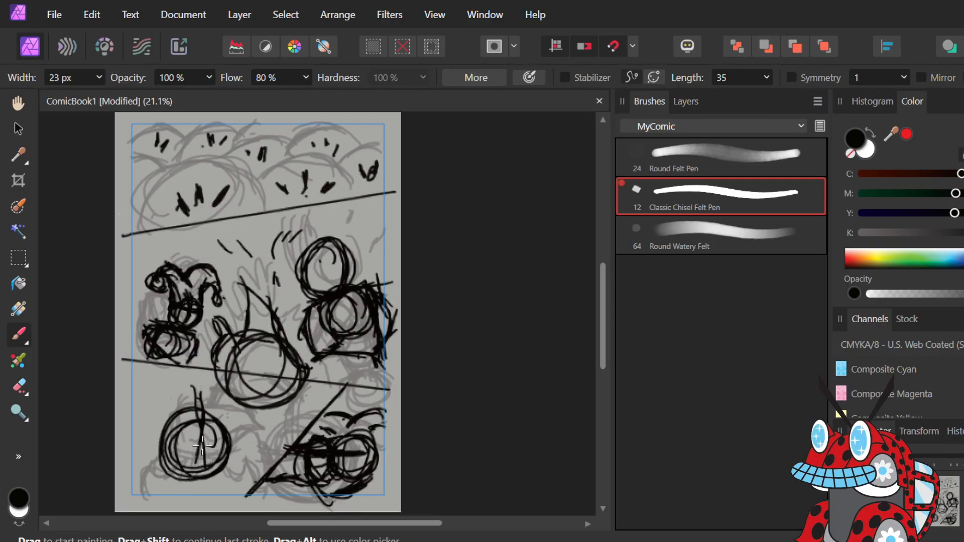
Erase the large circle in the third panel's left half.
key(e)
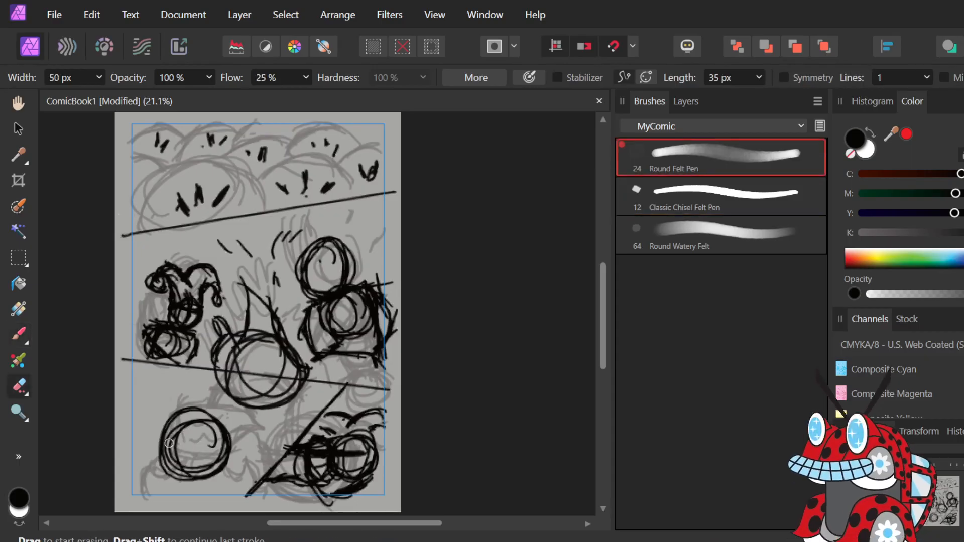
mouse_move(175, 430)
mouse_down()
mouse_move(195, 407)
mouse_move(173, 414)
mouse_move(162, 440)
mouse_move(150, 439)
mouse_move(171, 427)
mouse_move(167, 447)
mouse_move(147, 461)
mouse_move(189, 436)
mouse_move(172, 442)
mouse_move(182, 438)
mouse_move(173, 454)
mouse_move(184, 452)
mouse_move(171, 457)
mouse_move(169, 481)
mouse_move(183, 480)
mouse_move(171, 483)
mouse_move(175, 471)
mouse_move(192, 480)
mouse_move(185, 489)
mouse_move(196, 479)
mouse_move(187, 468)
mouse_move(211, 468)
mouse_move(200, 484)
mouse_move(207, 474)
mouse_move(192, 486)
mouse_move(238, 441)
mouse_move(223, 466)
mouse_move(228, 426)
mouse_move(229, 474)
mouse_move(219, 430)
mouse_move(197, 418)
mouse_move(209, 405)
mouse_move(228, 433)
mouse_move(217, 427)
mouse_move(201, 456)
mouse_move(213, 448)
mouse_move(195, 435)
mouse_up()
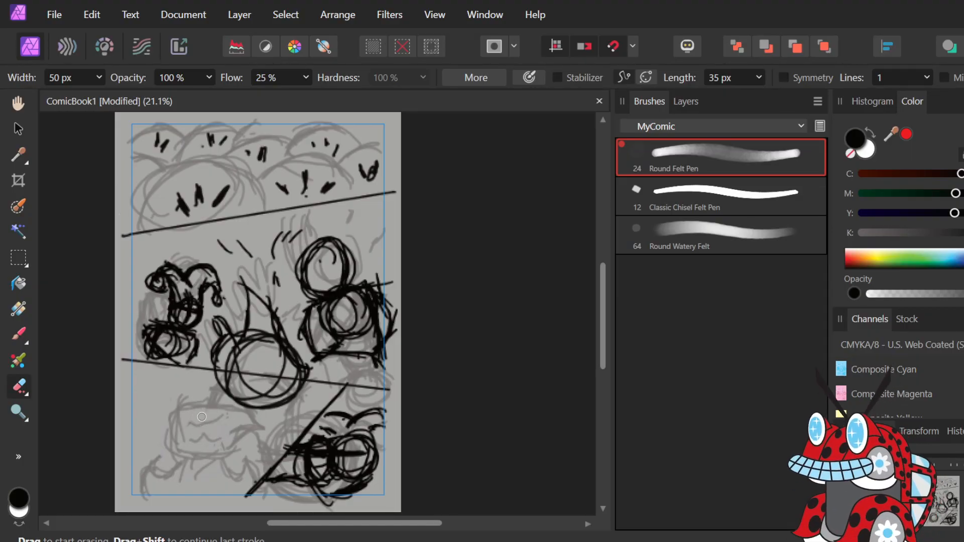
Try replacement circles in the third panel's left half, and undo them.
key(b)
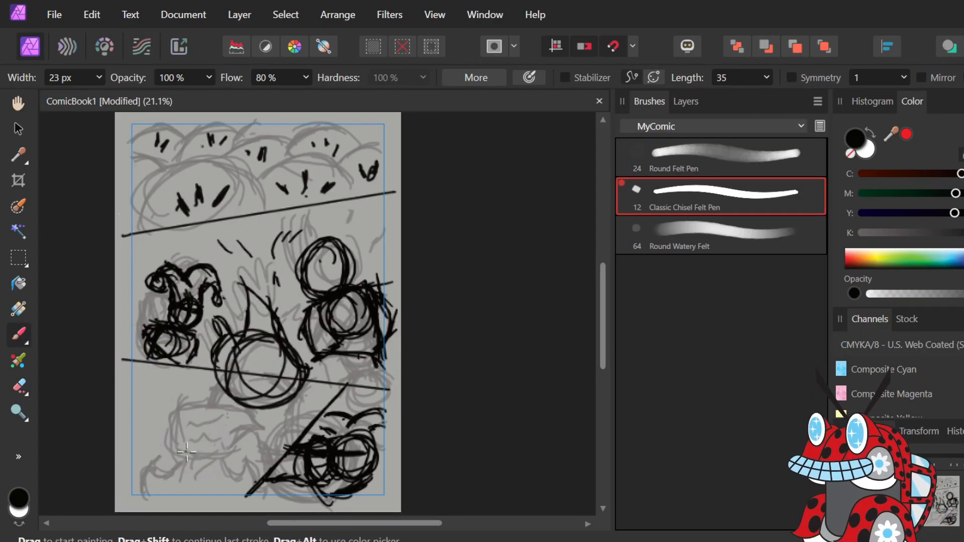
mouse_move(180, 437)
mouse_down()
mouse_move(132, 423)
mouse_move(194, 451)
mouse_move(173, 496)
mouse_move(123, 477)
mouse_move(133, 465)
mouse_move(200, 457)
mouse_move(132, 413)
mouse_move(172, 398)
mouse_move(190, 459)
mouse_move(156, 469)
mouse_move(132, 449)
mouse_move(141, 472)
mouse_move(159, 400)
mouse_move(197, 425)
mouse_move(176, 481)
mouse_up()
key(ctrl+z)
key(ctrl+z)
key(ctrl+z)
key(ctrl+z)
key(ctrl+z)
key(ctrl+z)
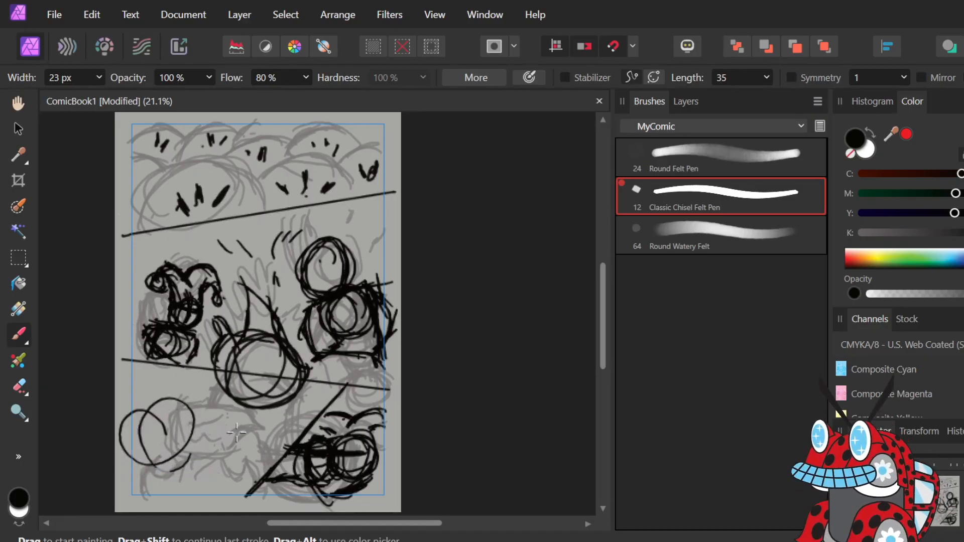
Paint a large head circle against the page's left edge in the third panel, with curved vertical and horizontal face guides.
mouse_move(170, 446)
mouse_down()
mouse_move(147, 482)
mouse_move(175, 418)
mouse_move(125, 471)
mouse_move(191, 431)
mouse_move(130, 456)
mouse_move(198, 442)
mouse_move(127, 435)
mouse_move(193, 457)
mouse_move(209, 434)
mouse_move(173, 428)
mouse_move(165, 400)
mouse_move(155, 495)
mouse_up()
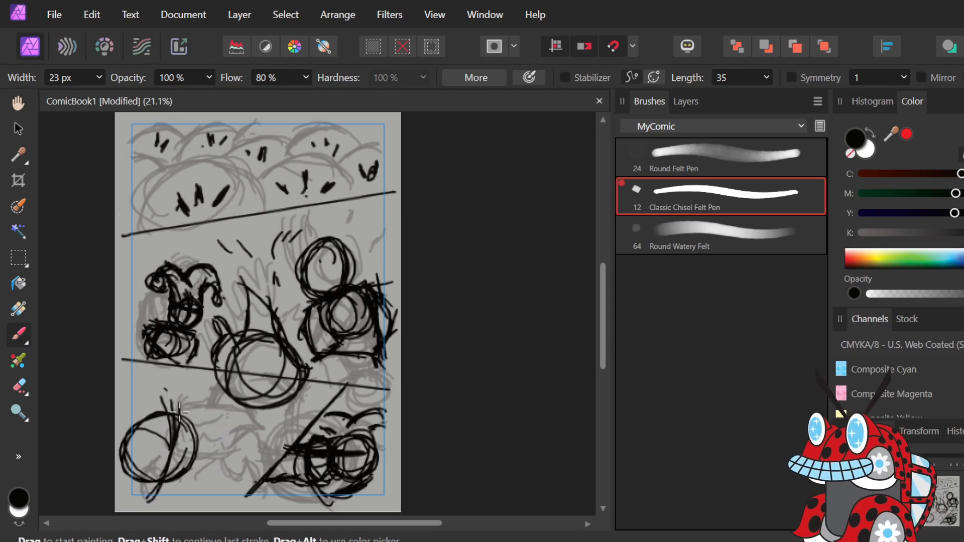
drag(177, 386, 146, 502)
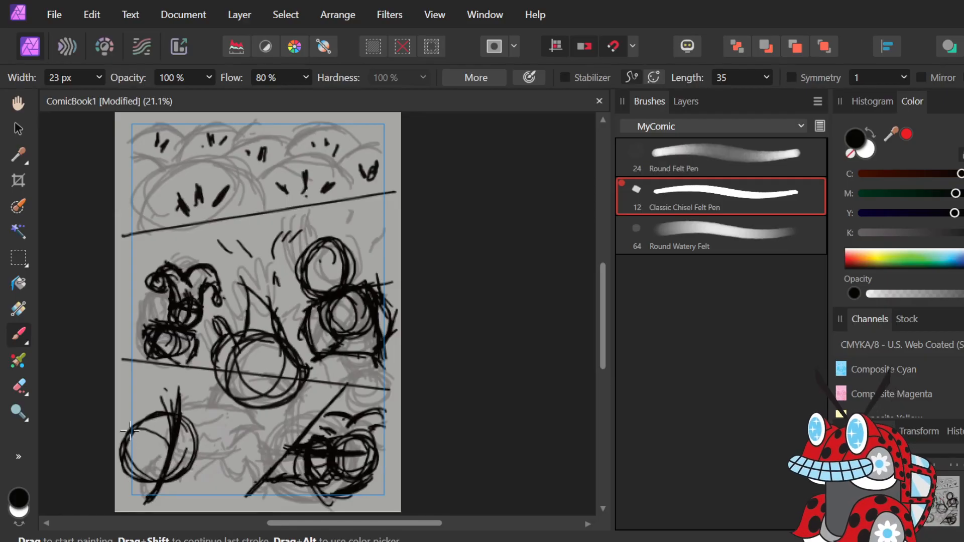
drag(127, 420, 188, 460)
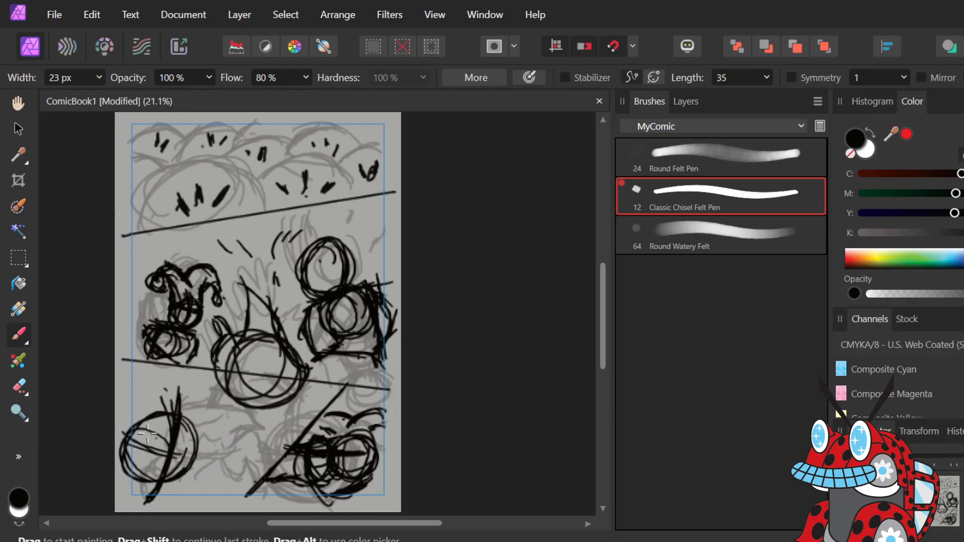
drag(132, 442, 187, 456)
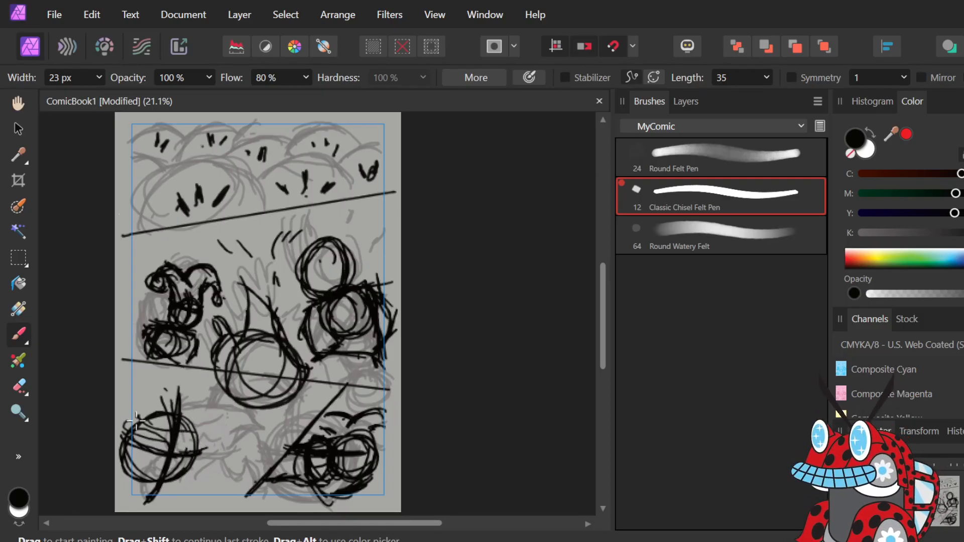
Add strokes over the top of the left head, a curved arc beside it, and a line running to the diagonal divider.
mouse_move(136, 420)
mouse_down()
mouse_move(187, 441)
mouse_move(161, 428)
mouse_move(214, 424)
mouse_move(188, 439)
mouse_move(214, 420)
mouse_move(202, 439)
mouse_move(221, 405)
mouse_up()
mouse_move(194, 441)
mouse_down()
mouse_move(214, 416)
mouse_move(226, 436)
mouse_move(230, 416)
mouse_move(239, 438)
mouse_move(250, 430)
mouse_move(246, 423)
mouse_move(237, 450)
mouse_move(237, 424)
mouse_move(245, 450)
mouse_up()
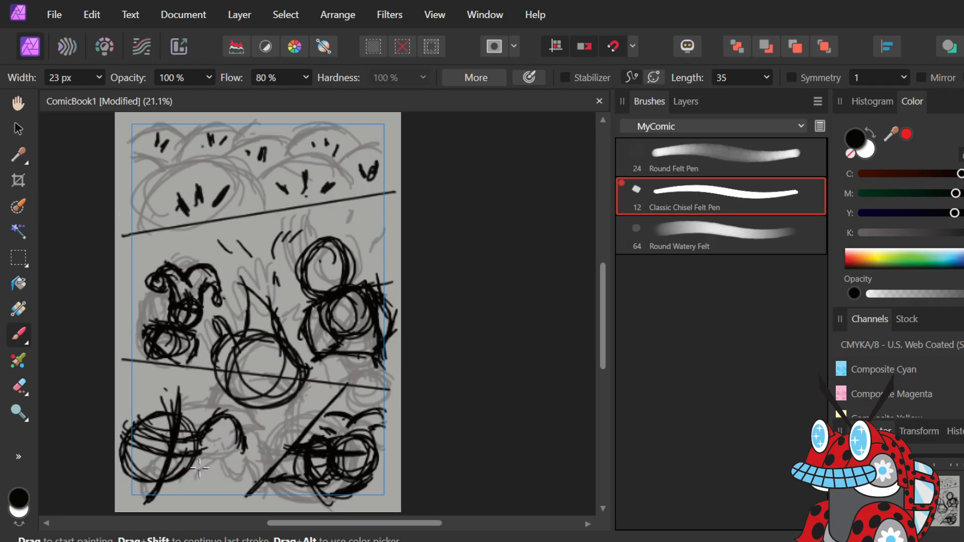
mouse_move(200, 472)
mouse_down()
mouse_move(238, 435)
mouse_move(232, 461)
mouse_move(266, 427)
mouse_move(248, 447)
mouse_move(273, 436)
mouse_move(249, 438)
mouse_move(291, 428)
mouse_up()
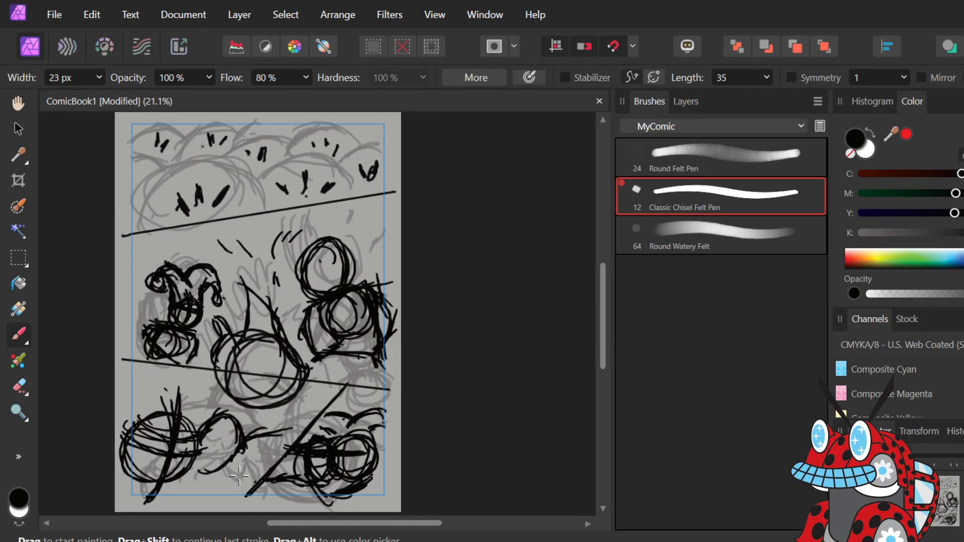
Show the Book1Page6 scan to compare it with the sketch, moving the s2 drawing aside and back, and hide the scan.
click(695, 102)
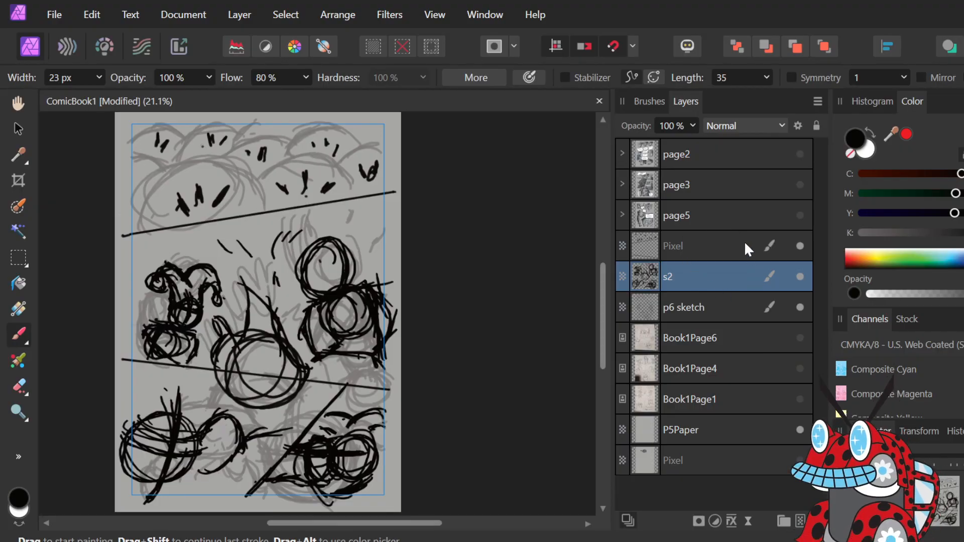
click(800, 338)
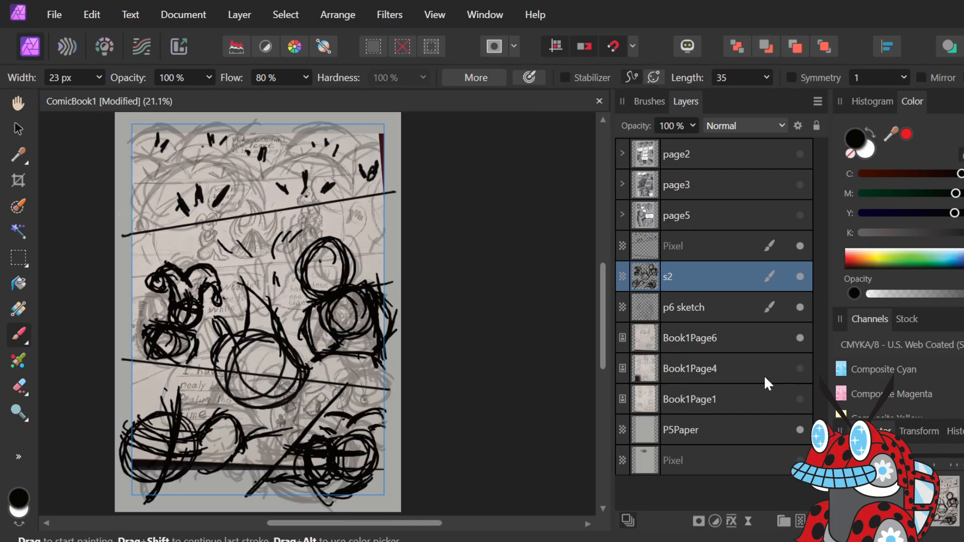
drag(321, 381, 402, 390)
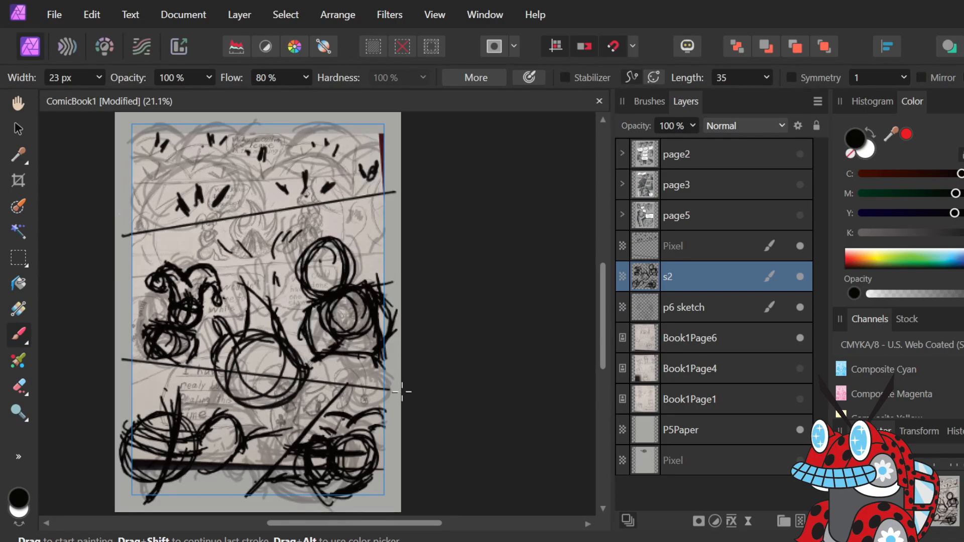
key(v)
drag(368, 376, 539, 338)
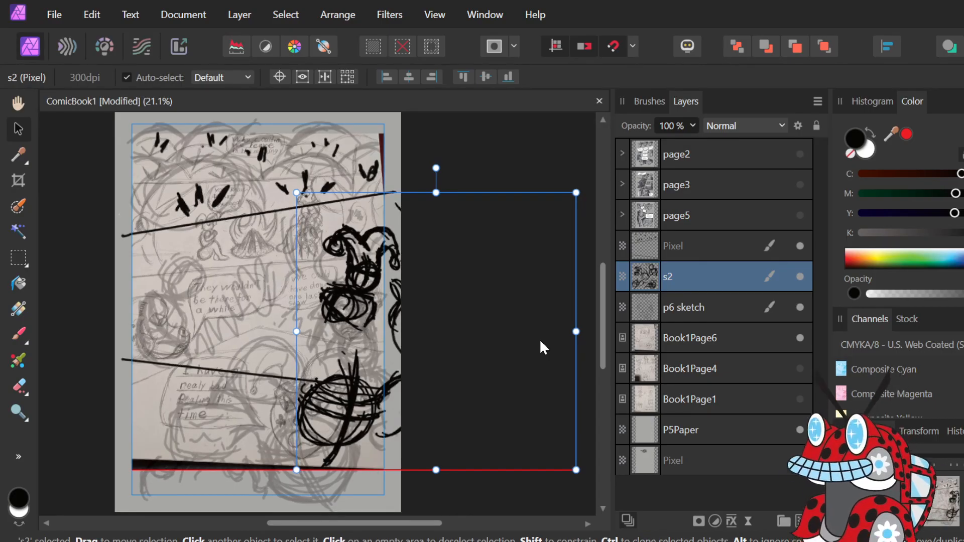
key(ctrl+z)
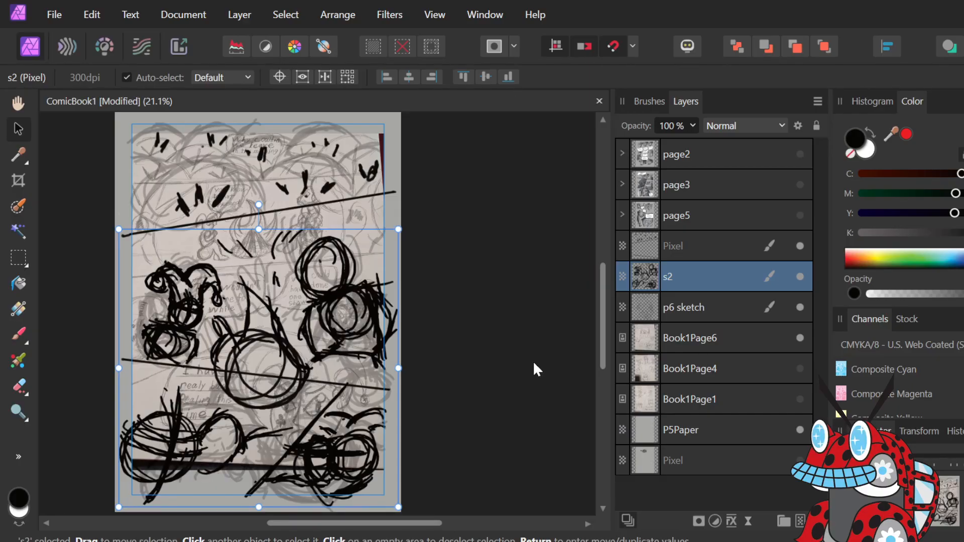
key(ctrl+comma)
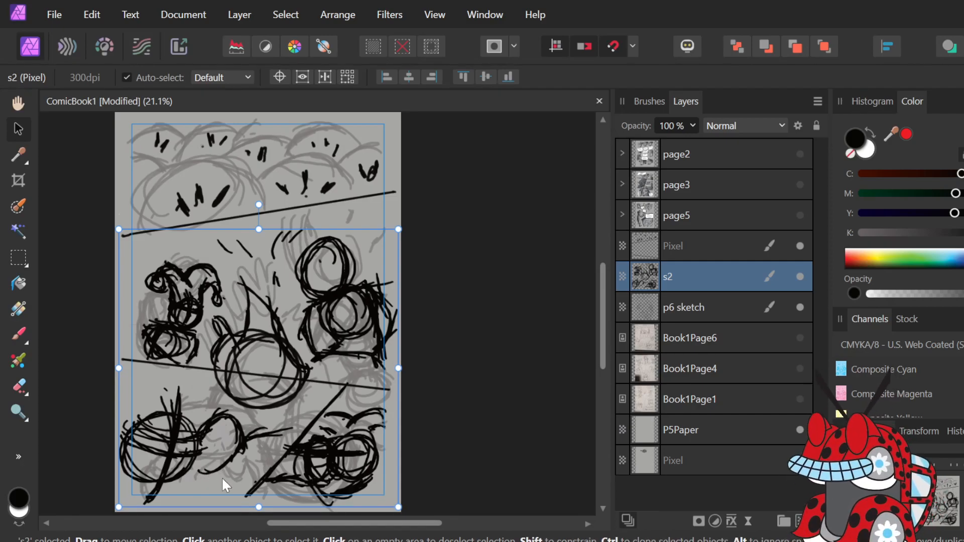
Deselect the s2 layer, and paint body outline strokes below the central circle, between the left head and the diagonal divider.
double_click(681, 277)
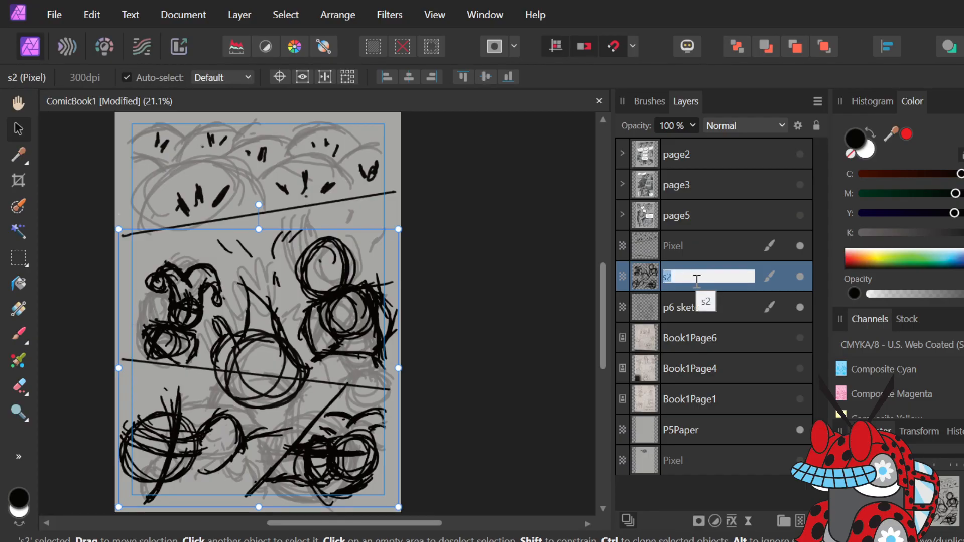
click(499, 318)
key(b)
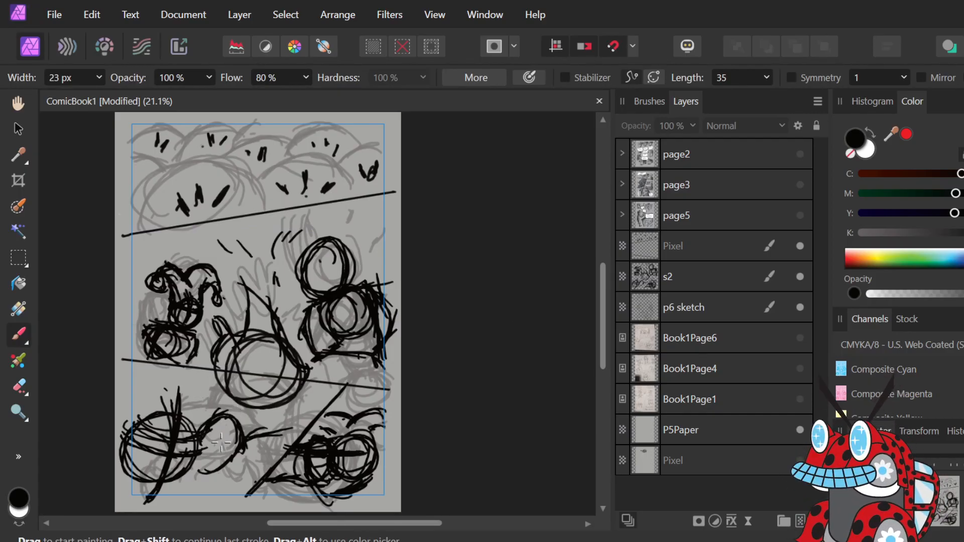
mouse_move(200, 463)
mouse_down()
mouse_move(228, 405)
mouse_move(219, 436)
mouse_move(231, 410)
mouse_up()
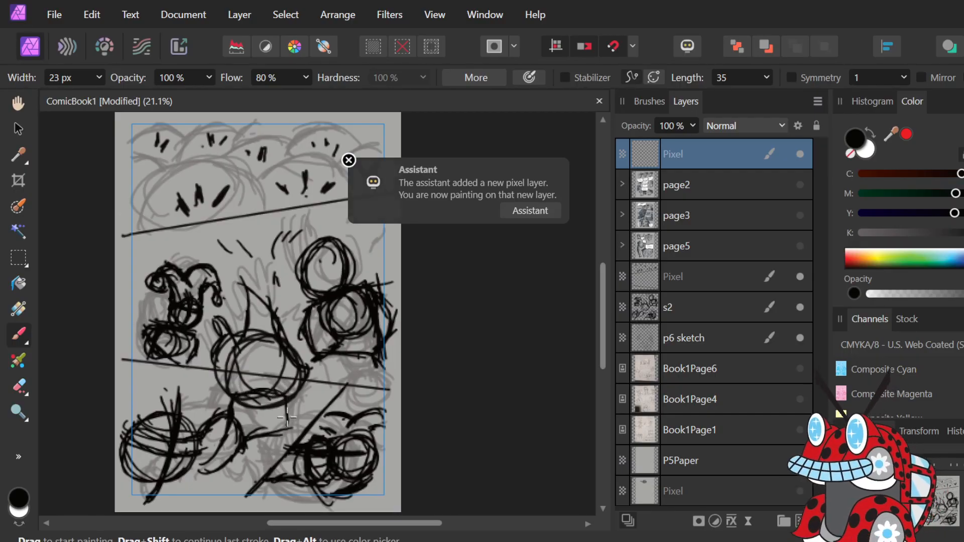
mouse_move(285, 398)
mouse_down()
mouse_move(278, 448)
mouse_move(284, 438)
mouse_move(257, 456)
mouse_move(273, 454)
mouse_move(200, 468)
mouse_move(251, 469)
mouse_up()
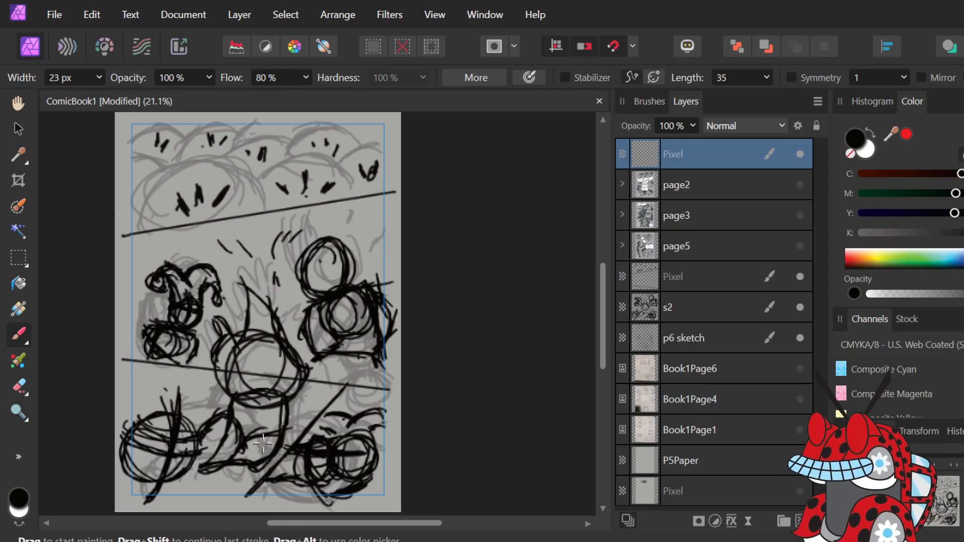
mouse_move(282, 414)
mouse_down()
mouse_move(264, 460)
mouse_move(252, 446)
mouse_up()
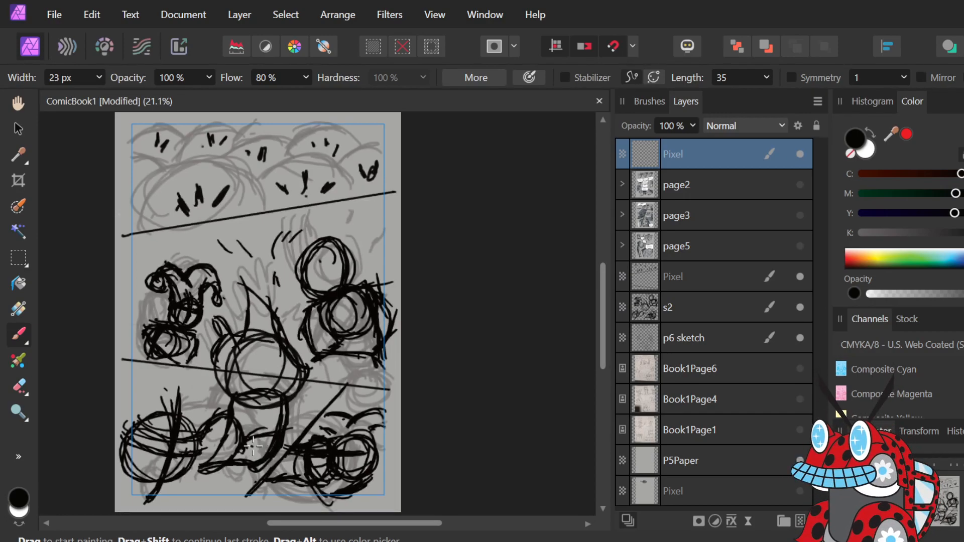
Move the topmost pixel layer directly above s2 and merge it down into s2.
key(e)
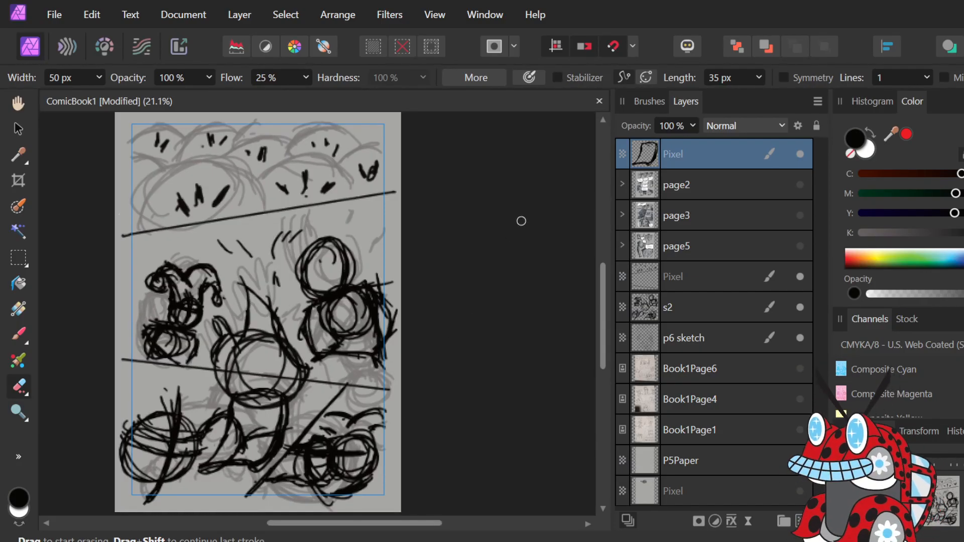
drag(721, 153, 743, 294)
right_click(710, 284)
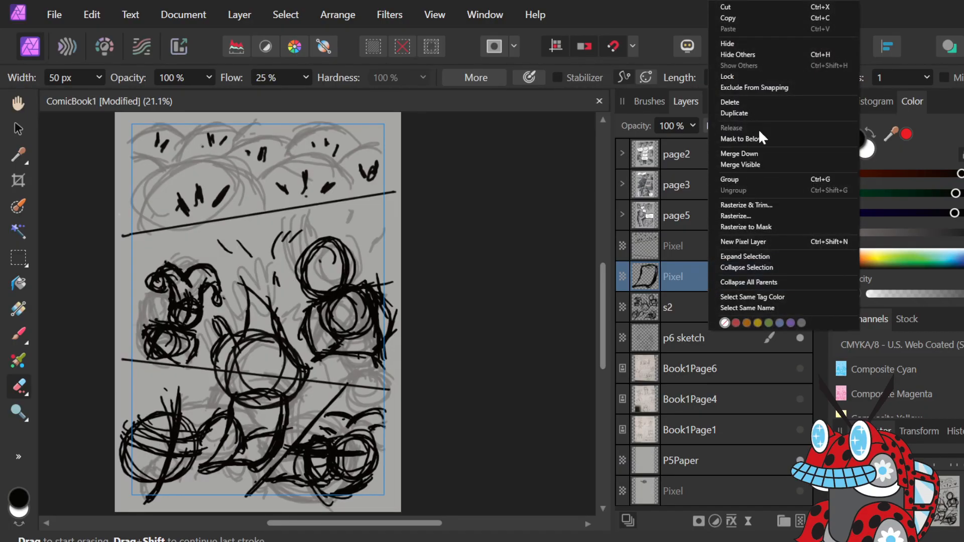
click(764, 153)
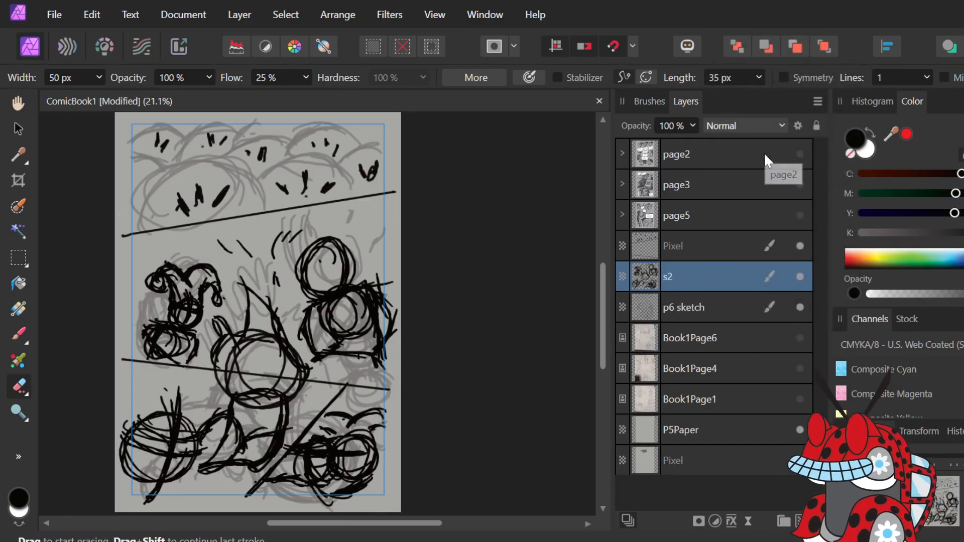
double_click(711, 276)
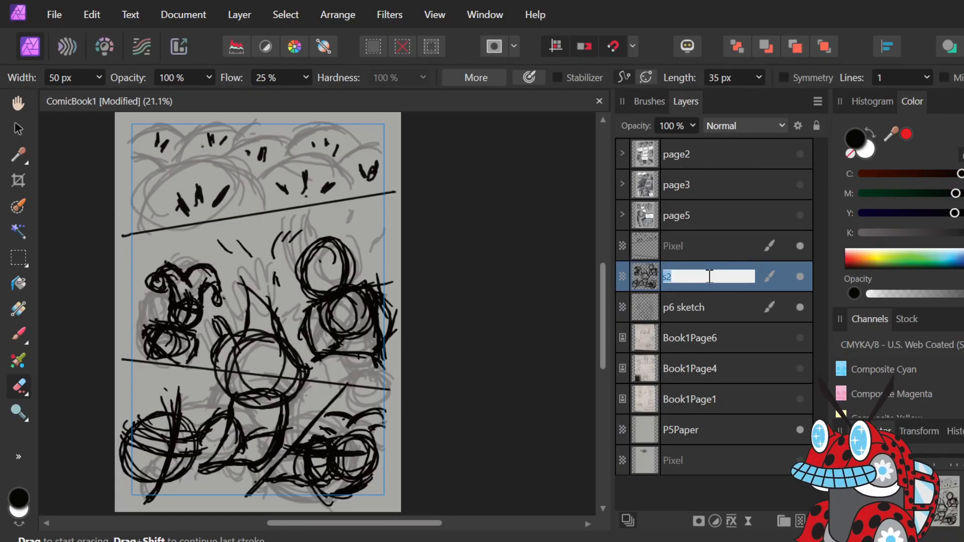
click(512, 377)
Erase the overlapping strokes inside the body outline below the central circle in the third panel.
key(e)
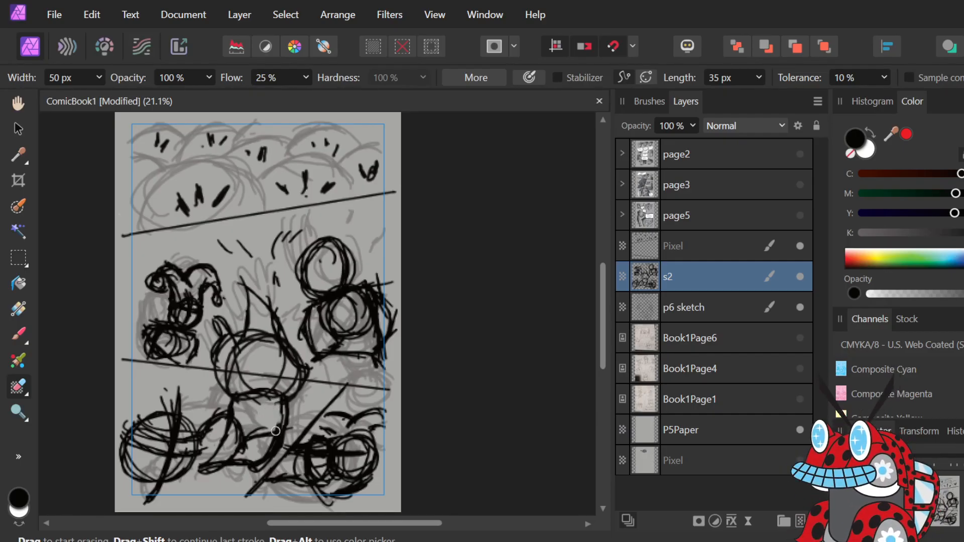
mouse_move(277, 428)
mouse_down()
mouse_move(257, 462)
mouse_move(227, 455)
mouse_move(250, 441)
mouse_move(233, 449)
mouse_move(235, 414)
mouse_up()
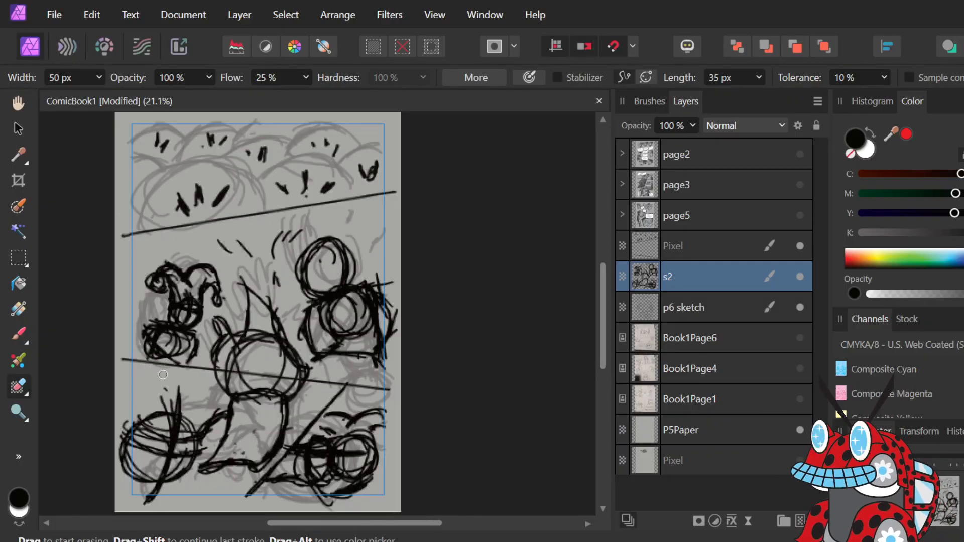
drag(178, 390, 193, 439)
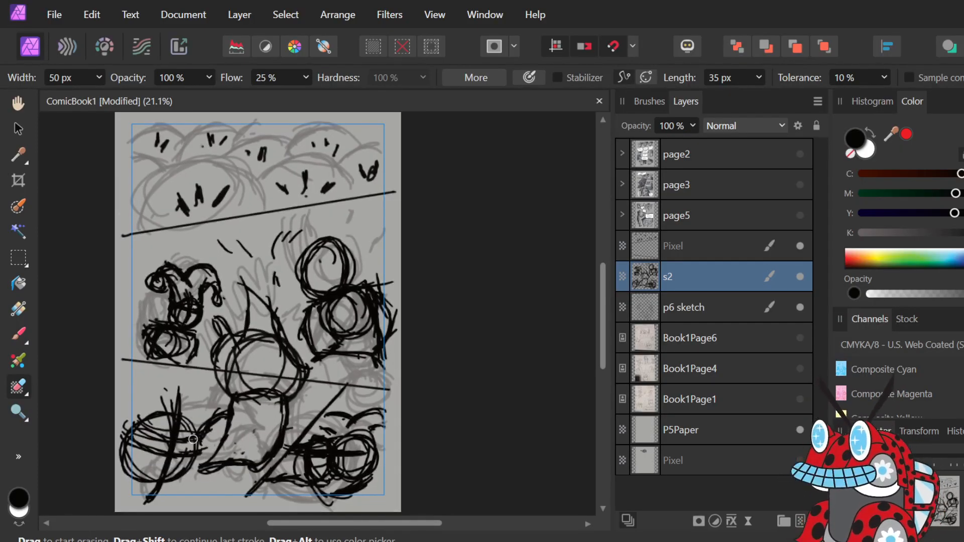
Paint short branching strokes above the left head, just beneath the divider between the second and third panels.
key(b)
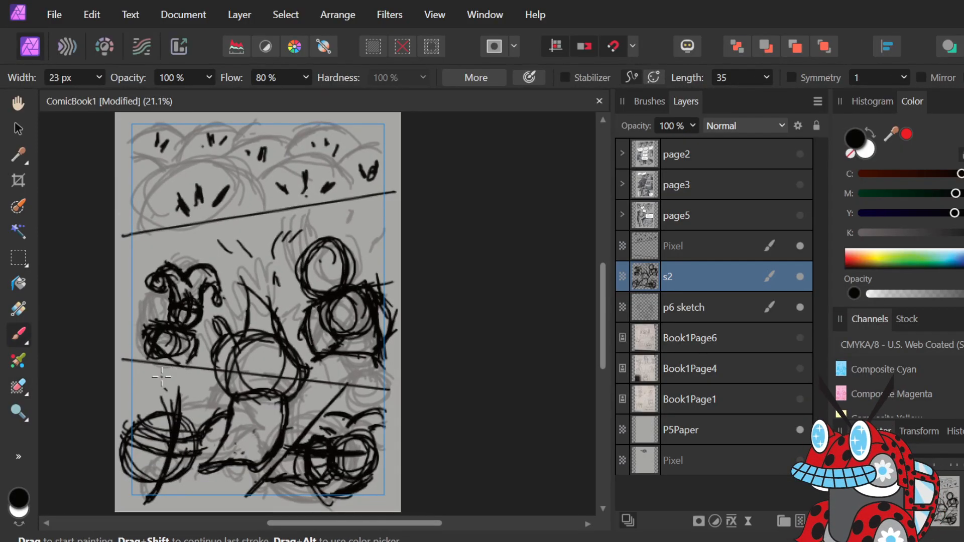
mouse_move(159, 366)
mouse_down()
mouse_move(178, 401)
mouse_move(175, 390)
mouse_move(211, 368)
mouse_up()
drag(166, 390, 204, 379)
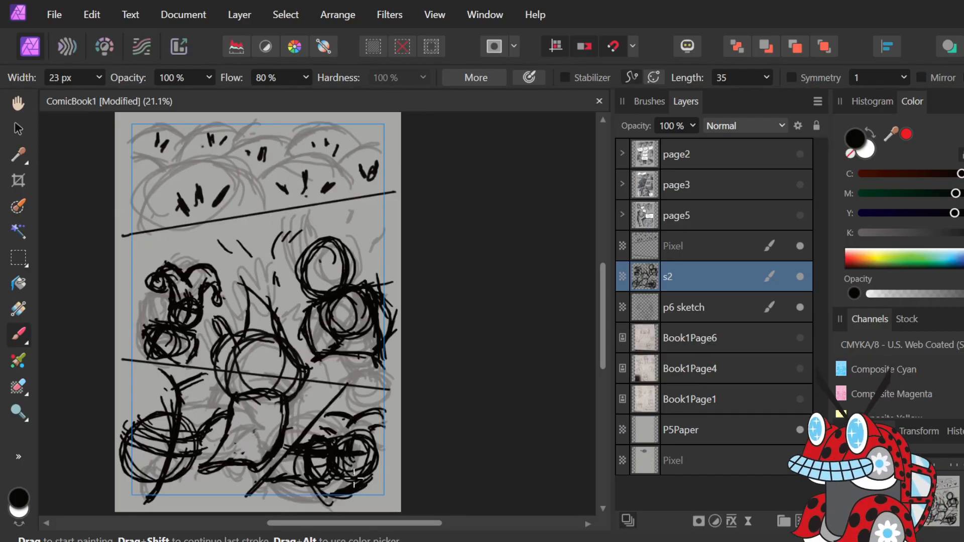
Add a new pixel layer above s2 and name it s3.
double_click(700, 276)
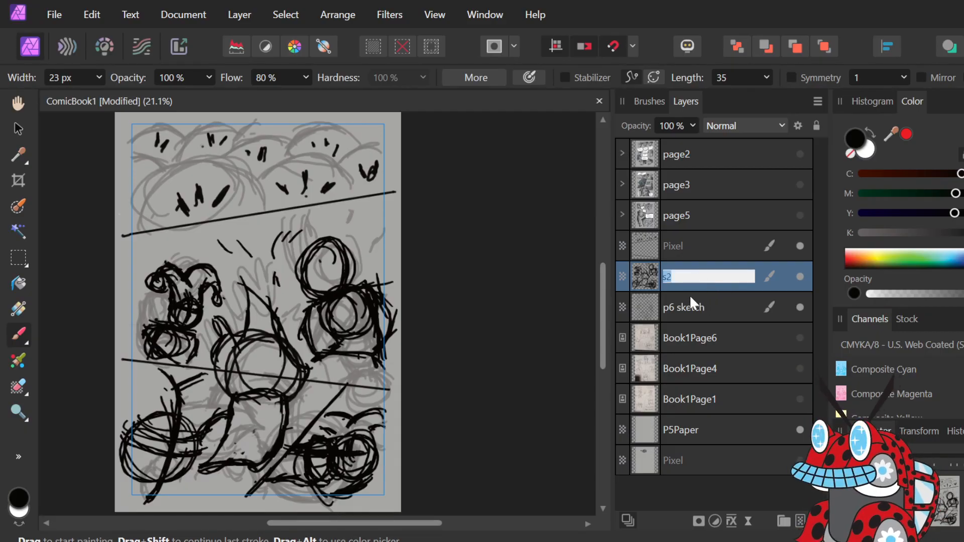
click(554, 302)
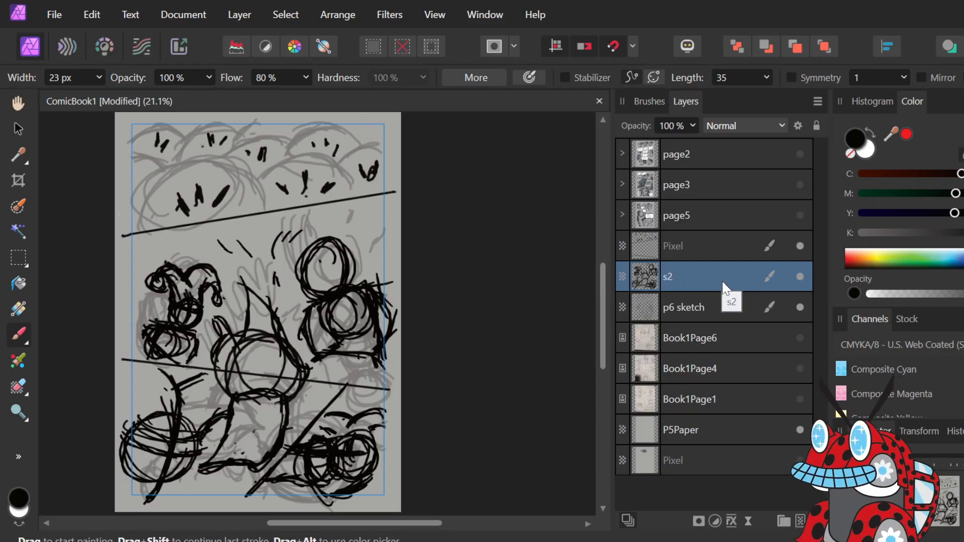
click(799, 522)
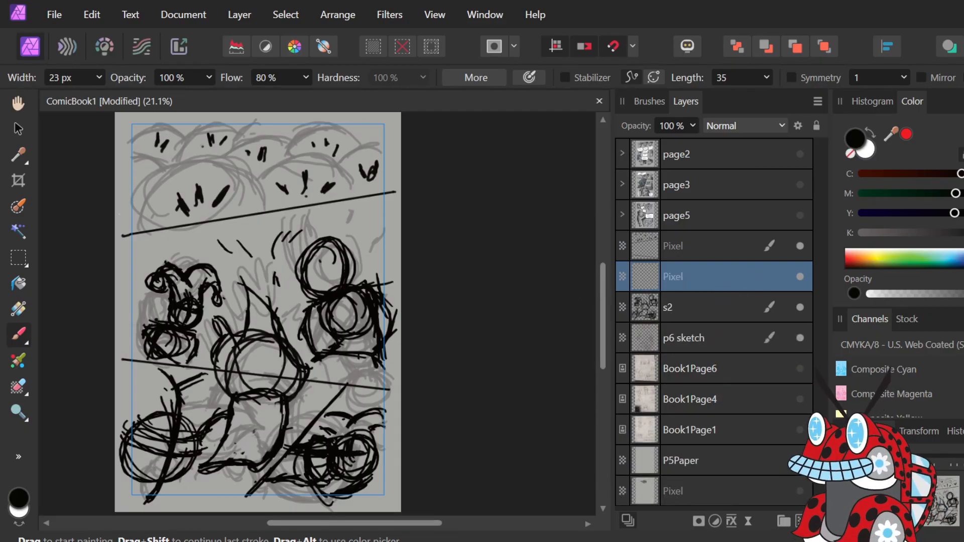
double_click(678, 276)
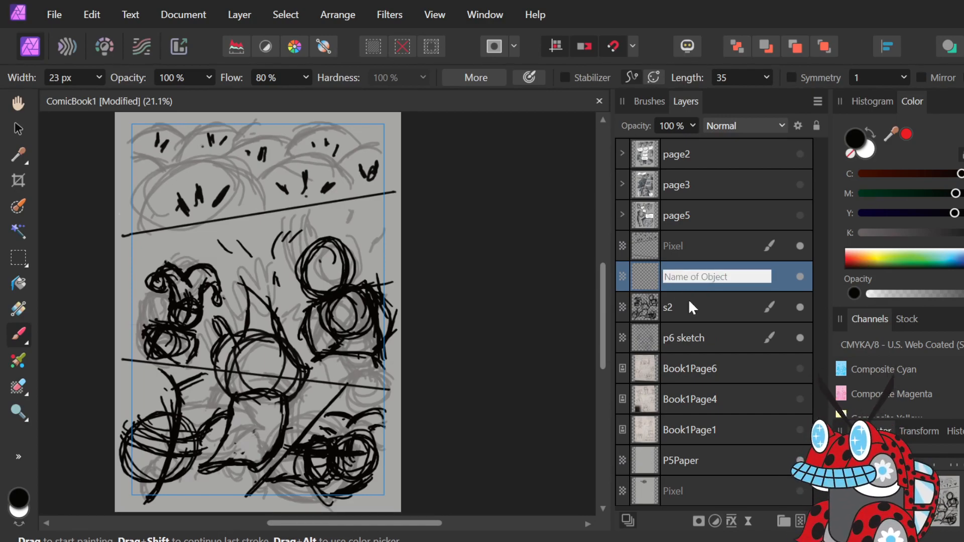
text(s3)
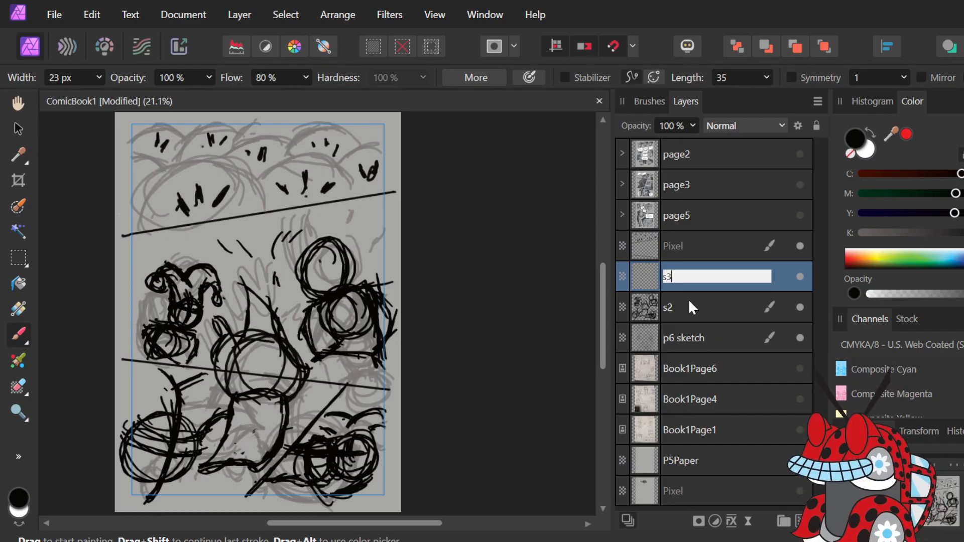
key(Return)
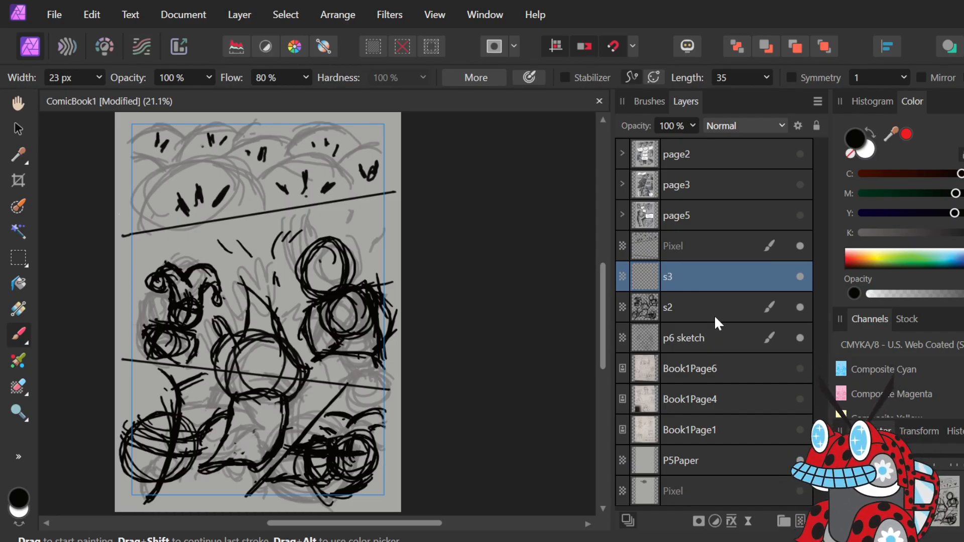
Lower the s2 layer's opacity to 40% and make s3 the active layer.
click(705, 305)
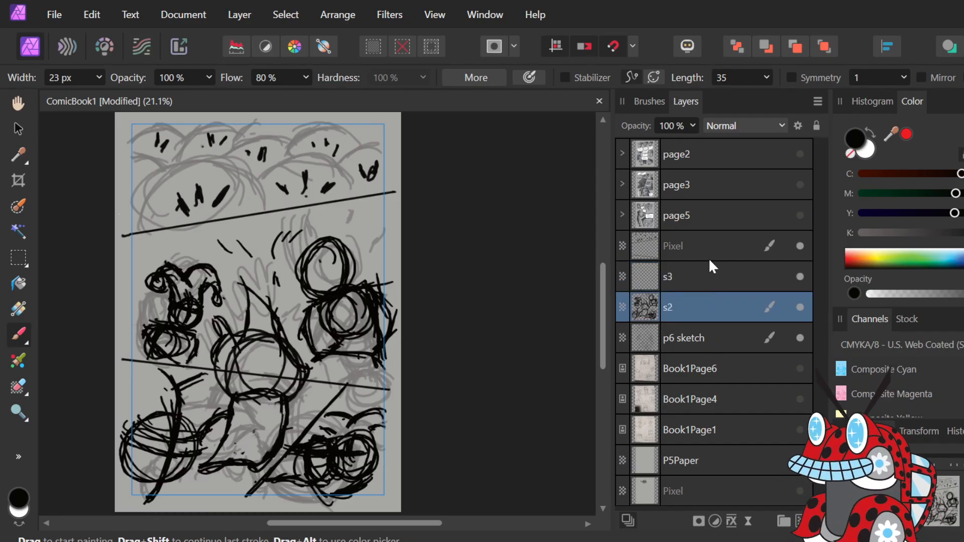
click(691, 126)
drag(681, 150, 624, 145)
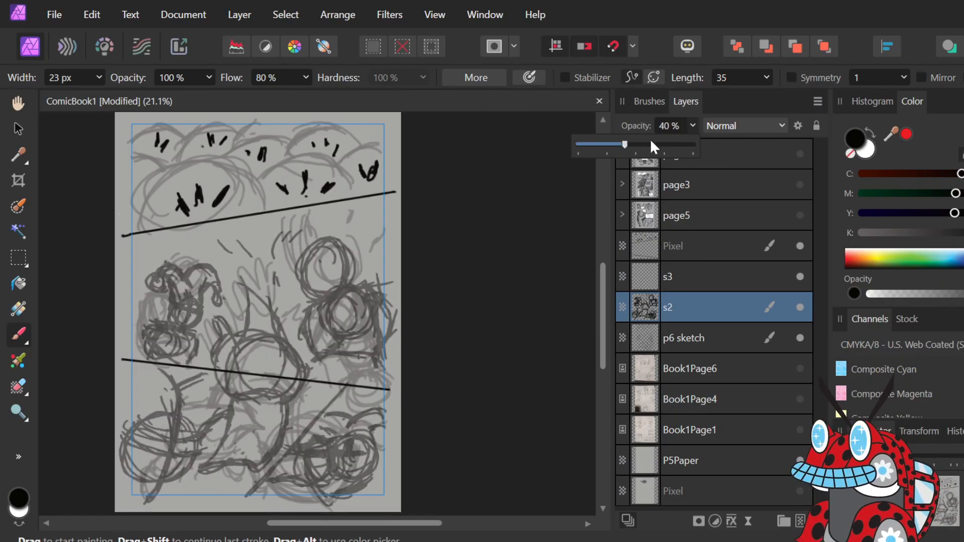
click(698, 279)
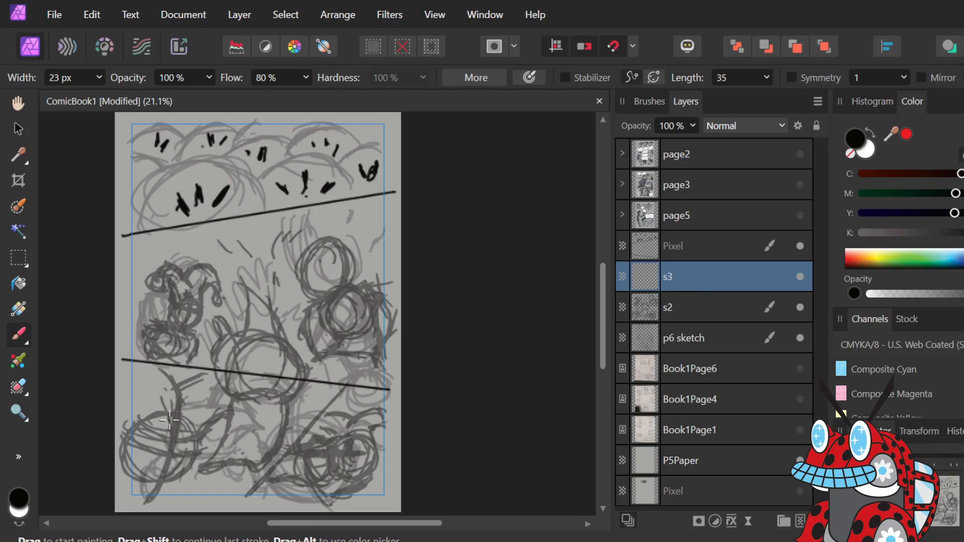
mouse_move(189, 431)
mouse_down()
mouse_move(160, 416)
mouse_move(136, 451)
mouse_up()
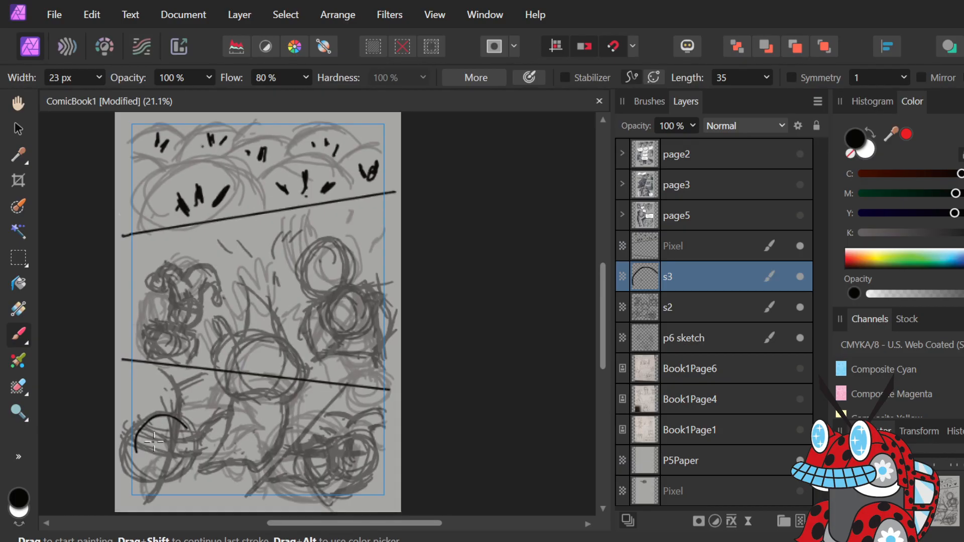
key(ctrl+z)
mouse_move(133, 419)
mouse_down()
mouse_move(166, 438)
mouse_move(134, 421)
mouse_move(191, 435)
mouse_move(142, 423)
mouse_move(178, 438)
mouse_move(157, 421)
mouse_move(140, 428)
mouse_move(197, 427)
mouse_up()
key(ctrl+z)
key(ctrl+z)
key(ctrl+z)
key(ctrl+z)
Set the brush width to 44 px and paint a curved line across the left head toward the central body.
click(99, 77)
drag(104, 98, 122, 107)
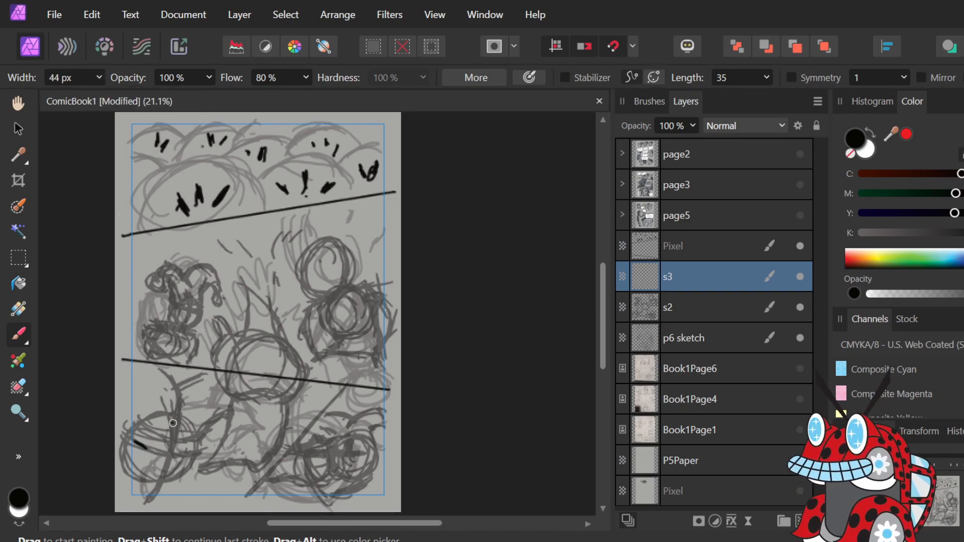
drag(133, 422, 195, 432)
key(ctrl+z)
mouse_move(135, 424)
mouse_down()
mouse_move(203, 428)
mouse_move(161, 429)
mouse_move(196, 436)
mouse_move(224, 435)
mouse_up()
Ink the central body's two sides and bottom edge with bold strokes, undoing the surplus strokes on its far side.
drag(227, 397, 221, 449)
key(ctrl+z)
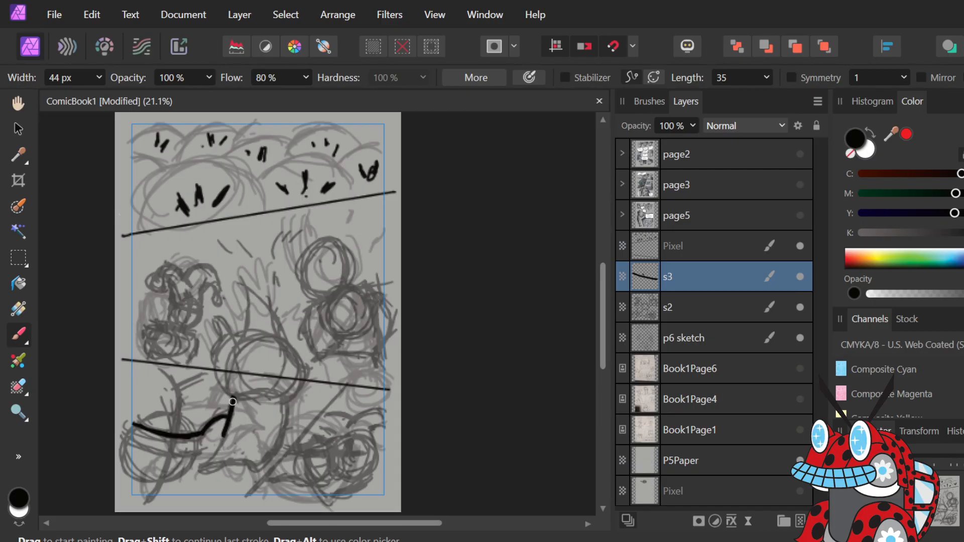
mouse_move(232, 401)
mouse_down()
mouse_move(212, 464)
mouse_move(224, 442)
mouse_move(204, 463)
mouse_move(216, 465)
mouse_move(202, 467)
mouse_move(259, 462)
mouse_move(239, 455)
mouse_move(285, 434)
mouse_up()
drag(259, 465, 282, 407)
mouse_move(278, 451)
mouse_down()
mouse_move(287, 407)
mouse_move(275, 389)
mouse_move(286, 417)
mouse_up()
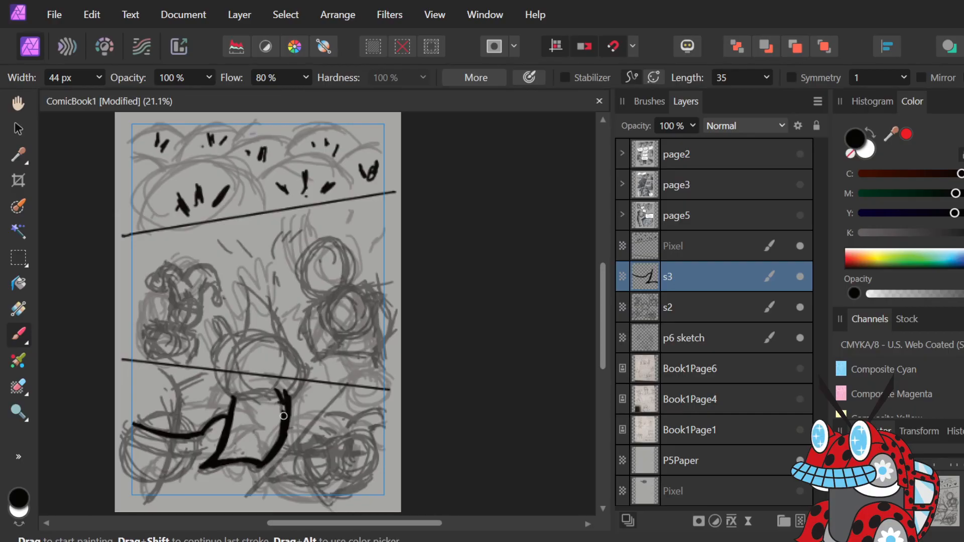
key(ctrl+z)
key(ctrl+z)
key(ctrl+z)
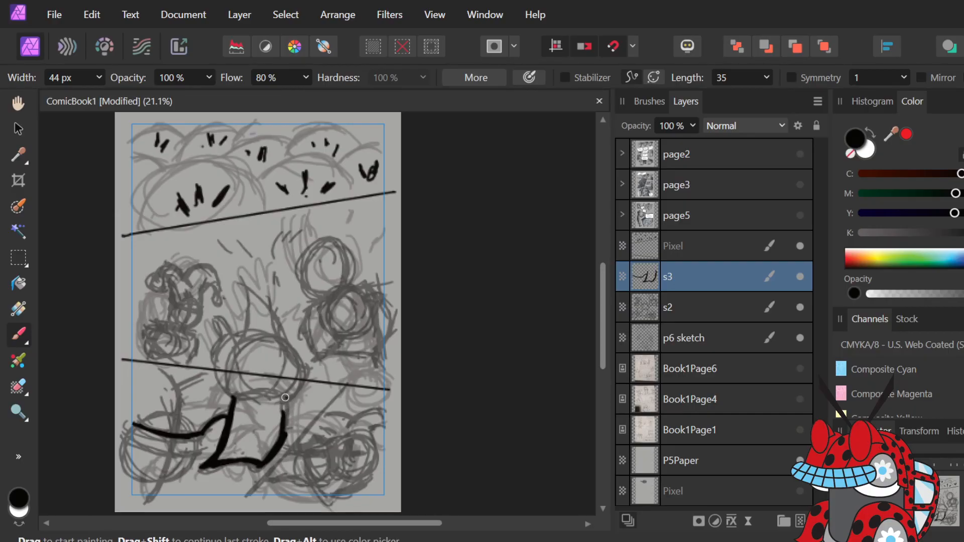
Close the top of the central body outline and paint a V-shaped mark above the left head.
mouse_move(286, 396)
mouse_down()
mouse_move(282, 438)
mouse_move(280, 393)
mouse_move(244, 391)
mouse_move(285, 395)
mouse_move(240, 395)
mouse_up()
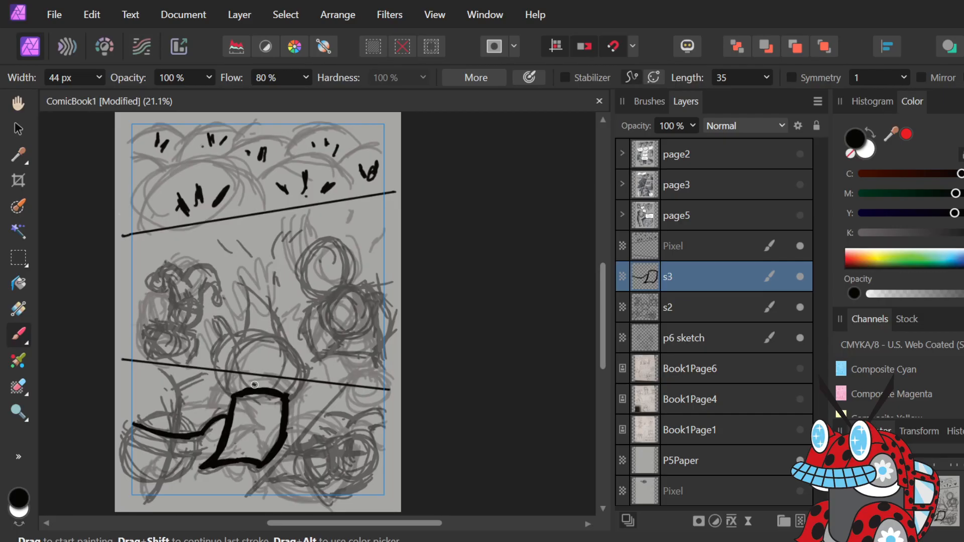
drag(178, 384, 210, 373)
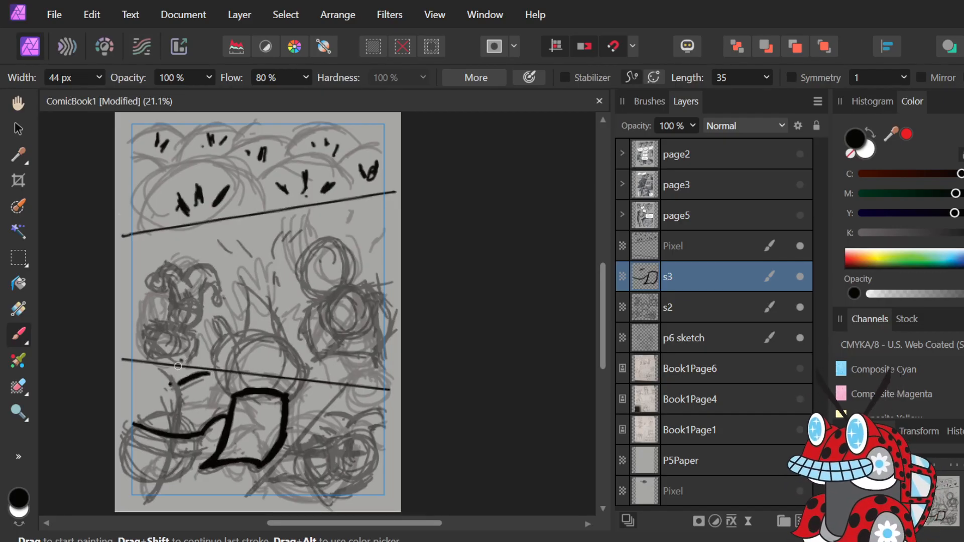
drag(166, 369, 182, 387)
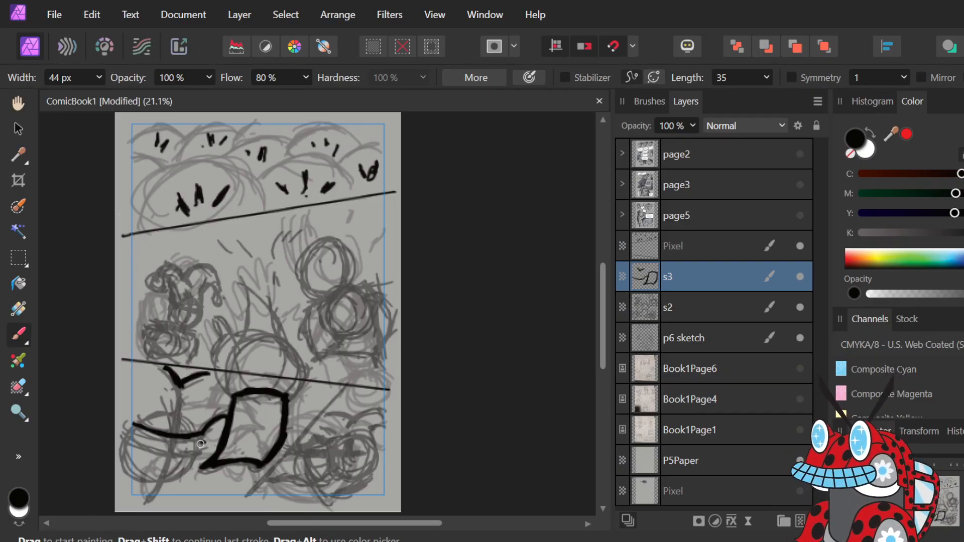
Erase and repaint the lower-left corner of the central body, adding a short vertical stroke beside it.
mouse_move(195, 464)
mouse_down()
mouse_move(202, 443)
mouse_move(193, 474)
mouse_up()
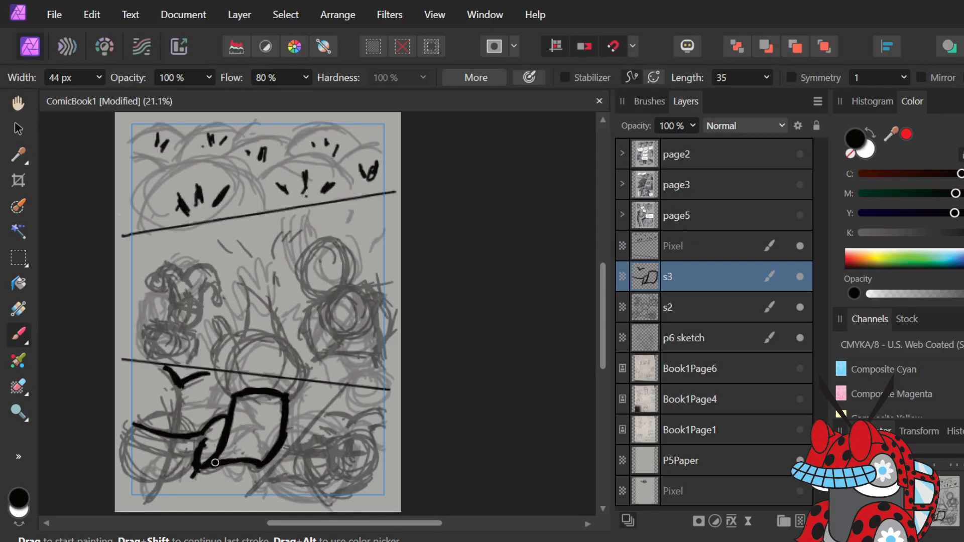
key(e)
drag(200, 465, 208, 457)
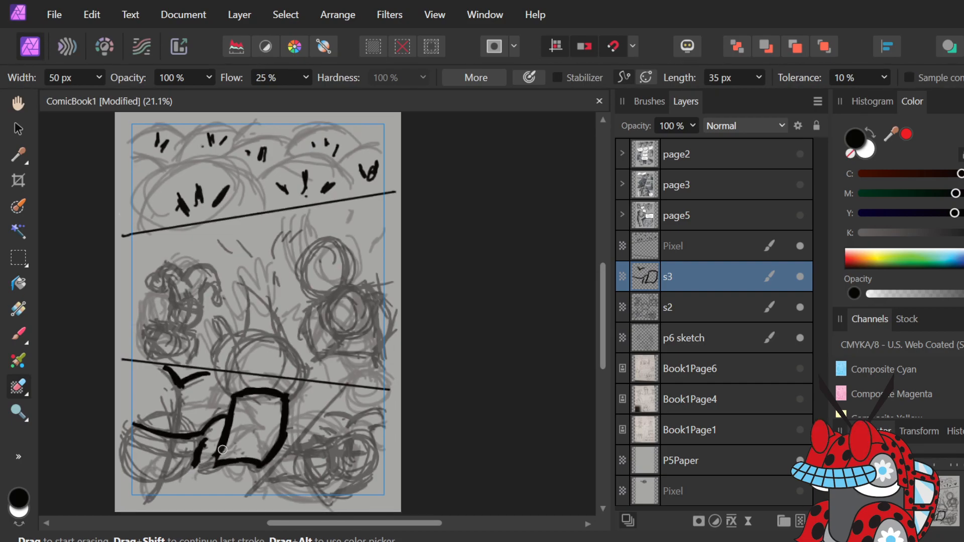
key(b)
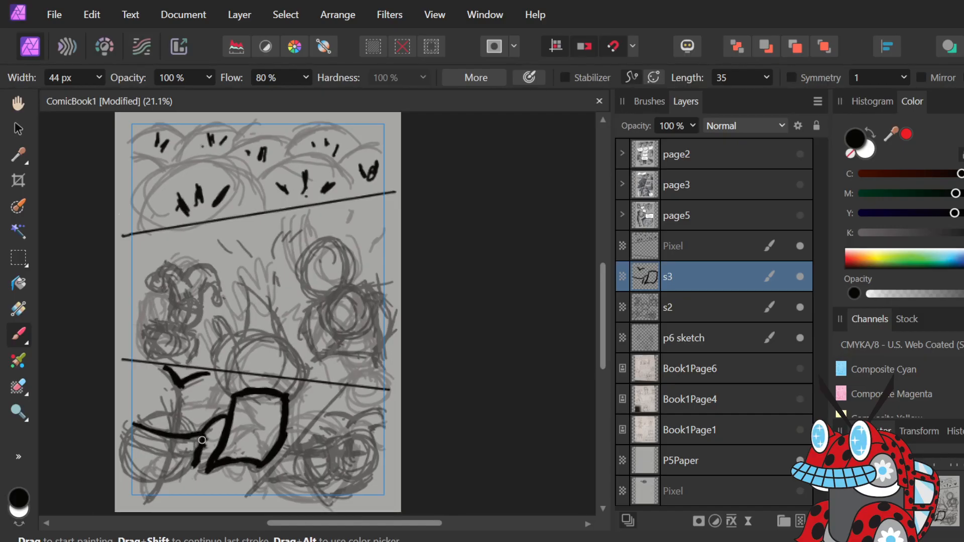
drag(202, 440, 198, 468)
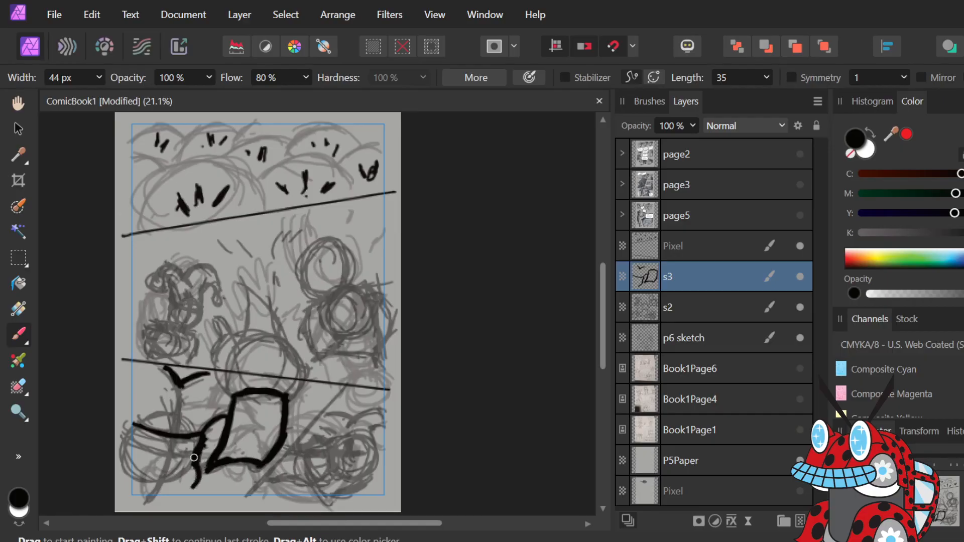
Replace the short vertical stroke with a curve around the left head's lower edge, and extend the V-shaped mark downward into a Y.
key(e)
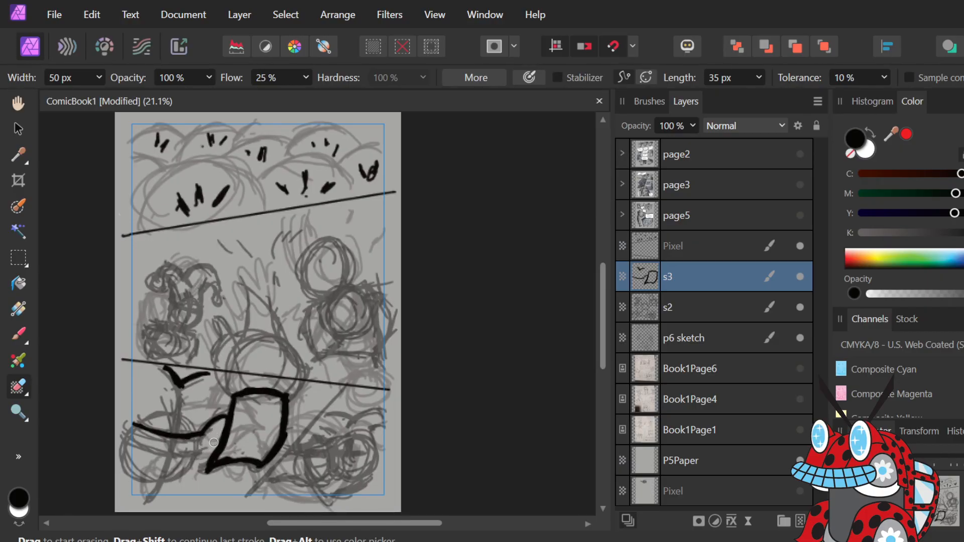
key(b)
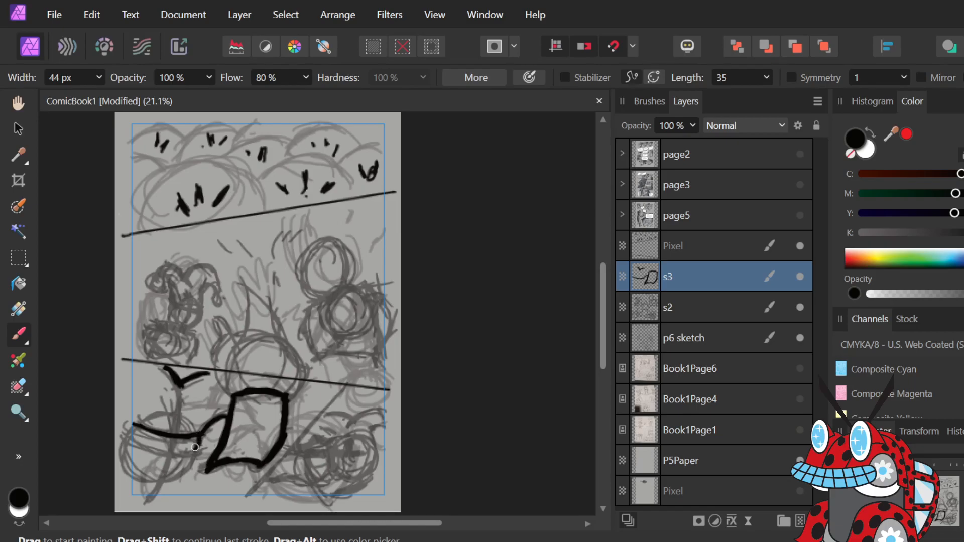
mouse_move(201, 443)
mouse_down()
mouse_move(198, 458)
mouse_move(155, 496)
mouse_move(164, 492)
mouse_up()
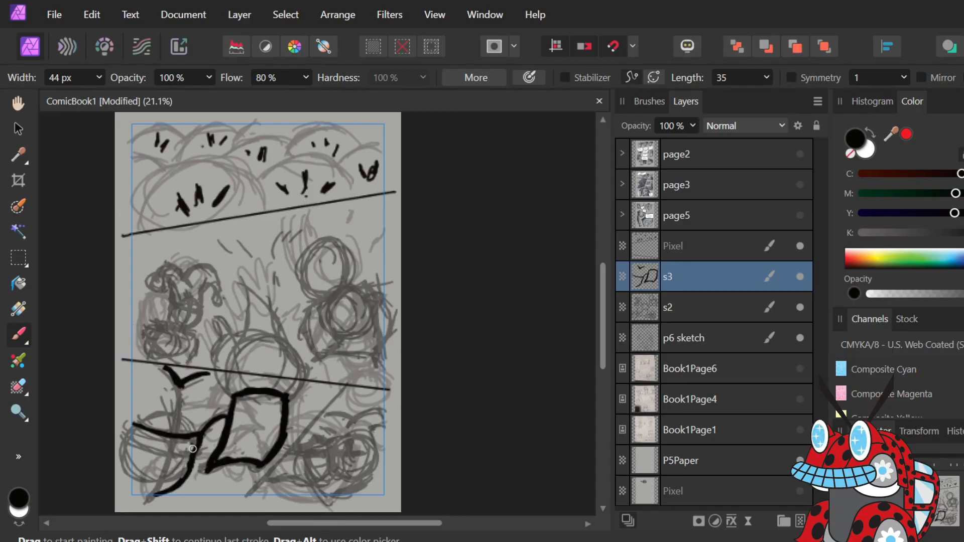
drag(193, 448, 201, 465)
mouse_move(180, 380)
mouse_down()
mouse_move(190, 403)
mouse_move(183, 382)
mouse_up()
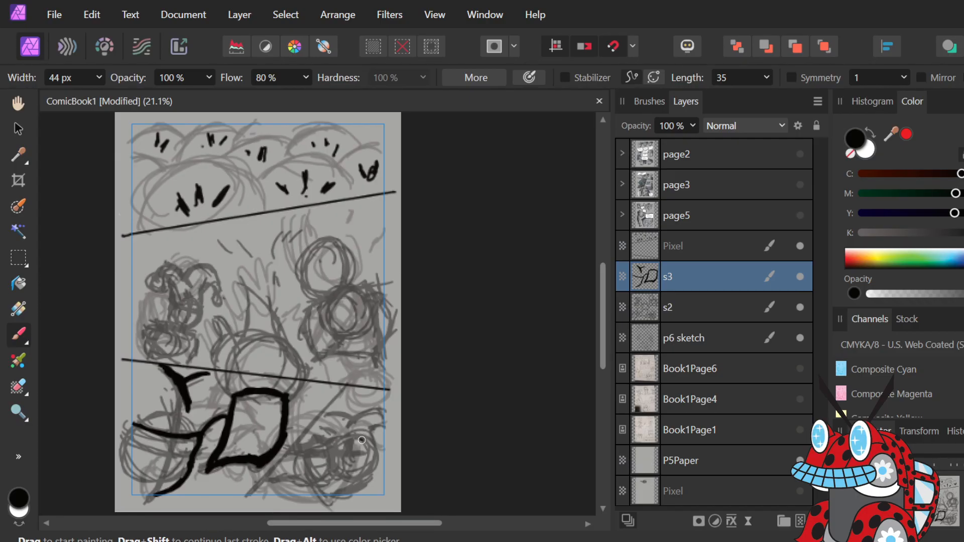
Paint a C-shaped curve over the faded right head in the third panel.
drag(360, 437, 339, 442)
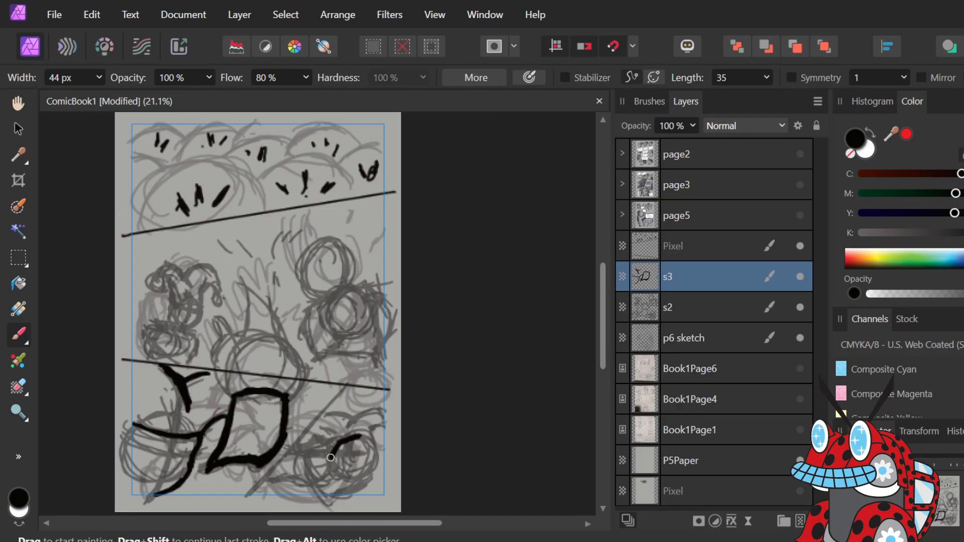
mouse_move(333, 452)
mouse_down()
mouse_move(339, 473)
mouse_move(366, 477)
mouse_up()
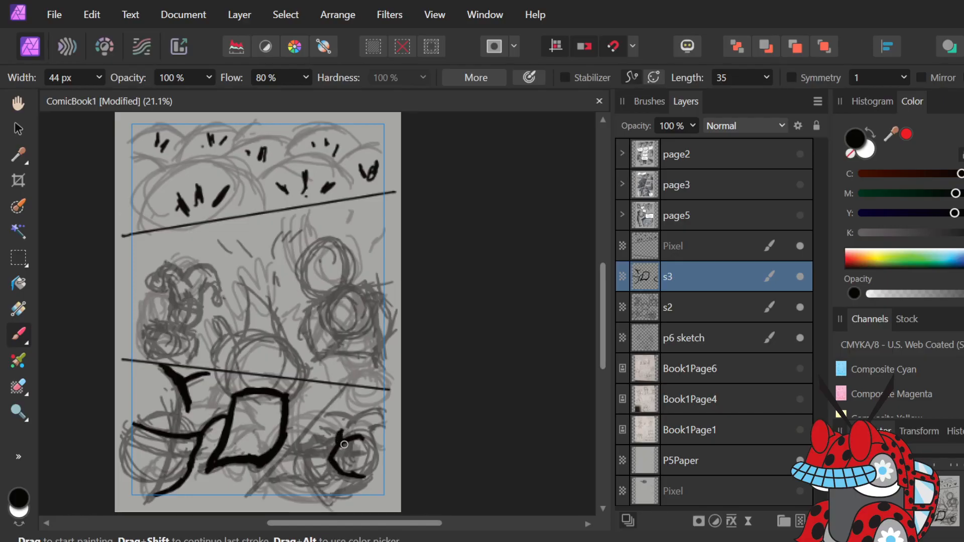
Ink the small round head and the curved shape wrapping around it in the bottom panel's right corner on layer s3.
mouse_move(342, 446)
mouse_down()
mouse_move(364, 438)
mouse_move(370, 468)
mouse_up()
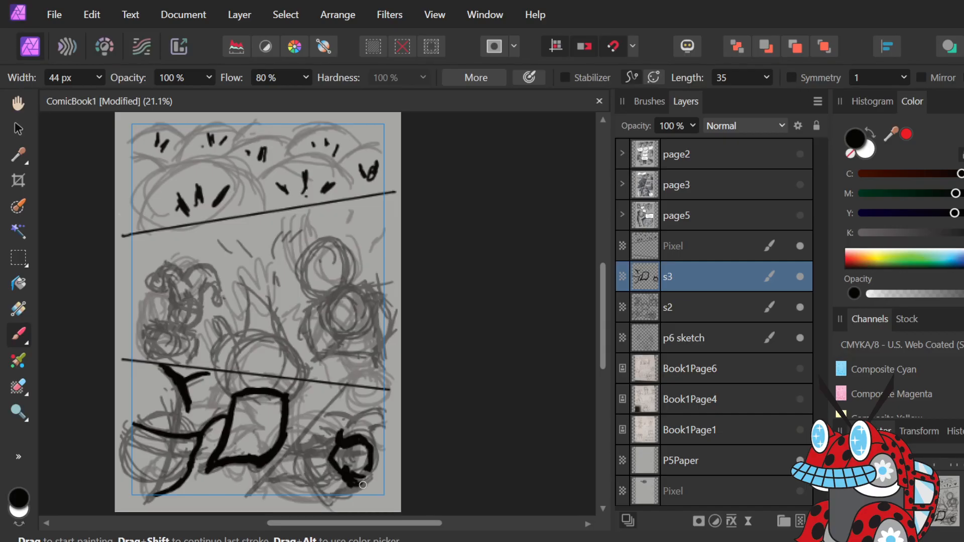
mouse_move(363, 484)
mouse_down()
mouse_move(371, 486)
mouse_move(371, 468)
mouse_up()
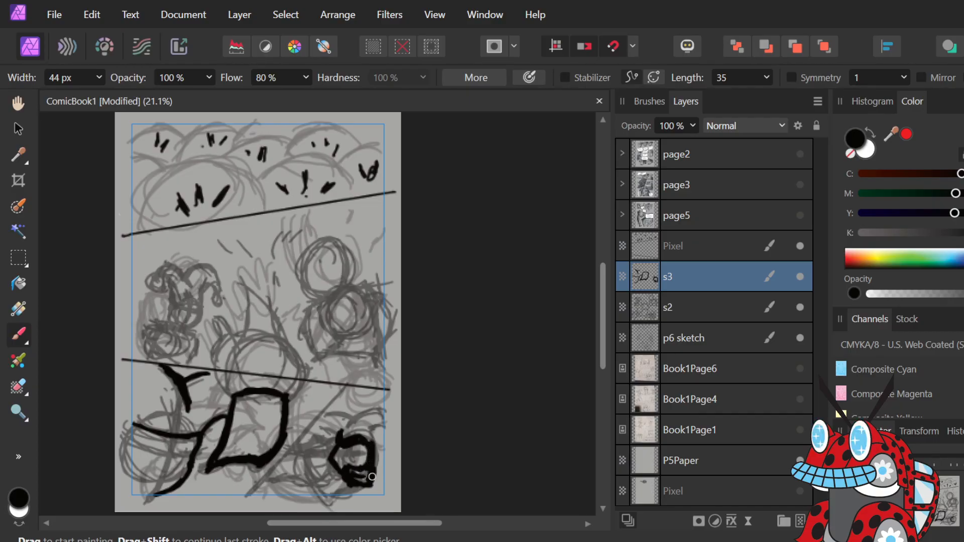
mouse_move(371, 481)
mouse_down()
mouse_move(379, 438)
mouse_move(356, 427)
mouse_move(339, 436)
mouse_move(363, 428)
mouse_move(340, 437)
mouse_move(368, 431)
mouse_move(351, 437)
mouse_move(376, 433)
mouse_up()
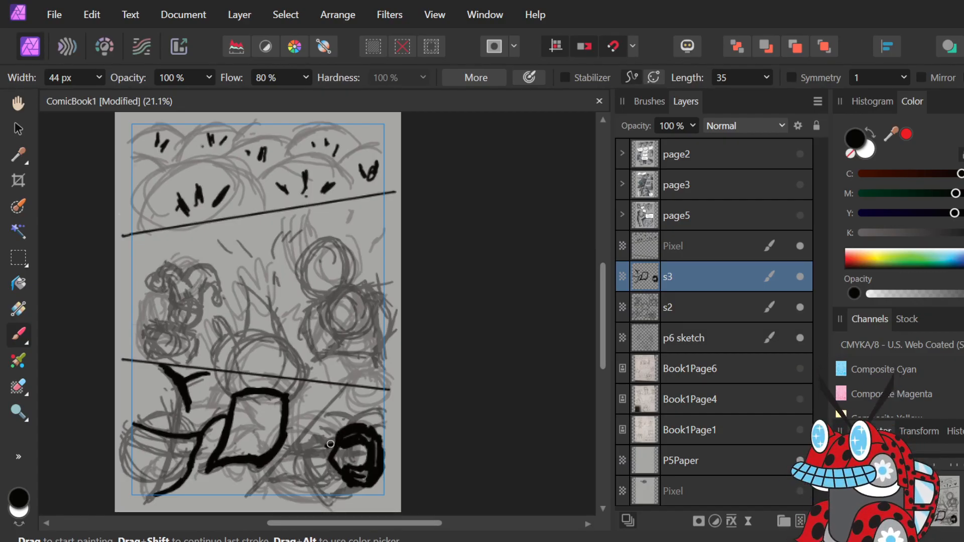
mouse_move(327, 439)
mouse_down()
mouse_move(315, 435)
mouse_move(304, 449)
mouse_move(306, 471)
mouse_up()
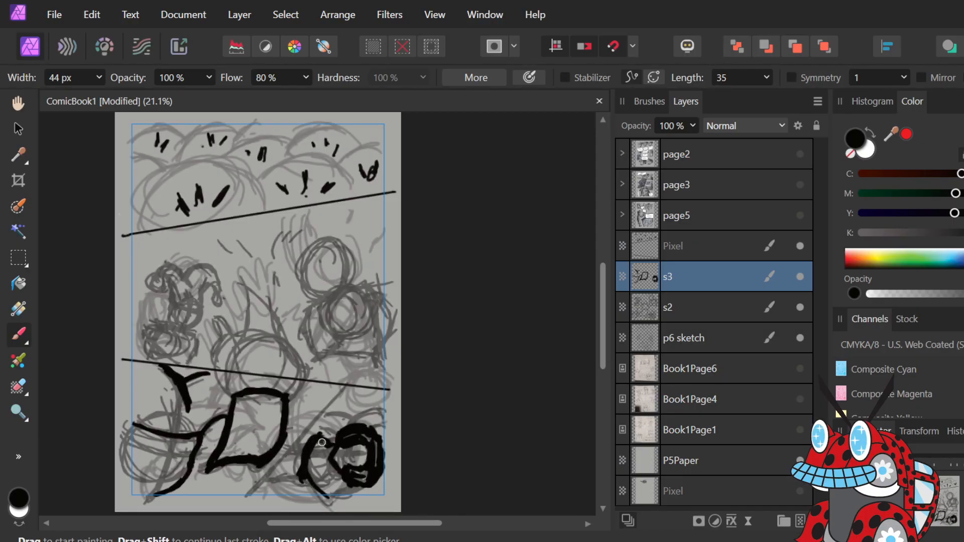
key(ctrl+z)
key(ctrl+z)
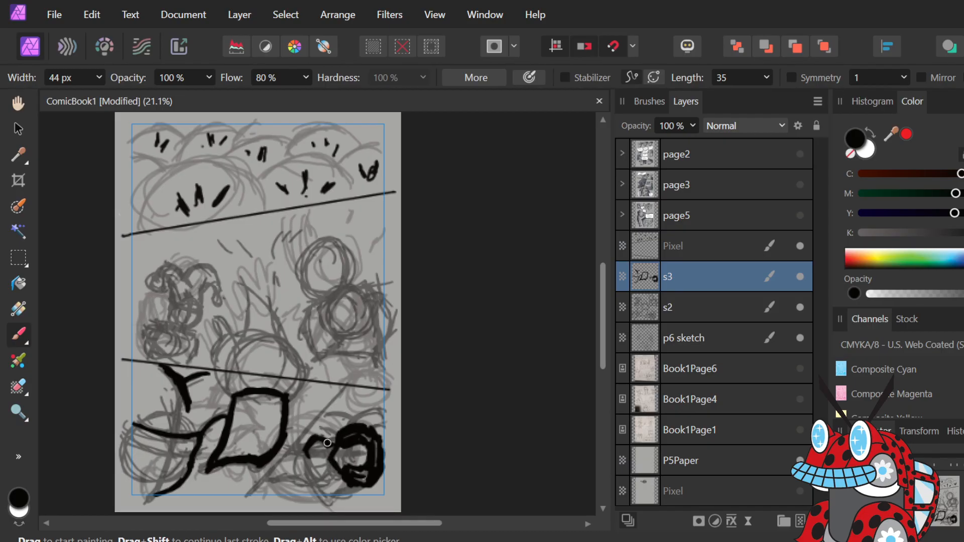
mouse_move(309, 460)
mouse_down()
mouse_move(323, 489)
mouse_move(321, 482)
mouse_move(358, 483)
mouse_move(364, 495)
mouse_up()
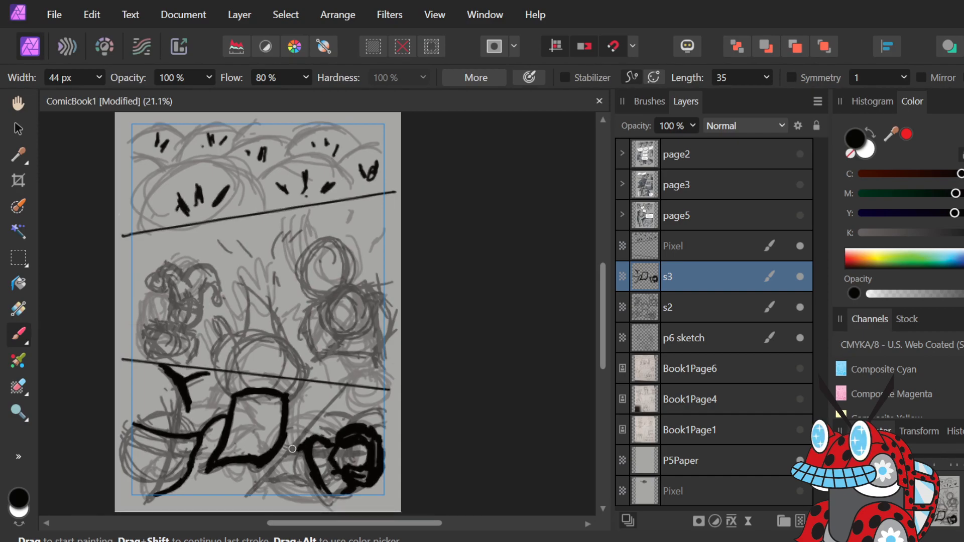
Ink a thick diagonal line between the bottom panel's square shape and round head, with a short stroke beside its lower end.
drag(242, 500, 291, 443)
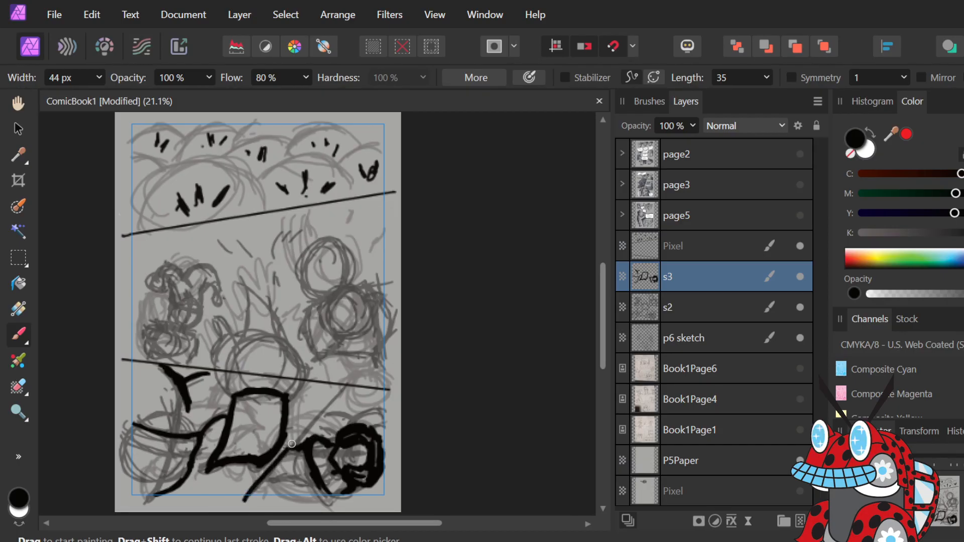
drag(248, 496, 305, 432)
drag(273, 480, 331, 401)
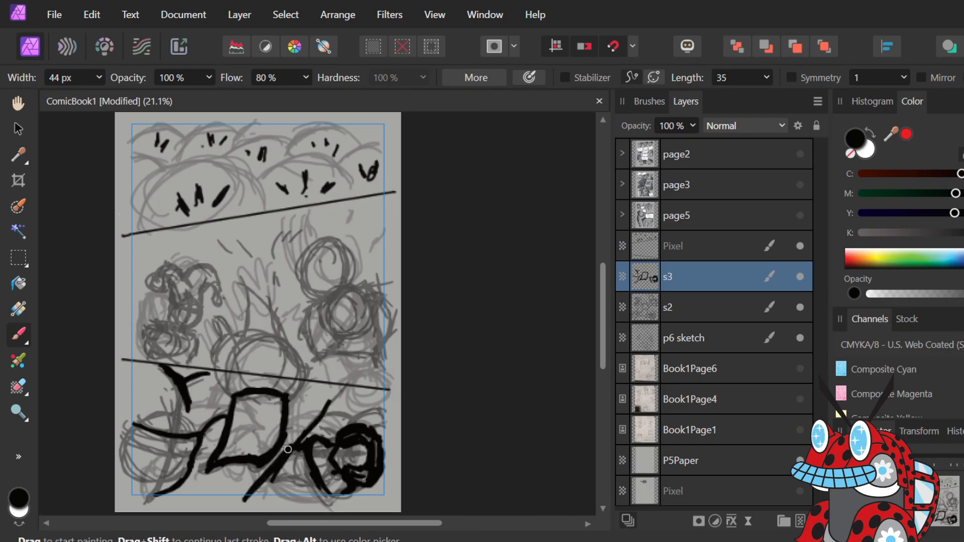
drag(288, 451, 350, 380)
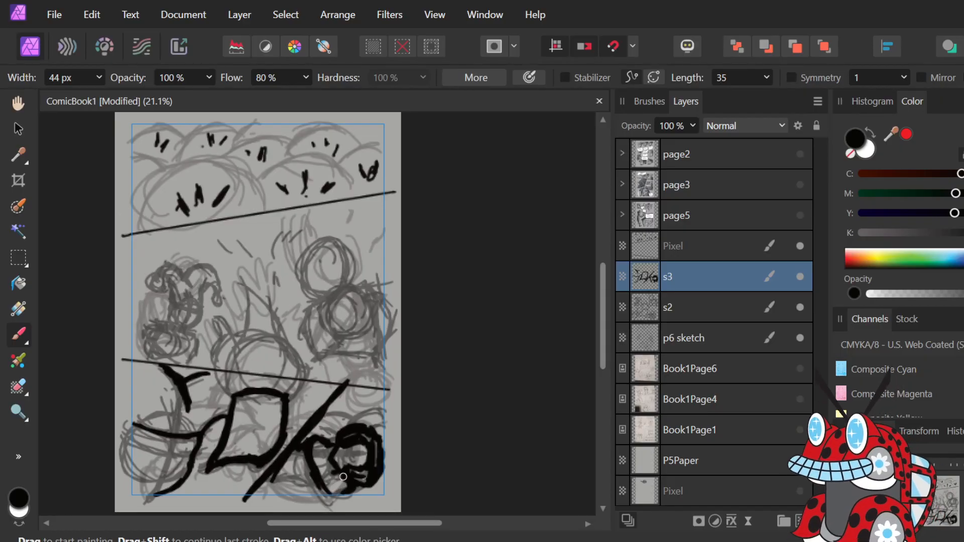
drag(294, 481, 305, 484)
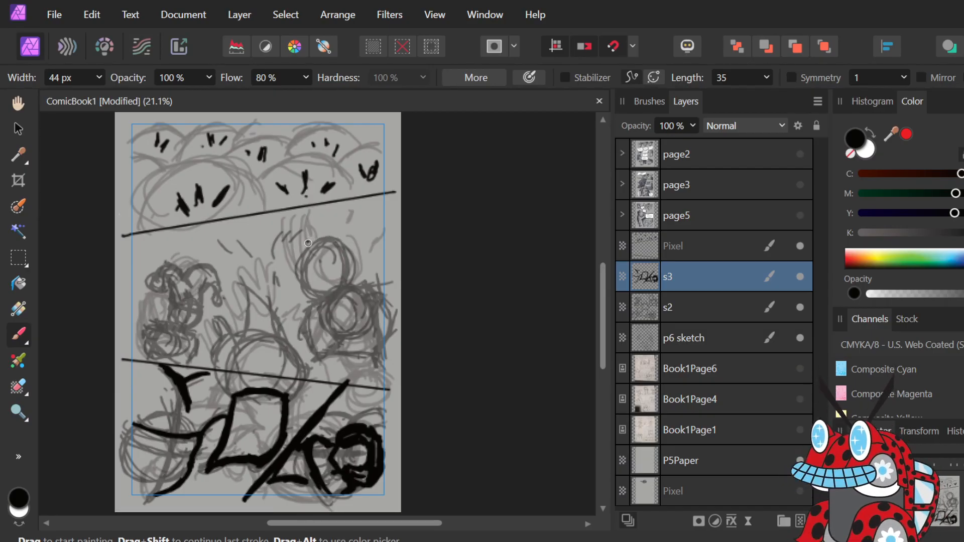
drag(317, 230, 324, 288)
drag(313, 251, 337, 307)
mouse_move(293, 277)
mouse_down()
mouse_move(361, 246)
mouse_move(351, 226)
mouse_move(365, 250)
mouse_move(357, 225)
mouse_move(374, 259)
mouse_move(363, 282)
mouse_move(344, 280)
mouse_move(351, 266)
mouse_move(367, 291)
mouse_move(370, 247)
mouse_move(357, 292)
mouse_up()
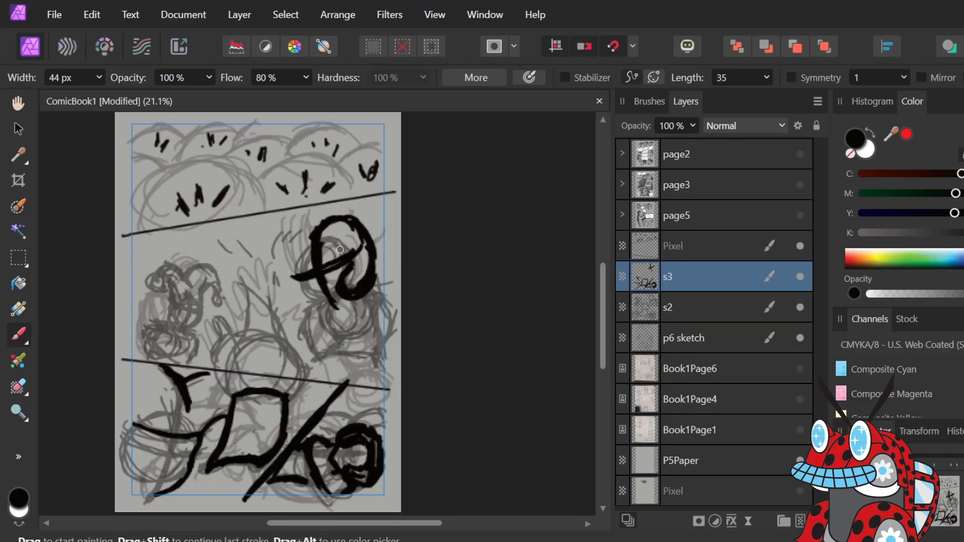
mouse_move(315, 229)
mouse_down()
mouse_move(300, 249)
mouse_move(314, 231)
mouse_move(286, 234)
mouse_move(314, 235)
mouse_move(276, 260)
mouse_up()
mouse_move(315, 235)
mouse_down()
mouse_move(284, 251)
mouse_move(325, 239)
mouse_move(295, 230)
mouse_move(287, 276)
mouse_up()
mouse_move(288, 243)
mouse_down()
mouse_move(287, 294)
mouse_move(277, 256)
mouse_move(294, 295)
mouse_move(284, 271)
mouse_move(280, 298)
mouse_move(284, 280)
mouse_move(299, 300)
mouse_move(277, 302)
mouse_move(293, 290)
mouse_move(290, 308)
mouse_move(279, 292)
mouse_move(307, 301)
mouse_up()
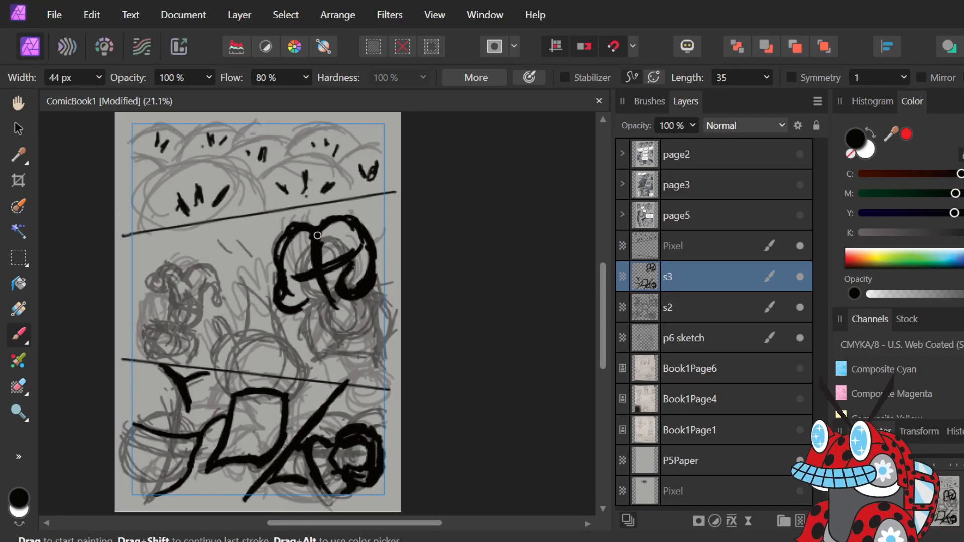
mouse_move(312, 231)
mouse_down()
mouse_move(282, 256)
mouse_move(298, 231)
mouse_move(279, 286)
mouse_up()
click(258, 292)
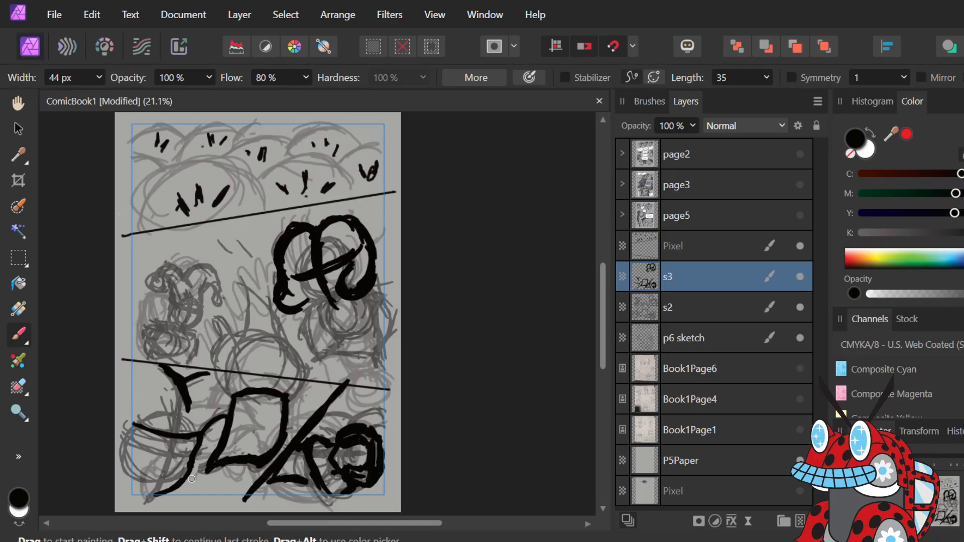
key(ctrl+z)
key(ctrl+z)
key(ctrl+z)
key(ctrl+z)
key(ctrl+z)
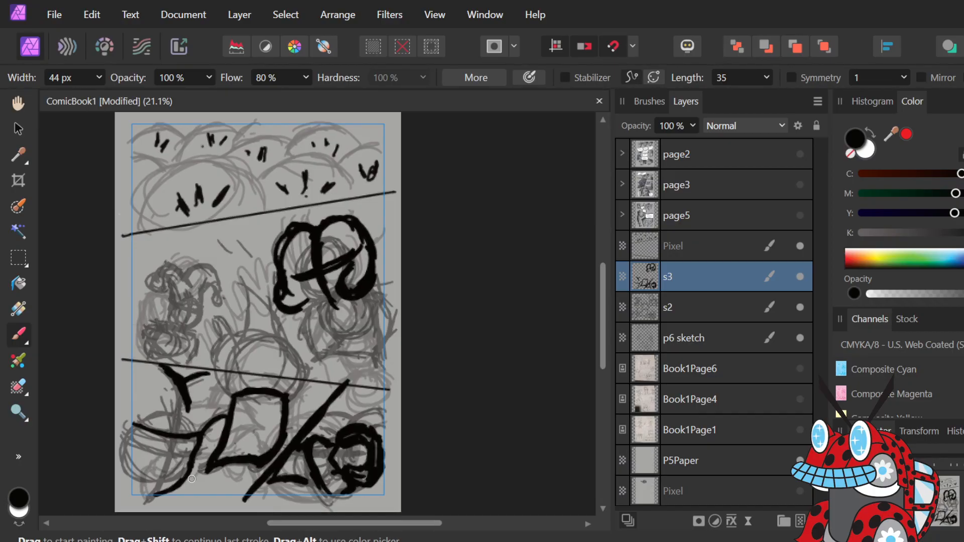
key(ctrl+z)
key(ctrl+z)
key(ctrl+z)
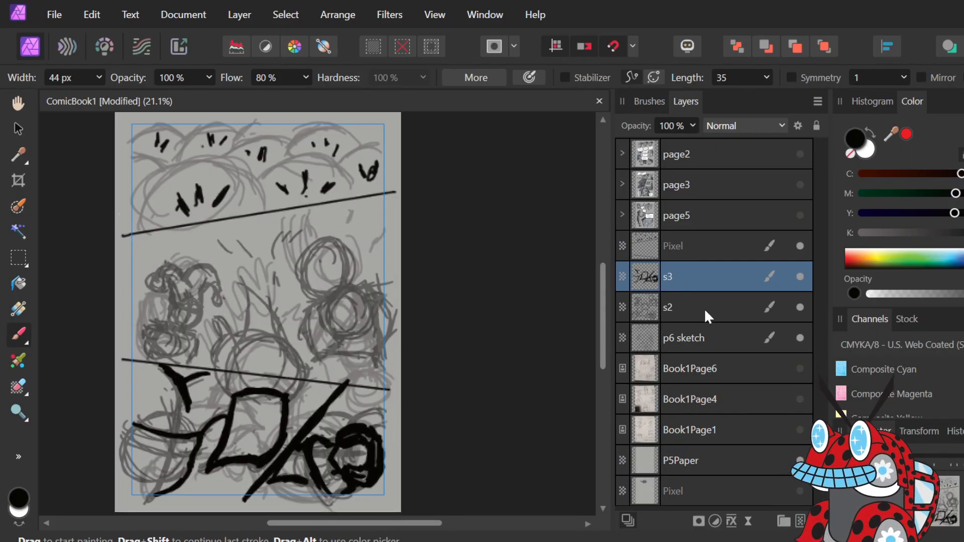
Move the s2 sketch layer slightly left and down on the page, and deselect it.
click(684, 308)
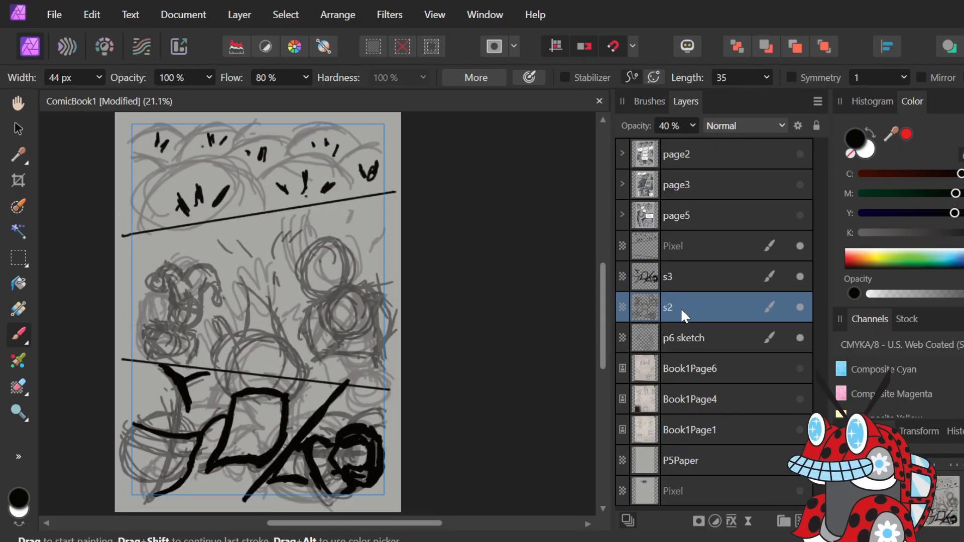
key(v)
mouse_move(352, 324)
mouse_down()
mouse_move(342, 320)
mouse_move(350, 324)
mouse_up()
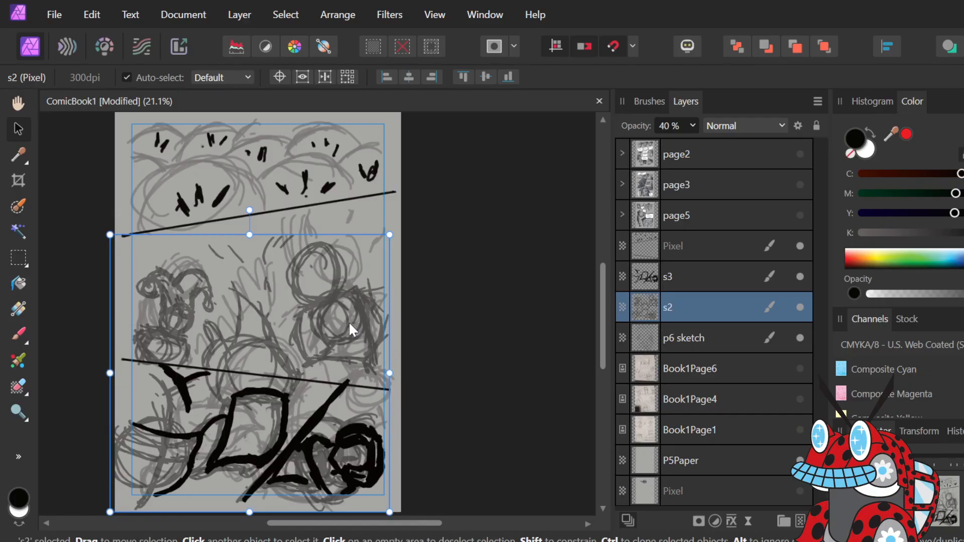
click(486, 297)
Ink the small jester's two-pointed hat, round head and body at the middle panel's left side on layer s3.
key(b)
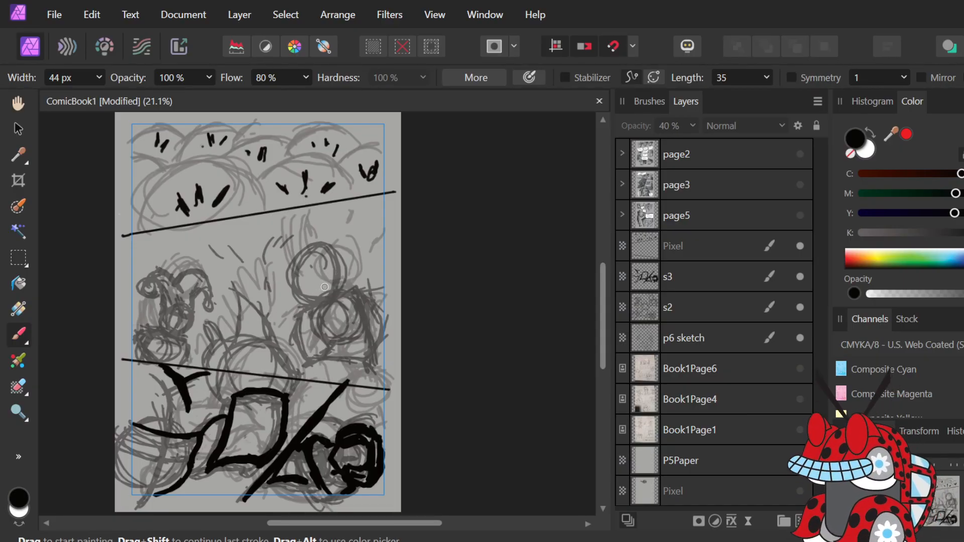
click(702, 275)
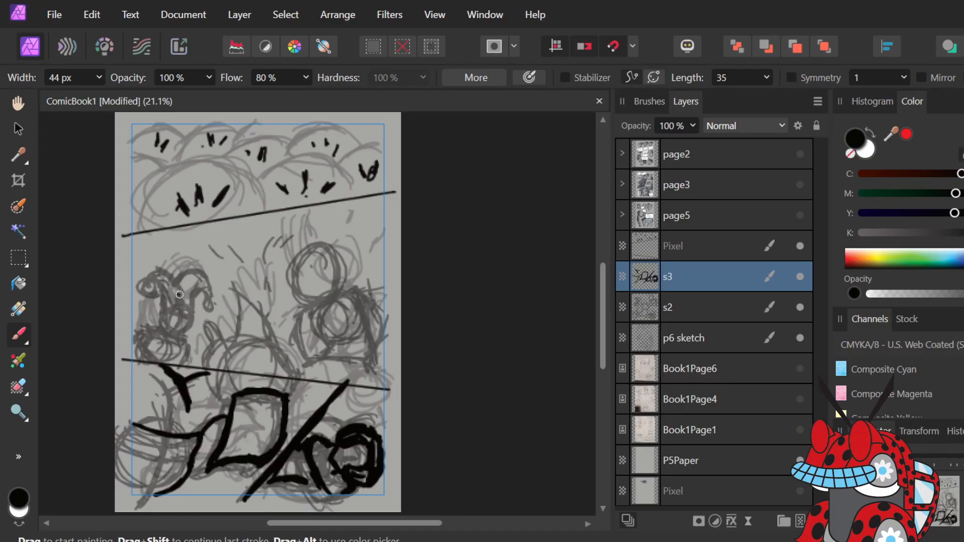
mouse_move(167, 309)
mouse_down()
mouse_move(196, 313)
mouse_move(213, 295)
mouse_move(165, 267)
mouse_move(134, 304)
mouse_move(164, 309)
mouse_up()
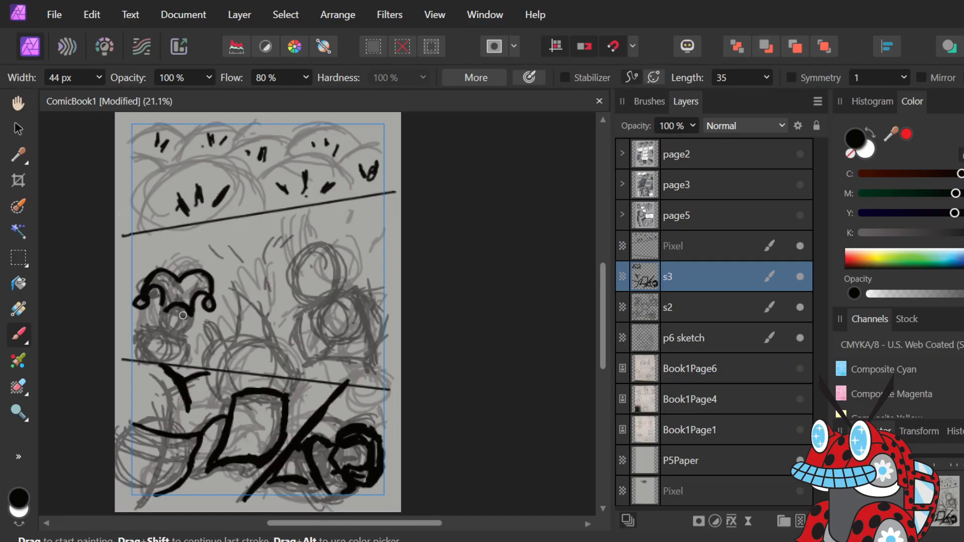
drag(200, 295, 186, 313)
drag(183, 319, 195, 314)
drag(163, 322, 166, 325)
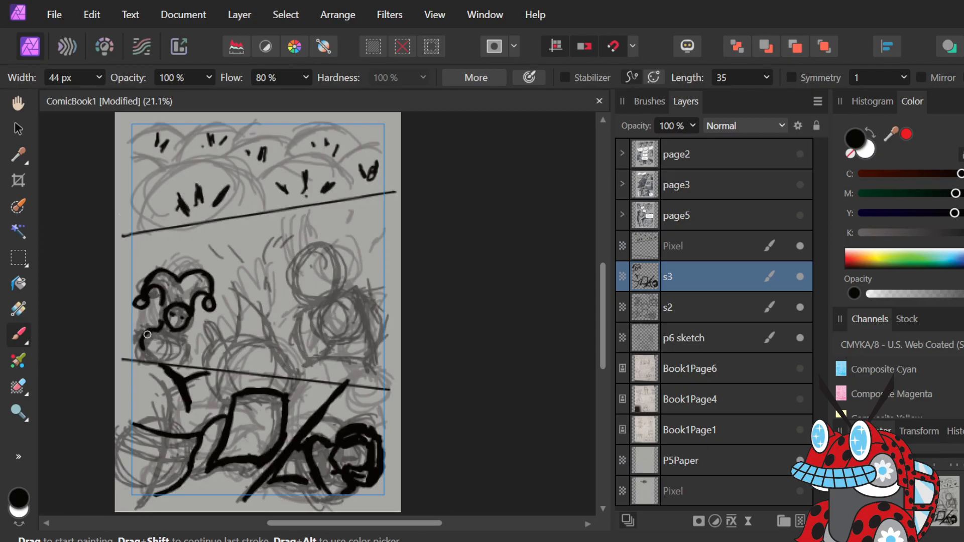
drag(144, 349, 155, 357)
drag(188, 343, 187, 342)
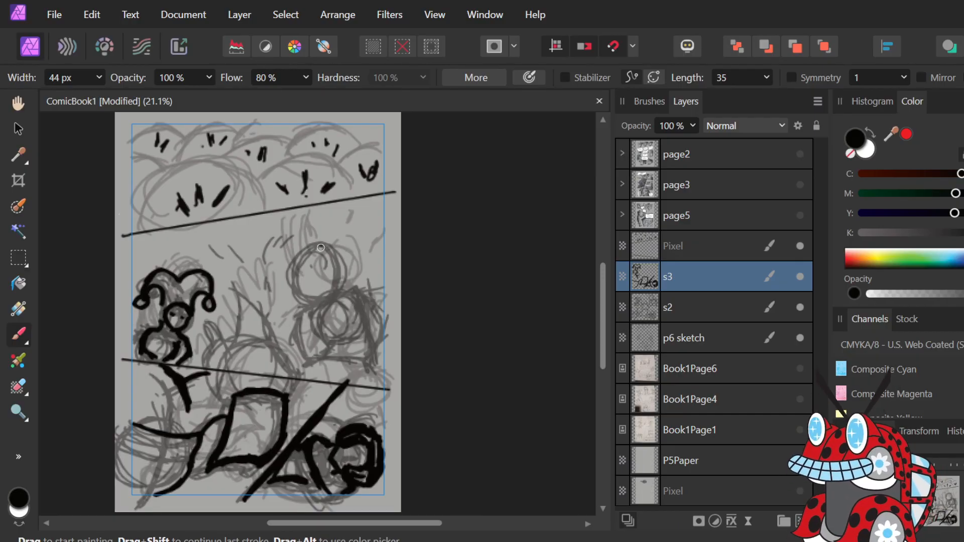
Ink the right lobe of the larger figure's headpiece in the middle panel, with inner curves and a slanted stroke across the face.
mouse_move(312, 240)
mouse_down()
mouse_move(322, 307)
mouse_move(311, 246)
mouse_move(321, 306)
mouse_move(321, 218)
mouse_move(346, 230)
mouse_move(333, 221)
mouse_move(364, 266)
mouse_move(359, 302)
mouse_move(361, 290)
mouse_move(346, 302)
mouse_move(329, 289)
mouse_move(345, 251)
mouse_up()
key(ctrl+z)
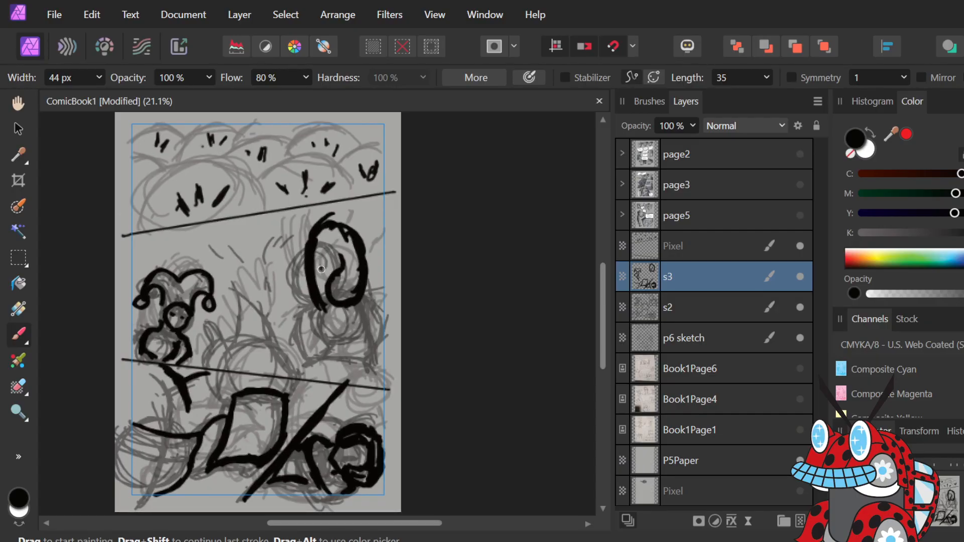
drag(320, 271, 322, 258)
key(ctrl+z)
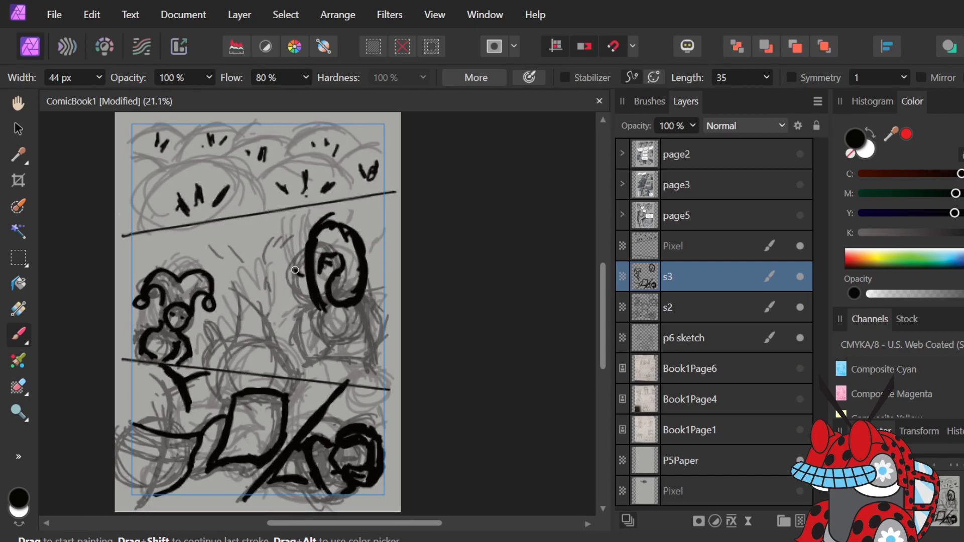
drag(290, 274, 351, 244)
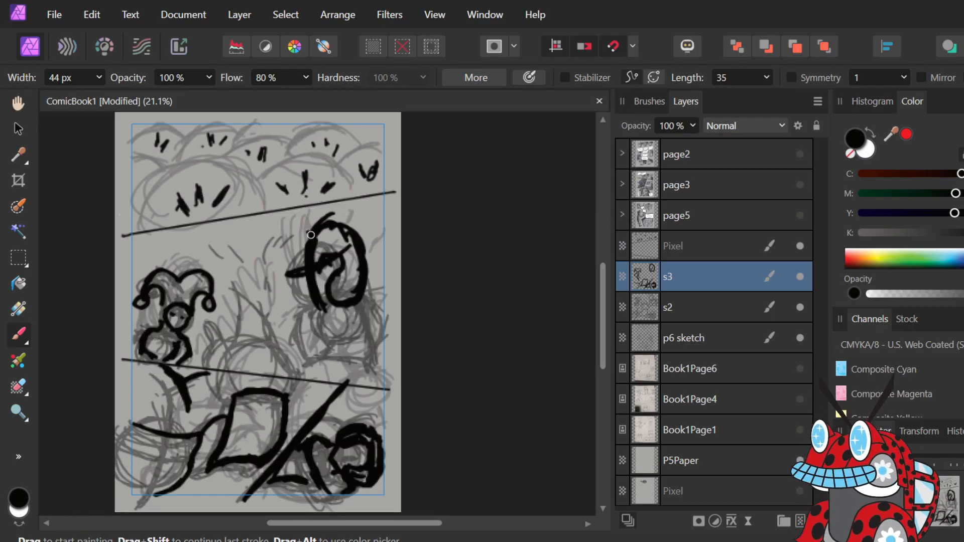
Ink the headpiece's left lobe and the lower face outline between both lobes with the 44 px brush.
mouse_move(311, 234)
mouse_down()
mouse_move(281, 255)
mouse_move(295, 234)
mouse_move(277, 267)
mouse_move(295, 240)
mouse_move(285, 272)
mouse_move(284, 250)
mouse_move(285, 287)
mouse_move(278, 262)
mouse_move(284, 281)
mouse_move(272, 297)
mouse_move(281, 288)
mouse_move(282, 312)
mouse_move(277, 288)
mouse_move(292, 309)
mouse_move(277, 296)
mouse_move(292, 304)
mouse_move(273, 306)
mouse_move(298, 311)
mouse_up()
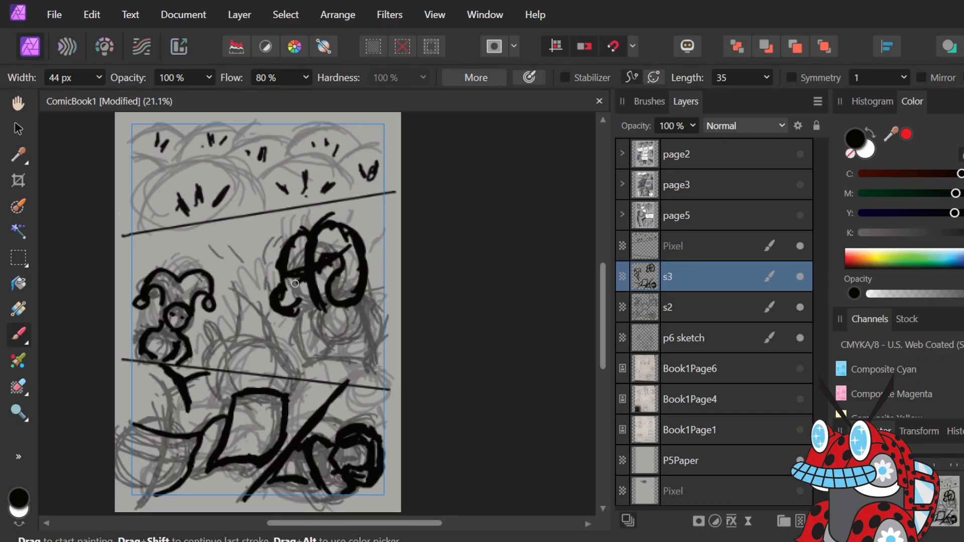
mouse_move(292, 285)
mouse_down()
mouse_move(312, 307)
mouse_move(299, 304)
mouse_move(333, 294)
mouse_up()
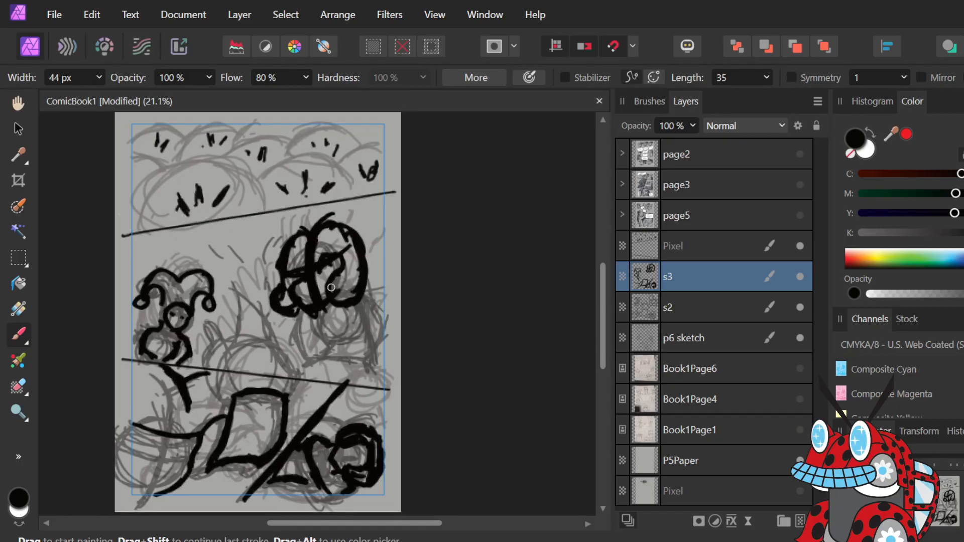
key(e)
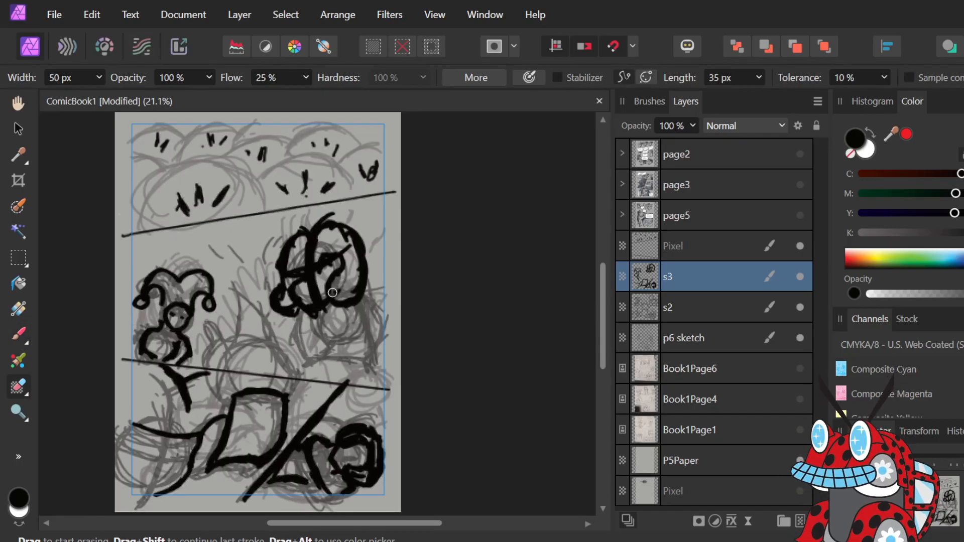
key(b)
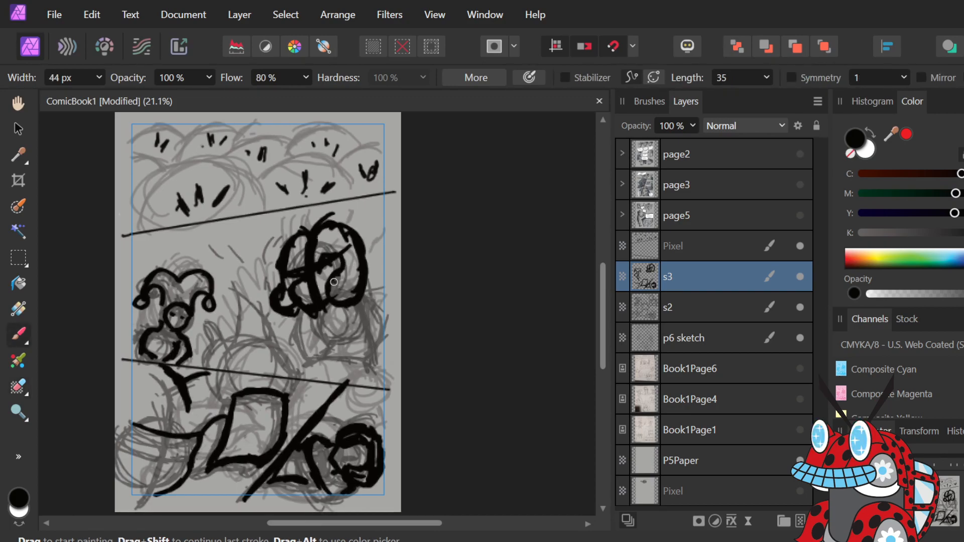
mouse_move(332, 275)
mouse_down()
mouse_move(336, 303)
mouse_move(344, 290)
mouse_up()
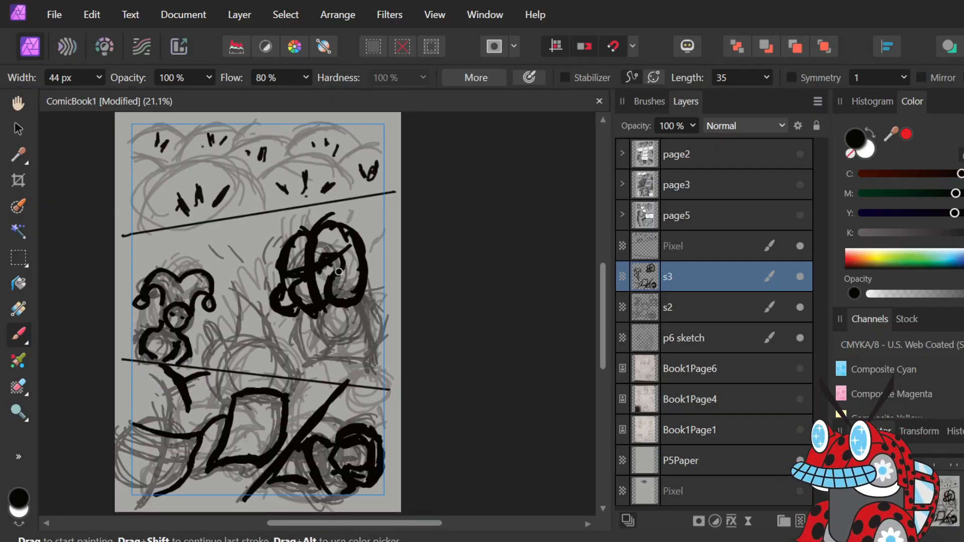
Review the finished page5 and page3 artwork by temporarily showing each group, and hide both again.
click(801, 214)
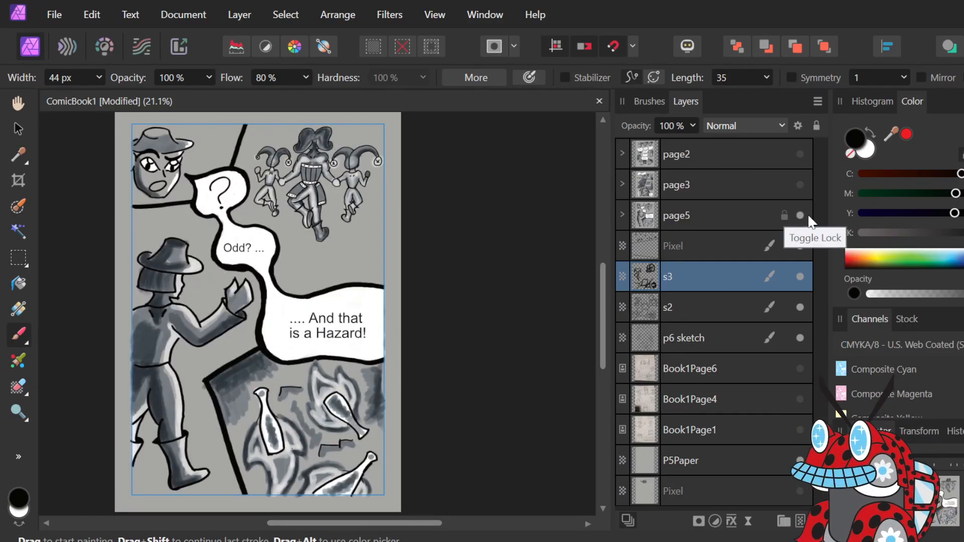
click(799, 184)
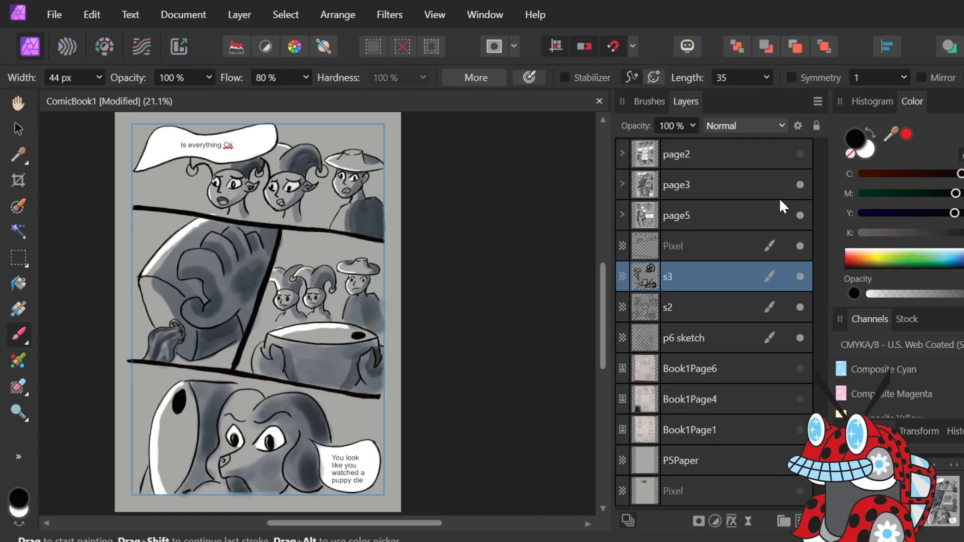
click(800, 214)
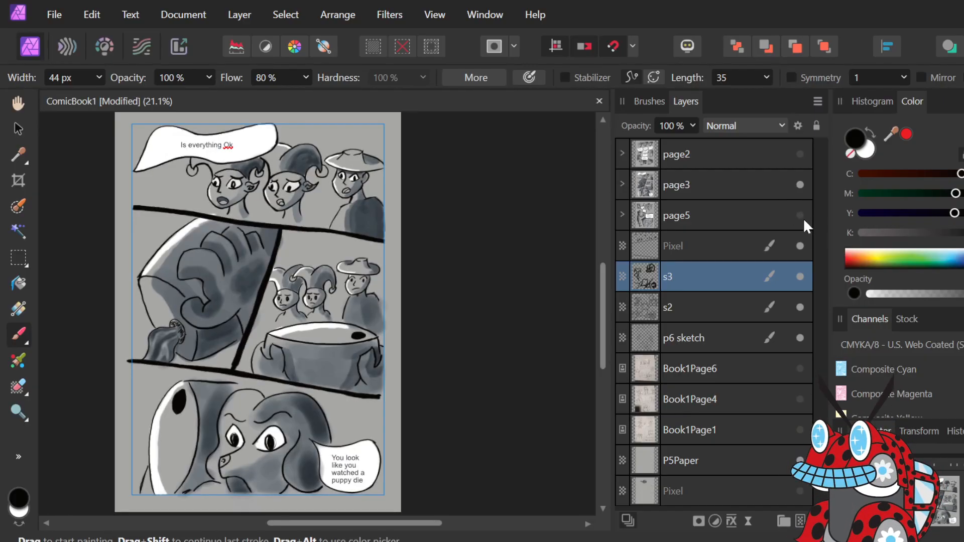
click(799, 184)
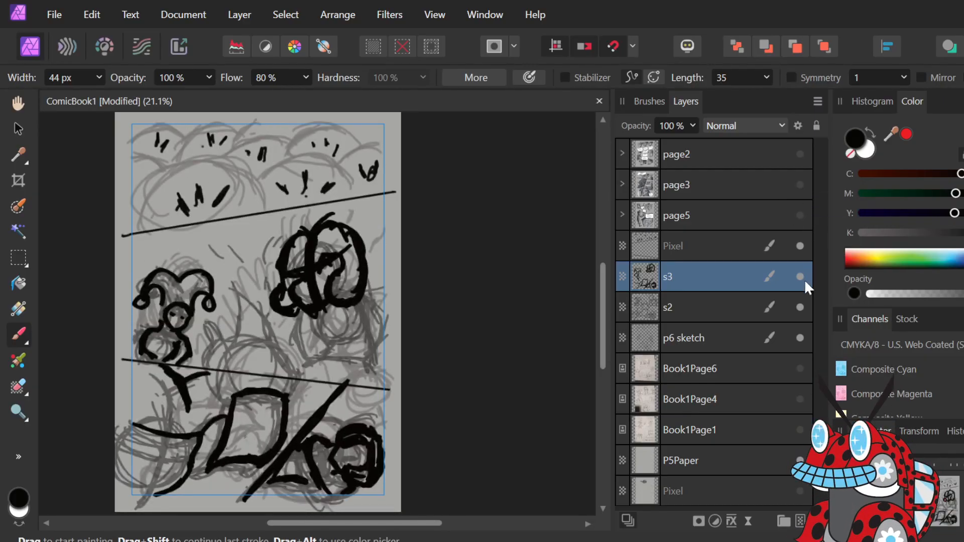
Hide the s2 sketch layer.
click(800, 307)
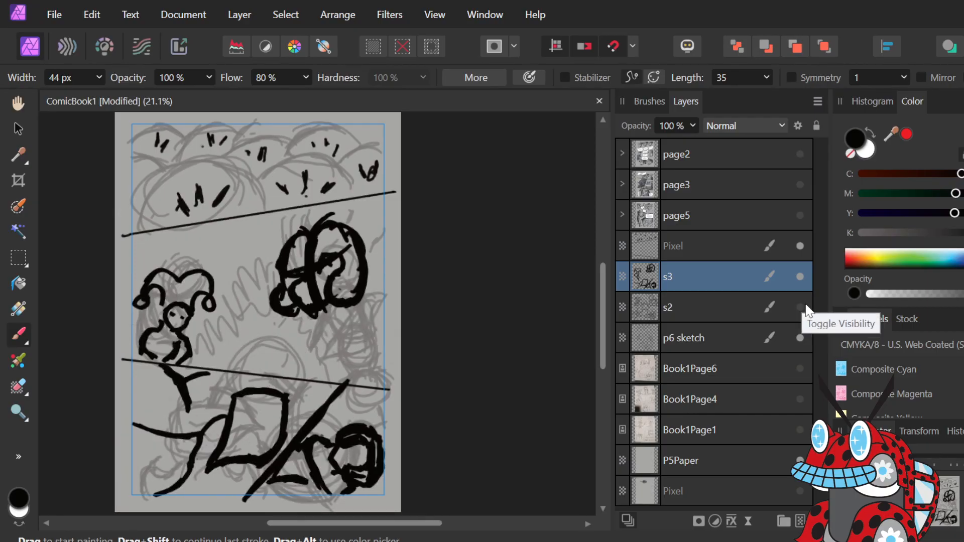
Show the s2 sketch layer again and keep s3 as the active layer for inking.
click(801, 306)
click(802, 308)
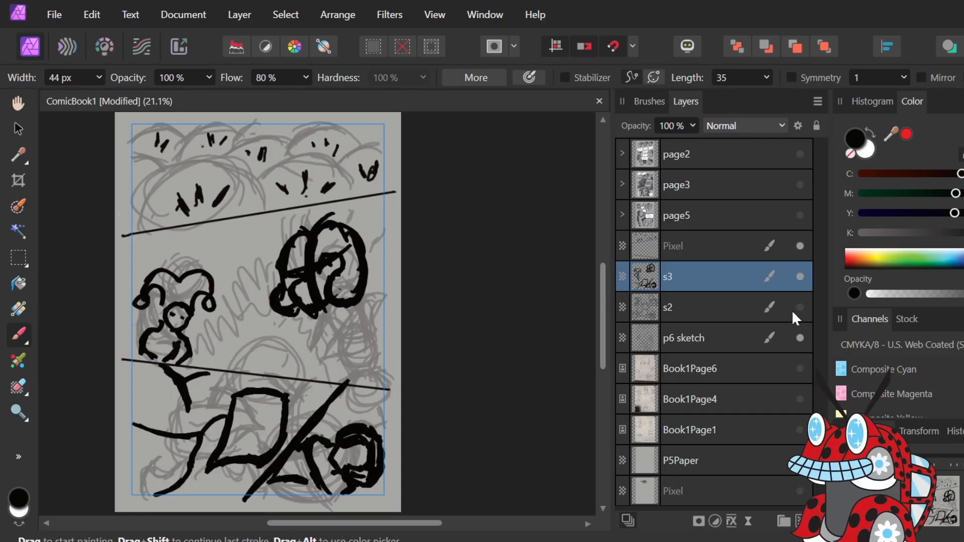
click(800, 307)
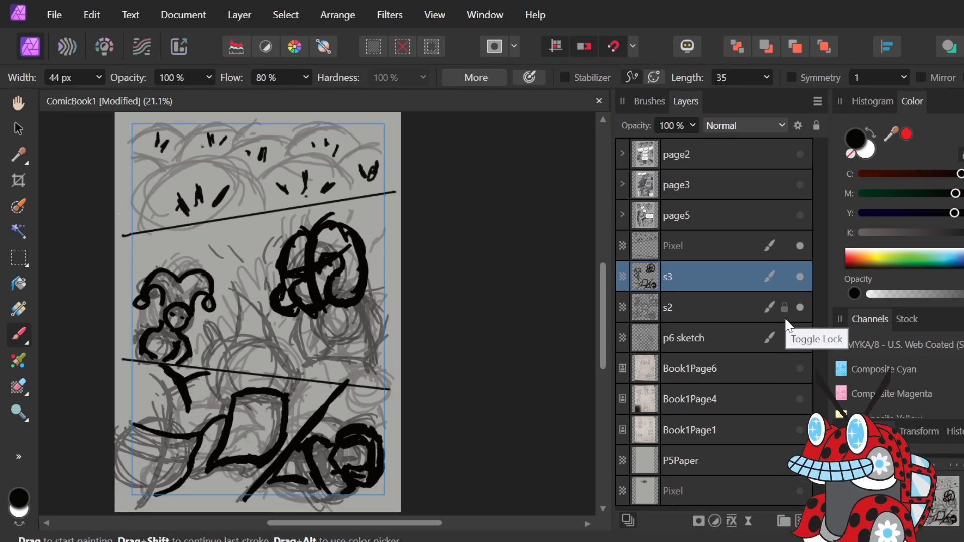
double_click(705, 276)
key(Return)
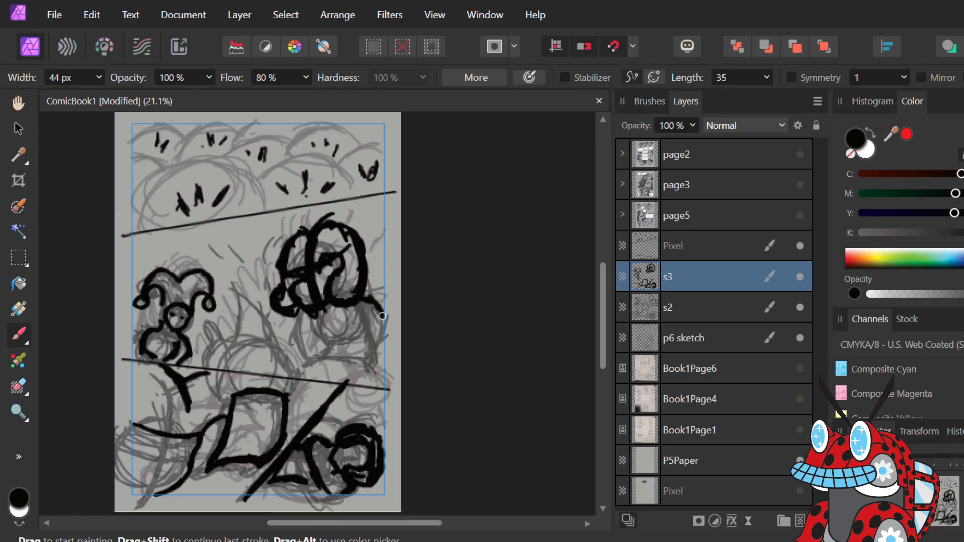
Ink the larger figure's right shoulder and outer arm, curving from the headpiece down to the panel's lower edge.
mouse_move(370, 301)
mouse_down()
mouse_move(391, 340)
mouse_move(373, 307)
mouse_move(377, 313)
mouse_up()
key(ctrl+z)
key(ctrl+z)
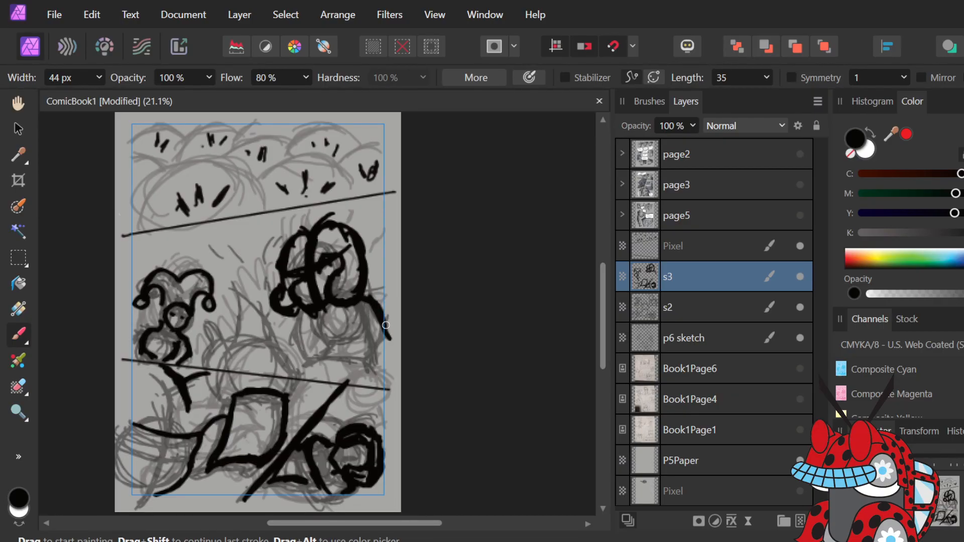
mouse_move(365, 300)
mouse_down()
mouse_move(374, 311)
mouse_move(369, 303)
mouse_move(368, 351)
mouse_move(375, 339)
mouse_up()
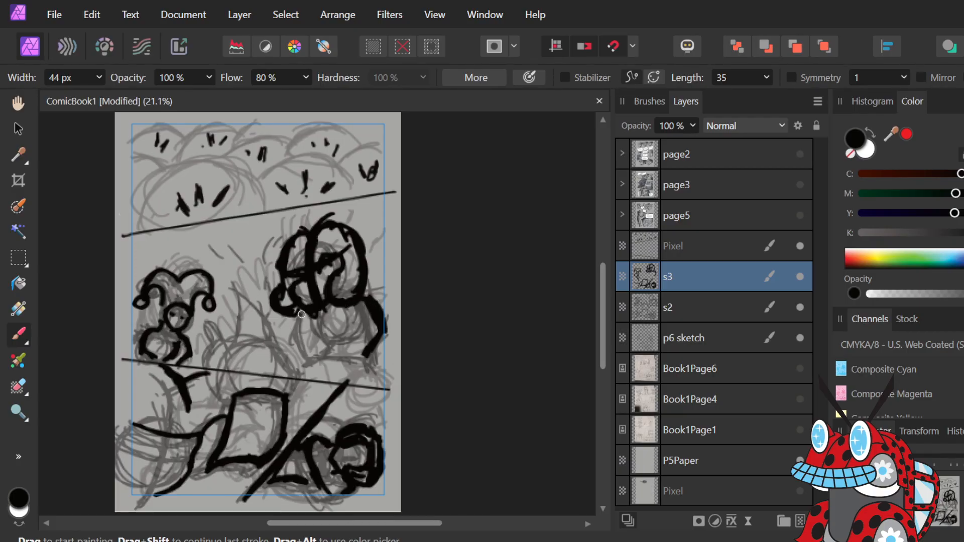
Try a slanted left shoulder stroke running inward beneath the larger figure's headpiece.
mouse_move(301, 315)
mouse_down()
mouse_move(312, 360)
mouse_move(299, 328)
mouse_up()
key(ctrl+z)
key(ctrl+z)
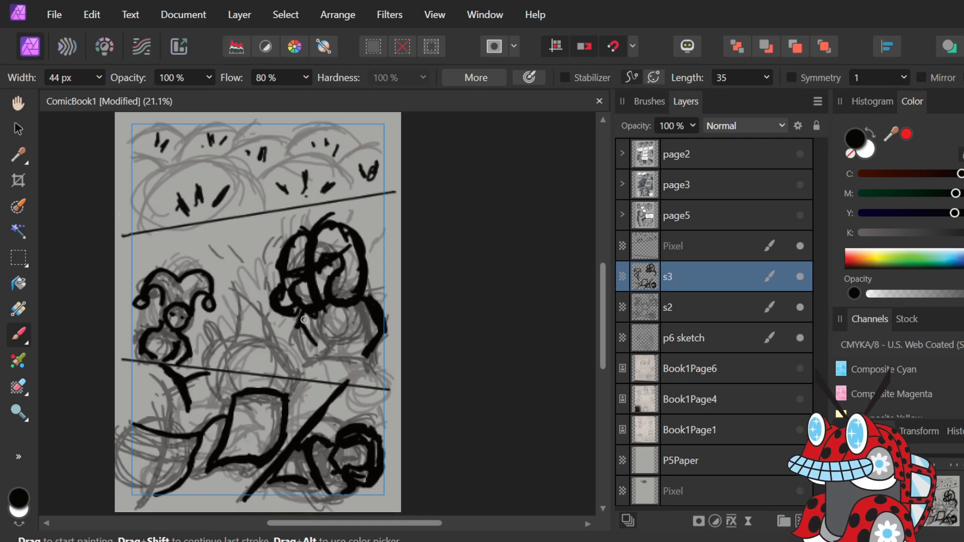
drag(302, 316, 314, 349)
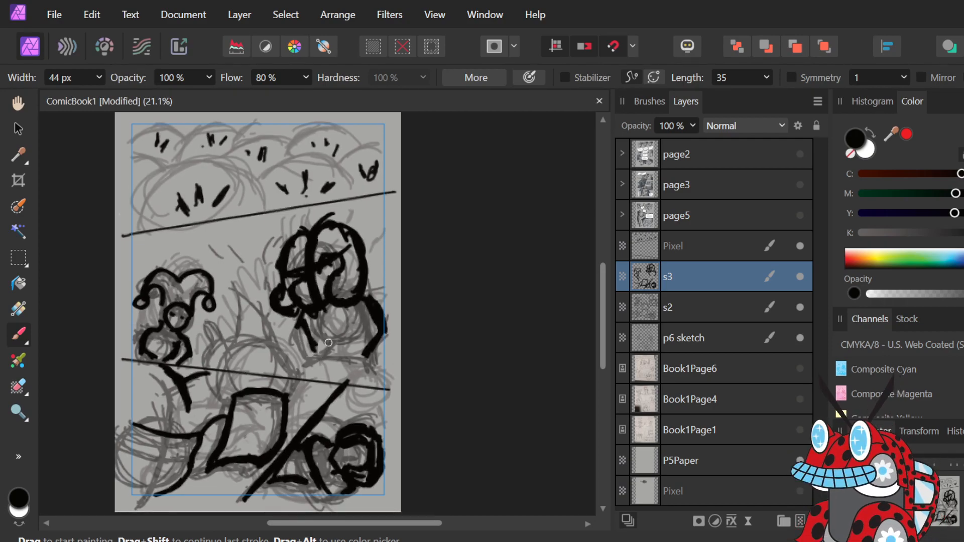
key(ctrl+z)
Ink the larger figure's bent left arm with inner and outer folds, and the angled inner edge of the right arm.
drag(297, 324, 308, 352)
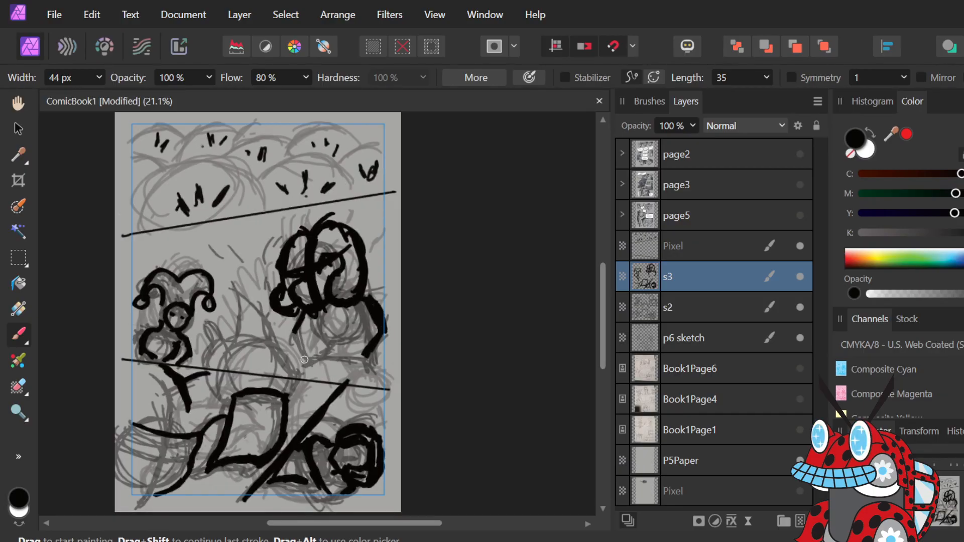
drag(297, 333, 308, 358)
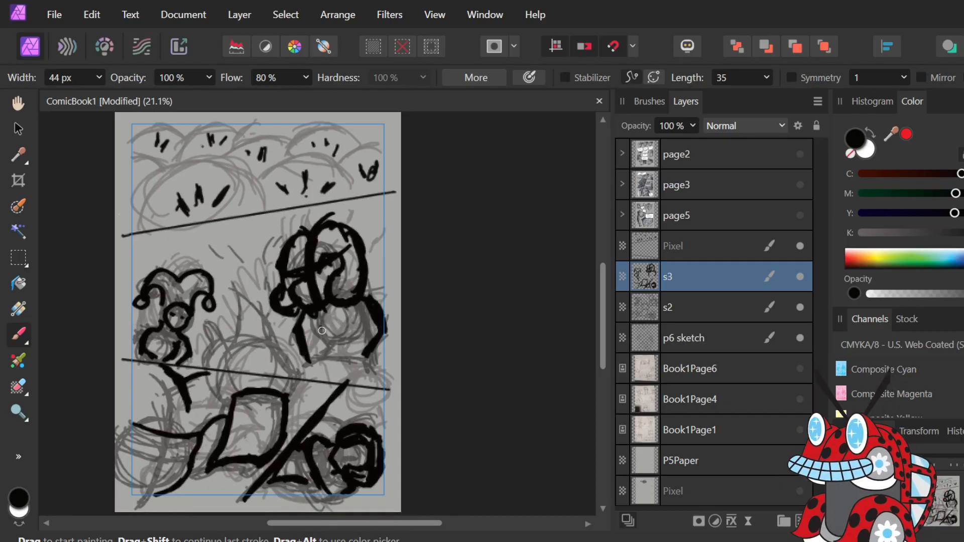
mouse_move(312, 327)
mouse_down()
mouse_move(334, 338)
mouse_move(323, 354)
mouse_up()
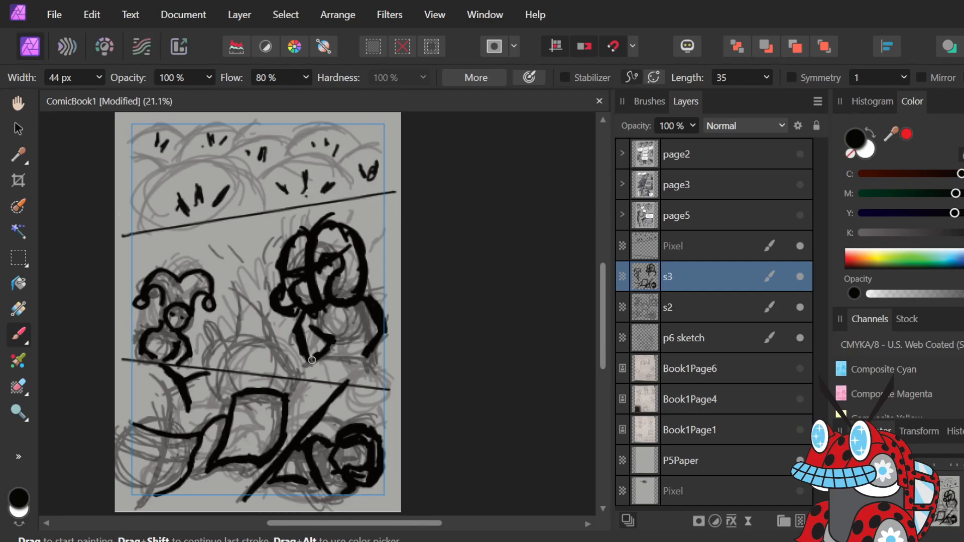
drag(312, 359, 304, 368)
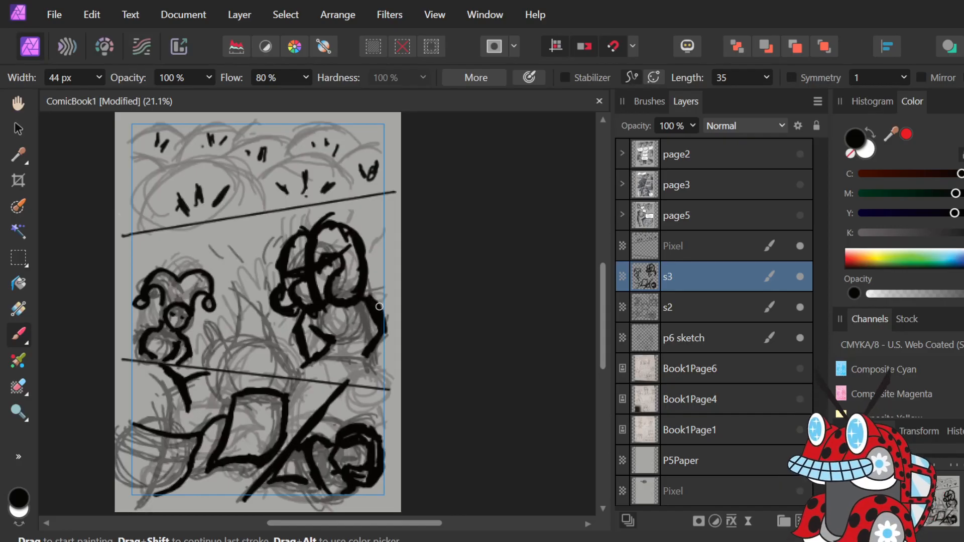
mouse_move(358, 320)
mouse_down()
mouse_move(367, 332)
mouse_move(336, 356)
mouse_up()
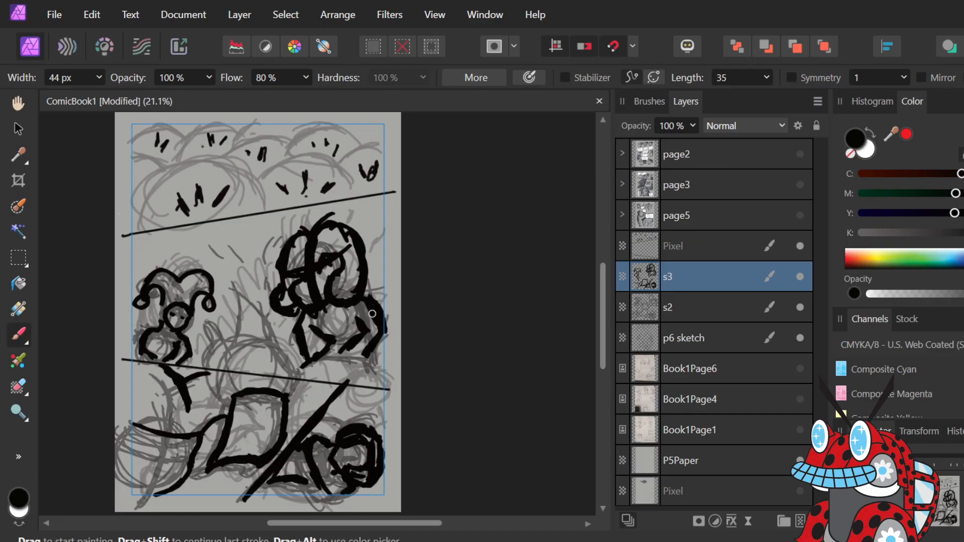
drag(309, 330, 320, 369)
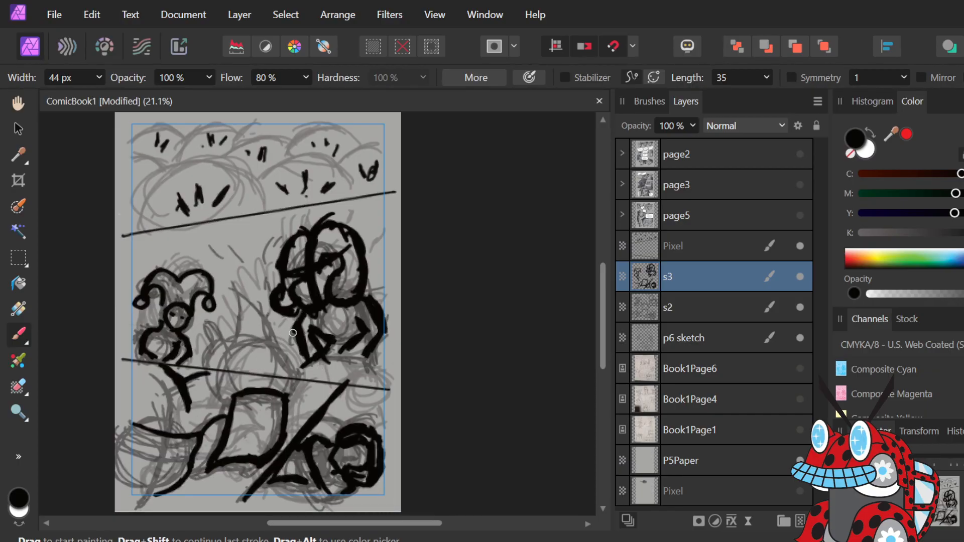
drag(288, 336, 303, 370)
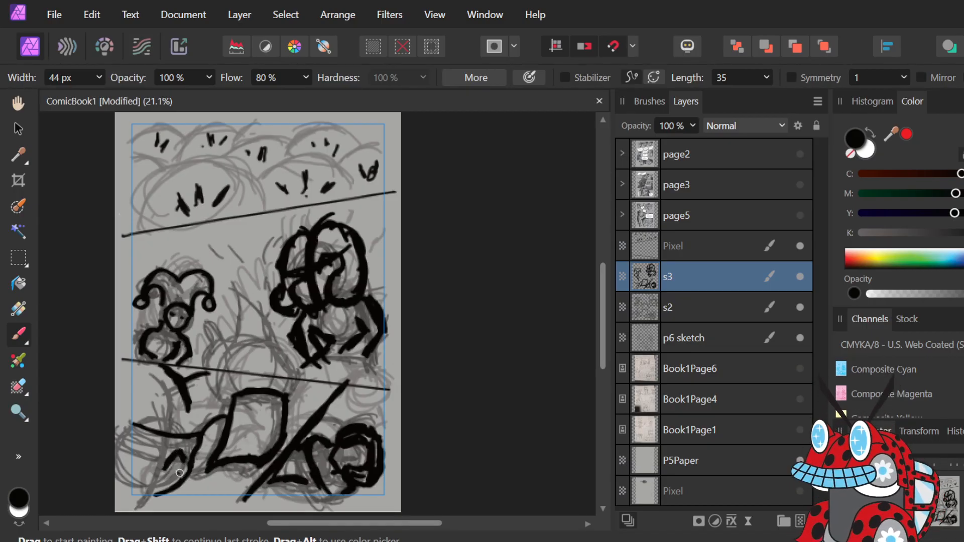
Ink two eye shapes on the bottom panel's left face and thicken its lower jaw curve, trimming excess ink with the 50 px eraser.
mouse_move(184, 459)
mouse_down()
mouse_move(157, 453)
mouse_move(155, 462)
mouse_move(150, 445)
mouse_move(151, 460)
mouse_move(146, 448)
mouse_move(129, 449)
mouse_move(145, 462)
mouse_up()
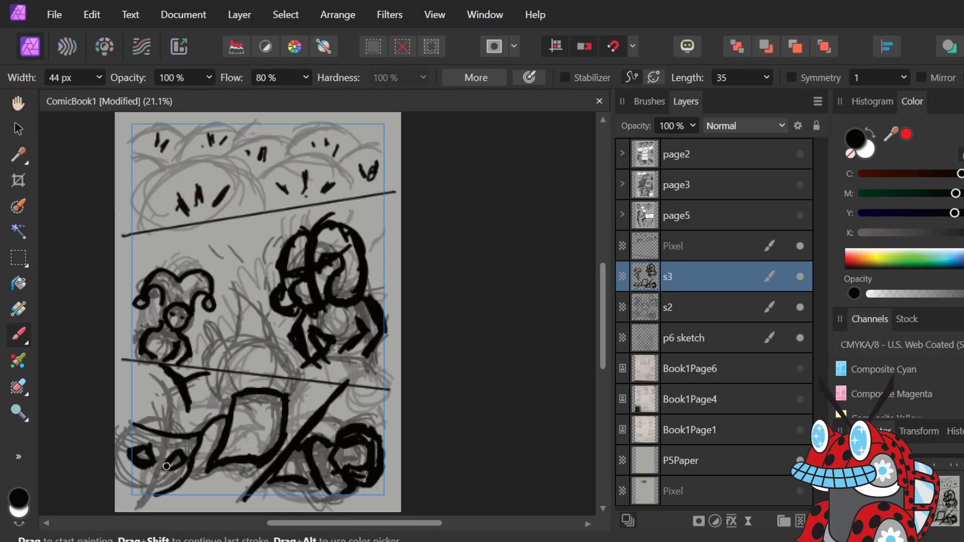
drag(165, 463, 157, 483)
mouse_move(195, 454)
mouse_down()
mouse_move(180, 490)
mouse_move(176, 482)
mouse_move(158, 501)
mouse_move(189, 487)
mouse_up()
key(e)
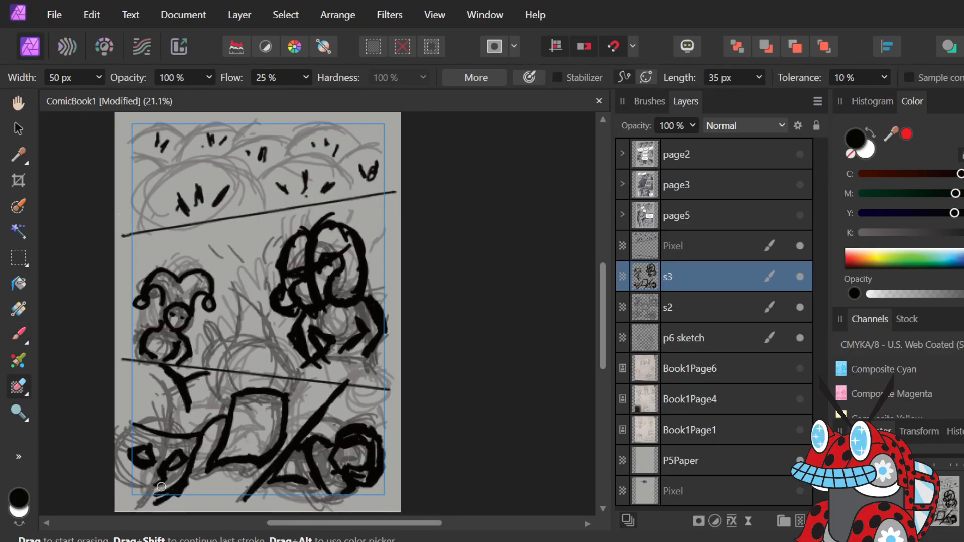
mouse_move(152, 494)
mouse_down()
mouse_move(200, 474)
mouse_move(175, 496)
mouse_up()
key(b)
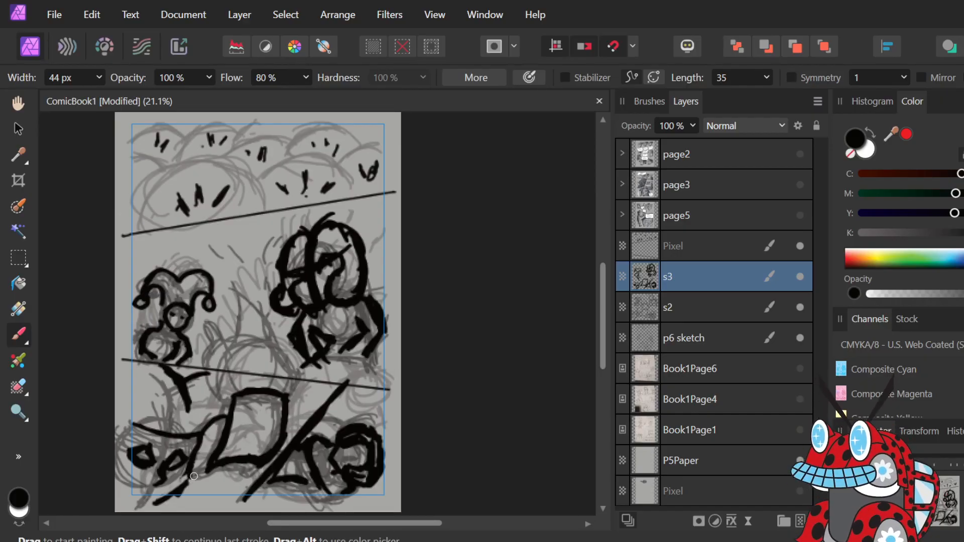
mouse_move(192, 473)
mouse_down()
mouse_move(200, 443)
mouse_move(203, 471)
mouse_move(197, 457)
mouse_move(197, 476)
mouse_move(164, 490)
mouse_move(178, 484)
mouse_move(190, 450)
mouse_move(191, 469)
mouse_move(144, 501)
mouse_up()
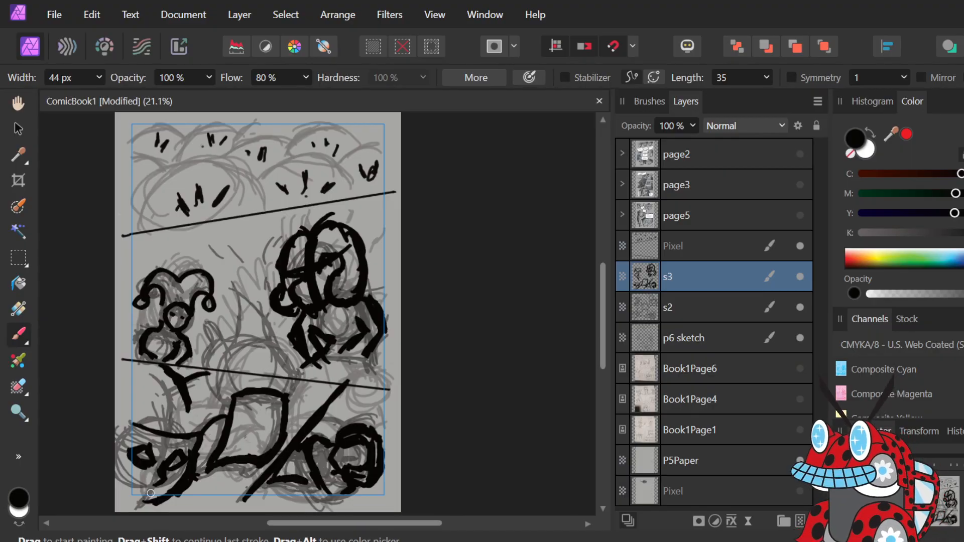
Ink a tall jagged spike shape between the two middle-panel figures, reaching down to the lower panel line.
mouse_move(229, 297)
mouse_down()
mouse_move(241, 327)
mouse_move(229, 344)
mouse_move(216, 336)
mouse_move(202, 360)
mouse_move(209, 338)
mouse_move(204, 366)
mouse_up()
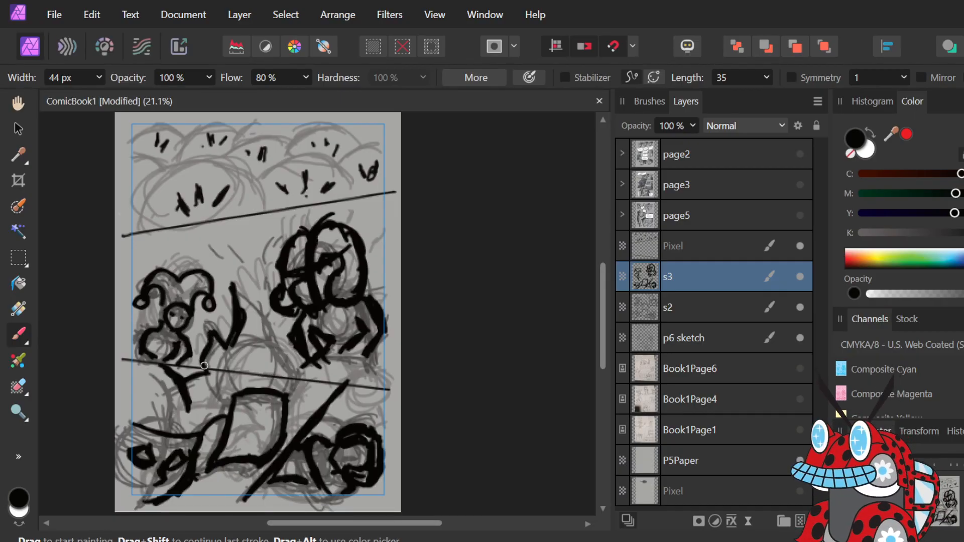
drag(233, 287, 269, 358)
drag(267, 323, 277, 370)
drag(277, 359, 287, 376)
key(ctrl+z)
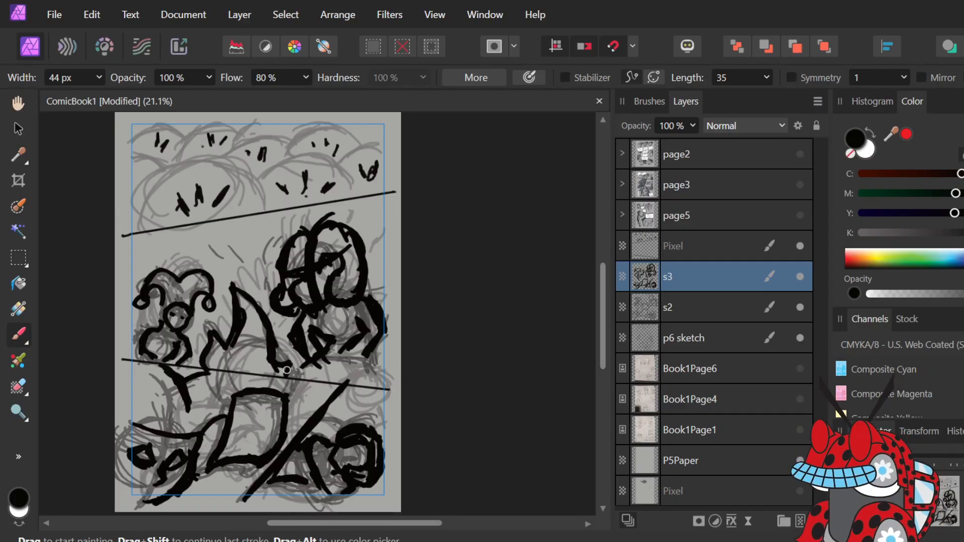
Hide the s2 sketch layer and add a new pixel layer directly above s3.
click(801, 308)
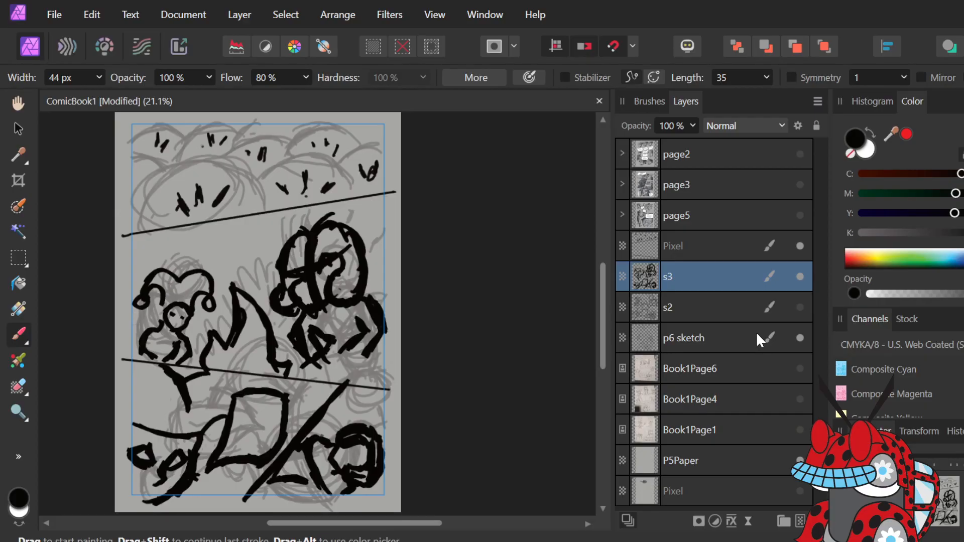
click(681, 314)
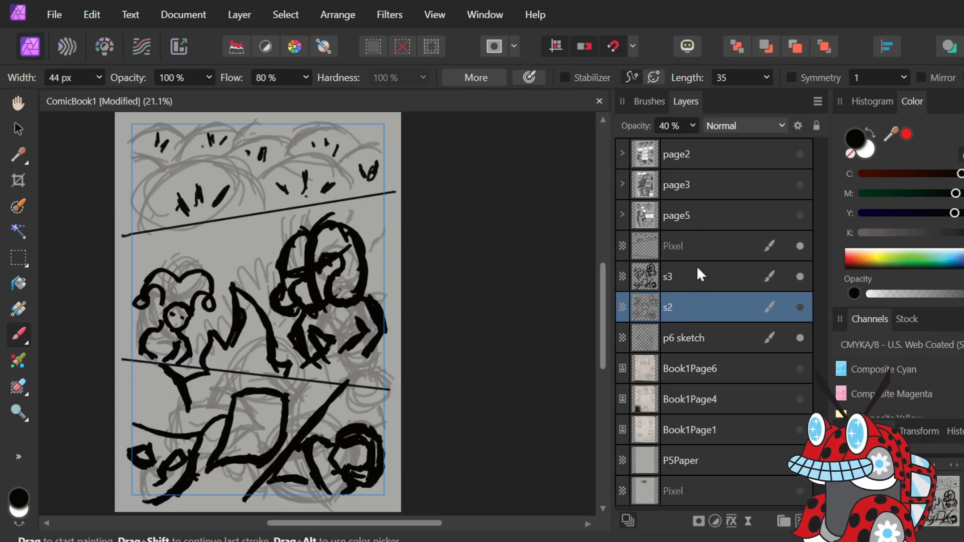
click(698, 278)
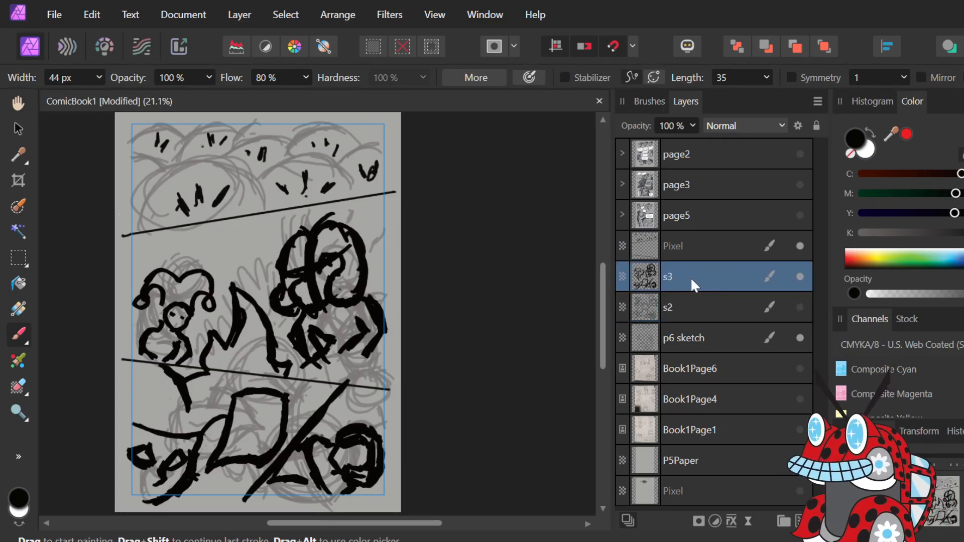
click(697, 308)
click(710, 272)
click(710, 246)
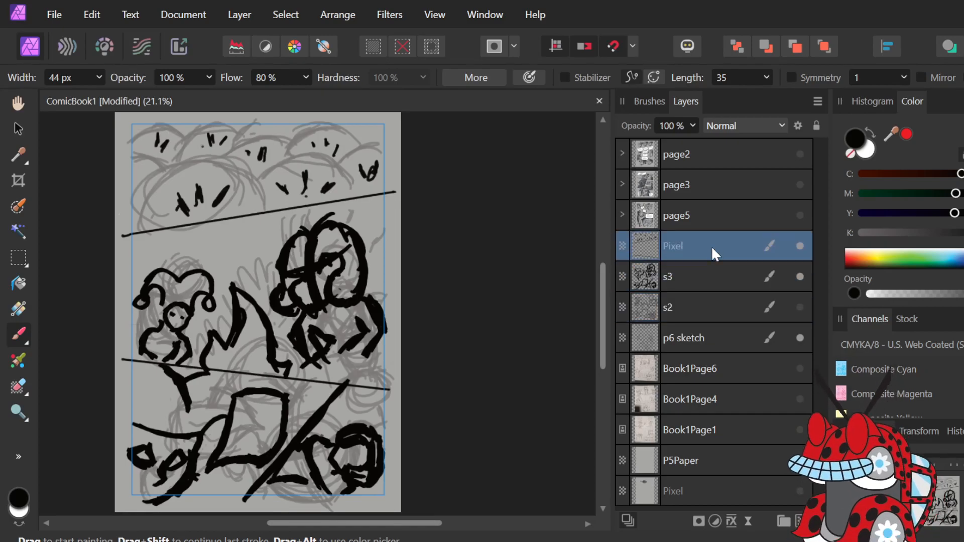
click(707, 279)
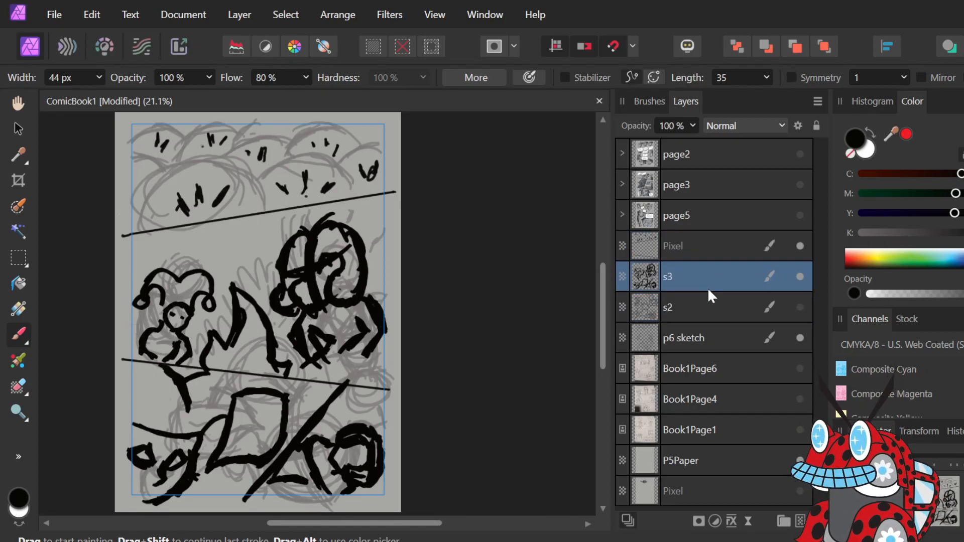
click(800, 521)
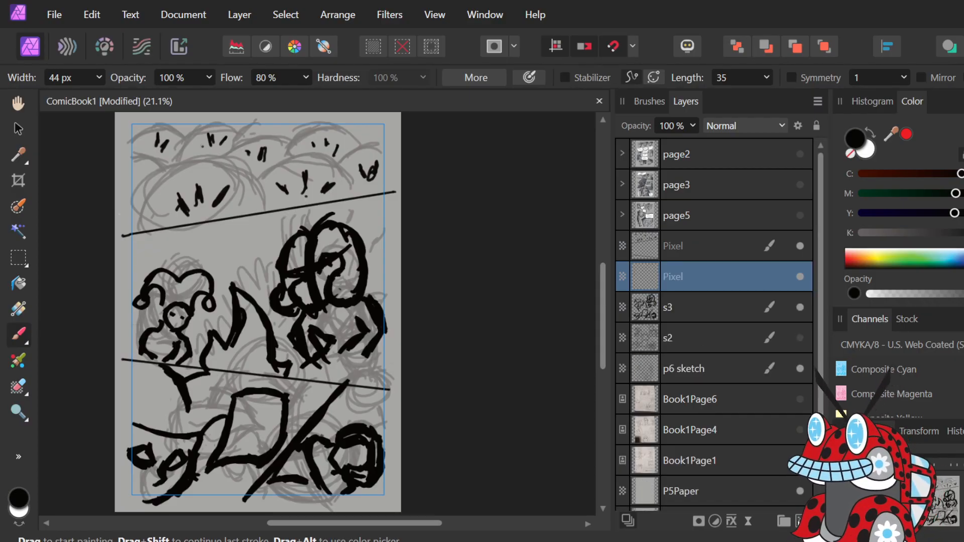
Lower the s3 layer's opacity to 28% and hide the p6 sketch layer.
click(706, 301)
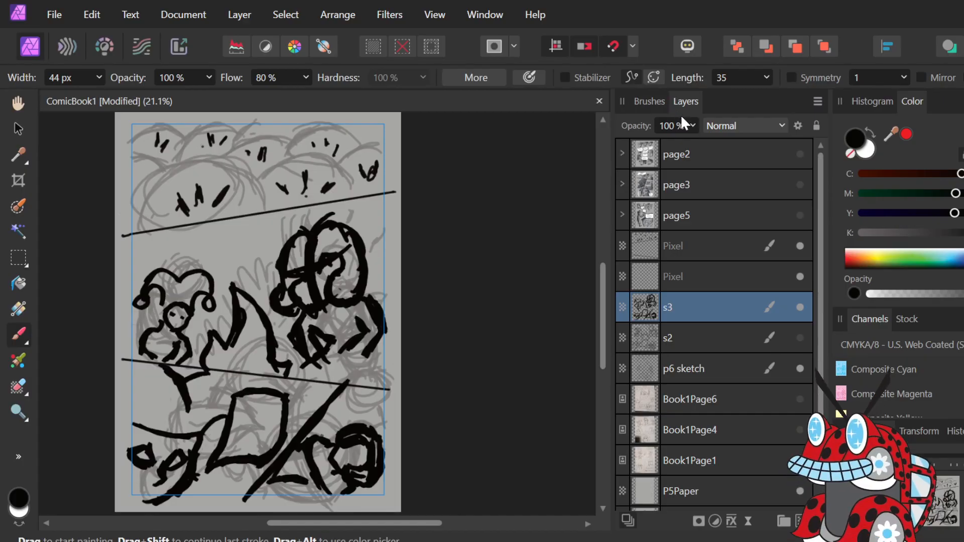
click(692, 124)
mouse_move(691, 144)
mouse_down()
mouse_move(582, 145)
mouse_move(622, 145)
mouse_move(609, 145)
mouse_up()
click(800, 368)
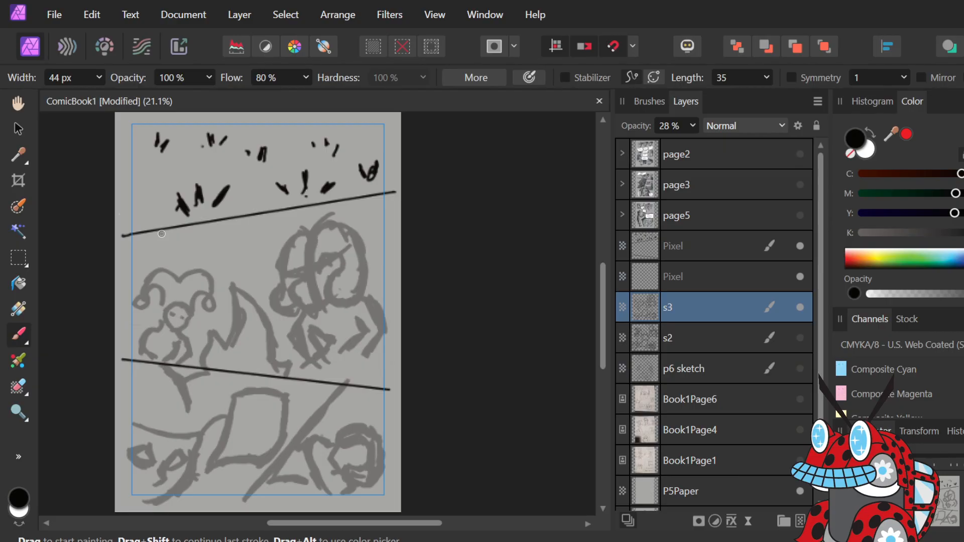
Set the brush width to 23 px and make the new pixel layer above s3 active.
click(97, 78)
drag(102, 95, 82, 97)
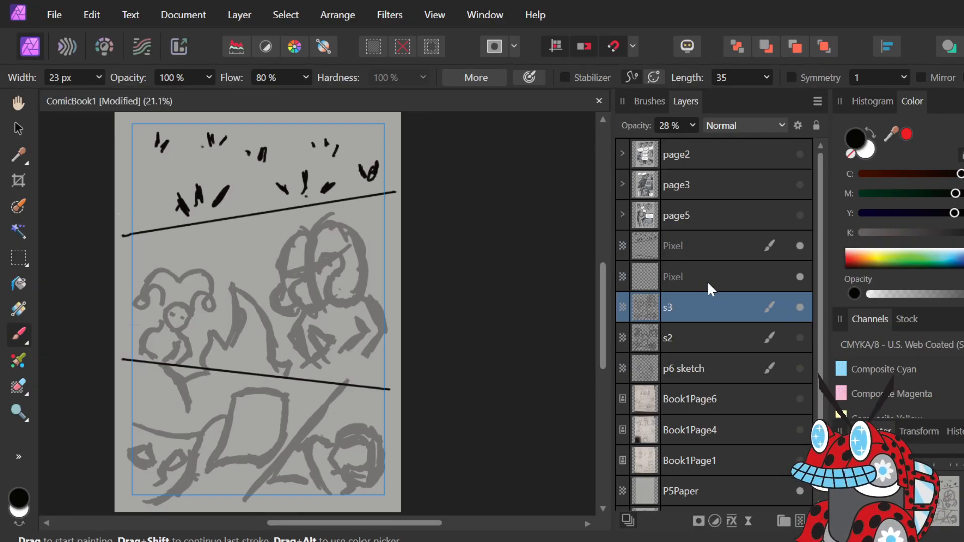
click(693, 282)
Try roughing in a round head with a vertical centre line over the larger middle-panel figure.
mouse_move(332, 265)
mouse_down()
mouse_move(328, 292)
mouse_move(337, 250)
mouse_move(342, 272)
mouse_up()
mouse_move(325, 217)
mouse_down()
mouse_move(325, 300)
mouse_move(311, 240)
mouse_move(330, 300)
mouse_up()
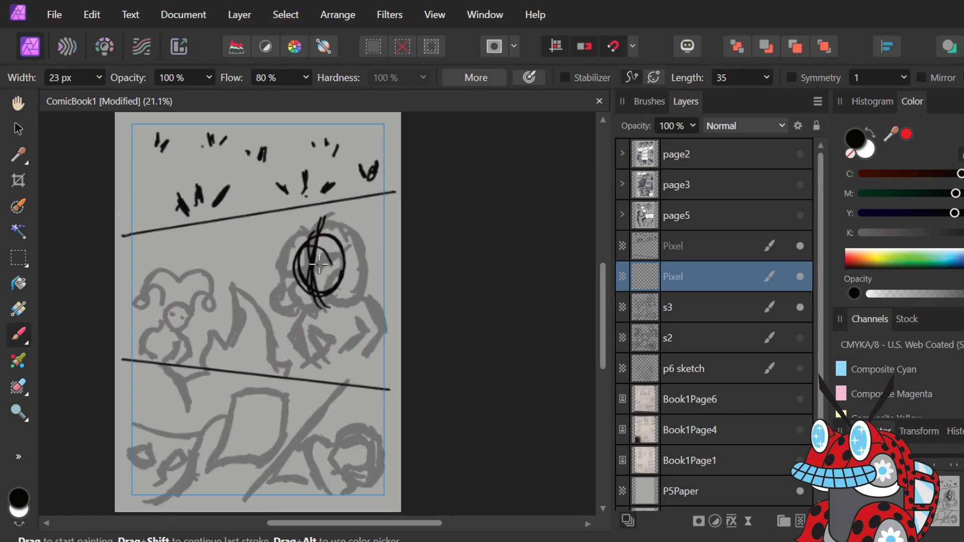
key(ctrl+z)
key(ctrl+z)
key(ctrl+z)
key(ctrl+z)
key(ctrl+z)
key(ctrl+z)
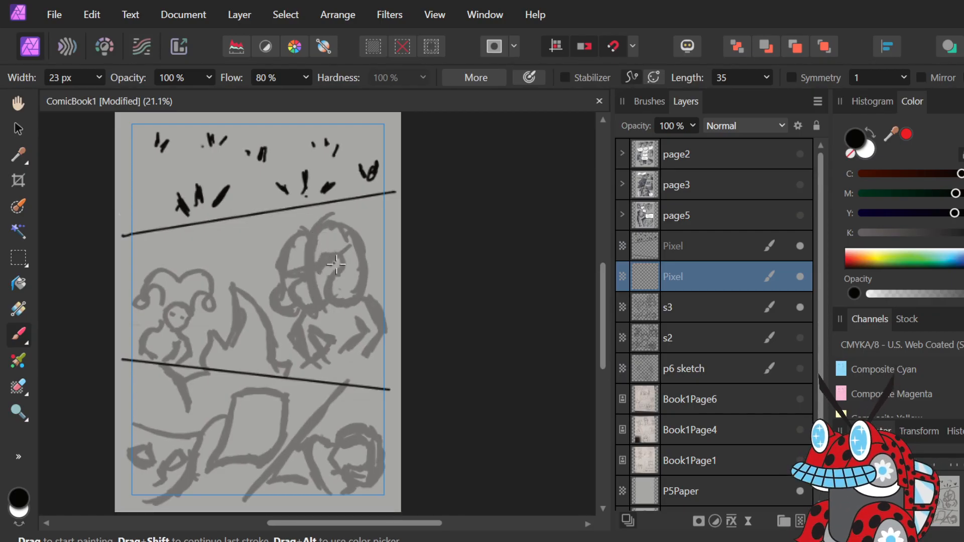
Sketch a looped head circle and a torso circle over the larger figure, with horizontal strokes above and below the torso.
mouse_move(336, 265)
mouse_down()
mouse_move(304, 242)
mouse_move(341, 274)
mouse_move(294, 249)
mouse_move(345, 271)
mouse_move(293, 260)
mouse_move(324, 246)
mouse_move(328, 271)
mouse_up()
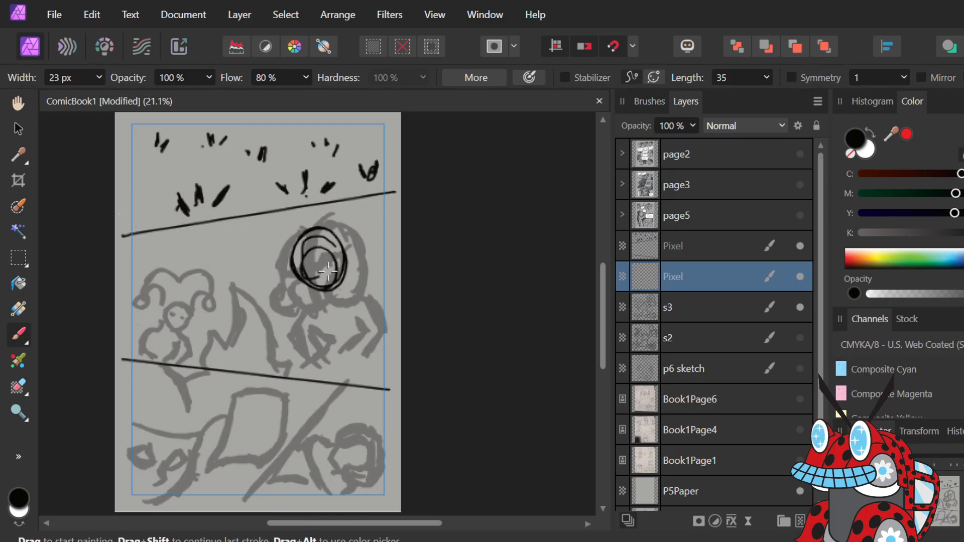
mouse_move(341, 310)
mouse_down()
mouse_move(320, 332)
mouse_move(335, 294)
mouse_move(356, 335)
mouse_move(314, 321)
mouse_move(346, 302)
mouse_move(346, 342)
mouse_move(340, 292)
mouse_move(323, 292)
mouse_move(381, 300)
mouse_move(306, 297)
mouse_move(344, 294)
mouse_move(323, 300)
mouse_up()
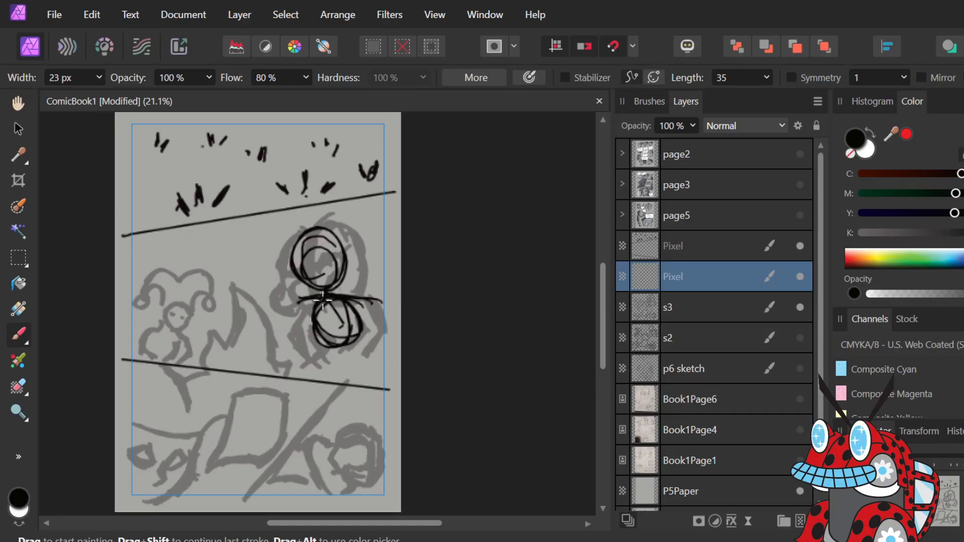
drag(333, 346, 339, 351)
drag(297, 359, 371, 346)
drag(293, 360, 382, 345)
drag(296, 355, 375, 354)
drag(327, 292, 299, 299)
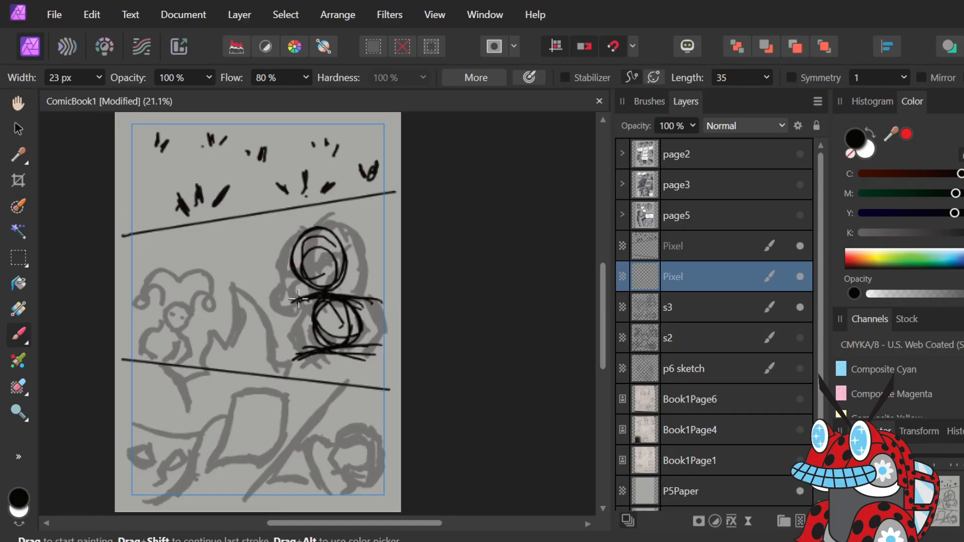
Undo the most recent construction strokes around the larger figure's torso.
key(ctrl+z)
key(ctrl+z)
key(ctrl+z)
key(ctrl+z)
key(ctrl+z)
key(ctrl+z)
key(ctrl+z)
key(ctrl+z)
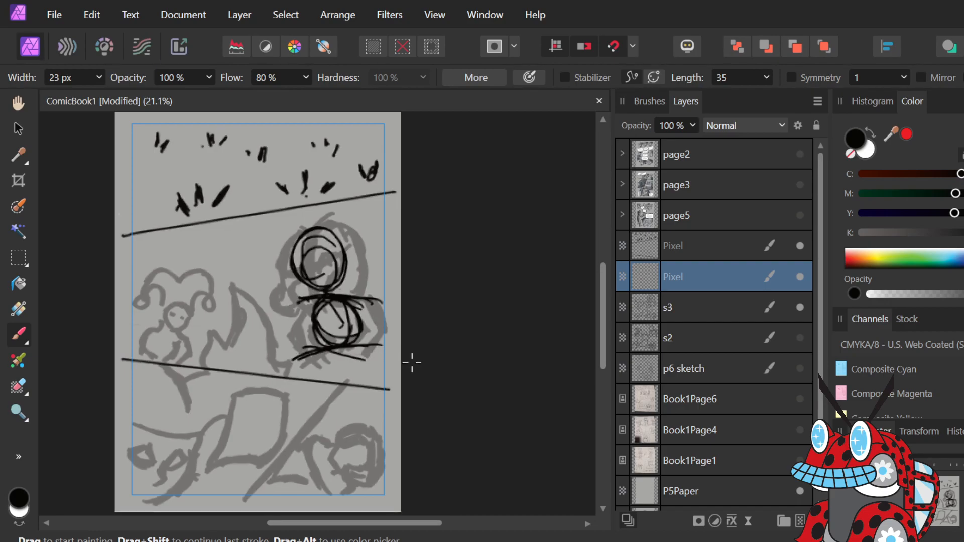
Try sketching a shoulder line and a bent arm around the larger middle-panel figure's torso circle.
key(ctrl+shift+z)
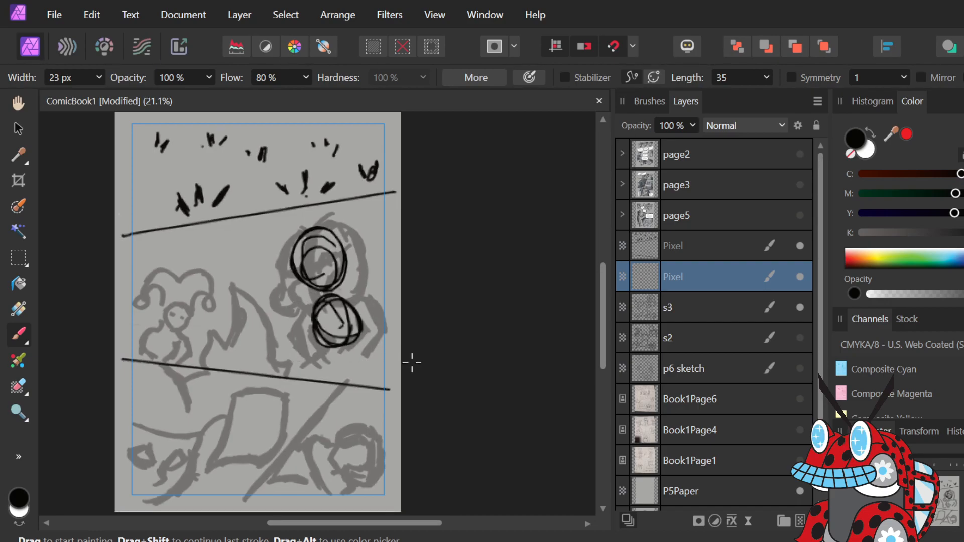
mouse_move(350, 292)
mouse_down()
mouse_move(293, 314)
mouse_move(360, 292)
mouse_move(373, 320)
mouse_move(350, 296)
mouse_move(382, 322)
mouse_move(362, 359)
mouse_up()
mouse_move(342, 308)
mouse_down()
mouse_move(366, 334)
mouse_move(349, 312)
mouse_move(343, 354)
mouse_move(355, 343)
mouse_up()
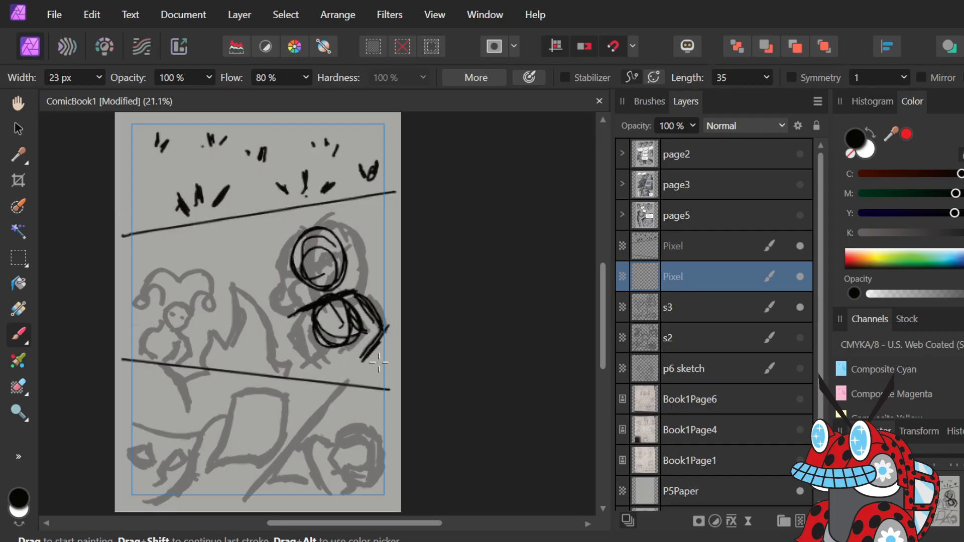
Undo all black construction strokes over the larger middle-panel figure, including its head and torso circles.
key(ctrl+z)
key(ctrl+z)
key(ctrl+z)
key(ctrl+z)
key(ctrl+z)
key(ctrl+z)
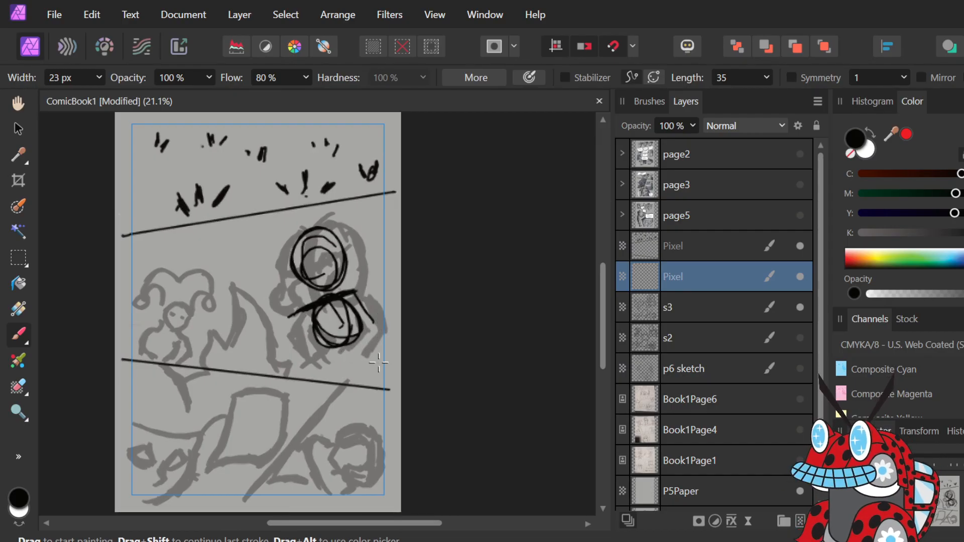
key(ctrl+z)
key(ctrl+z)
key(ctrl+z)
key(ctrl+z)
key(ctrl+z)
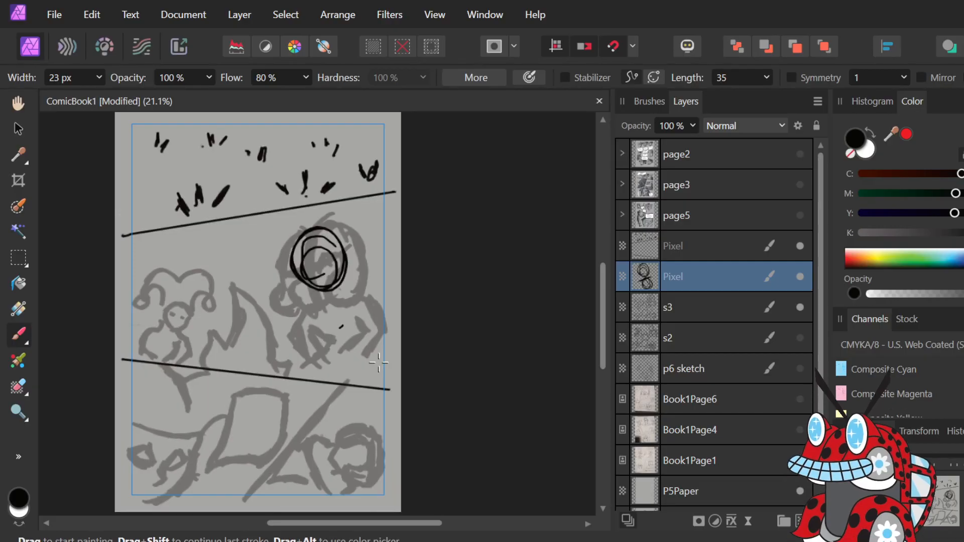
key(ctrl+z)
key(ctrl+z)
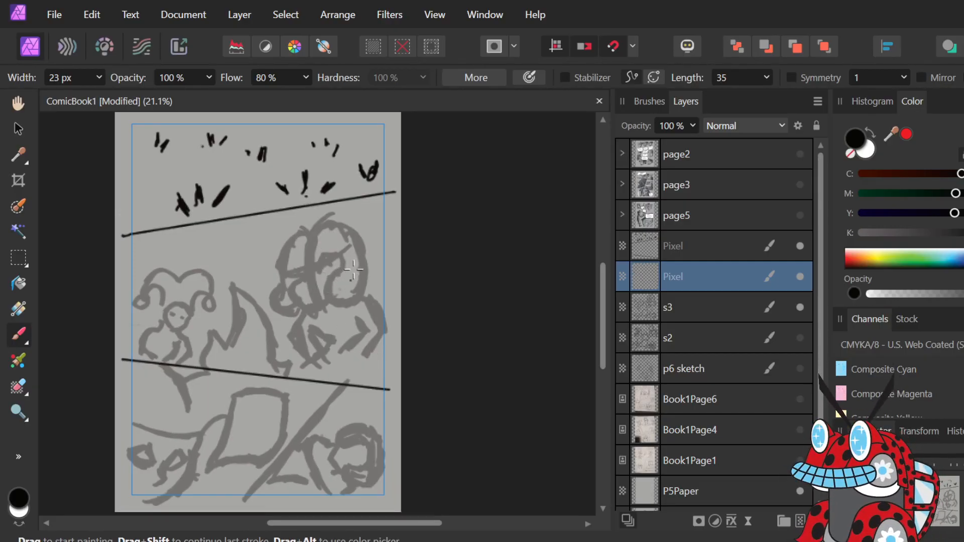
Try head and torso circles over the larger figure, a head circle over the jester, and a circle between them on s3.
mouse_move(351, 262)
mouse_down()
mouse_move(309, 267)
mouse_move(297, 291)
mouse_move(341, 301)
mouse_move(346, 356)
mouse_move(314, 326)
mouse_move(315, 344)
mouse_move(371, 351)
mouse_move(321, 354)
mouse_move(347, 320)
mouse_move(301, 329)
mouse_move(374, 307)
mouse_up()
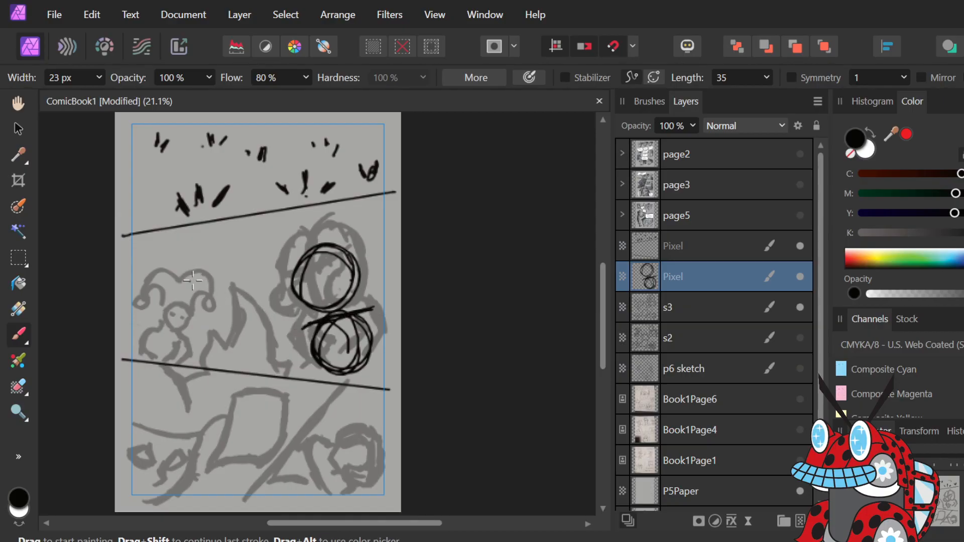
mouse_move(197, 295)
mouse_down()
mouse_move(167, 304)
mouse_move(205, 306)
mouse_move(167, 298)
mouse_move(204, 317)
mouse_move(175, 281)
mouse_move(193, 327)
mouse_move(192, 273)
mouse_move(189, 328)
mouse_move(174, 282)
mouse_move(212, 316)
mouse_move(155, 311)
mouse_up()
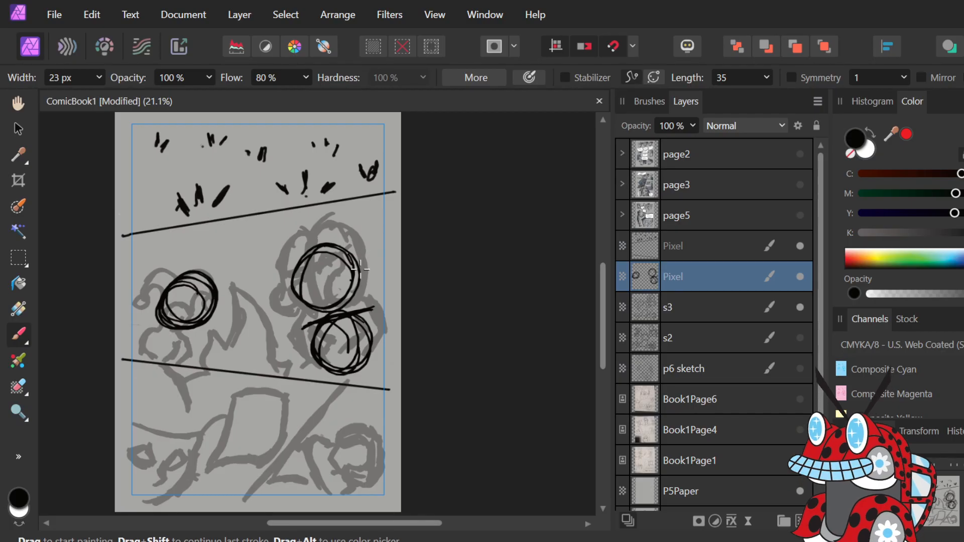
key(ctrl+z)
key(ctrl+z)
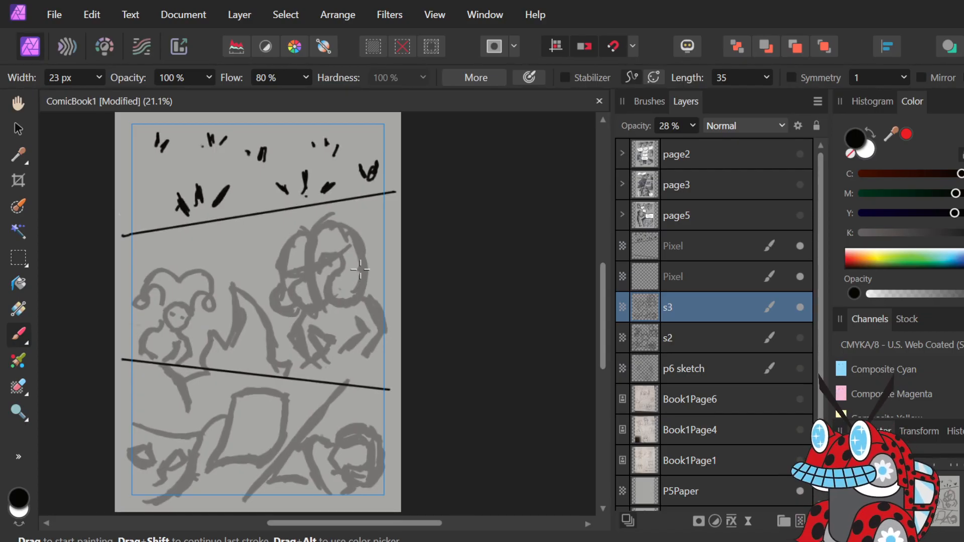
mouse_move(263, 220)
mouse_down()
mouse_move(240, 288)
mouse_move(245, 219)
mouse_move(263, 286)
mouse_move(229, 249)
mouse_move(266, 238)
mouse_up()
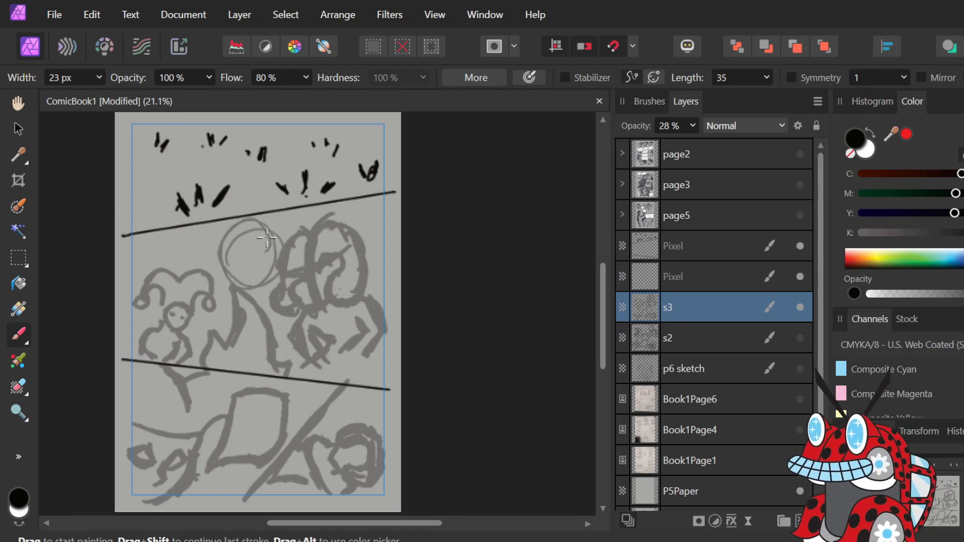
key(ctrl+z)
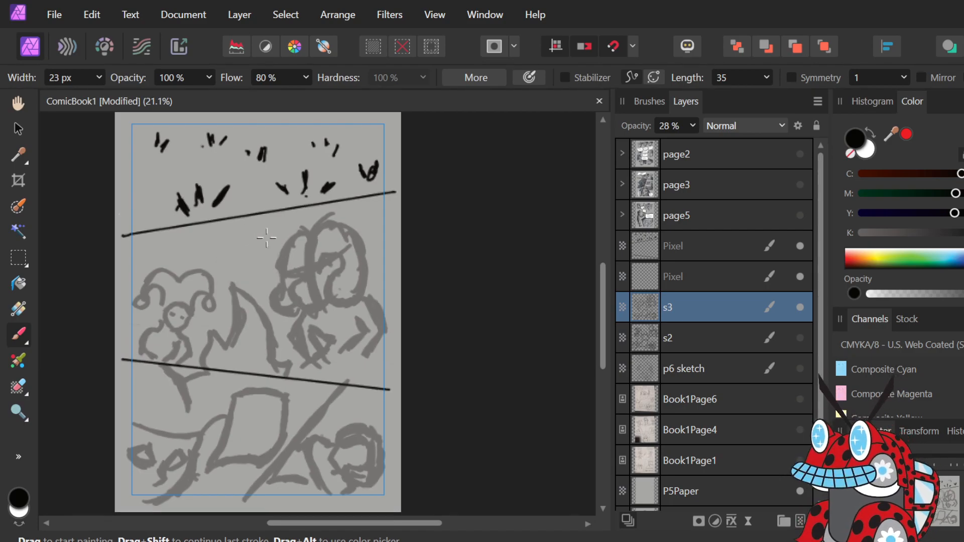
On the pixel layer above s3, sketch a circle between the two middle-panel figures, linked to another circle overlapping the upper panel border.
click(699, 276)
mouse_move(246, 250)
mouse_down()
mouse_move(225, 234)
mouse_move(273, 252)
mouse_move(214, 253)
mouse_move(279, 245)
mouse_move(212, 256)
mouse_move(273, 240)
mouse_move(266, 227)
mouse_move(277, 250)
mouse_move(278, 218)
mouse_move(283, 281)
mouse_move(280, 246)
mouse_move(300, 290)
mouse_up()
mouse_move(258, 223)
mouse_down()
mouse_move(219, 234)
mouse_move(226, 242)
mouse_move(213, 257)
mouse_move(213, 239)
mouse_move(229, 283)
mouse_move(214, 281)
mouse_move(260, 269)
mouse_move(249, 275)
mouse_move(291, 292)
mouse_move(263, 283)
mouse_move(295, 291)
mouse_up()
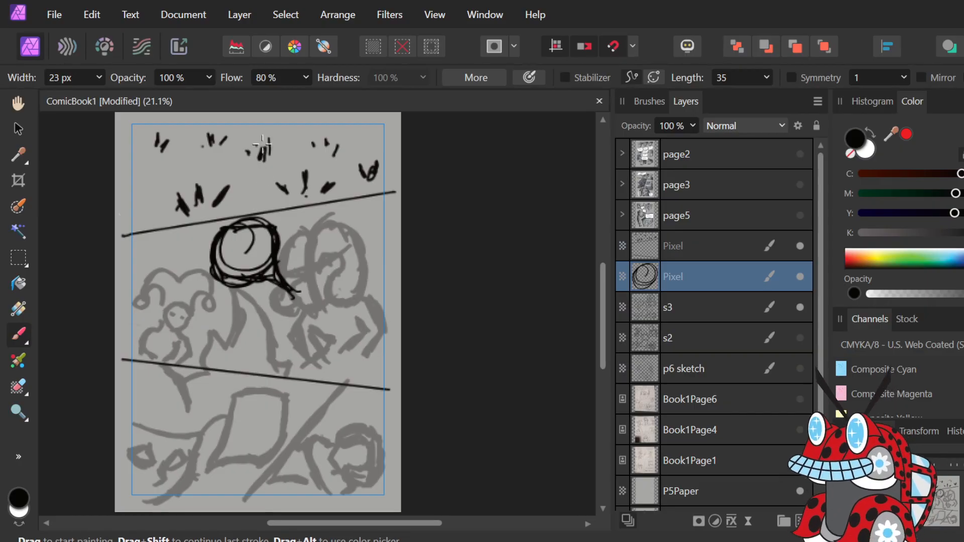
mouse_move(163, 207)
mouse_down()
mouse_move(144, 197)
mouse_move(166, 249)
mouse_move(151, 182)
mouse_move(173, 248)
mouse_move(159, 186)
mouse_move(177, 239)
mouse_move(172, 183)
mouse_move(166, 197)
mouse_move(135, 194)
mouse_move(183, 183)
mouse_move(138, 183)
mouse_move(193, 183)
mouse_move(195, 220)
mouse_move(199, 180)
mouse_move(154, 180)
mouse_move(186, 184)
mouse_move(203, 203)
mouse_move(195, 182)
mouse_move(205, 221)
mouse_move(201, 189)
mouse_move(199, 242)
mouse_move(201, 204)
mouse_move(211, 248)
mouse_move(197, 220)
mouse_move(217, 239)
mouse_up()
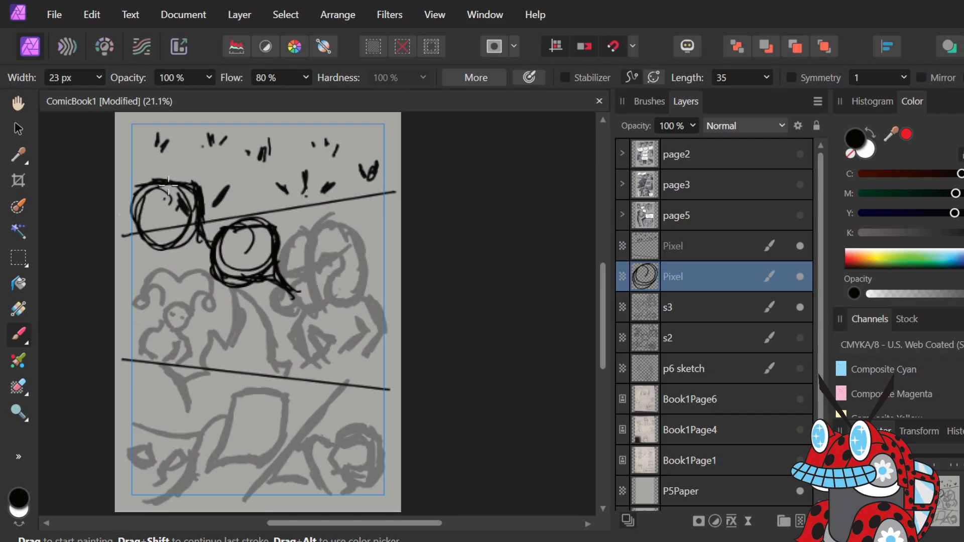
mouse_move(168, 185)
mouse_down()
mouse_move(149, 217)
mouse_move(156, 173)
mouse_move(137, 210)
mouse_move(135, 187)
mouse_move(142, 238)
mouse_move(138, 215)
mouse_move(165, 244)
mouse_move(147, 239)
mouse_move(161, 230)
mouse_move(165, 243)
mouse_move(209, 243)
mouse_move(194, 239)
mouse_move(213, 271)
mouse_up()
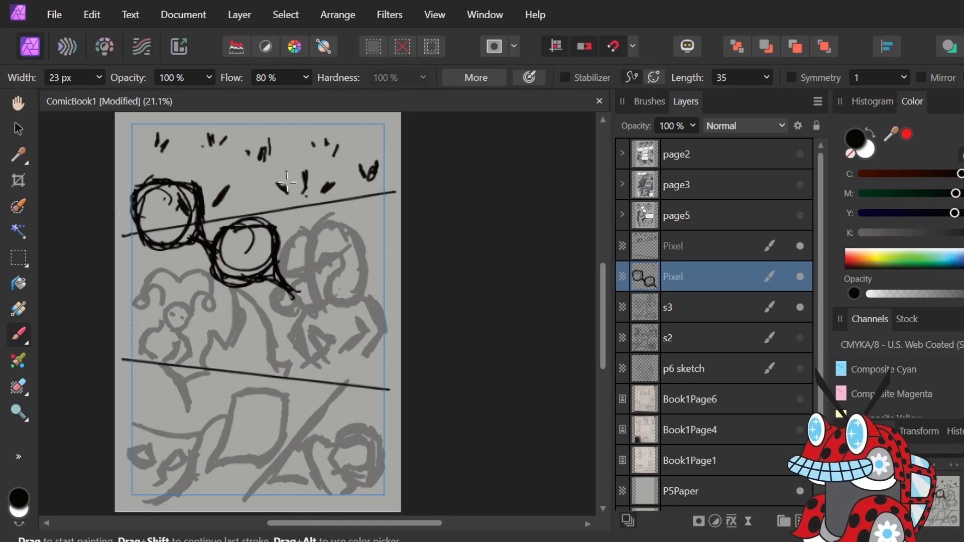
Compare the new circles with the p6 sketch layer by toggling the visibility of both layers.
click(800, 370)
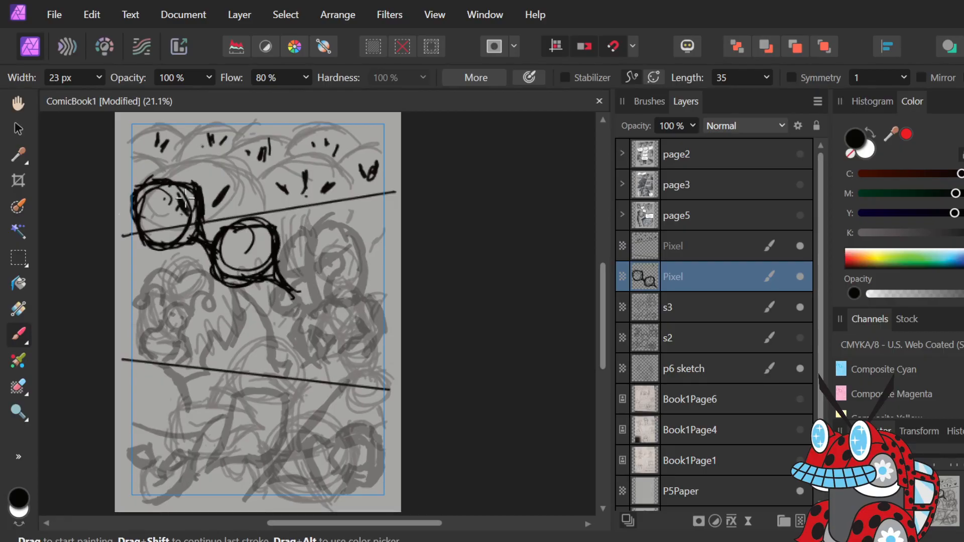
click(800, 276)
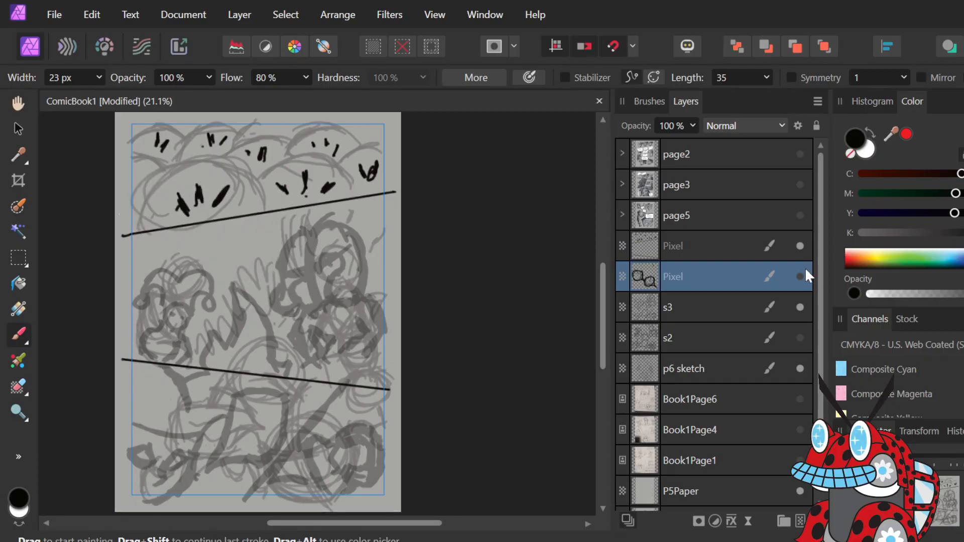
click(800, 276)
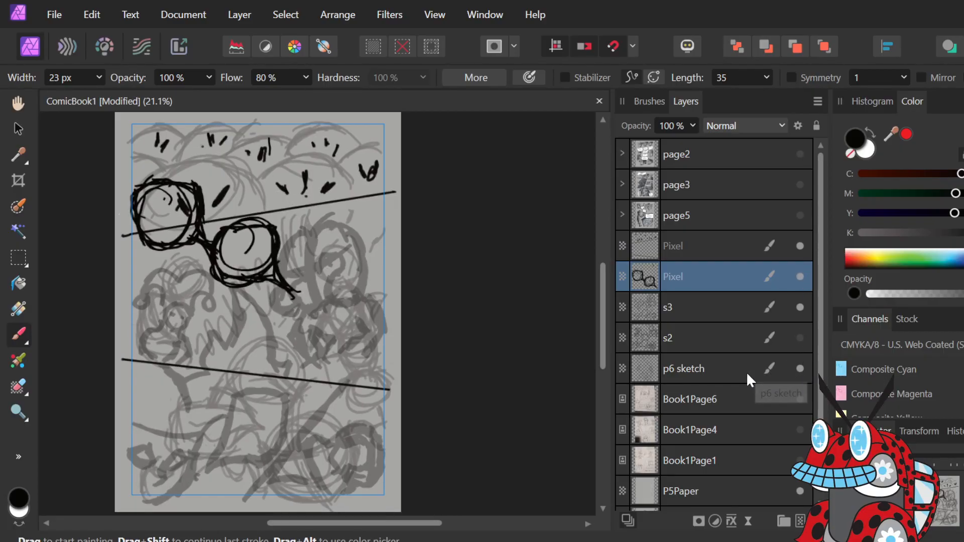
click(800, 368)
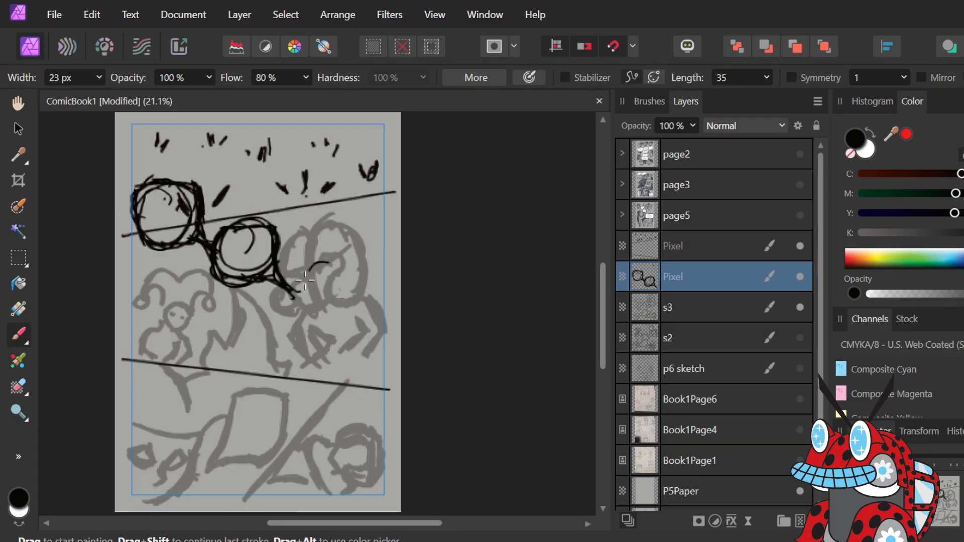
Sketch looped head circles over the larger figure and the jester, and add the jester hat's curved horns with curled tips.
mouse_move(326, 264)
mouse_down()
mouse_move(354, 251)
mouse_move(302, 301)
mouse_move(348, 256)
mouse_move(301, 306)
mouse_move(316, 311)
mouse_up()
mouse_move(194, 291)
mouse_down()
mouse_move(155, 318)
mouse_move(204, 304)
mouse_move(153, 324)
mouse_move(188, 287)
mouse_move(186, 314)
mouse_move(174, 278)
mouse_move(174, 288)
mouse_move(191, 285)
mouse_move(156, 292)
mouse_move(201, 289)
mouse_move(156, 292)
mouse_move(197, 284)
mouse_move(161, 294)
mouse_move(152, 272)
mouse_move(135, 277)
mouse_move(138, 268)
mouse_move(153, 275)
mouse_move(132, 253)
mouse_move(133, 261)
mouse_move(163, 258)
mouse_move(147, 250)
mouse_move(181, 264)
mouse_move(169, 249)
mouse_move(186, 271)
mouse_move(173, 248)
mouse_move(203, 264)
mouse_up()
drag(240, 293, 232, 280)
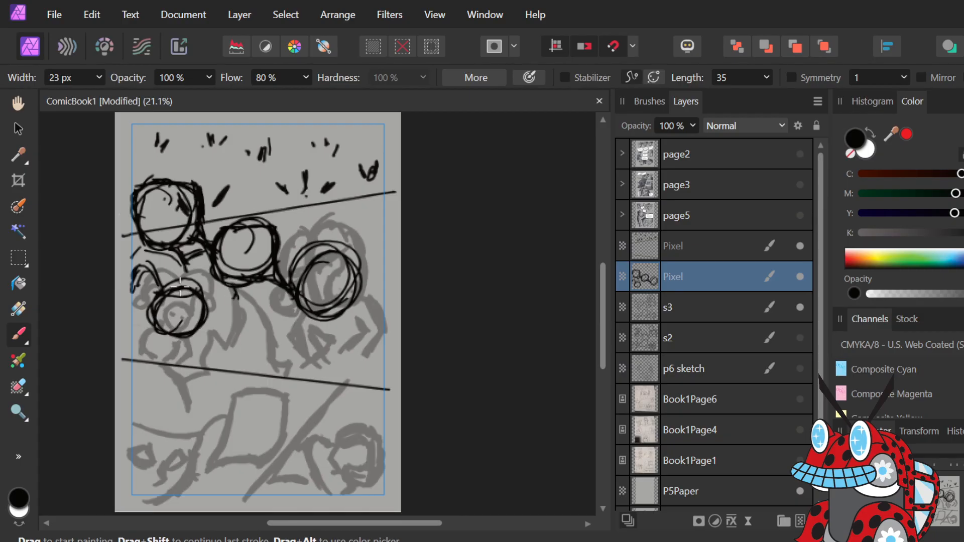
mouse_move(132, 280)
mouse_down()
mouse_move(154, 292)
mouse_move(129, 301)
mouse_up()
mouse_move(157, 286)
mouse_down()
mouse_move(199, 299)
mouse_move(218, 298)
mouse_move(202, 290)
mouse_move(229, 292)
mouse_move(221, 286)
mouse_move(235, 317)
mouse_move(235, 305)
mouse_move(248, 303)
mouse_move(241, 290)
mouse_move(228, 310)
mouse_move(240, 327)
mouse_up()
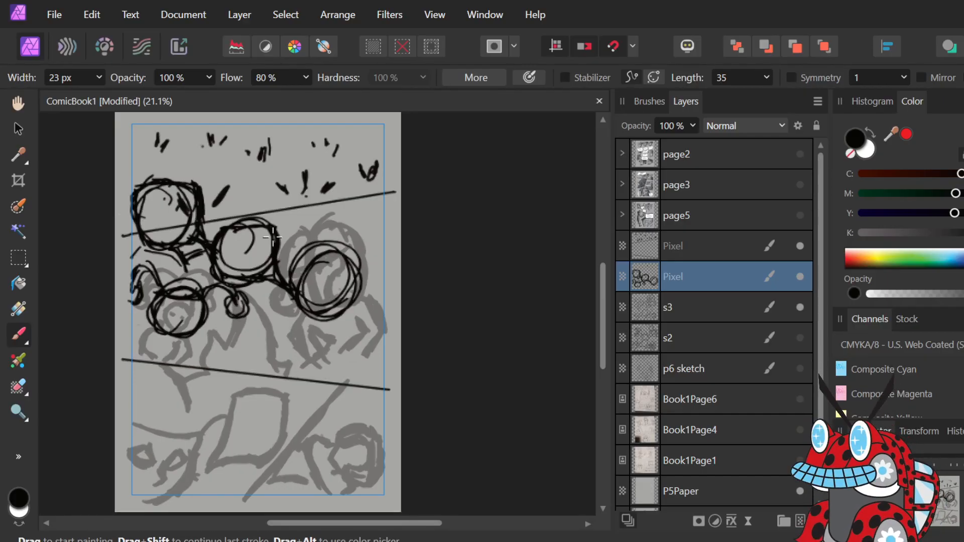
Erase the lower part of the central circle and redraw it as a taller, rounded block with a thickened outline.
key(e)
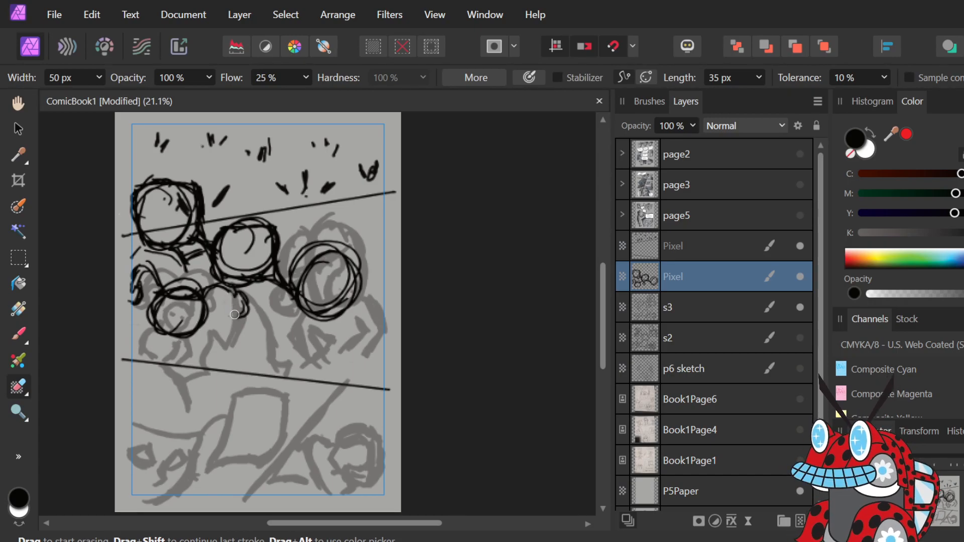
mouse_move(242, 307)
mouse_down()
mouse_move(222, 287)
mouse_move(248, 297)
mouse_move(240, 311)
mouse_move(236, 275)
mouse_move(224, 279)
mouse_move(236, 263)
mouse_move(253, 267)
mouse_move(248, 284)
mouse_move(233, 289)
mouse_move(265, 266)
mouse_up()
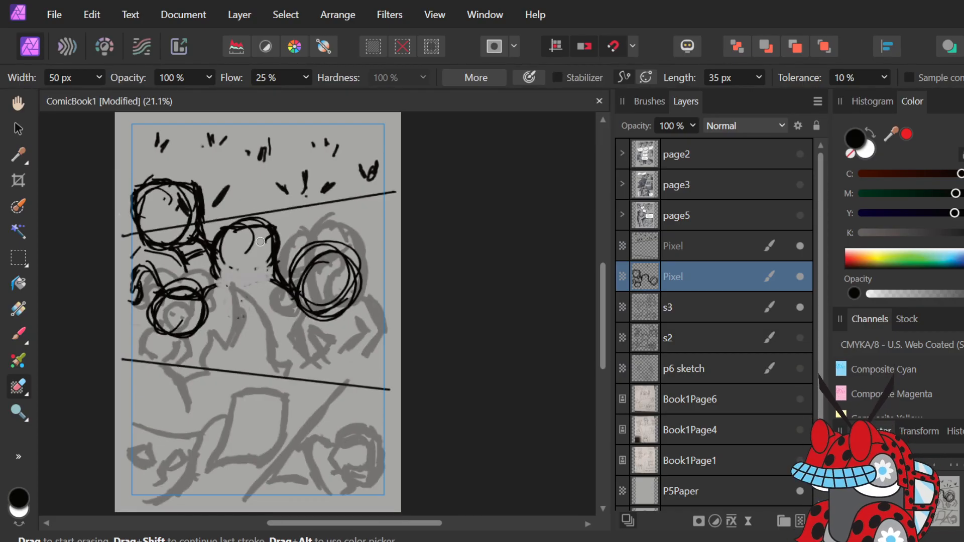
key(b)
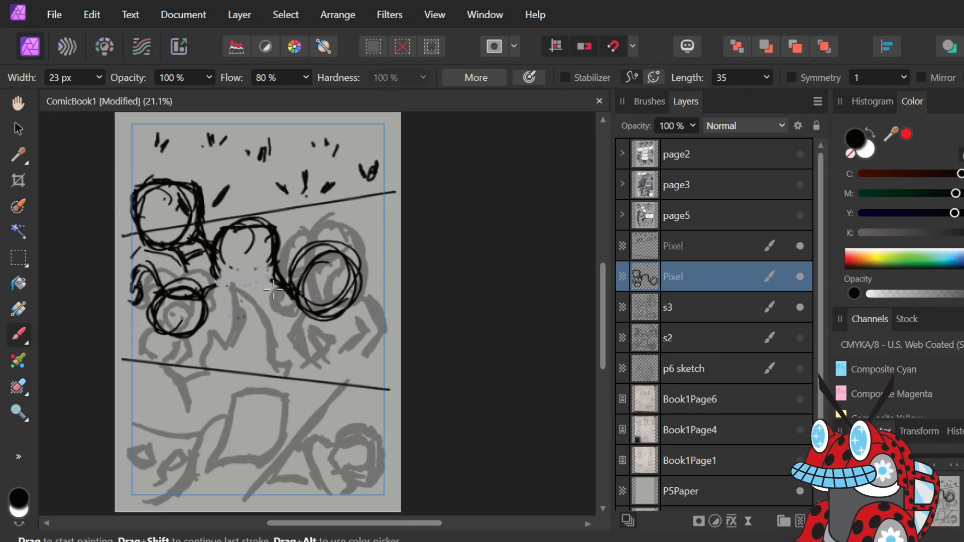
mouse_move(278, 290)
mouse_down()
mouse_move(244, 291)
mouse_move(222, 268)
mouse_move(222, 245)
mouse_move(221, 301)
mouse_move(218, 271)
mouse_move(235, 308)
mouse_move(221, 295)
mouse_move(289, 296)
mouse_up()
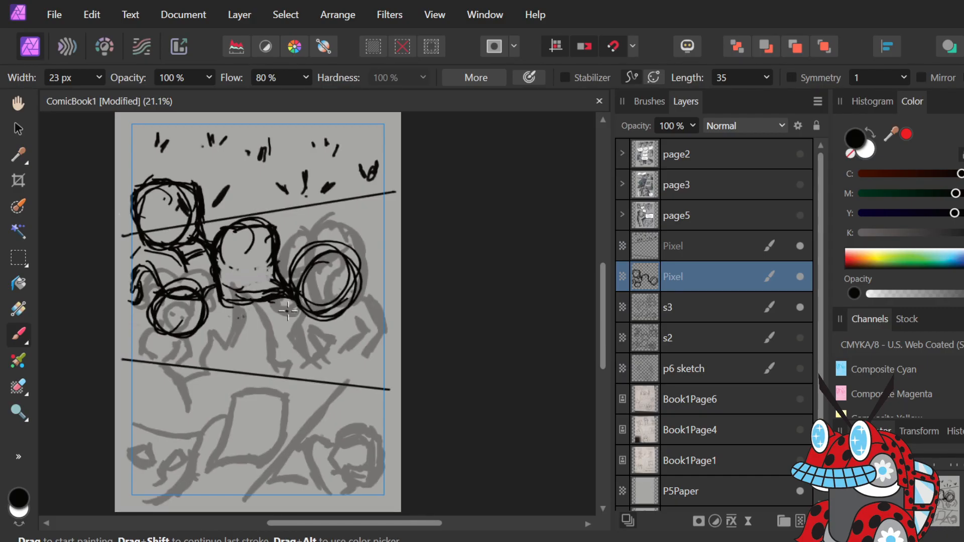
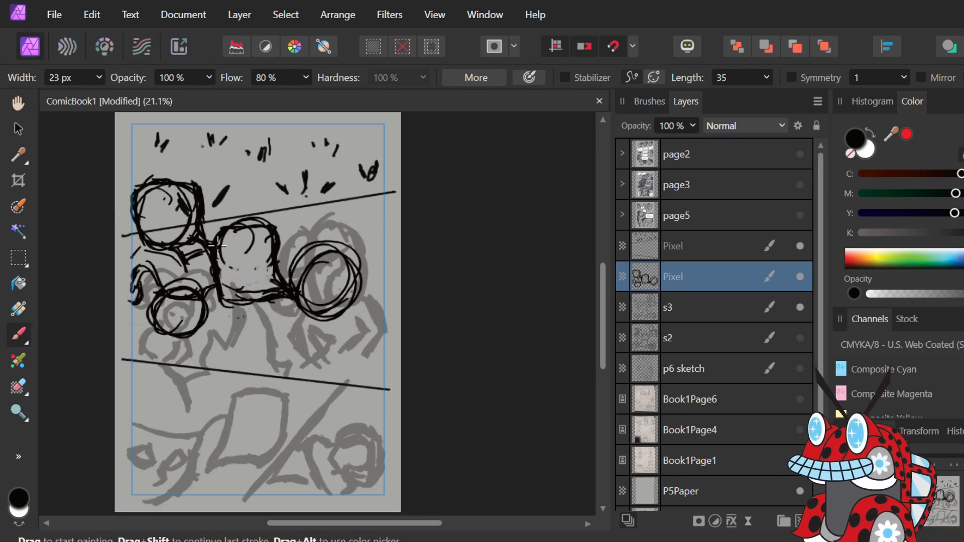
mouse_move(225, 232)
mouse_down()
mouse_move(262, 219)
mouse_move(276, 240)
mouse_up()
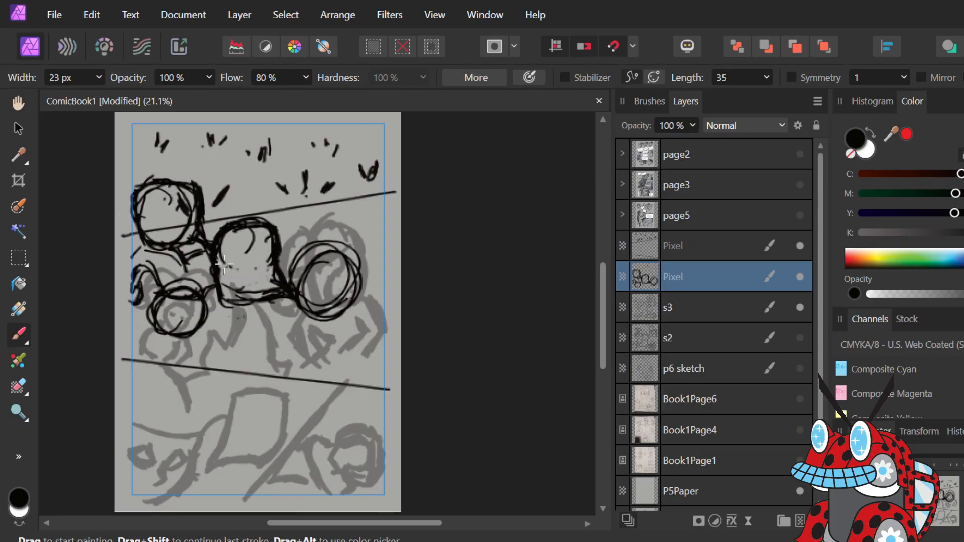
mouse_move(262, 306)
mouse_down()
mouse_move(222, 296)
mouse_move(299, 292)
mouse_up()
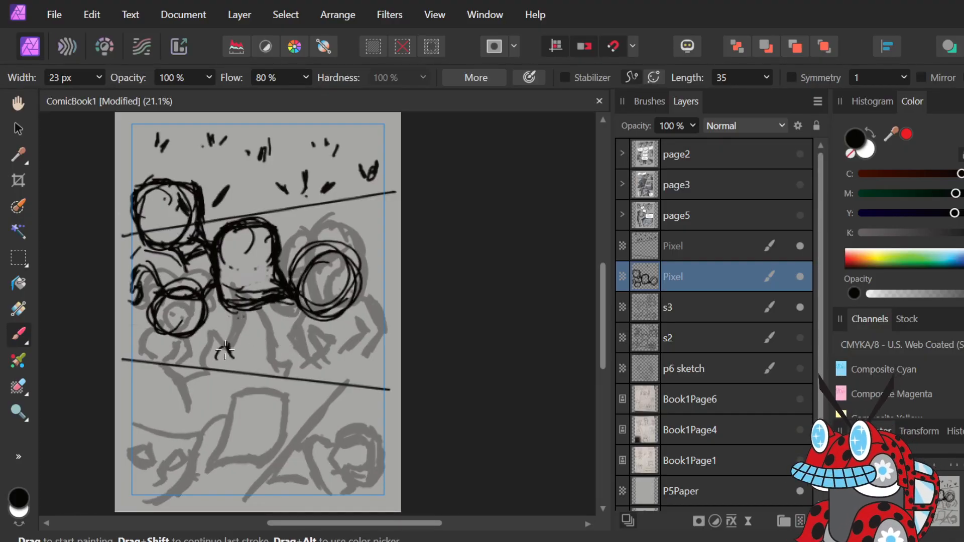
Sketch a jagged, pointed shape beneath the central block, reaching down to the lower panel border.
mouse_move(225, 350)
mouse_down()
mouse_move(217, 371)
mouse_move(235, 356)
mouse_move(244, 311)
mouse_move(269, 349)
mouse_up()
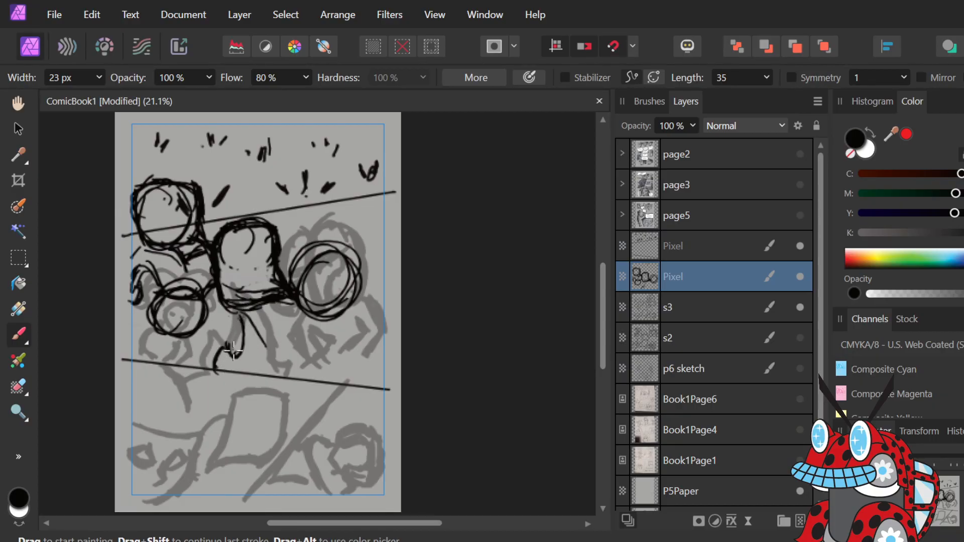
key(ctrl+z)
key(ctrl+z)
mouse_move(232, 357)
mouse_down()
mouse_move(248, 326)
mouse_move(278, 371)
mouse_up()
mouse_move(251, 332)
mouse_down()
mouse_move(278, 354)
mouse_move(256, 333)
mouse_move(283, 378)
mouse_move(281, 358)
mouse_up()
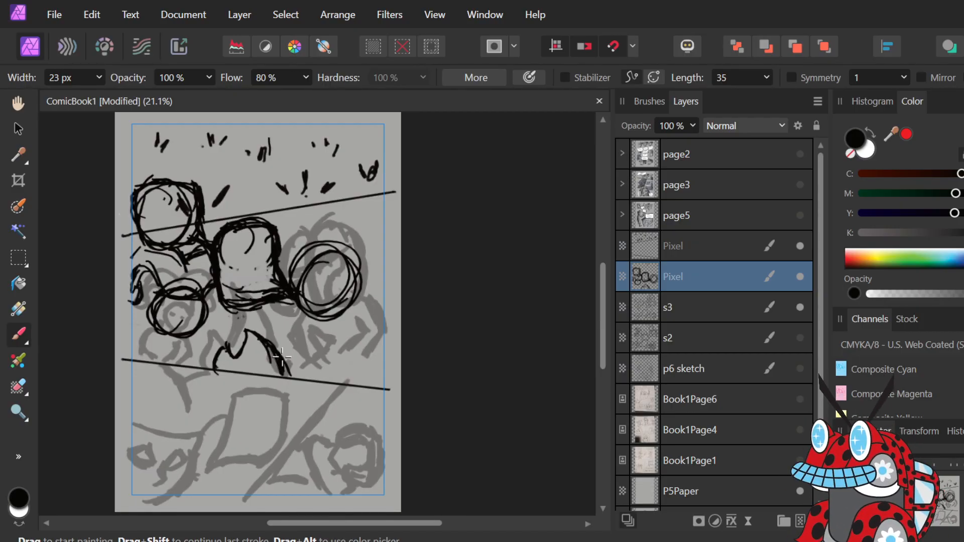
Sketch the larger figure's shoulder line below its head circle and the outer contour of the arm nearest the central shape.
drag(311, 310, 290, 320)
mouse_move(351, 302)
mouse_down()
mouse_move(327, 323)
mouse_move(290, 322)
mouse_move(365, 300)
mouse_move(290, 320)
mouse_up()
mouse_move(363, 301)
mouse_down()
mouse_move(387, 302)
mouse_move(385, 318)
mouse_up()
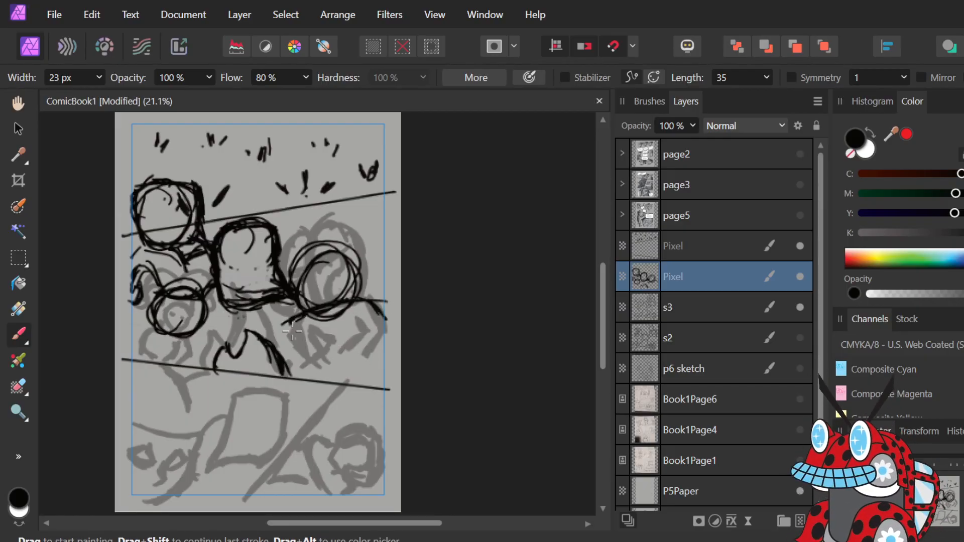
drag(290, 322, 305, 354)
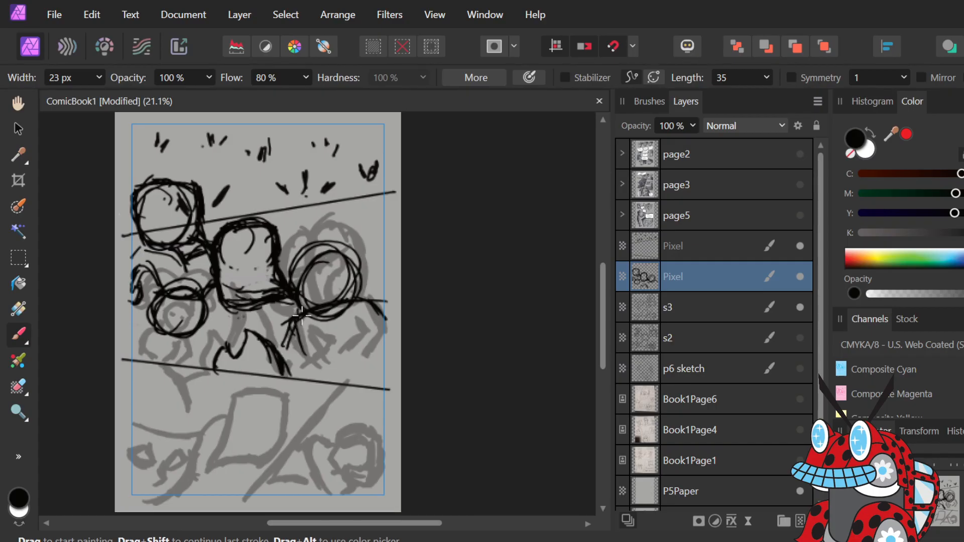
mouse_move(286, 321)
mouse_down()
mouse_move(290, 346)
mouse_move(316, 377)
mouse_up()
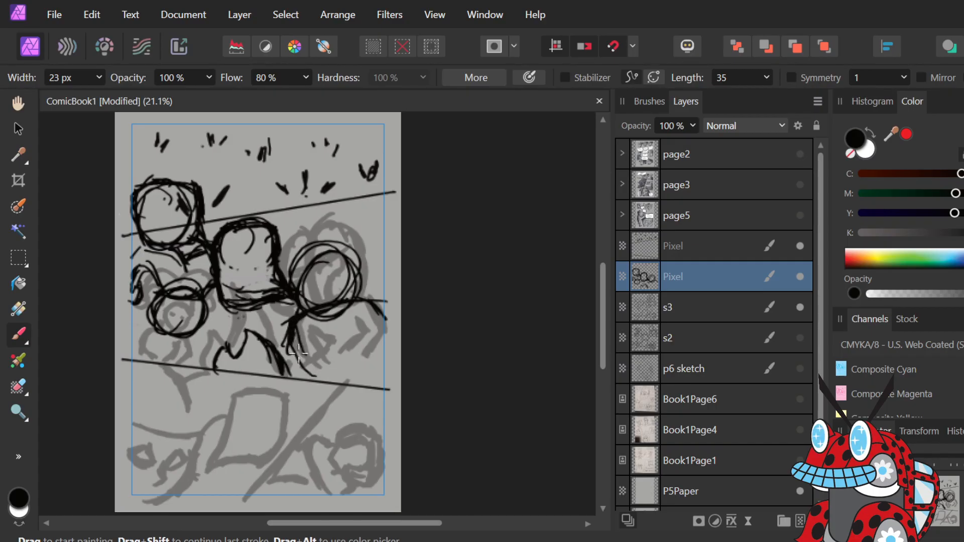
drag(291, 346, 319, 372)
Sketch the larger figure's other arm near the page edge and add bold angular strokes inside the torso.
drag(382, 332, 354, 368)
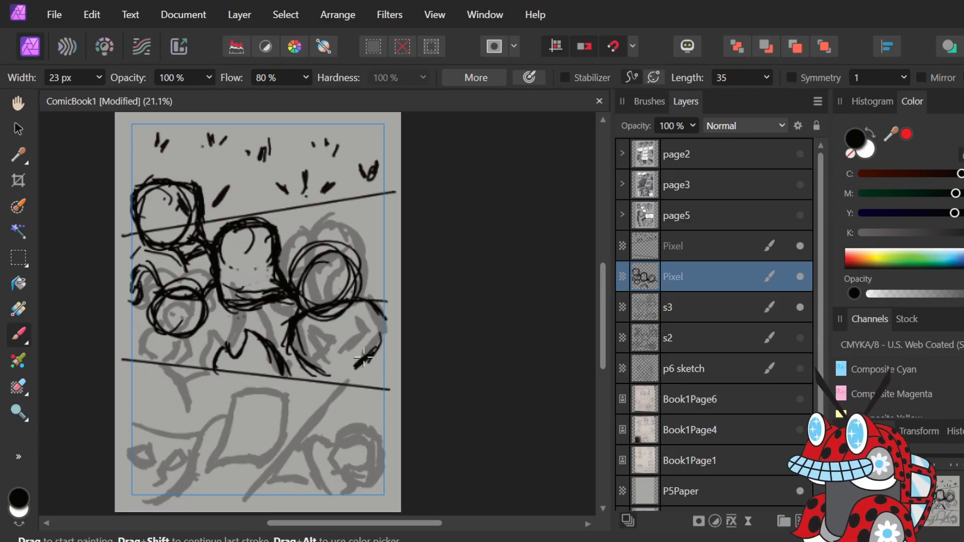
mouse_move(360, 330)
mouse_down()
mouse_move(340, 353)
mouse_move(347, 346)
mouse_move(308, 344)
mouse_move(327, 352)
mouse_up()
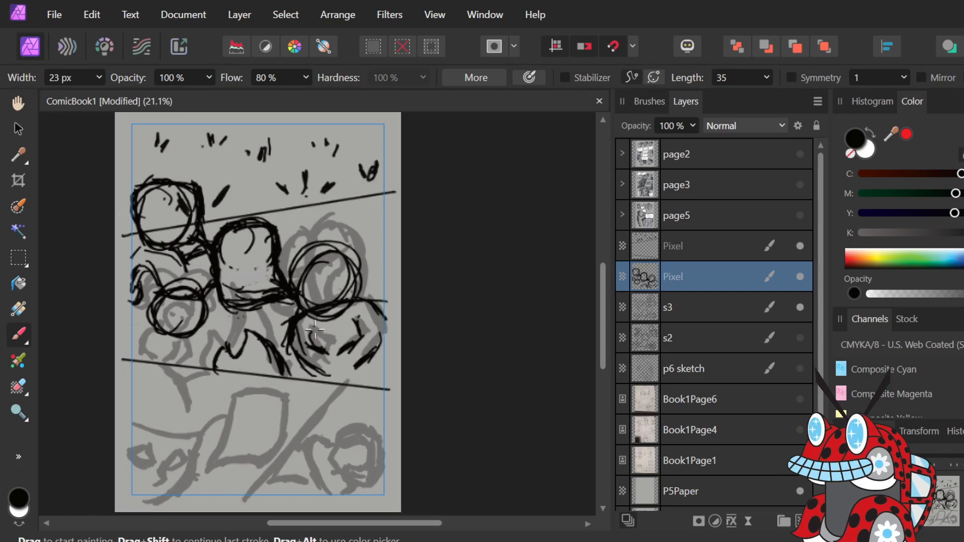
mouse_move(312, 327)
mouse_down()
mouse_move(318, 345)
mouse_move(307, 353)
mouse_up()
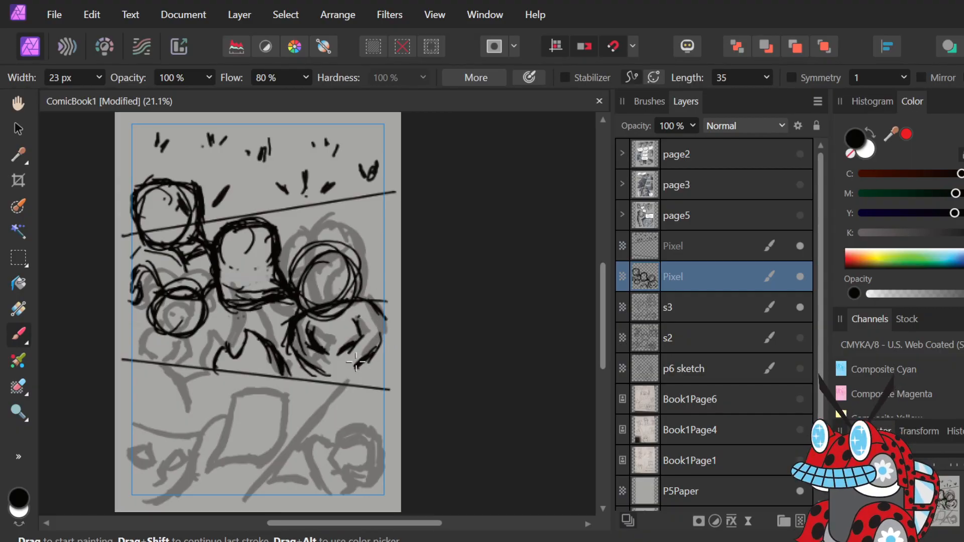
drag(359, 317, 369, 332)
Add crossing guidelines inside the small figure's head, thicken its outline, and sketch a rounded body with shoulder strokes beneath it.
mouse_move(184, 296)
mouse_down()
mouse_move(170, 328)
mouse_move(163, 306)
mouse_move(172, 316)
mouse_move(184, 310)
mouse_move(161, 307)
mouse_move(194, 310)
mouse_move(155, 299)
mouse_move(185, 319)
mouse_move(158, 300)
mouse_move(201, 316)
mouse_up()
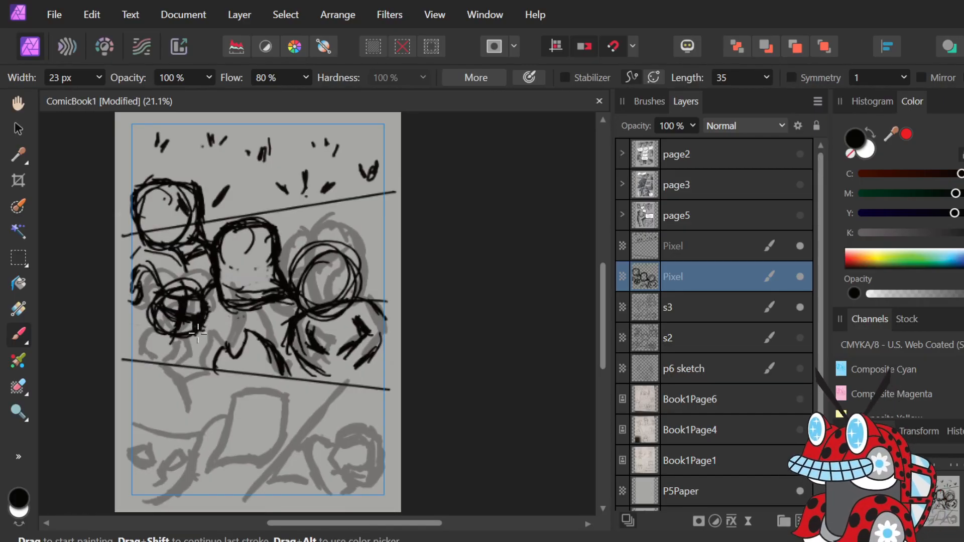
drag(194, 340, 203, 323)
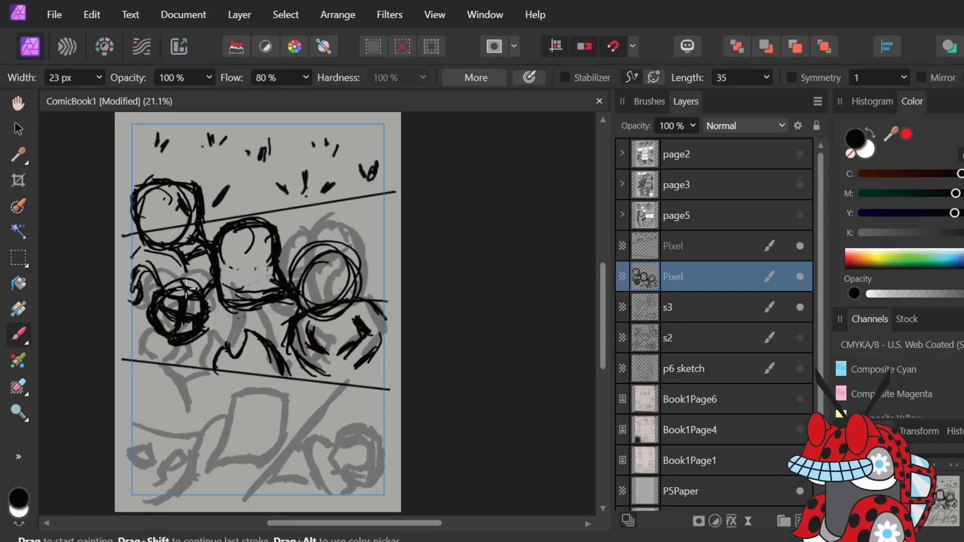
mouse_move(157, 361)
mouse_down()
mouse_move(170, 318)
mouse_move(171, 369)
mouse_move(153, 331)
mouse_move(183, 361)
mouse_move(153, 343)
mouse_move(204, 340)
mouse_up()
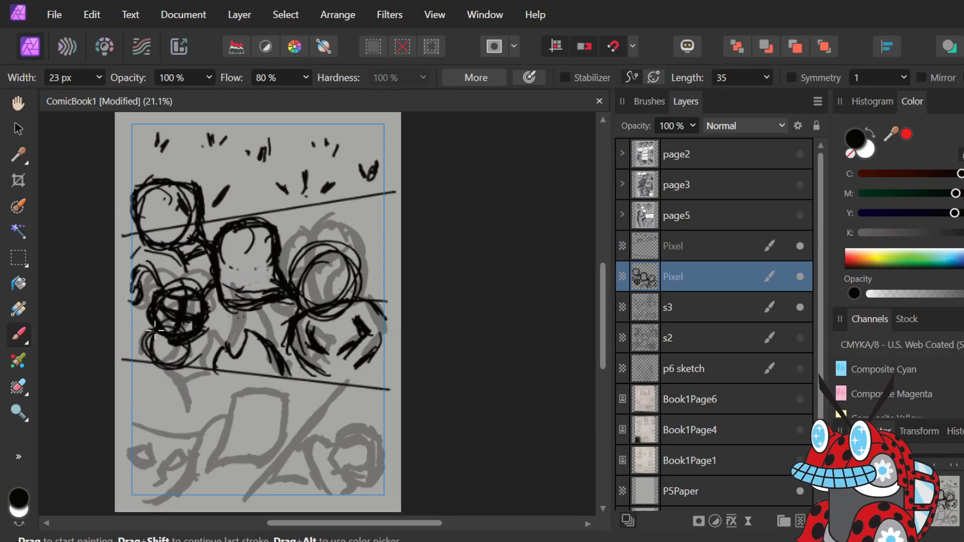
mouse_move(178, 302)
mouse_down()
mouse_move(200, 331)
mouse_move(195, 345)
mouse_move(186, 333)
mouse_move(144, 341)
mouse_move(169, 320)
mouse_move(187, 355)
mouse_up()
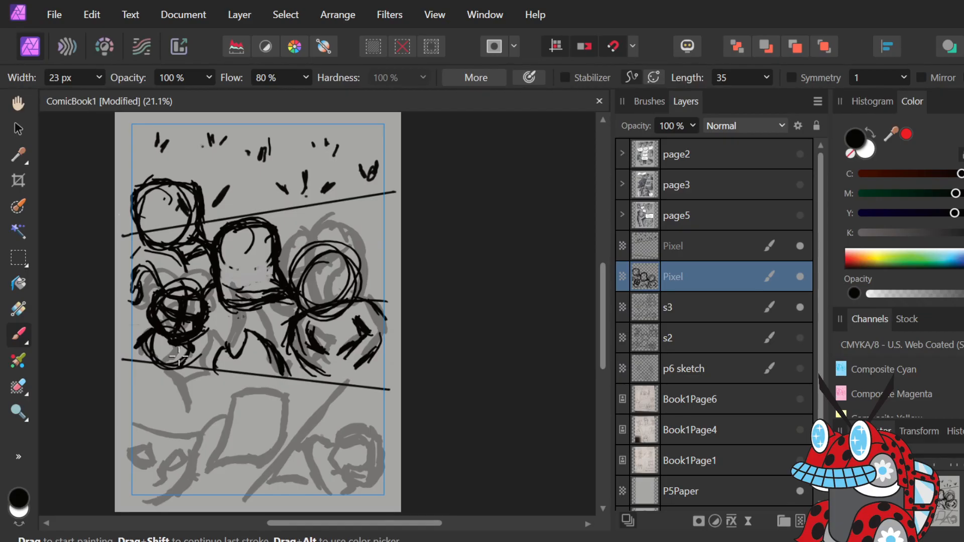
Erase the bold angular strokes inside the larger figure's torso and redraw the inner contour of the arm nearest the central shape.
key(e)
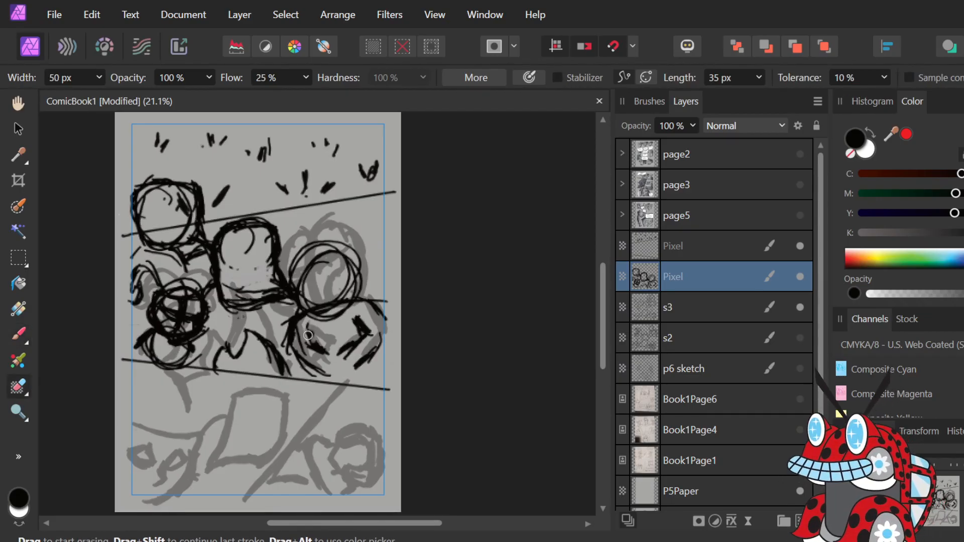
mouse_move(308, 335)
mouse_down()
mouse_move(321, 346)
mouse_move(364, 337)
mouse_move(366, 323)
mouse_up()
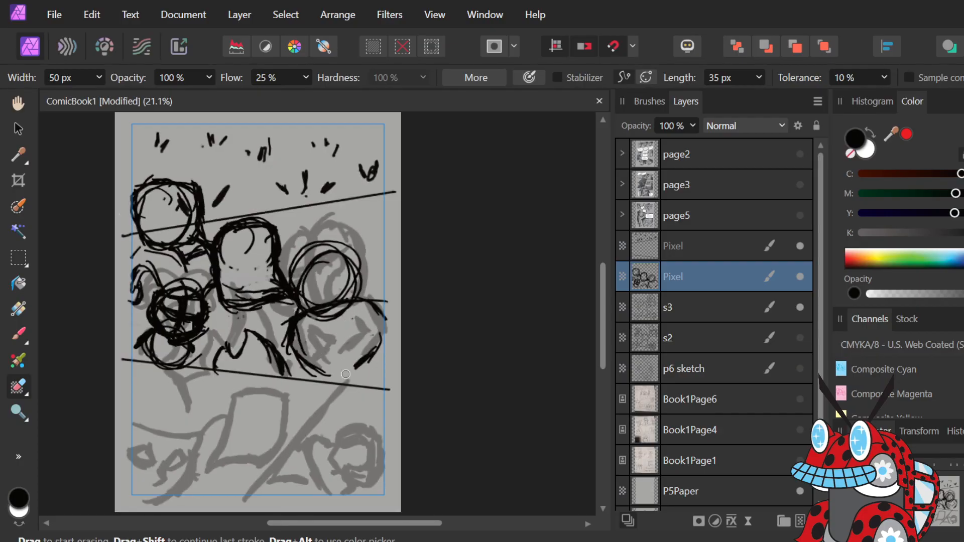
key(b)
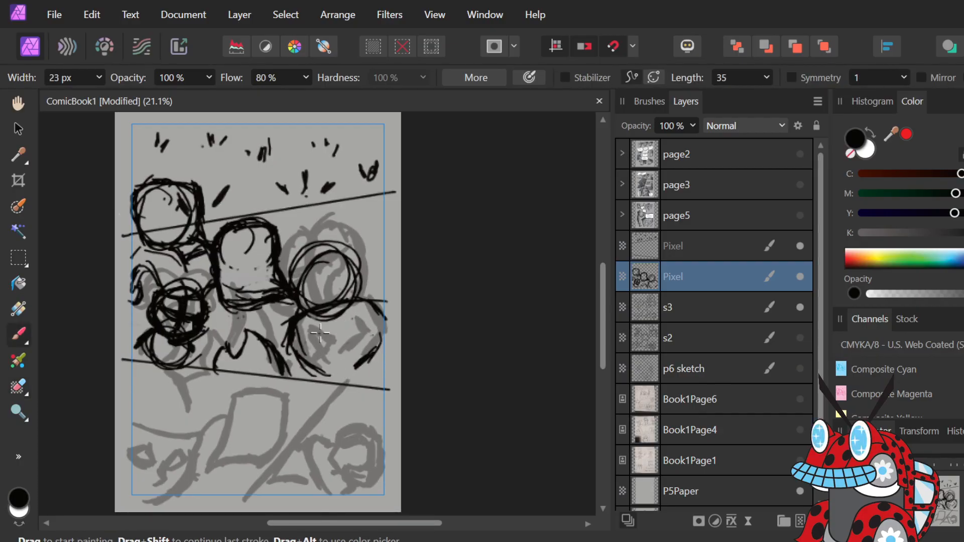
mouse_move(315, 336)
mouse_down()
mouse_move(328, 353)
mouse_move(309, 328)
mouse_move(324, 354)
mouse_move(324, 334)
mouse_up()
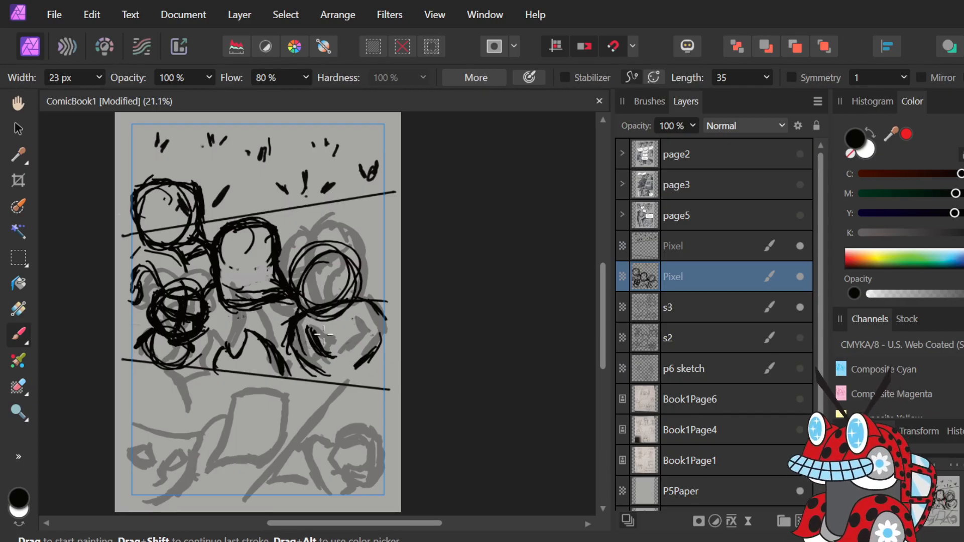
Rework the larger figure's head with a tall outer oval, an inner face contour, strokes on the side facing the block, and crossing guidelines.
mouse_move(311, 246)
mouse_down()
mouse_move(326, 287)
mouse_move(316, 238)
mouse_move(328, 312)
mouse_move(312, 247)
mouse_move(326, 304)
mouse_move(311, 271)
mouse_move(335, 320)
mouse_up()
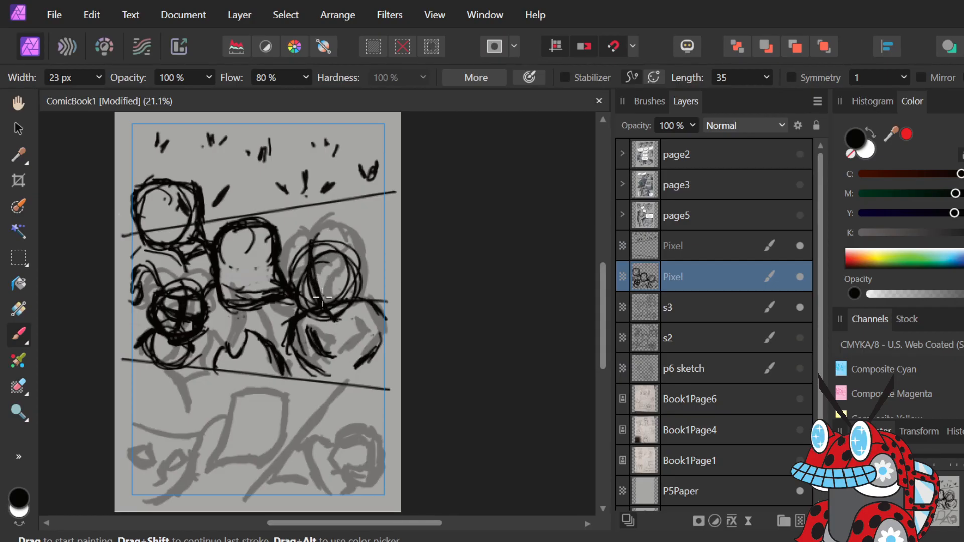
drag(309, 268, 337, 226)
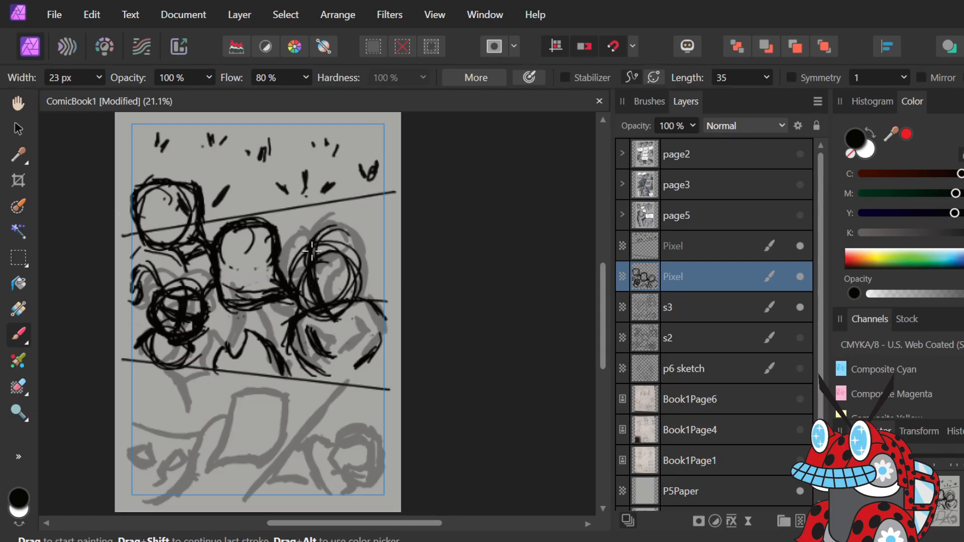
mouse_move(314, 258)
mouse_down()
mouse_move(356, 267)
mouse_move(342, 229)
mouse_move(353, 246)
mouse_move(358, 238)
mouse_move(351, 255)
mouse_move(368, 252)
mouse_move(350, 254)
mouse_move(371, 262)
mouse_move(364, 308)
mouse_move(370, 253)
mouse_move(352, 321)
mouse_up()
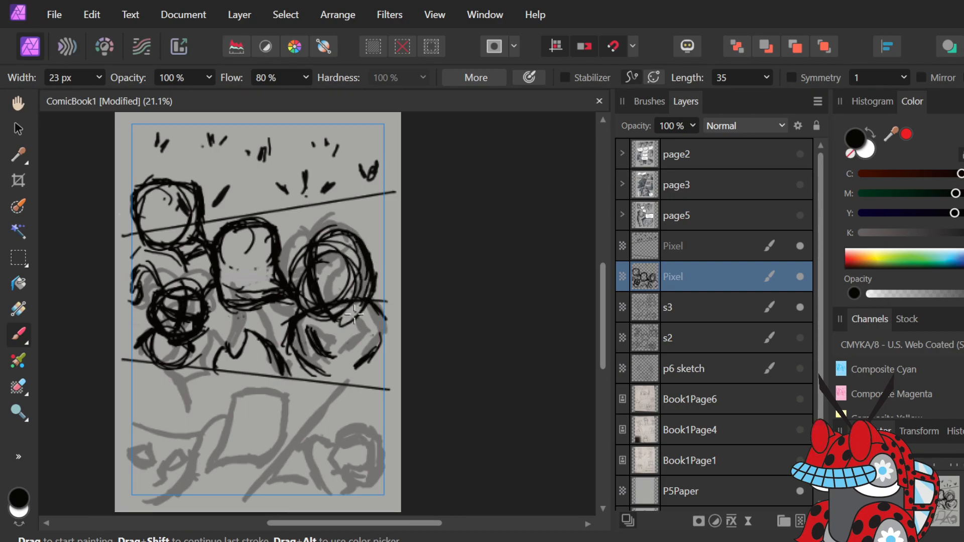
mouse_move(346, 269)
mouse_down()
mouse_move(355, 302)
mouse_move(342, 274)
mouse_move(332, 303)
mouse_up()
mouse_move(326, 303)
mouse_down()
mouse_move(370, 295)
mouse_move(340, 312)
mouse_move(361, 274)
mouse_move(373, 287)
mouse_move(339, 310)
mouse_move(350, 252)
mouse_up()
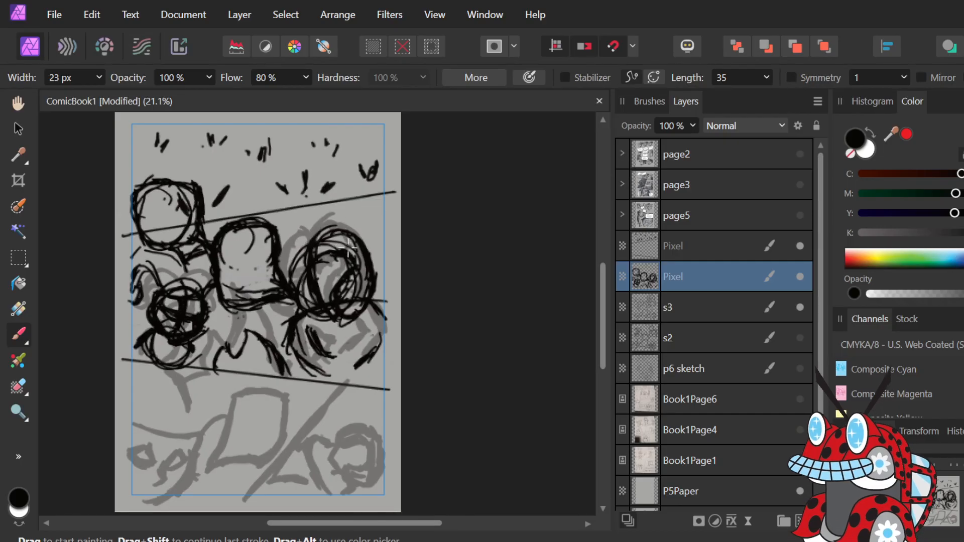
mouse_move(323, 239)
mouse_down()
mouse_move(302, 241)
mouse_move(285, 265)
mouse_move(309, 243)
mouse_move(285, 265)
mouse_up()
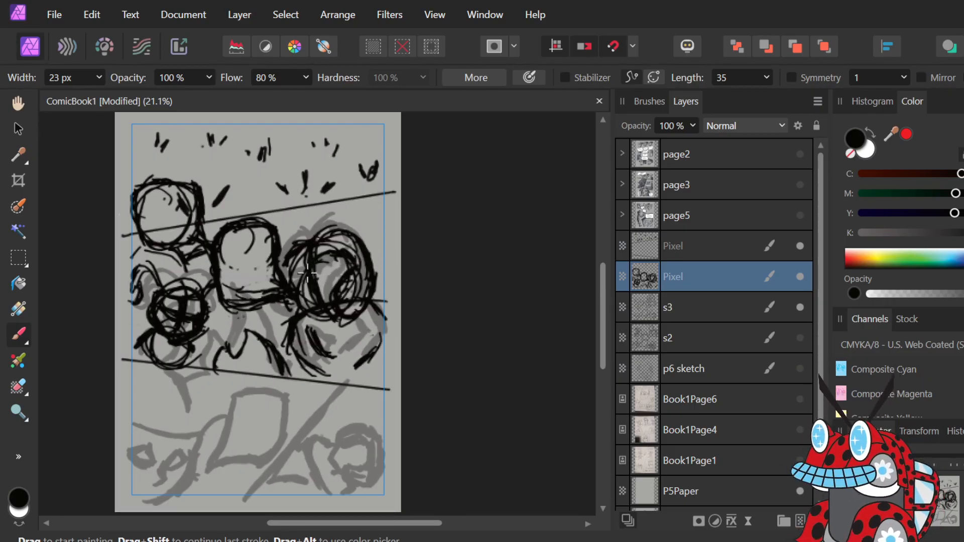
drag(345, 268, 317, 277)
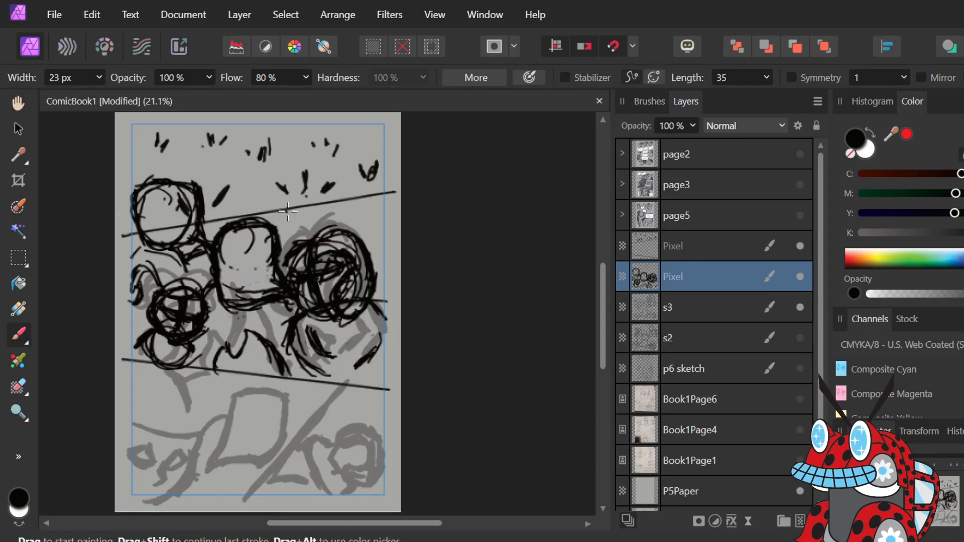
scroll(243, 278, up, 5)
scroll(243, 278, down, 3)
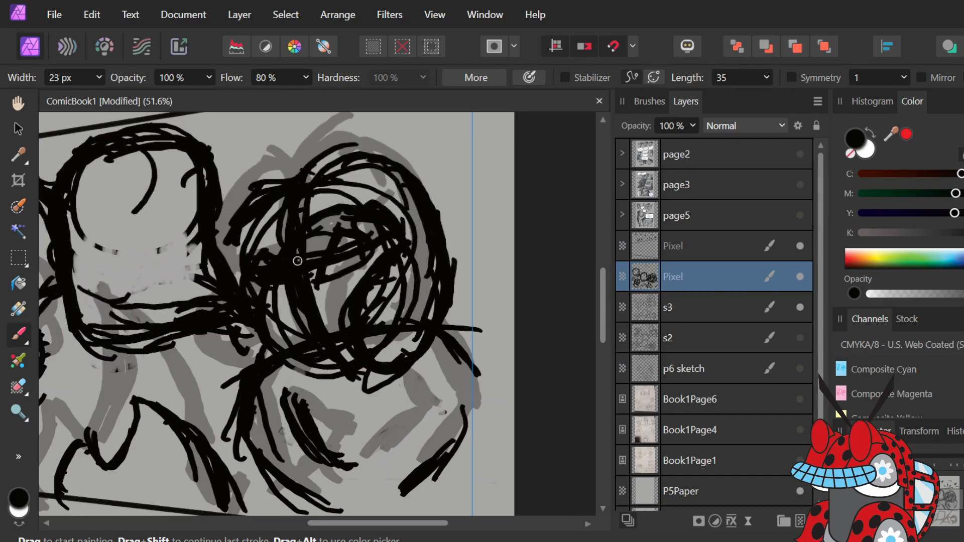
scroll(297, 260, down, 3)
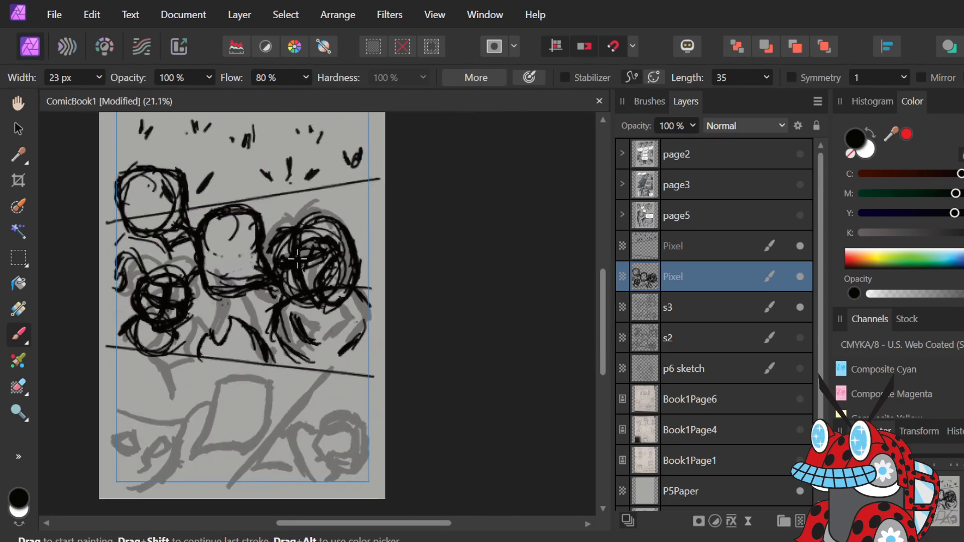
scroll(143, 299, up, 3)
scroll(143, 298, down, 3)
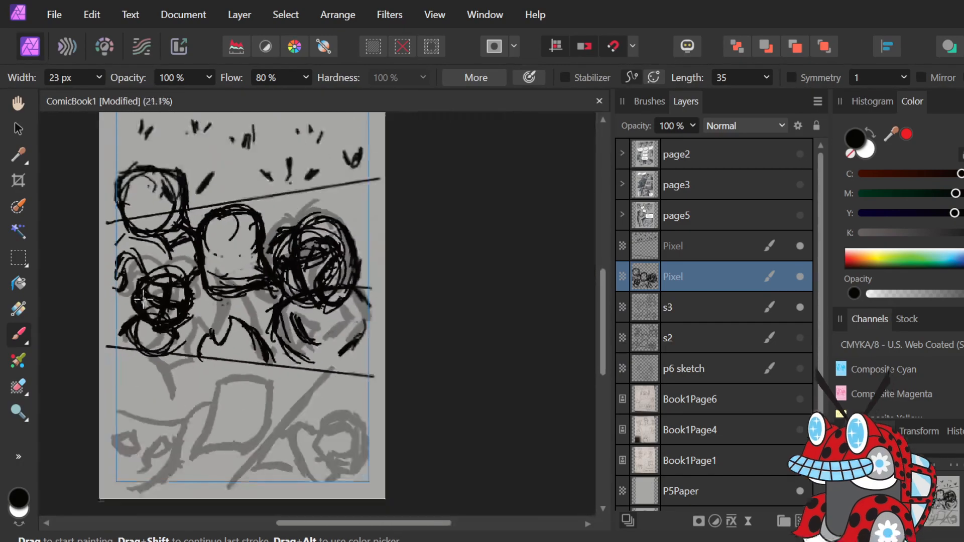
scroll(249, 283, down, 3)
scroll(176, 318, up, 3)
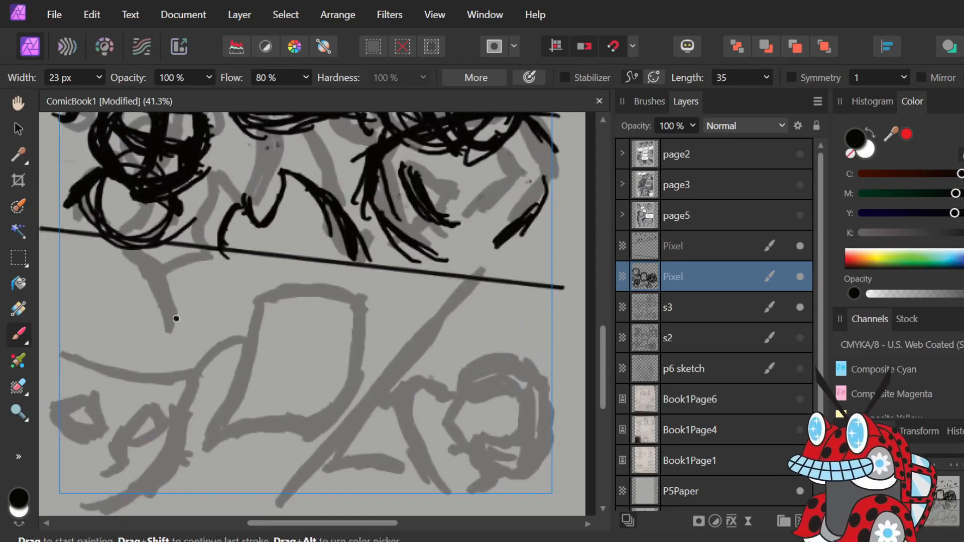
scroll(176, 318, right, 3)
scroll(176, 319, left, 3)
scroll(176, 319, down, 3)
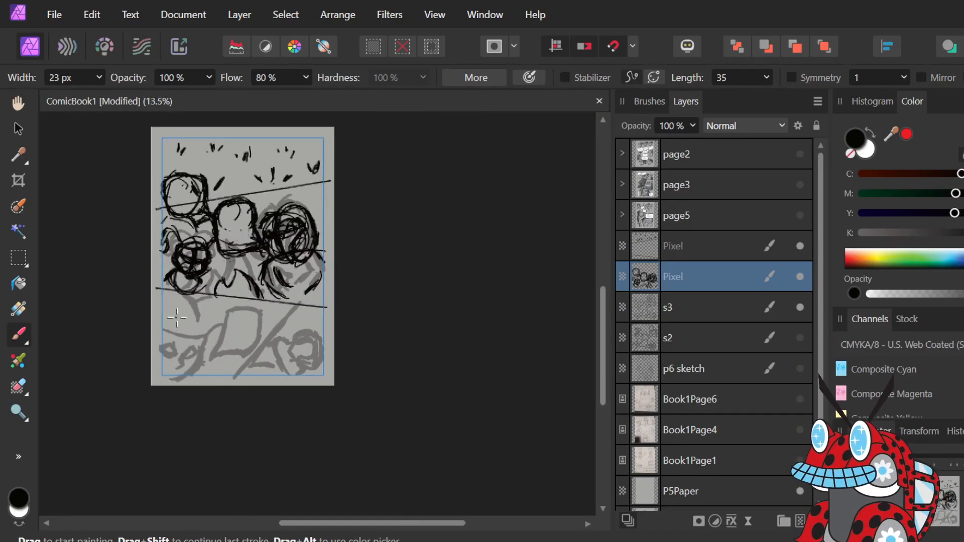
scroll(176, 319, up, 2)
scroll(176, 319, up, 3)
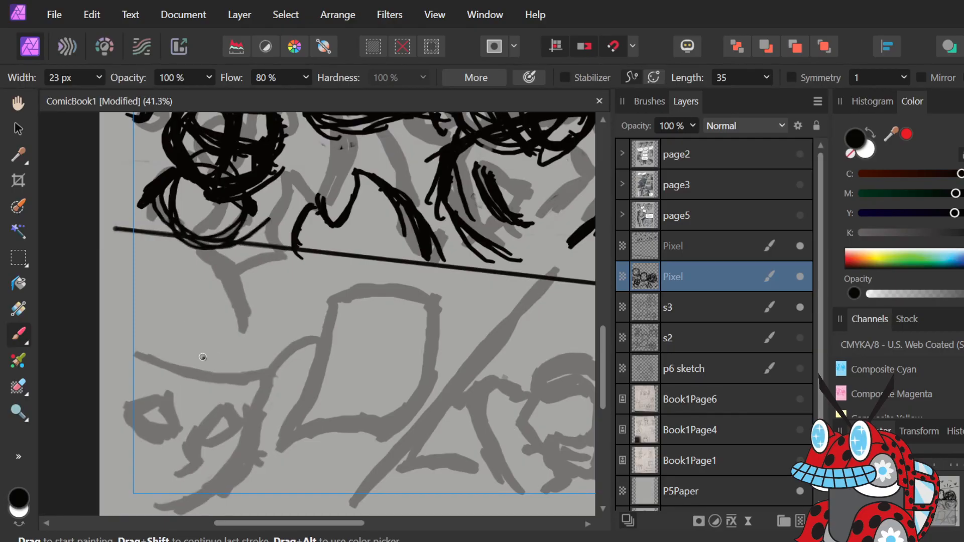
mouse_move(217, 345)
mouse_down()
mouse_move(175, 323)
mouse_move(138, 415)
mouse_move(240, 368)
mouse_move(140, 337)
mouse_move(170, 453)
mouse_move(217, 353)
mouse_move(124, 400)
mouse_move(247, 414)
mouse_move(179, 327)
mouse_move(190, 463)
mouse_move(232, 337)
mouse_move(127, 413)
mouse_move(244, 437)
mouse_move(208, 316)
mouse_up()
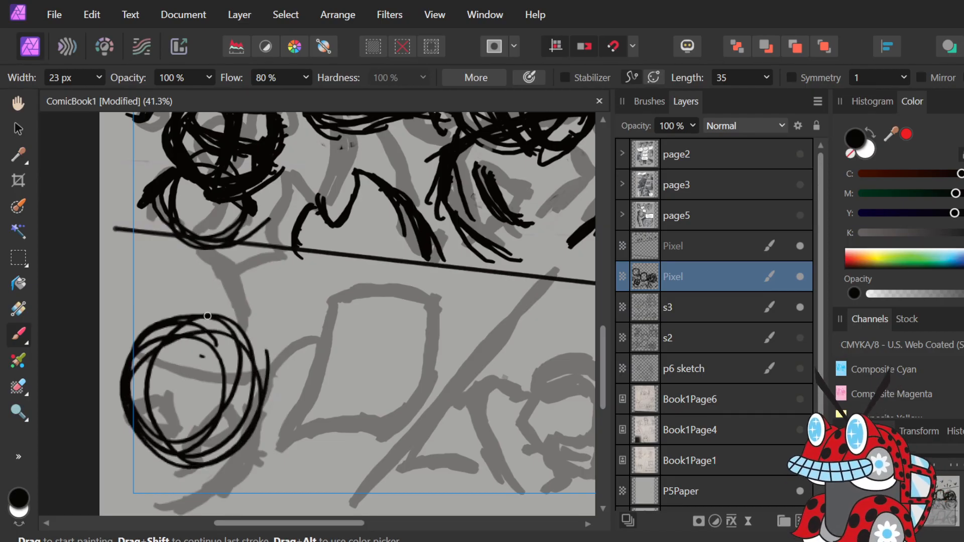
key(ctrl+z)
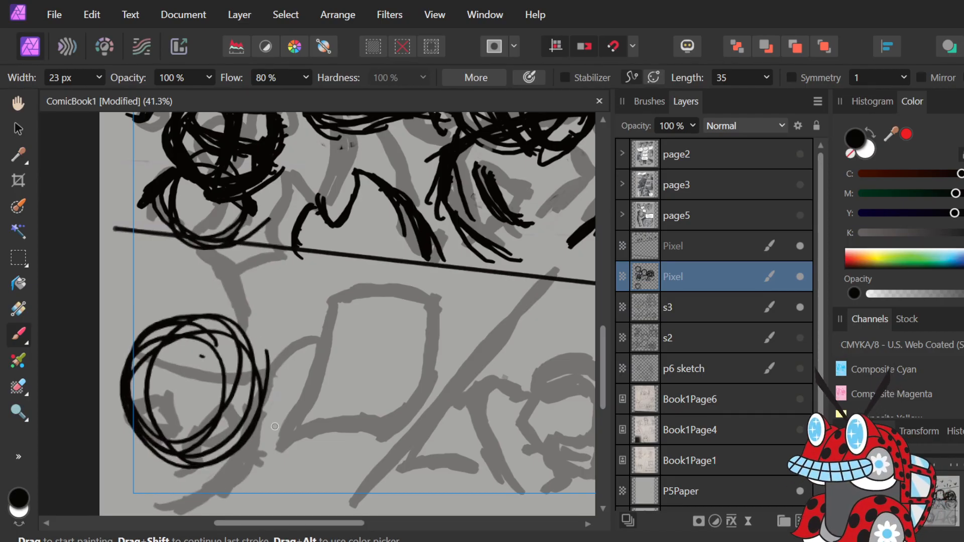
key(ctrl+z)
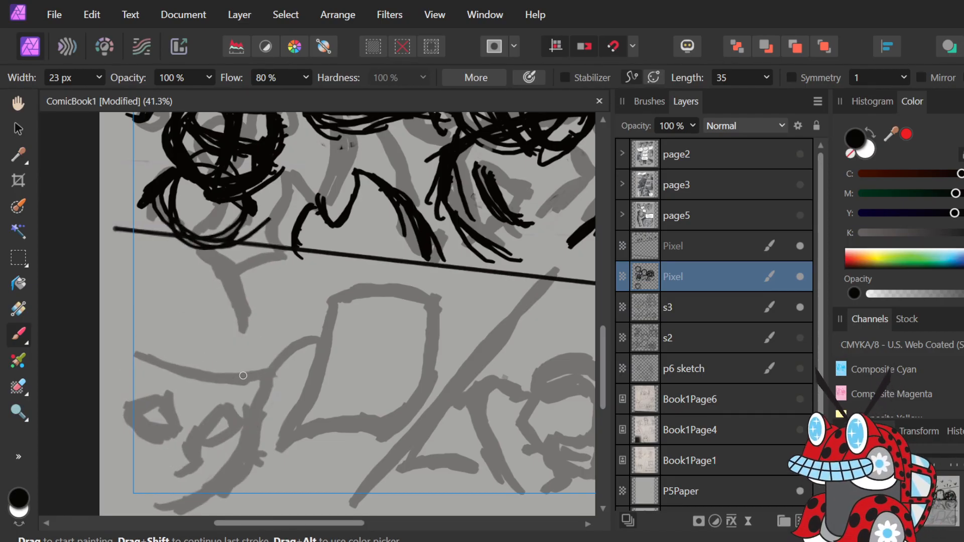
Sketch a large head circle over the dimmed face in the bottom panel and start its curved facial guideline.
mouse_move(224, 340)
mouse_down()
mouse_move(204, 325)
mouse_move(128, 432)
mouse_move(239, 351)
mouse_move(266, 354)
mouse_move(215, 334)
mouse_up()
mouse_move(181, 461)
mouse_down()
mouse_move(280, 366)
mouse_move(148, 314)
mouse_move(145, 434)
mouse_move(267, 398)
mouse_move(198, 301)
mouse_move(145, 409)
mouse_up()
mouse_move(128, 333)
mouse_down()
mouse_move(260, 401)
mouse_move(142, 350)
mouse_up()
click(213, 353)
Build a thick vertical center line through the bottom-panel head circle, extend it up to the panel border, and add a curved cross guideline.
mouse_move(193, 269)
mouse_down()
mouse_move(236, 374)
mouse_move(218, 432)
mouse_up()
drag(234, 296, 203, 463)
mouse_move(235, 267)
mouse_down()
mouse_move(219, 425)
mouse_move(223, 358)
mouse_move(243, 303)
mouse_move(195, 485)
mouse_up()
drag(237, 349, 187, 489)
drag(233, 384, 181, 485)
drag(227, 406, 177, 491)
drag(241, 246, 243, 290)
mouse_move(130, 339)
mouse_down()
mouse_move(180, 375)
mouse_move(273, 400)
mouse_up()
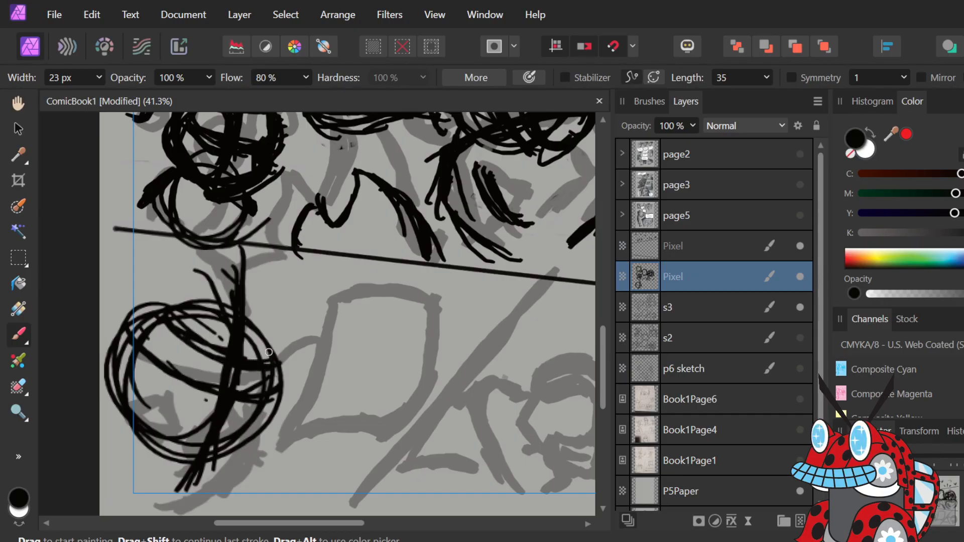
Sketch the curve connecting the head circle to the central block and outline the block with rounded corners in the bottom panel.
mouse_move(280, 359)
mouse_down()
mouse_move(292, 331)
mouse_move(329, 305)
mouse_move(336, 274)
mouse_move(316, 349)
mouse_up()
drag(332, 281, 322, 363)
drag(325, 312, 307, 385)
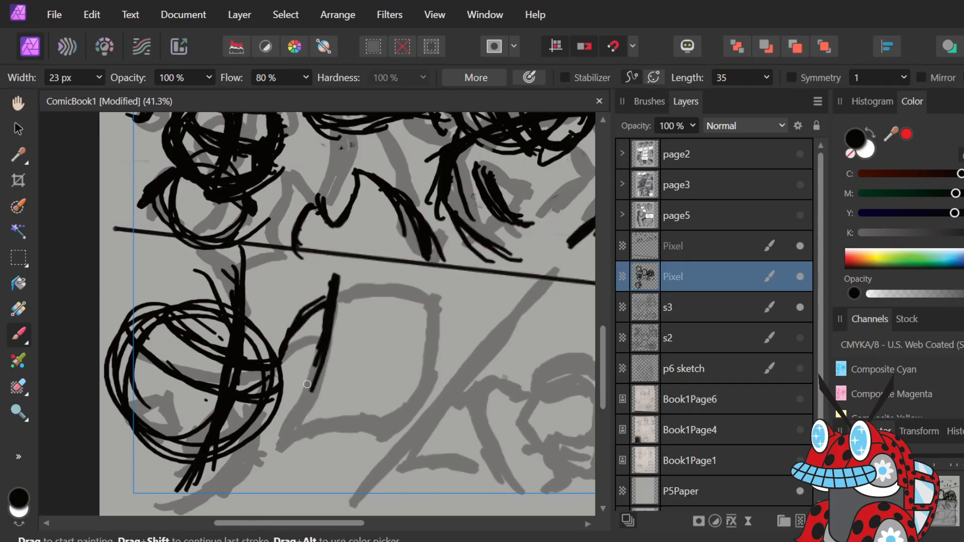
mouse_move(326, 342)
mouse_down()
mouse_move(291, 407)
mouse_move(296, 398)
mouse_move(299, 408)
mouse_move(281, 422)
mouse_move(316, 432)
mouse_move(275, 427)
mouse_move(369, 446)
mouse_move(356, 436)
mouse_move(378, 440)
mouse_move(385, 420)
mouse_move(392, 436)
mouse_move(429, 346)
mouse_move(434, 318)
mouse_move(434, 295)
mouse_up()
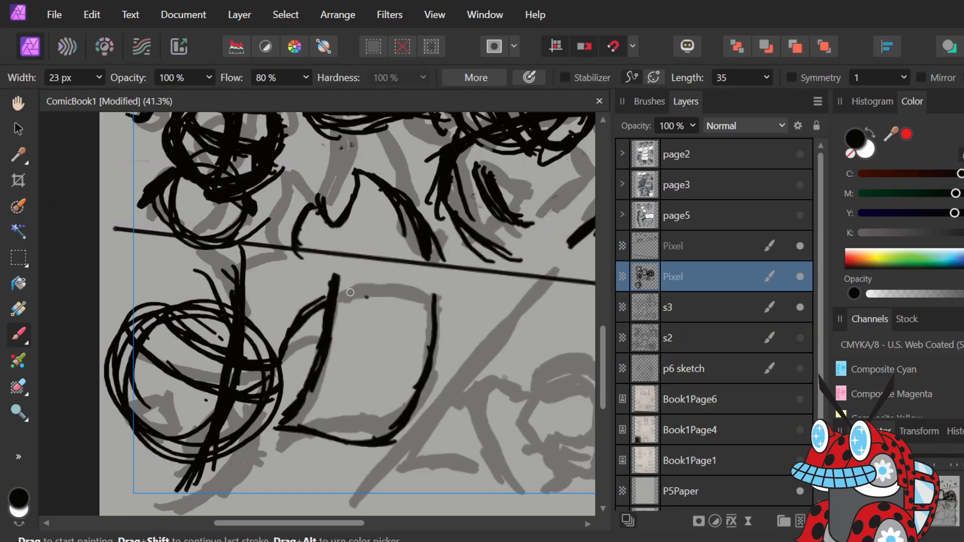
mouse_move(335, 281)
mouse_down()
mouse_move(352, 304)
mouse_move(355, 274)
mouse_move(372, 288)
mouse_move(346, 277)
mouse_move(390, 292)
mouse_move(342, 285)
mouse_move(439, 305)
mouse_move(398, 287)
mouse_move(434, 323)
mouse_up()
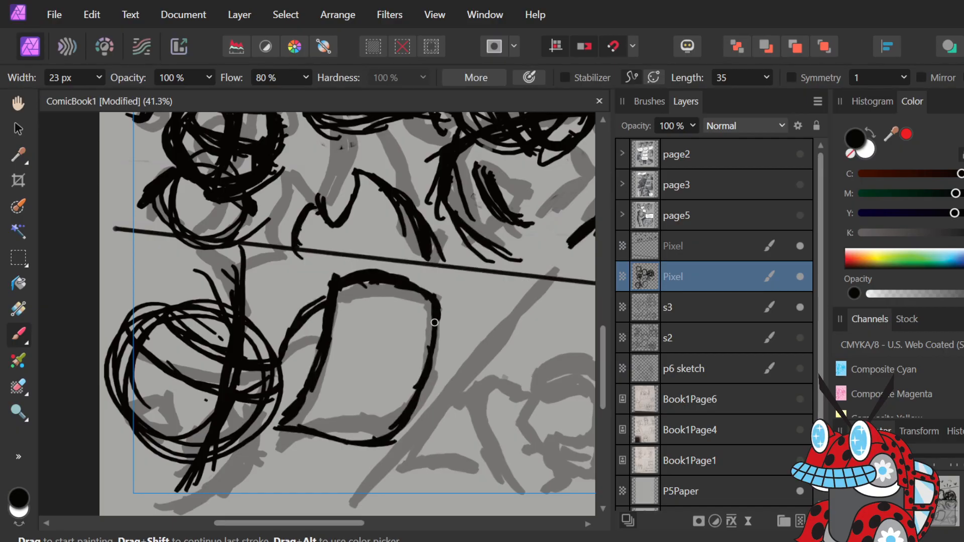
mouse_move(284, 387)
mouse_down()
mouse_move(282, 374)
mouse_move(267, 422)
mouse_up()
drag(278, 390, 264, 432)
mouse_move(276, 391)
mouse_down()
mouse_move(263, 436)
mouse_move(263, 417)
mouse_move(246, 450)
mouse_up()
drag(269, 416, 227, 460)
drag(262, 432, 204, 476)
mouse_move(245, 453)
mouse_down()
mouse_move(175, 490)
mouse_move(243, 455)
mouse_up()
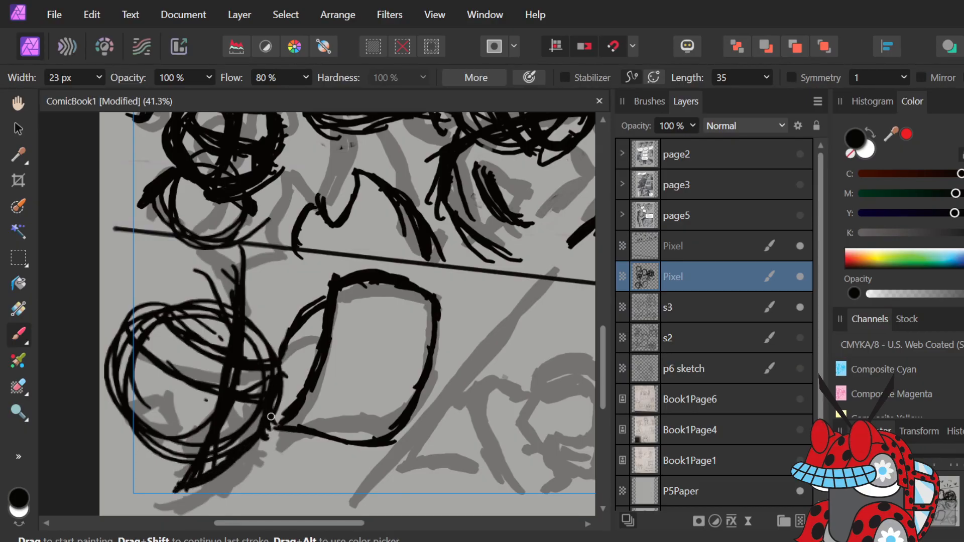
key(ctrl+z)
key(ctrl+z)
key(ctrl+z)
key(ctrl+z)
key(ctrl+z)
key(ctrl+z)
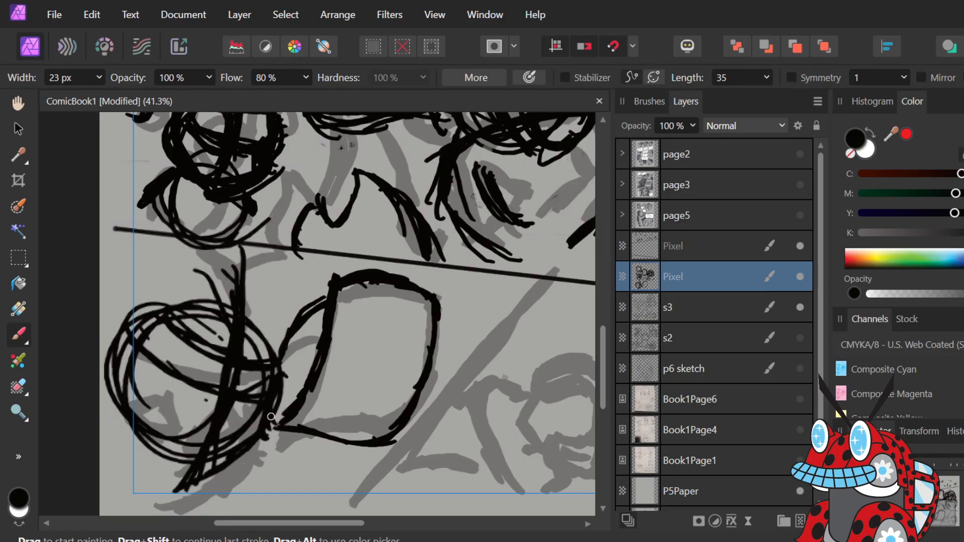
key(ctrl+z)
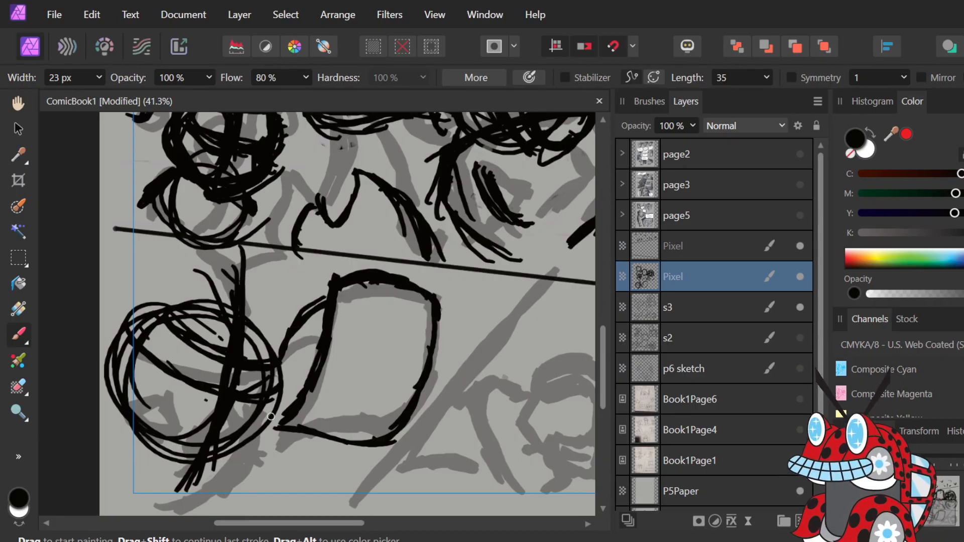
Add branching strokes above the head circle at the panel border and trace the long diagonal divider across the bottom panel.
drag(338, 523, 373, 535)
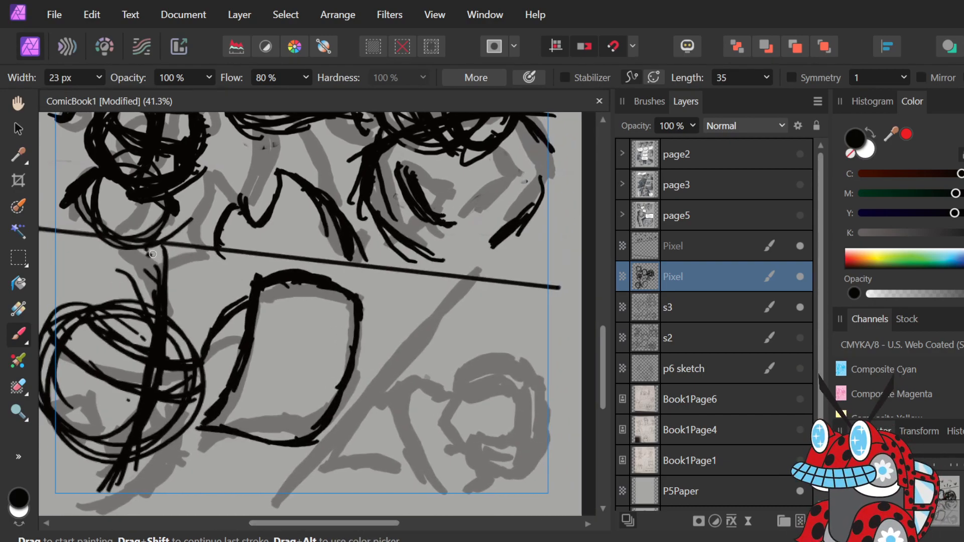
mouse_move(152, 254)
mouse_down()
mouse_move(175, 294)
mouse_move(159, 255)
mouse_move(175, 290)
mouse_move(164, 257)
mouse_move(171, 280)
mouse_move(174, 263)
mouse_move(198, 253)
mouse_move(173, 274)
mouse_move(202, 258)
mouse_up()
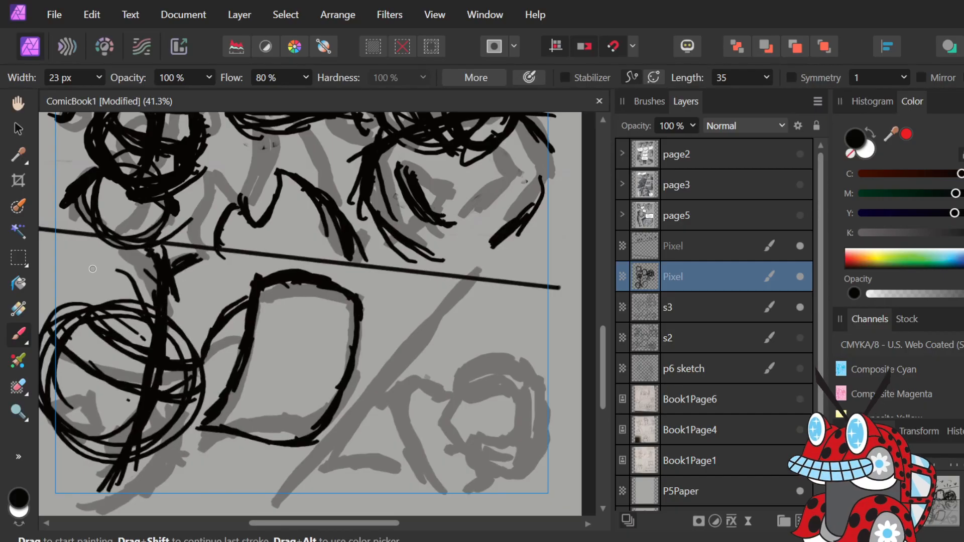
drag(290, 494, 425, 341)
drag(328, 458, 477, 281)
drag(387, 383, 476, 280)
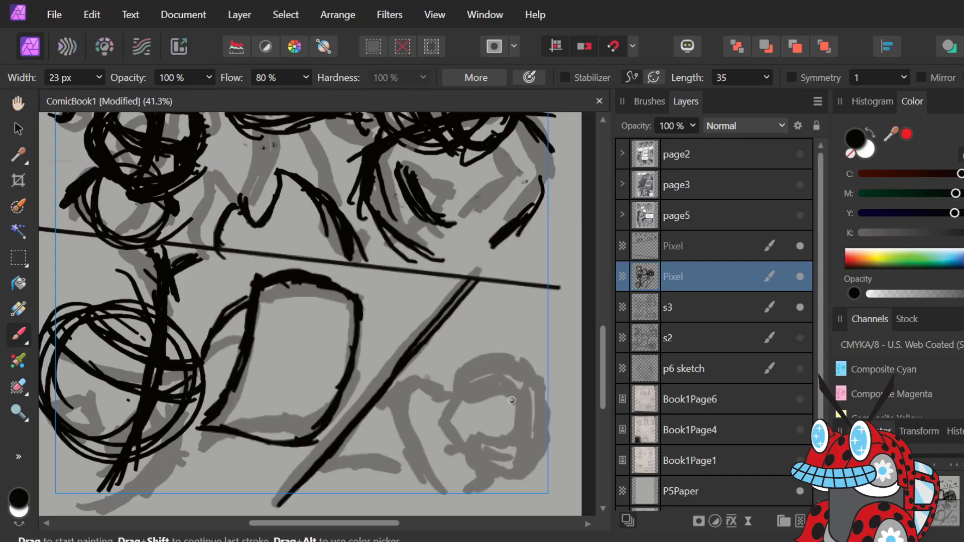
Trace the thick curved hair outline around the small figure's head in the lower corner of the bottom panel.
mouse_move(462, 370)
mouse_down()
mouse_move(470, 404)
mouse_move(509, 395)
mouse_move(513, 409)
mouse_move(510, 396)
mouse_move(521, 418)
mouse_up()
mouse_move(512, 396)
mouse_down()
mouse_move(519, 426)
mouse_move(474, 466)
mouse_move(473, 436)
mouse_move(475, 468)
mouse_move(520, 467)
mouse_move(489, 471)
mouse_move(540, 453)
mouse_move(511, 472)
mouse_move(543, 448)
mouse_move(548, 415)
mouse_up()
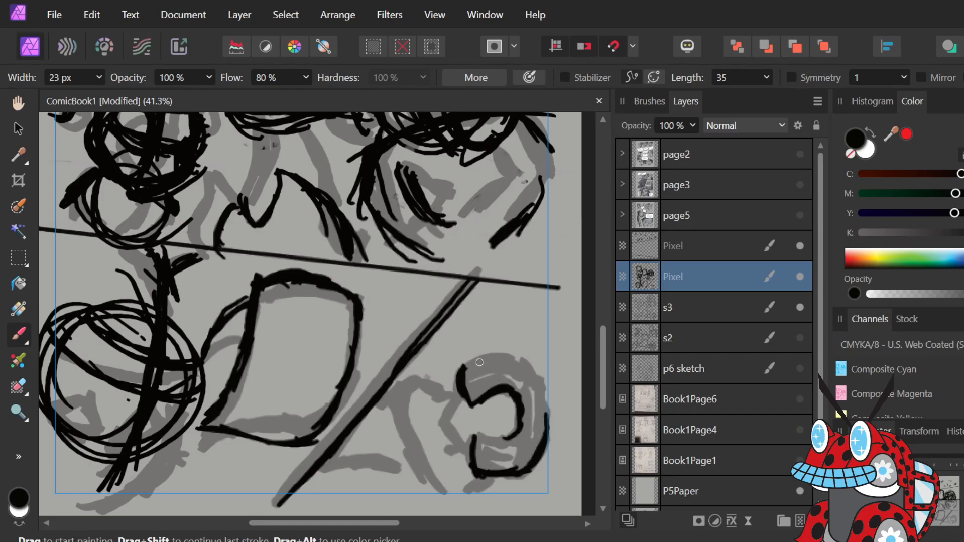
mouse_move(461, 372)
mouse_down()
mouse_move(526, 365)
mouse_move(502, 364)
mouse_move(542, 382)
mouse_move(518, 363)
mouse_move(545, 404)
mouse_move(524, 373)
mouse_move(538, 397)
mouse_up()
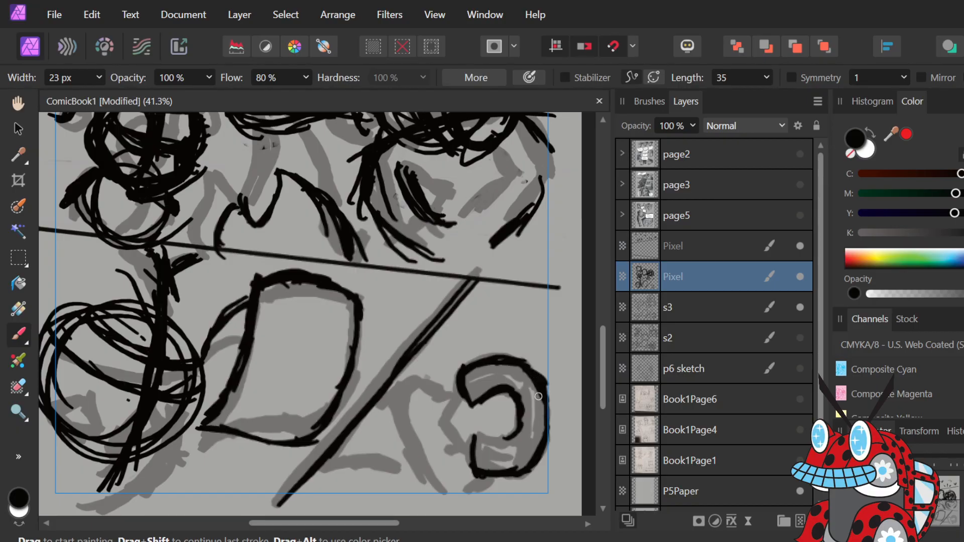
drag(478, 433, 512, 437)
drag(487, 435, 510, 436)
Mark the small figure's closed eyes and facial features, and outline its pointed face and the line below the hair.
drag(492, 403, 493, 400)
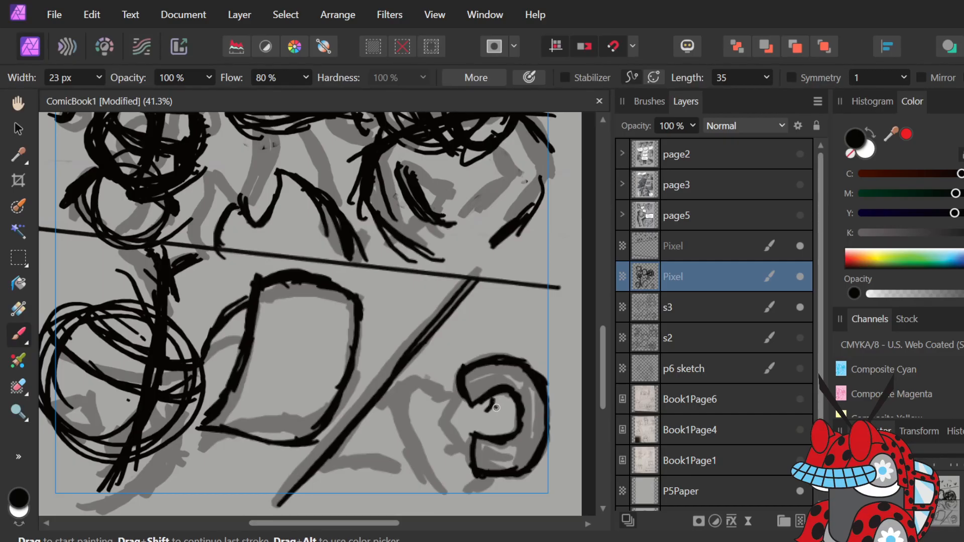
click(496, 417)
drag(492, 407, 497, 400)
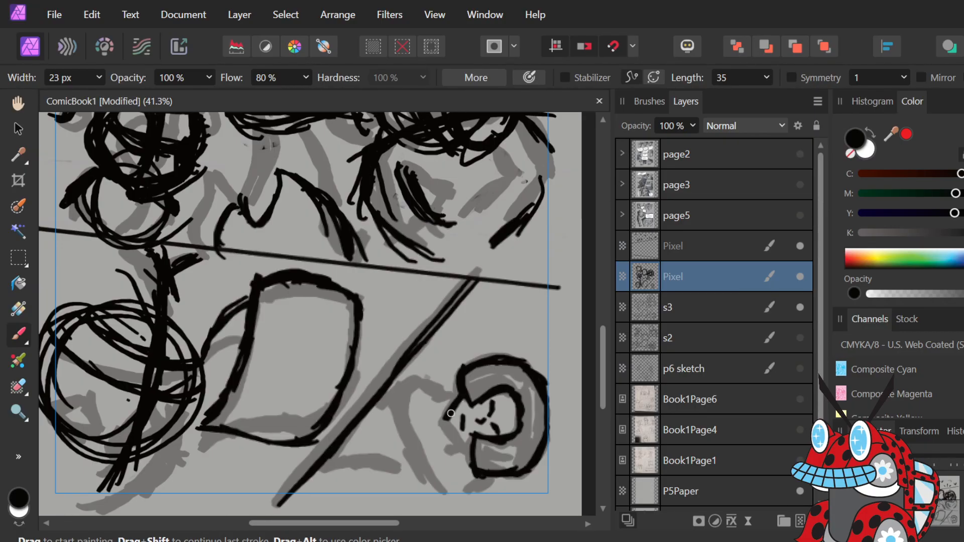
drag(449, 425, 470, 450)
mouse_move(456, 488)
mouse_down()
mouse_move(485, 474)
mouse_move(459, 477)
mouse_move(467, 479)
mouse_up()
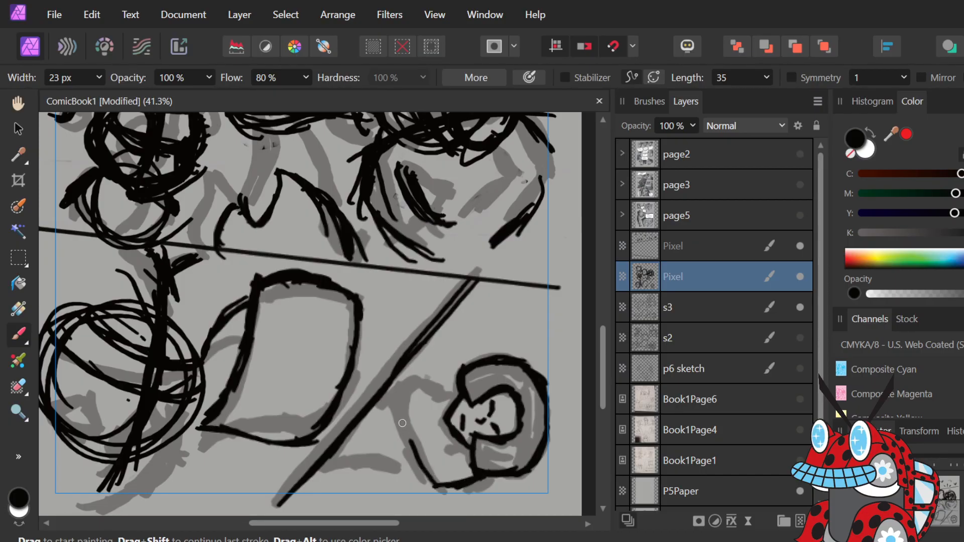
Sketch the small figure's raised arm and shoulder, and add body lines running back to the diagonal divider.
drag(398, 398, 435, 484)
drag(414, 433, 441, 490)
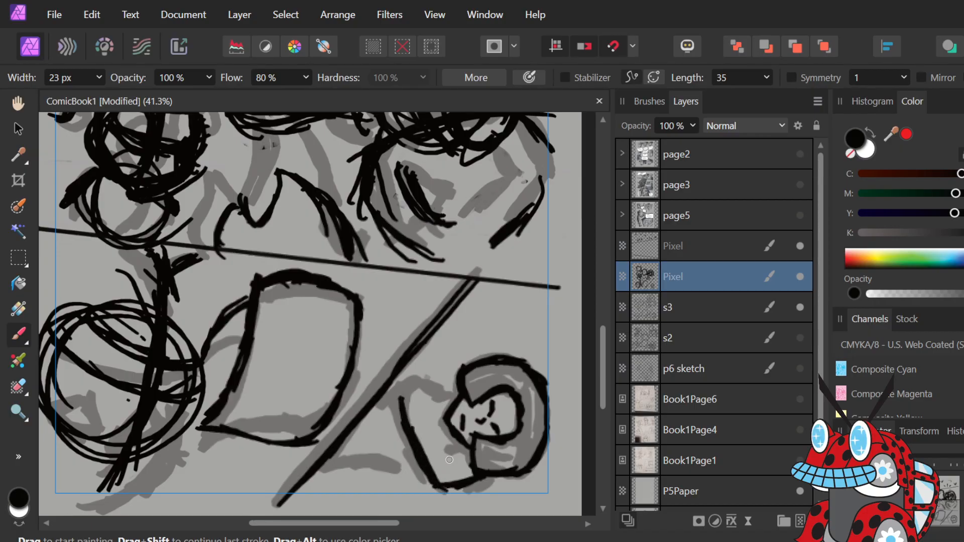
drag(450, 449, 455, 446)
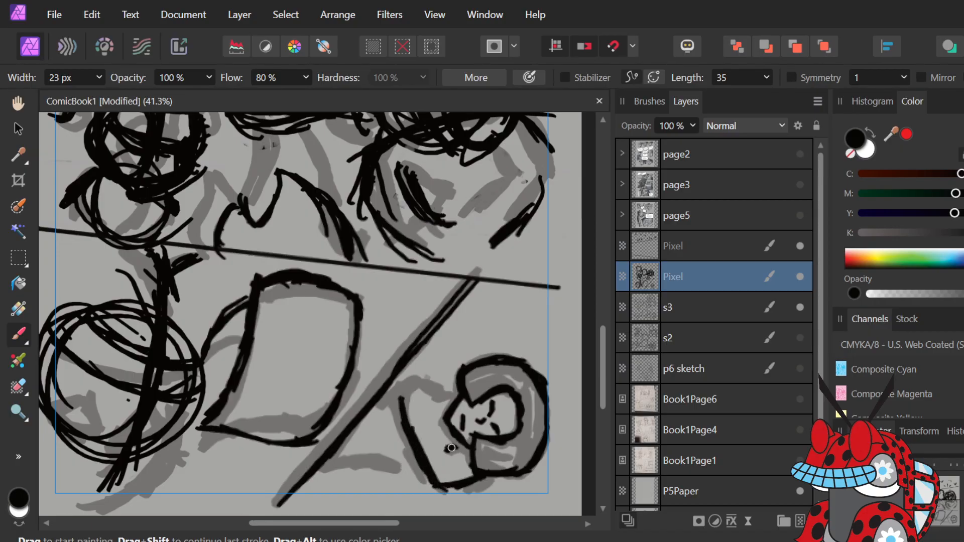
mouse_move(431, 389)
mouse_down()
mouse_move(442, 413)
mouse_move(427, 384)
mouse_move(406, 405)
mouse_move(408, 382)
mouse_move(410, 409)
mouse_move(398, 406)
mouse_move(419, 397)
mouse_move(403, 391)
mouse_move(440, 398)
mouse_move(424, 380)
mouse_move(452, 399)
mouse_up()
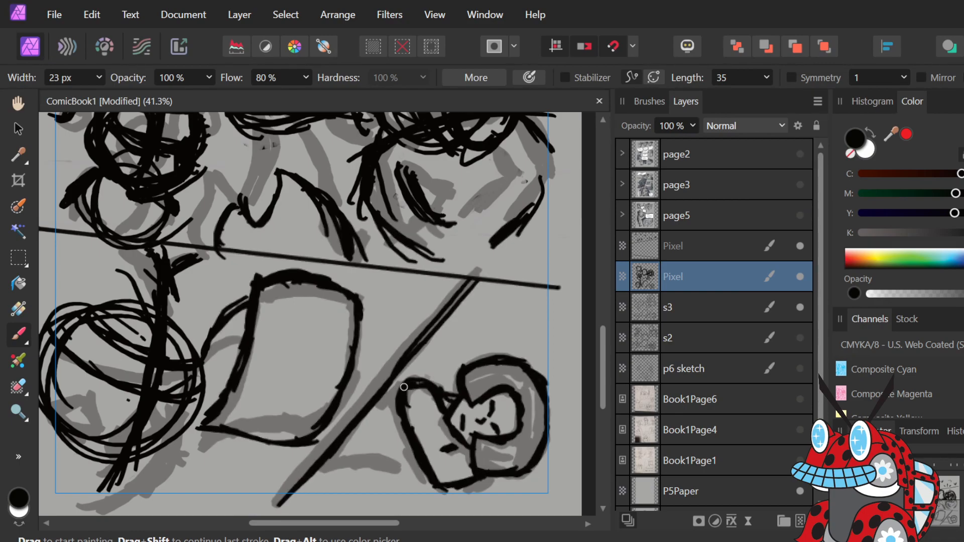
mouse_move(404, 385)
mouse_down()
mouse_move(380, 400)
mouse_move(384, 418)
mouse_move(377, 413)
mouse_up()
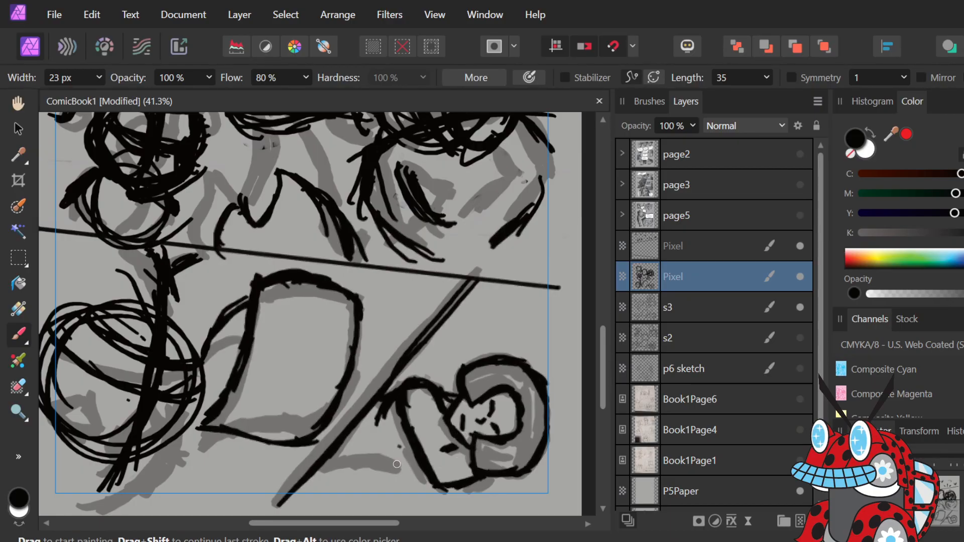
mouse_move(383, 450)
mouse_down()
mouse_move(421, 462)
mouse_move(377, 448)
mouse_move(412, 468)
mouse_move(397, 468)
mouse_move(414, 453)
mouse_move(380, 446)
mouse_move(408, 467)
mouse_move(370, 461)
mouse_move(410, 468)
mouse_move(343, 463)
mouse_up()
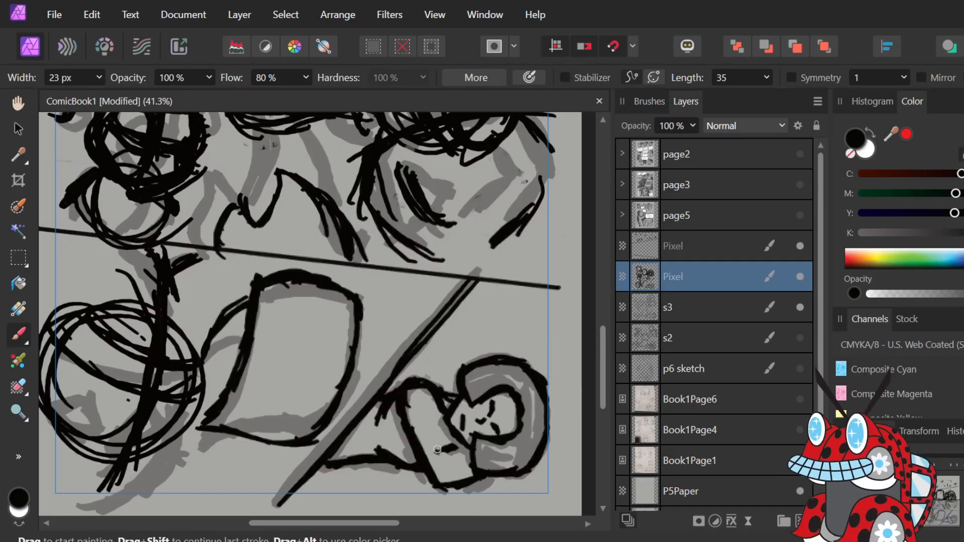
Add a new pixel layer above the construction sketch and lower the construction sketch layer's opacity to 35%.
key(ctrl+0)
scroll(368, 221, up, 4)
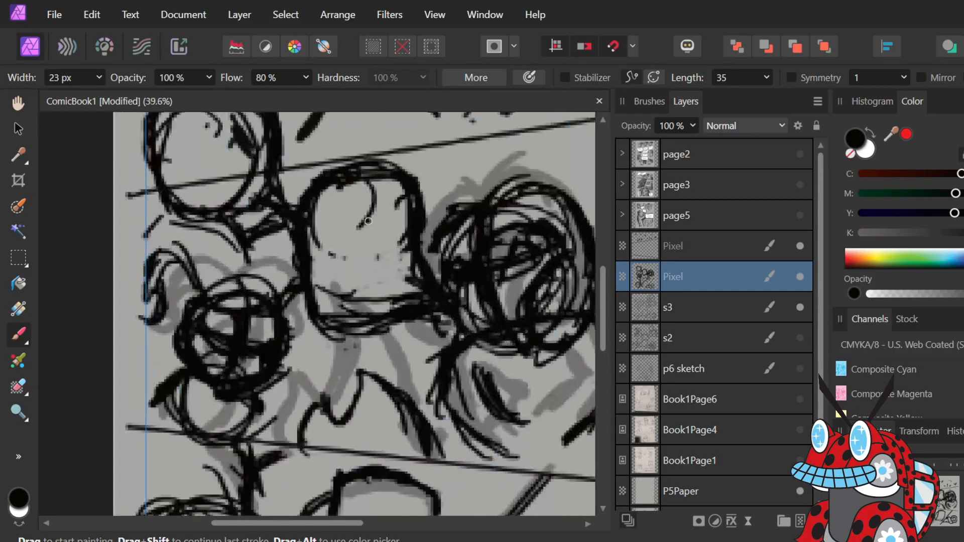
scroll(368, 221, down, 1)
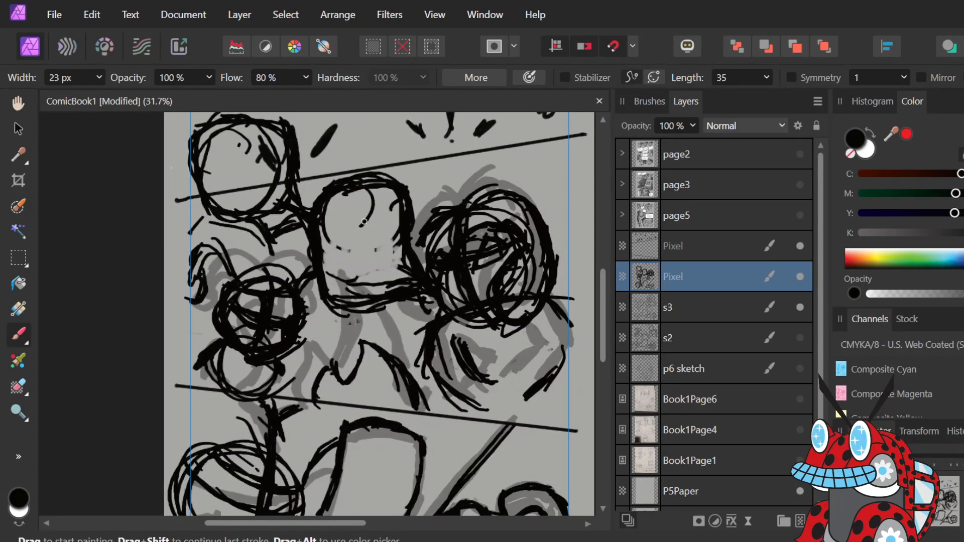
scroll(307, 296, down, 3)
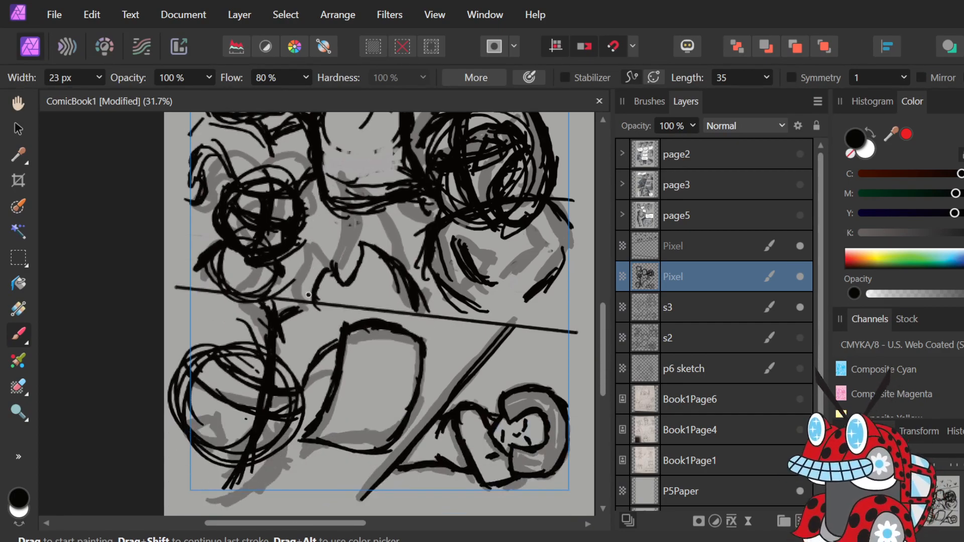
scroll(308, 295, down, 1)
scroll(308, 296, up, 1)
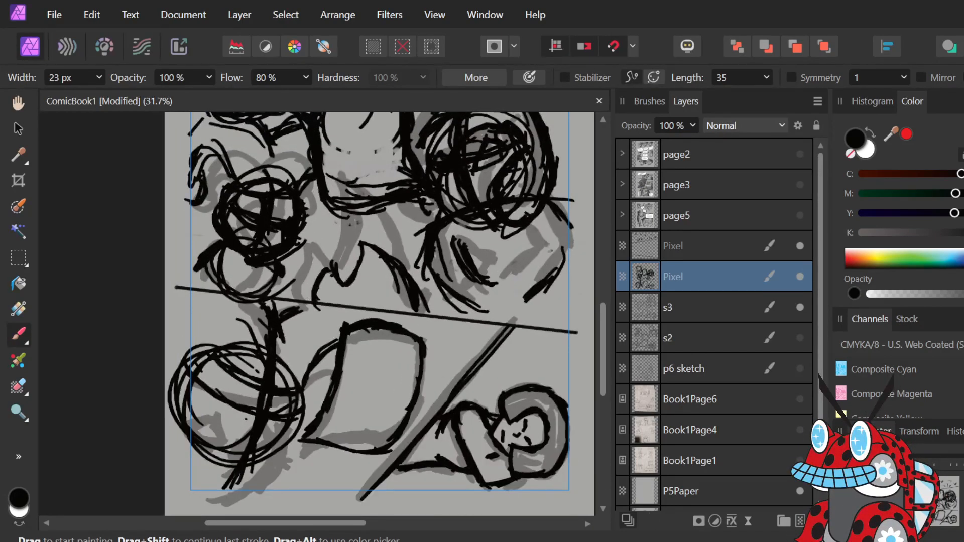
click(801, 522)
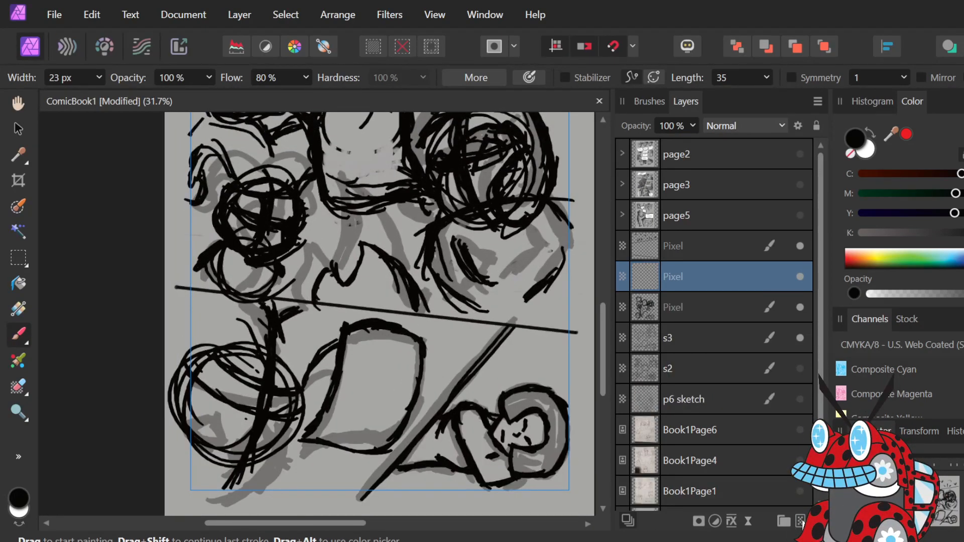
click(717, 308)
click(692, 122)
drag(678, 140, 618, 146)
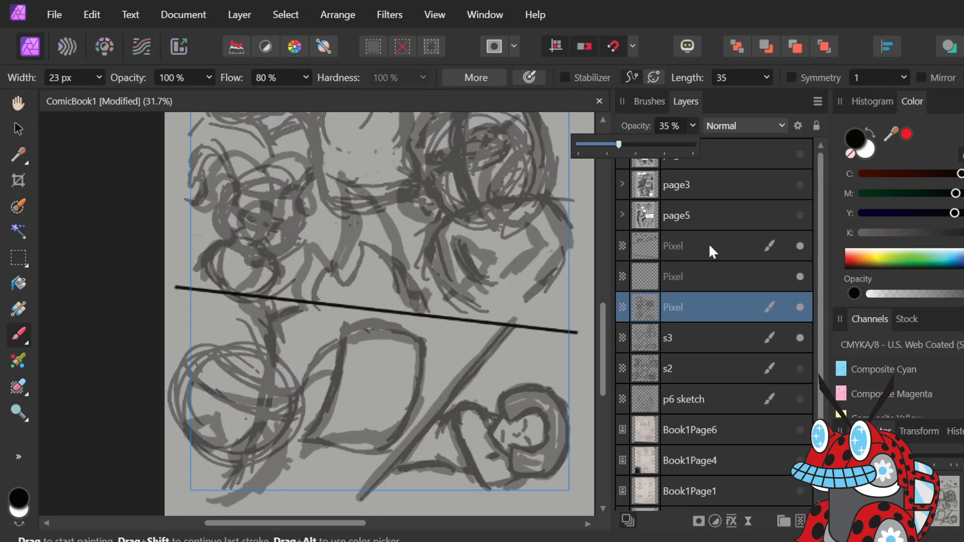
Hide the s3 layer and make the new empty pixel layer the active one for drawing.
click(799, 337)
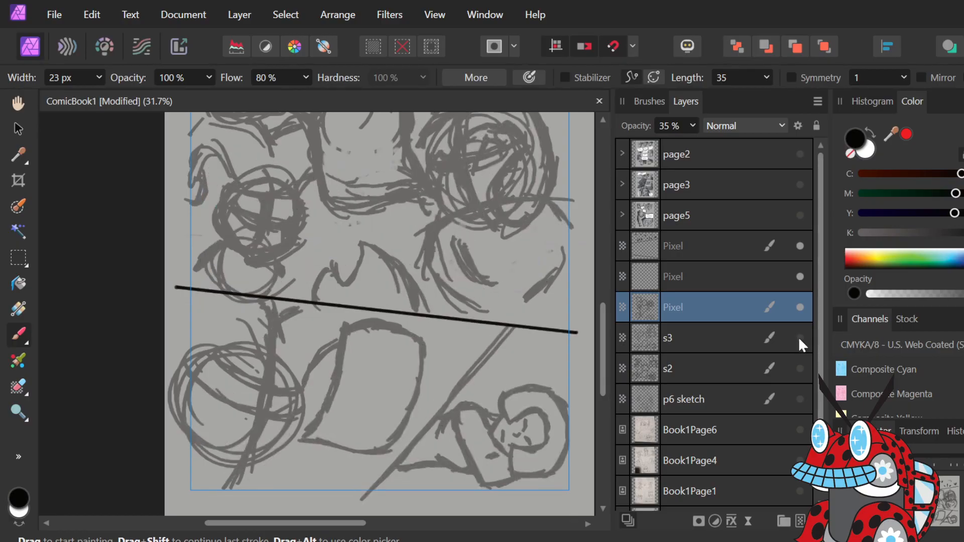
click(798, 336)
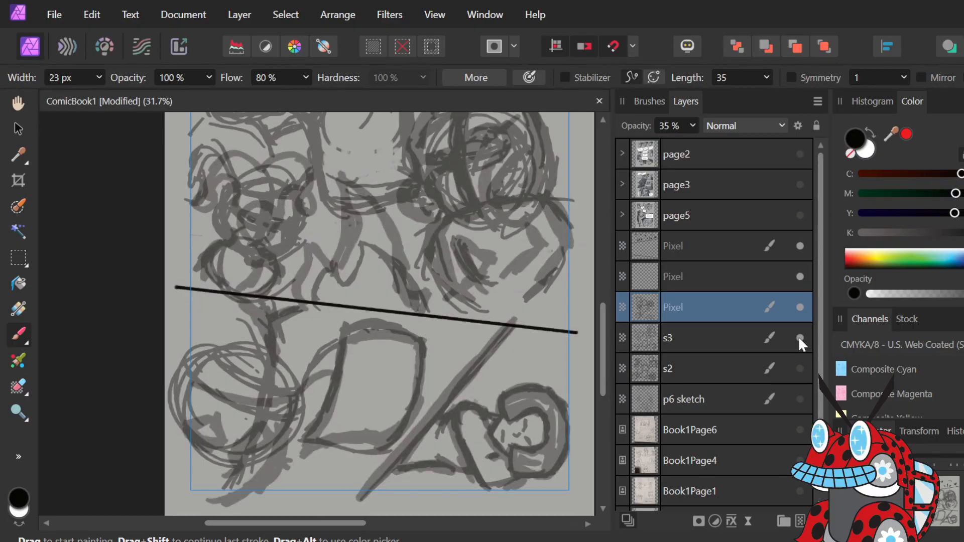
click(799, 337)
scroll(473, 282, up, 2)
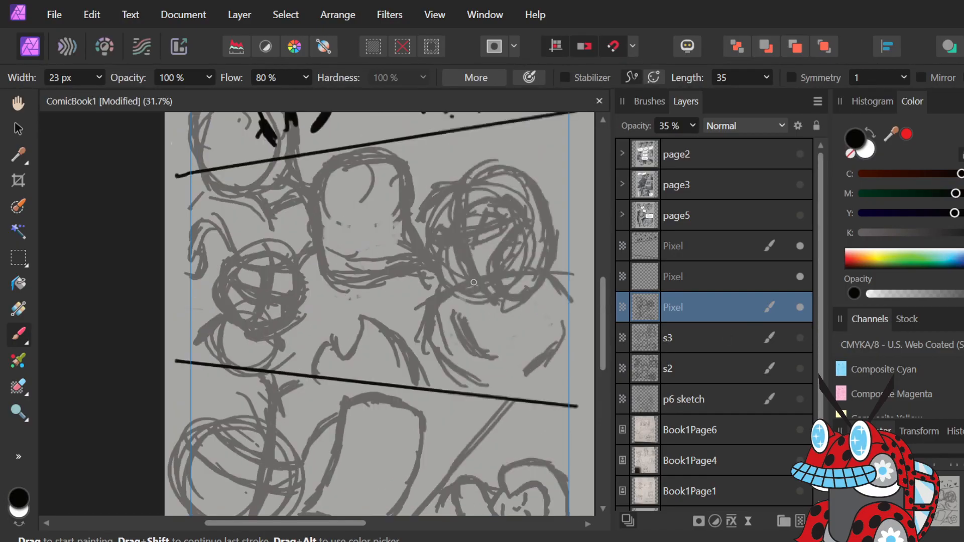
scroll(474, 282, up, 5)
scroll(470, 281, down, 2)
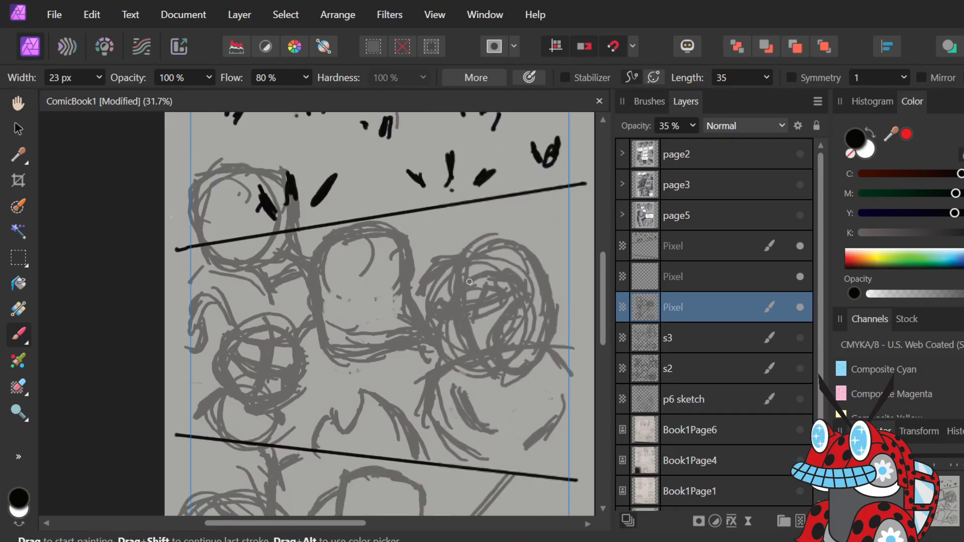
click(700, 279)
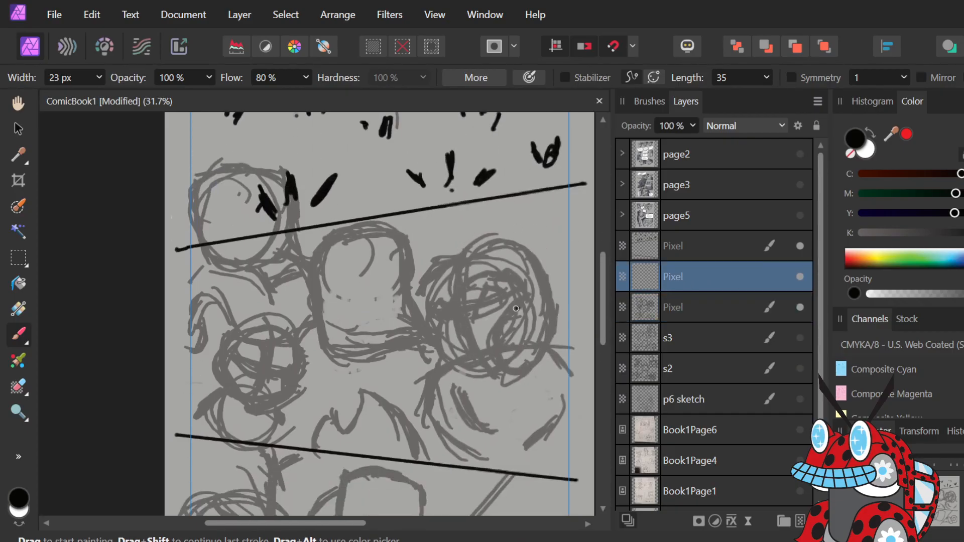
Draw two slanted angular eyes with pupils on the scribbled head at the right of the middle panel, undoing the stray stroke beneath them.
scroll(351, 335, up, 1)
scroll(351, 334, down, 1)
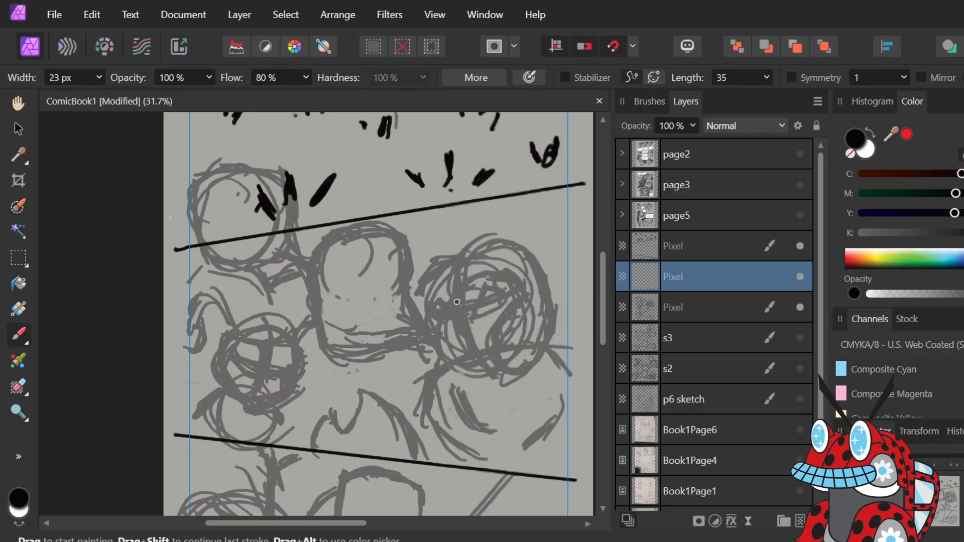
mouse_move(460, 316)
mouse_down()
mouse_move(439, 299)
mouse_move(431, 311)
mouse_move(451, 320)
mouse_move(438, 312)
mouse_move(452, 311)
mouse_move(432, 312)
mouse_move(458, 314)
mouse_move(482, 298)
mouse_move(477, 314)
mouse_move(492, 284)
mouse_move(495, 305)
mouse_up()
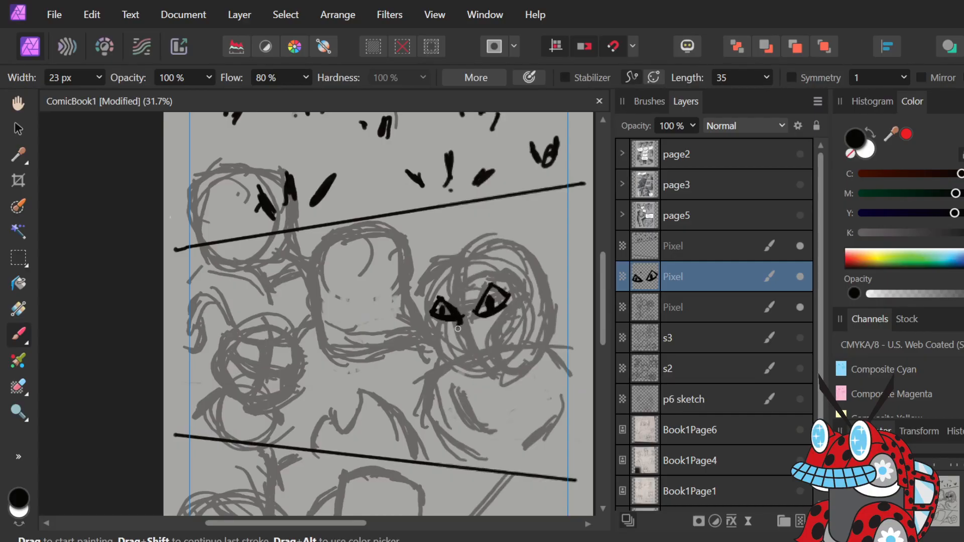
drag(458, 328, 458, 306)
key(ctrl+z)
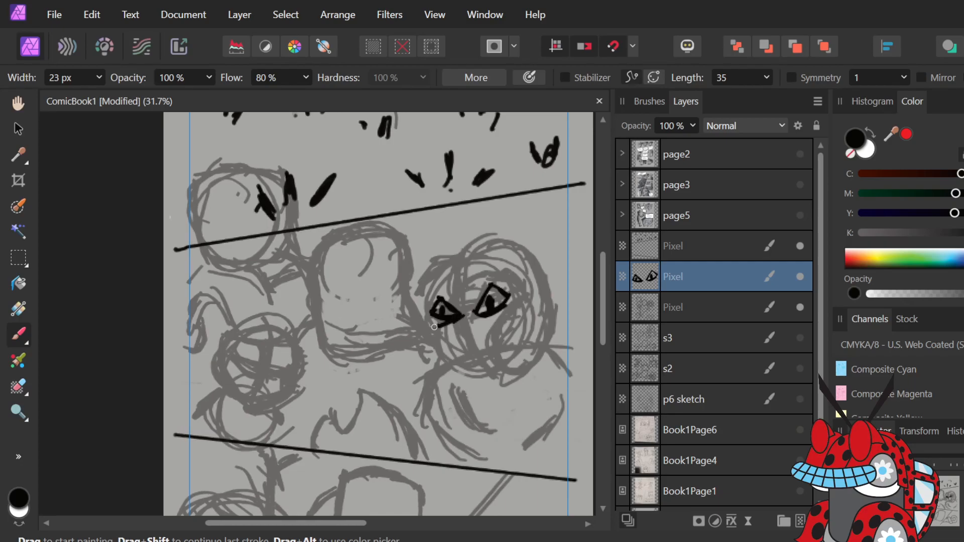
Draw the protruding nose and muzzle curve below the eyes, undo the chin curve, and add downturned mouth lines.
mouse_move(459, 319)
mouse_down()
mouse_move(433, 324)
mouse_move(444, 324)
mouse_move(433, 326)
mouse_move(430, 349)
mouse_move(423, 333)
mouse_move(459, 383)
mouse_move(443, 371)
mouse_move(469, 376)
mouse_move(493, 361)
mouse_up()
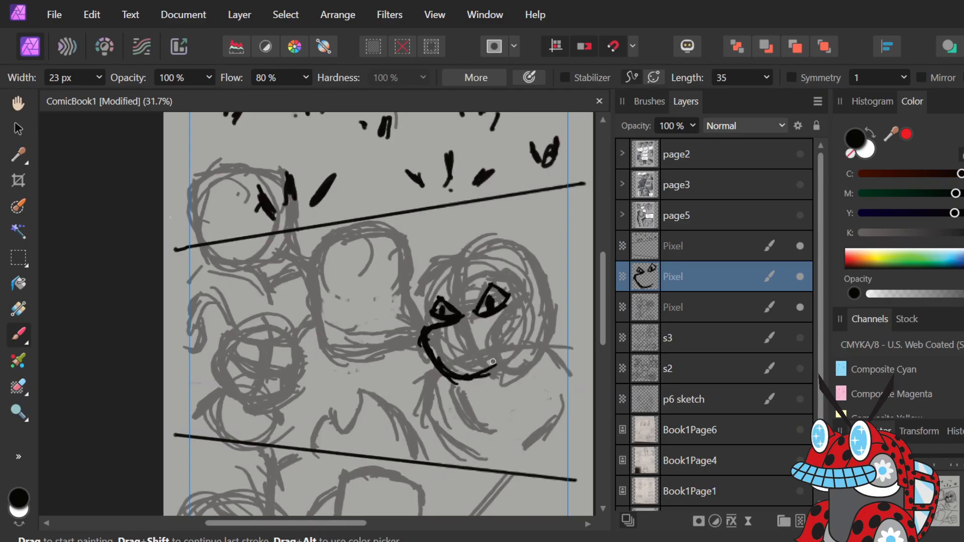
key(ctrl+z)
key(ctrl+z)
key(ctrl+z)
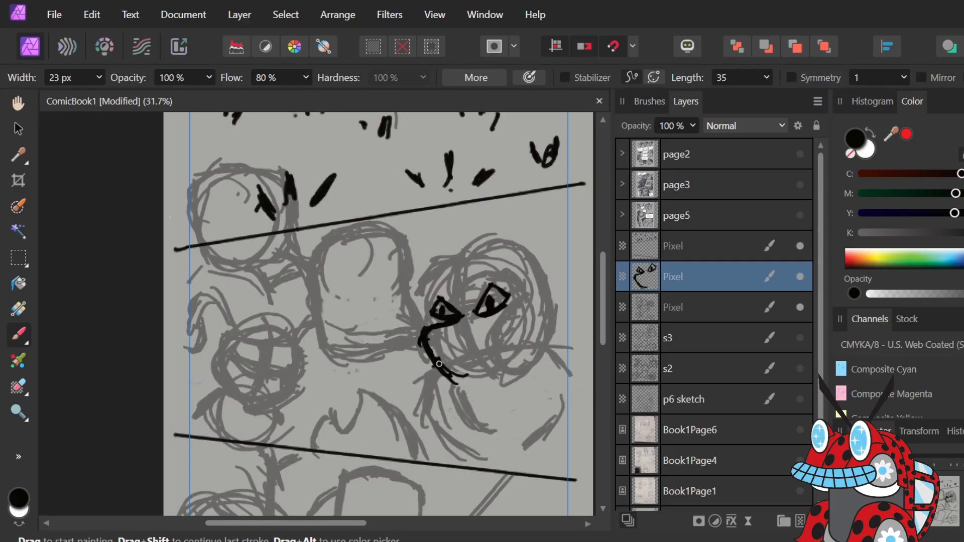
drag(441, 363, 464, 351)
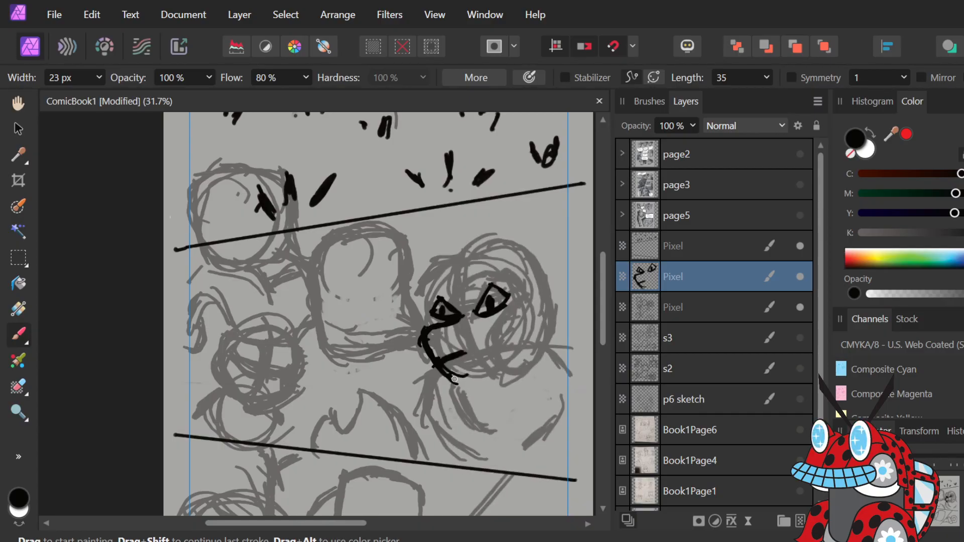
mouse_move(429, 348)
mouse_down()
mouse_move(480, 347)
mouse_move(484, 369)
mouse_move(500, 384)
mouse_up()
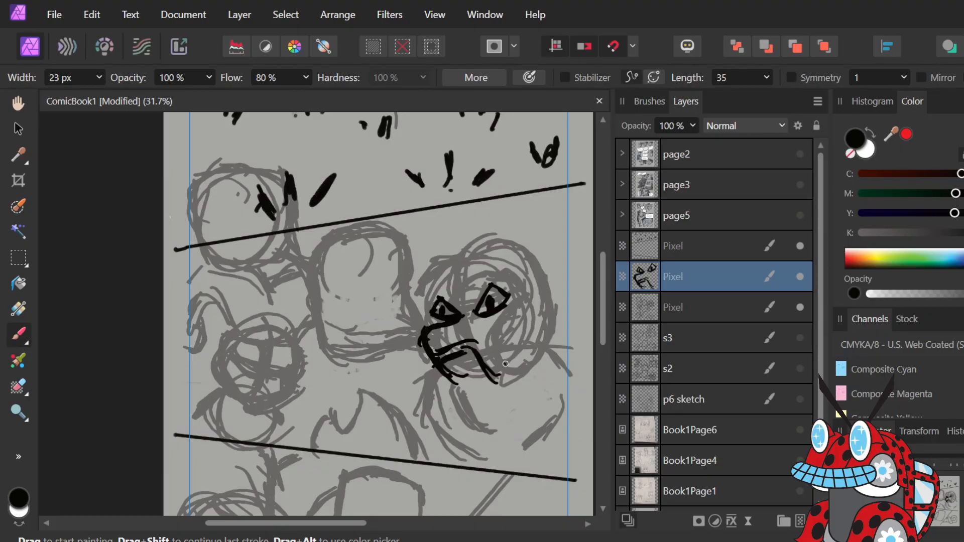
Show the page5 and page3 layers to examine the finished characters as reference, and hide both again.
click(800, 216)
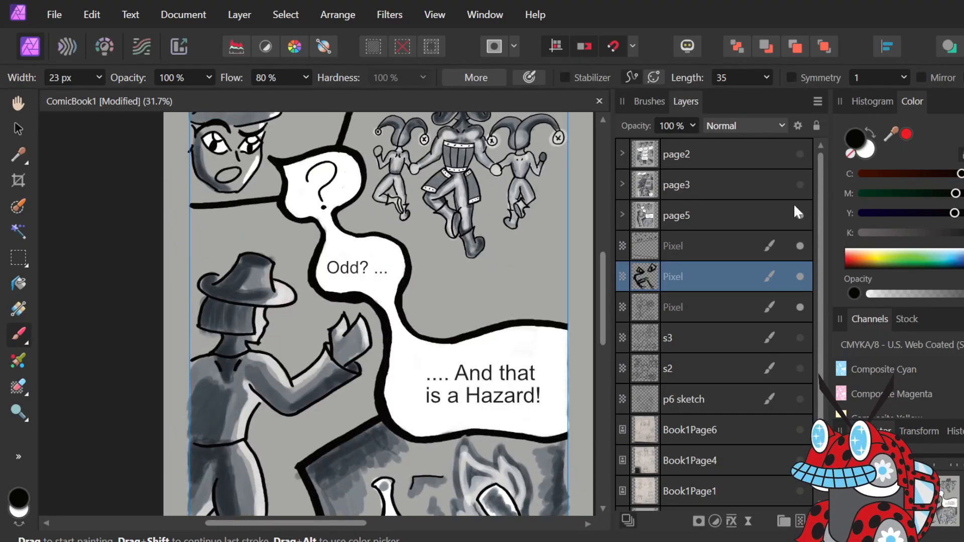
click(800, 185)
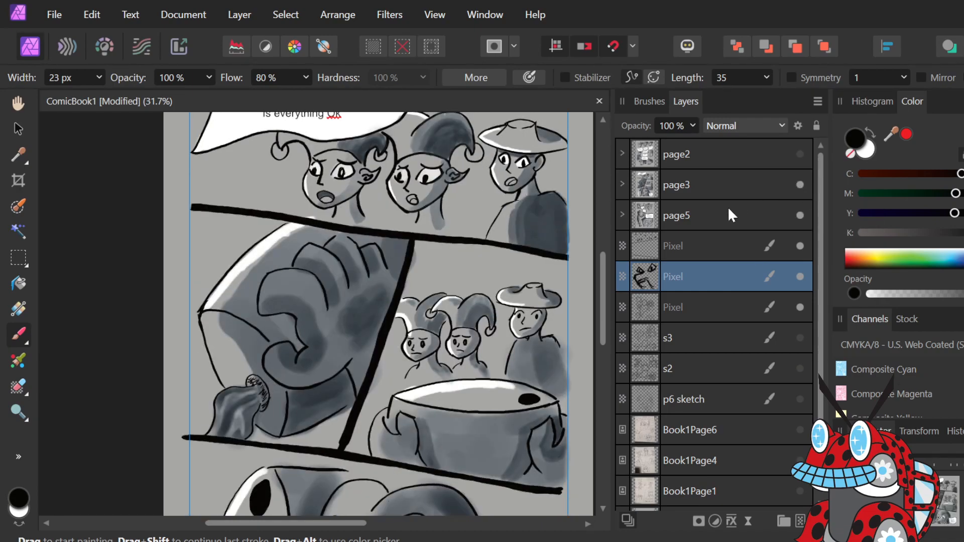
drag(603, 312, 609, 275)
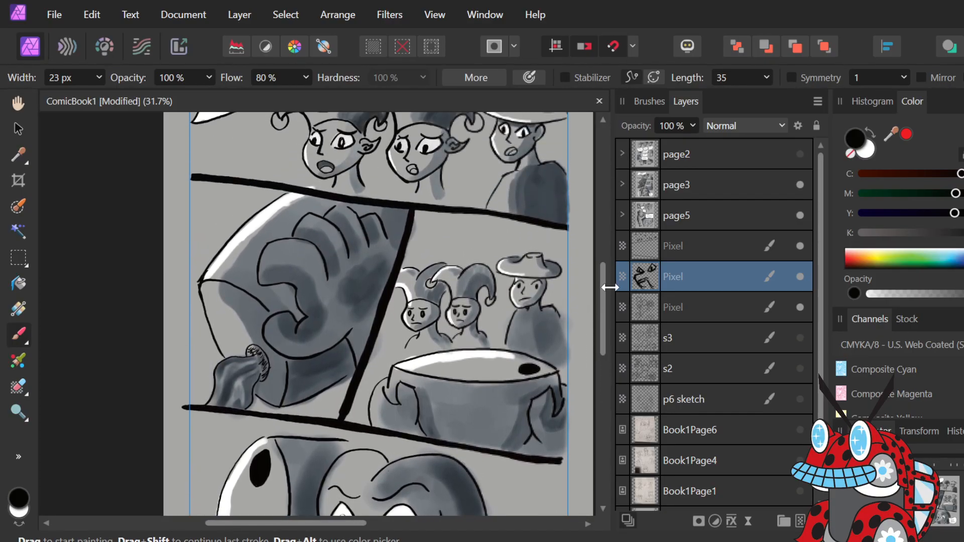
click(800, 215)
click(800, 185)
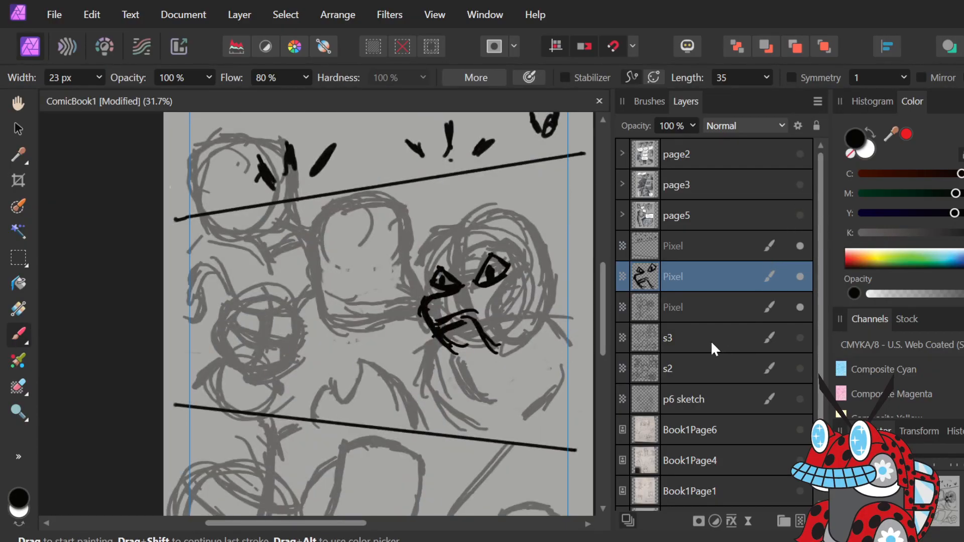
key(ctrl+z)
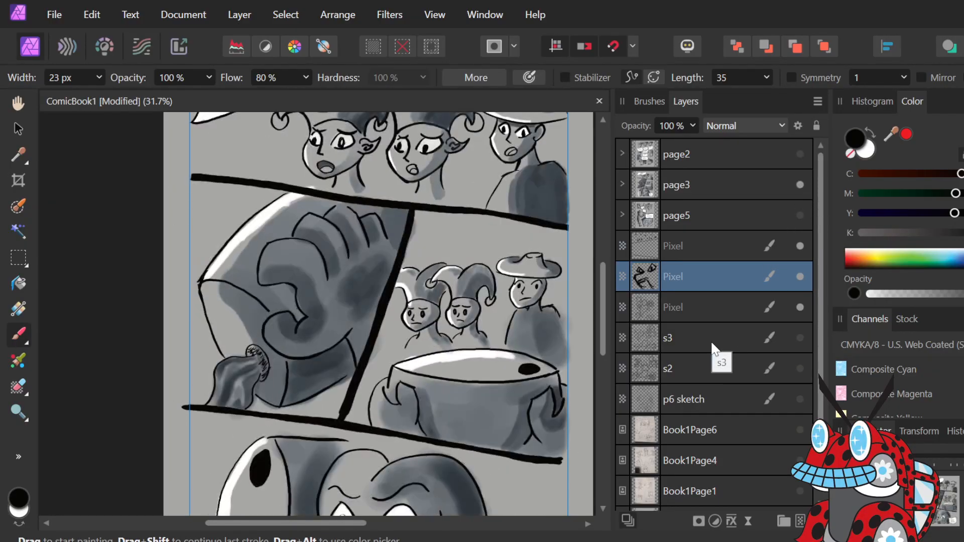
key(ctrl+y)
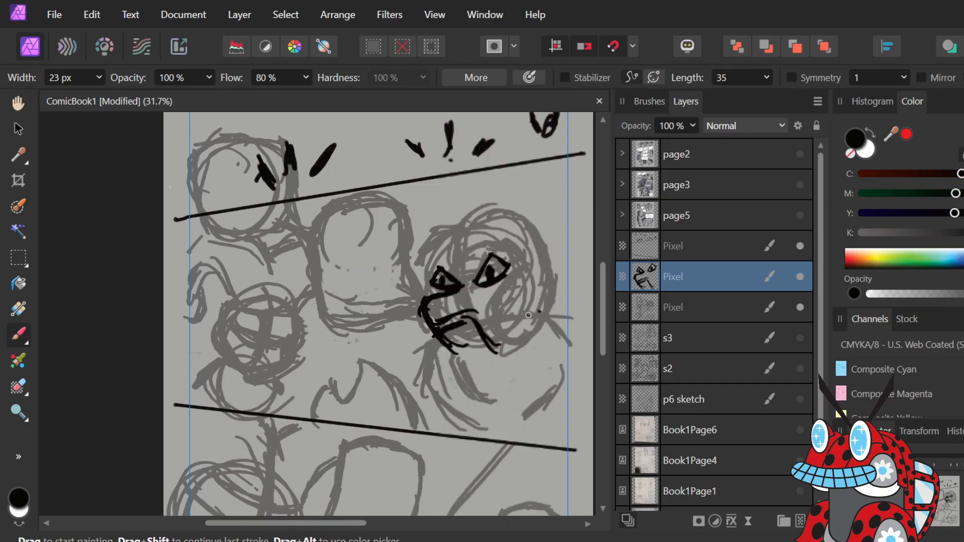
key(ctrl+z)
key(ctrl+y)
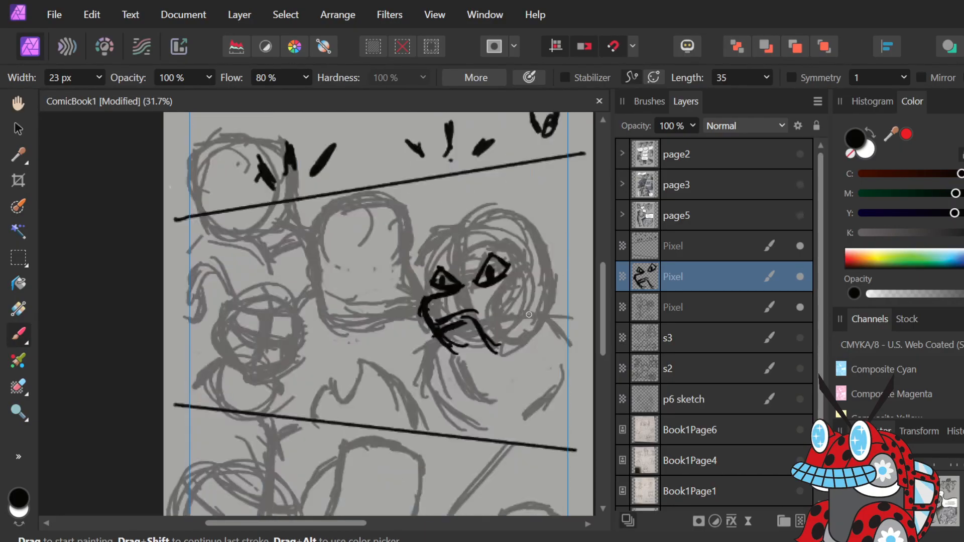
Undo the lower mouth lines on the scribbled head at the right of the middle panel and redraw a wavy downturned mouth, undoing unwanted tries.
key(ctrl+z)
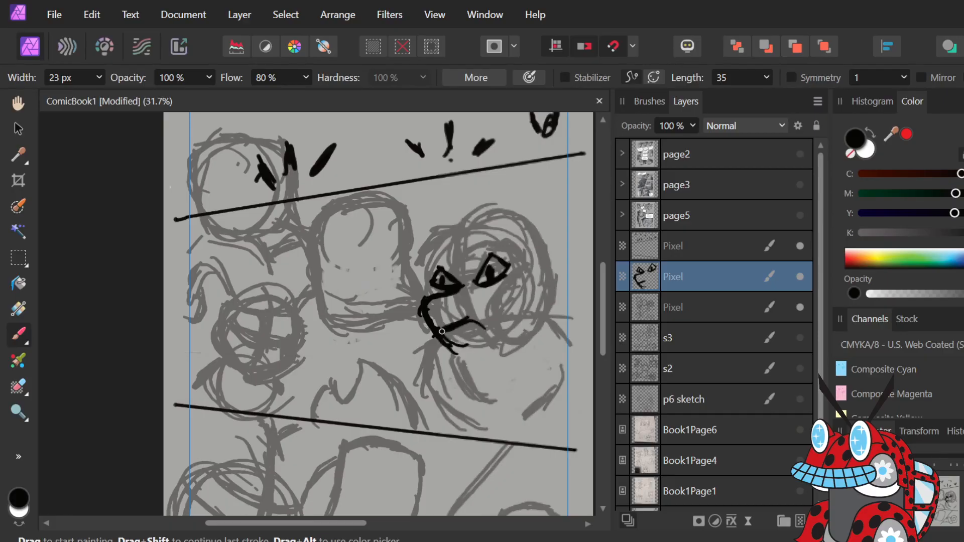
key(ctrl+z)
drag(471, 334, 492, 351)
mouse_move(477, 330)
mouse_down()
mouse_move(489, 349)
mouse_move(496, 344)
mouse_up()
drag(481, 332, 507, 343)
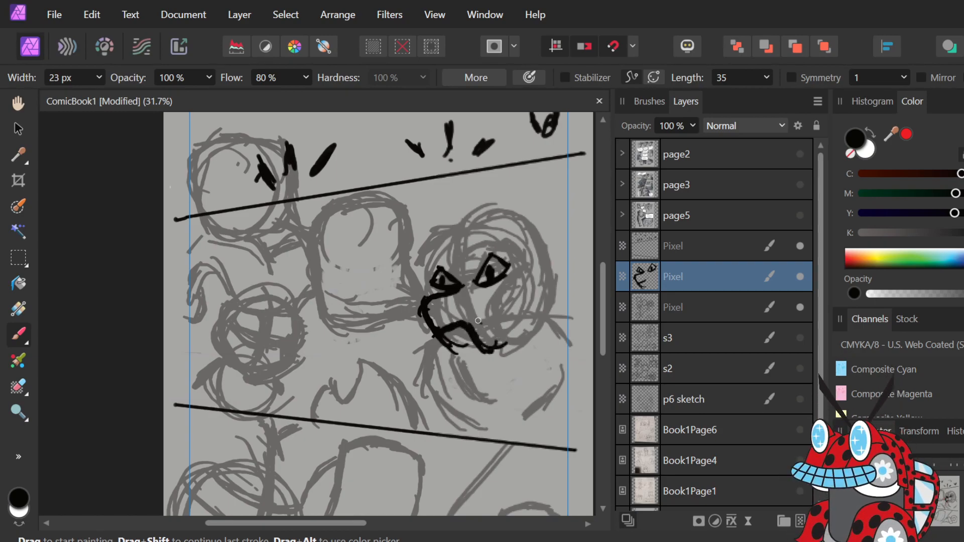
key(ctrl+z)
key(ctrl+z)
key(ctrl+z)
key(ctrl+z)
mouse_move(478, 336)
mouse_down()
mouse_move(506, 354)
mouse_move(510, 347)
mouse_up()
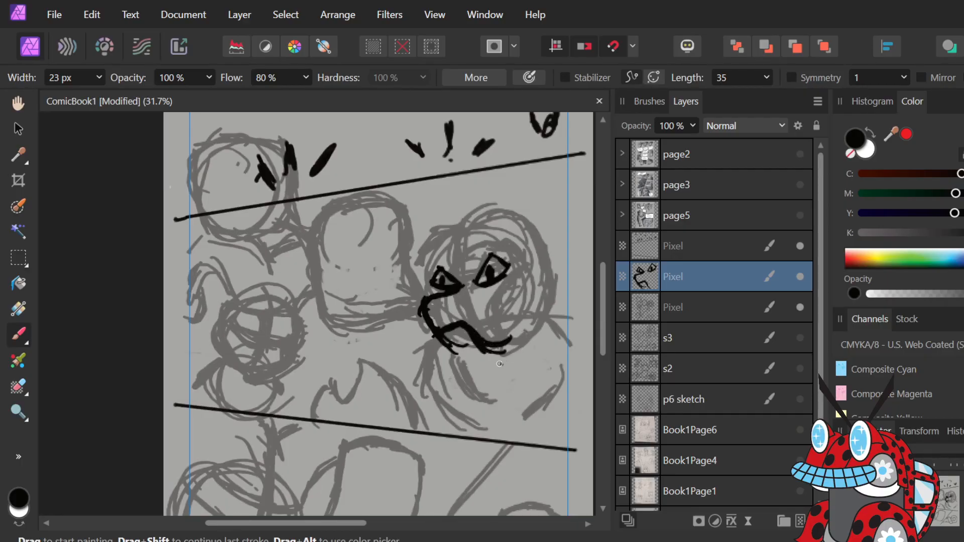
Erase the excess line beneath the mouth and draw a short chin stroke closing the lower lip.
key(e)
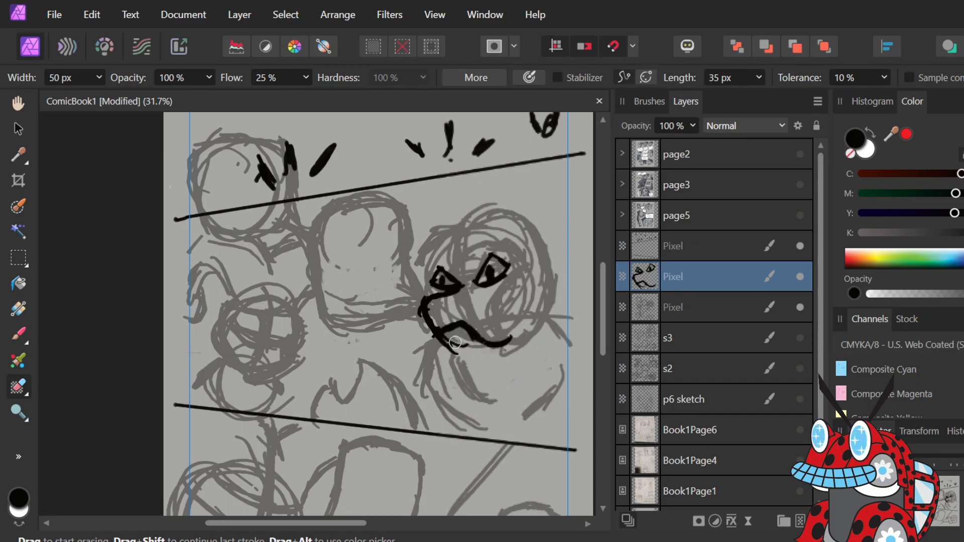
key(b)
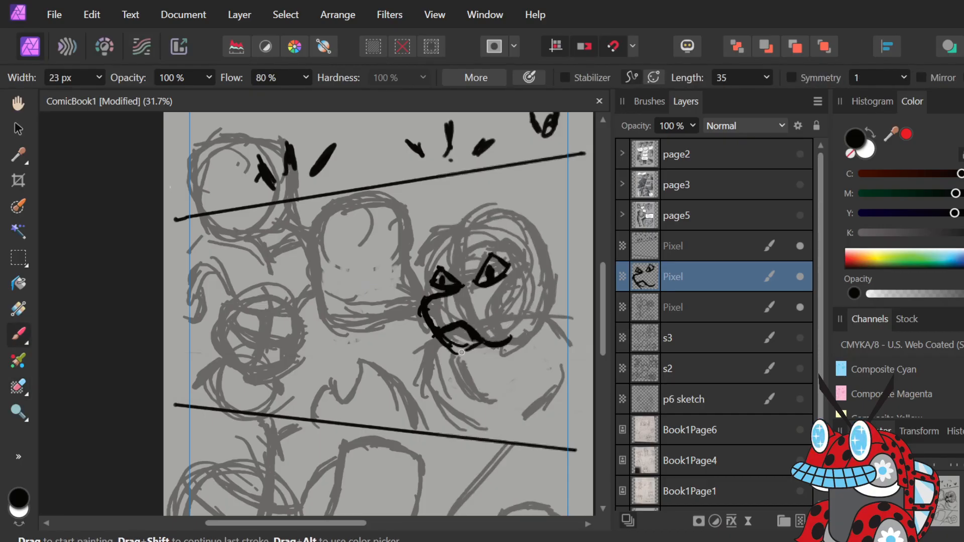
drag(446, 330, 455, 347)
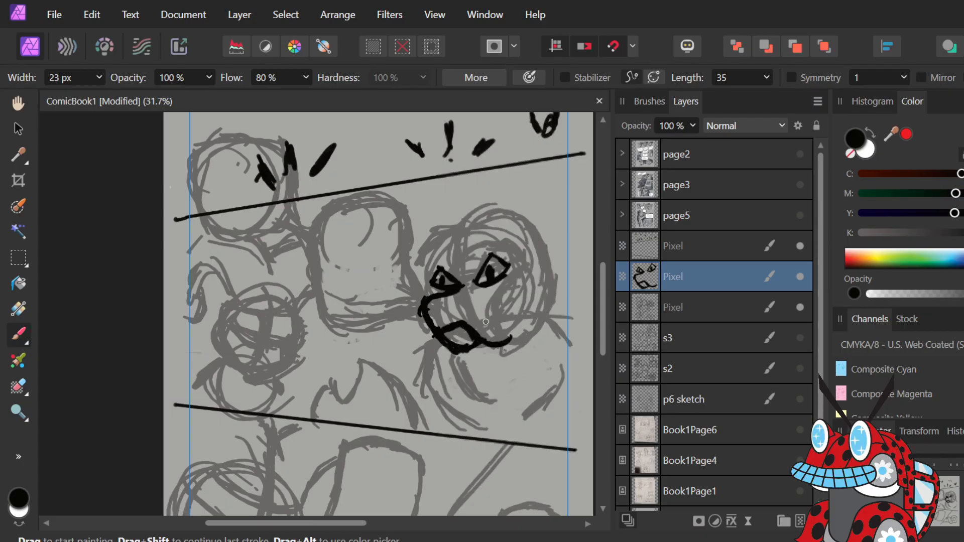
Draw the curved cheek line, then outline the back and crown of the head with a second bump above the far eye.
mouse_move(516, 276)
mouse_down()
mouse_move(494, 302)
mouse_move(509, 292)
mouse_move(496, 299)
mouse_move(509, 325)
mouse_move(494, 297)
mouse_move(501, 335)
mouse_up()
mouse_move(495, 296)
mouse_down()
mouse_move(508, 334)
mouse_move(494, 301)
mouse_move(520, 338)
mouse_move(488, 317)
mouse_move(523, 347)
mouse_move(494, 324)
mouse_move(525, 326)
mouse_move(509, 342)
mouse_move(514, 316)
mouse_move(534, 336)
mouse_move(546, 292)
mouse_up()
mouse_move(540, 244)
mouse_down()
mouse_move(547, 264)
mouse_move(525, 214)
mouse_move(544, 237)
mouse_move(518, 209)
mouse_move(536, 228)
mouse_move(510, 209)
mouse_move(521, 214)
mouse_move(480, 218)
mouse_move(504, 206)
mouse_move(464, 226)
mouse_up()
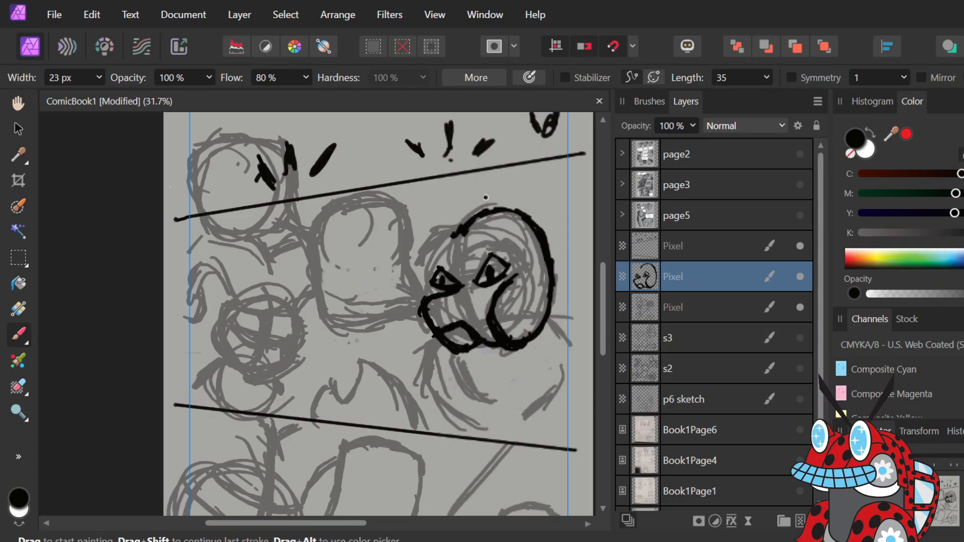
mouse_move(460, 226)
mouse_down()
mouse_move(433, 236)
mouse_move(461, 226)
mouse_move(428, 247)
mouse_move(447, 227)
mouse_move(422, 256)
mouse_move(422, 246)
mouse_move(417, 263)
mouse_move(439, 226)
mouse_move(421, 270)
mouse_up()
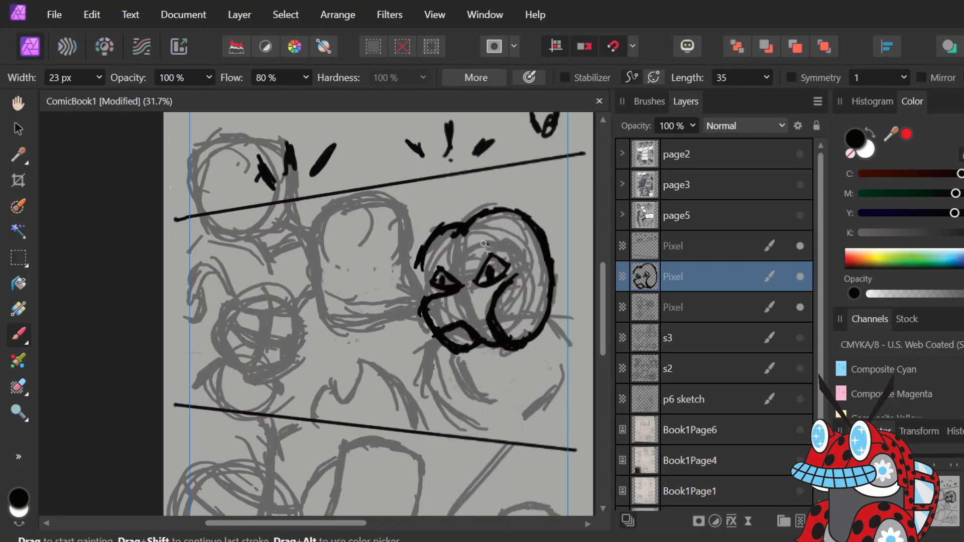
drag(465, 230, 458, 245)
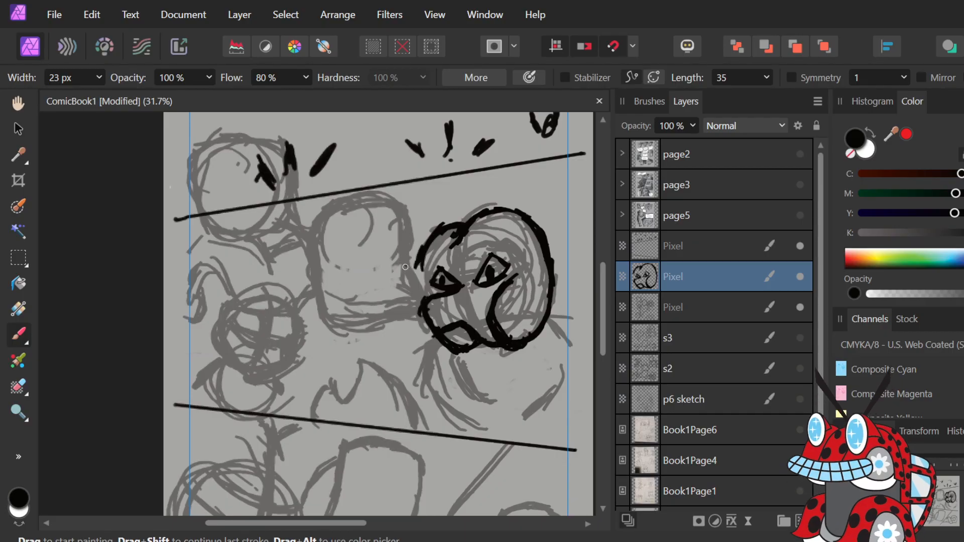
Outline the rounded square head in the center of the middle panel, undoing its low bottom edge and redrawing it higher.
mouse_move(404, 265)
mouse_down()
mouse_move(409, 293)
mouse_move(403, 245)
mouse_move(410, 297)
mouse_move(411, 223)
mouse_move(410, 264)
mouse_move(408, 222)
mouse_move(396, 203)
mouse_move(321, 216)
mouse_move(312, 254)
mouse_up()
mouse_move(319, 219)
mouse_down()
mouse_move(314, 273)
mouse_move(312, 242)
mouse_move(322, 303)
mouse_move(358, 327)
mouse_move(331, 317)
mouse_move(410, 298)
mouse_up()
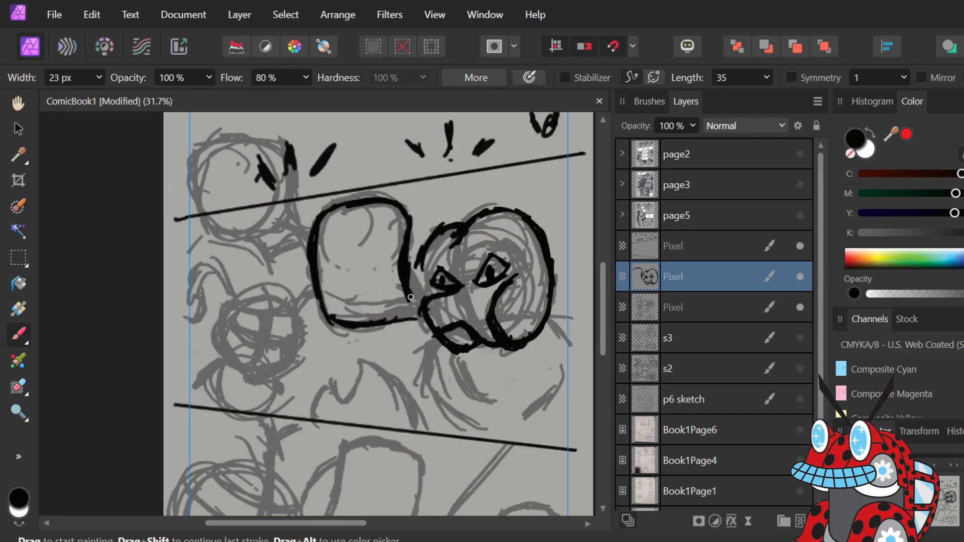
key(ctrl+z)
key(ctrl+z)
key(ctrl+z)
key(ctrl+z)
key(ctrl+z)
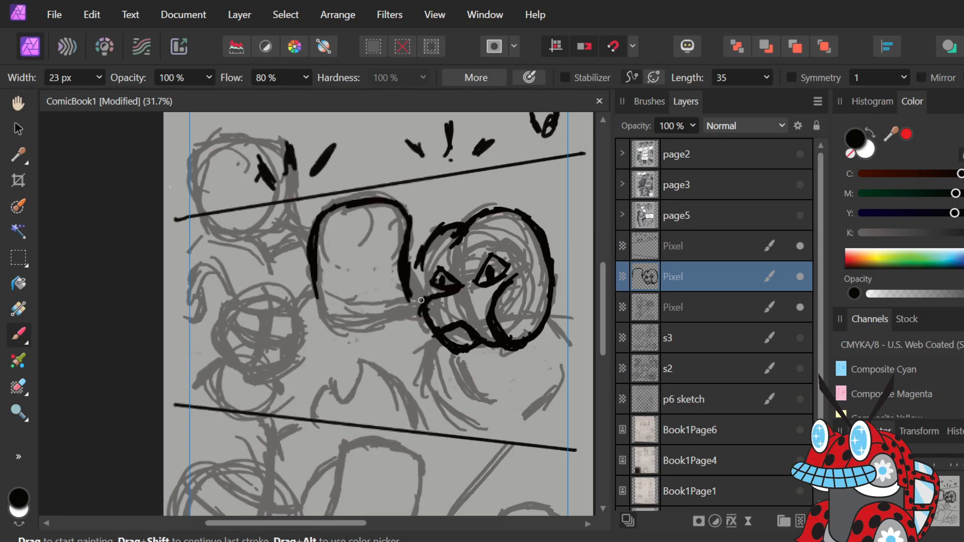
mouse_move(409, 299)
mouse_down()
mouse_move(330, 304)
mouse_move(353, 301)
mouse_move(336, 304)
mouse_move(314, 286)
mouse_move(318, 270)
mouse_move(321, 298)
mouse_move(319, 281)
mouse_move(341, 313)
mouse_move(326, 292)
mouse_move(338, 262)
mouse_move(318, 295)
mouse_move(334, 303)
mouse_move(326, 302)
mouse_move(329, 292)
mouse_move(348, 305)
mouse_move(333, 296)
mouse_move(411, 294)
mouse_up()
key(ctrl+z)
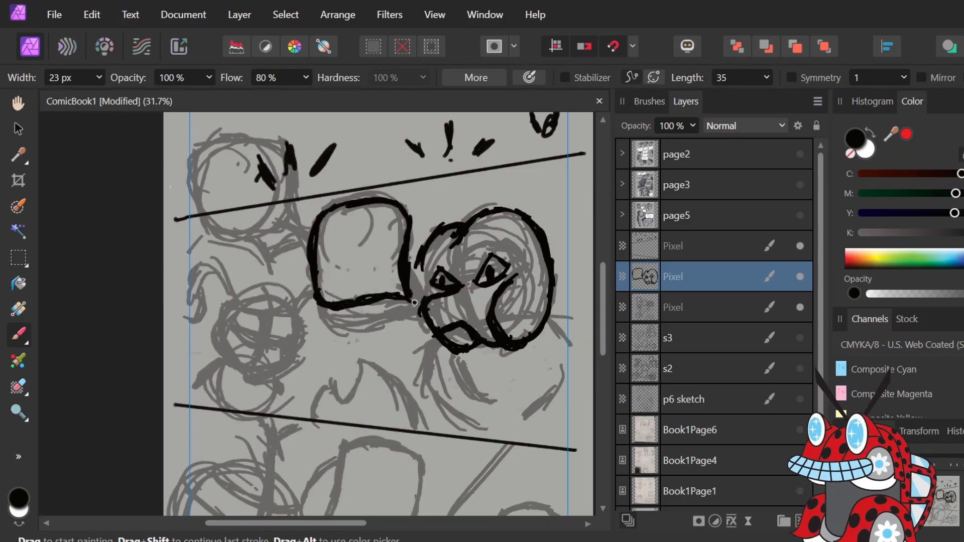
Draw the shoulder, chest and collar lines beneath the outlined head at the right of the middle panel.
drag(553, 322, 564, 335)
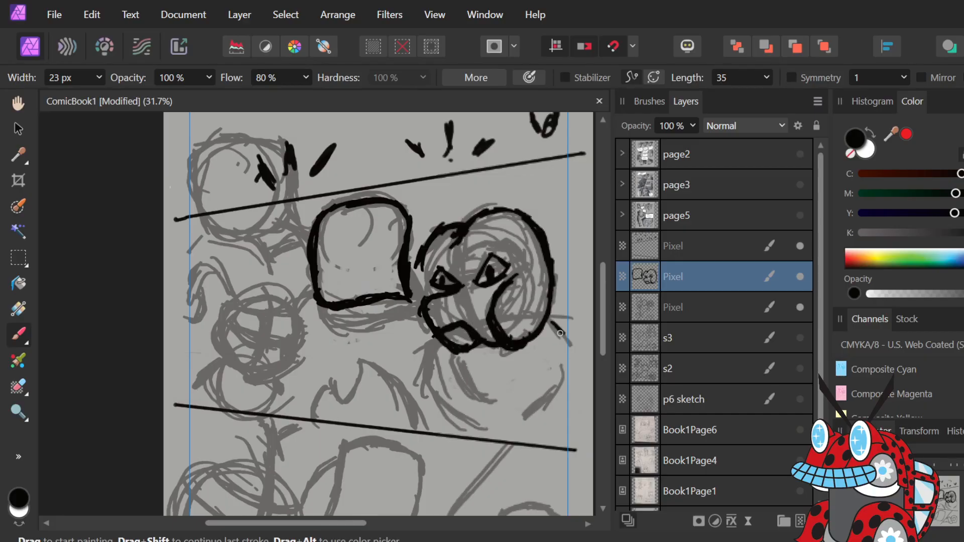
mouse_move(557, 390)
mouse_down()
mouse_move(533, 412)
mouse_move(541, 407)
mouse_up()
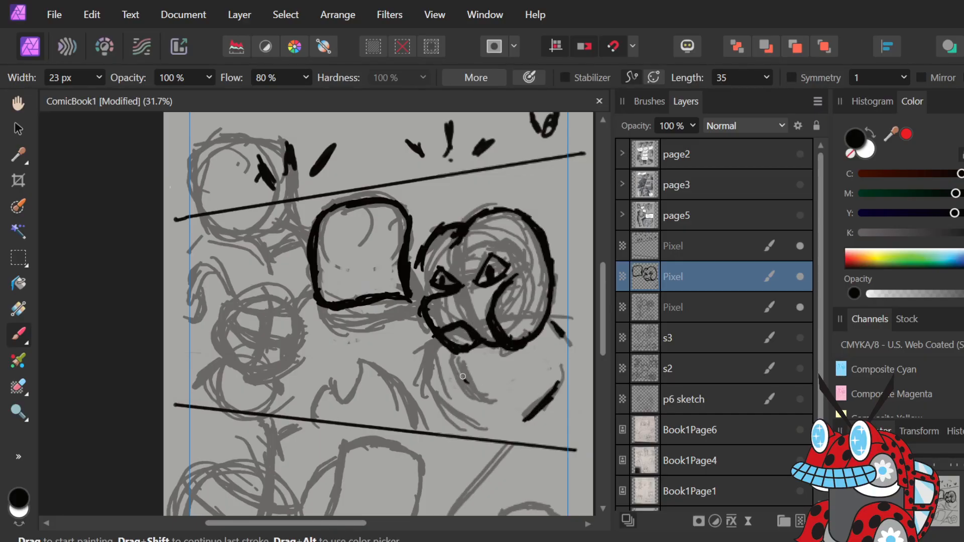
drag(463, 376, 495, 410)
mouse_move(440, 347)
mouse_down()
mouse_move(419, 387)
mouse_move(474, 437)
mouse_up()
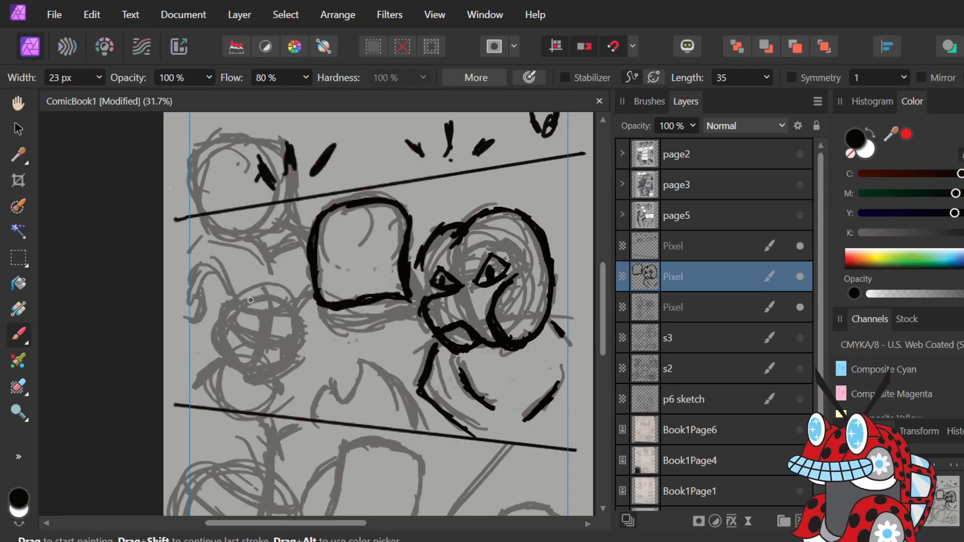
Draw the curved horn-like lock on the small head at the panel's lower left and rough in its slanted eyes.
mouse_move(215, 273)
mouse_down()
mouse_move(236, 300)
mouse_move(221, 270)
mouse_move(227, 290)
mouse_move(223, 277)
mouse_move(216, 307)
mouse_move(226, 305)
mouse_move(211, 328)
mouse_move(234, 298)
mouse_move(212, 335)
mouse_move(219, 302)
mouse_move(216, 329)
mouse_up()
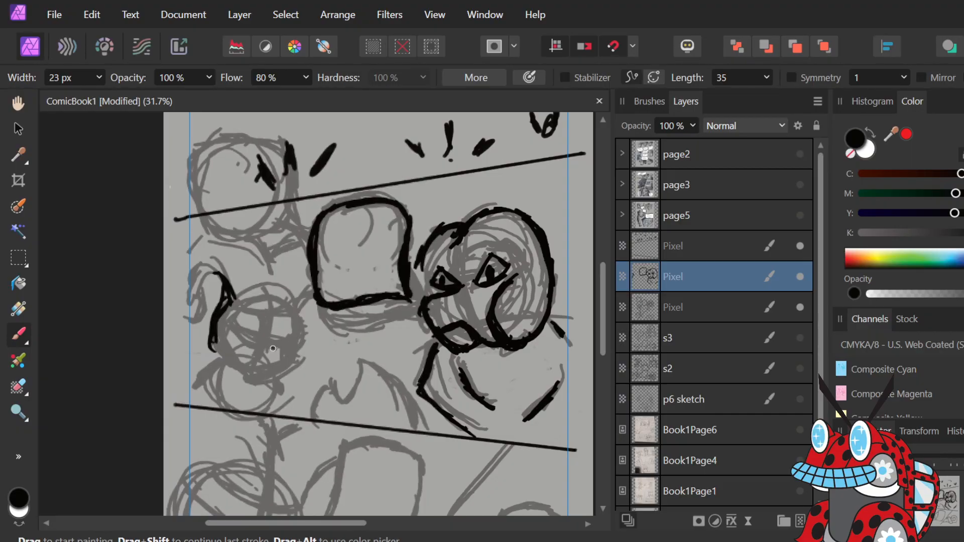
mouse_move(269, 348)
mouse_down()
mouse_move(284, 334)
mouse_move(289, 345)
mouse_up()
drag(261, 344, 249, 334)
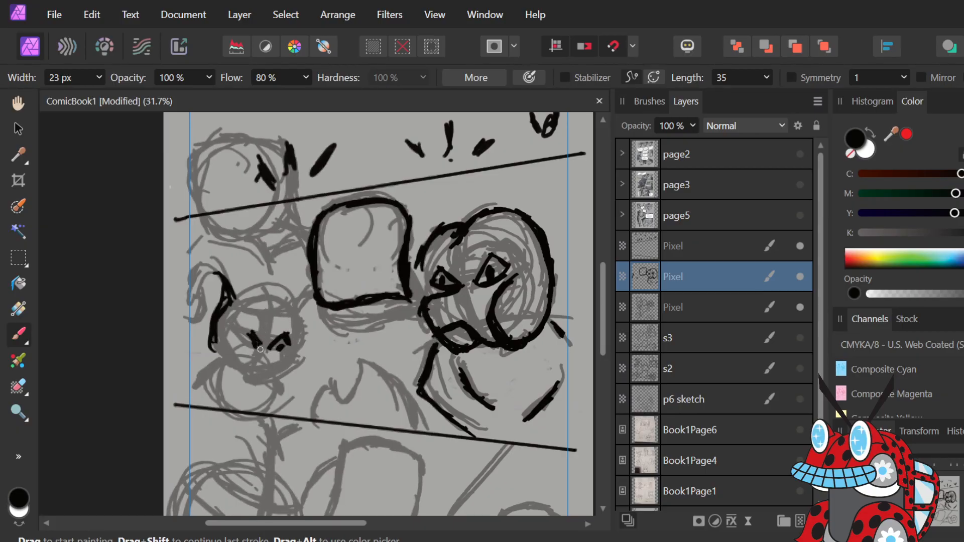
Undo stray eye strokes on the small head and redraw its left eye with an angled brow and a small nose mark.
key(ctrl+z)
key(ctrl+z)
key(ctrl+z)
mouse_move(248, 332)
mouse_down()
mouse_move(257, 346)
mouse_move(252, 338)
mouse_up()
mouse_move(232, 336)
mouse_down()
mouse_move(250, 346)
mouse_move(231, 335)
mouse_move(243, 329)
mouse_up()
key(ctrl+z)
key(ctrl+z)
key(ctrl+z)
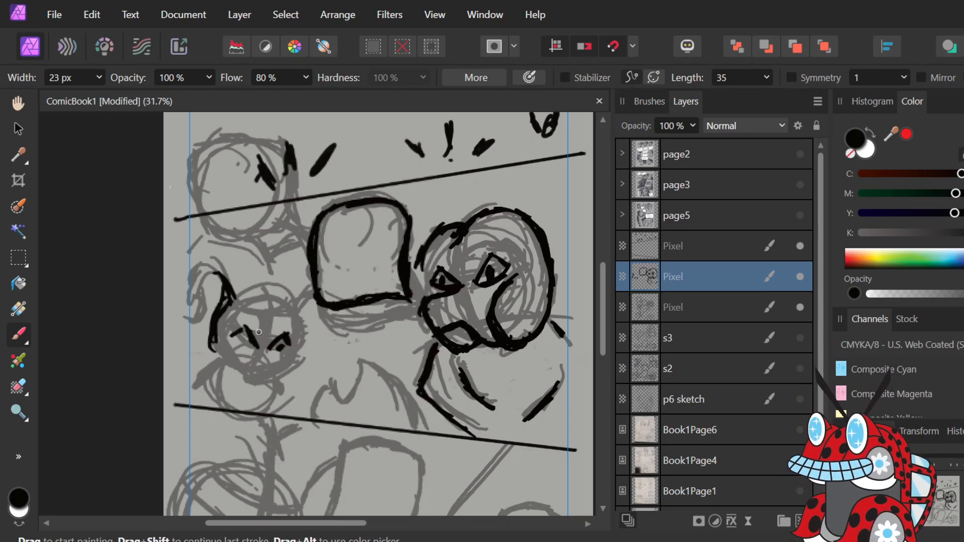
key(ctrl+z)
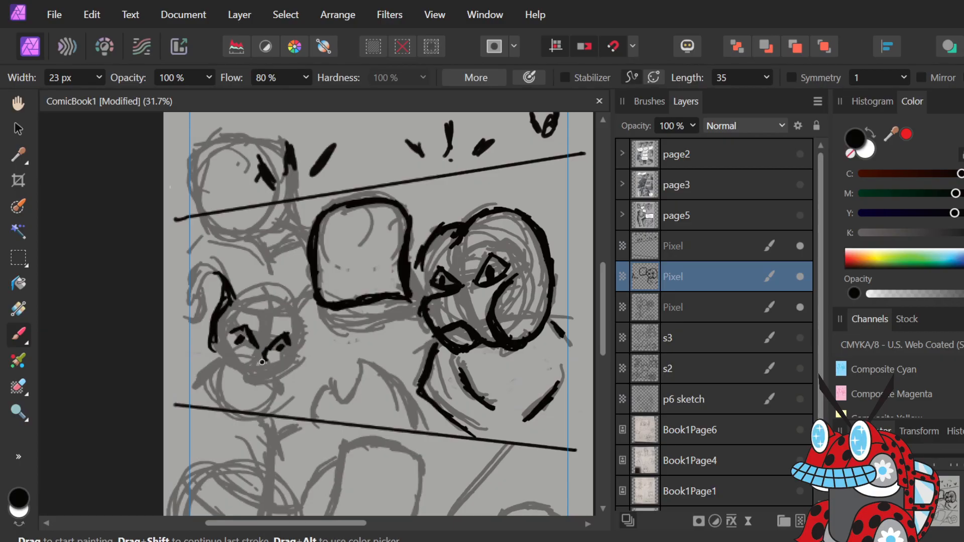
Draw the small head's pointed jaw and side outline, undoing and redrawing the left side of the jaw.
mouse_move(303, 327)
mouse_down()
mouse_move(301, 354)
mouse_move(301, 336)
mouse_move(285, 373)
mouse_move(294, 365)
mouse_move(253, 388)
mouse_up()
drag(217, 336, 249, 378)
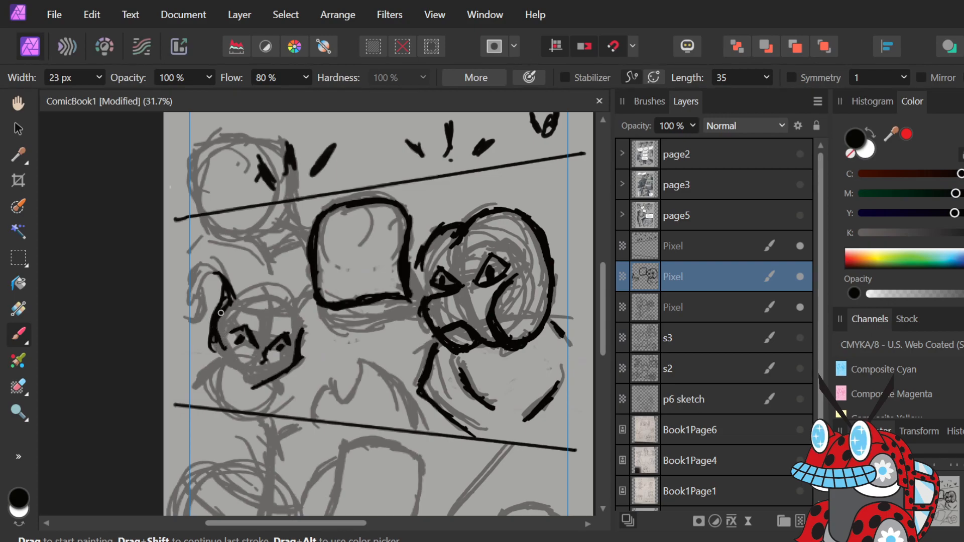
mouse_move(219, 315)
mouse_down()
mouse_move(213, 349)
mouse_move(215, 323)
mouse_move(215, 353)
mouse_move(213, 334)
mouse_move(248, 378)
mouse_up()
drag(216, 343, 260, 392)
key(ctrl+z)
key(ctrl+z)
key(ctrl+z)
drag(212, 338, 239, 381)
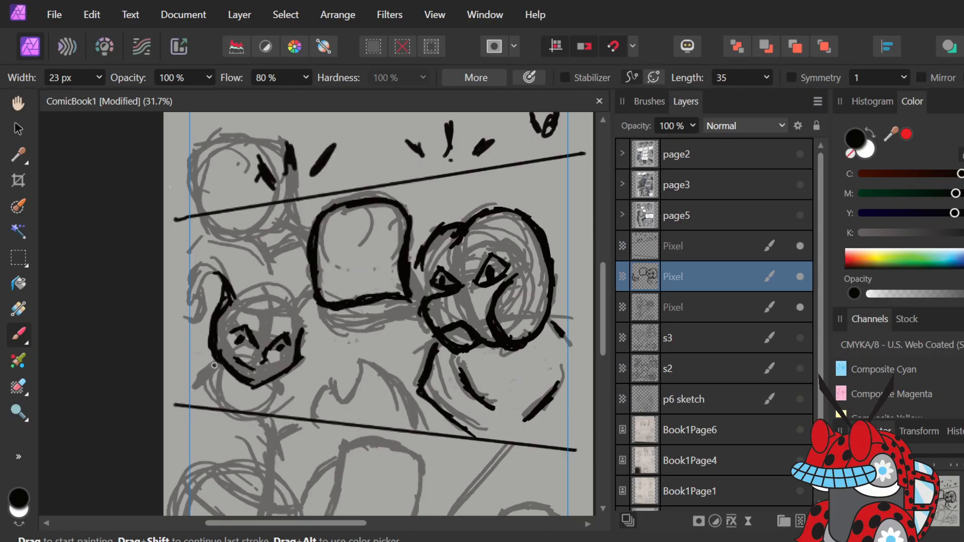
Add short body strokes on both sides below the small head and draw a sagging hairline curve across its top.
drag(219, 365, 196, 386)
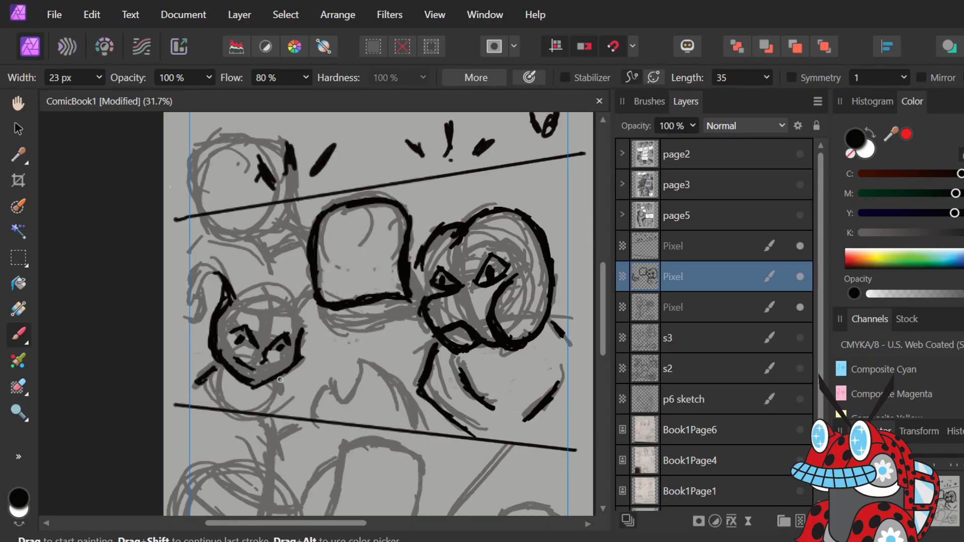
drag(280, 383, 280, 405)
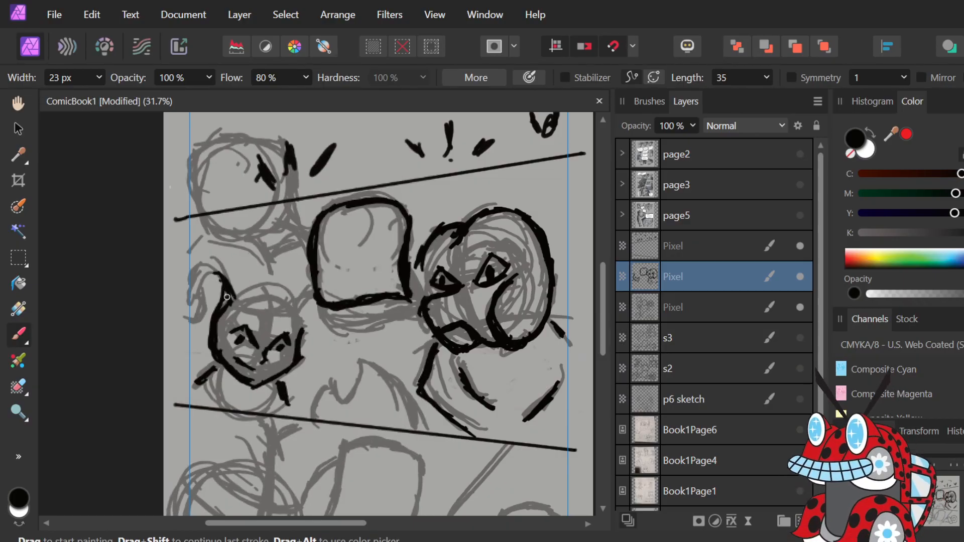
mouse_move(226, 295)
mouse_down()
mouse_move(255, 306)
mouse_move(223, 301)
mouse_move(277, 315)
mouse_move(240, 299)
mouse_move(251, 311)
mouse_move(296, 309)
mouse_move(257, 311)
mouse_move(306, 294)
mouse_up()
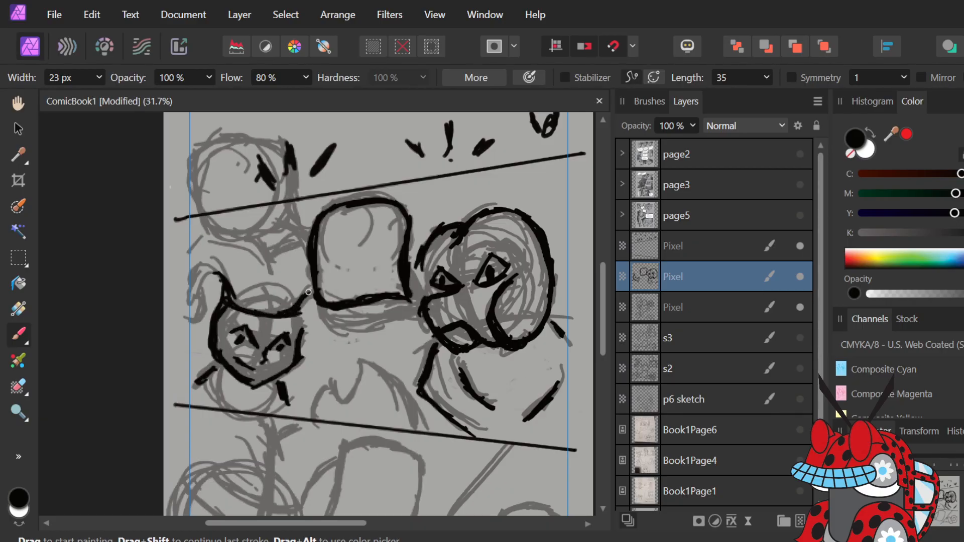
Draw the V-shaped collar and shoulder mark under the upper-left head, and complete the curled lock beside the small head.
mouse_move(271, 258)
mouse_down()
mouse_move(291, 243)
mouse_move(264, 240)
mouse_up()
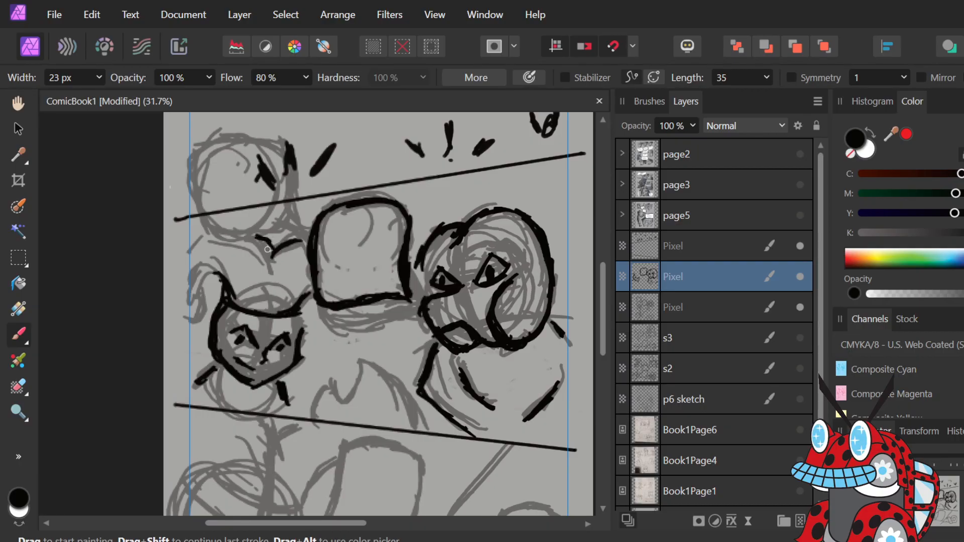
mouse_move(195, 239)
mouse_down()
mouse_move(211, 272)
mouse_move(193, 287)
mouse_move(211, 308)
mouse_move(195, 290)
mouse_move(208, 300)
mouse_move(190, 314)
mouse_up()
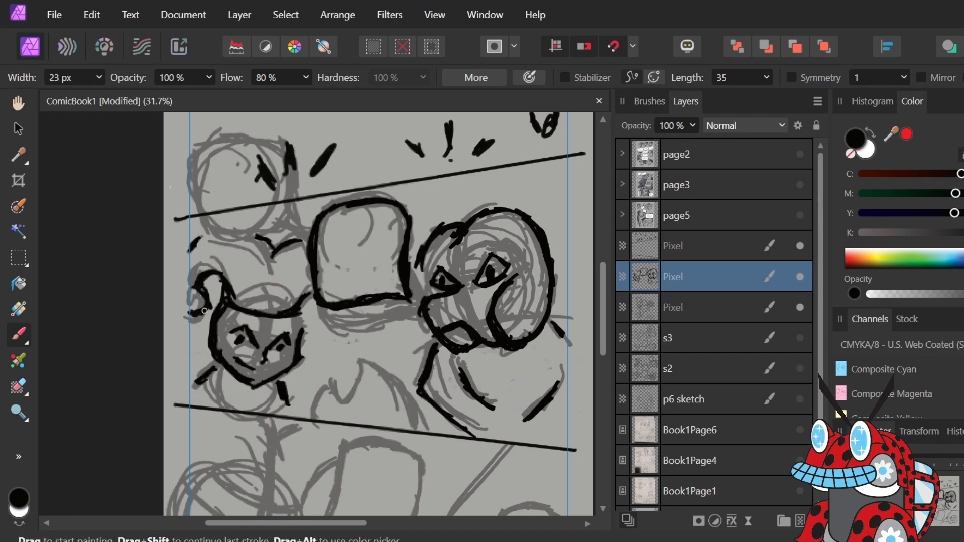
drag(205, 280, 210, 296)
drag(209, 281, 212, 293)
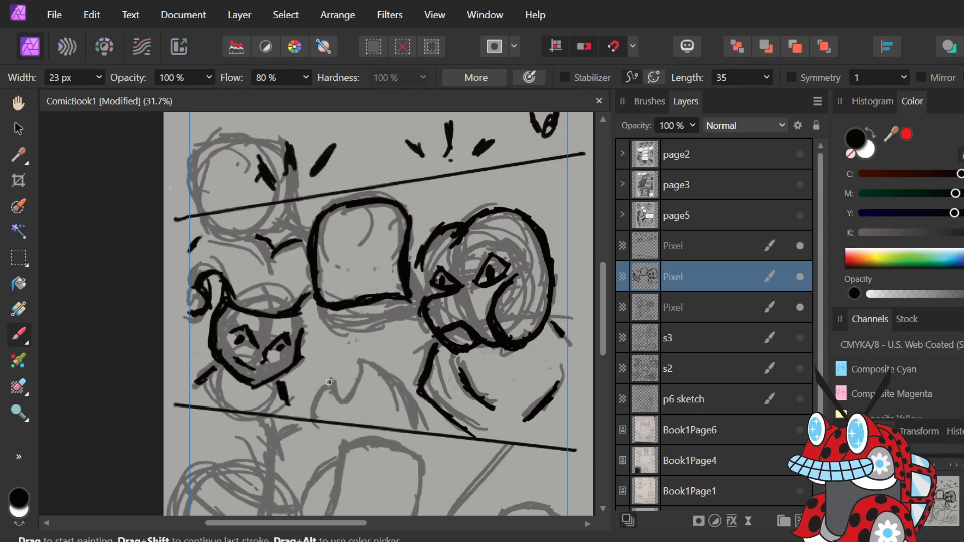
Trace the jagged peaked shape at the bottom center of the middle panel down to the panel border.
mouse_move(329, 384)
mouse_down()
mouse_move(310, 417)
mouse_move(361, 366)
mouse_move(349, 394)
mouse_move(362, 356)
mouse_move(399, 382)
mouse_move(366, 358)
mouse_move(390, 371)
mouse_move(382, 367)
mouse_move(409, 397)
mouse_up()
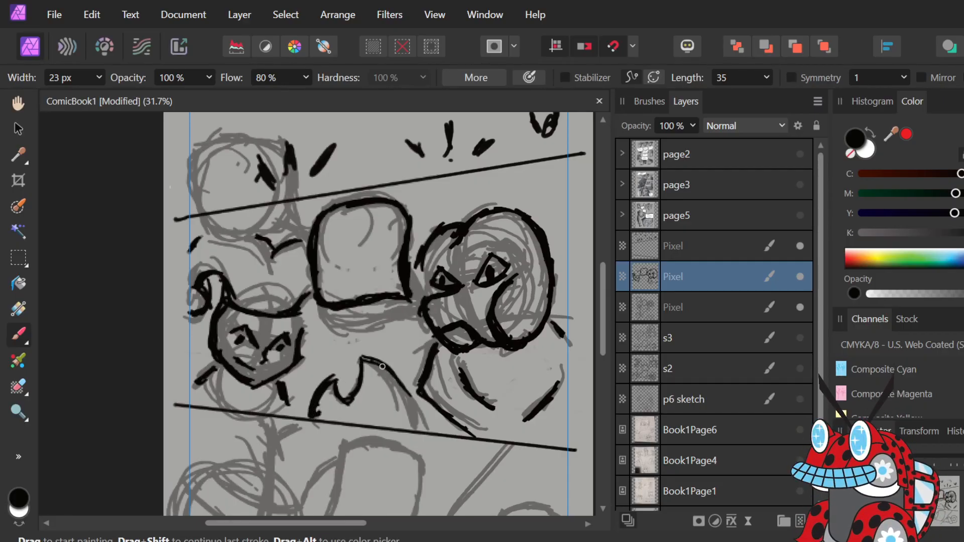
drag(382, 367, 422, 424)
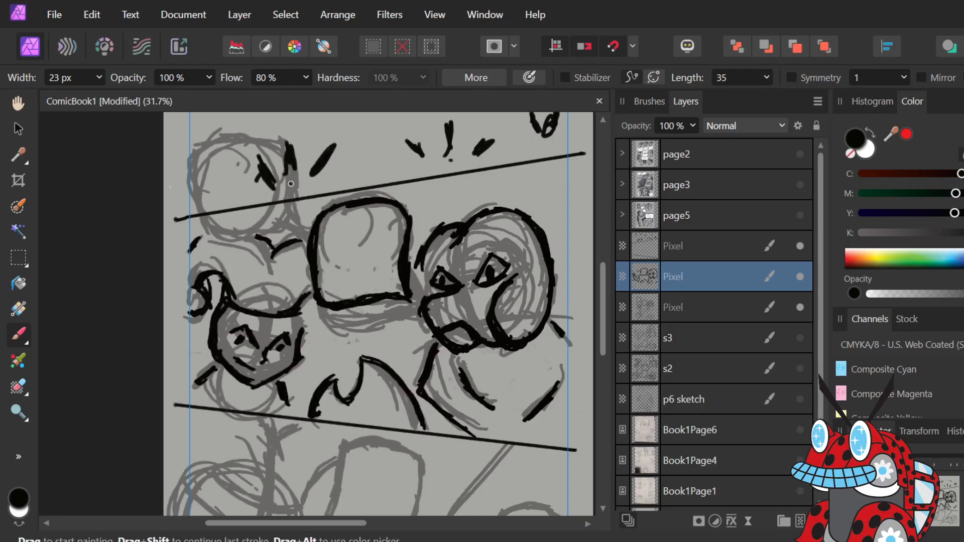
Make the topmost Pixel layer active and erase the black action marks overlapping the upper-left sketched head.
click(699, 254)
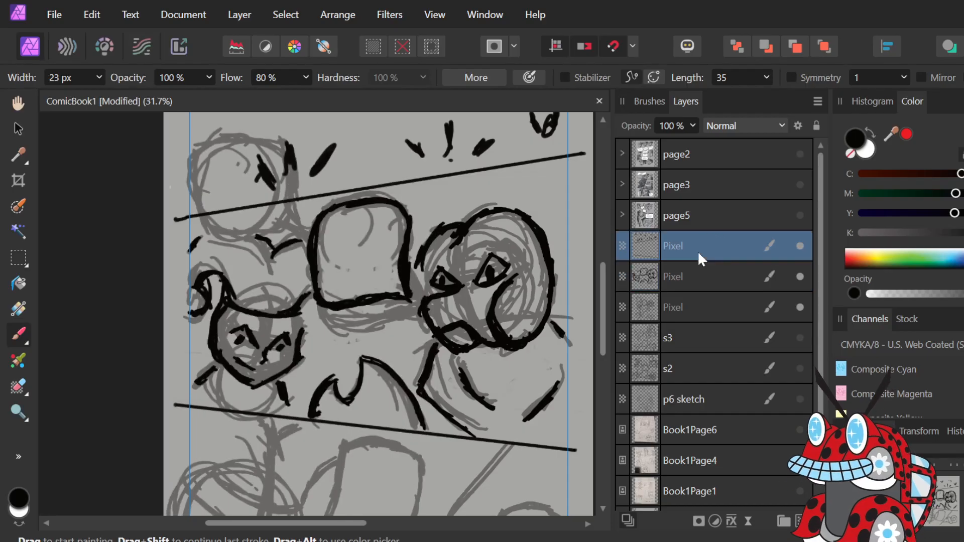
mouse_move(272, 152)
mouse_down()
mouse_move(289, 142)
mouse_move(290, 161)
mouse_move(271, 173)
mouse_move(264, 169)
mouse_move(278, 158)
mouse_move(319, 157)
mouse_move(335, 143)
mouse_move(304, 184)
mouse_move(296, 177)
mouse_move(271, 186)
mouse_move(281, 173)
mouse_move(316, 167)
mouse_move(298, 187)
mouse_move(321, 177)
mouse_move(308, 190)
mouse_move(294, 168)
mouse_move(274, 181)
mouse_up()
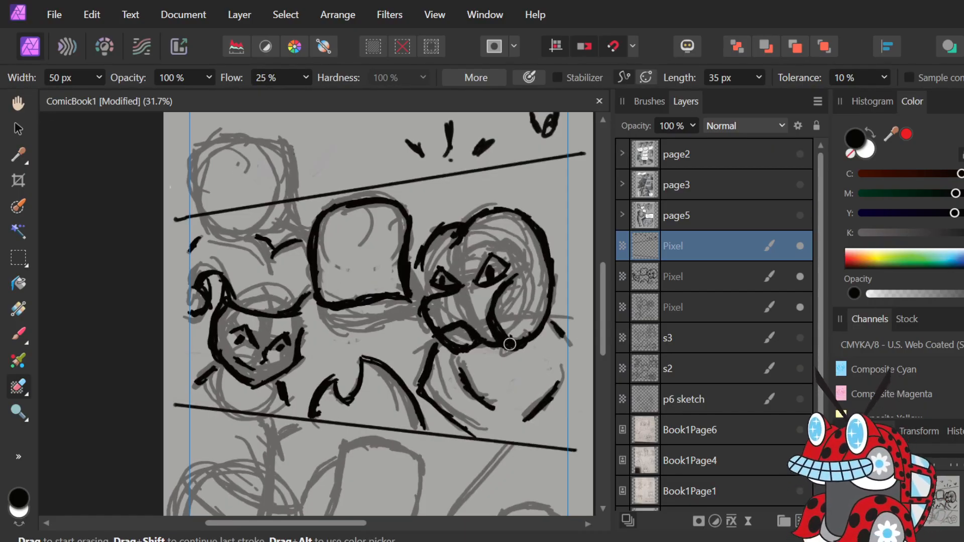
scroll(509, 344, up, 3)
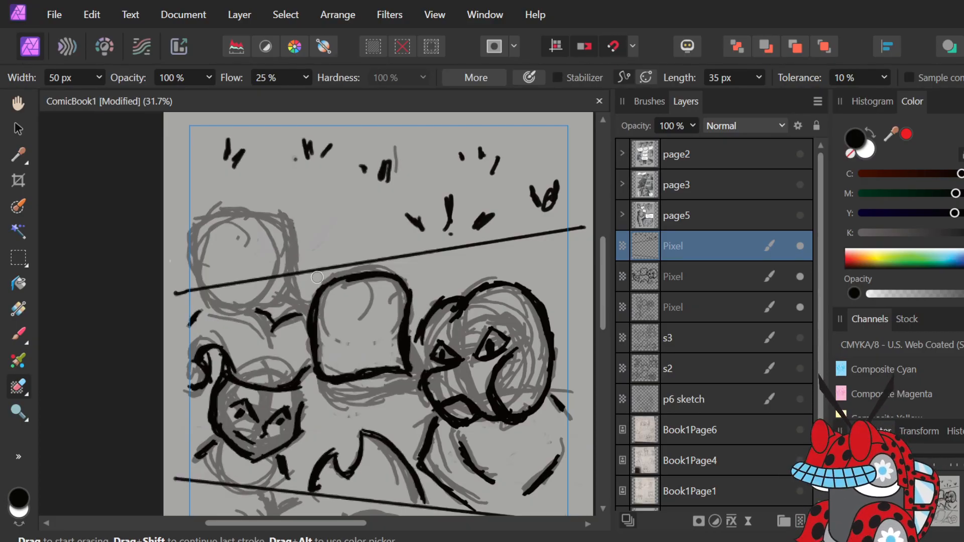
key(b)
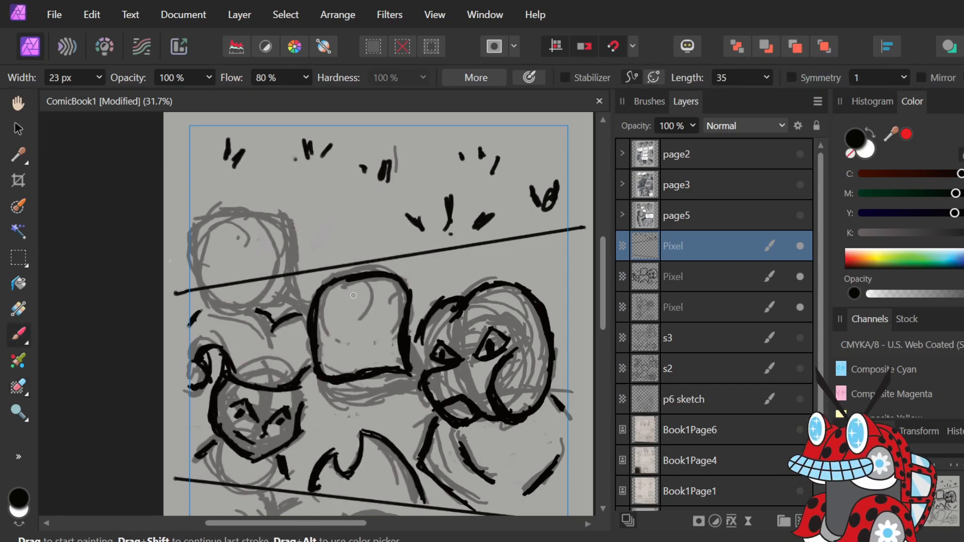
drag(313, 243, 329, 277)
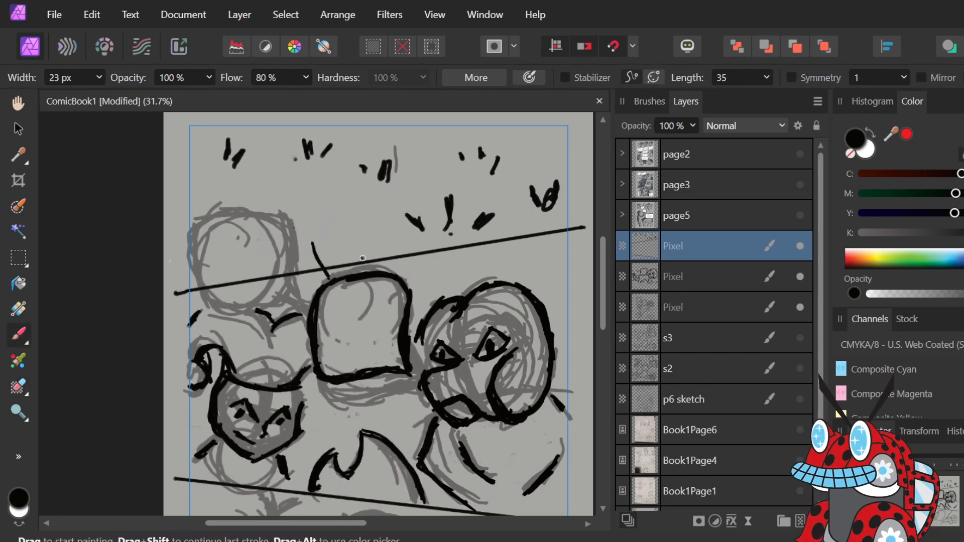
key(ctrl+z)
mouse_move(221, 179)
mouse_down()
mouse_move(209, 246)
mouse_move(217, 290)
mouse_move(277, 299)
mouse_move(296, 290)
mouse_up()
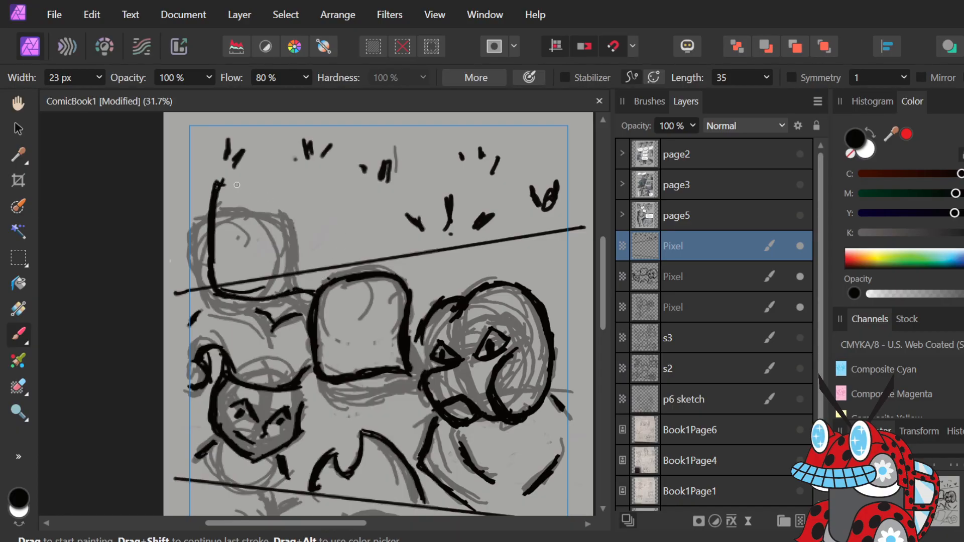
mouse_move(237, 184)
mouse_down()
mouse_move(221, 190)
mouse_move(278, 182)
mouse_move(215, 197)
mouse_move(295, 175)
mouse_move(251, 186)
mouse_move(319, 196)
mouse_move(329, 208)
mouse_move(272, 183)
mouse_move(336, 191)
mouse_move(301, 182)
mouse_move(347, 224)
mouse_move(341, 246)
mouse_up()
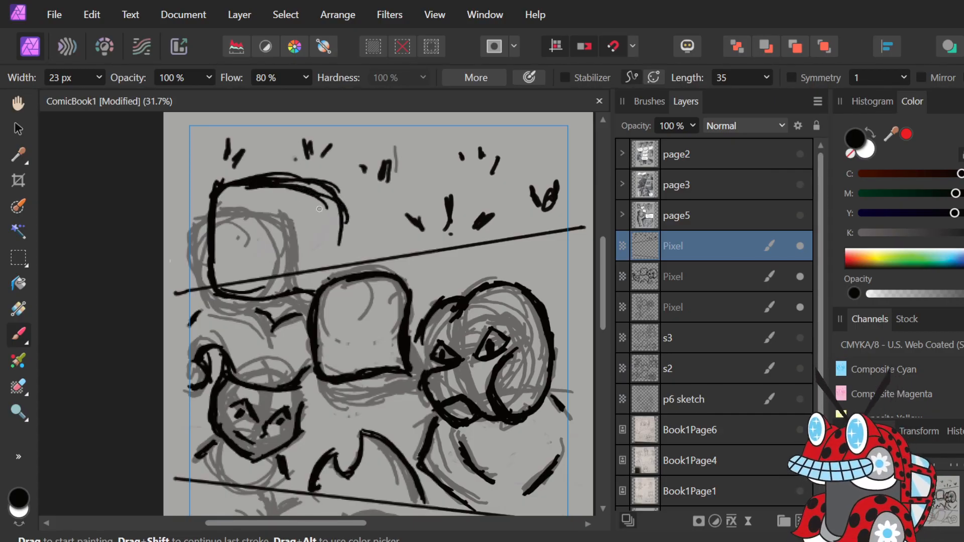
mouse_move(319, 209)
mouse_down()
mouse_move(332, 243)
mouse_move(340, 220)
mouse_move(328, 282)
mouse_move(342, 236)
mouse_move(290, 194)
mouse_move(323, 205)
mouse_move(325, 197)
mouse_move(231, 194)
mouse_up()
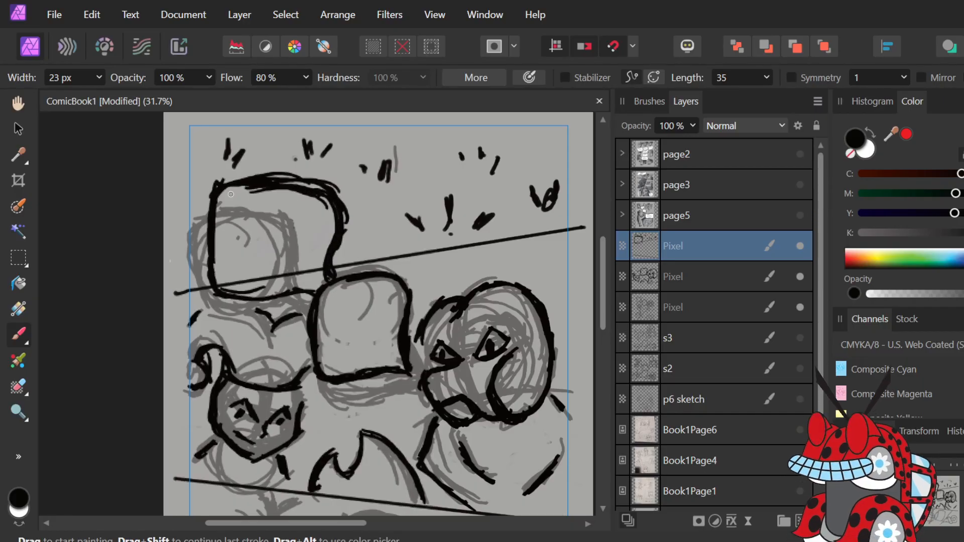
key(e)
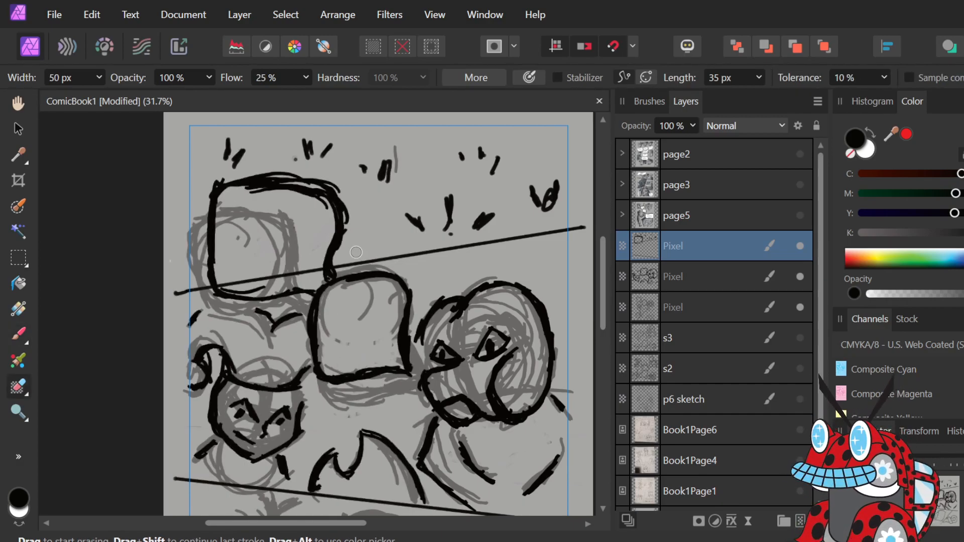
key(ctrl+z)
key(ctrl+z)
key(ctrl+z)
key(ctrl+z)
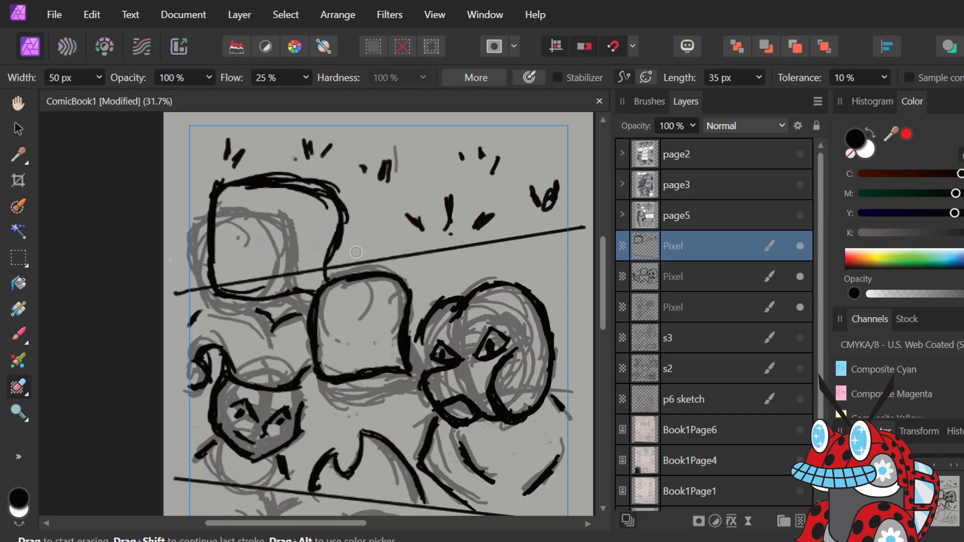
key(ctrl+z)
key(ctrl+z)
key(ctrl+z)
key(ctrl+z)
key(ctrl+z)
key(ctrl+z)
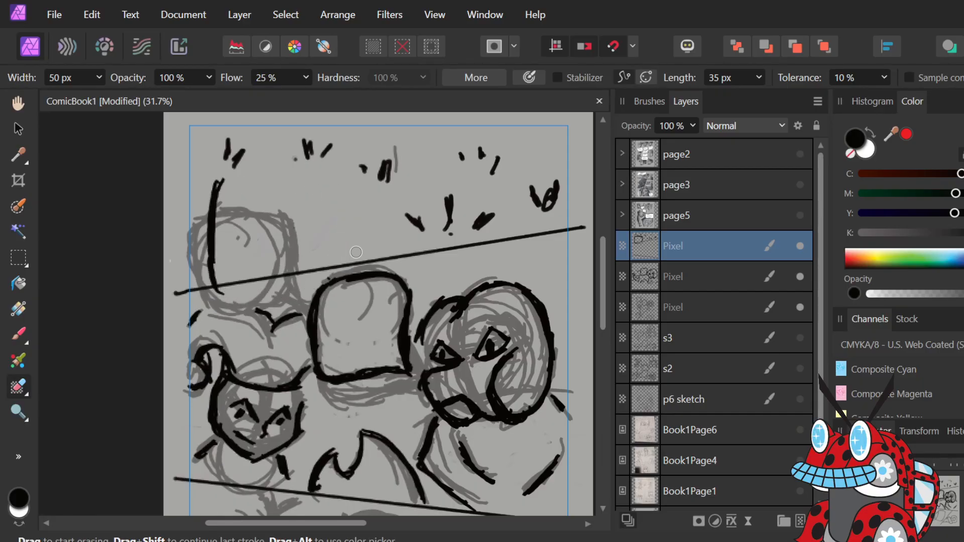
key(ctrl+z)
key(ctrl+z)
key(ctrl+z)
key(ctrl+z)
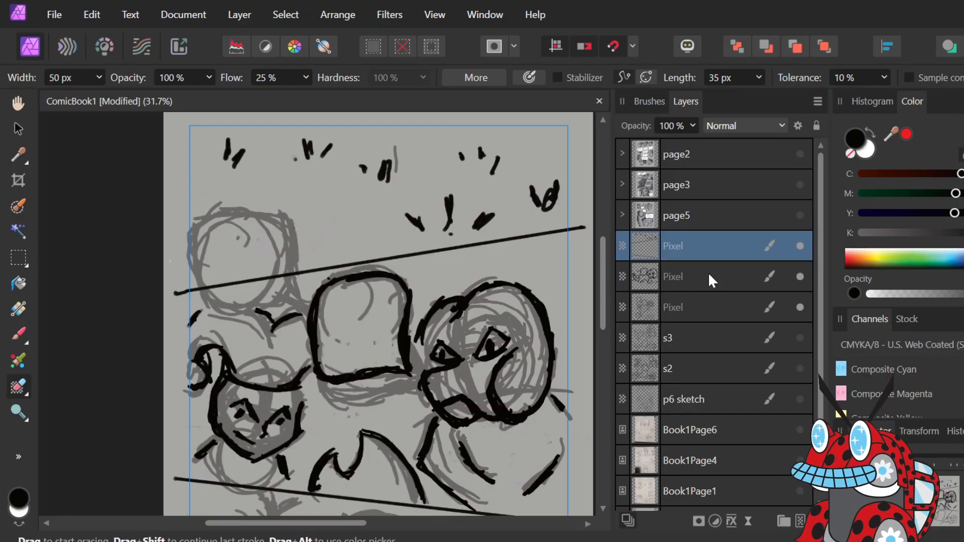
Make the second Pixel layer active and draw the bottom, right and top edges of the blocky upper-left head.
click(695, 284)
key(b)
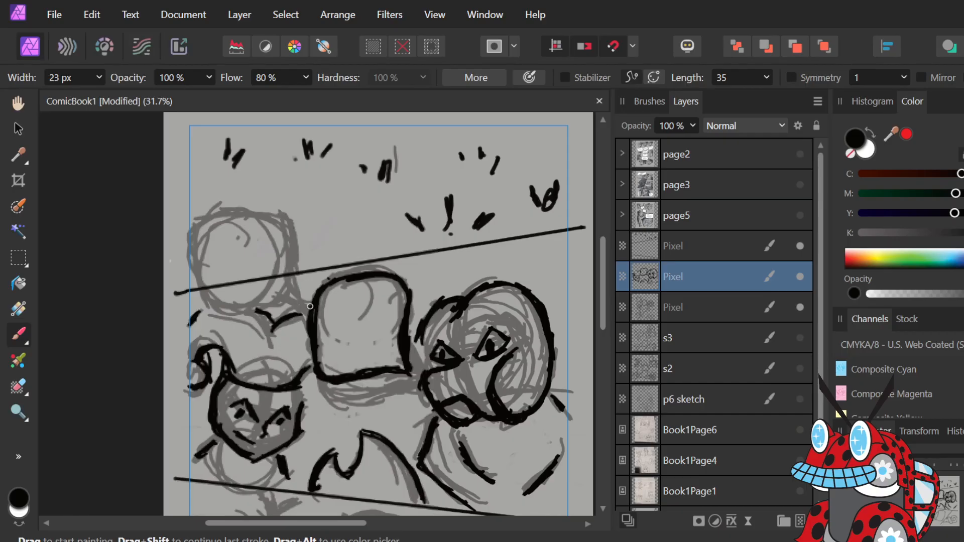
drag(310, 307, 289, 301)
mouse_move(206, 306)
mouse_down()
mouse_move(226, 297)
mouse_move(194, 295)
mouse_move(241, 307)
mouse_move(194, 303)
mouse_move(218, 309)
mouse_move(228, 295)
mouse_move(200, 302)
mouse_move(278, 294)
mouse_move(236, 306)
mouse_move(278, 301)
mouse_move(268, 307)
mouse_move(317, 285)
mouse_move(312, 247)
mouse_move(307, 269)
mouse_move(308, 193)
mouse_up()
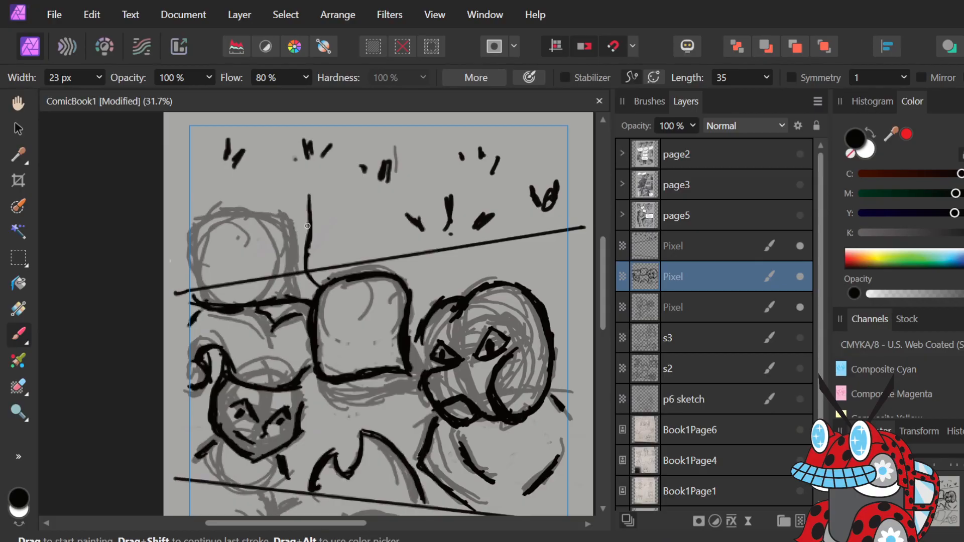
mouse_move(307, 236)
mouse_down()
mouse_move(291, 189)
mouse_move(306, 210)
mouse_move(279, 181)
mouse_move(309, 199)
mouse_move(283, 185)
mouse_move(257, 184)
mouse_move(297, 193)
mouse_move(216, 185)
mouse_up()
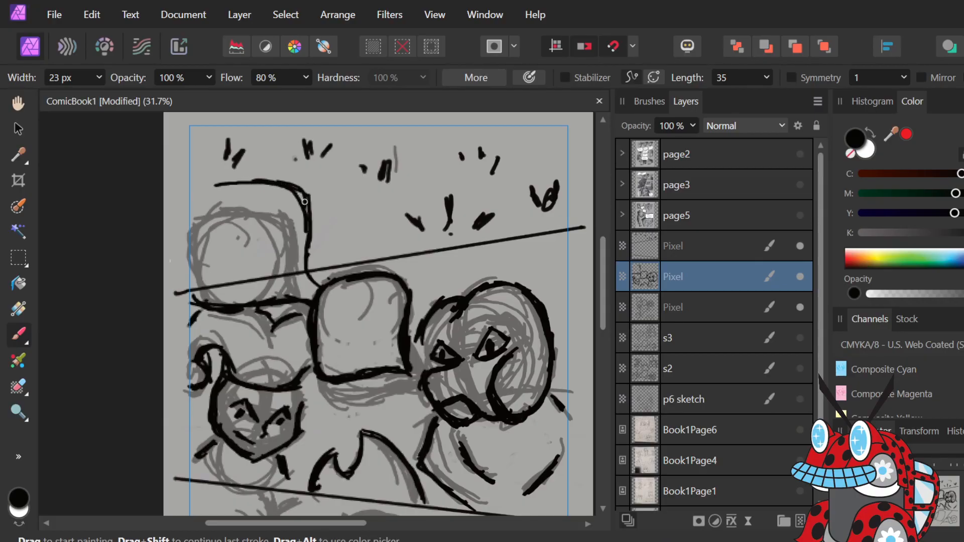
key(ctrl+z)
mouse_move(203, 181)
mouse_down()
mouse_move(301, 184)
mouse_move(223, 179)
mouse_move(290, 187)
mouse_move(291, 179)
mouse_move(309, 206)
mouse_up()
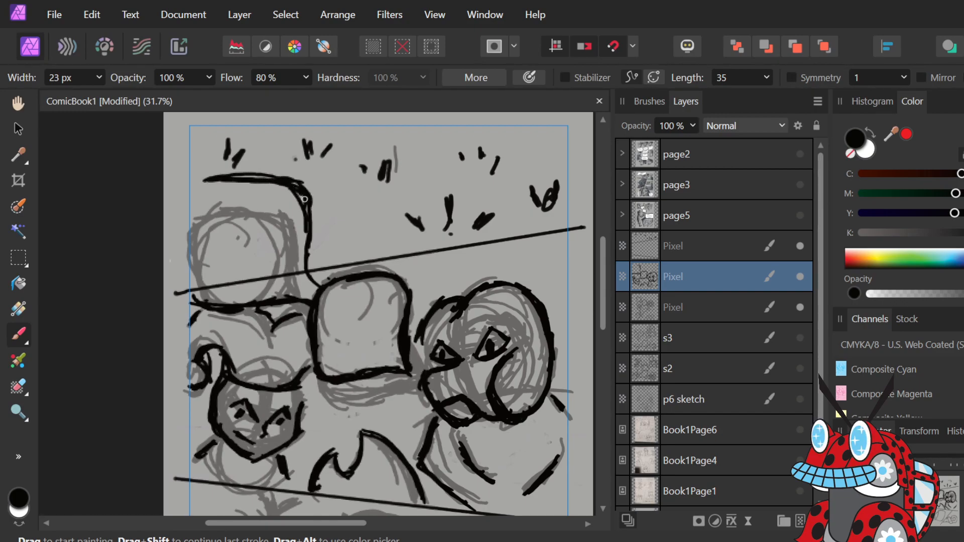
Draw the left side of the upper-left head down to its base and thicken its bottom edge.
drag(213, 181, 203, 221)
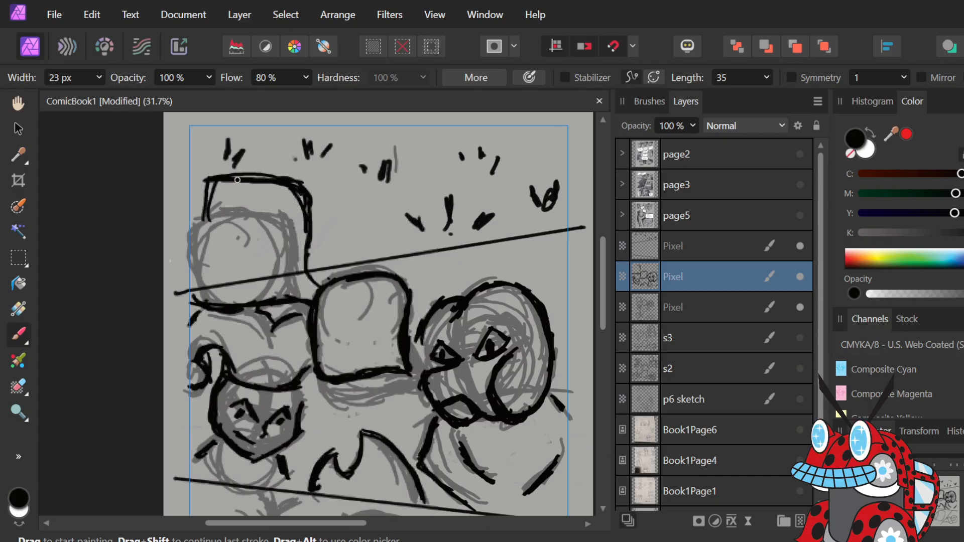
drag(221, 182, 205, 248)
mouse_move(216, 196)
mouse_down()
mouse_move(206, 245)
mouse_move(205, 224)
mouse_move(205, 269)
mouse_up()
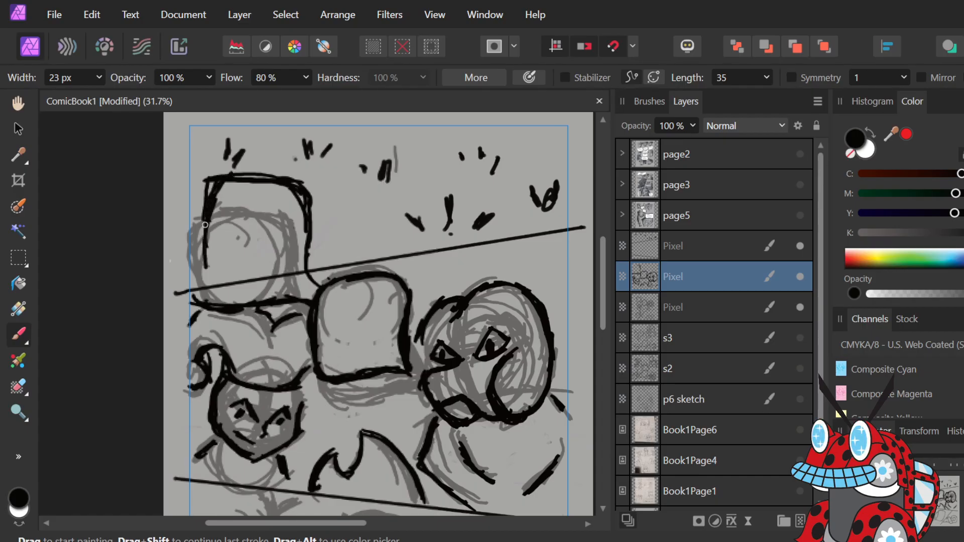
mouse_move(205, 225)
mouse_down()
mouse_move(208, 310)
mouse_move(204, 260)
mouse_move(219, 307)
mouse_move(205, 254)
mouse_up()
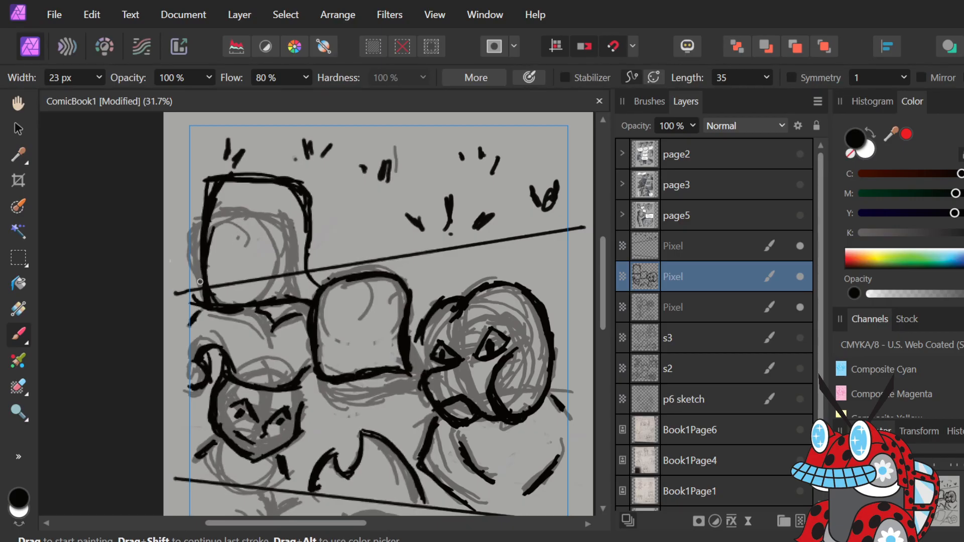
key(e)
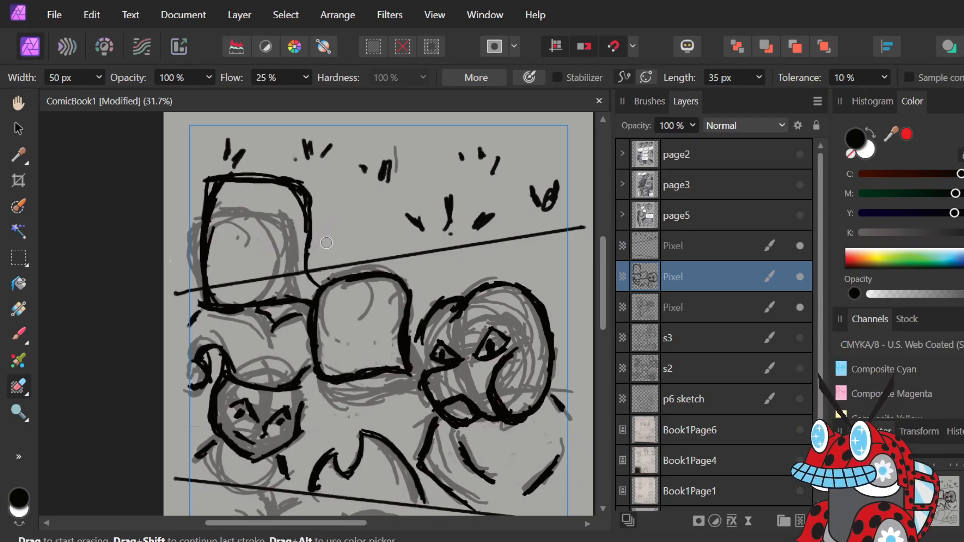
key(b)
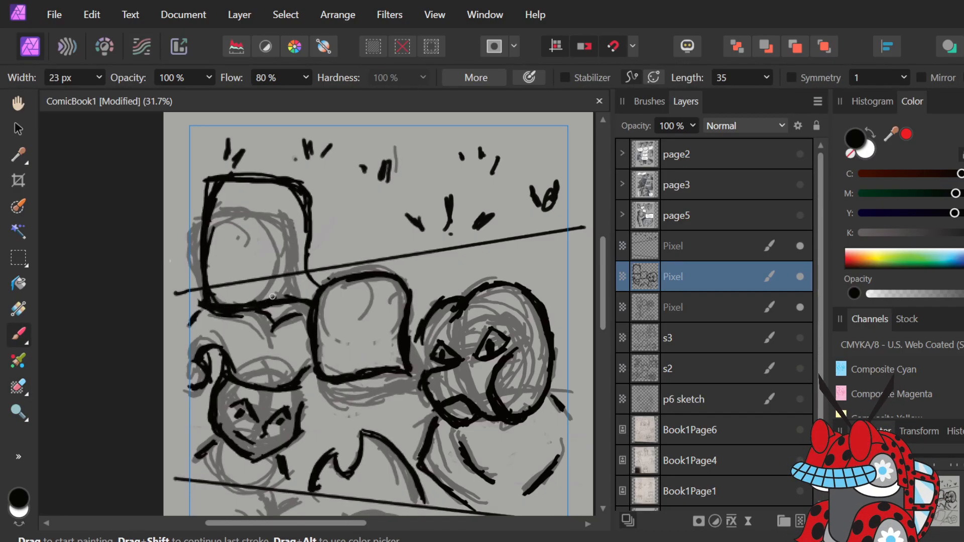
mouse_move(219, 312)
mouse_down()
mouse_move(292, 298)
mouse_move(314, 299)
mouse_move(311, 307)
mouse_up()
Join the upper-left head's right side to the neighbouring blocky head and reinforce the right side of the small head.
key(e)
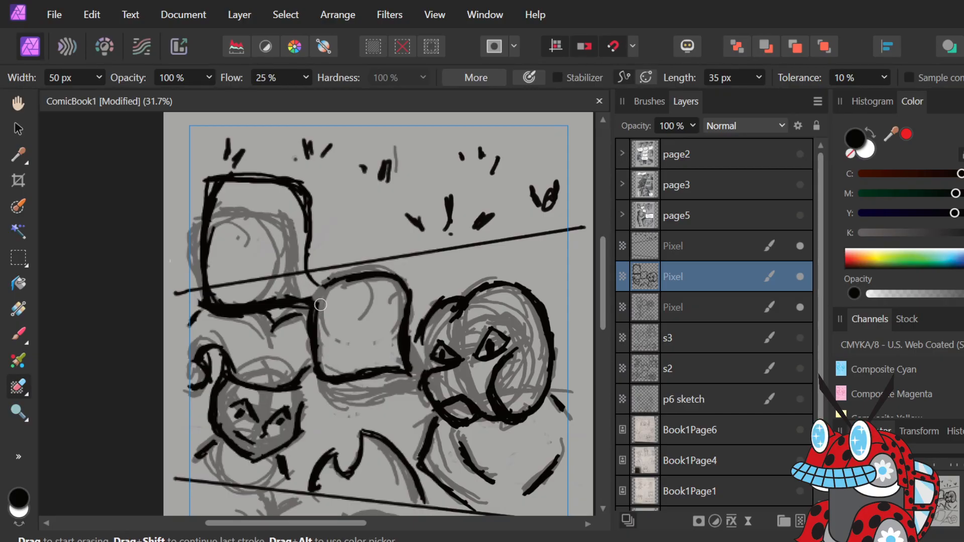
key(b)
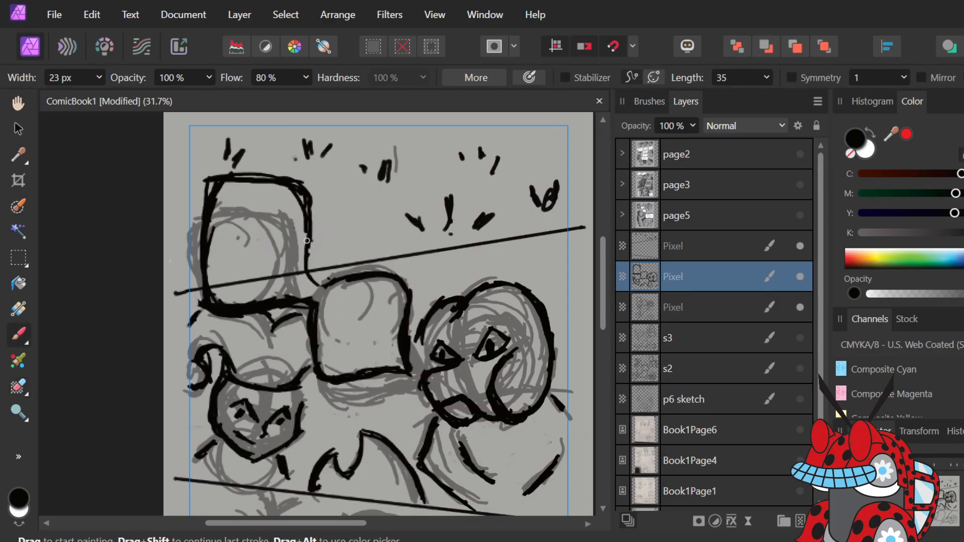
drag(303, 266, 324, 276)
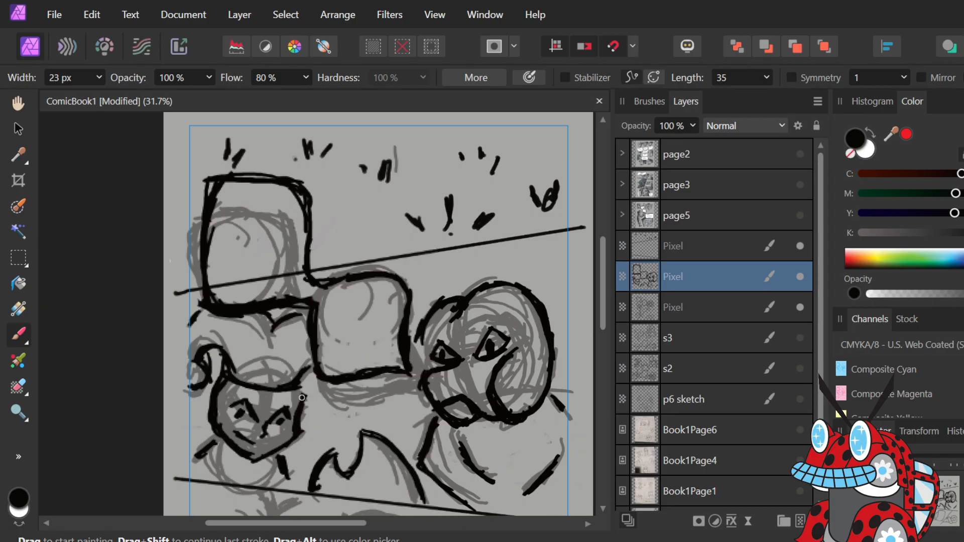
mouse_move(299, 410)
mouse_down()
mouse_move(300, 388)
mouse_move(298, 402)
mouse_move(297, 386)
mouse_move(279, 386)
mouse_move(303, 371)
mouse_up()
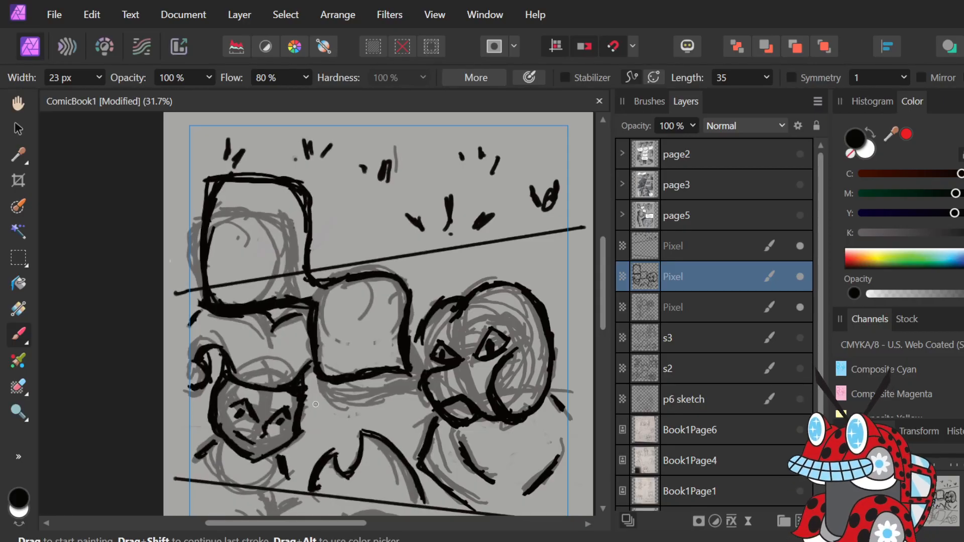
key(e)
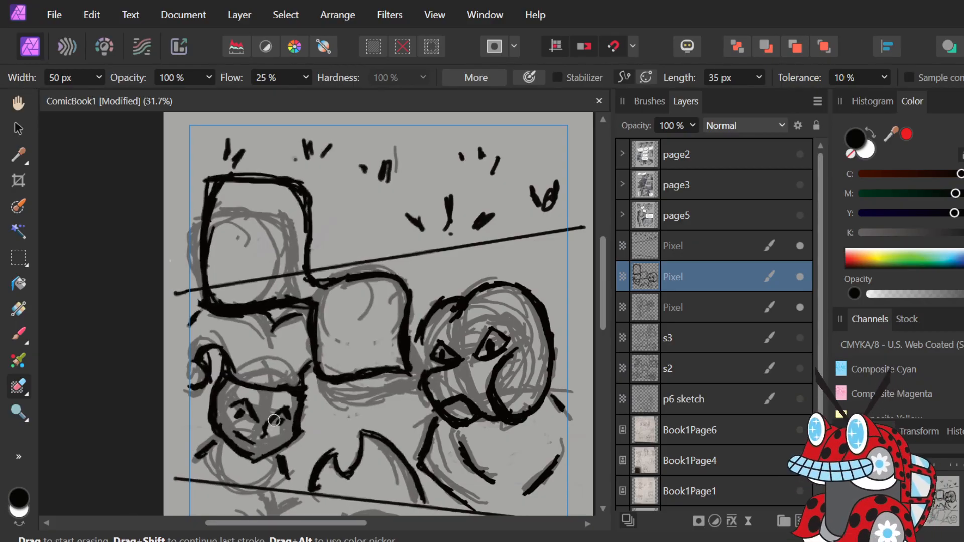
Draw a smaller inner peak inside the jagged shape at the bottom center of the middle panel.
scroll(274, 420, down, 5)
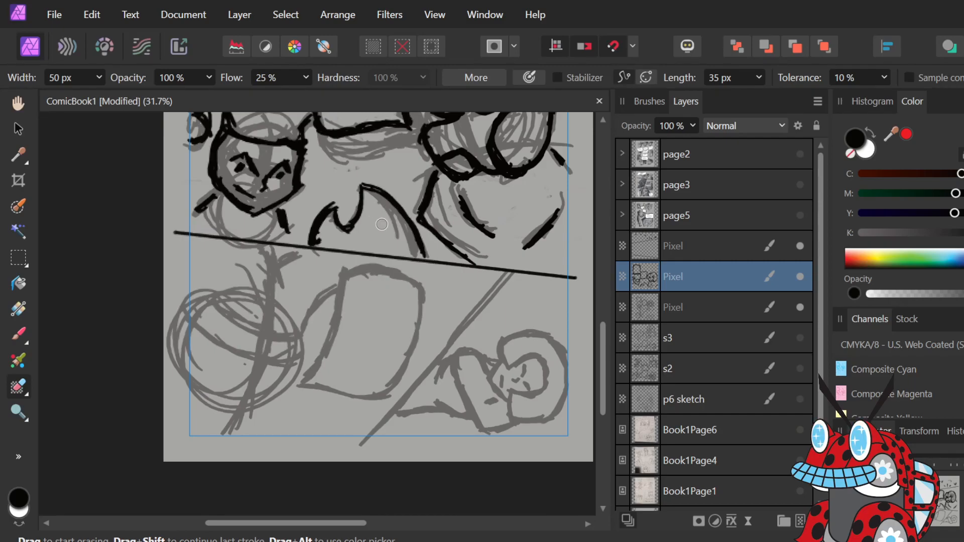
key(b)
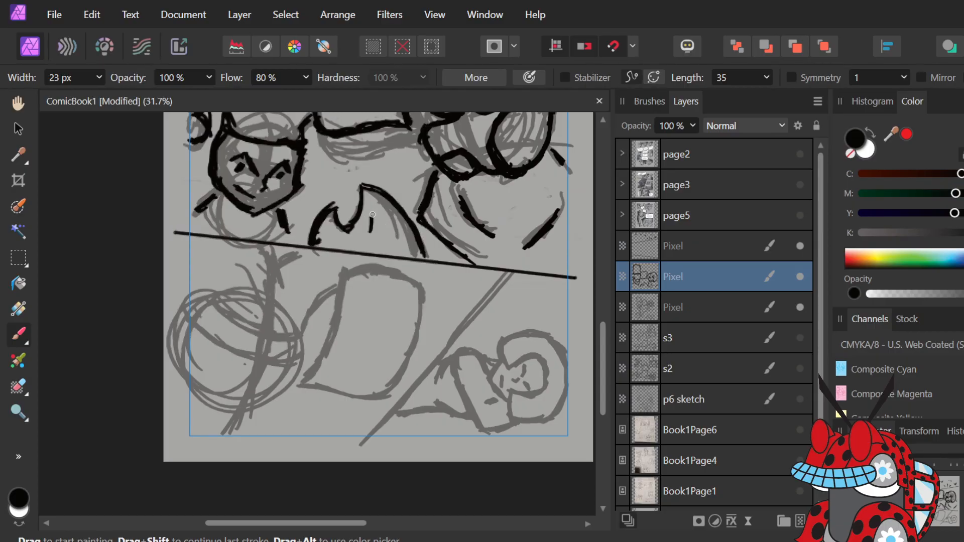
mouse_move(372, 218)
mouse_down()
mouse_move(357, 249)
mouse_move(393, 253)
mouse_up()
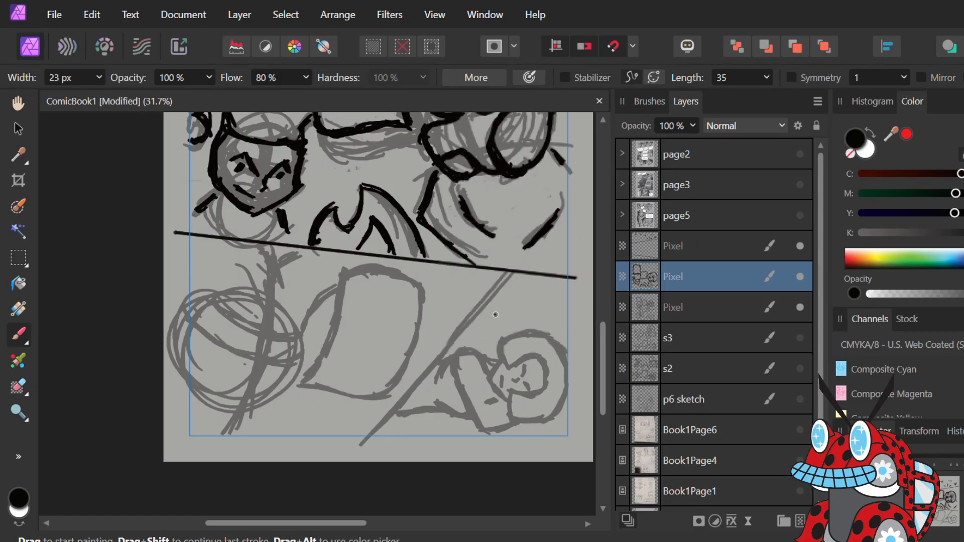
Draw a wide V-shaped mark and short accent strokes above the lower-right figure in the bottom panel.
mouse_move(491, 306)
mouse_down()
mouse_move(517, 325)
mouse_move(502, 308)
mouse_move(520, 323)
mouse_move(551, 304)
mouse_move(532, 311)
mouse_up()
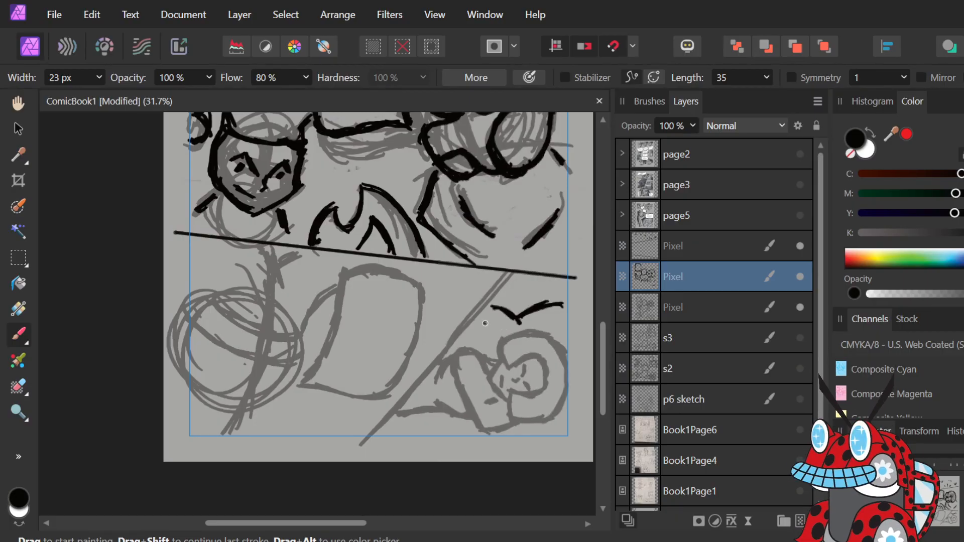
drag(485, 324, 489, 346)
mouse_move(500, 340)
mouse_down()
mouse_move(508, 367)
mouse_move(535, 361)
mouse_move(541, 378)
mouse_move(543, 366)
mouse_move(533, 393)
mouse_move(545, 385)
mouse_move(513, 395)
mouse_move(532, 387)
mouse_up()
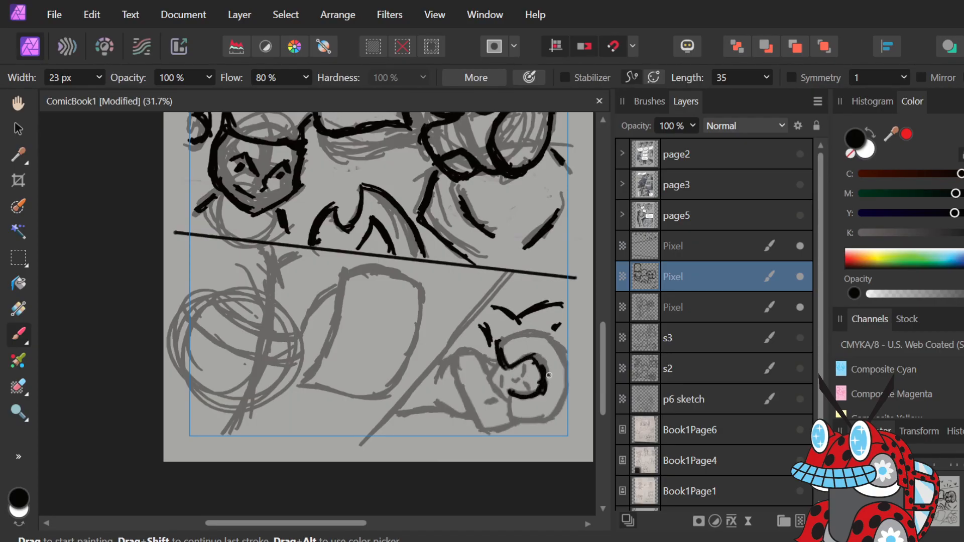
key(ctrl+z)
key(ctrl+z)
key(ctrl+z)
key(ctrl+z)
key(ctrl+z)
key(ctrl+z)
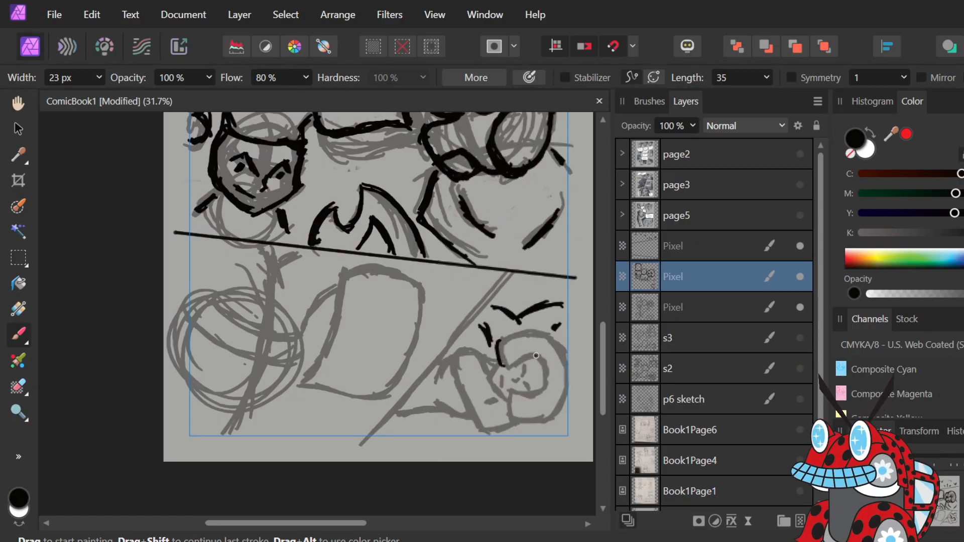
key(ctrl+z)
Trace the lower-right figure's rounded hair outline and inner face curve, and add its small facial features.
mouse_move(501, 340)
mouse_down()
mouse_move(507, 366)
mouse_move(545, 362)
mouse_move(536, 368)
mouse_move(544, 387)
mouse_move(521, 397)
mouse_move(514, 422)
mouse_move(526, 411)
mouse_move(527, 422)
mouse_move(551, 414)
mouse_move(526, 423)
mouse_move(559, 402)
mouse_up()
mouse_move(568, 335)
mouse_down()
mouse_move(501, 344)
mouse_move(553, 343)
mouse_move(523, 338)
mouse_move(560, 346)
mouse_move(537, 343)
mouse_move(554, 346)
mouse_move(566, 372)
mouse_up()
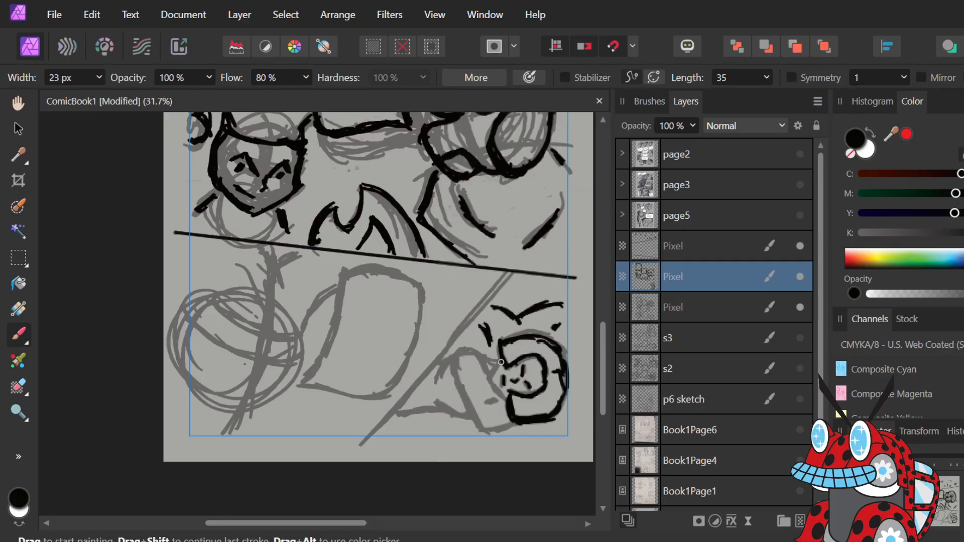
Trace the slanted body shape beside the lower-right figure's face and the trailing lines extending left from it.
drag(487, 363, 476, 353)
mouse_move(484, 360)
mouse_down()
mouse_move(466, 352)
mouse_move(450, 361)
mouse_move(473, 359)
mouse_move(458, 363)
mouse_move(463, 374)
mouse_move(459, 358)
mouse_move(465, 392)
mouse_move(456, 361)
mouse_move(469, 412)
mouse_move(463, 390)
mouse_move(498, 423)
mouse_up()
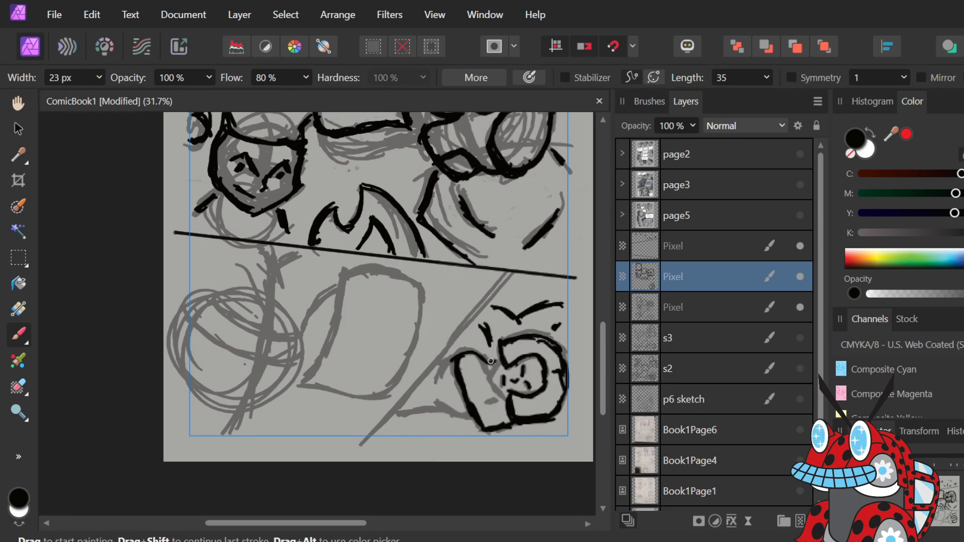
drag(481, 403, 495, 399)
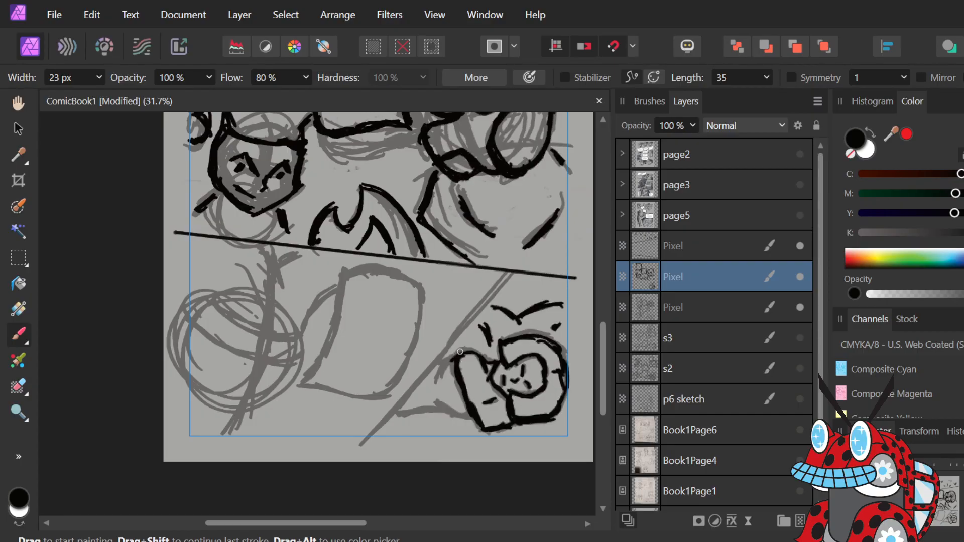
mouse_move(458, 353)
mouse_down()
mouse_move(437, 377)
mouse_move(462, 356)
mouse_up()
mouse_move(445, 402)
mouse_down()
mouse_move(476, 419)
mouse_move(449, 409)
mouse_move(422, 409)
mouse_move(458, 410)
mouse_move(462, 420)
mouse_move(433, 409)
mouse_move(442, 411)
mouse_move(385, 417)
mouse_up()
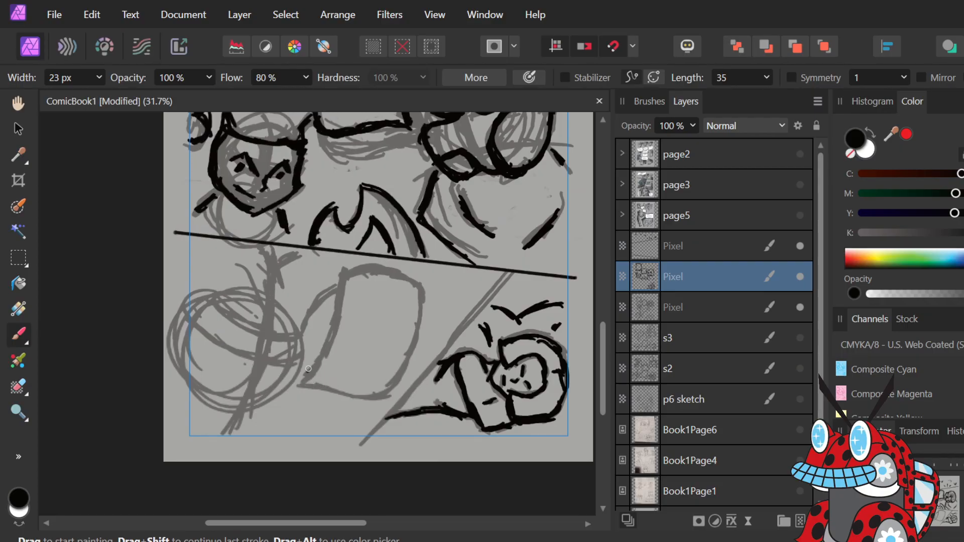
Trace the jaw, chin and outer side of the large head at the bottom-left of the bottom panel.
mouse_move(304, 341)
mouse_down()
mouse_move(284, 396)
mouse_move(293, 380)
mouse_move(245, 427)
mouse_move(220, 436)
mouse_up()
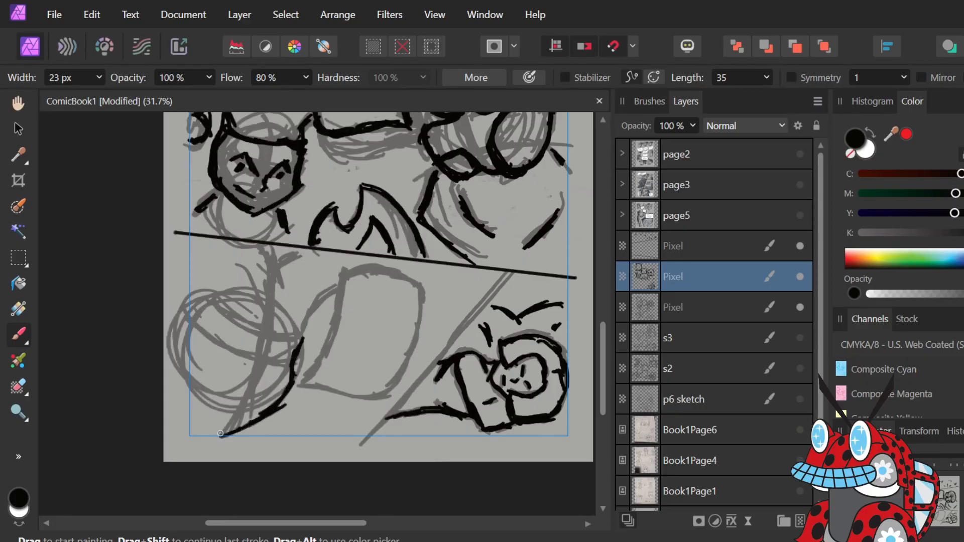
drag(193, 373, 190, 380)
key(ctrl+z)
mouse_move(197, 295)
mouse_down()
mouse_move(172, 330)
mouse_move(163, 371)
mouse_up()
drag(198, 290, 178, 361)
mouse_move(175, 320)
mouse_down()
mouse_move(169, 351)
mouse_move(184, 319)
mouse_move(181, 395)
mouse_up()
mouse_move(176, 350)
mouse_down()
mouse_move(194, 414)
mouse_move(188, 390)
mouse_move(206, 428)
mouse_up()
drag(189, 393, 219, 436)
drag(191, 401, 220, 435)
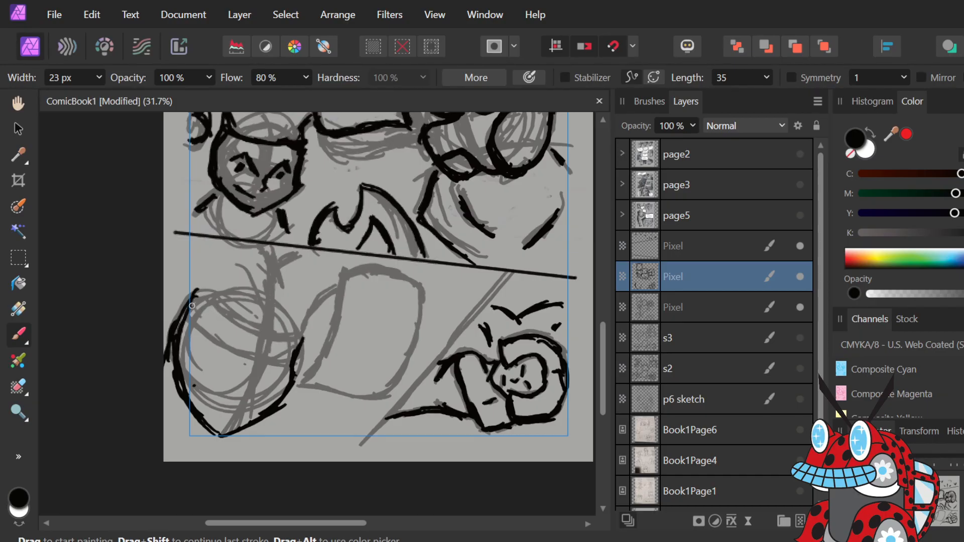
Draw the curved cap edge across the large lower-left head and extend it up toward the neighbouring shape.
drag(192, 306, 231, 335)
key(ctrl+z)
key(ctrl+z)
drag(208, 292, 269, 331)
mouse_move(229, 307)
mouse_down()
mouse_move(254, 331)
mouse_move(272, 324)
mouse_move(255, 330)
mouse_move(299, 335)
mouse_move(327, 295)
mouse_move(314, 324)
mouse_move(306, 315)
mouse_move(328, 305)
mouse_move(307, 322)
mouse_move(342, 295)
mouse_move(338, 317)
mouse_up()
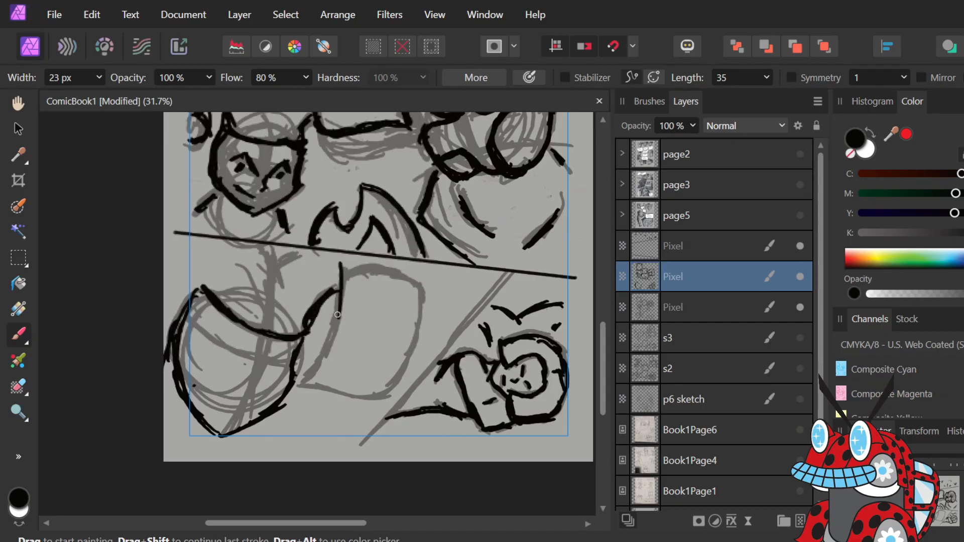
Trace the slanted rounded four-sided shape beside the large head in the bottom panel.
drag(340, 263, 334, 327)
drag(344, 276, 329, 348)
mouse_move(334, 314)
mouse_down()
mouse_move(325, 356)
mouse_move(327, 345)
mouse_move(306, 377)
mouse_move(343, 392)
mouse_move(398, 383)
mouse_move(379, 396)
mouse_move(418, 342)
mouse_up()
mouse_move(395, 382)
mouse_down()
mouse_move(423, 290)
mouse_move(419, 332)
mouse_move(422, 294)
mouse_move(406, 280)
mouse_move(418, 285)
mouse_move(383, 269)
mouse_move(420, 285)
mouse_move(345, 273)
mouse_up()
key(e)
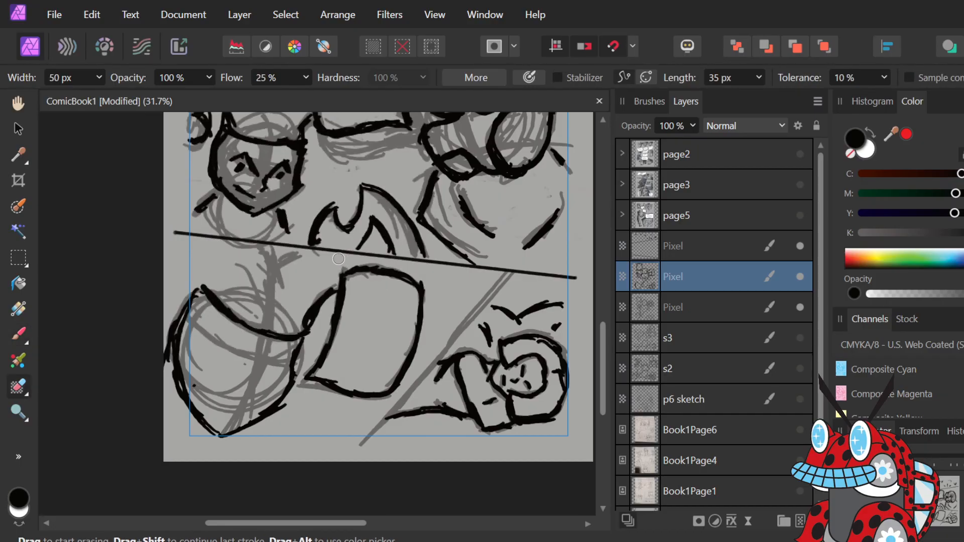
key(b)
Draw dark vertical strokes and a short edge line rising above the large lower-left head.
drag(282, 261, 291, 305)
drag(279, 272, 294, 304)
drag(272, 256, 289, 311)
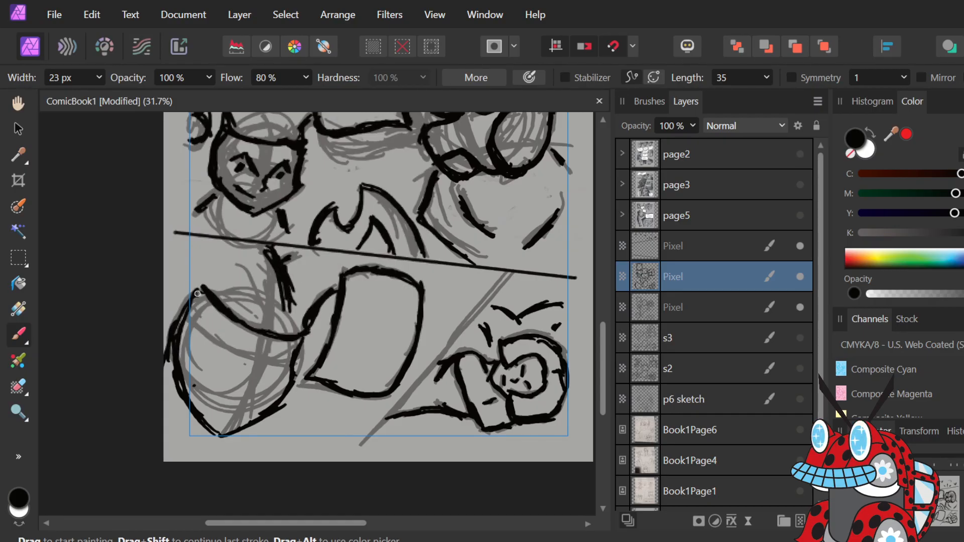
mouse_move(199, 289)
mouse_down()
mouse_move(194, 259)
mouse_move(201, 279)
mouse_up()
drag(196, 265, 201, 277)
drag(254, 315, 236, 399)
drag(246, 278, 226, 419)
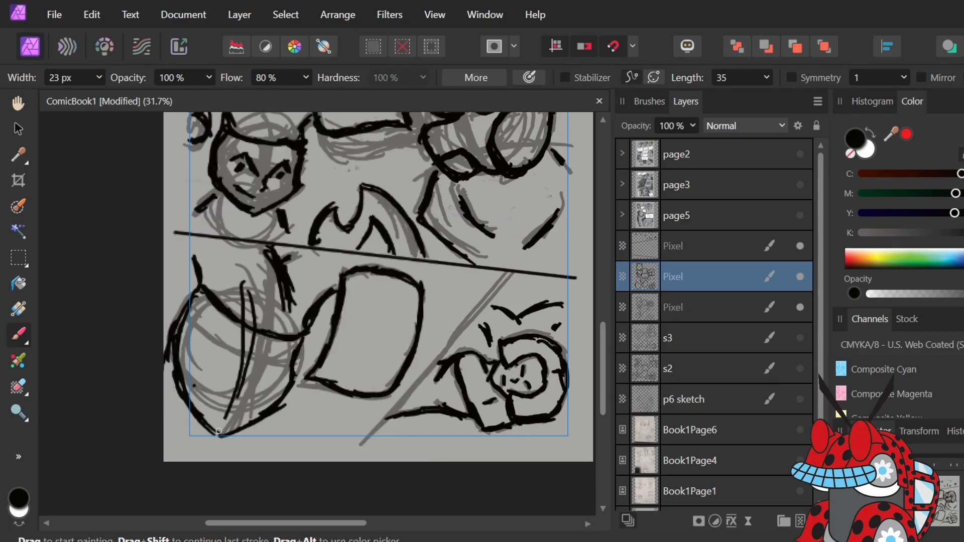
drag(241, 347, 225, 423)
key(ctrl+z)
key(ctrl+z)
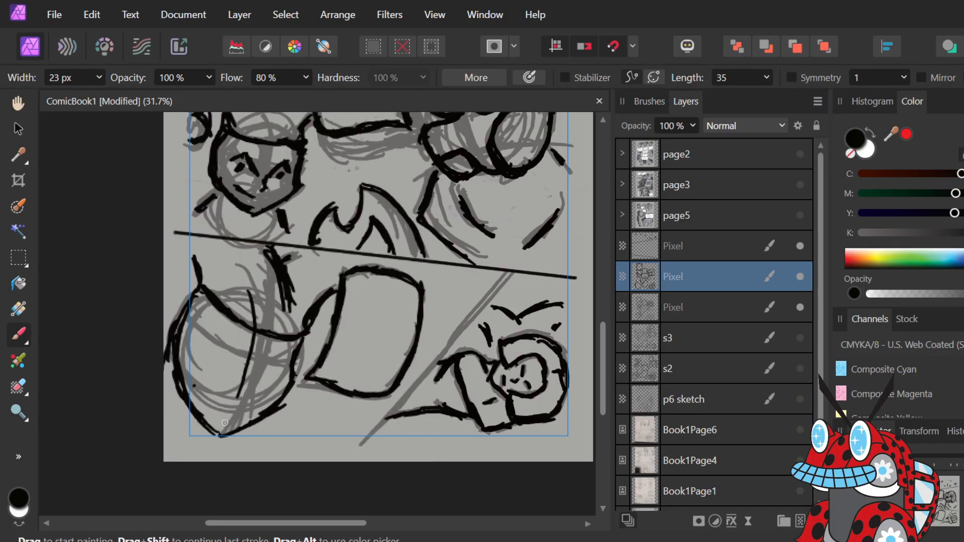
mouse_move(256, 363)
mouse_down()
mouse_move(279, 353)
mouse_move(284, 366)
mouse_up()
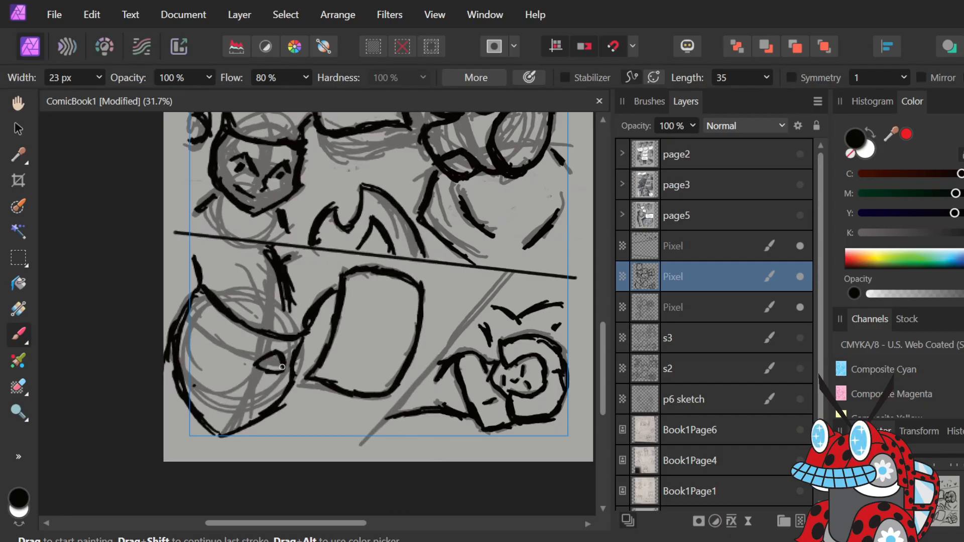
key(ctrl+z)
key(ctrl+z)
key(ctrl+z)
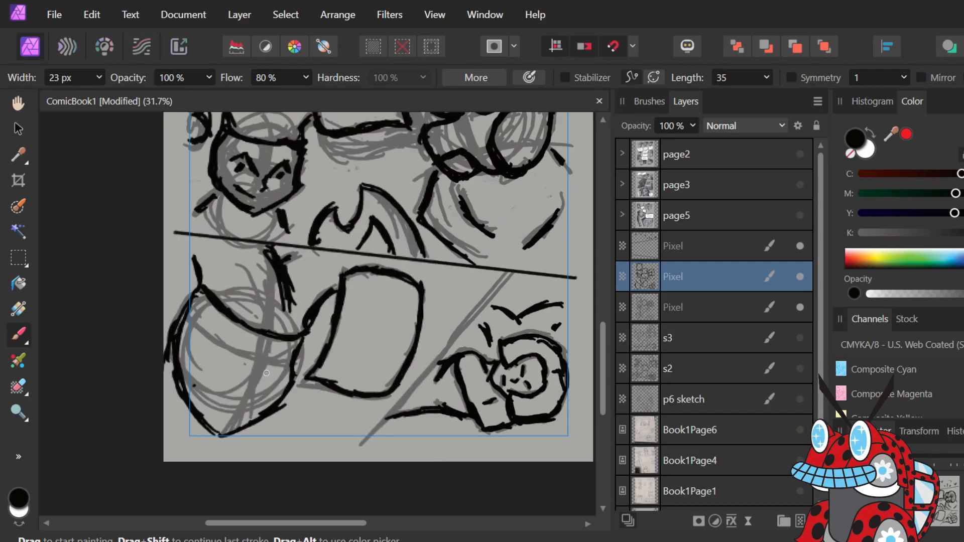
key(ctrl+z)
Draw the large lower-left head's angled eyes and brows, its nose, and a small filled open mouth.
drag(241, 353, 244, 363)
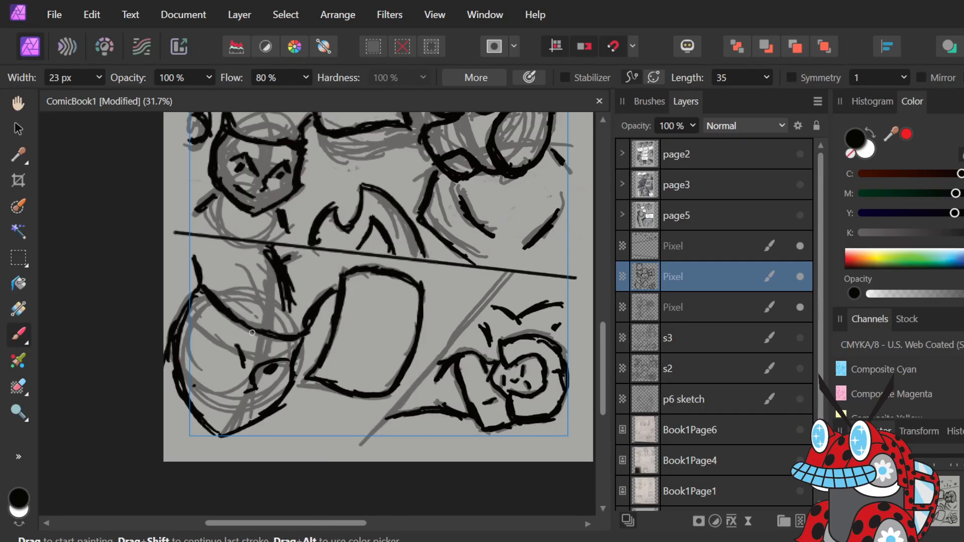
drag(236, 345, 220, 344)
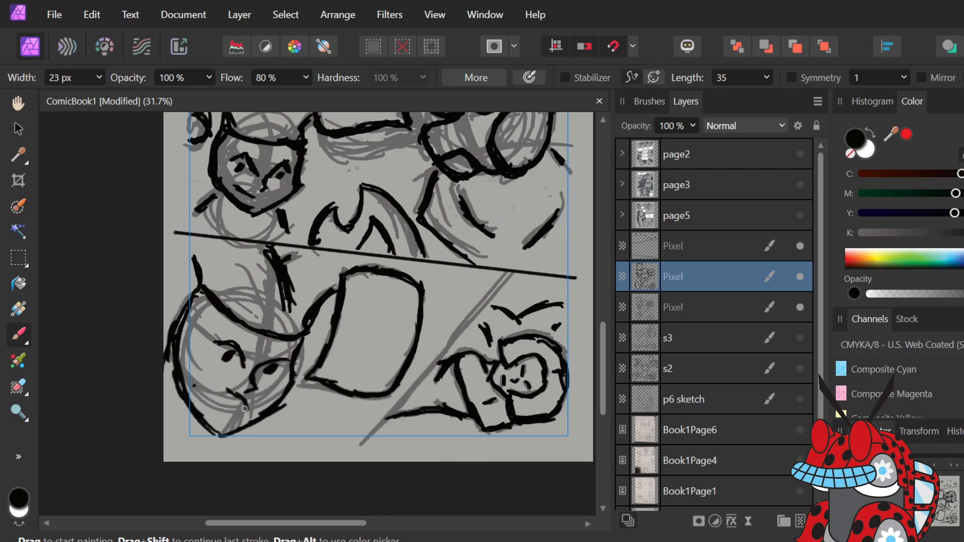
mouse_move(230, 392)
mouse_down()
mouse_move(244, 408)
mouse_move(218, 404)
mouse_move(262, 387)
mouse_up()
key(ctrl+z)
key(ctrl+z)
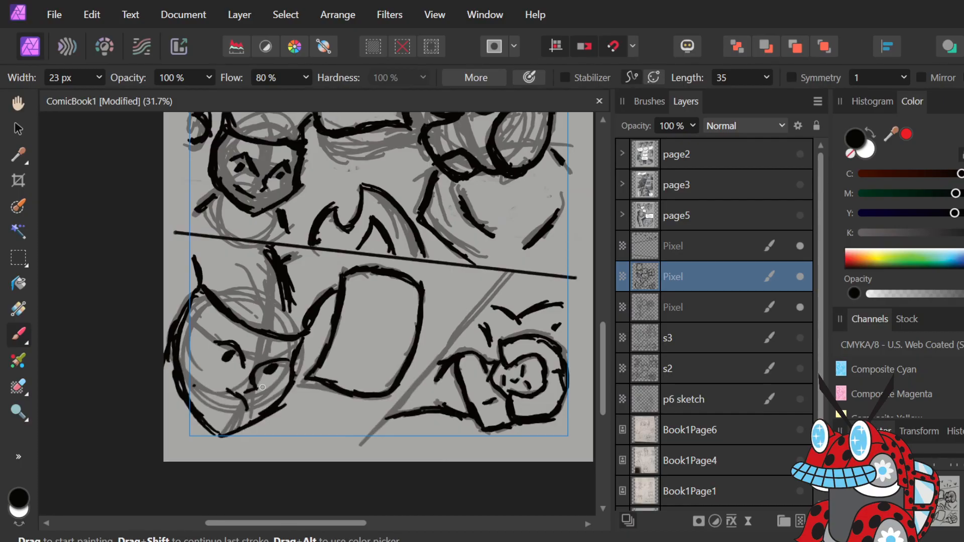
key(ctrl+z)
mouse_move(242, 408)
mouse_down()
mouse_move(228, 411)
mouse_move(240, 404)
mouse_up()
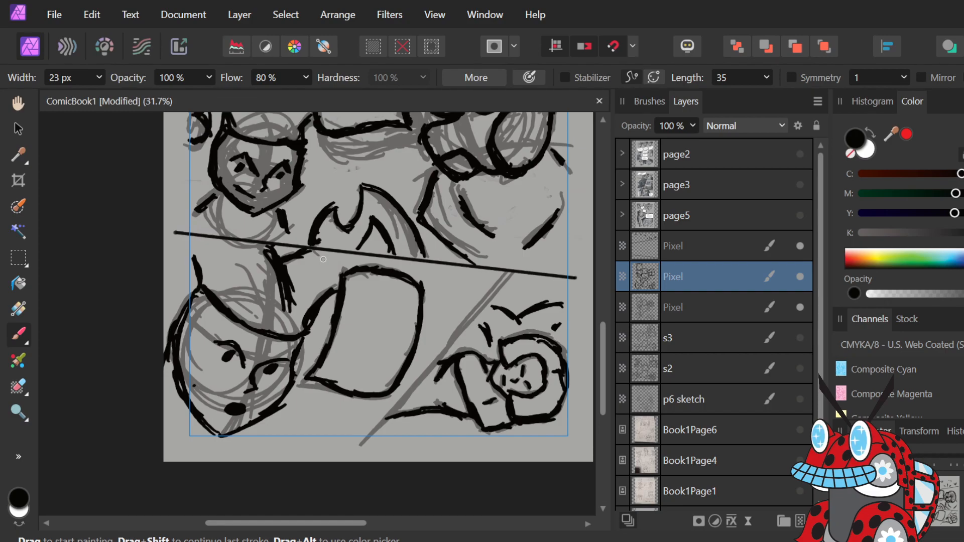
Trace the diagonal divider separating the large head from the small lower-right figure in the bottom panel.
mouse_move(359, 445)
mouse_down()
mouse_move(403, 398)
mouse_move(375, 441)
mouse_move(442, 363)
mouse_up()
key(ctrl+z)
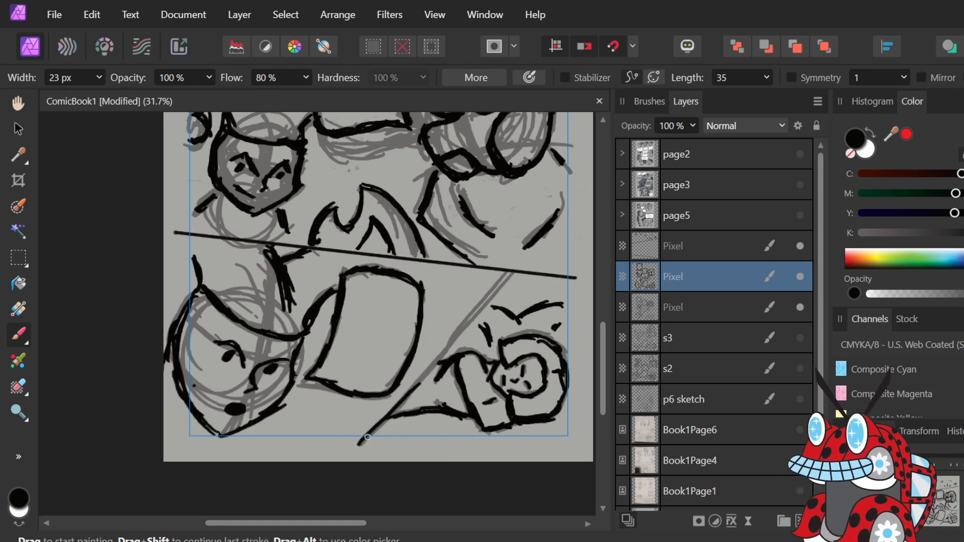
drag(363, 441, 511, 271)
drag(474, 313, 511, 271)
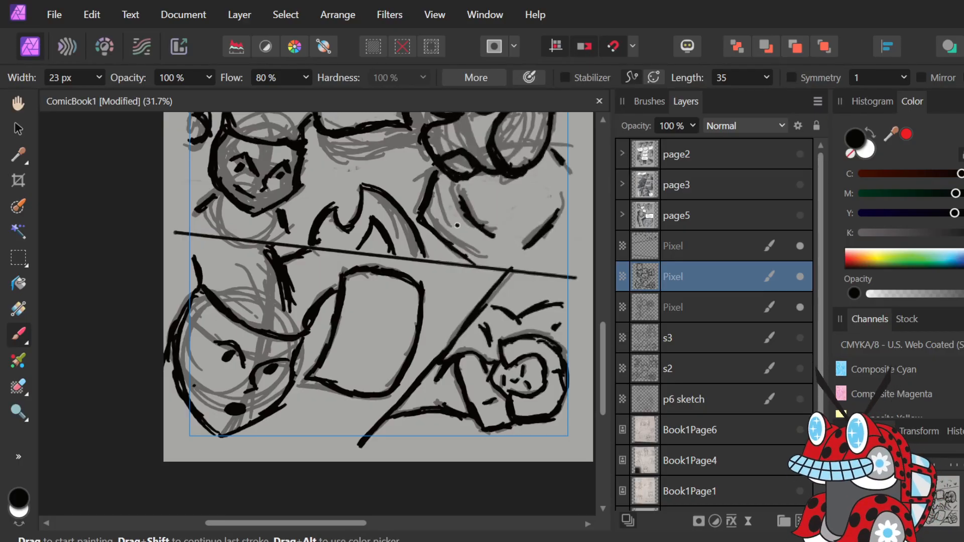
Examine the complete page 6 sketch from the upper panel down to the bottom panel.
scroll(250, 313, up, 5)
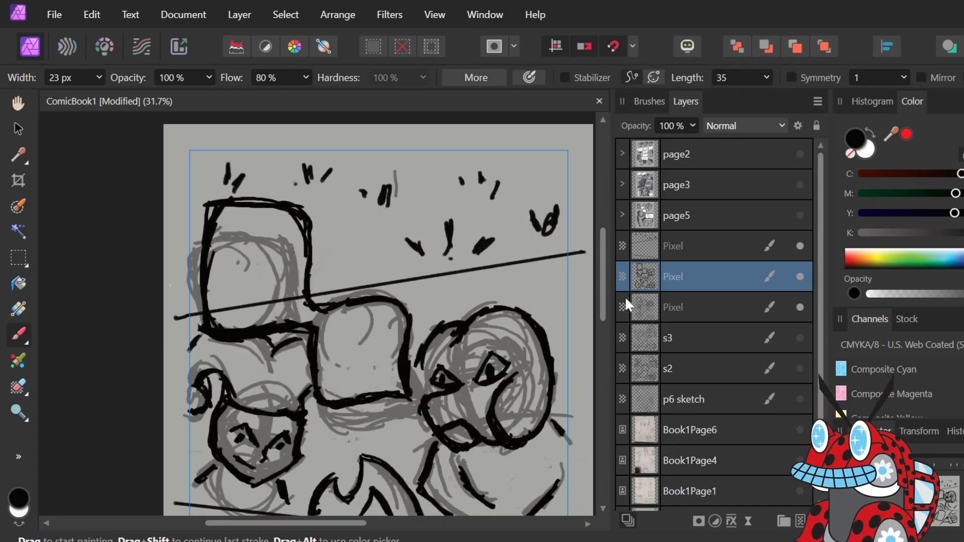
scroll(329, 229, down, 2)
scroll(329, 229, down, 2)
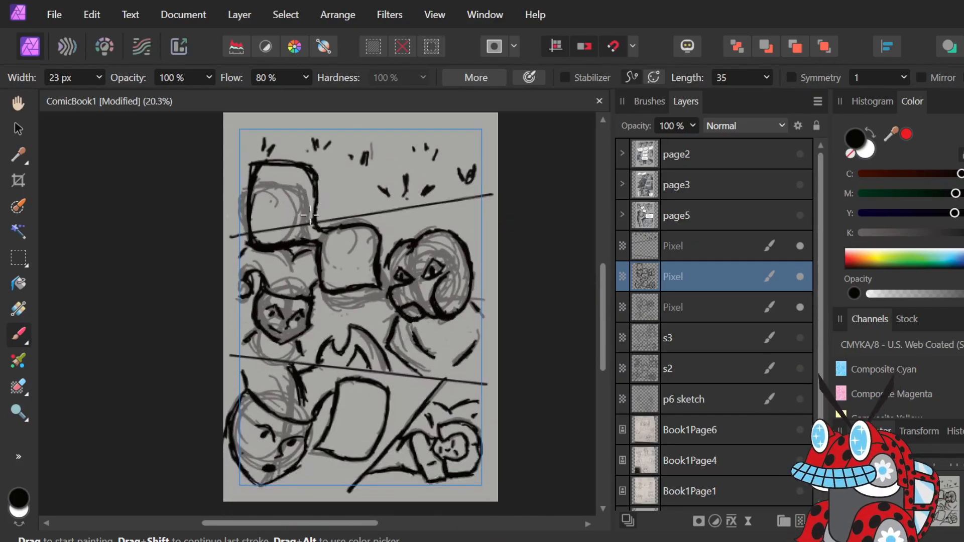
scroll(308, 214, up, 1)
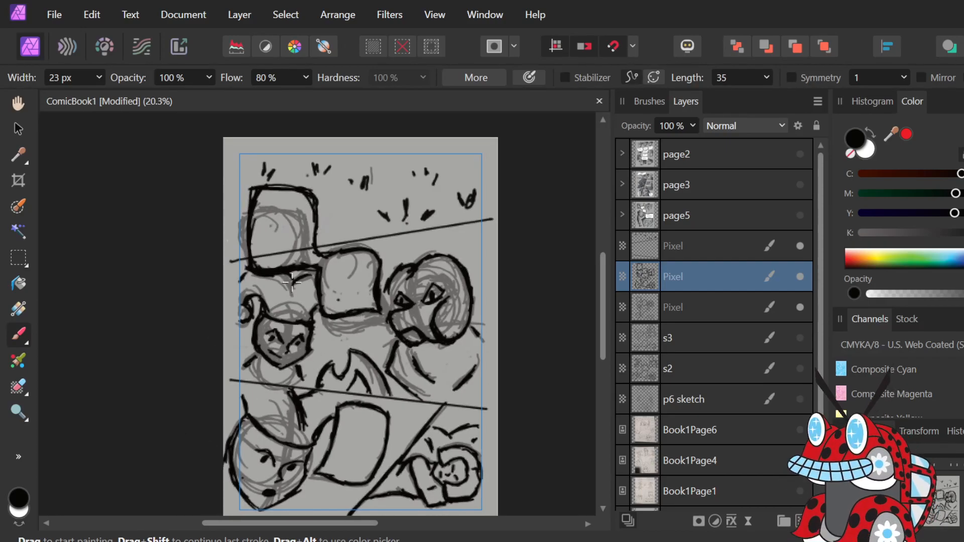
scroll(217, 402, down, 1)
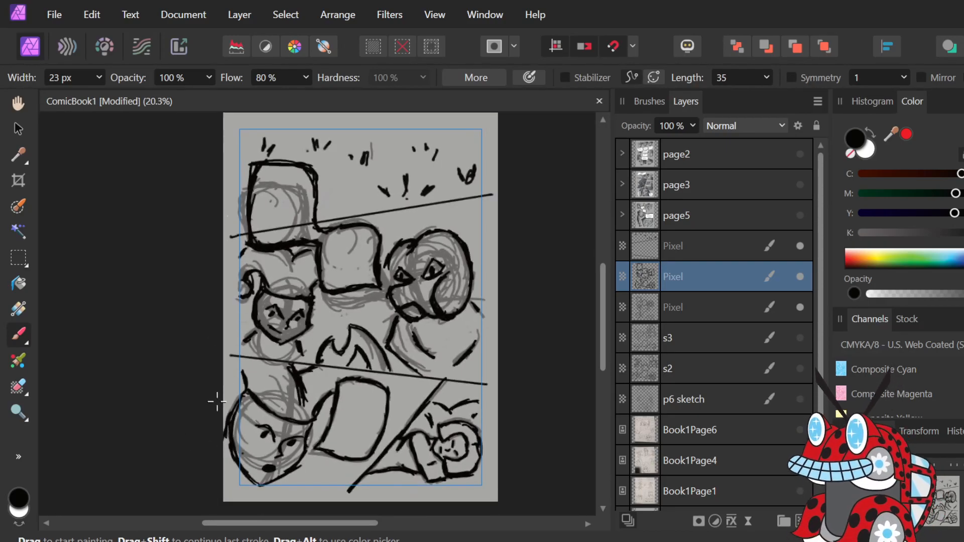
scroll(217, 401, down, 1)
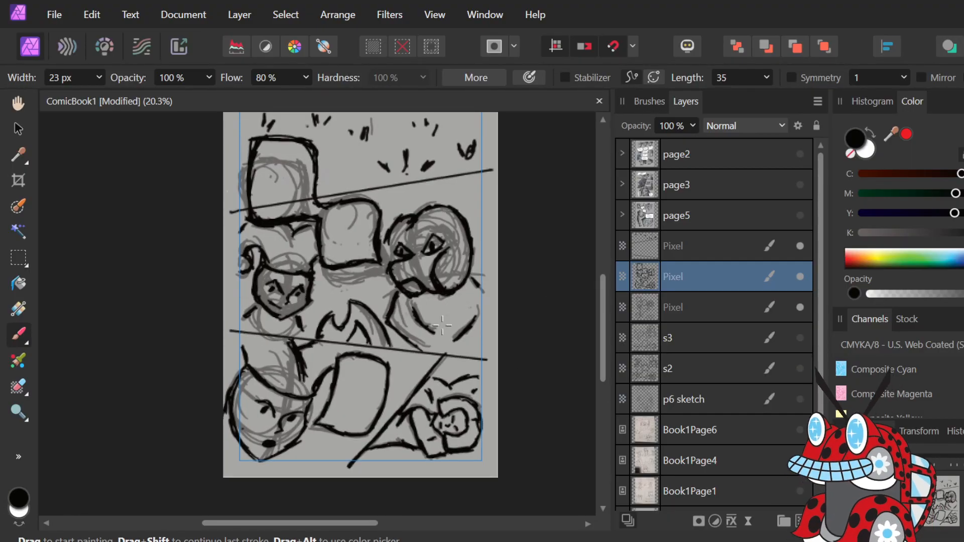
scroll(440, 240, up, 3)
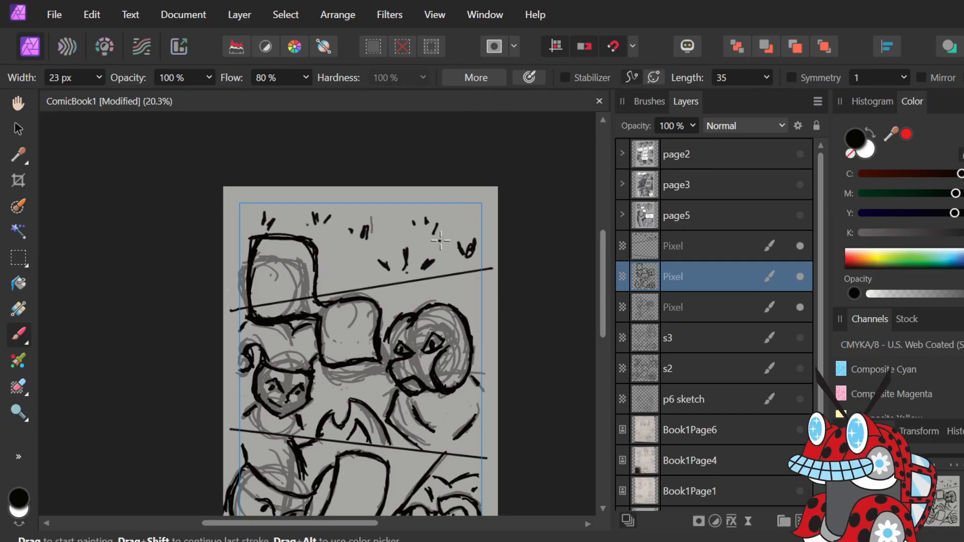
scroll(440, 240, down, 2)
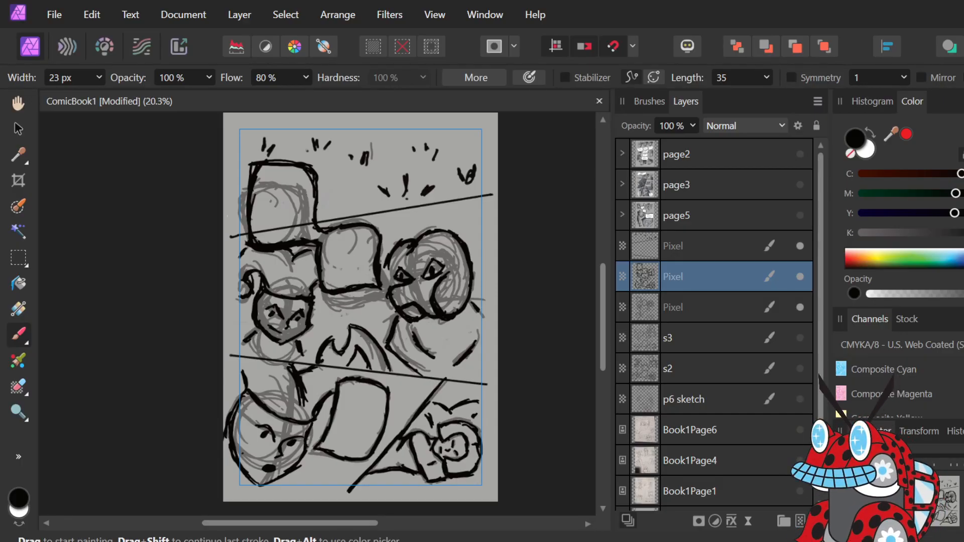
Show the scanned Book1Page6 layer beneath the sketch.
scroll(769, 366, down, 2)
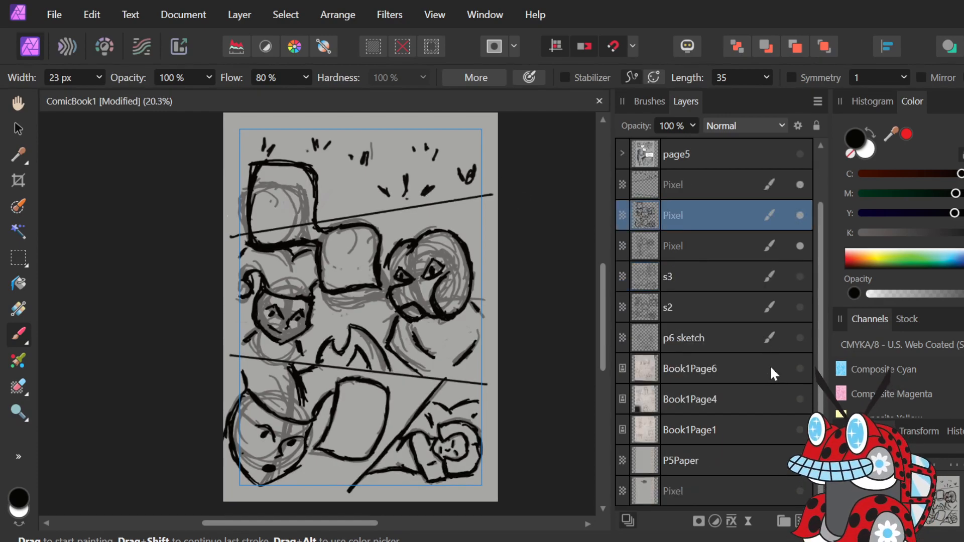
click(799, 368)
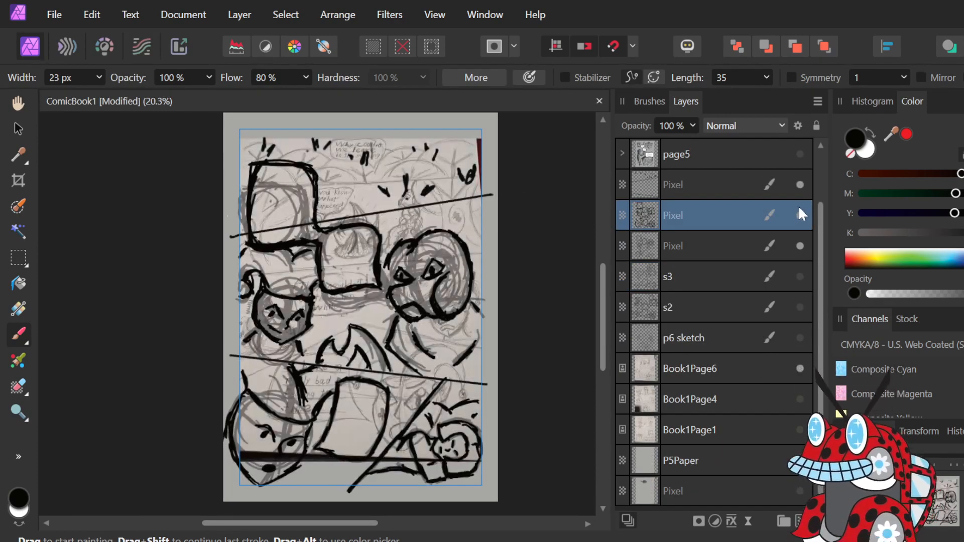
scroll(800, 183, up, 2)
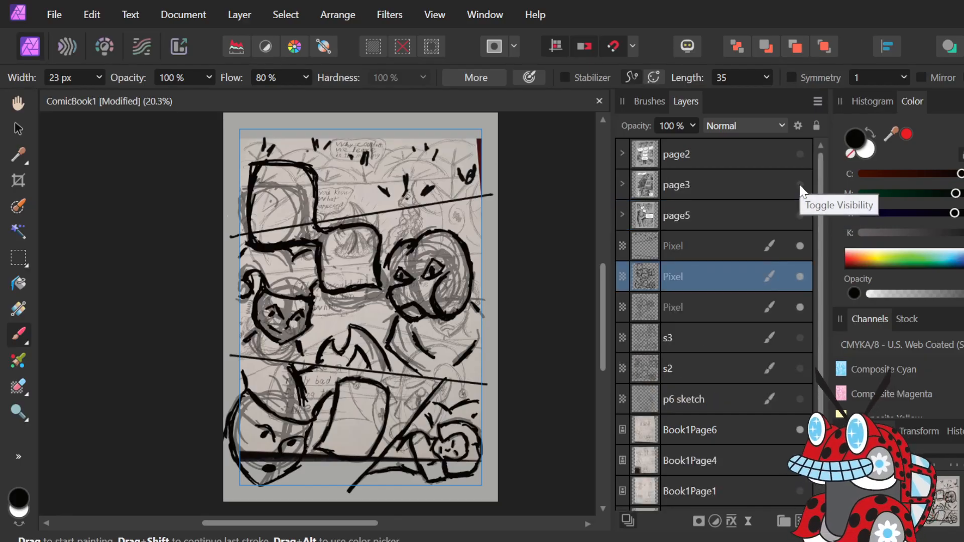
Group the page 6 layers from the topmost Pixel layer through p6 sketch, and name the group page6.
click(698, 236)
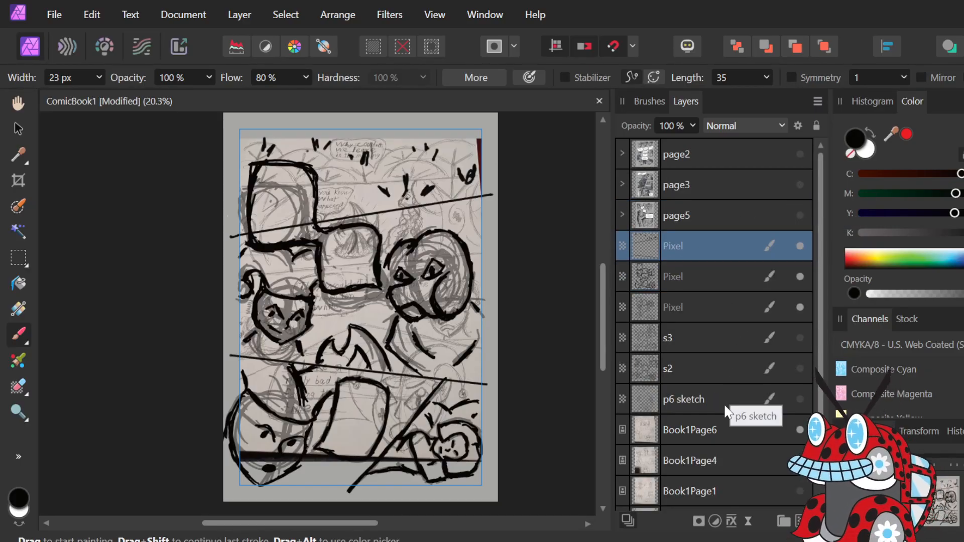
shift+click(711, 430)
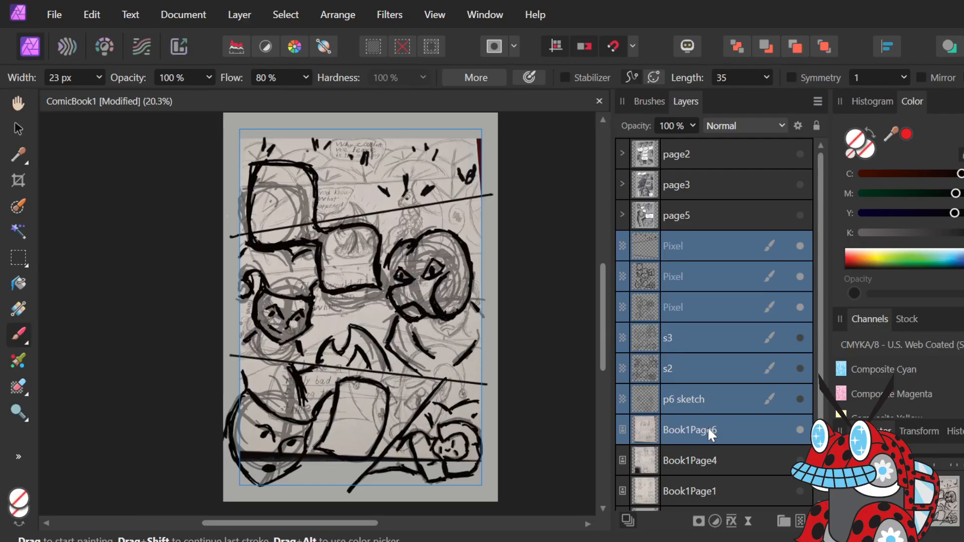
ctrl+click(707, 426)
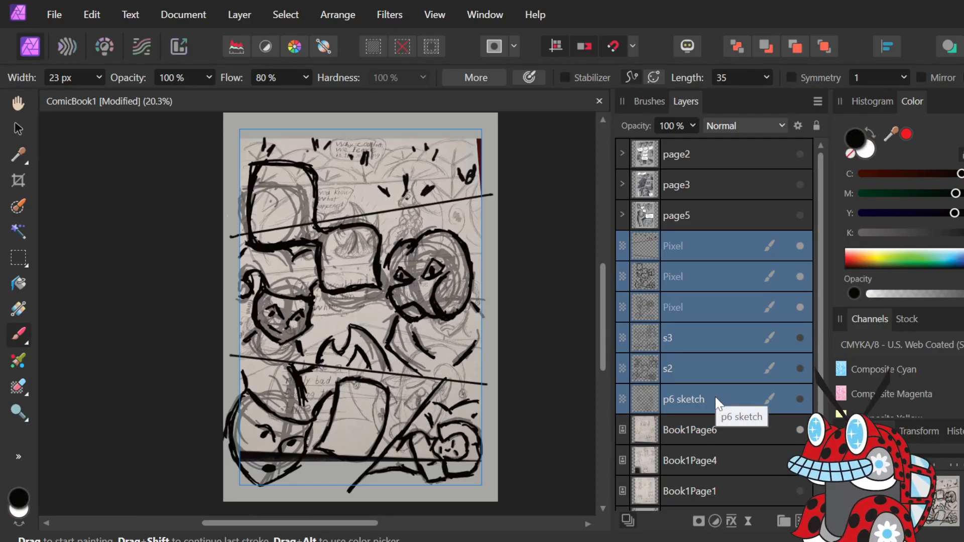
key(ctrl+g)
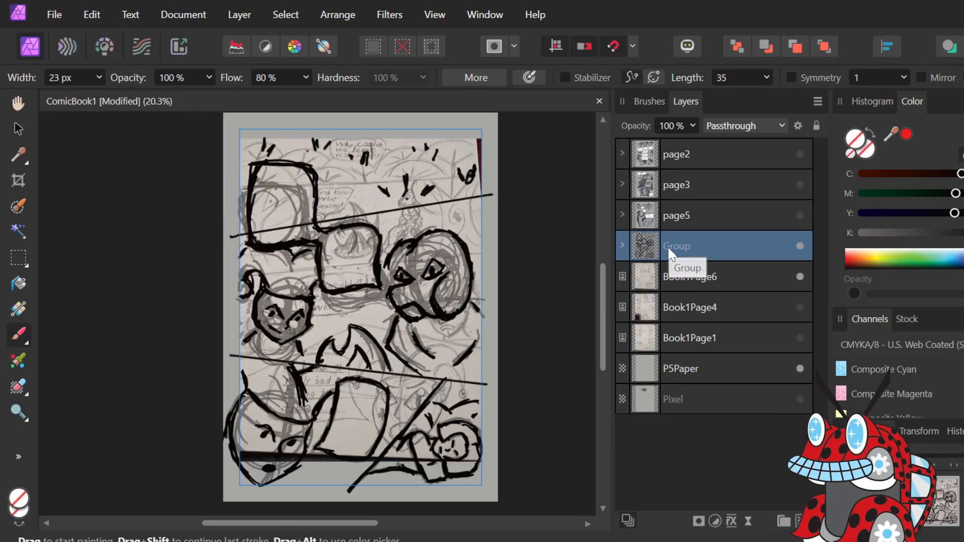
double_click(668, 245)
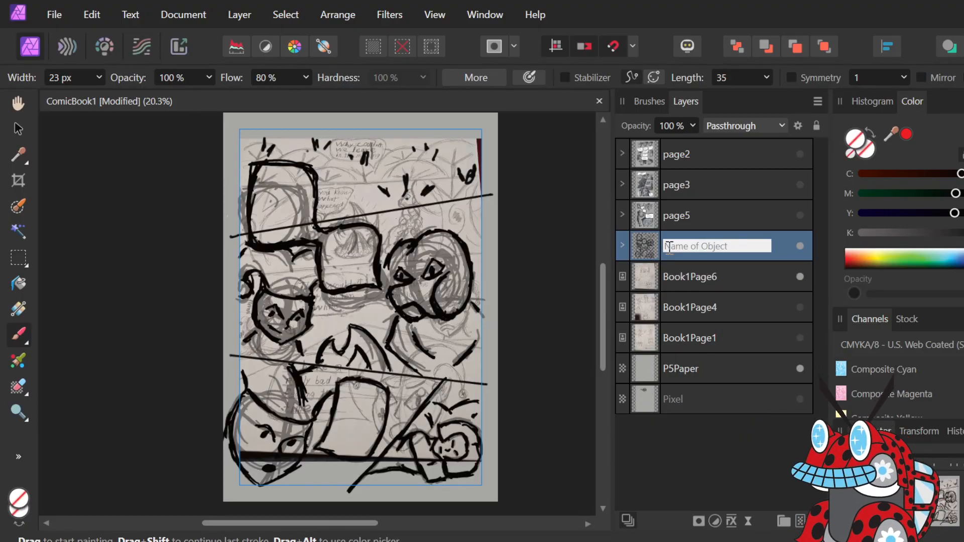
text(page6)
key(Return)
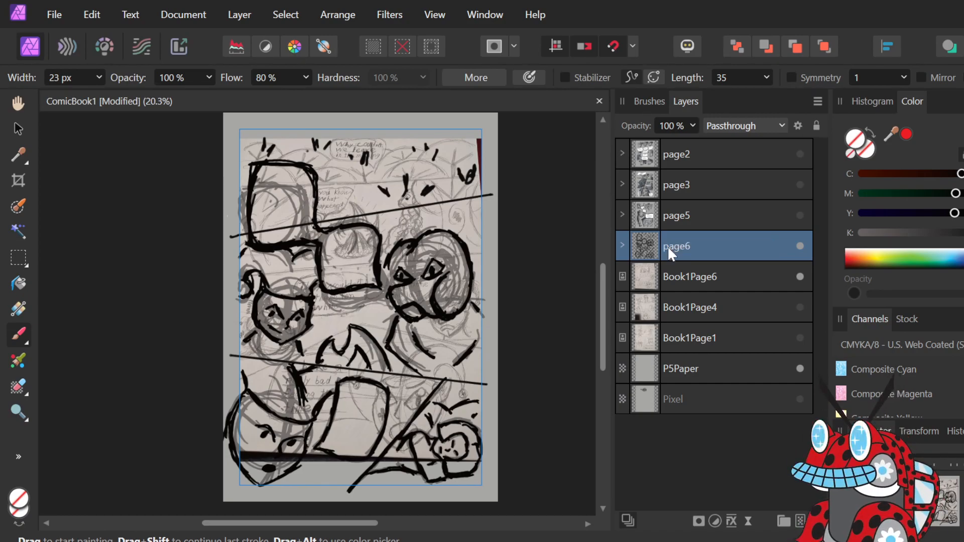
Hide the page6 group, comparing its sketch with the scanned Book1Page6 drawing.
click(799, 245)
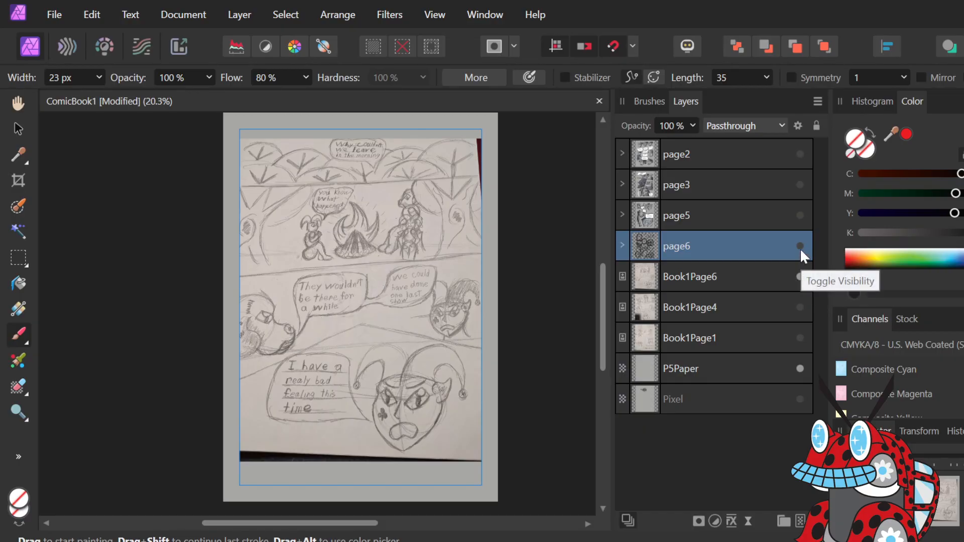
click(801, 248)
click(800, 246)
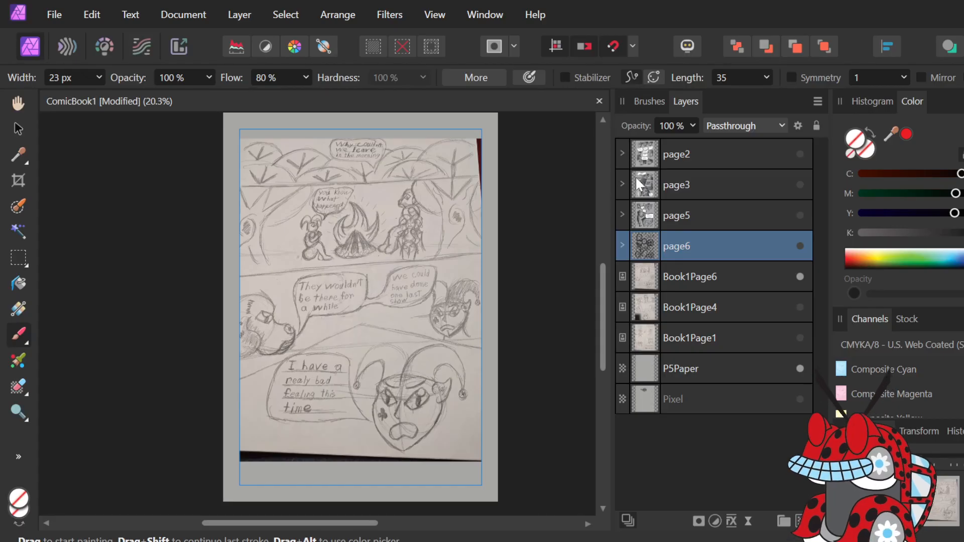
Expand the page5 group and show the page2 group's artwork.
click(622, 215)
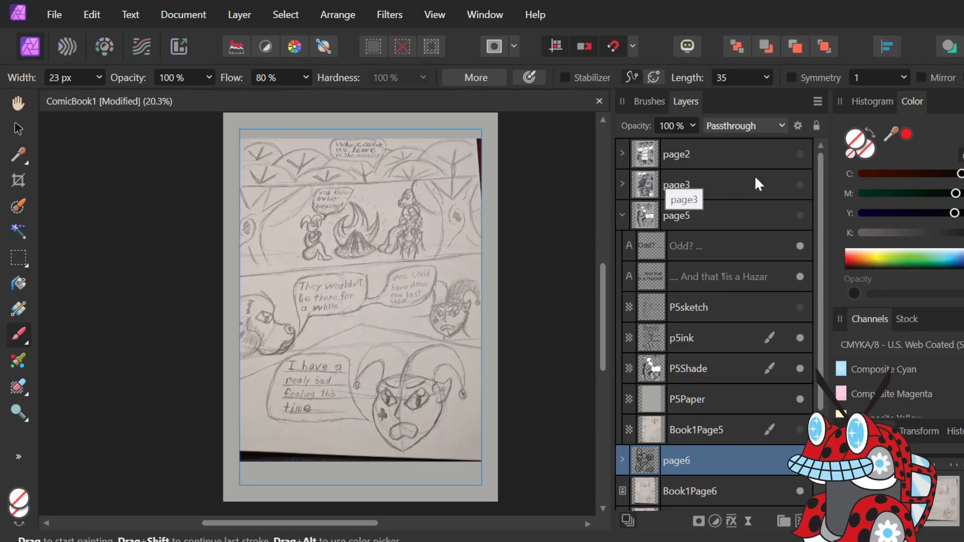
click(795, 156)
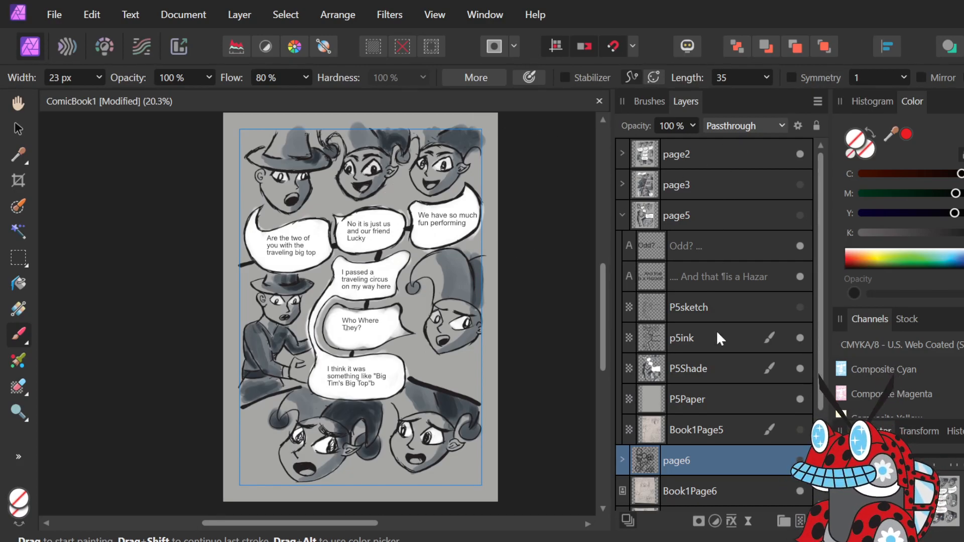
On the page2 group's p2Shade layer, erase the stray white paint outside the outlines around the "Who Where They?" speech bubble.
click(733, 163)
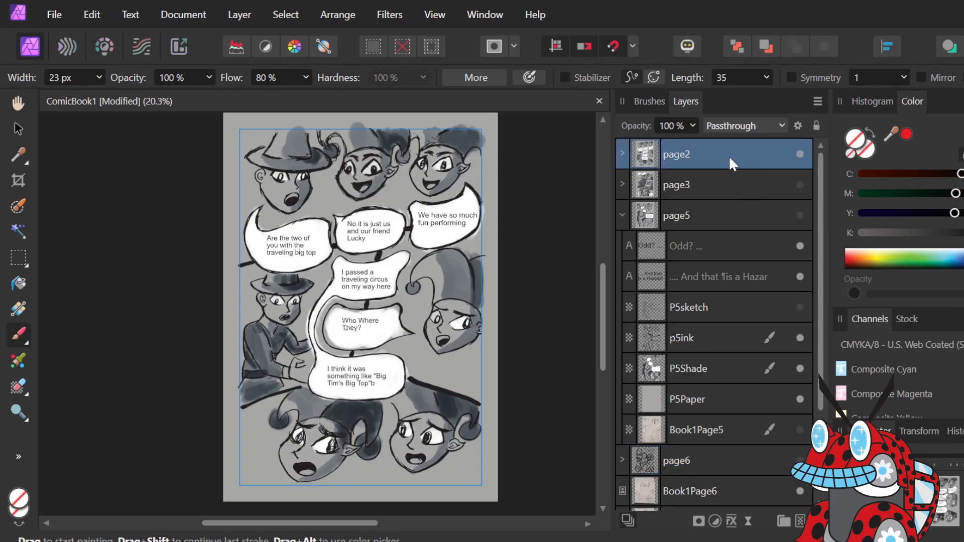
click(622, 152)
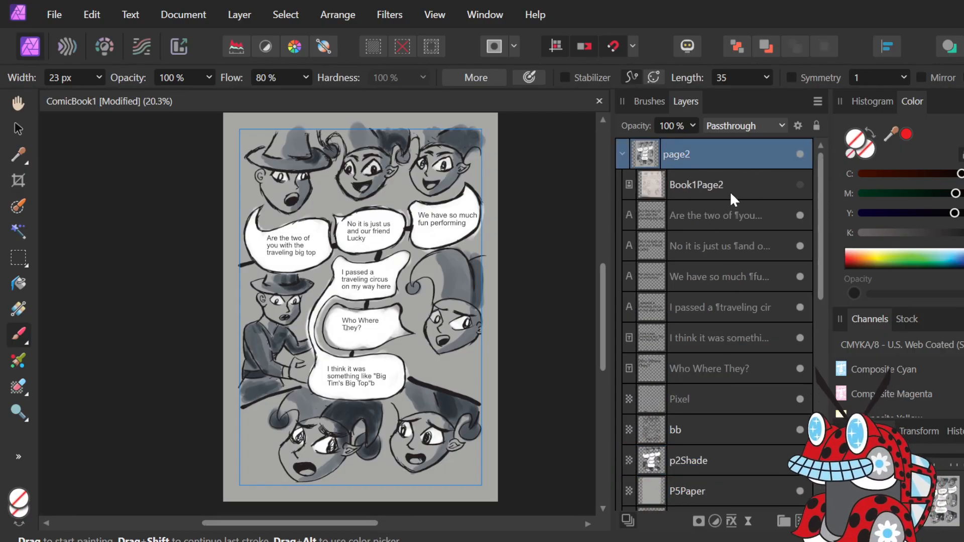
click(716, 454)
scroll(354, 334, up, 5)
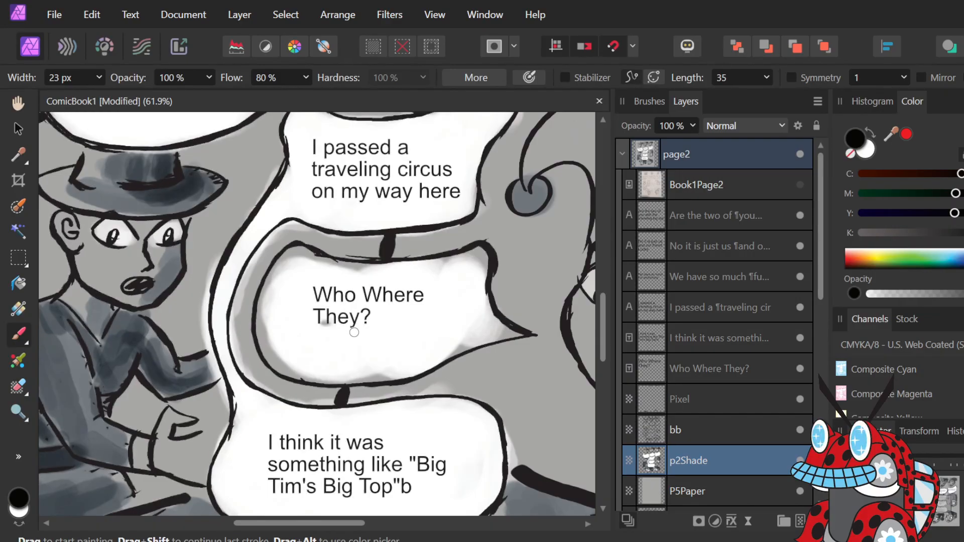
key(e)
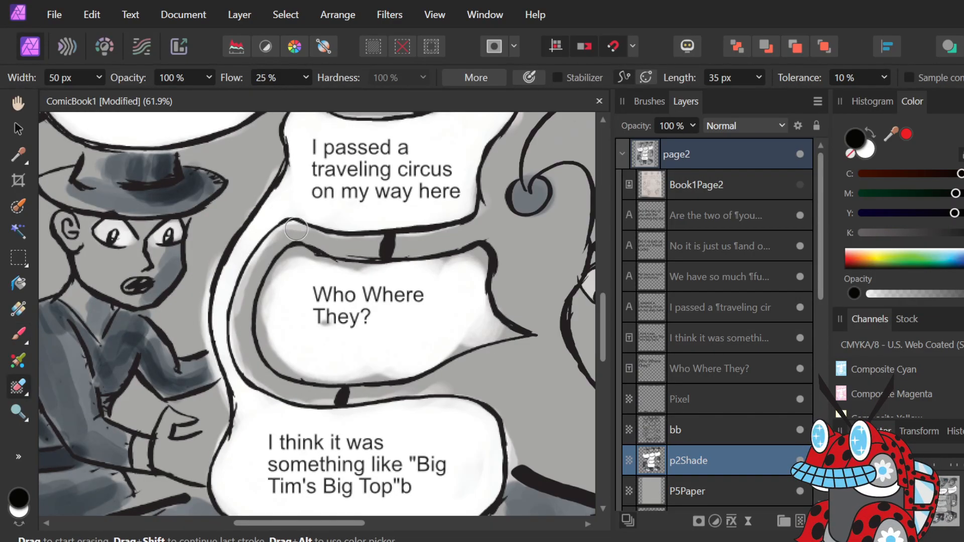
mouse_move(290, 229)
mouse_down()
mouse_move(255, 261)
mouse_move(263, 252)
mouse_move(234, 313)
mouse_move(245, 285)
mouse_move(245, 358)
mouse_move(239, 305)
mouse_move(233, 328)
mouse_move(251, 370)
mouse_up()
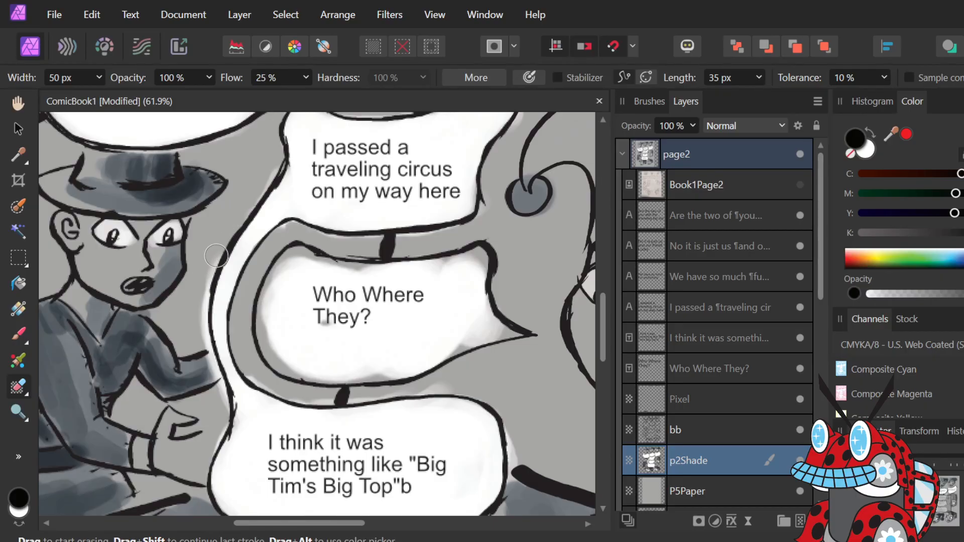
drag(209, 275, 202, 318)
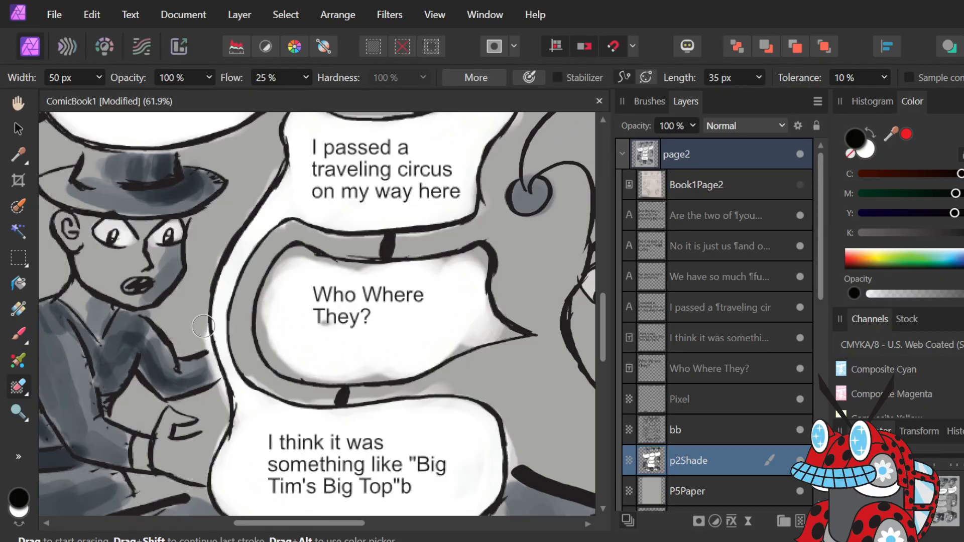
mouse_move(203, 327)
mouse_down()
mouse_move(219, 365)
mouse_move(231, 336)
mouse_move(208, 346)
mouse_move(225, 380)
mouse_move(220, 357)
mouse_up()
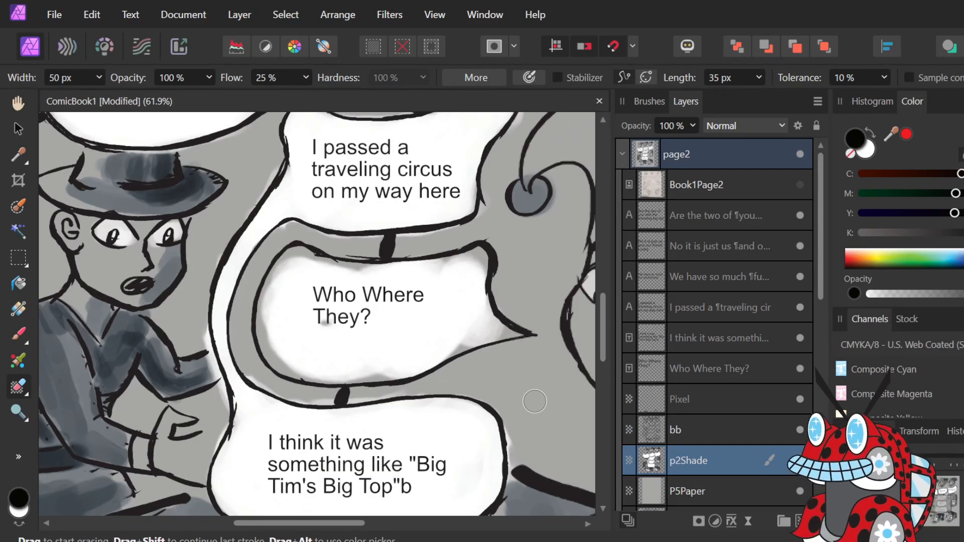
Paint the inside of the "Who Where They?" bubble solid white up to its outline with the 23 px brush.
click(867, 149)
key(b)
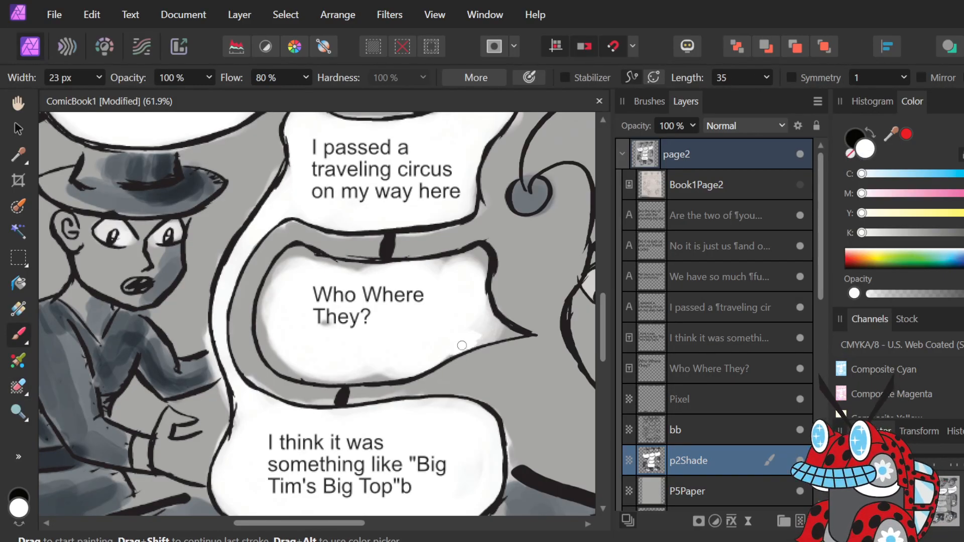
mouse_move(396, 375)
mouse_down()
mouse_move(307, 377)
mouse_move(319, 382)
mouse_move(277, 361)
mouse_move(300, 379)
mouse_move(271, 357)
mouse_move(288, 370)
mouse_move(270, 349)
mouse_move(277, 335)
mouse_move(274, 363)
mouse_up()
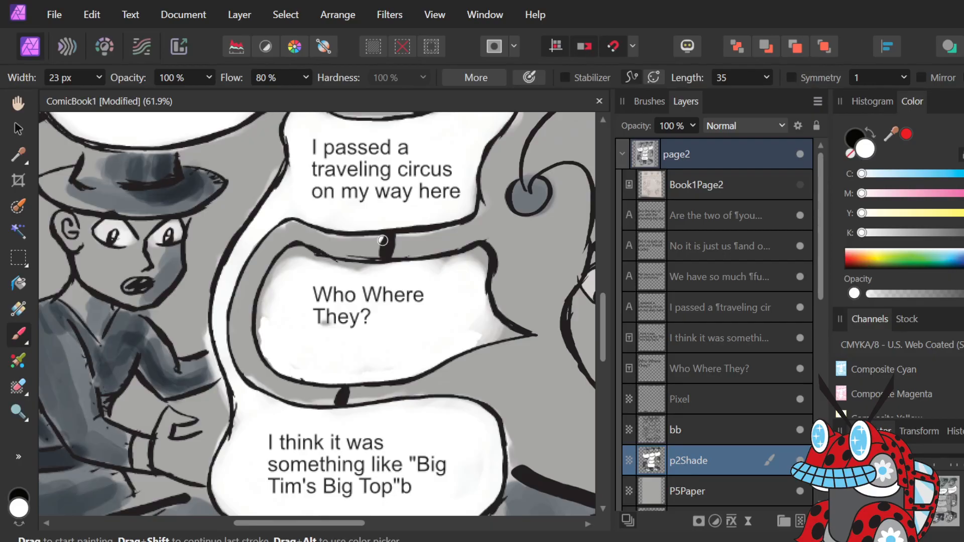
click(654, 99)
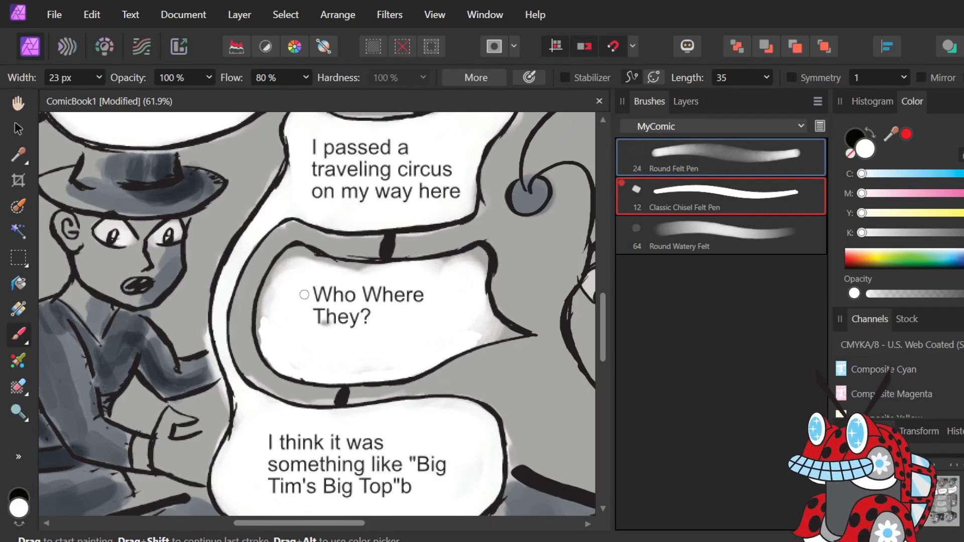
mouse_move(263, 317)
mouse_down()
mouse_move(263, 296)
mouse_move(261, 332)
mouse_move(287, 269)
mouse_move(271, 299)
mouse_up()
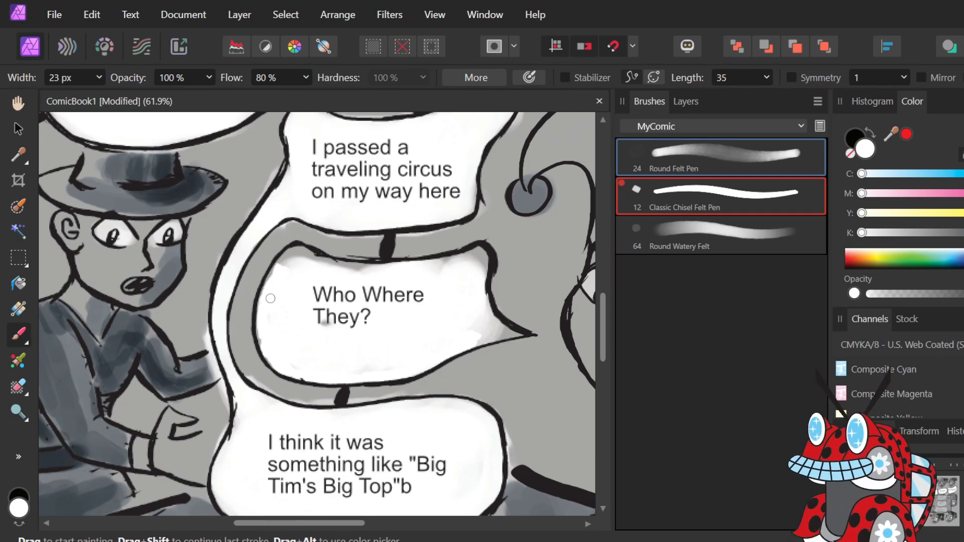
drag(282, 259, 259, 336)
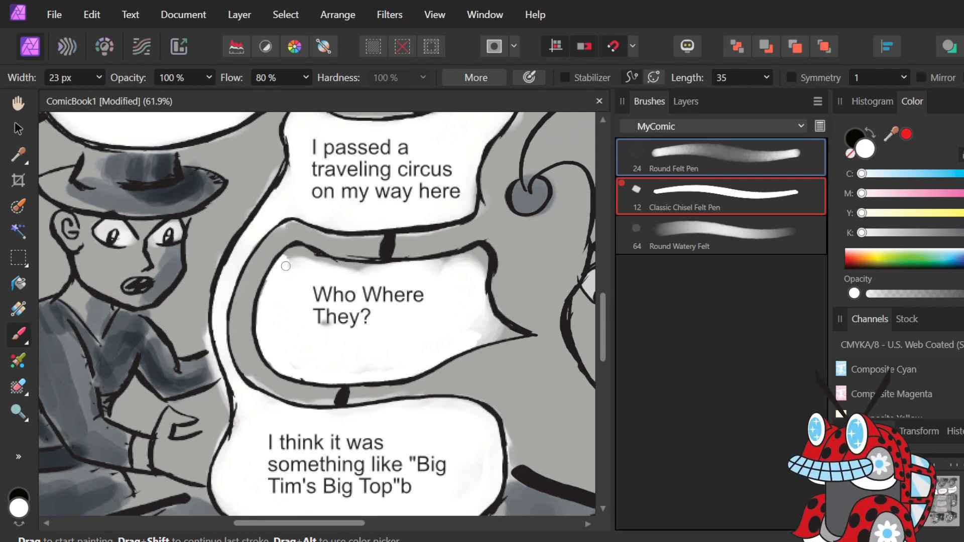
mouse_move(285, 266)
mouse_down()
mouse_move(308, 242)
mouse_move(302, 254)
mouse_move(351, 271)
mouse_move(334, 261)
mouse_move(349, 269)
mouse_move(296, 267)
mouse_move(330, 257)
mouse_move(350, 272)
mouse_move(312, 263)
mouse_move(425, 265)
mouse_move(359, 264)
mouse_move(442, 263)
mouse_move(471, 244)
mouse_move(431, 267)
mouse_move(445, 268)
mouse_move(481, 256)
mouse_up()
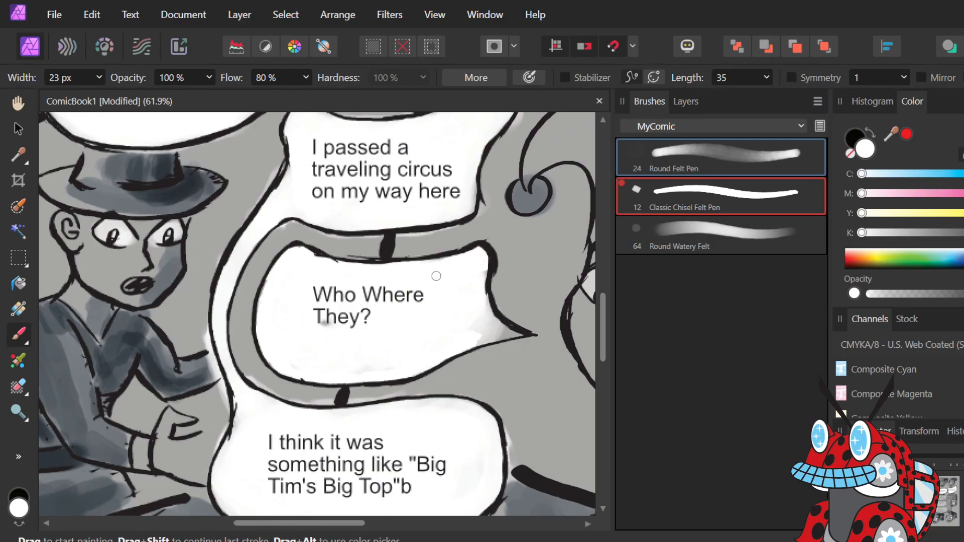
mouse_move(477, 300)
mouse_down()
mouse_move(507, 331)
mouse_move(489, 319)
mouse_move(522, 332)
mouse_move(480, 342)
mouse_move(486, 323)
mouse_up()
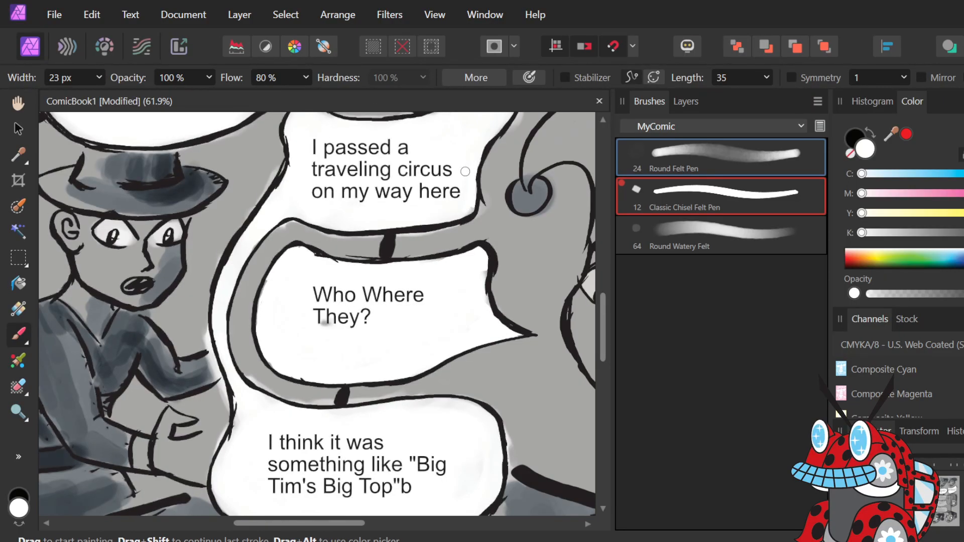
Paint white along the inner upper edge of the "I think it was something like" bubble.
scroll(384, 421, down, 3)
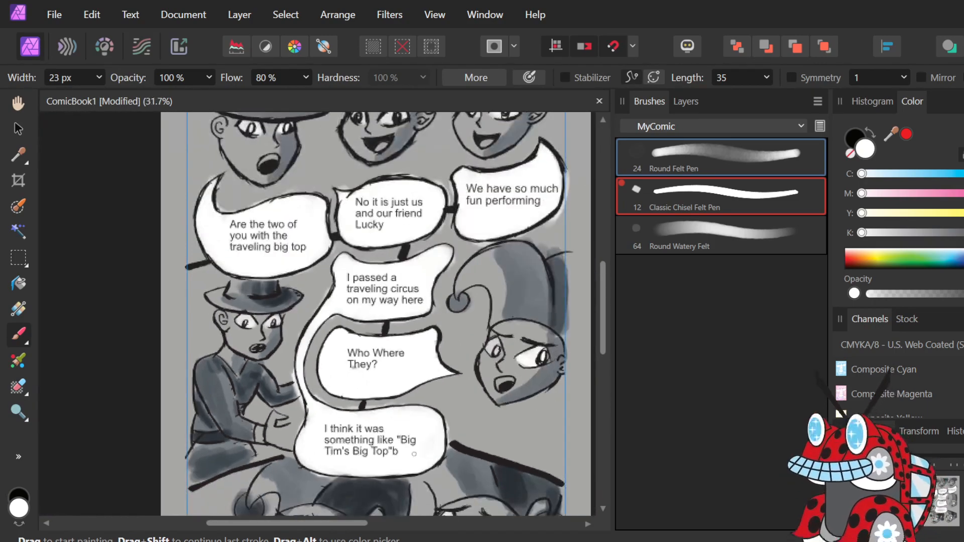
scroll(444, 451, up, 4)
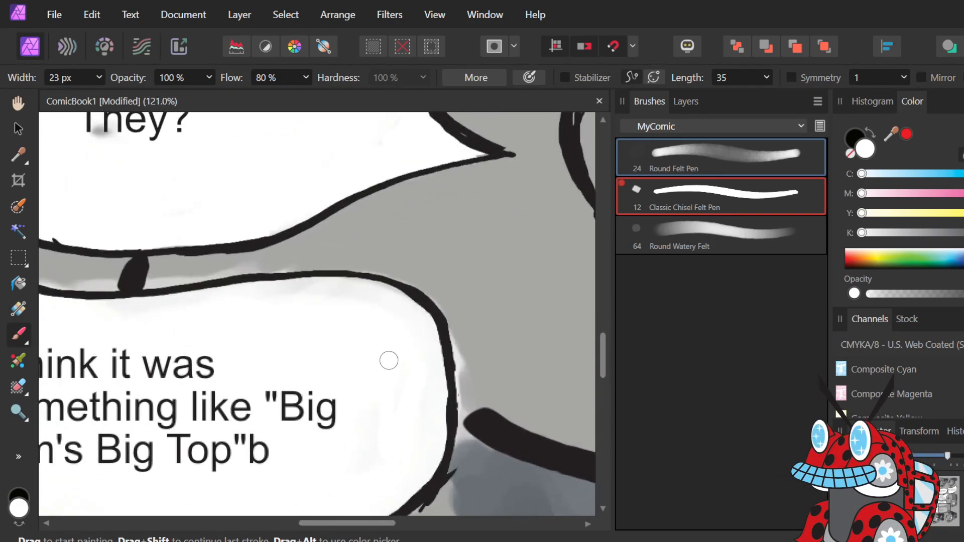
mouse_move(417, 319)
mouse_down()
mouse_move(395, 292)
mouse_move(375, 287)
mouse_move(400, 306)
mouse_move(360, 287)
mouse_move(353, 297)
mouse_move(369, 302)
mouse_move(284, 291)
mouse_move(359, 296)
mouse_move(295, 285)
mouse_move(326, 282)
mouse_move(345, 288)
mouse_move(234, 302)
mouse_move(322, 323)
mouse_up()
mouse_move(251, 304)
mouse_down()
mouse_move(175, 304)
mouse_move(222, 298)
mouse_move(124, 307)
mouse_move(92, 293)
mouse_up()
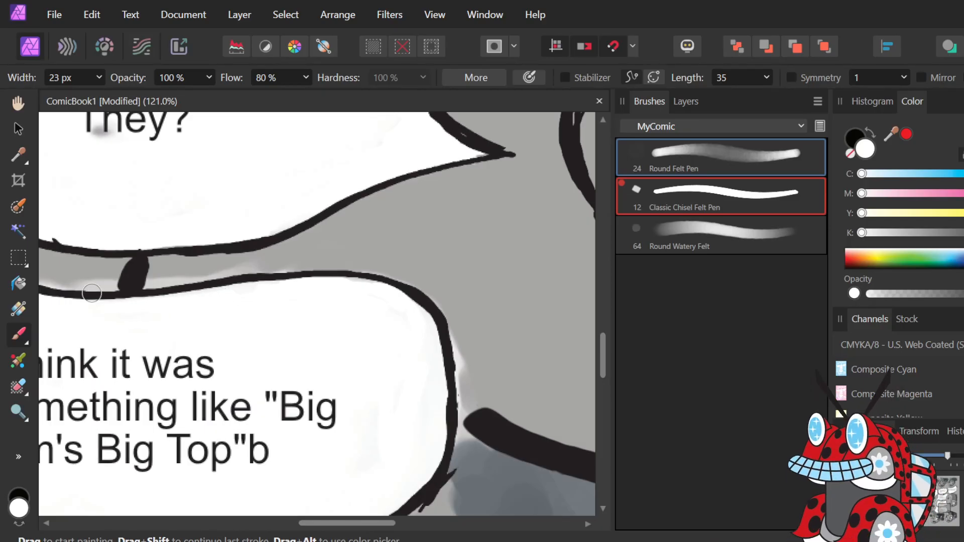
click(75, 267)
Set the brush width to 31 px and fill the remaining grey patches inside the "I think it was something like" bubble with white.
scroll(74, 266, down, 4)
scroll(327, 331, left, 2)
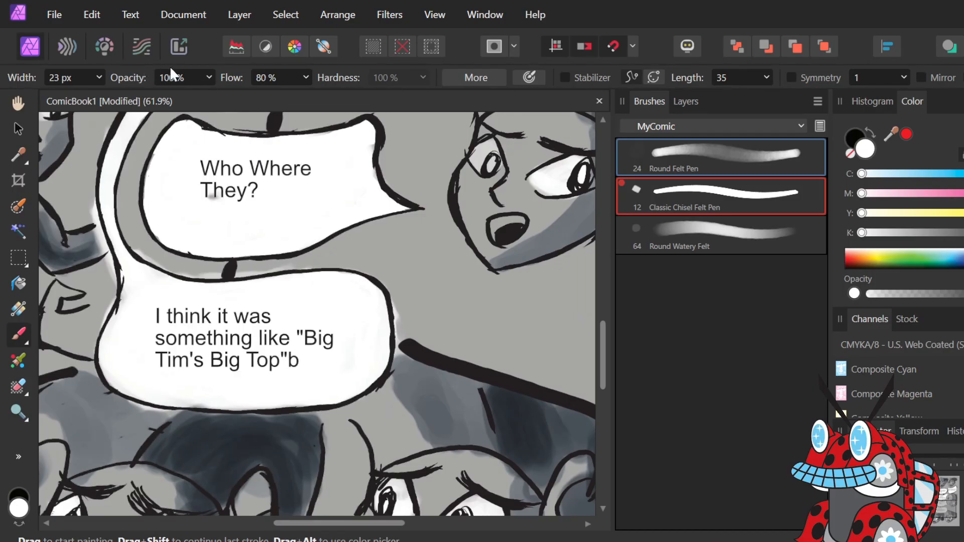
click(99, 78)
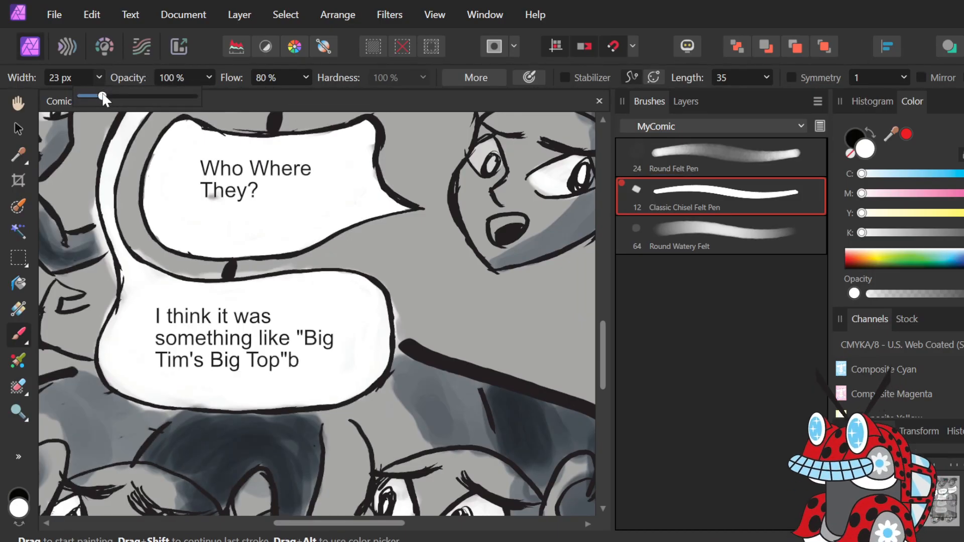
drag(97, 94, 110, 97)
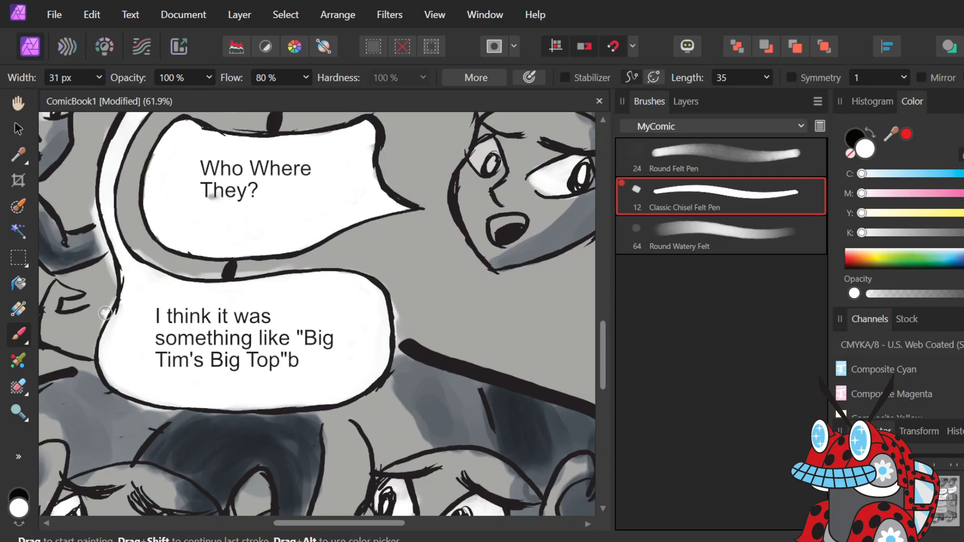
scroll(143, 286, up, 1)
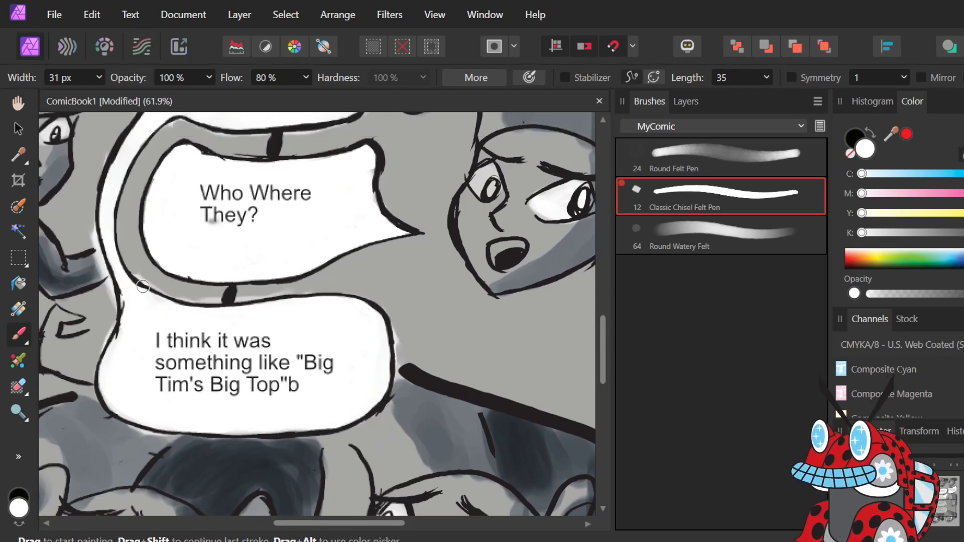
Choose the Round Felt Pen brush from MyComic and paint soft white highlights on the upper characters' faces, including the man in the hat.
click(729, 163)
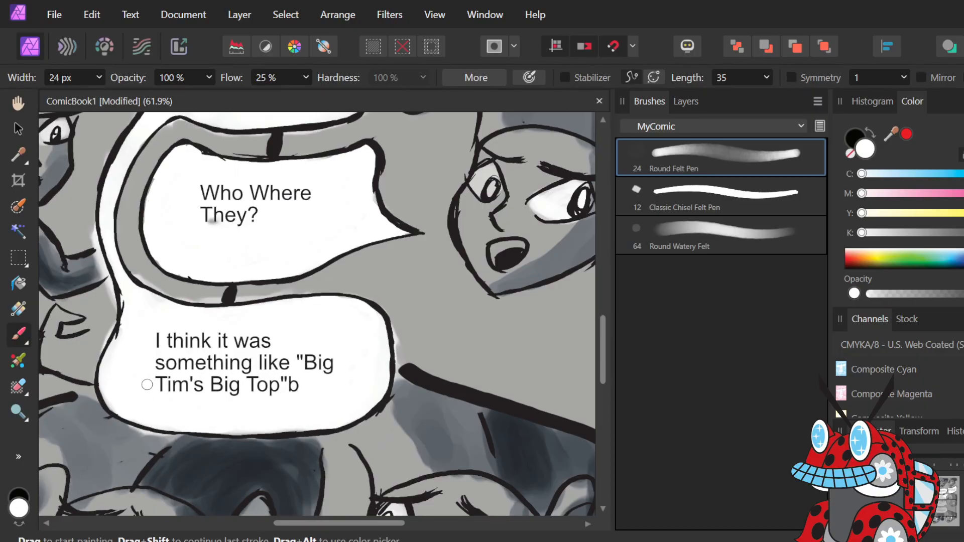
scroll(146, 385, down, 5)
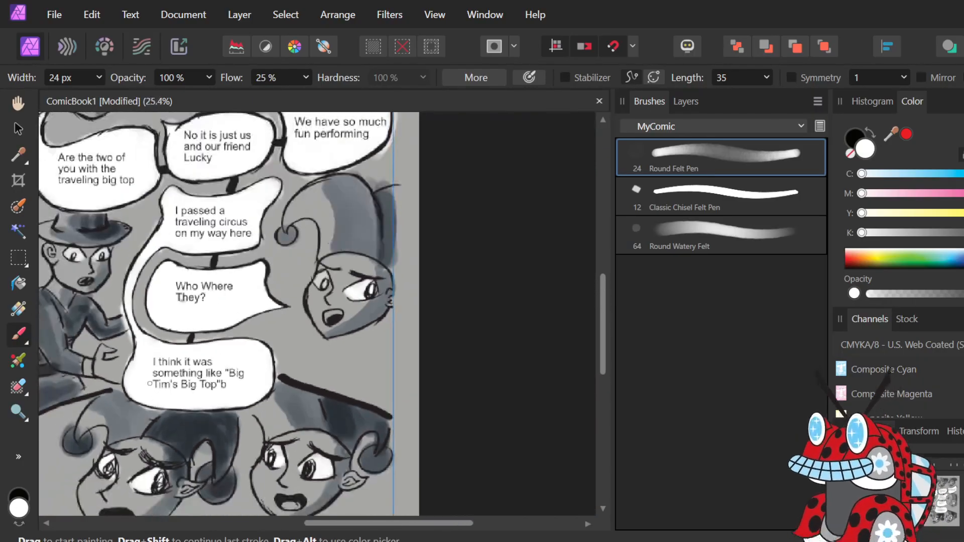
scroll(149, 384, down, 2)
scroll(178, 327, up, 5)
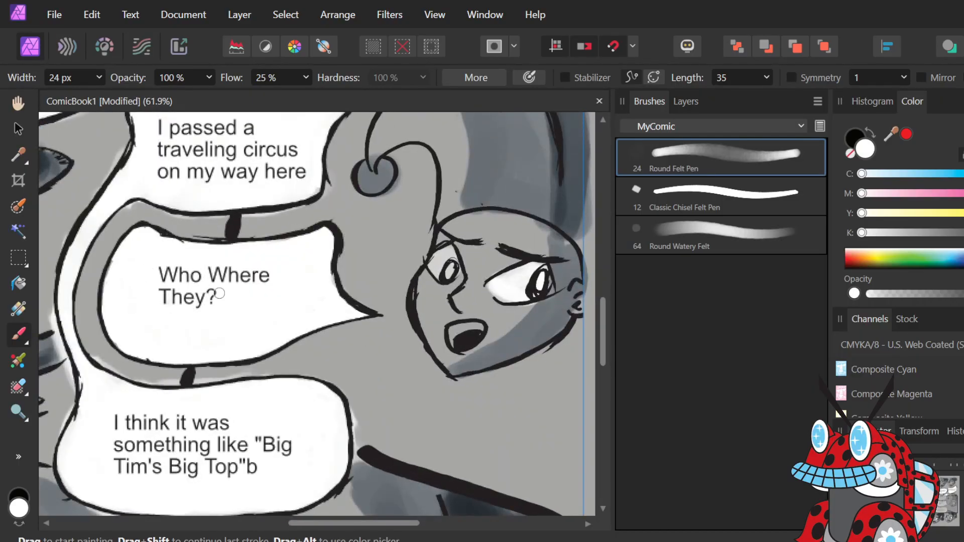
scroll(212, 297, down, 5)
scroll(206, 275, up, 3)
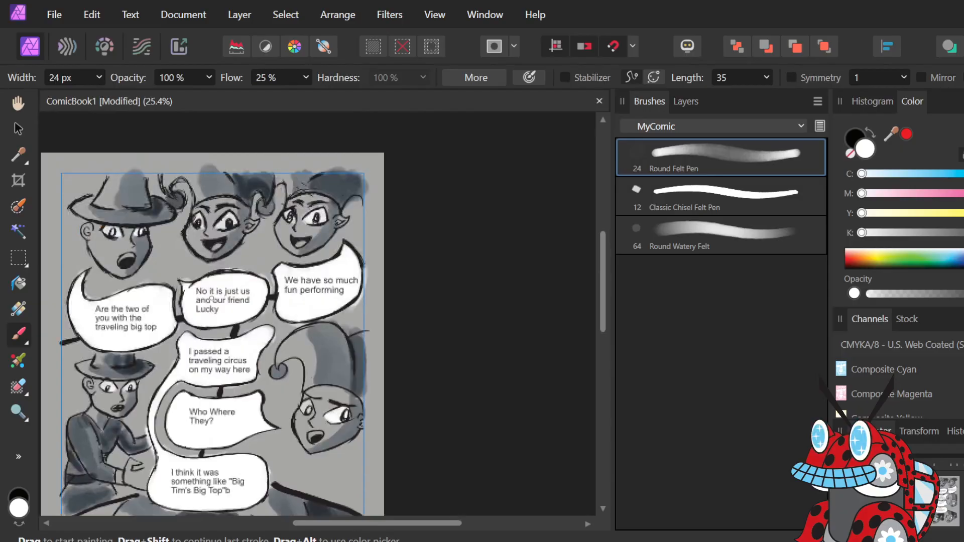
scroll(206, 274, up, 5)
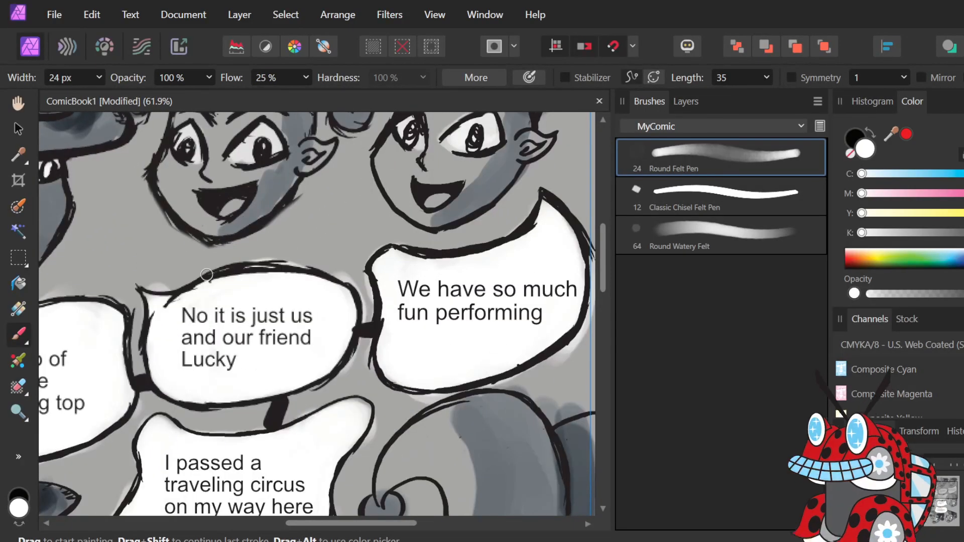
scroll(206, 275, down, 3)
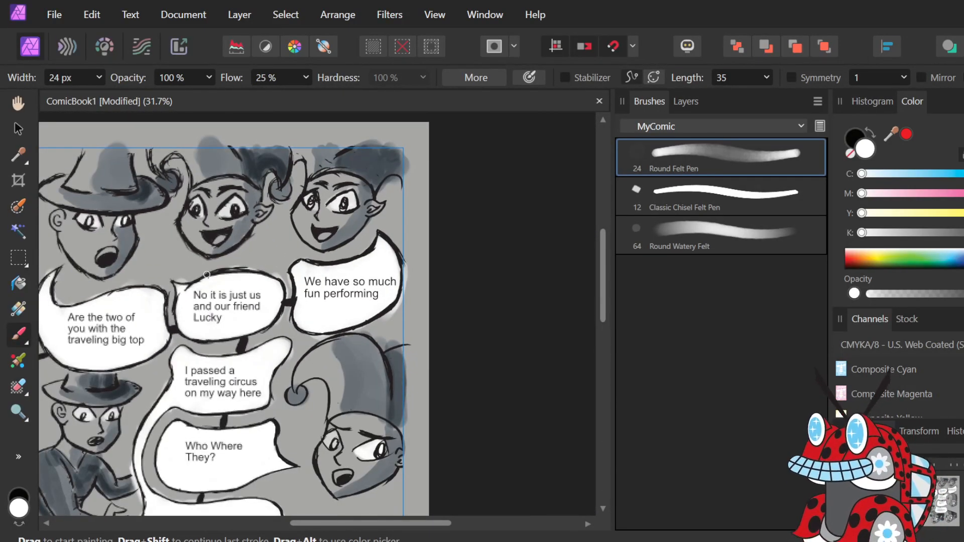
scroll(206, 275, down, 1)
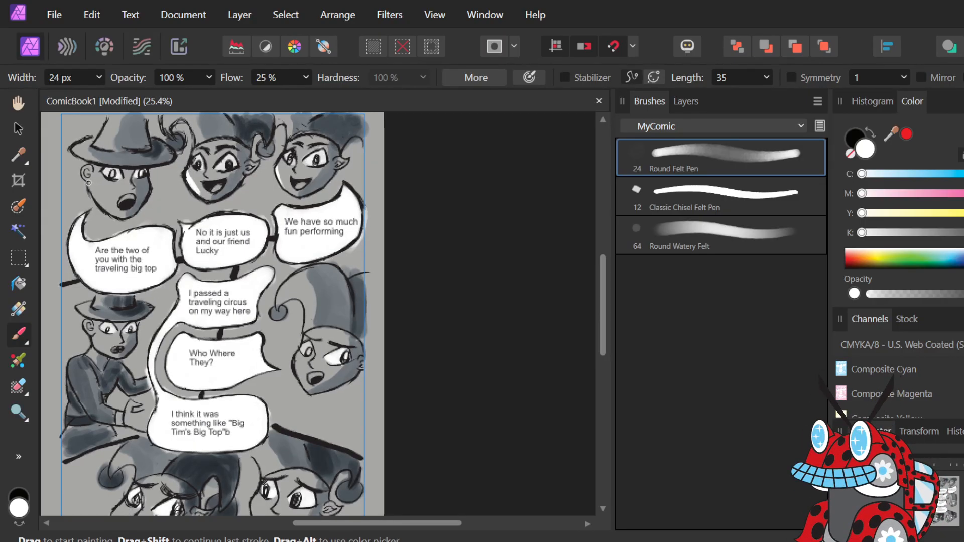
drag(88, 182, 100, 198)
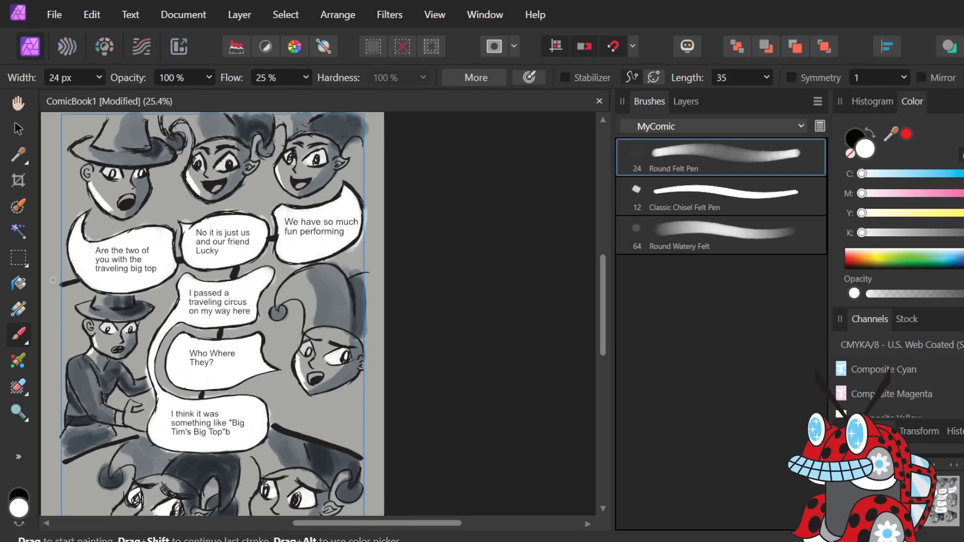
Paint white highlights along the cheeks of the two jester faces at the foot of the page.
scroll(155, 239, down, 3)
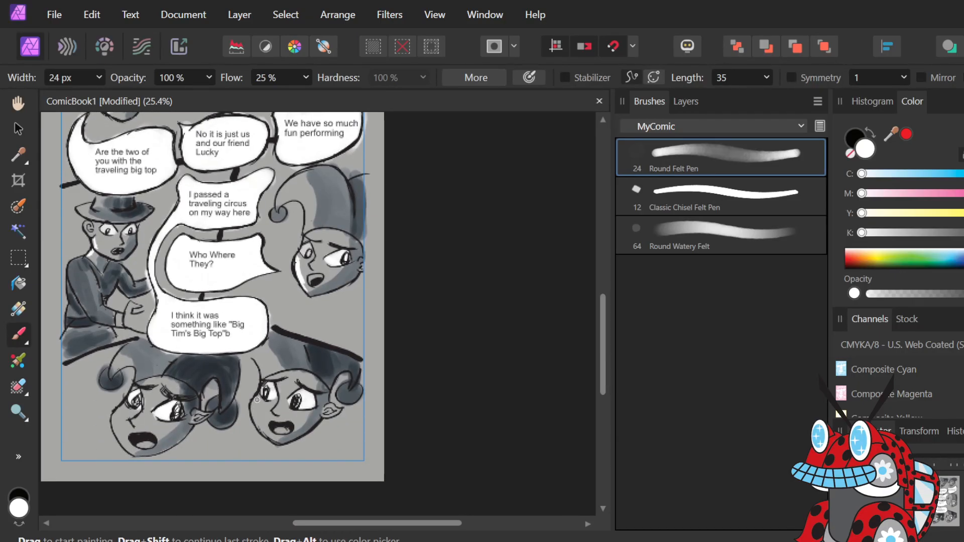
drag(253, 401, 260, 430)
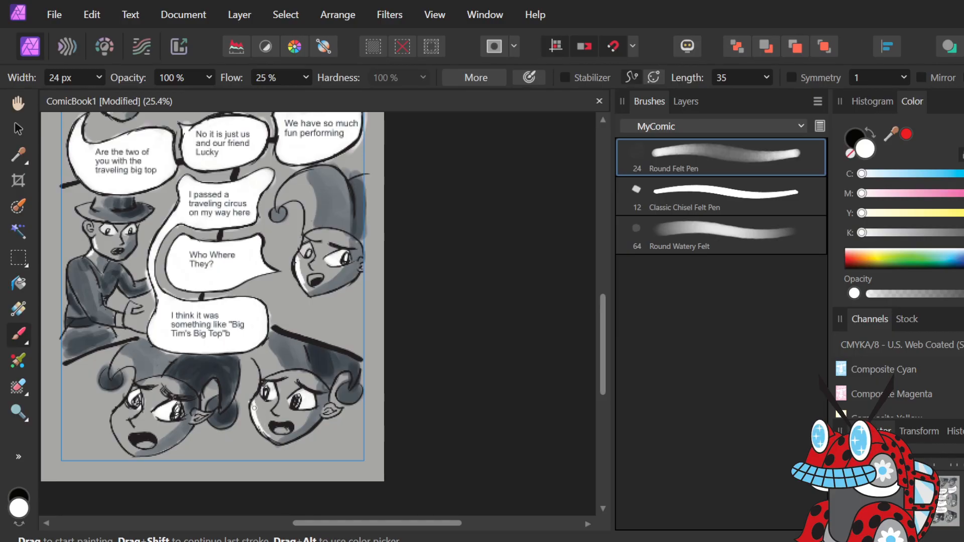
drag(115, 414, 118, 426)
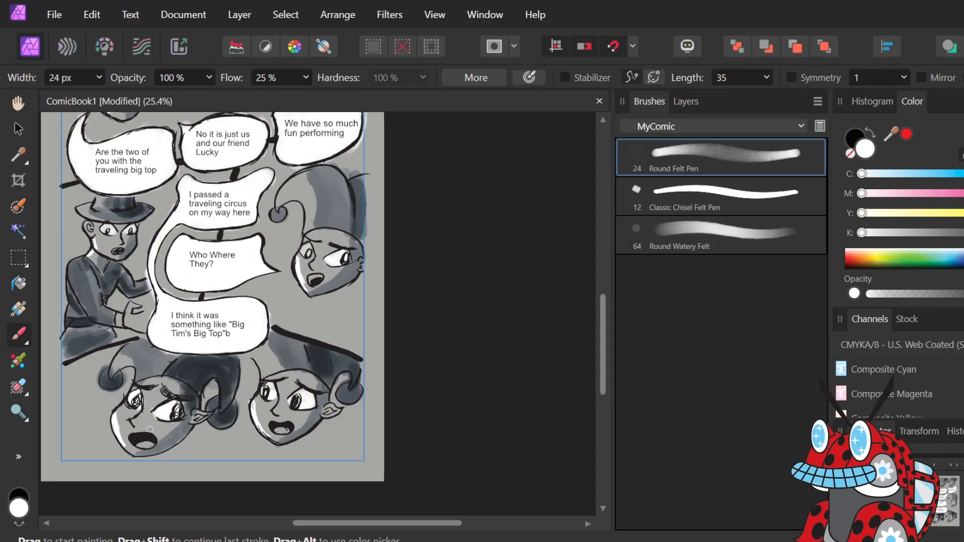
Hide the page2 group and collapse it in the layer list.
click(696, 95)
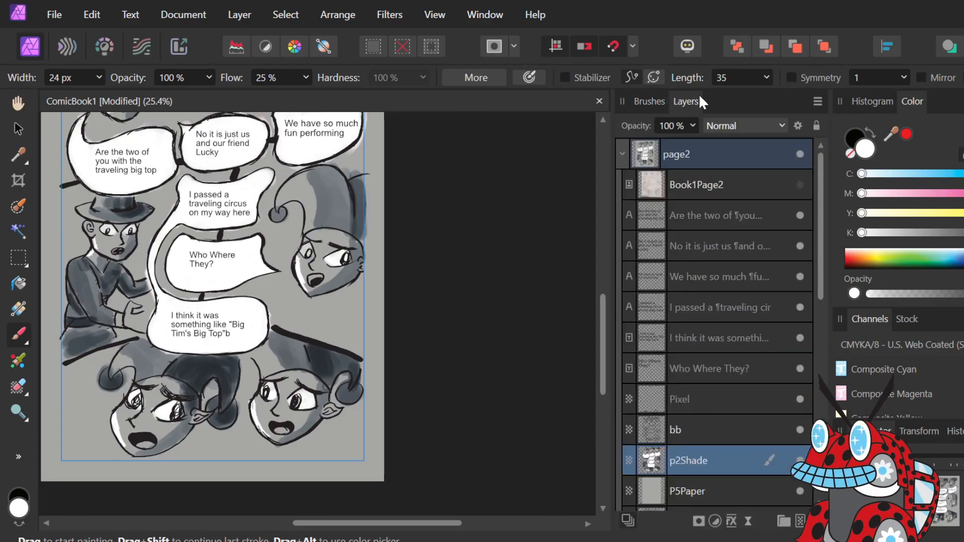
click(801, 154)
click(622, 153)
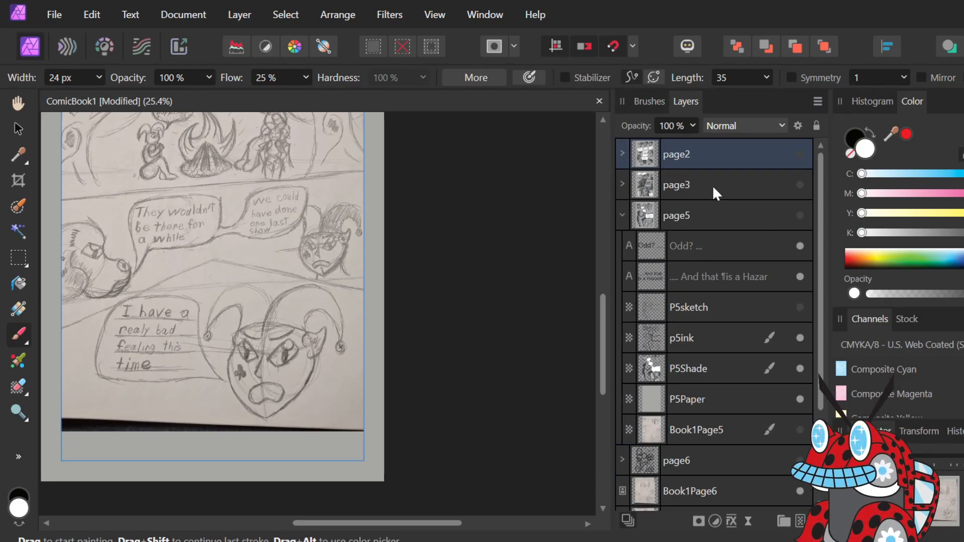
Review the page3 group's artwork, hide it again, and show the page5 group's artwork for comparison.
click(800, 186)
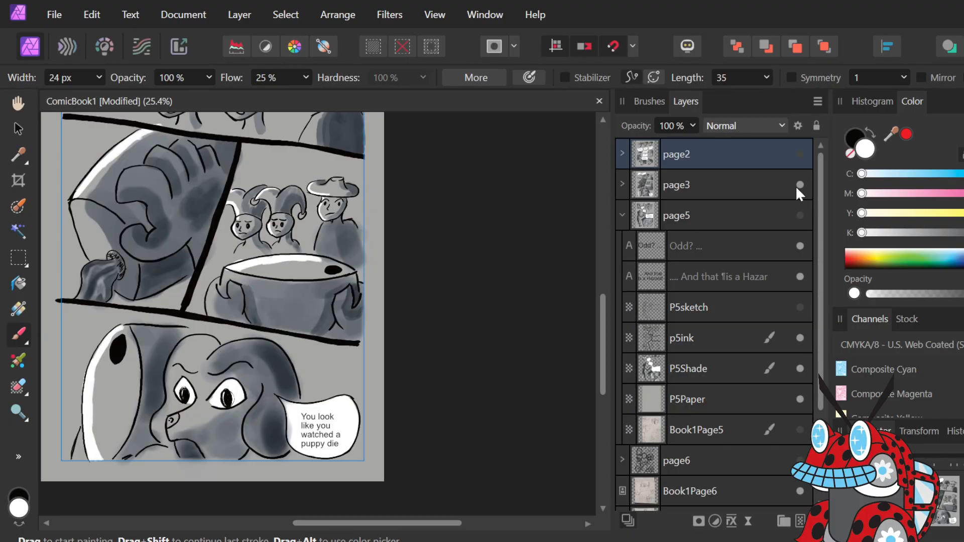
click(800, 185)
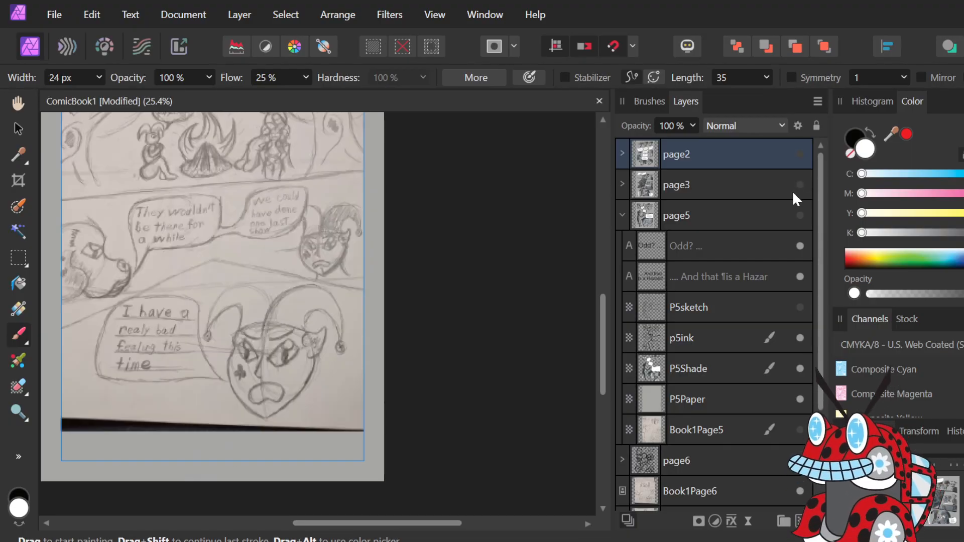
click(799, 215)
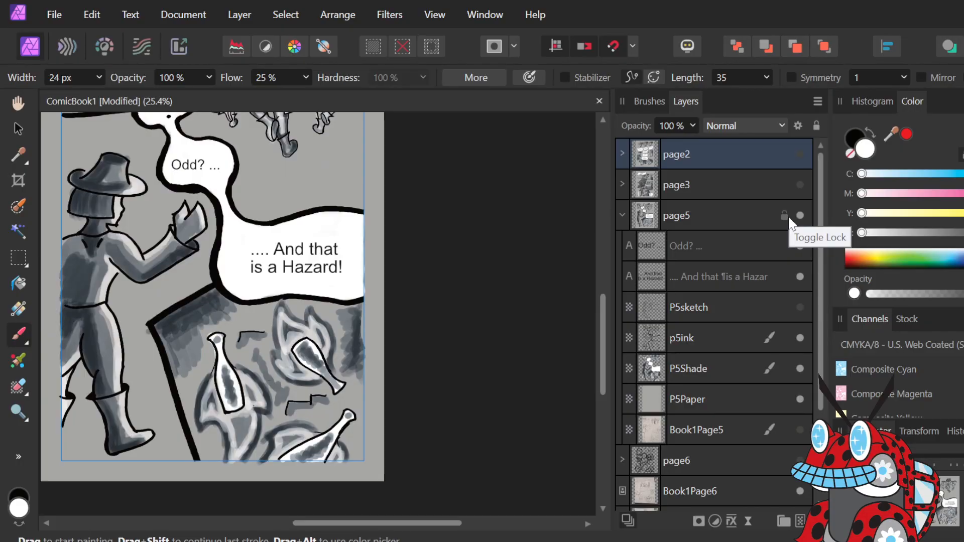
mouse_move(604, 334)
mouse_down()
mouse_move(614, 261)
mouse_move(610, 322)
mouse_up()
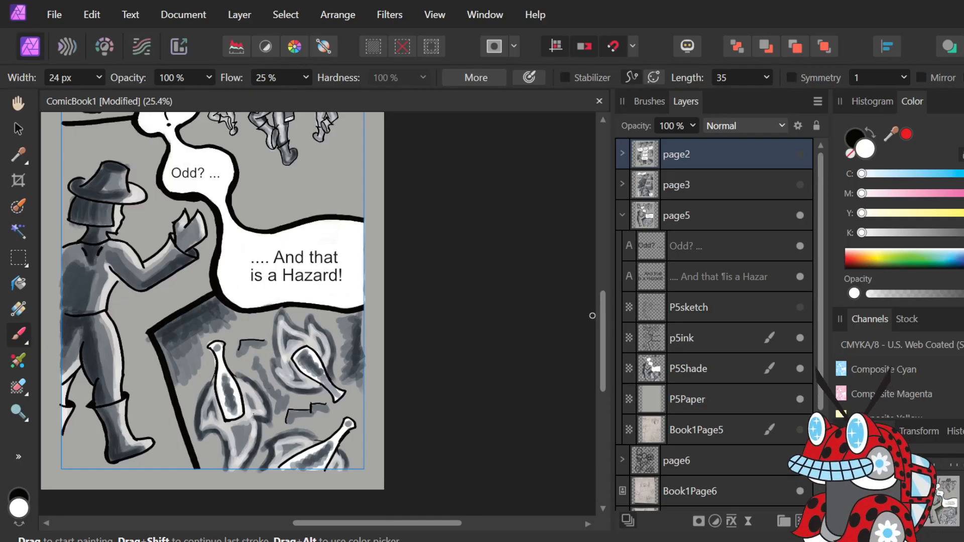
Collapse the page5 group and hide it, leaving the scanned Book1Page6 drawing on view.
click(627, 214)
click(622, 215)
click(800, 214)
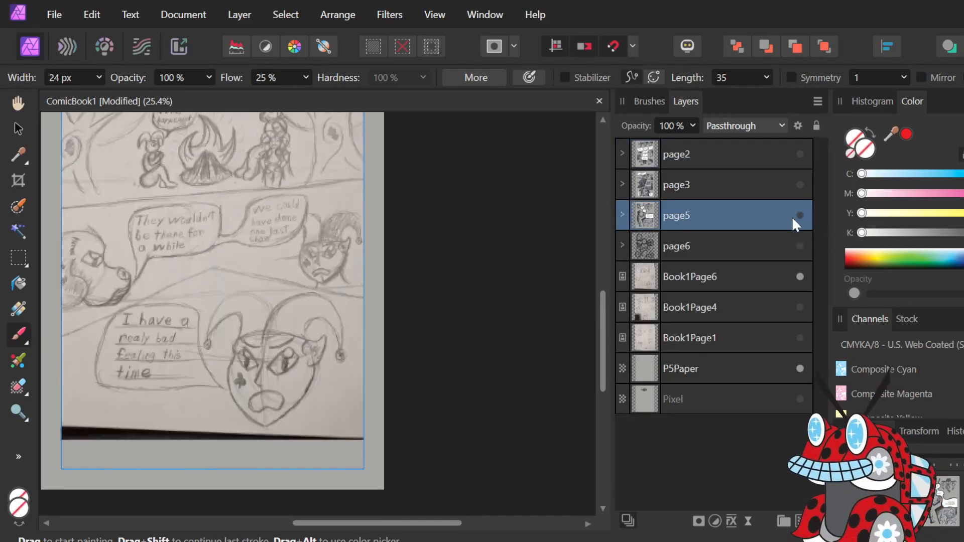